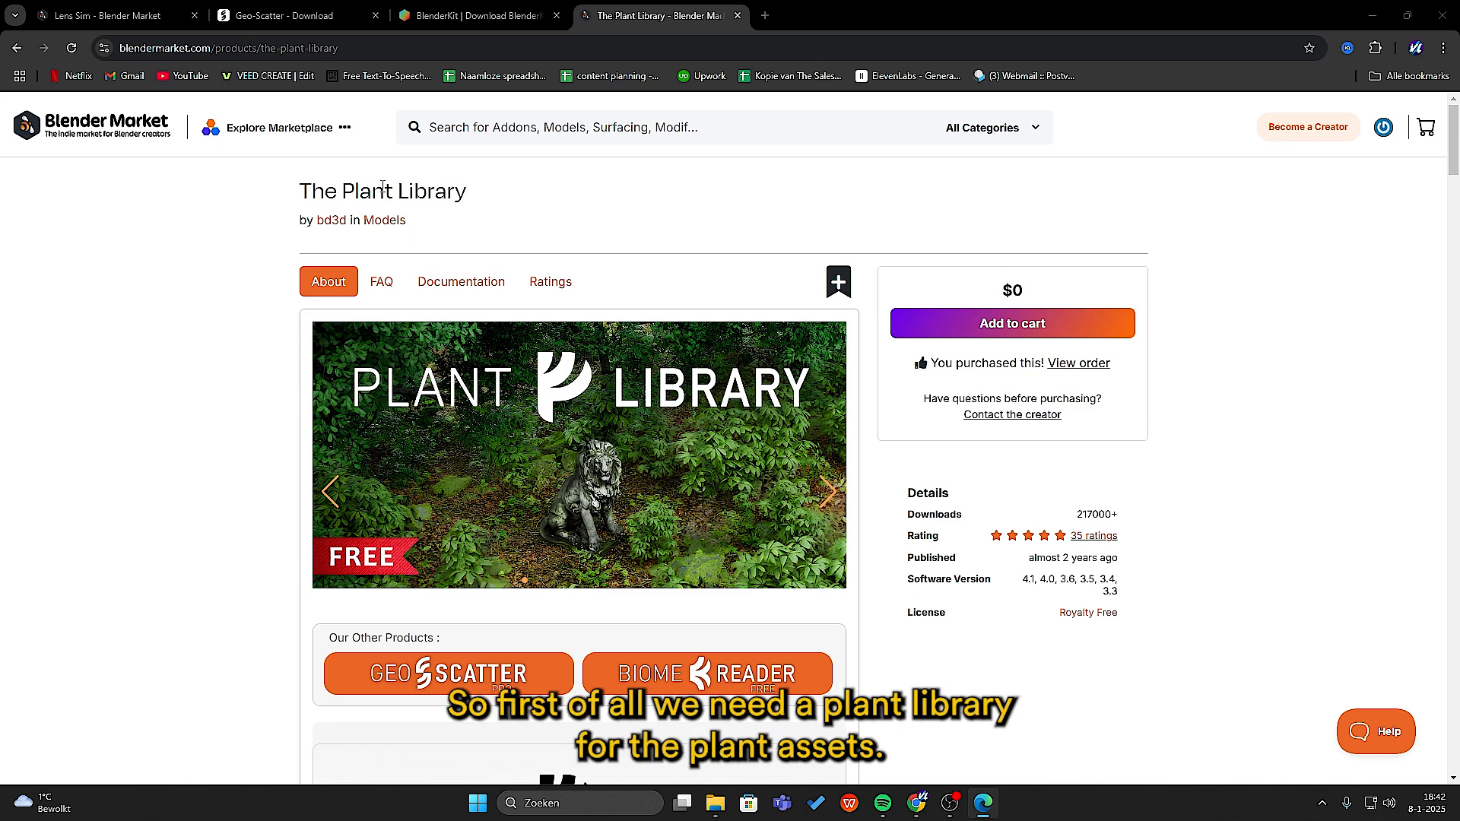
- Look through the product pages of The Plant Library, BlenderKit, Biome-Reader and Lens Sim
triple_click(347, 191)
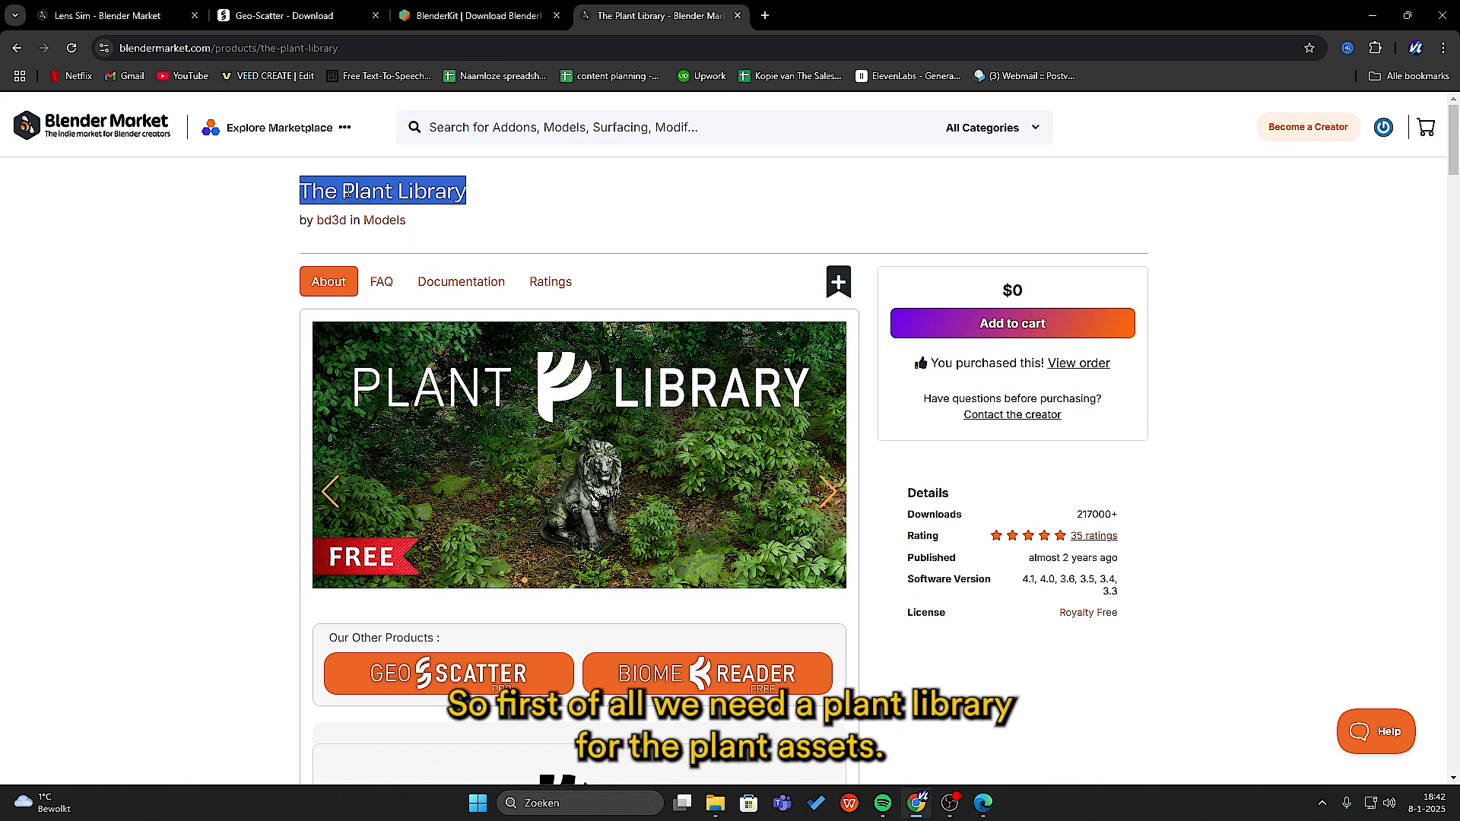
click(544, 193)
click(507, 14)
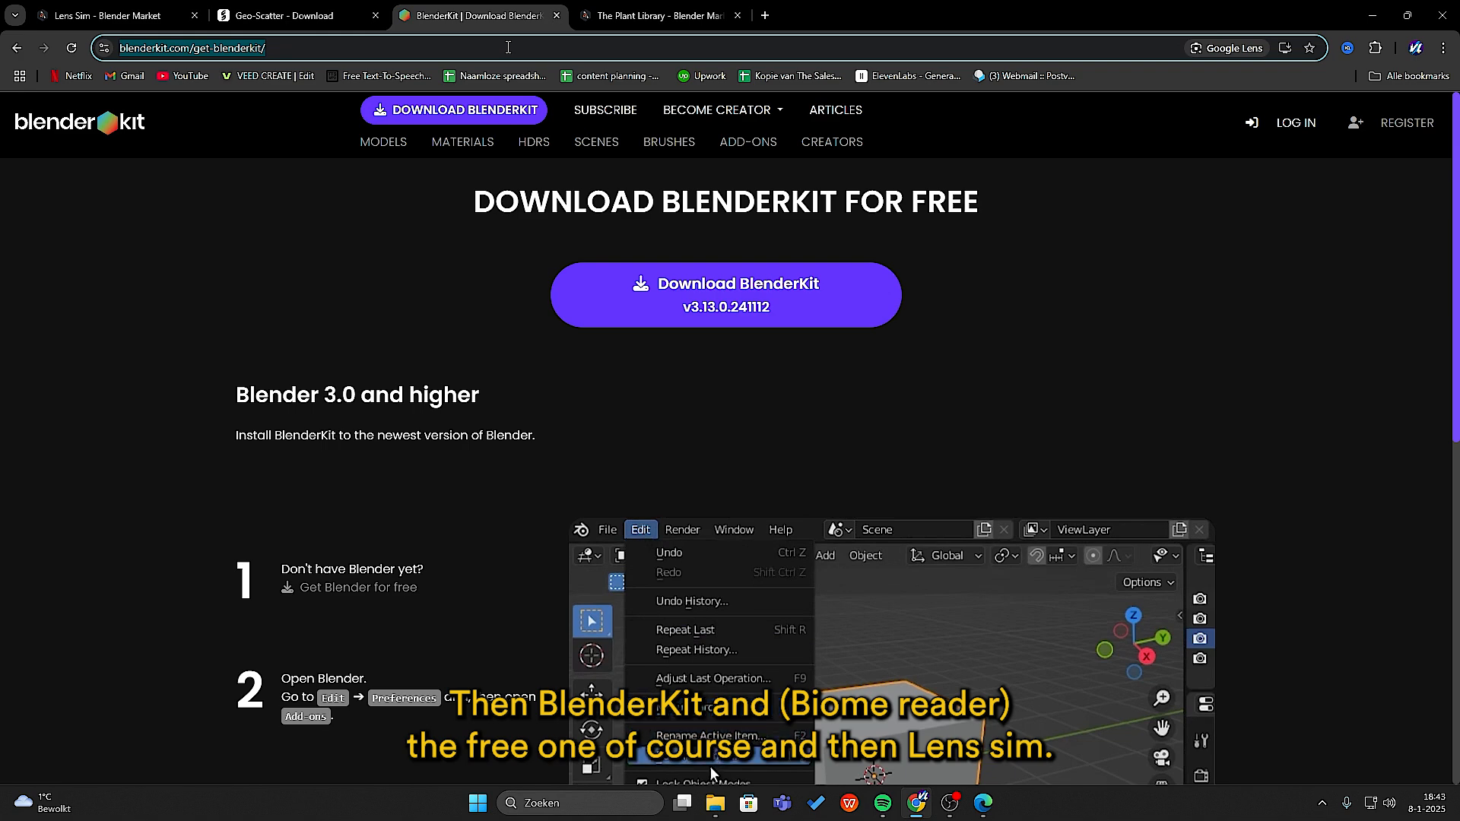
click(331, 15)
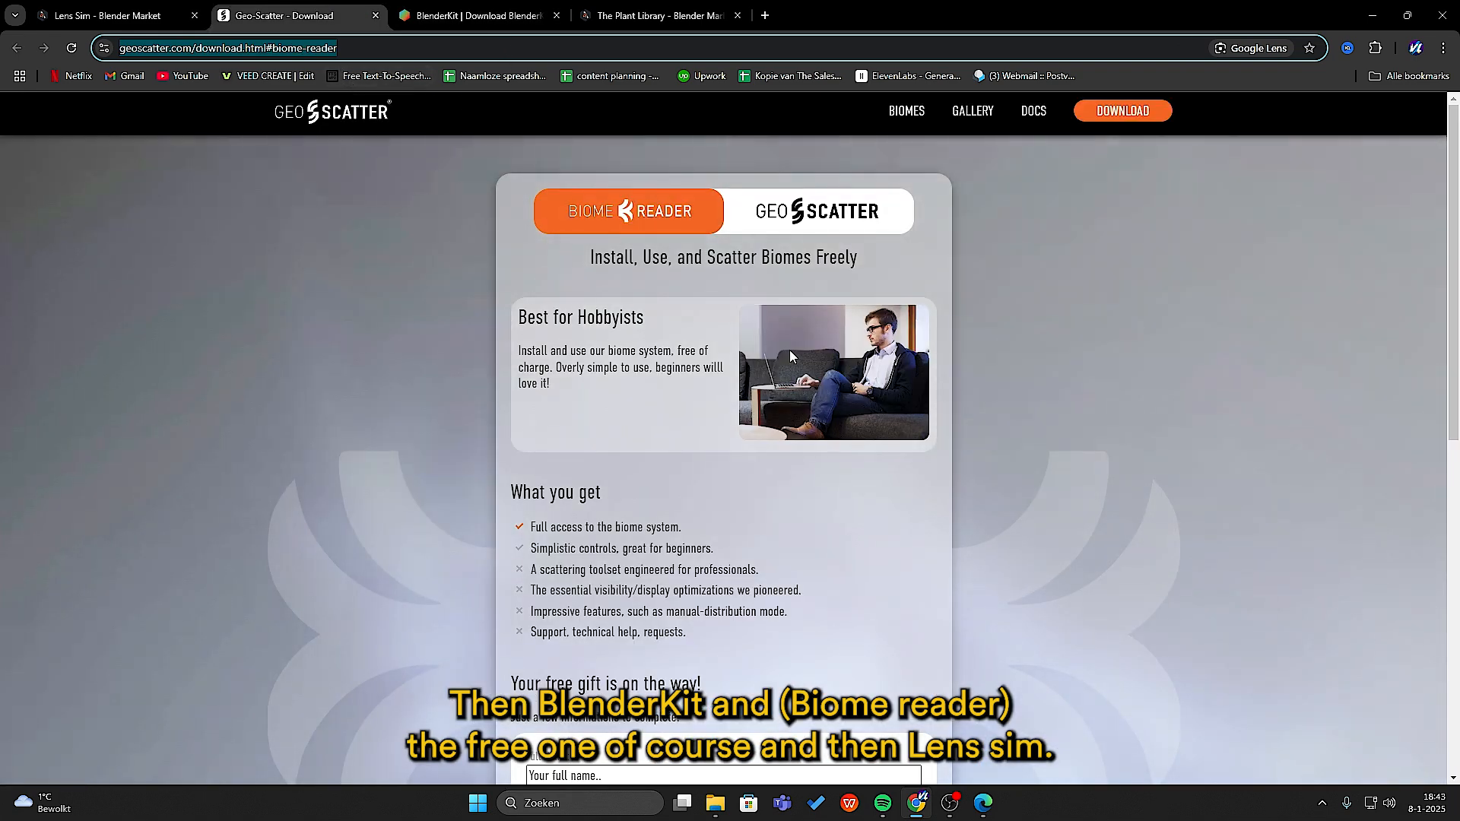
scroll(759, 367, down, 1)
click(122, 15)
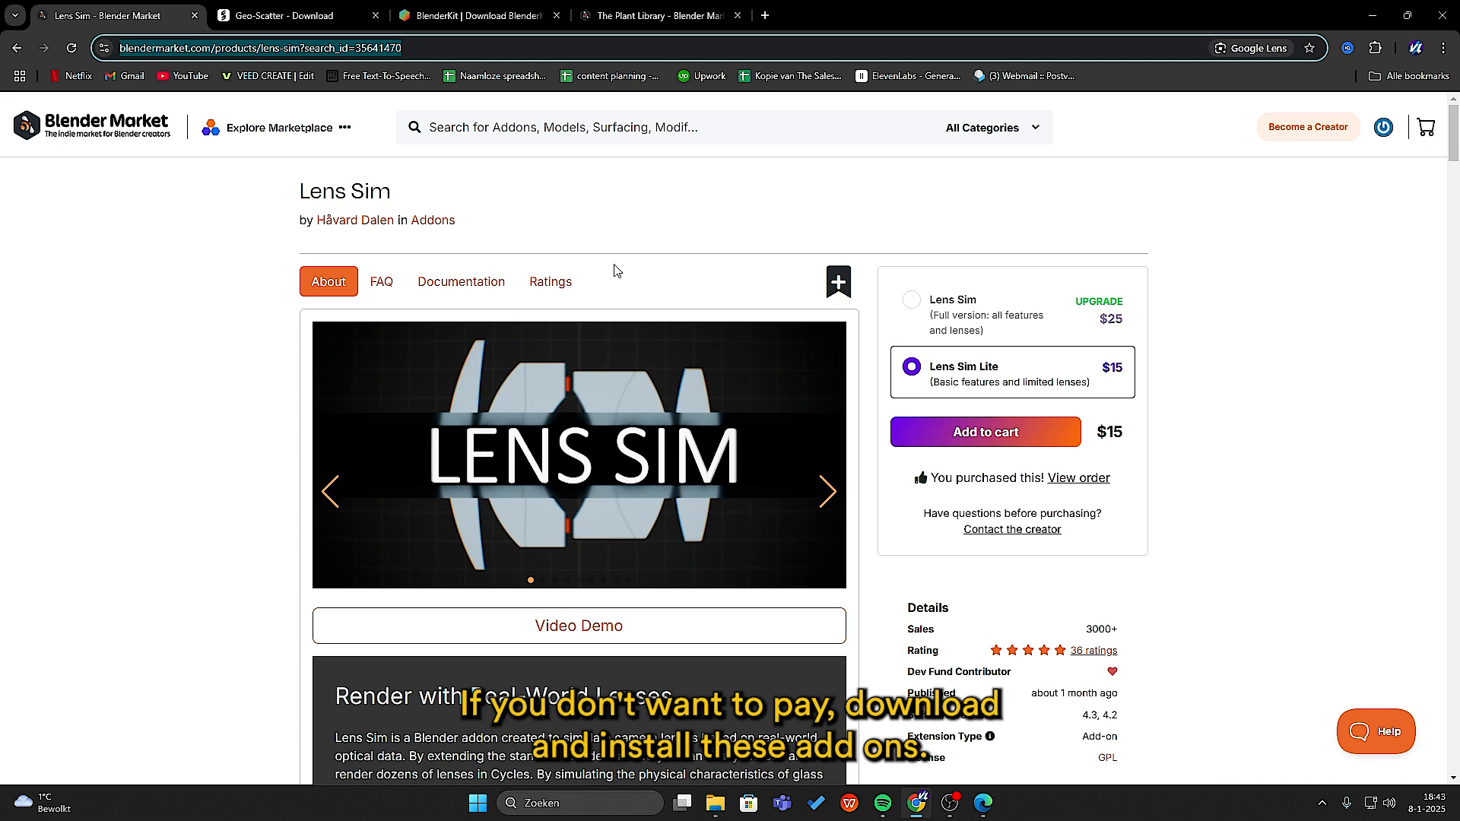
click(660, 15)
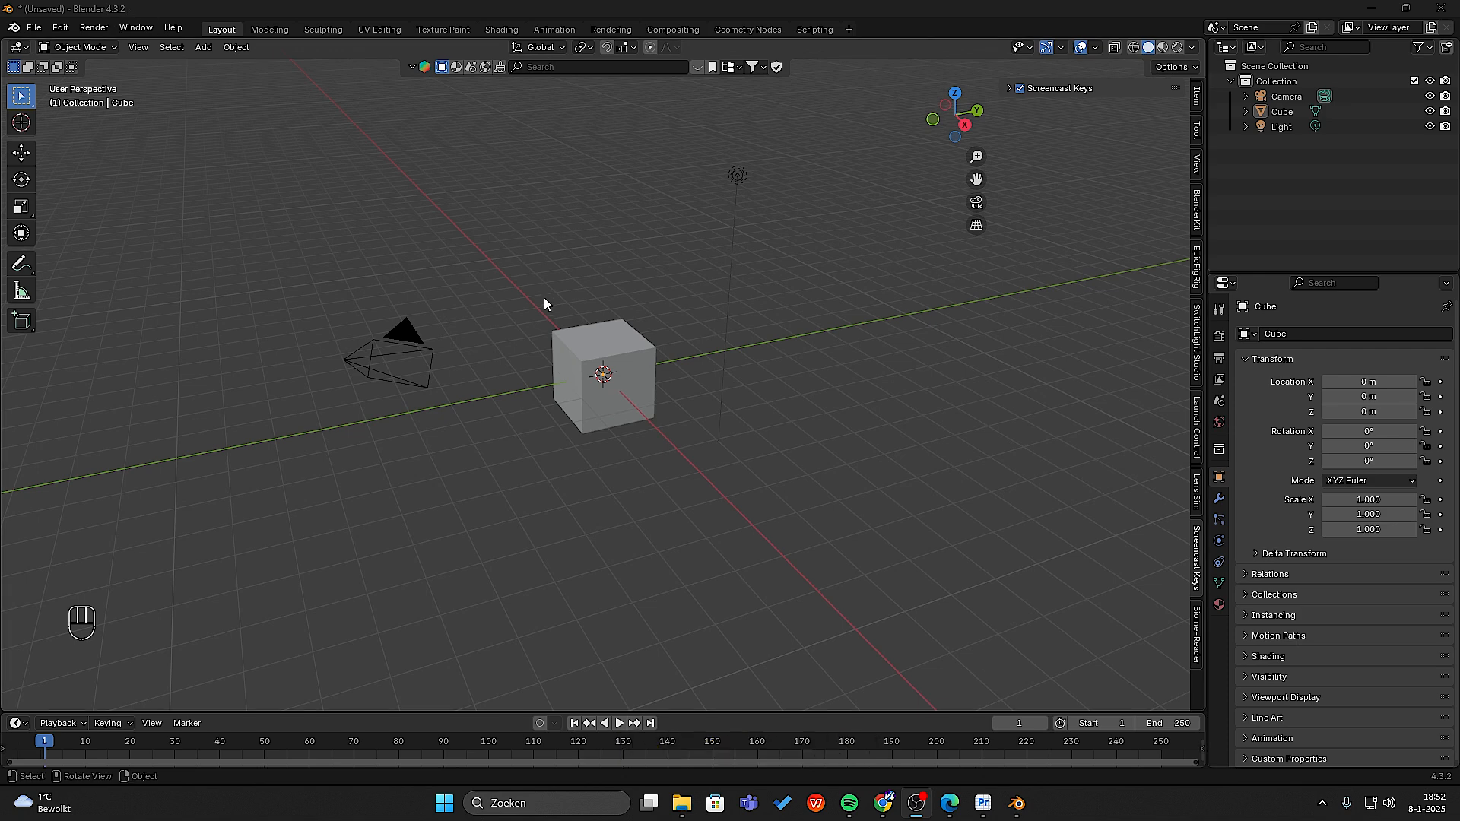
- Delete the default camera, cube and light from the scene
click(1196, 95)
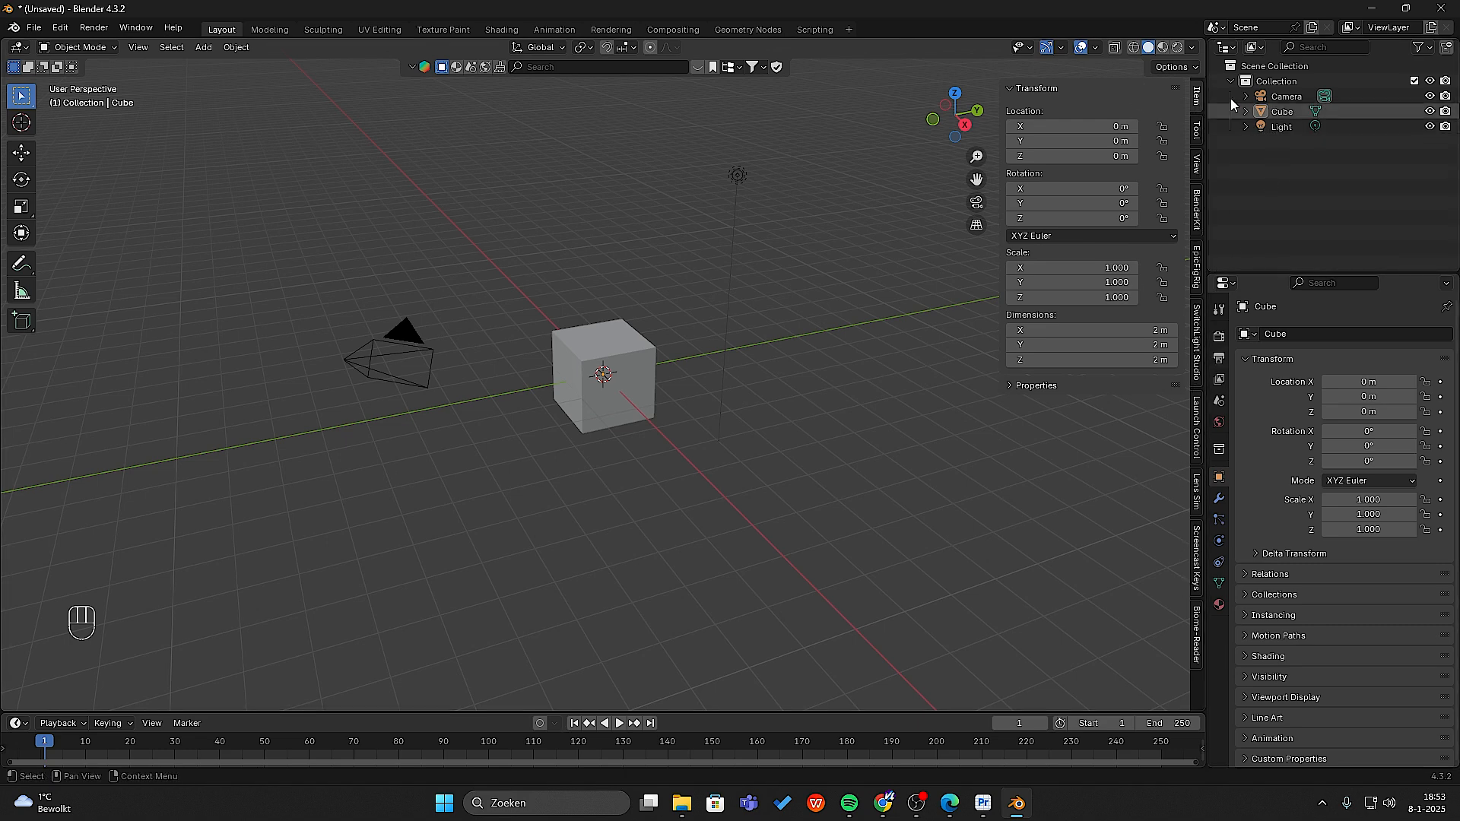
click(1199, 345)
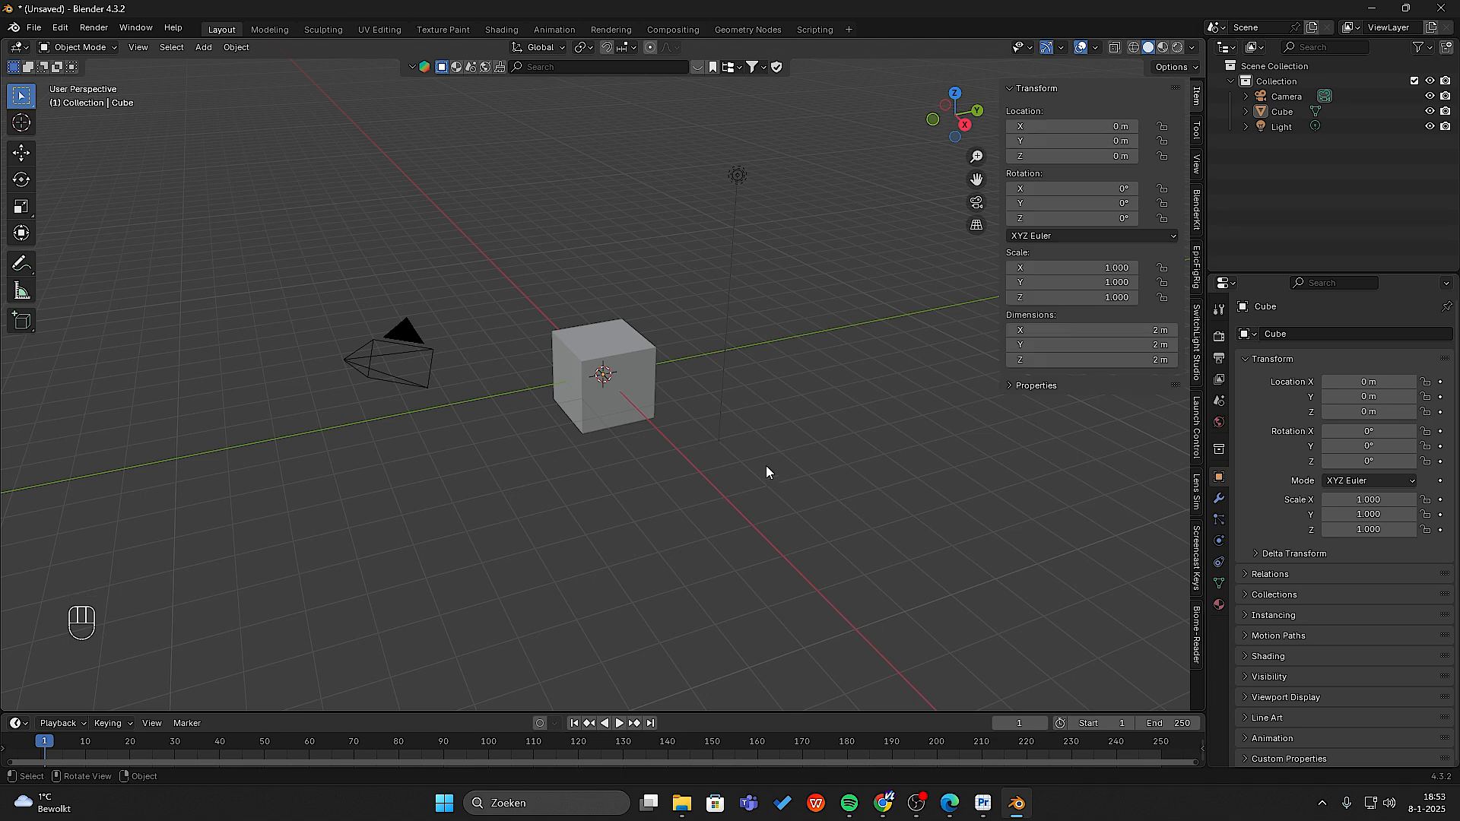
key(a)
key(x)
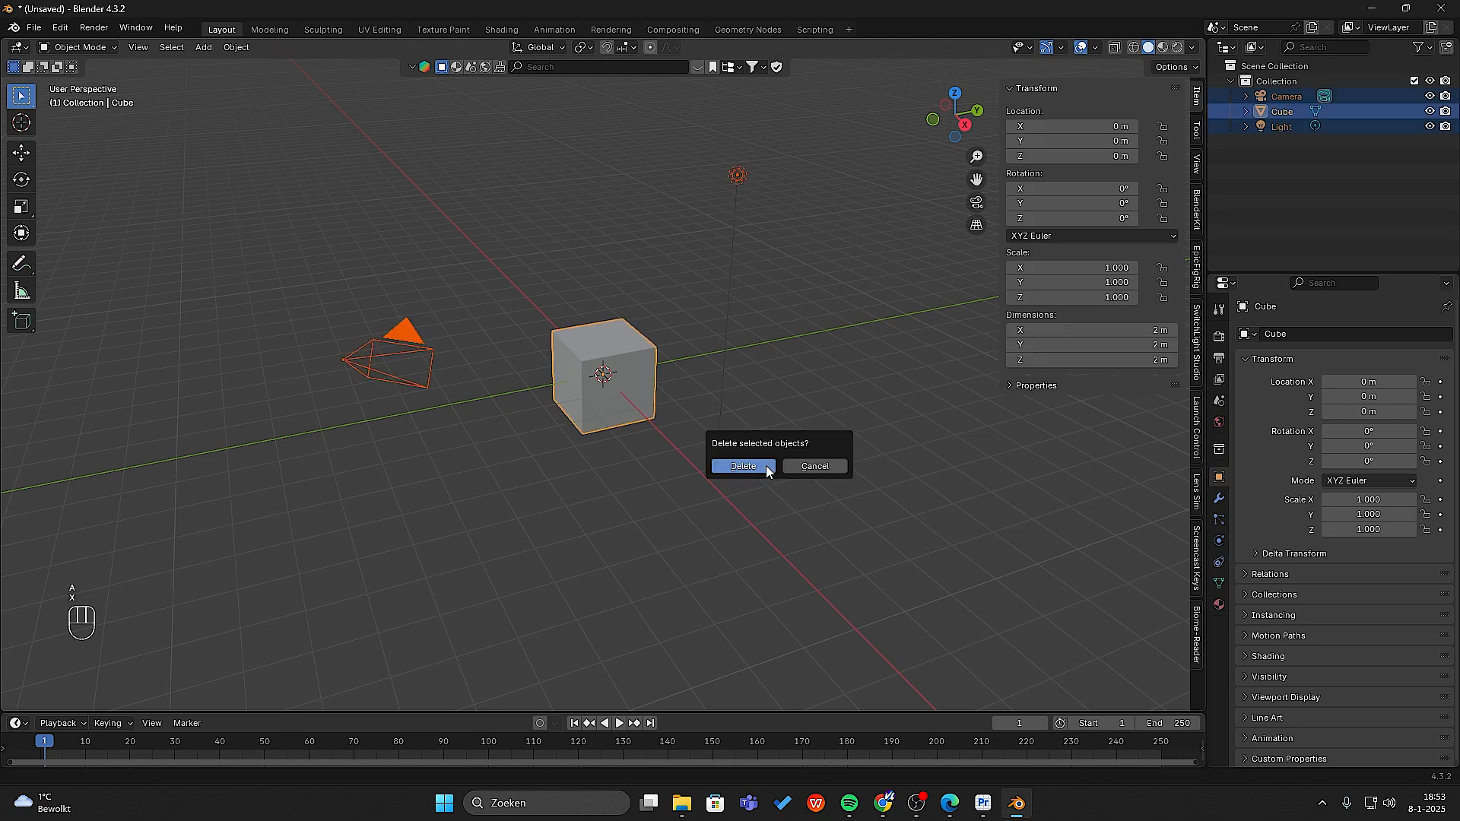
click(765, 468)
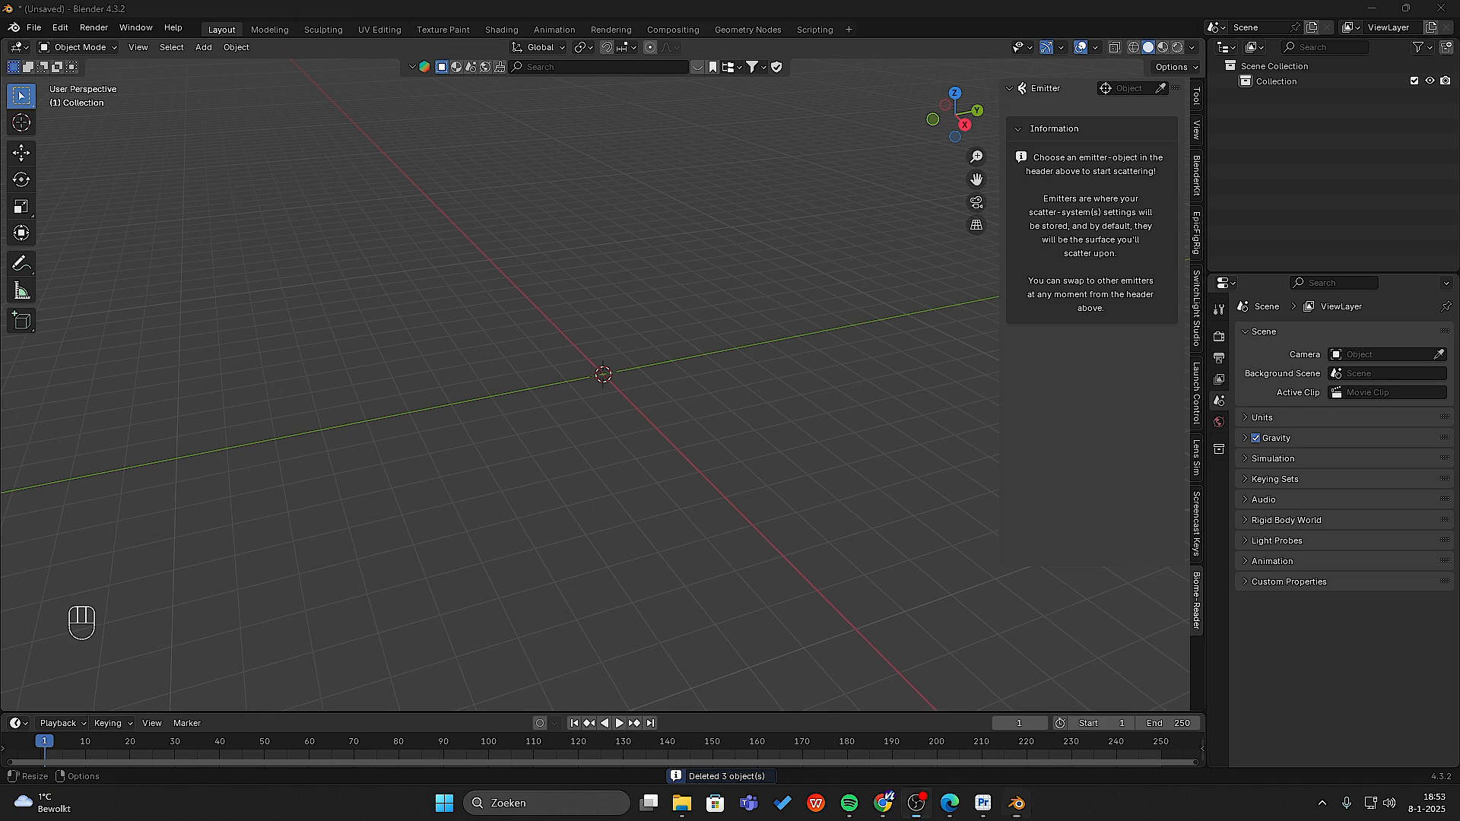
- Add a mesh plane at the world origin
middle_drag(945, 470, 621, 478)
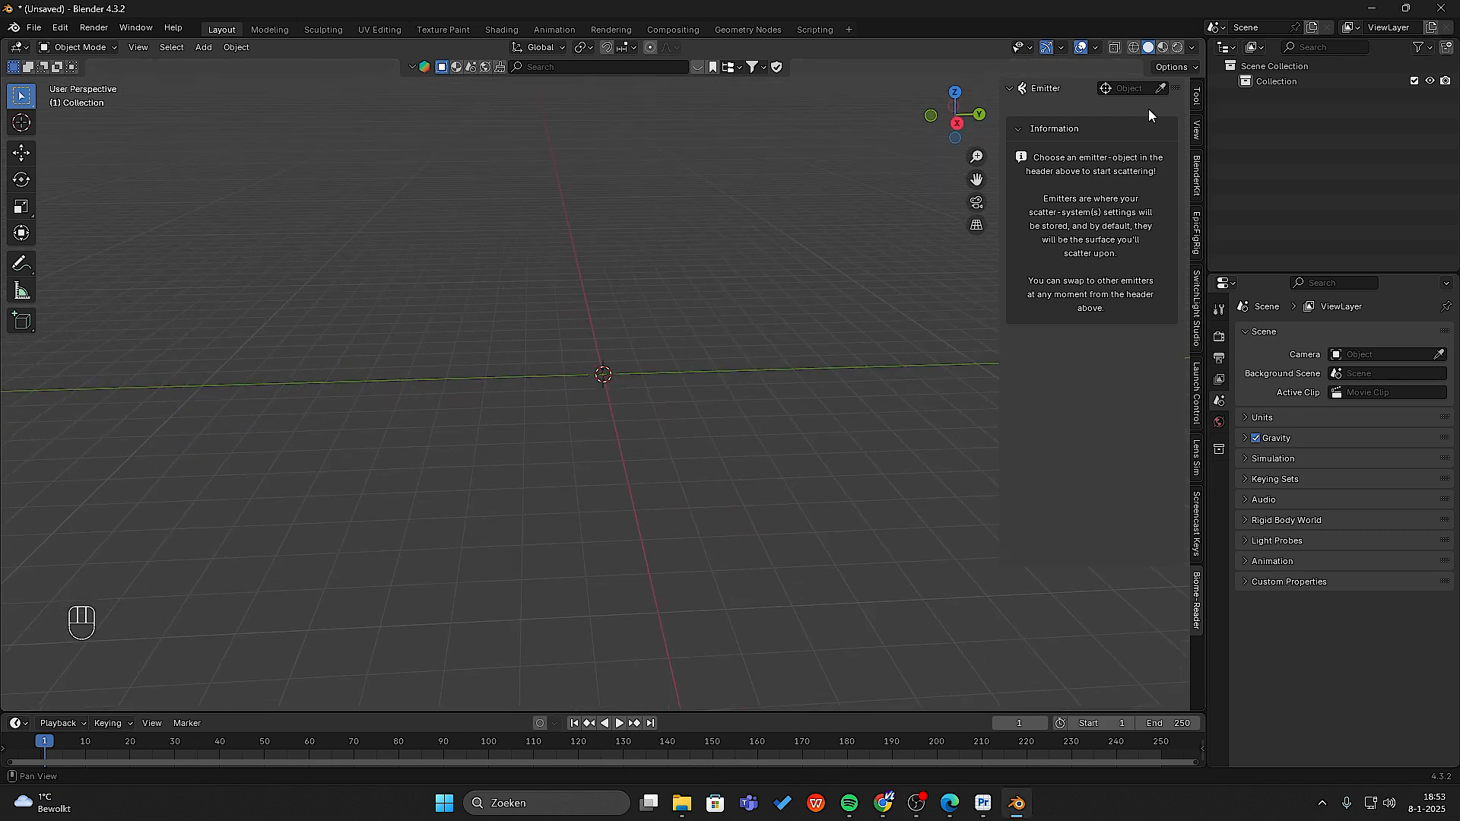
click(1196, 96)
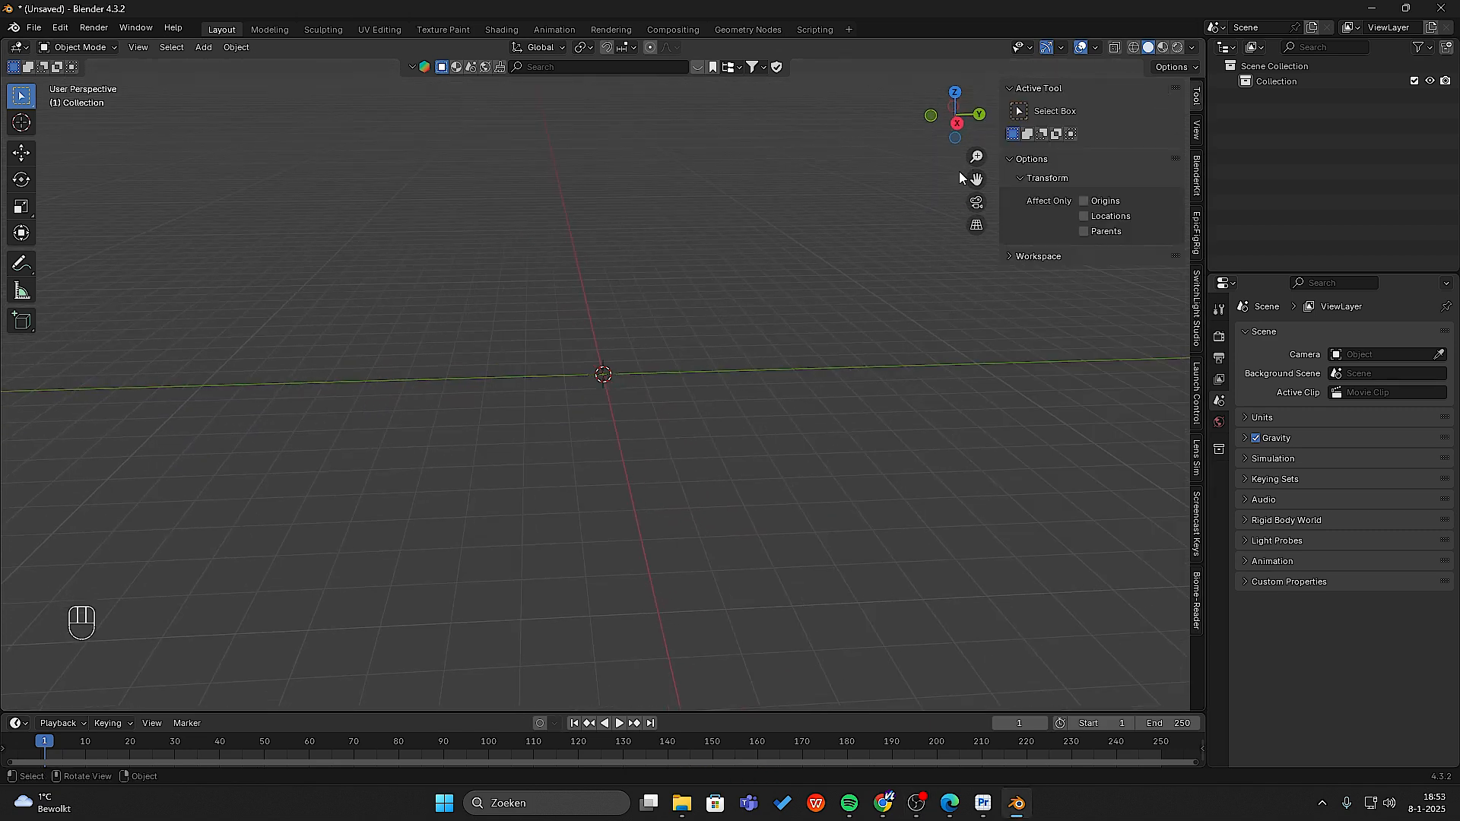
click(202, 47)
mouse_move(296, 64)
click(409, 67)
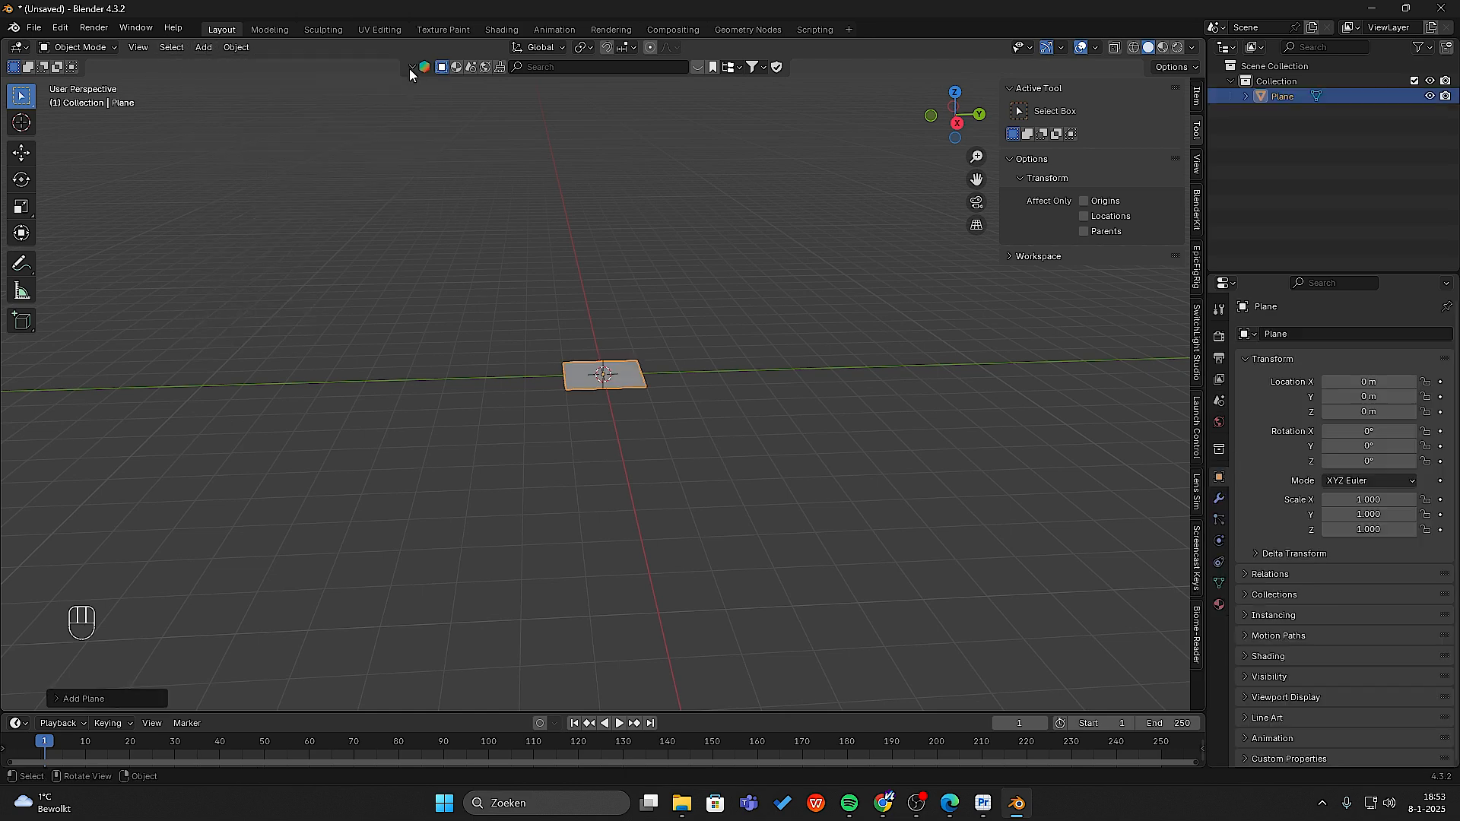
- Add a mesh cube at the world origin, in the middle of the plane
scroll(655, 353, up, 10)
mouse_move(656, 356)
middle_down()
mouse_move(652, 330)
mouse_move(660, 346)
middle_up()
click(204, 47)
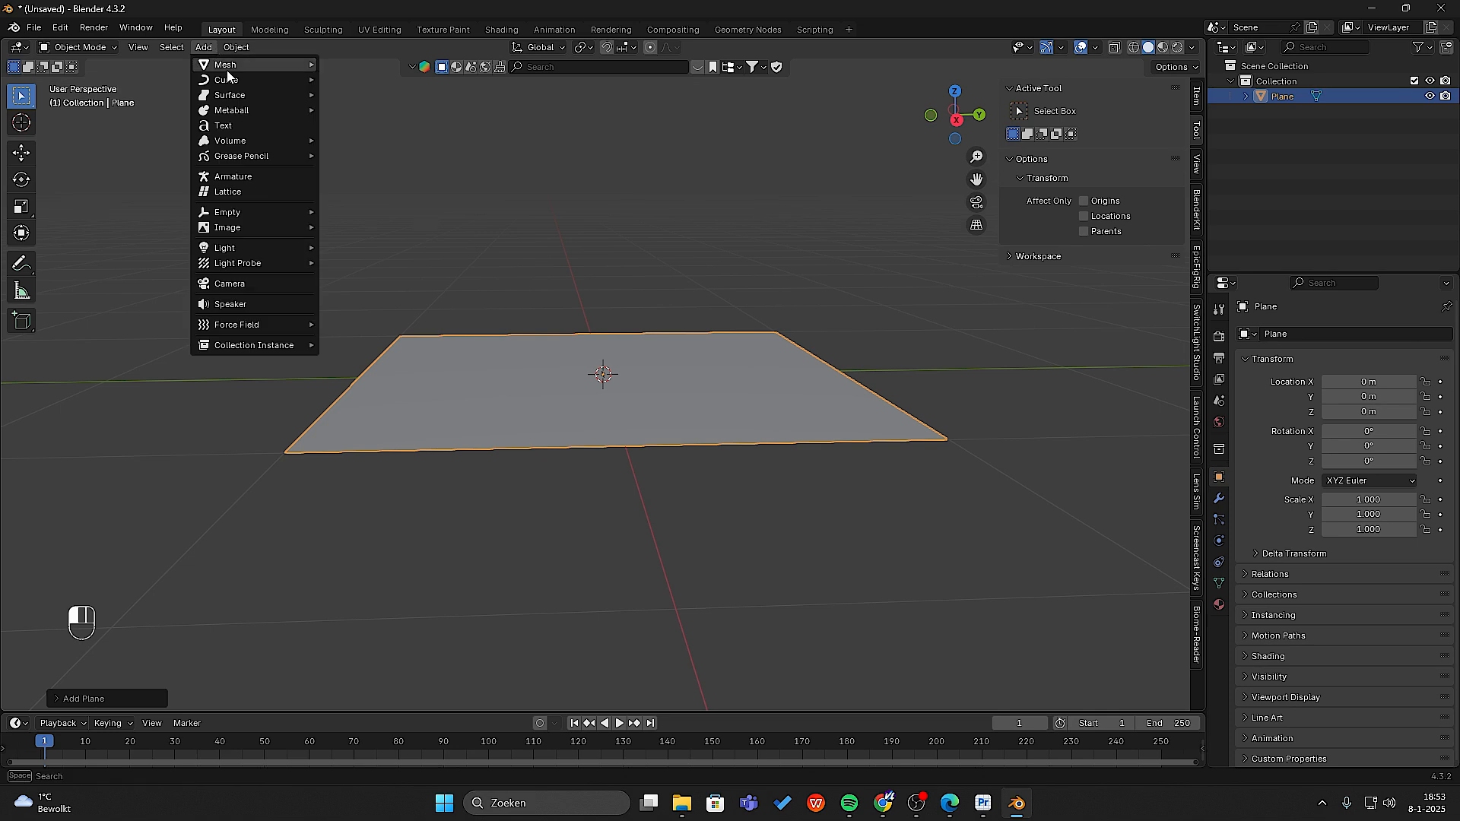
mouse_move(228, 69)
click(374, 77)
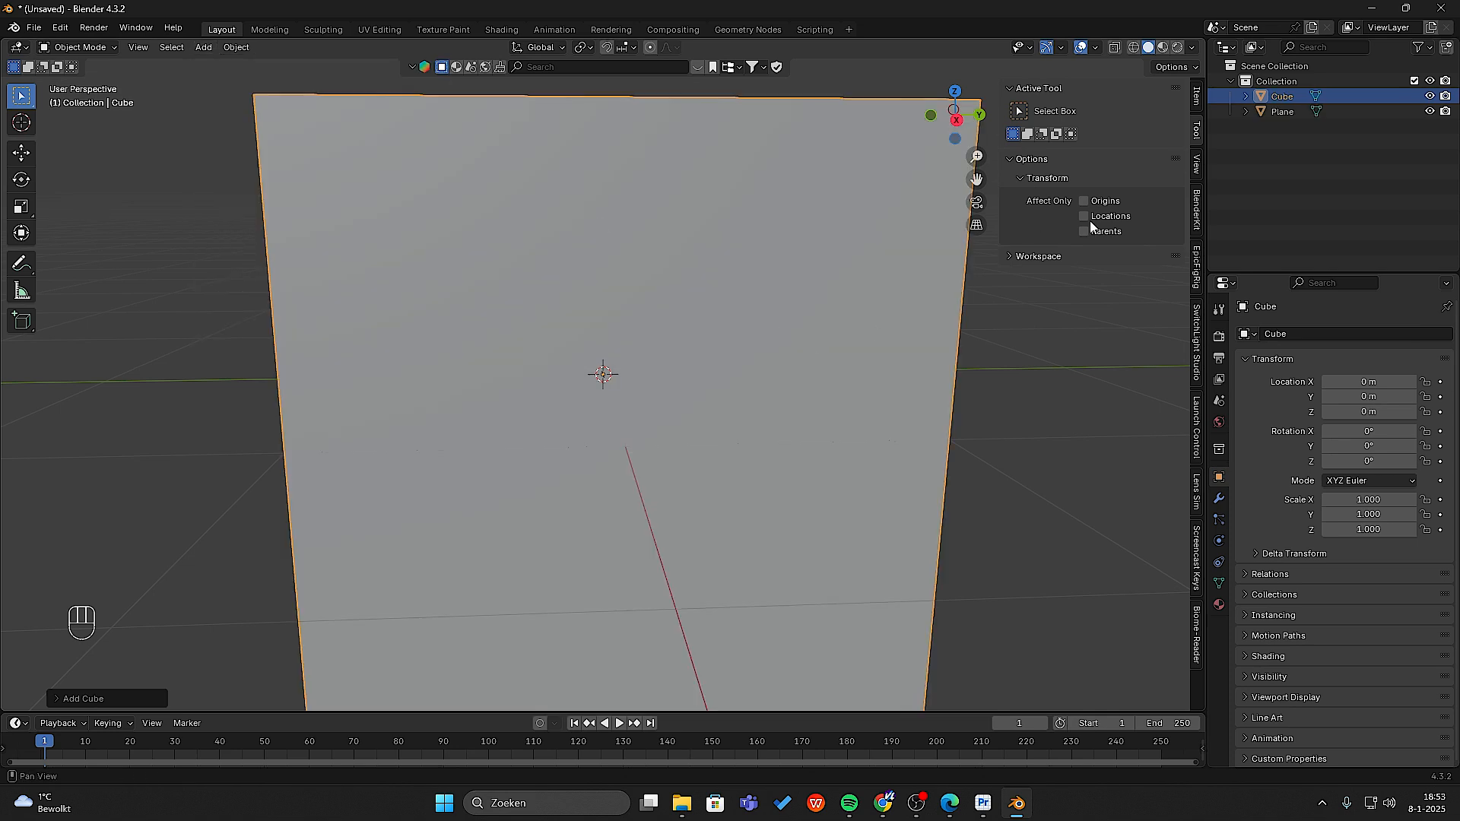
- Set the cube's X and Y dimensions to 0.7 m each
middle_drag(783, 479, 782, 466)
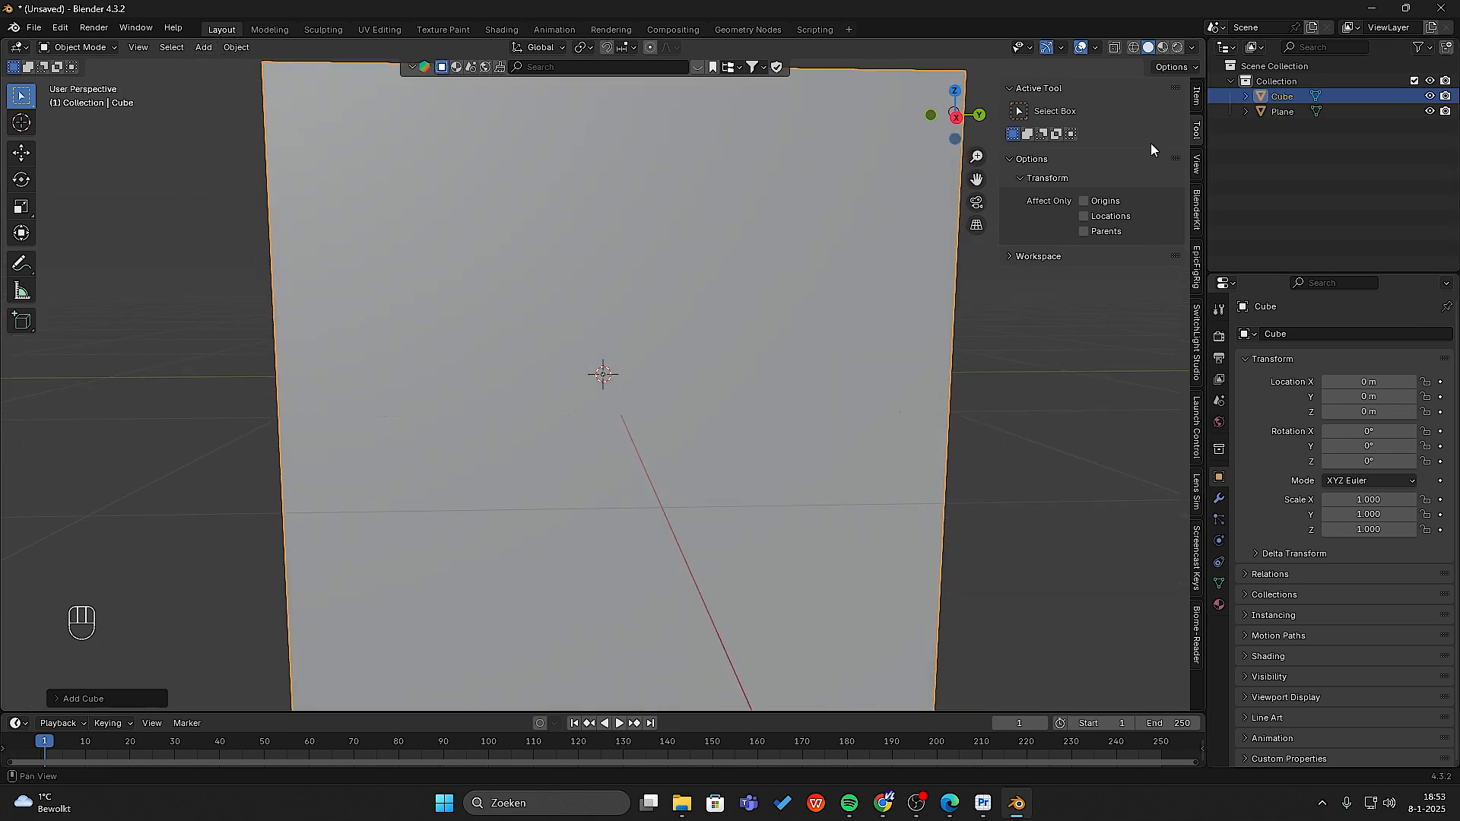
click(1196, 97)
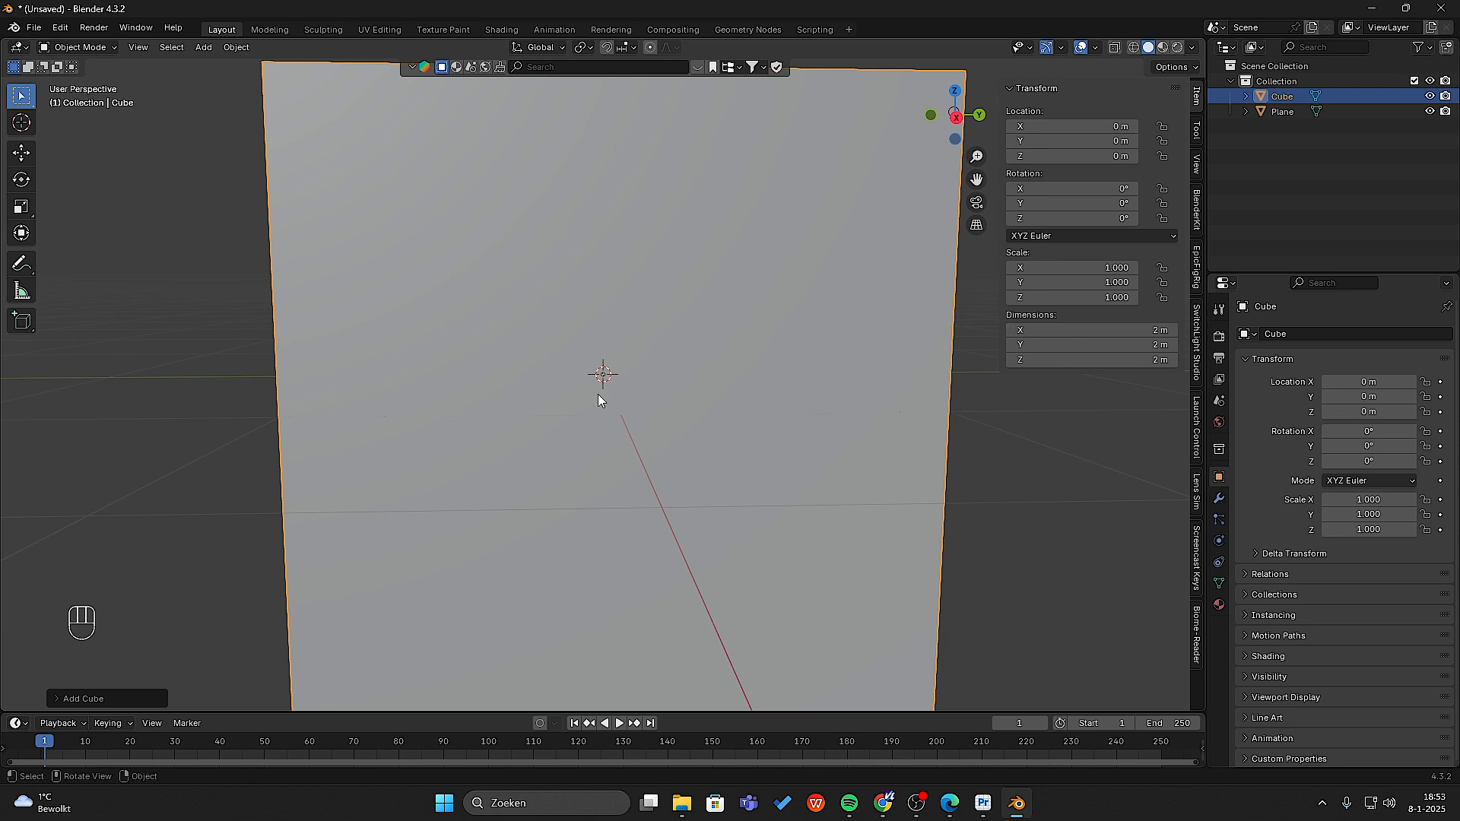
middle_drag(601, 386, 608, 376)
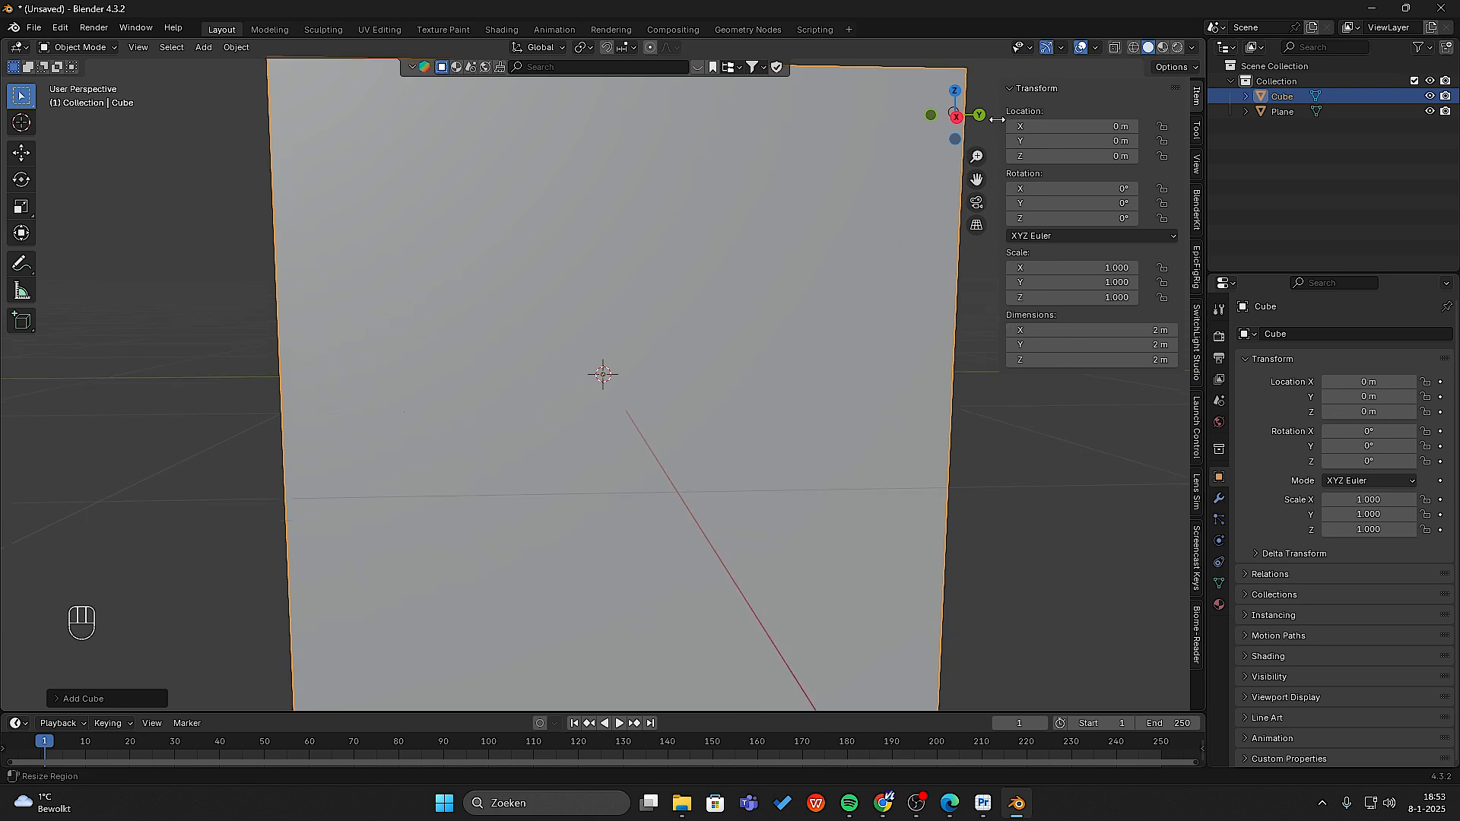
click(956, 116)
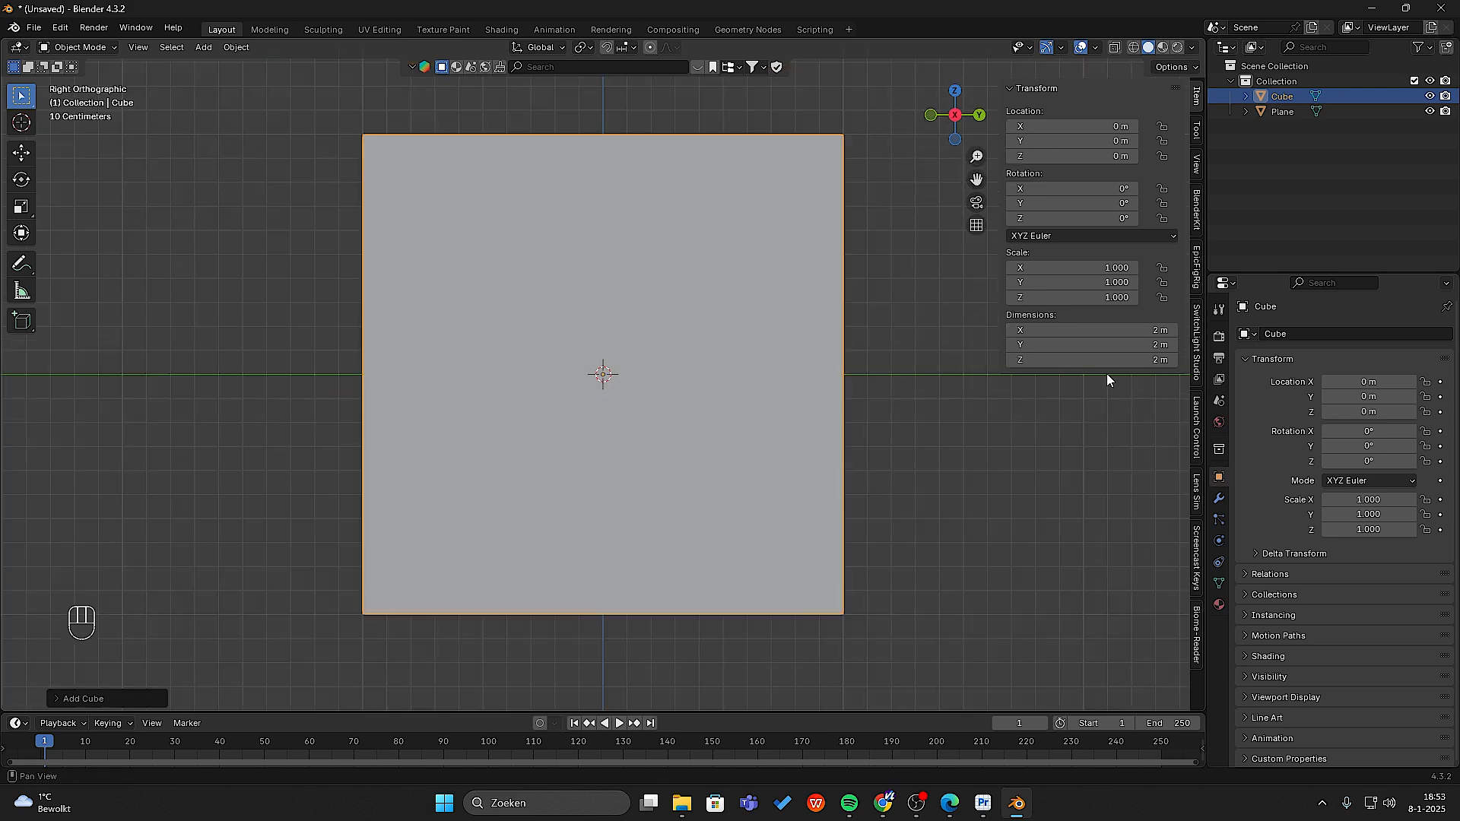
click(1127, 328)
text(0.7)
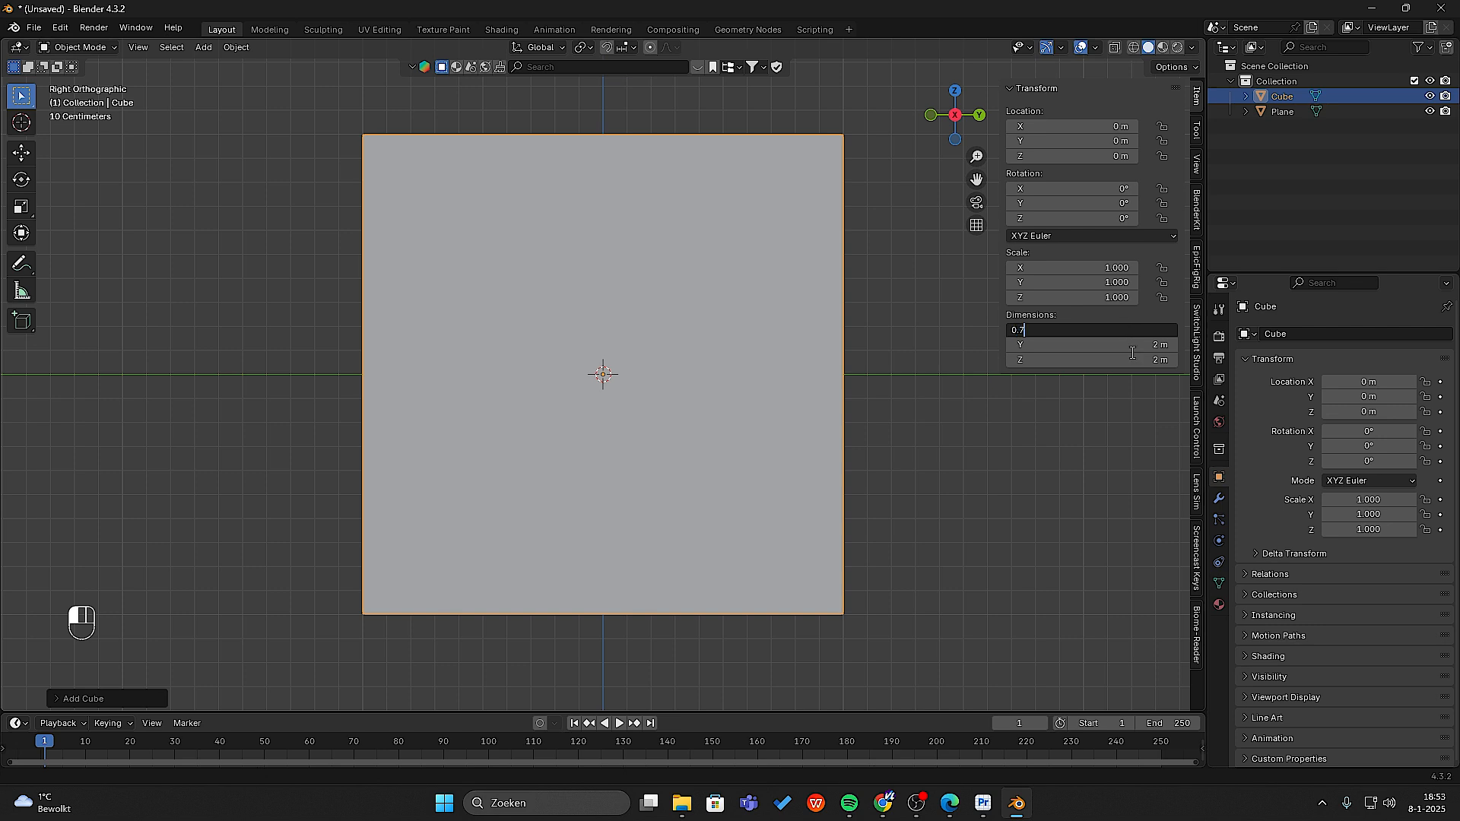
key(Return)
click(1140, 344)
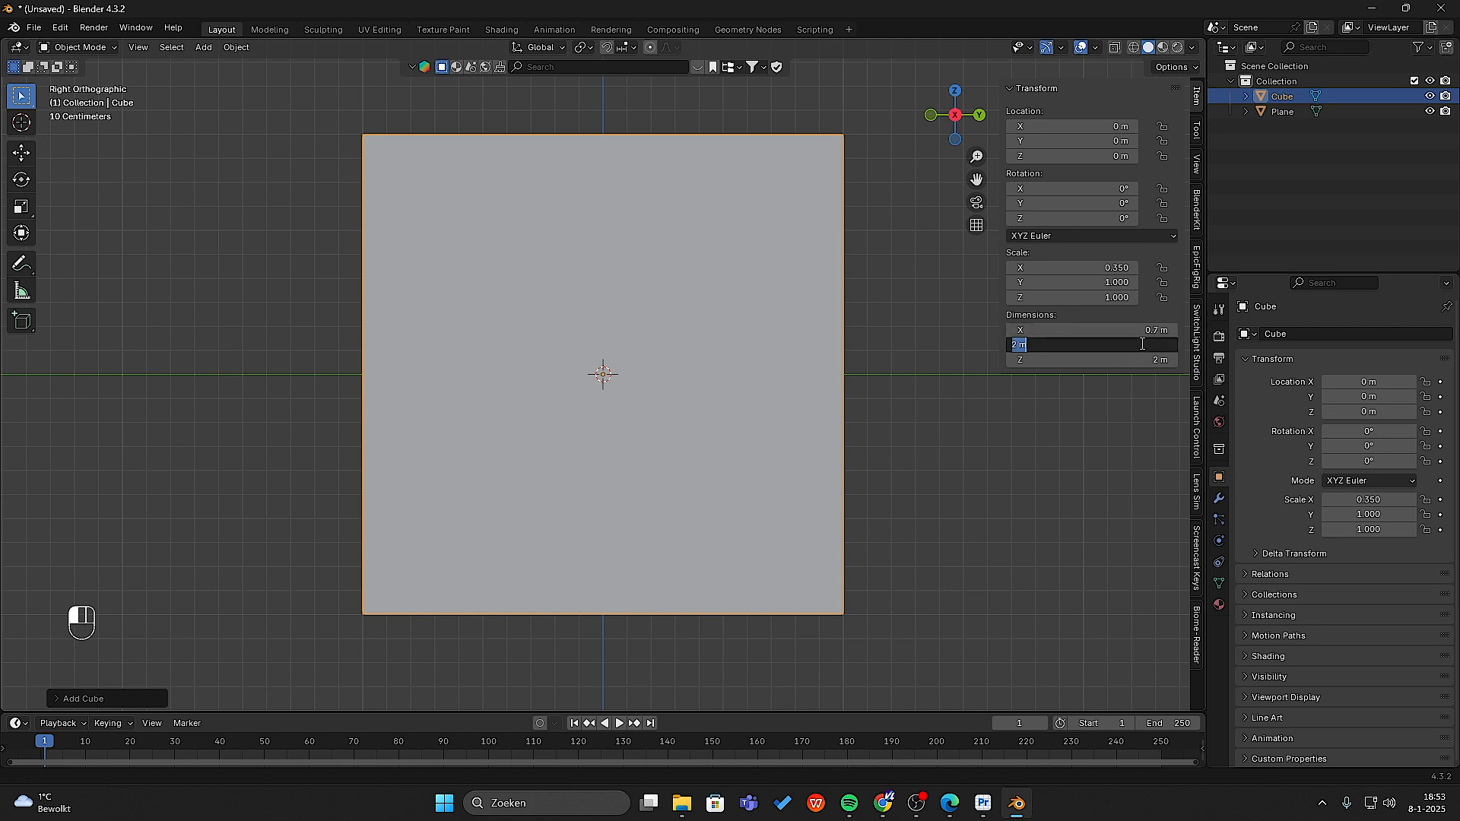
text(0.7)
key(Return)
- Show the Move, Rotate and Scale object gizmos and raise the cube 1 m along Z to stand on the plane
click(1062, 49)
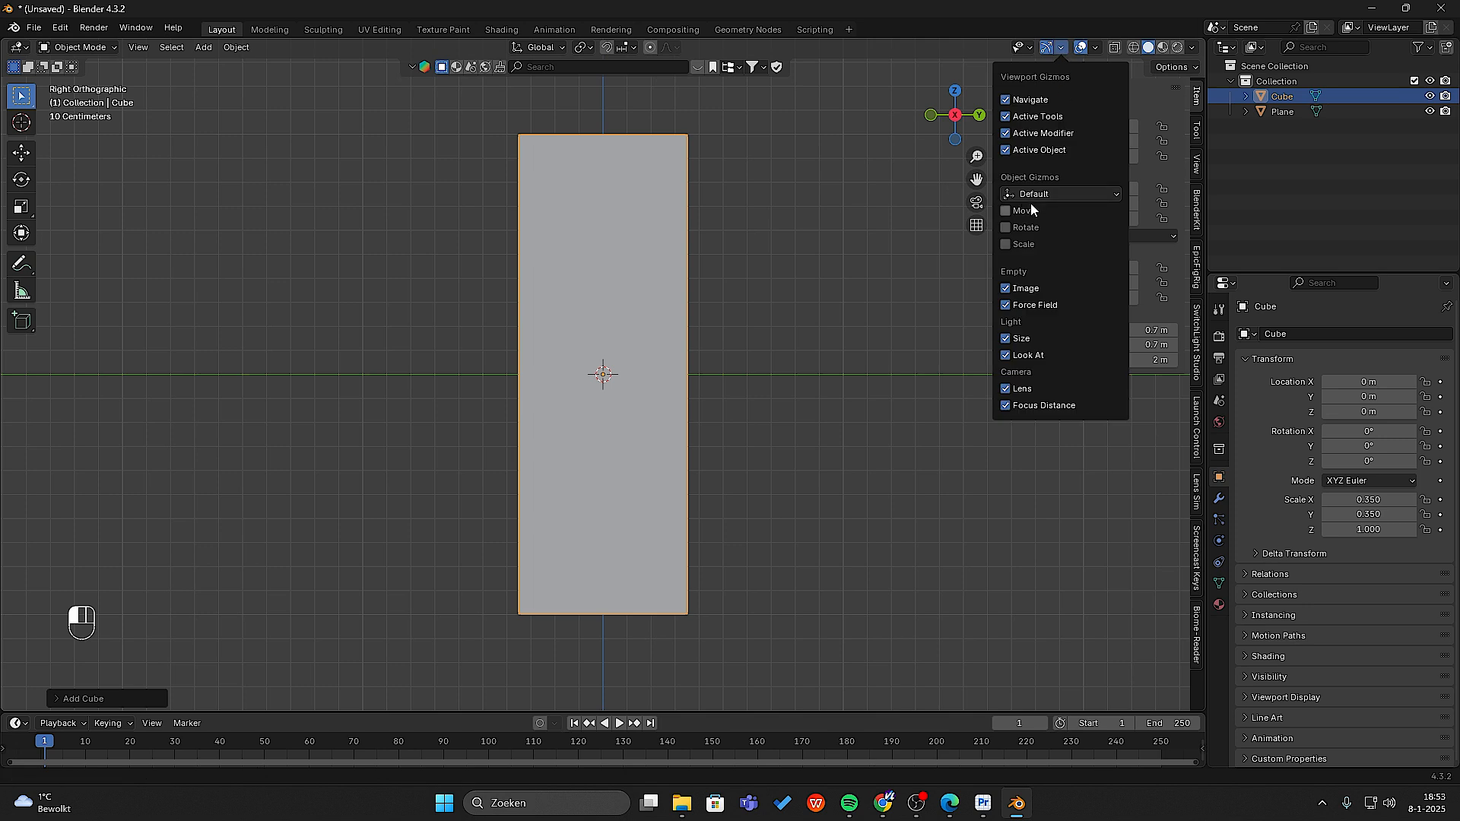
drag(1004, 211, 1005, 247)
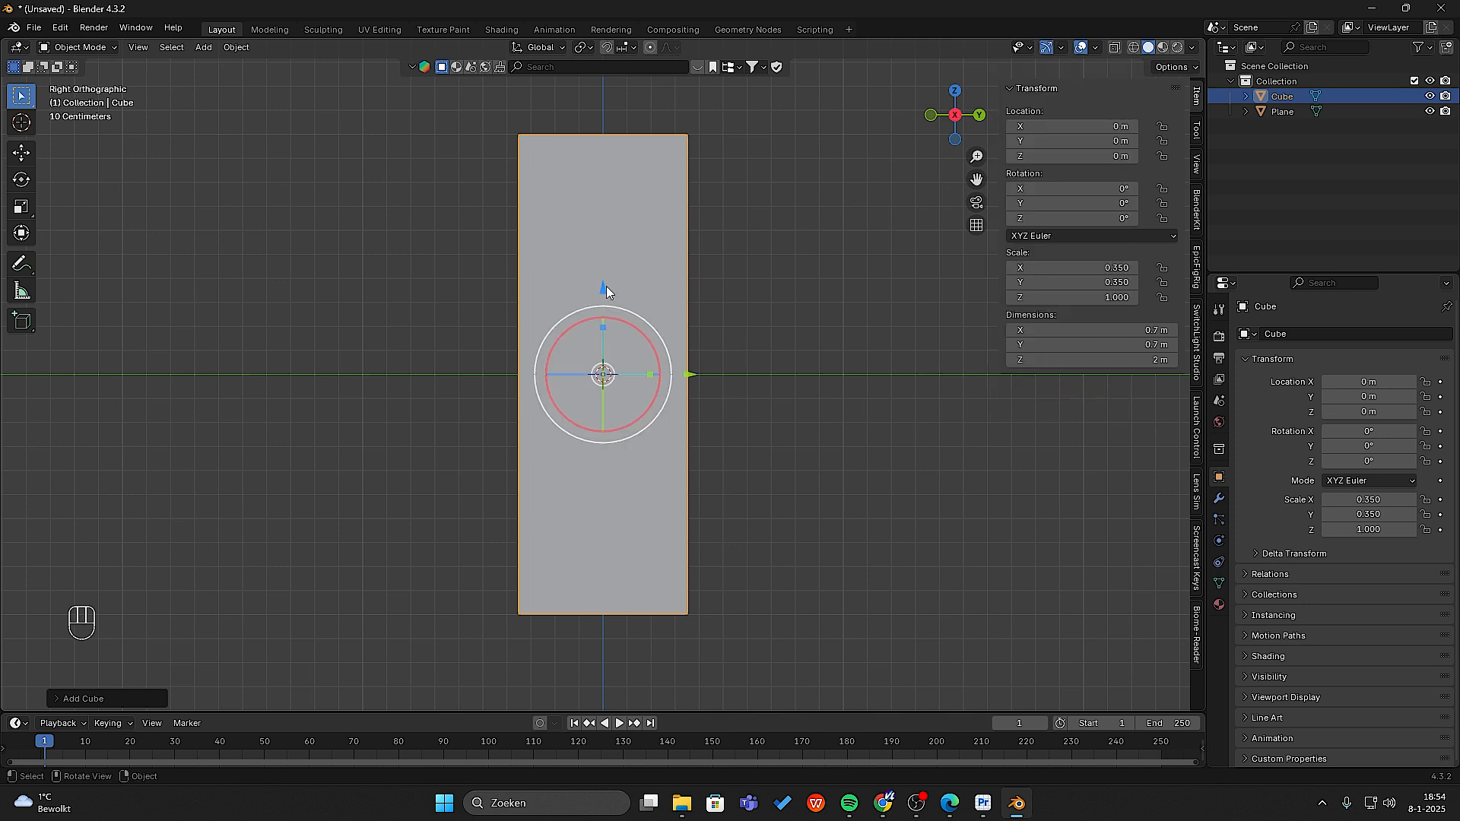
ctrl+drag(603, 288, 596, 45)
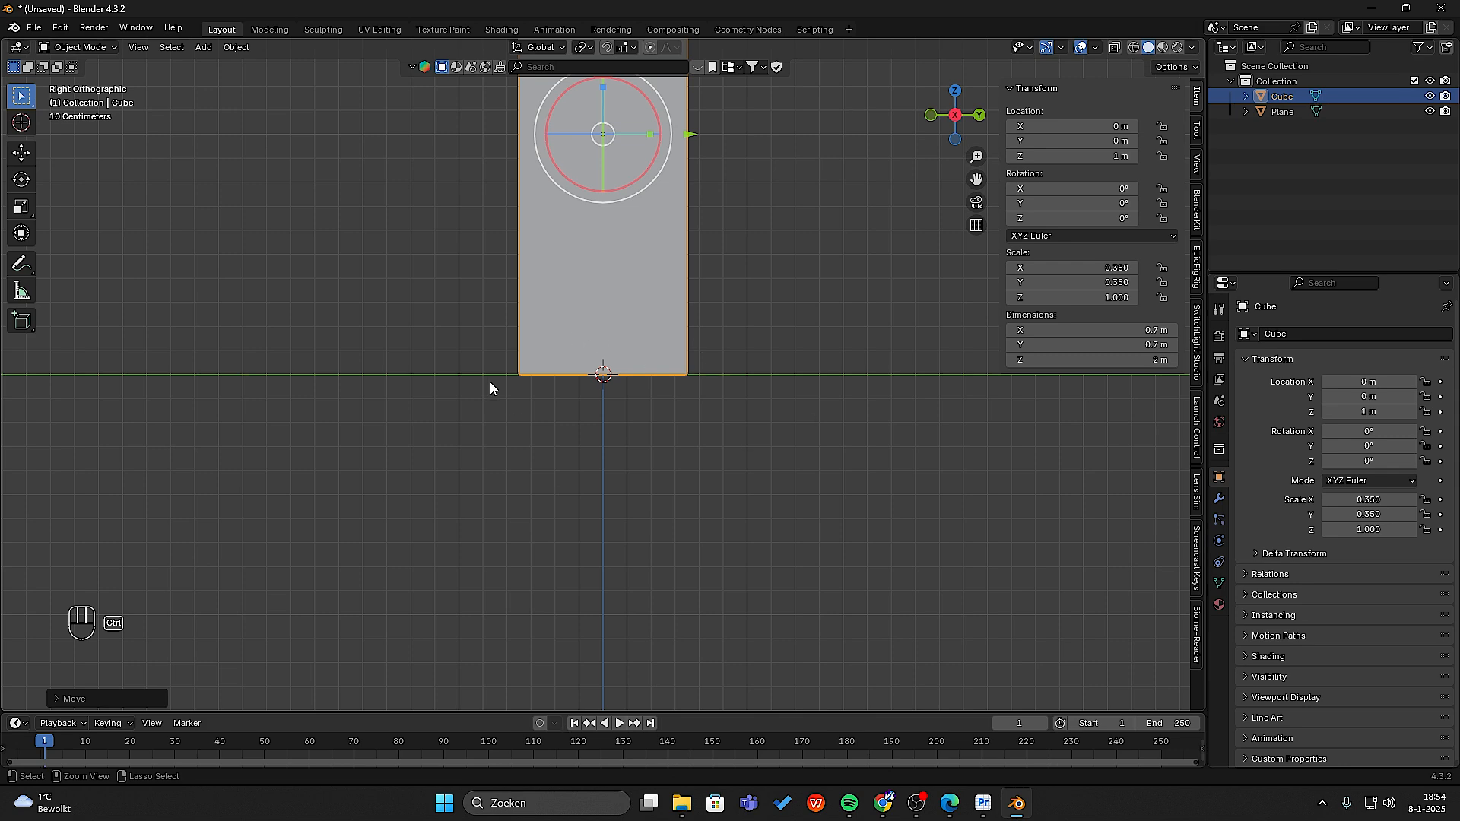
scroll(624, 341, down, 4)
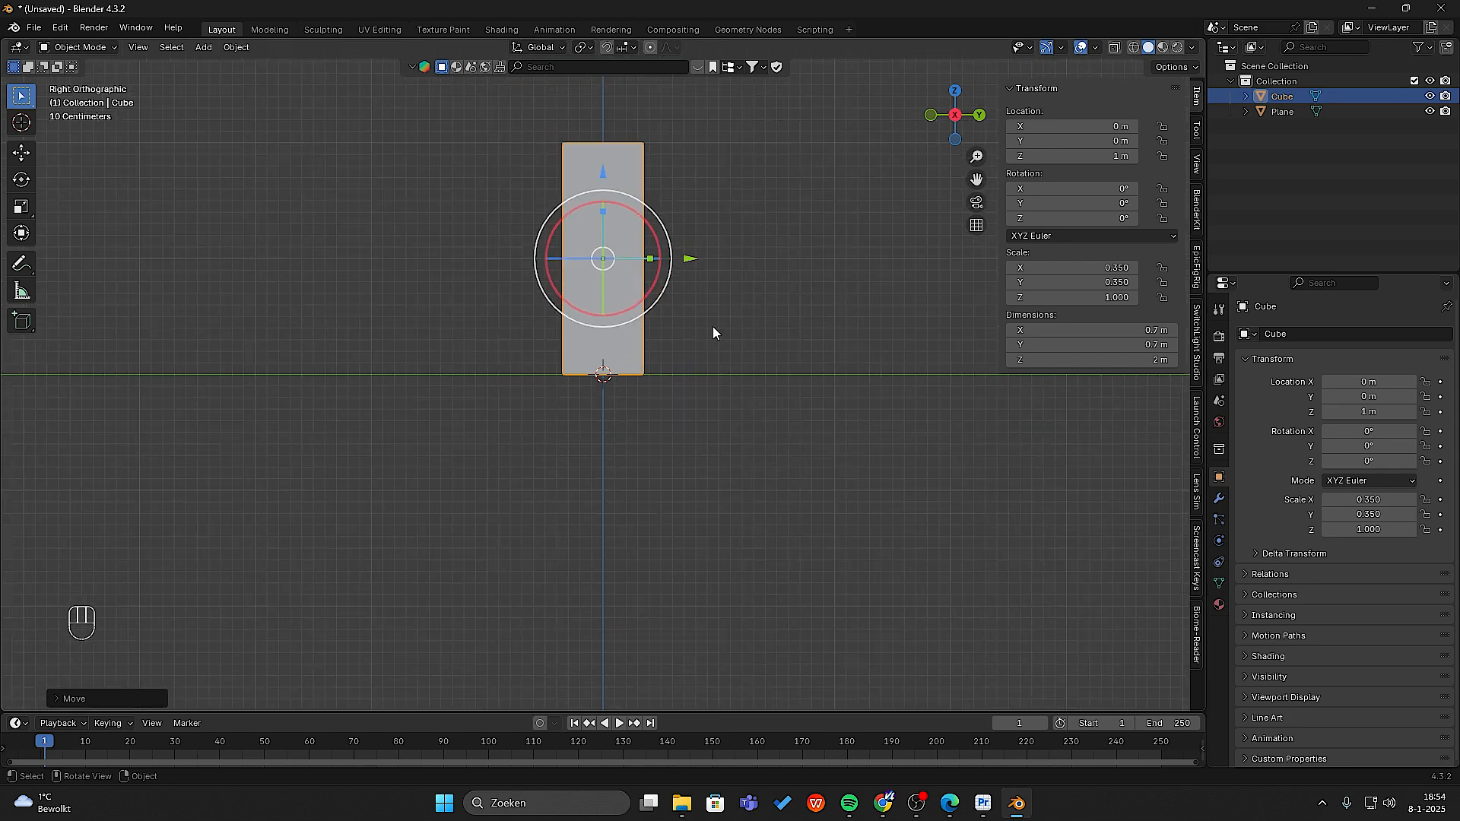
- Scale the plane uniformly by a factor of 4
click(716, 373)
middle_drag(746, 368, 745, 417)
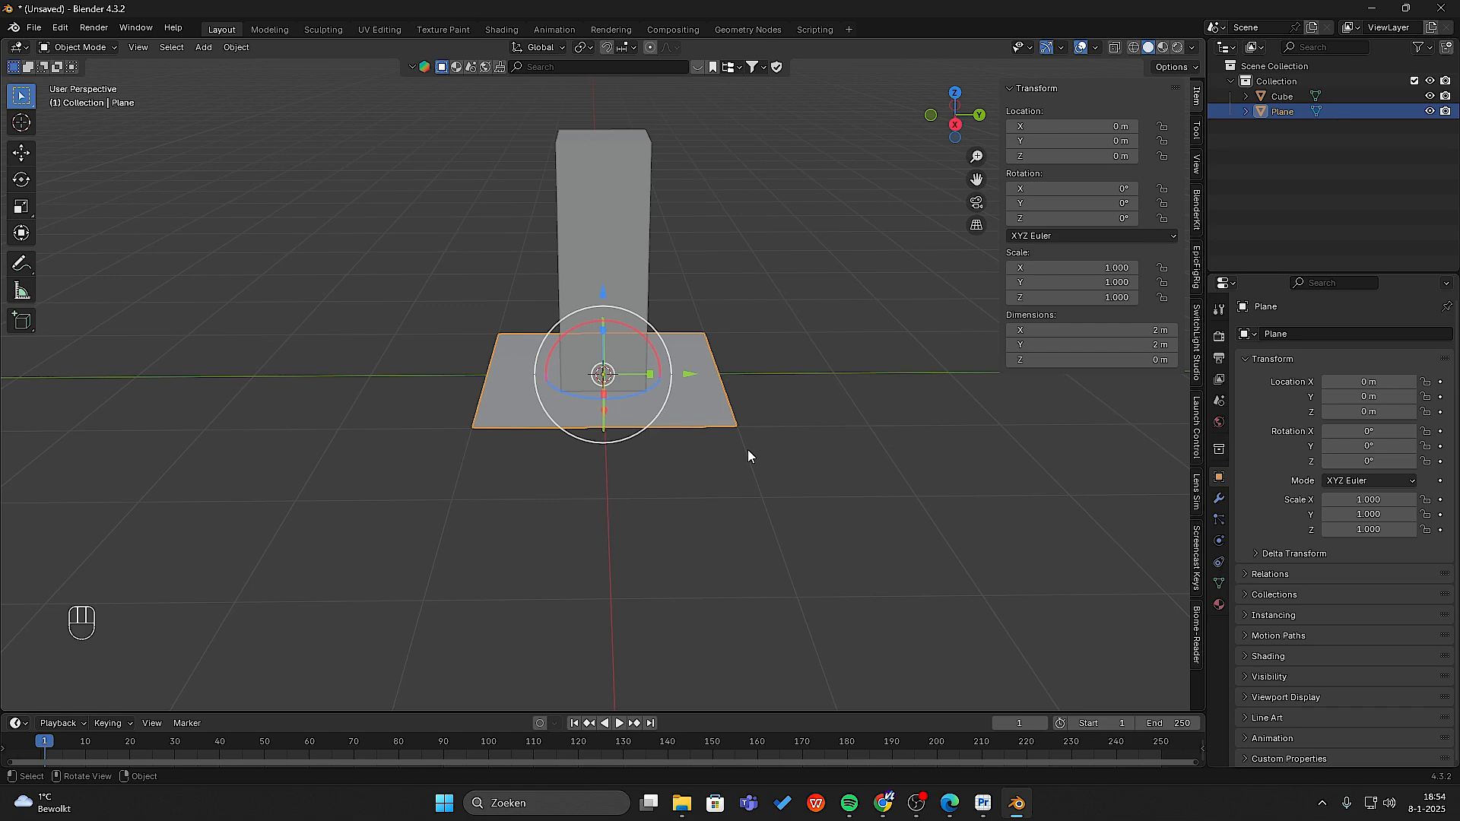
key(s)
key(4)
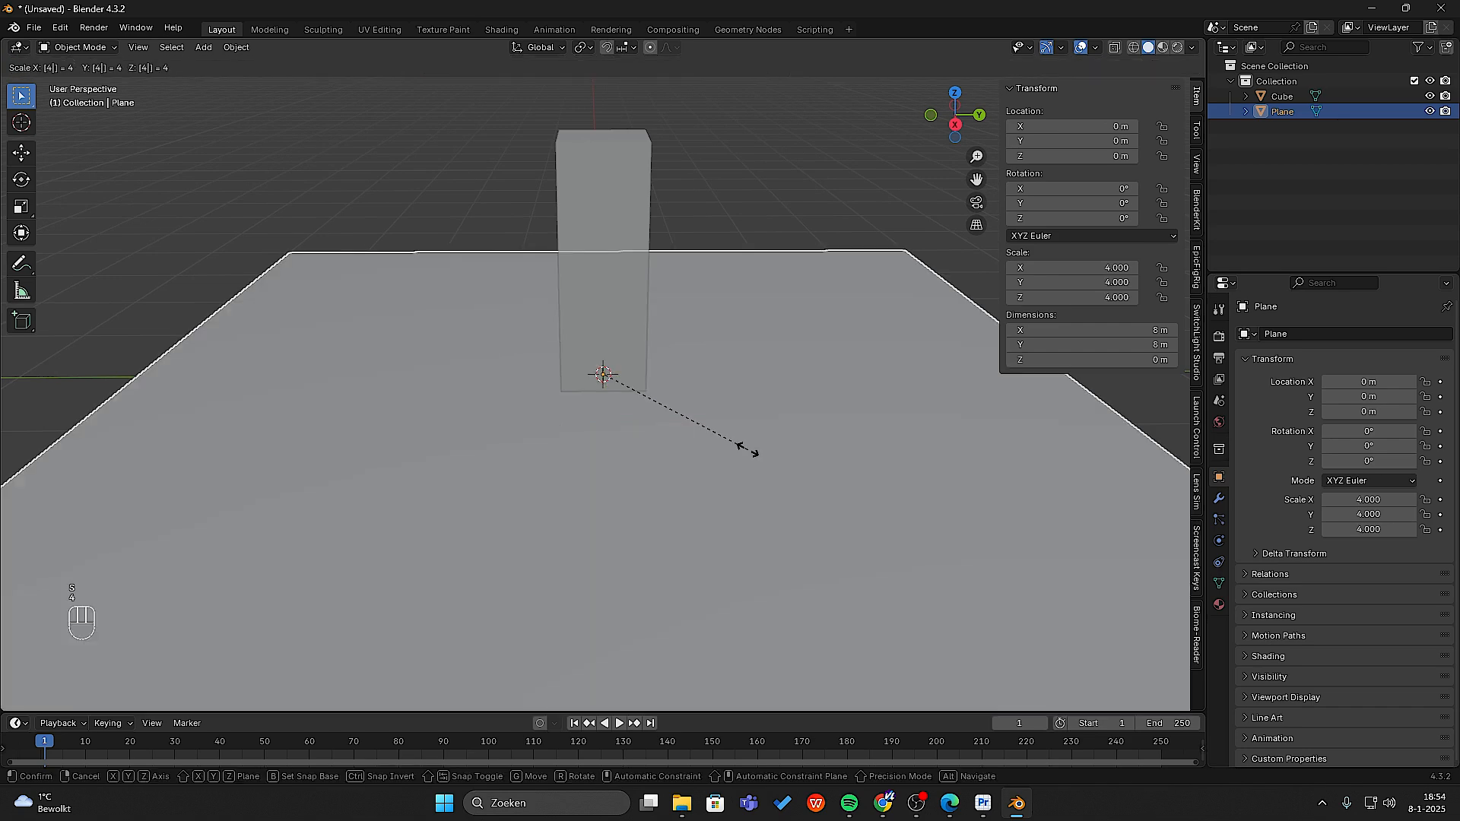
click(621, 479)
scroll(644, 425, down, 4)
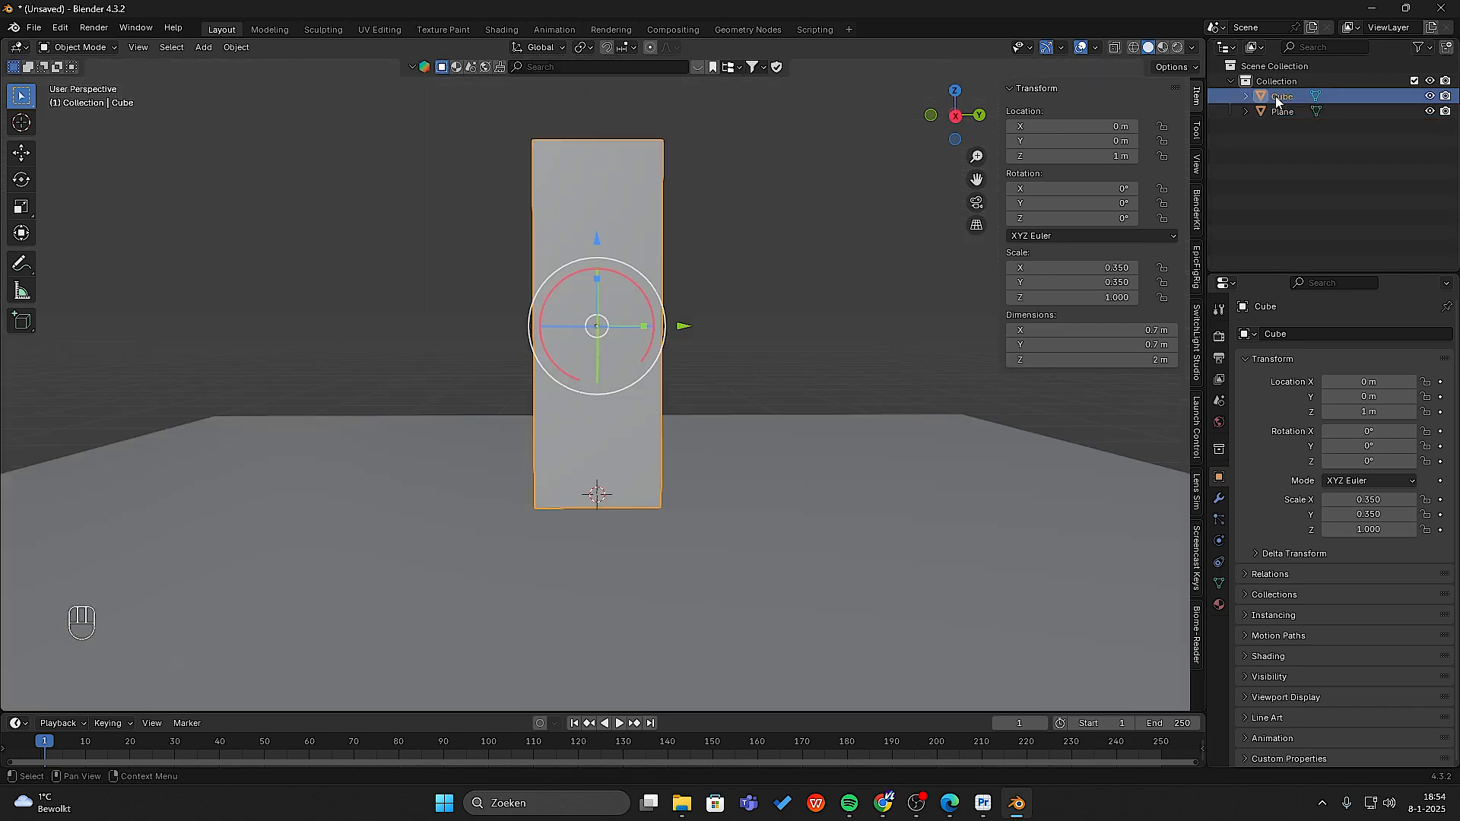
- Rename the cube as person and the plane as ground
double_click(1277, 98)
text(Pil)
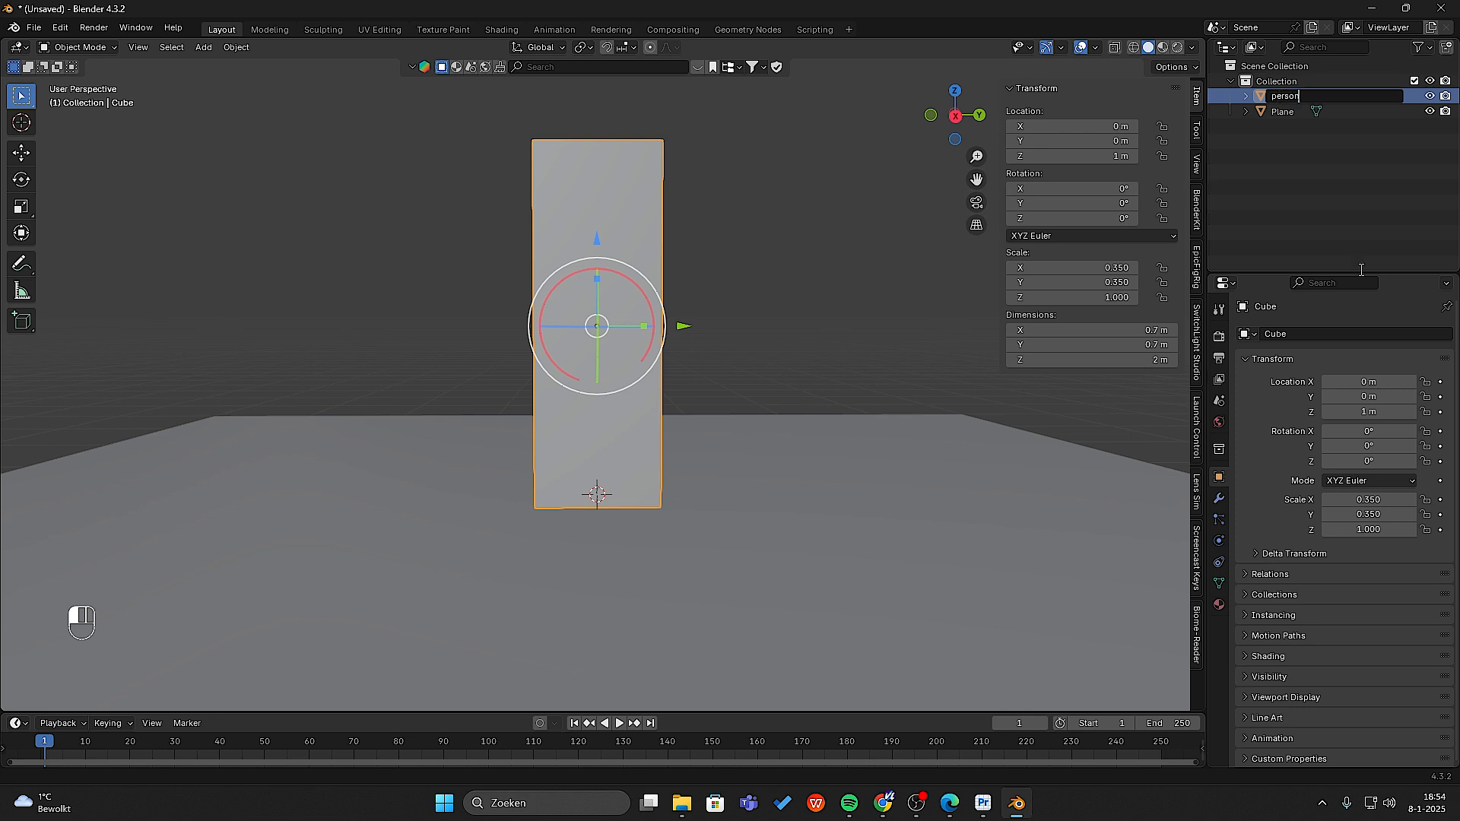
key(Return)
double_click(1292, 111)
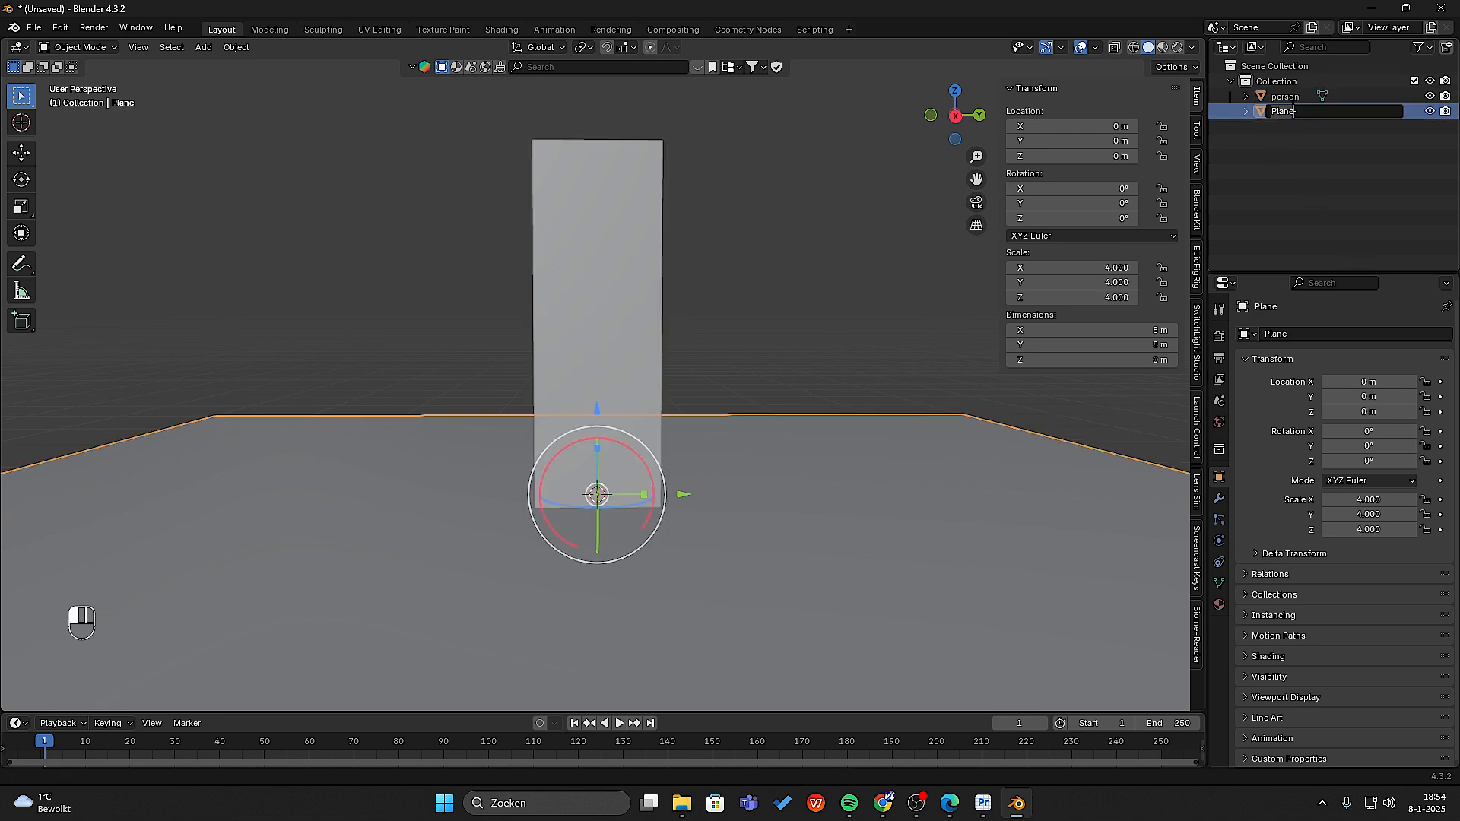
text(ground)
key(Return)
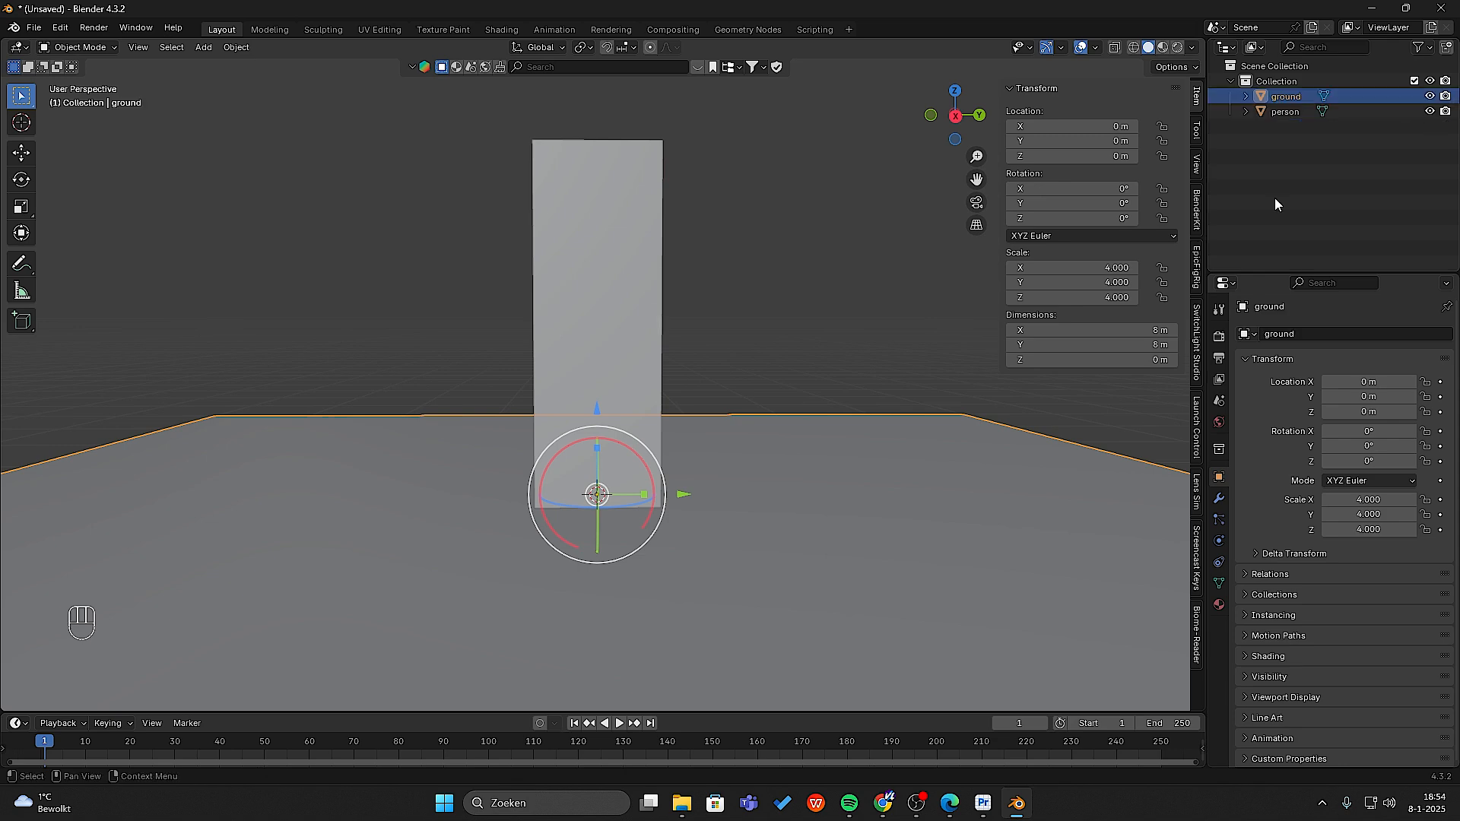
- Show the BlenderKit model results and set the search filter to list free assets first
click(698, 68)
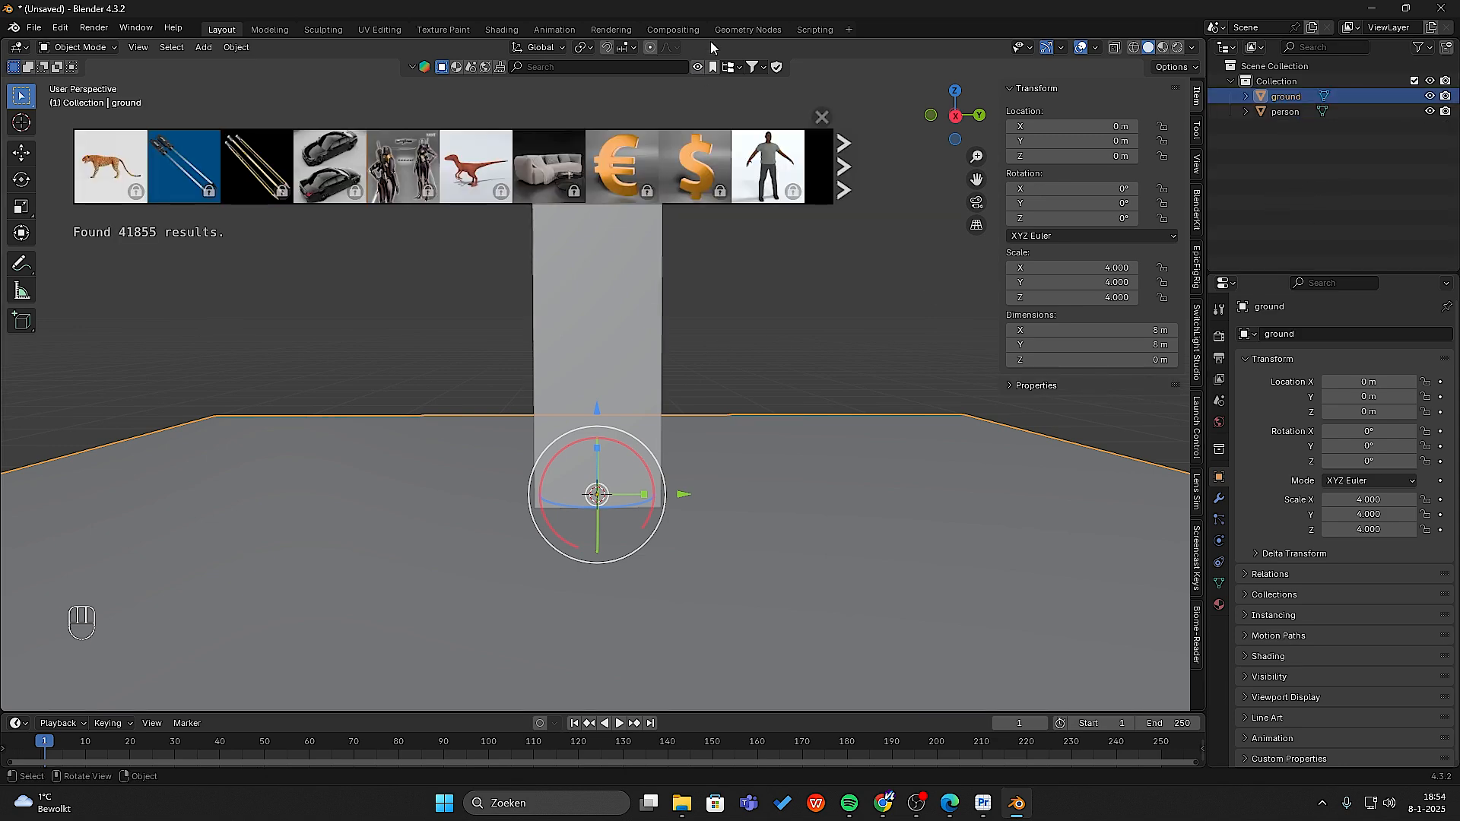
mouse_move(329, 190)
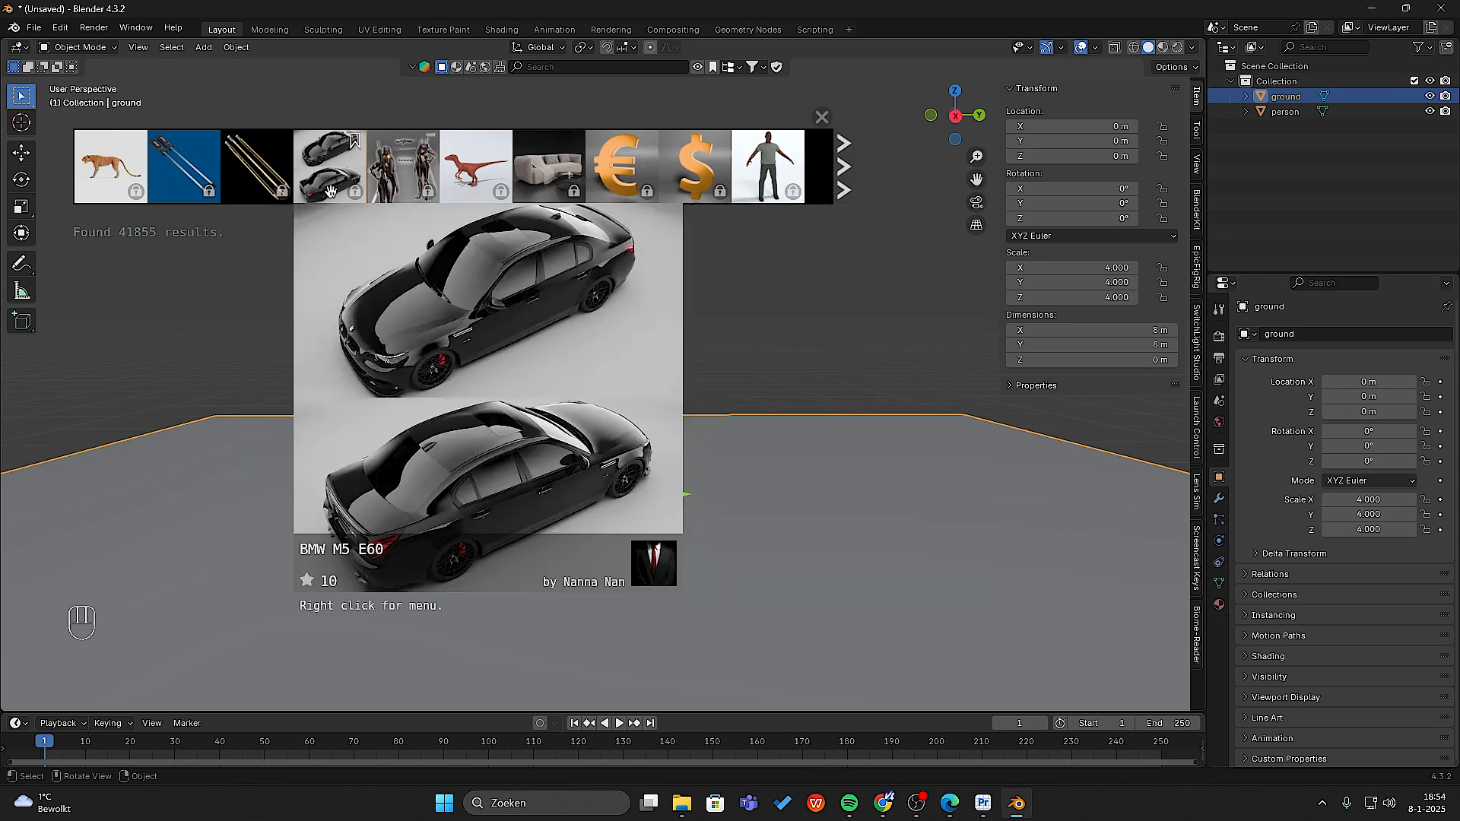
click(1198, 211)
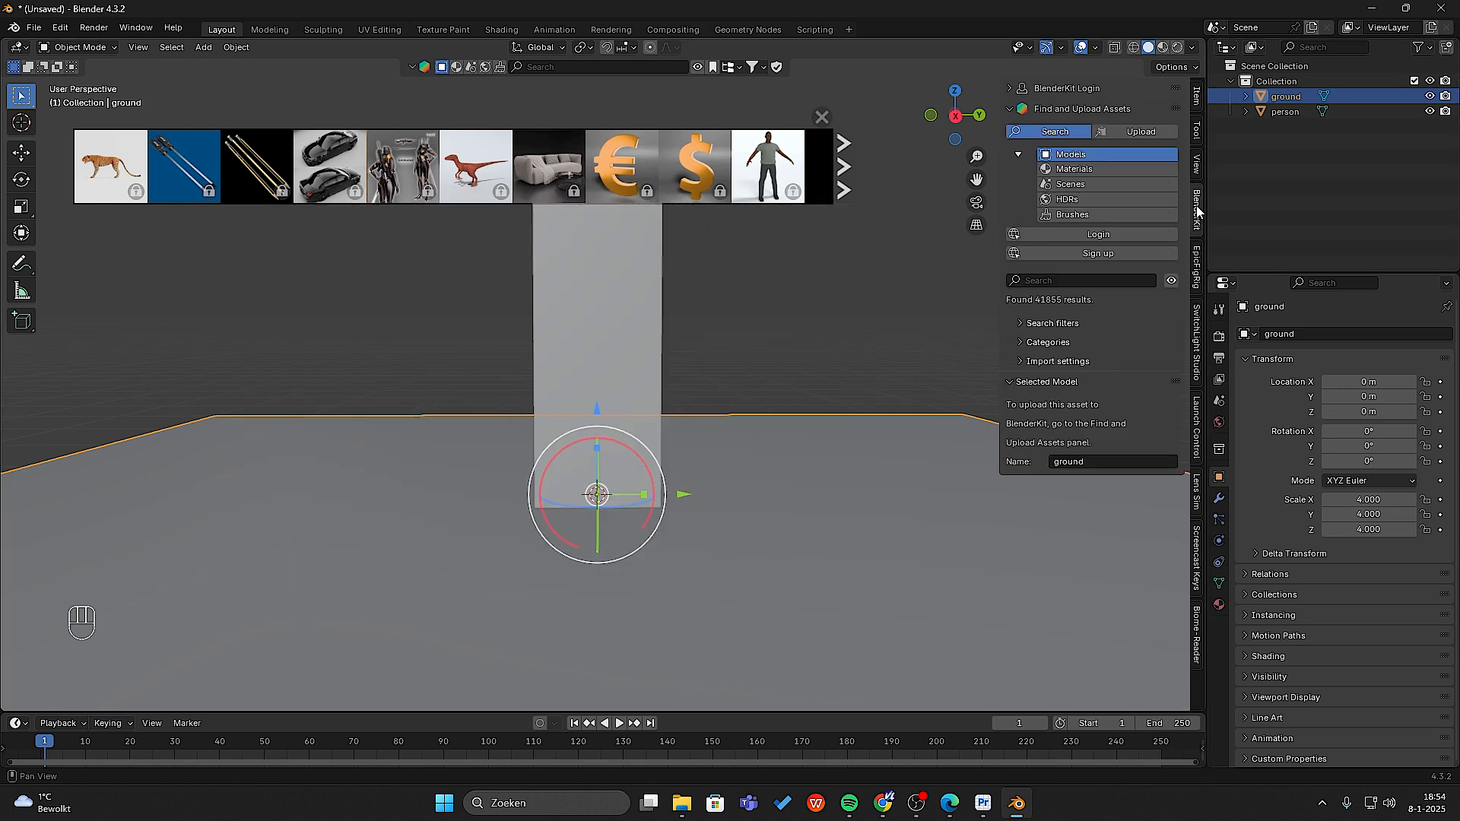
click(1021, 324)
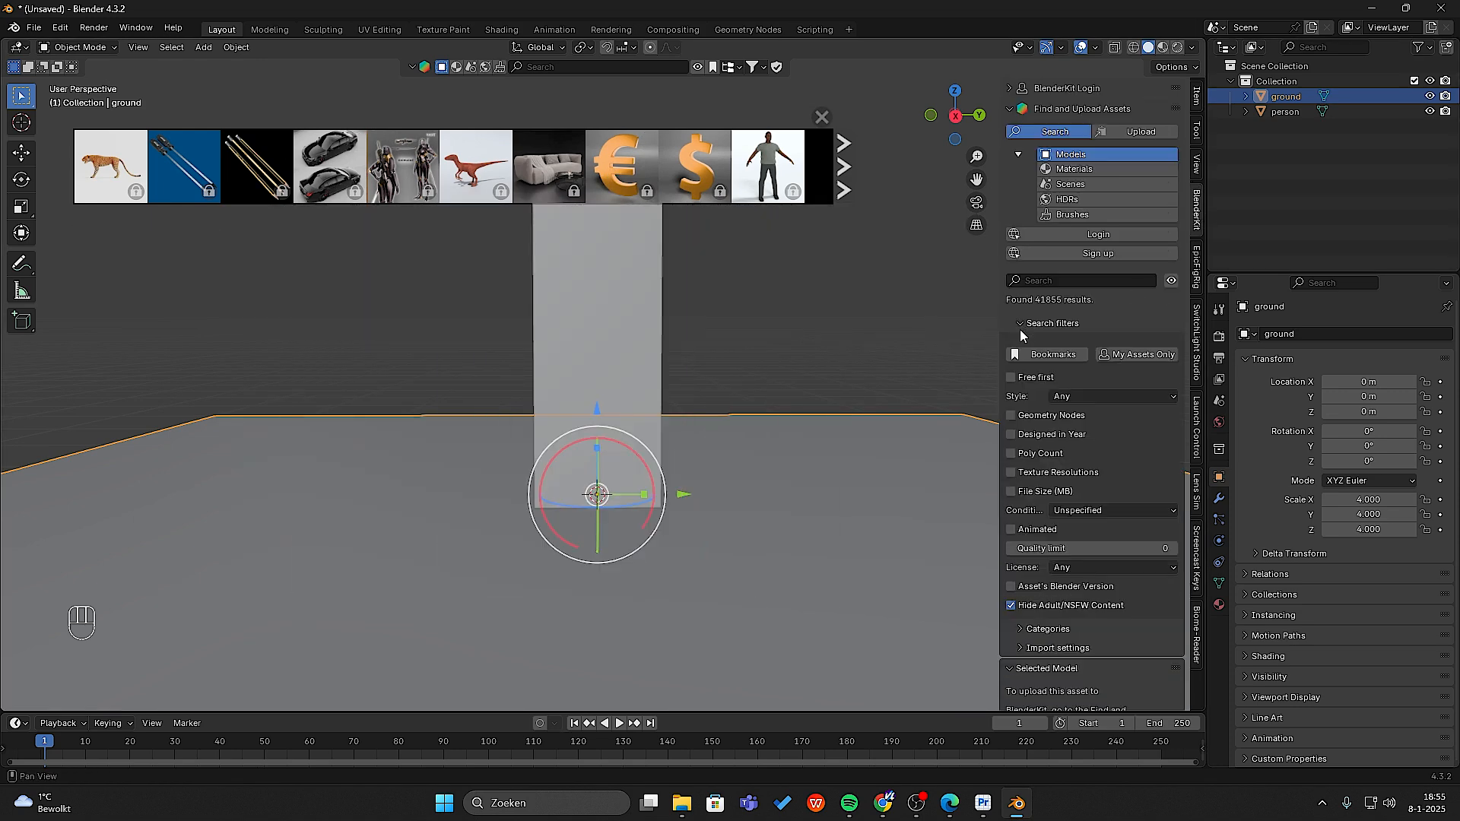
click(1012, 377)
- Search the BlenderKit models for cat and place the kitten on the ground beside the person stand-in
click(540, 68)
text(cat)
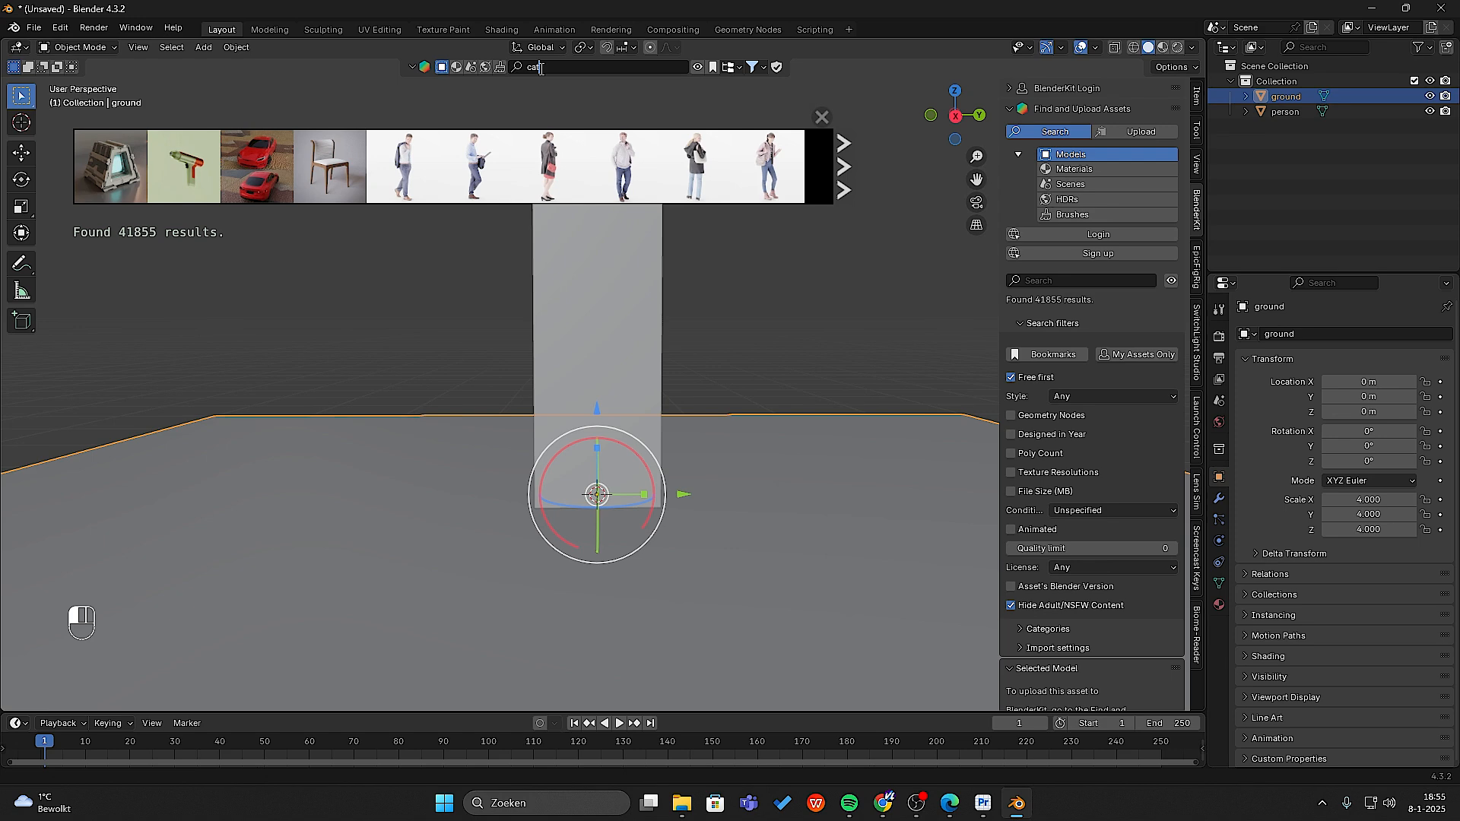
key(Return)
drag(327, 165, 466, 471)
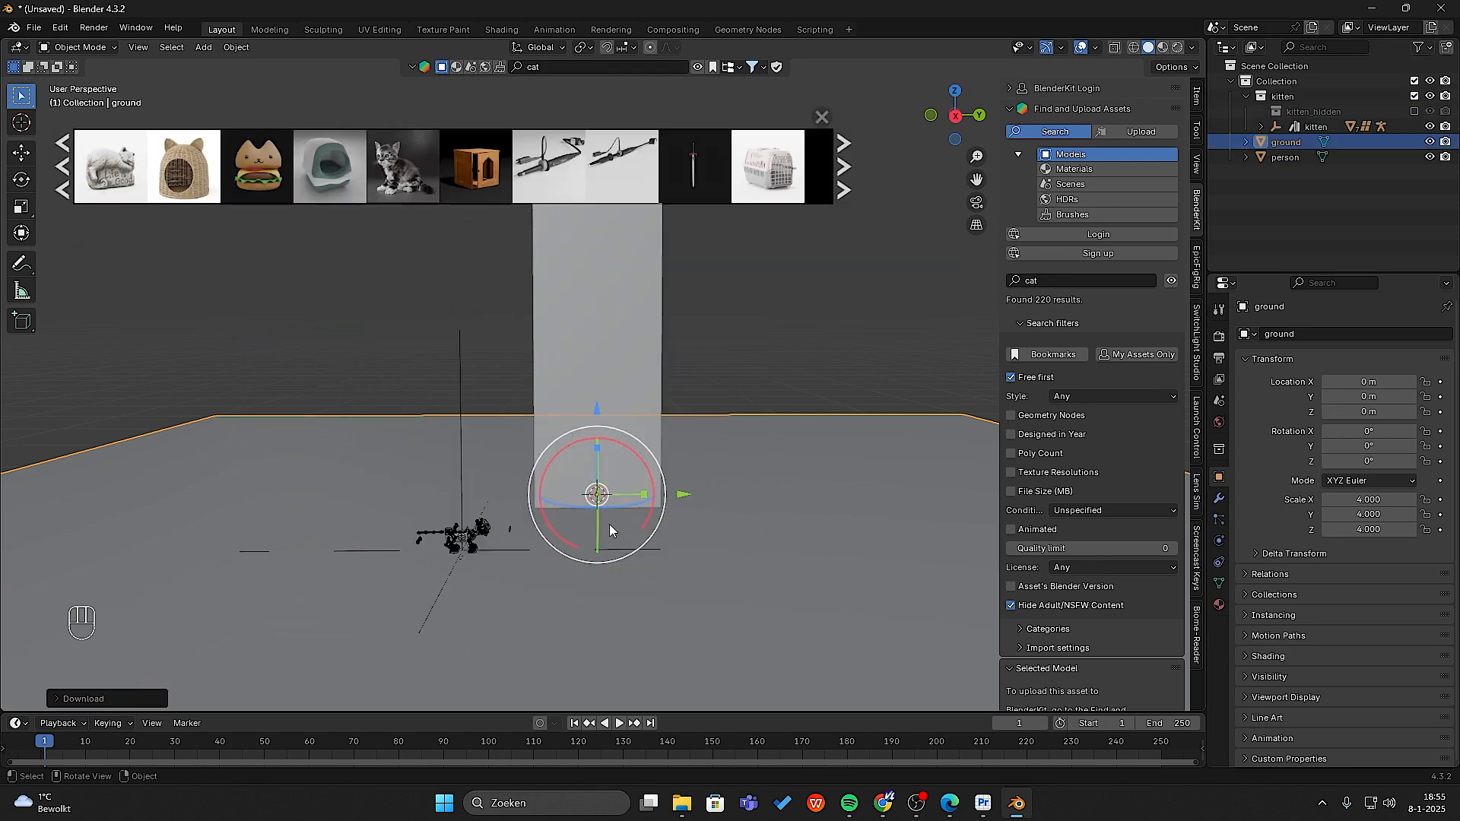
- Scale the kitten up uniformly to about 1.56, judging its size against the person stand-in from the right side
click(955, 116)
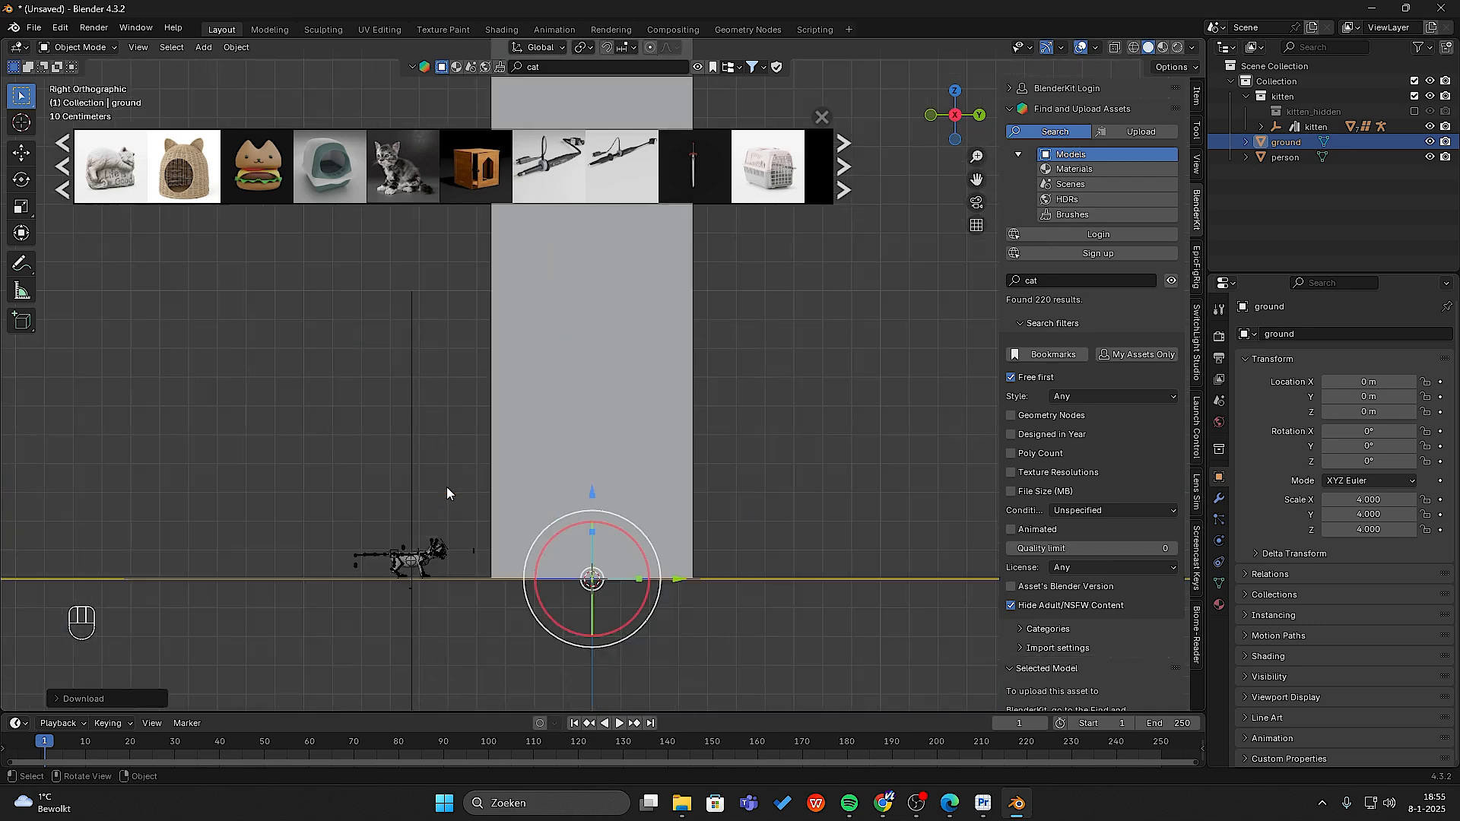
drag(979, 178, 336, 574)
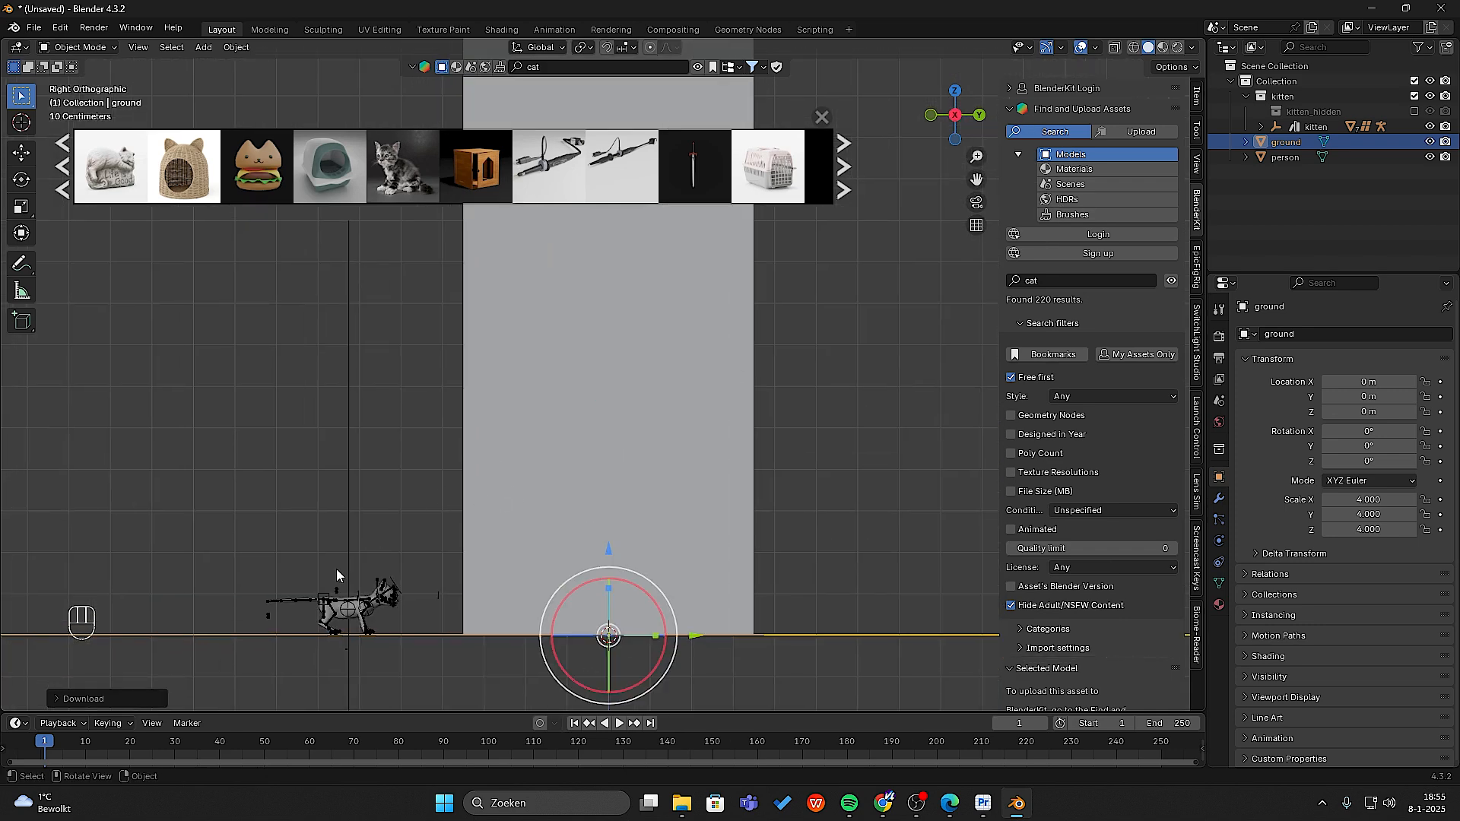
click(345, 561)
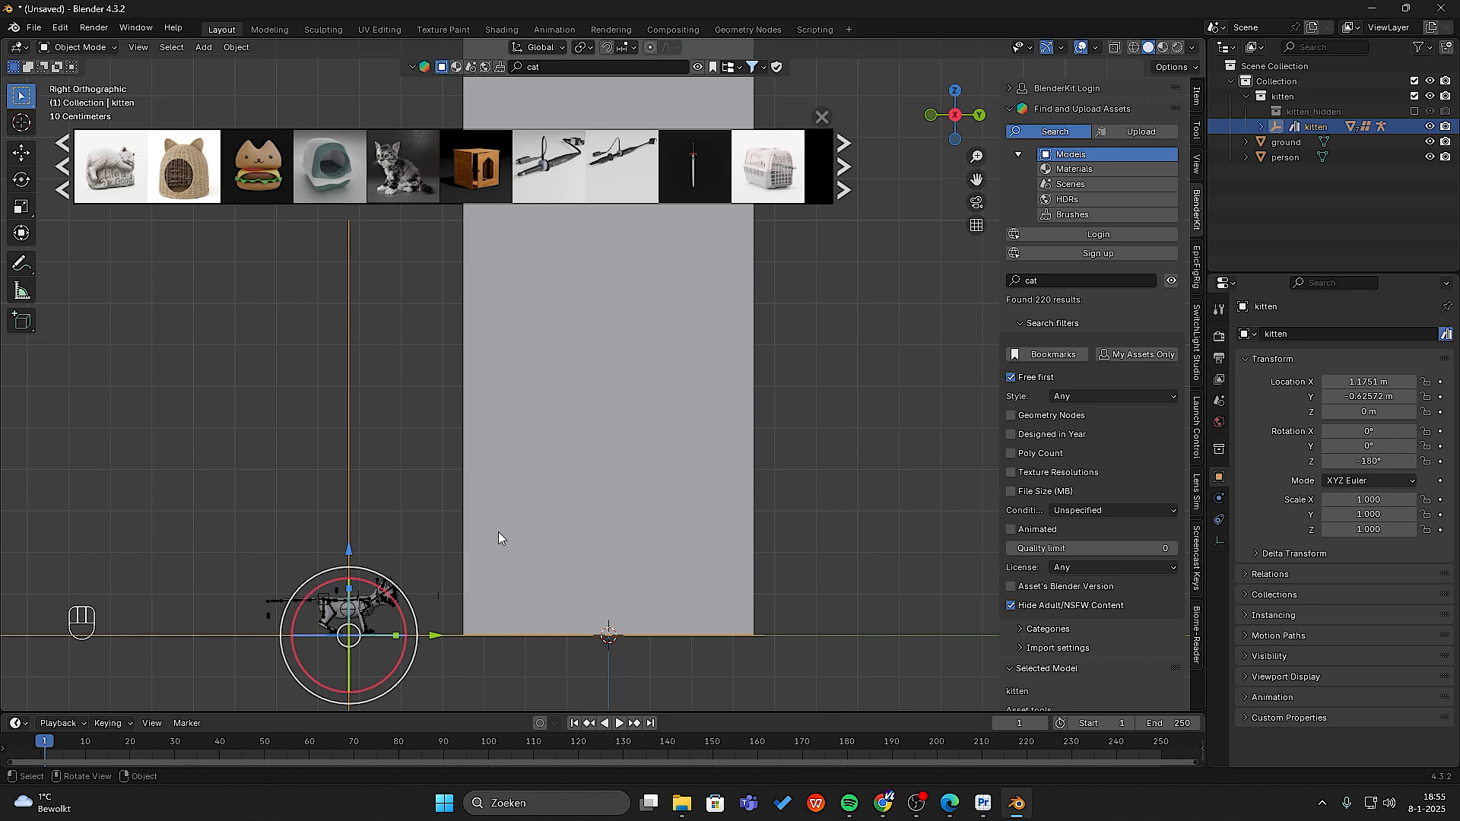
key(s)
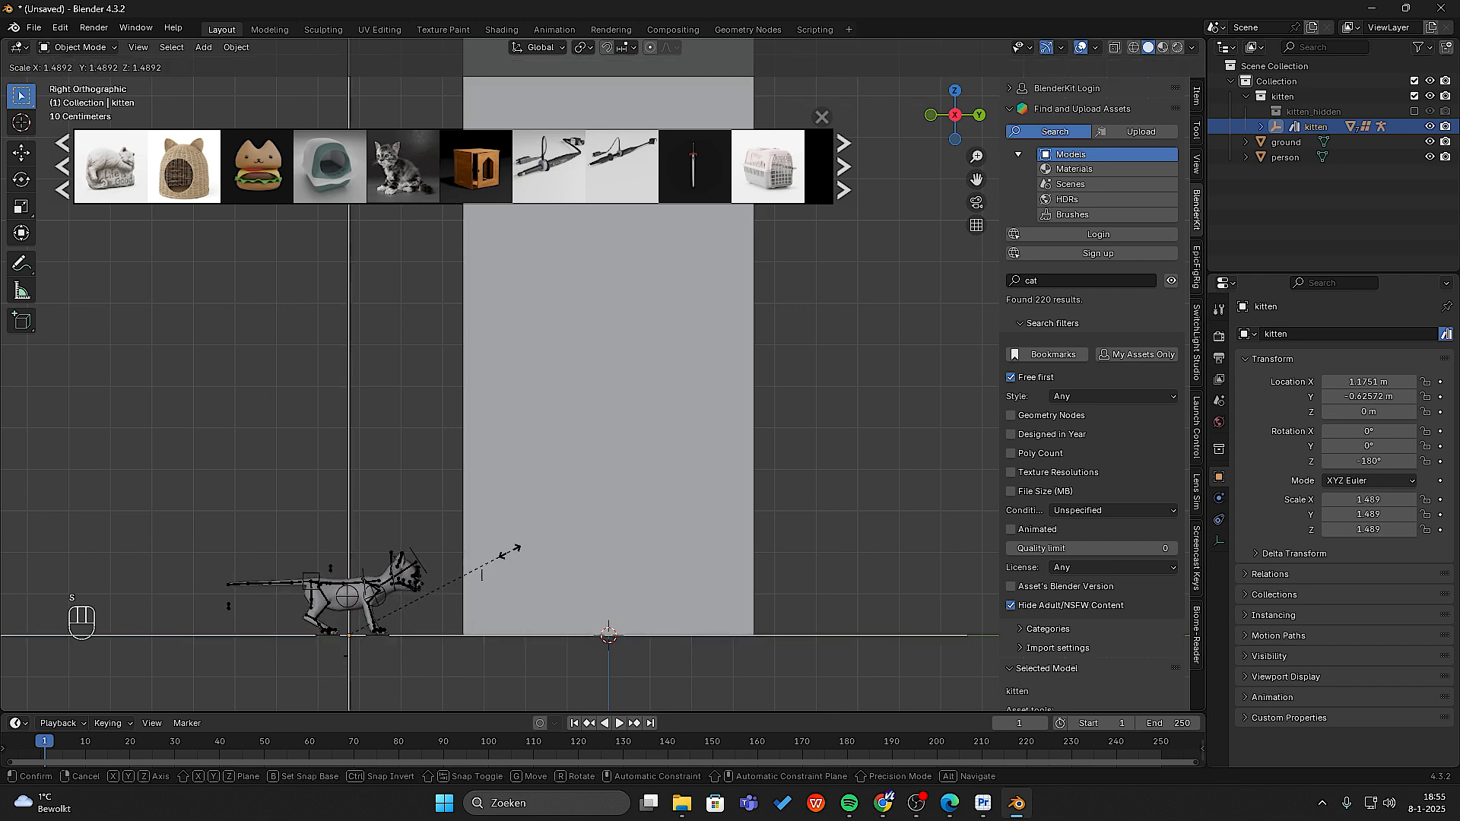
click(518, 549)
middle_drag(517, 549, 705, 385)
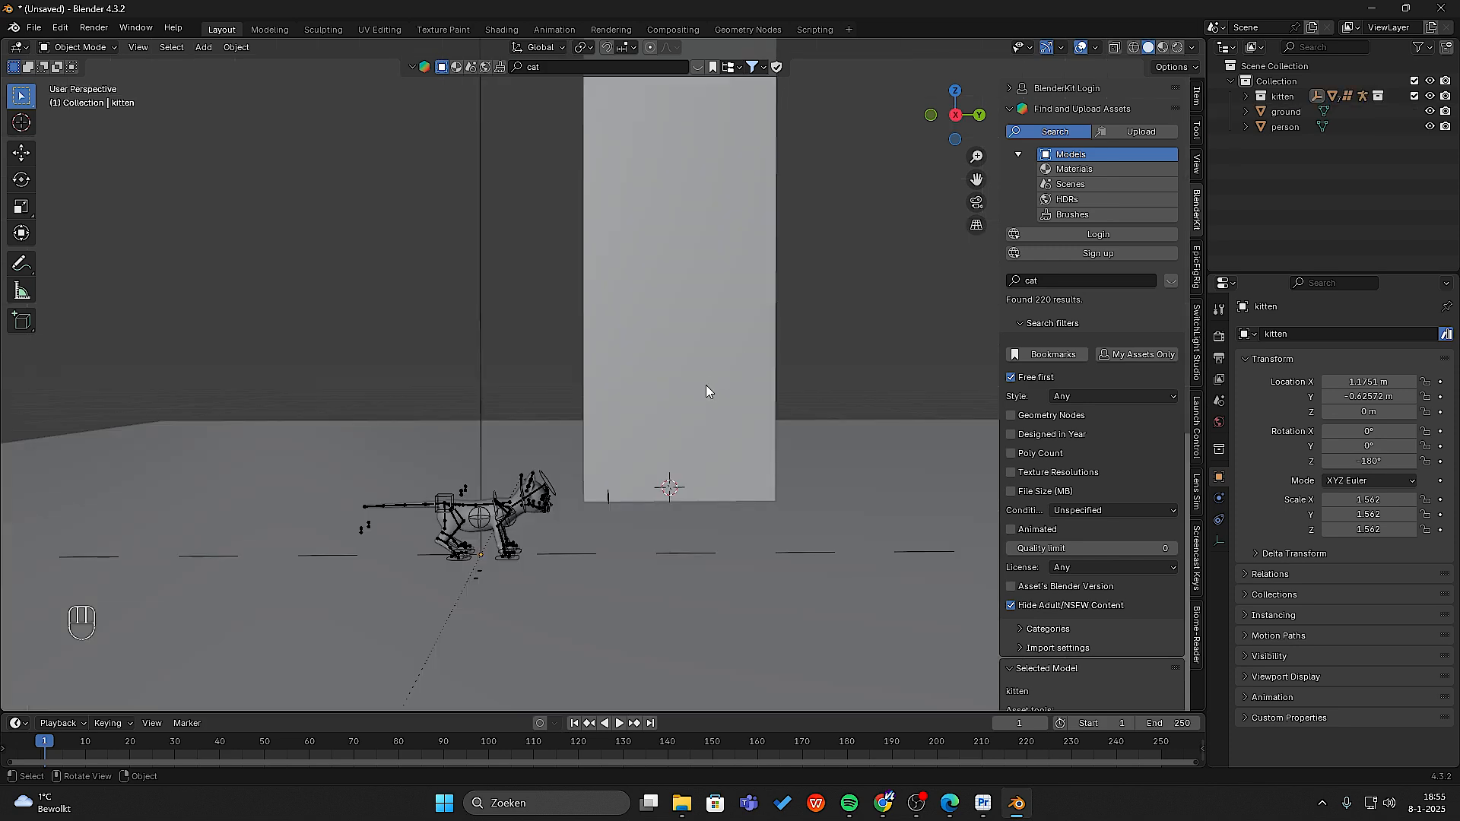
- Select the kitten's rig and turn the timeline into an enlarged Dope Sheet in Action Editor mode
click(544, 508)
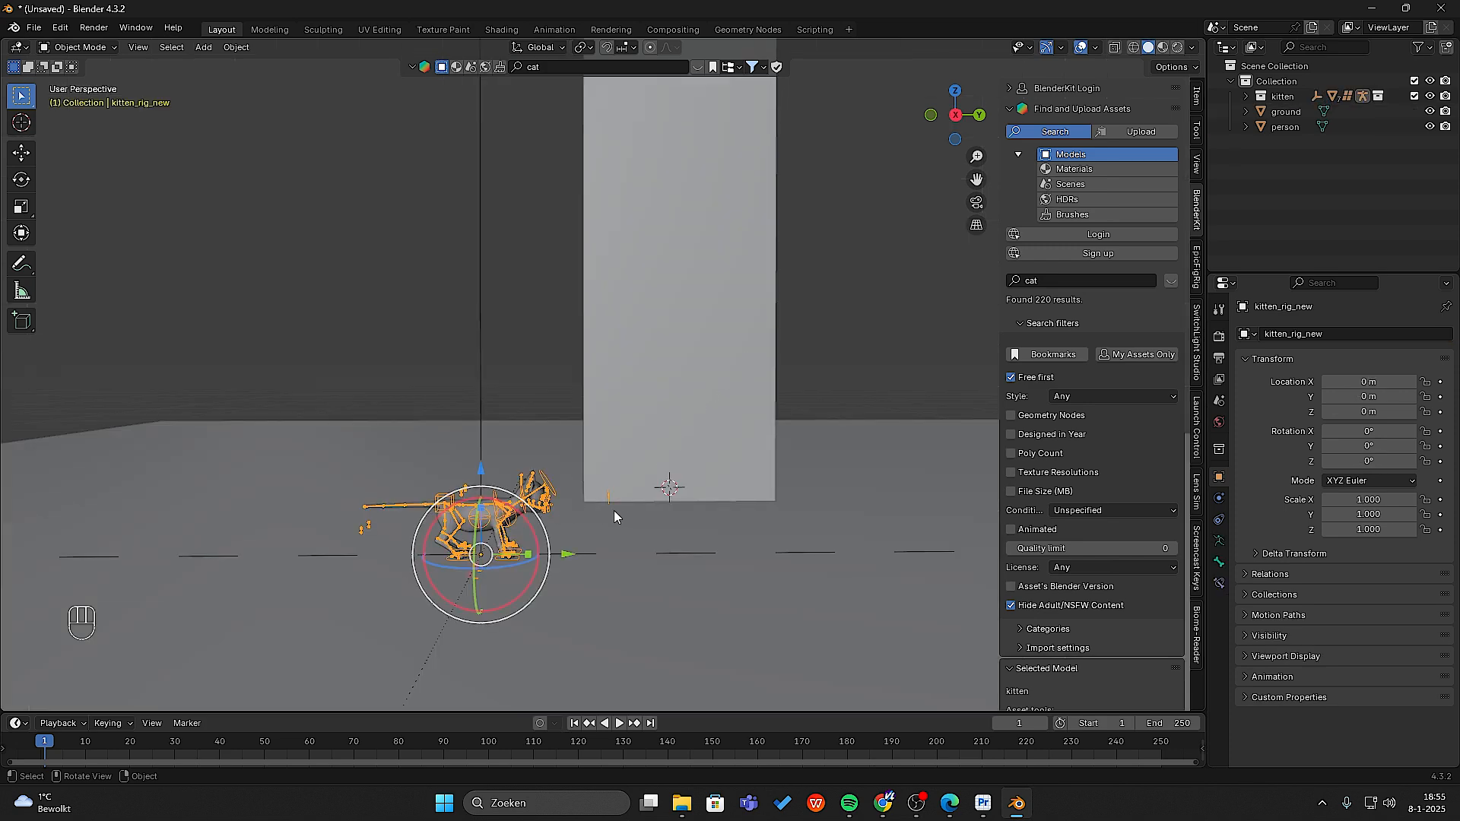
click(603, 523)
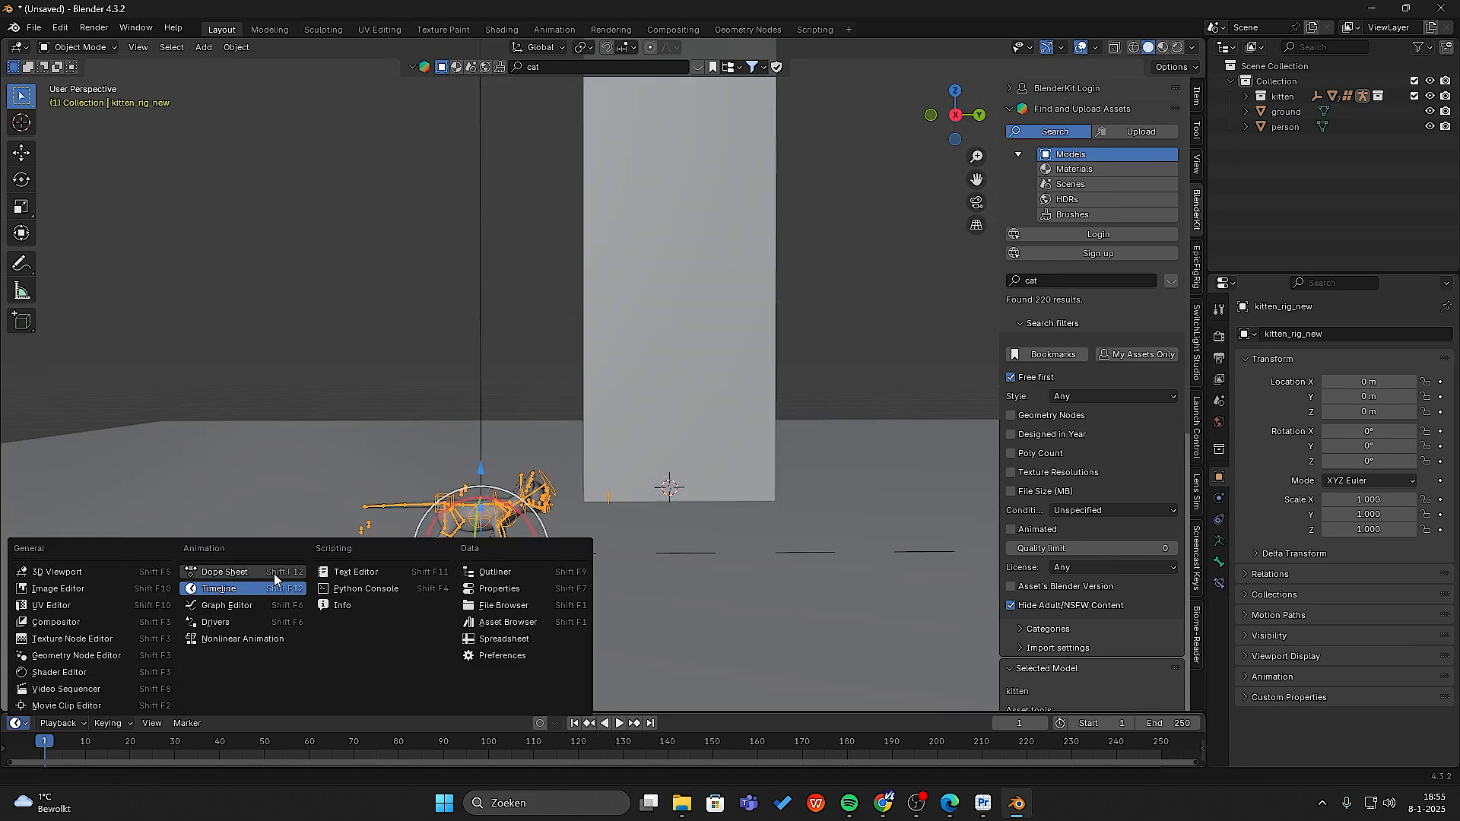
click(262, 571)
drag(440, 711, 448, 522)
click(105, 532)
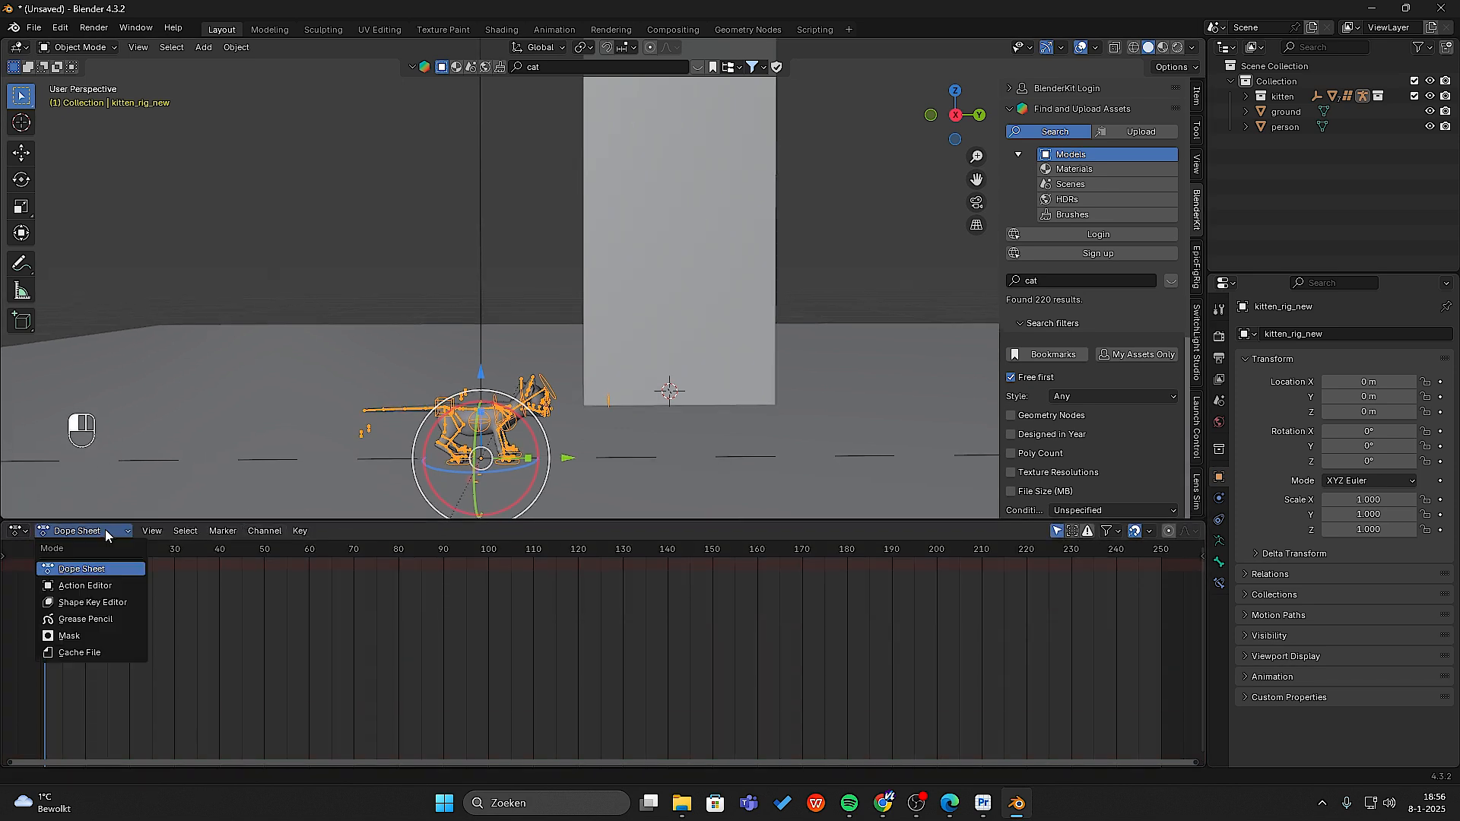
click(99, 589)
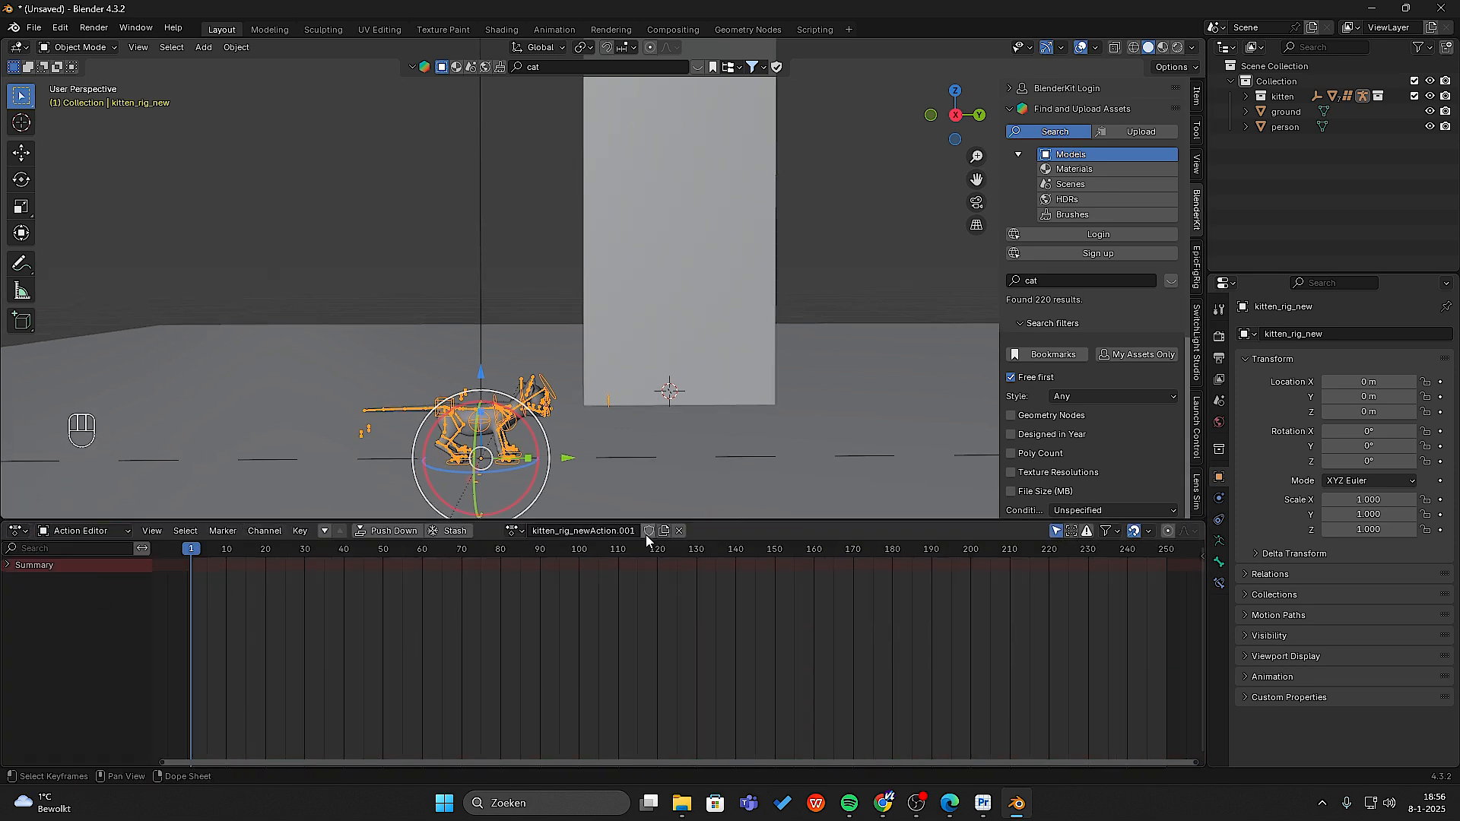
- Try the lattice kitten headAction.001 action on the kitten rig and scrub through it
click(513, 530)
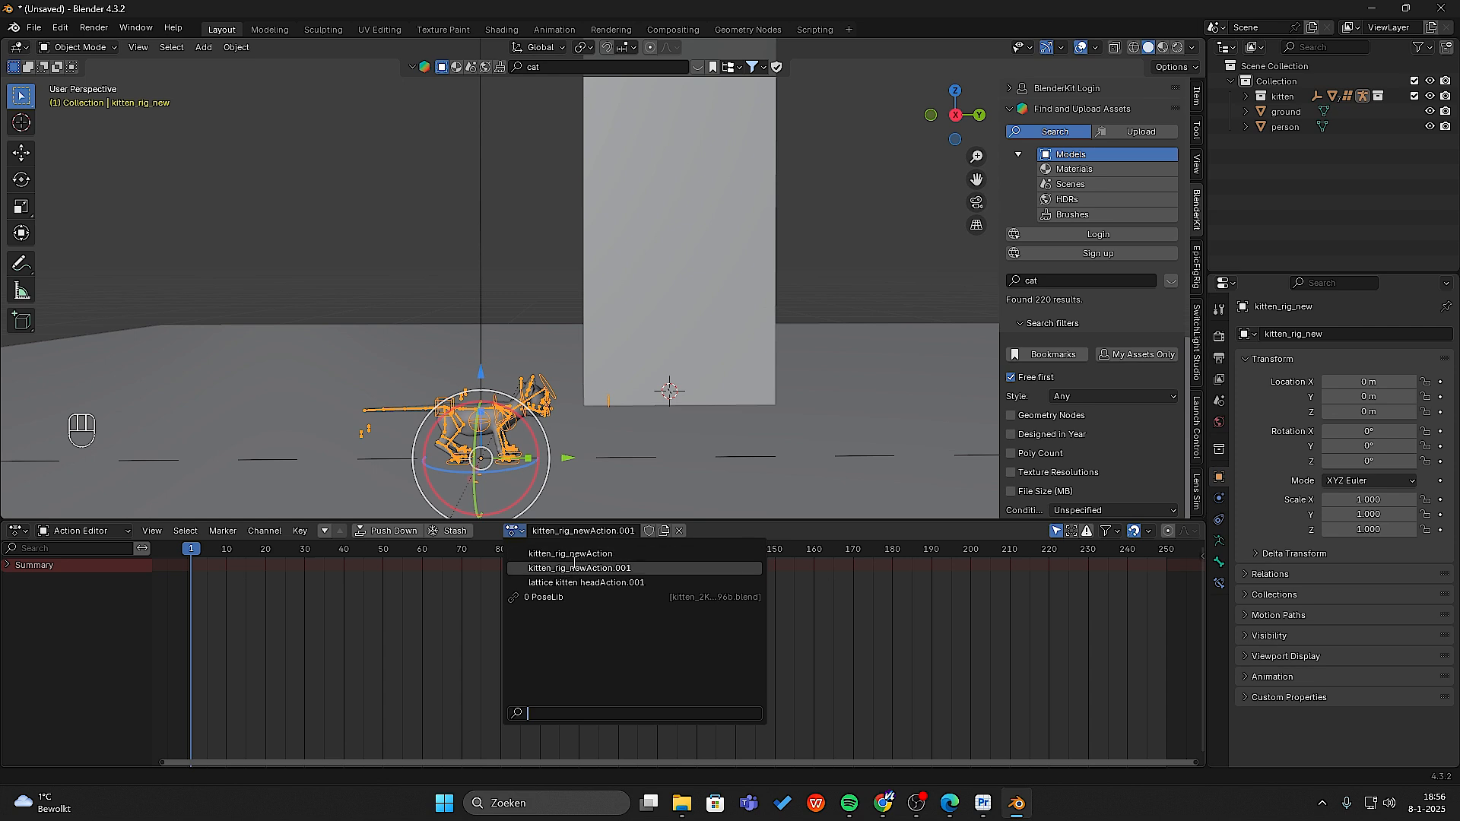
click(532, 583)
drag(202, 562, 329, 567)
- Assign the kitten_rig_newAction action to the kitten rig and scrub through its animation
click(500, 531)
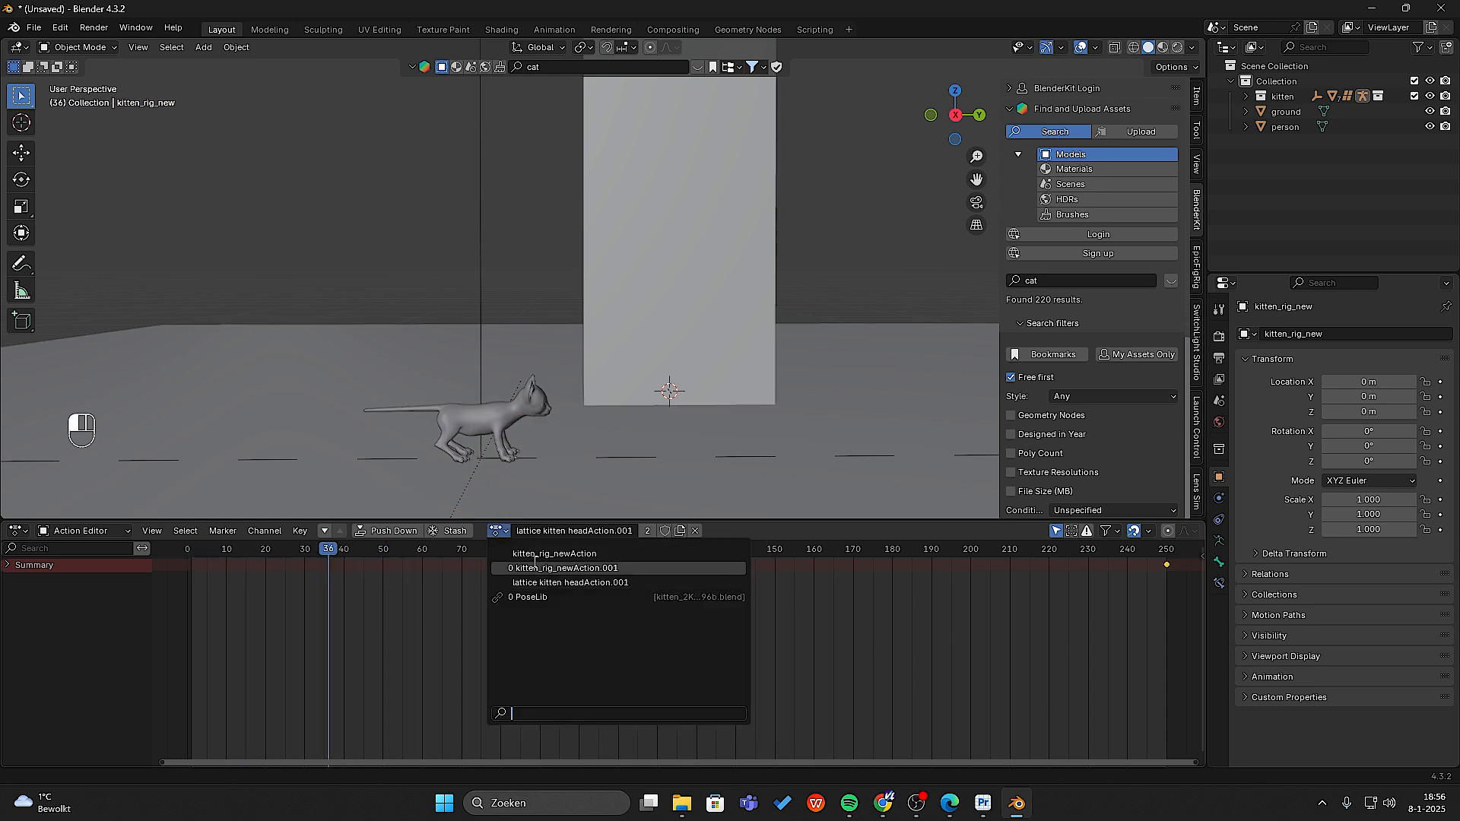
click(526, 555)
drag(325, 553, 277, 557)
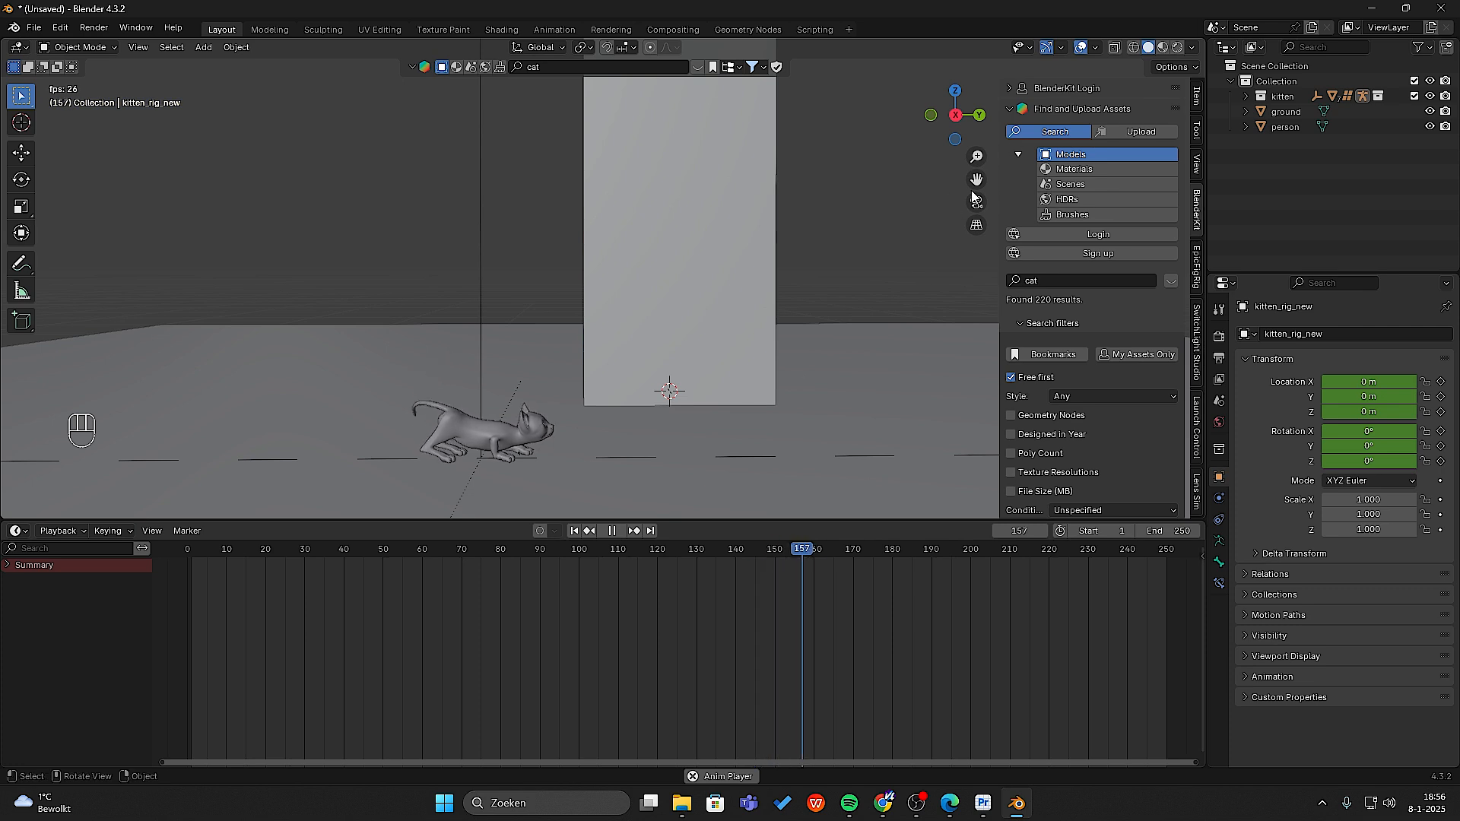
- Examine the kitten's animation from several angles and return to frame 1
drag(976, 180, 880, 131)
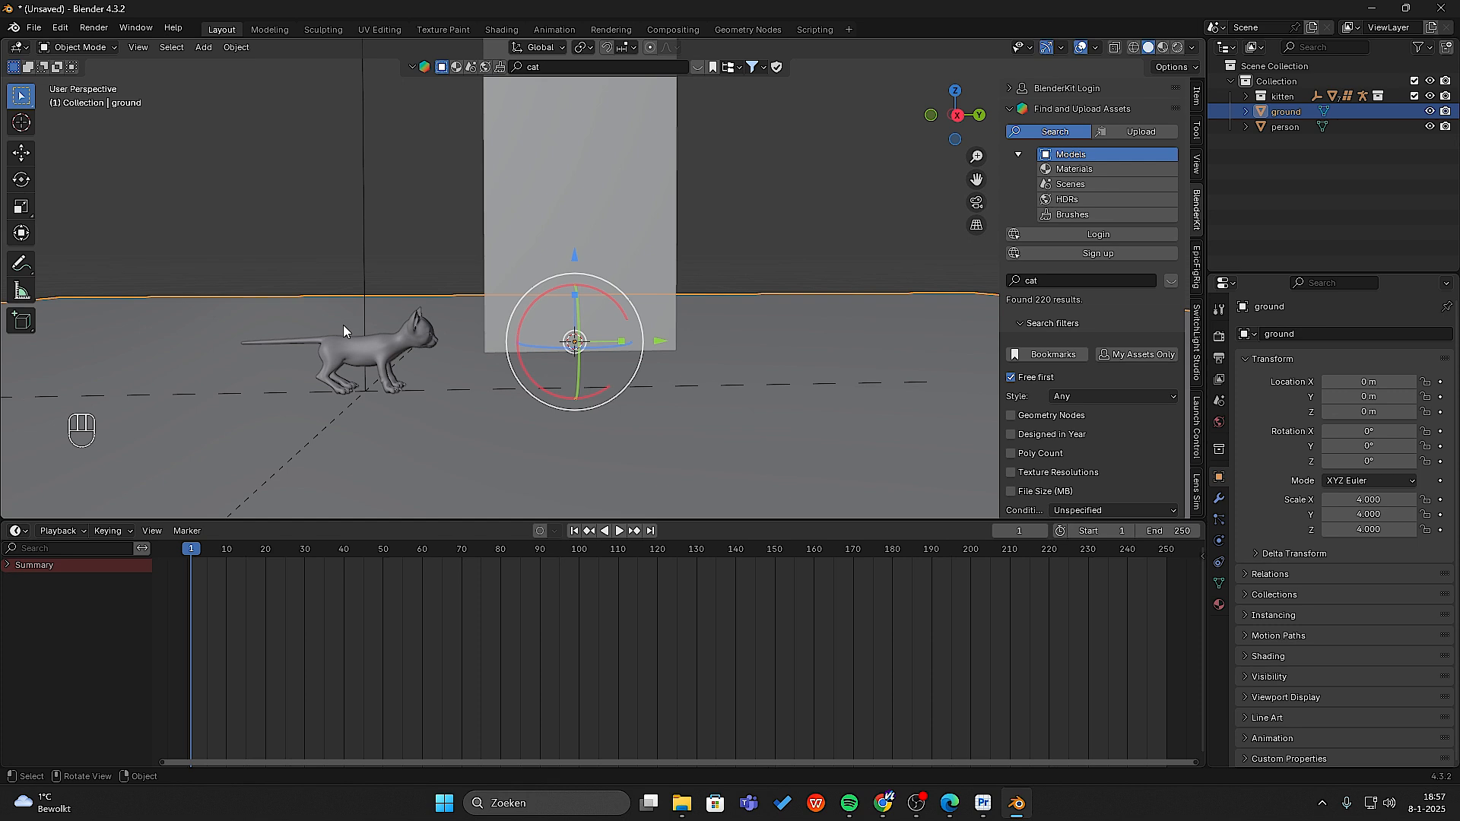
middle_drag(539, 362, 451, 316)
drag(194, 554, 259, 555)
middle_drag(758, 394, 605, 508)
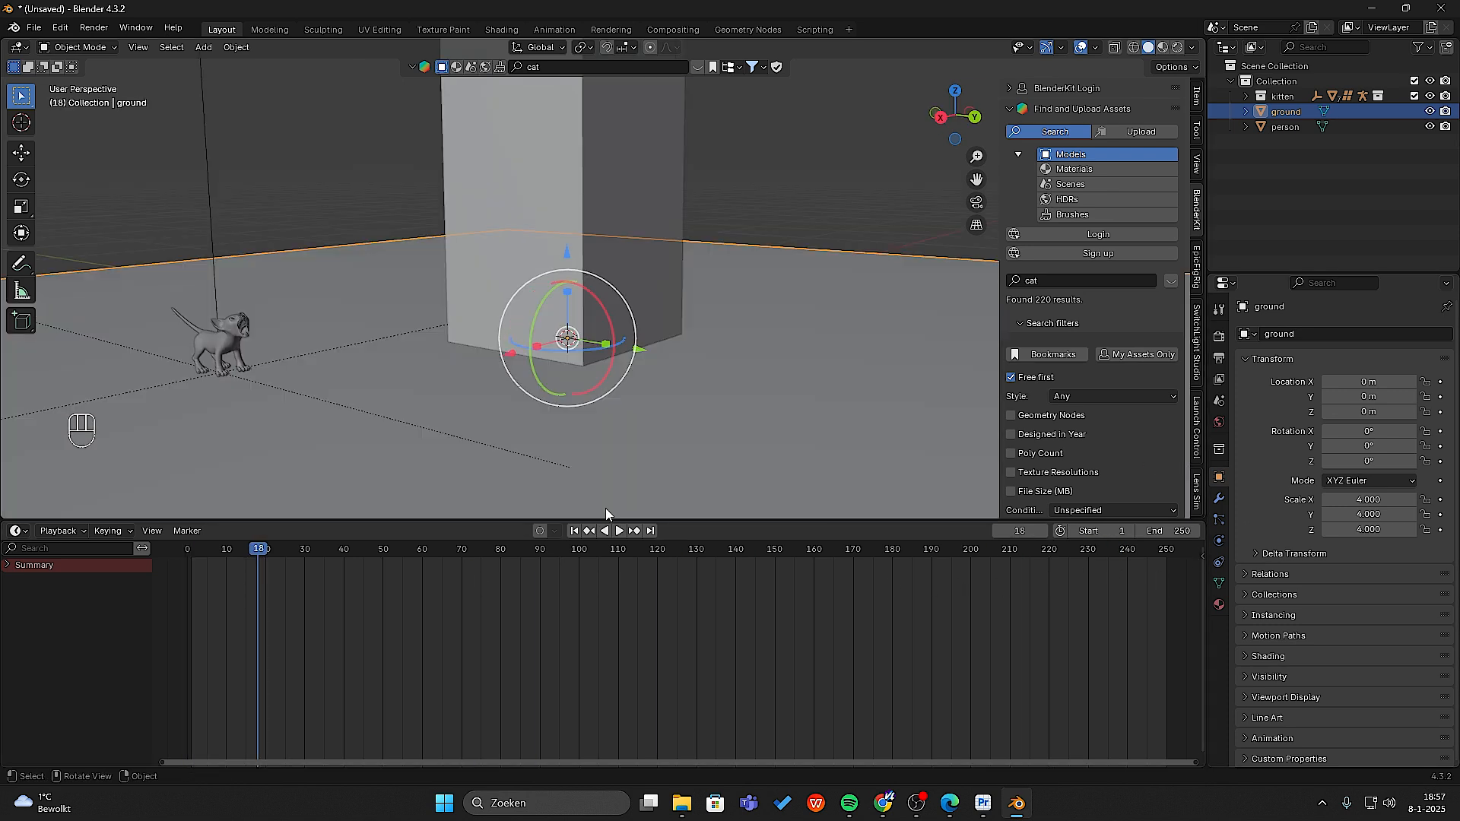
click(574, 530)
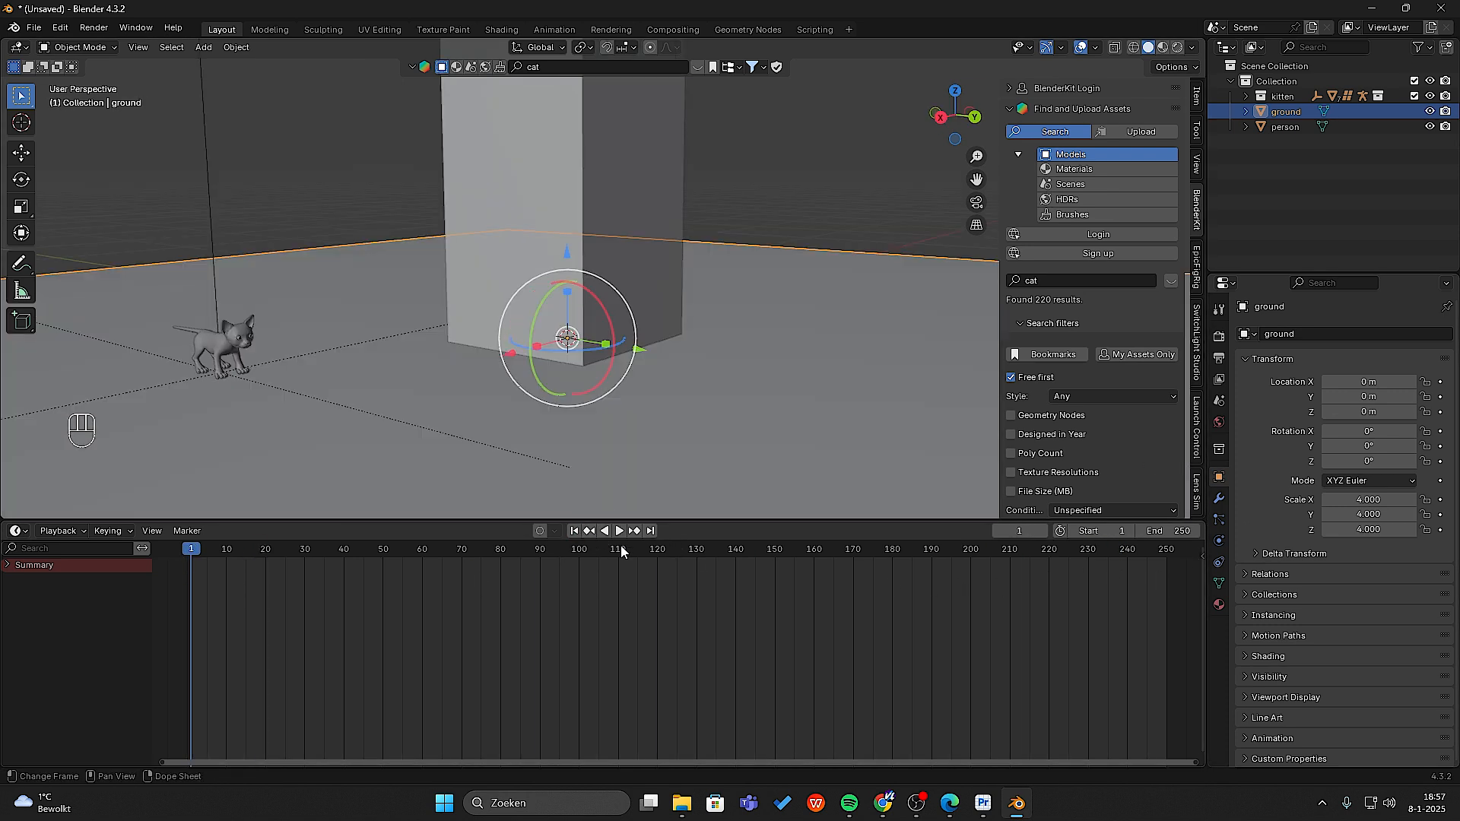
middle_drag(456, 456, 502, 403)
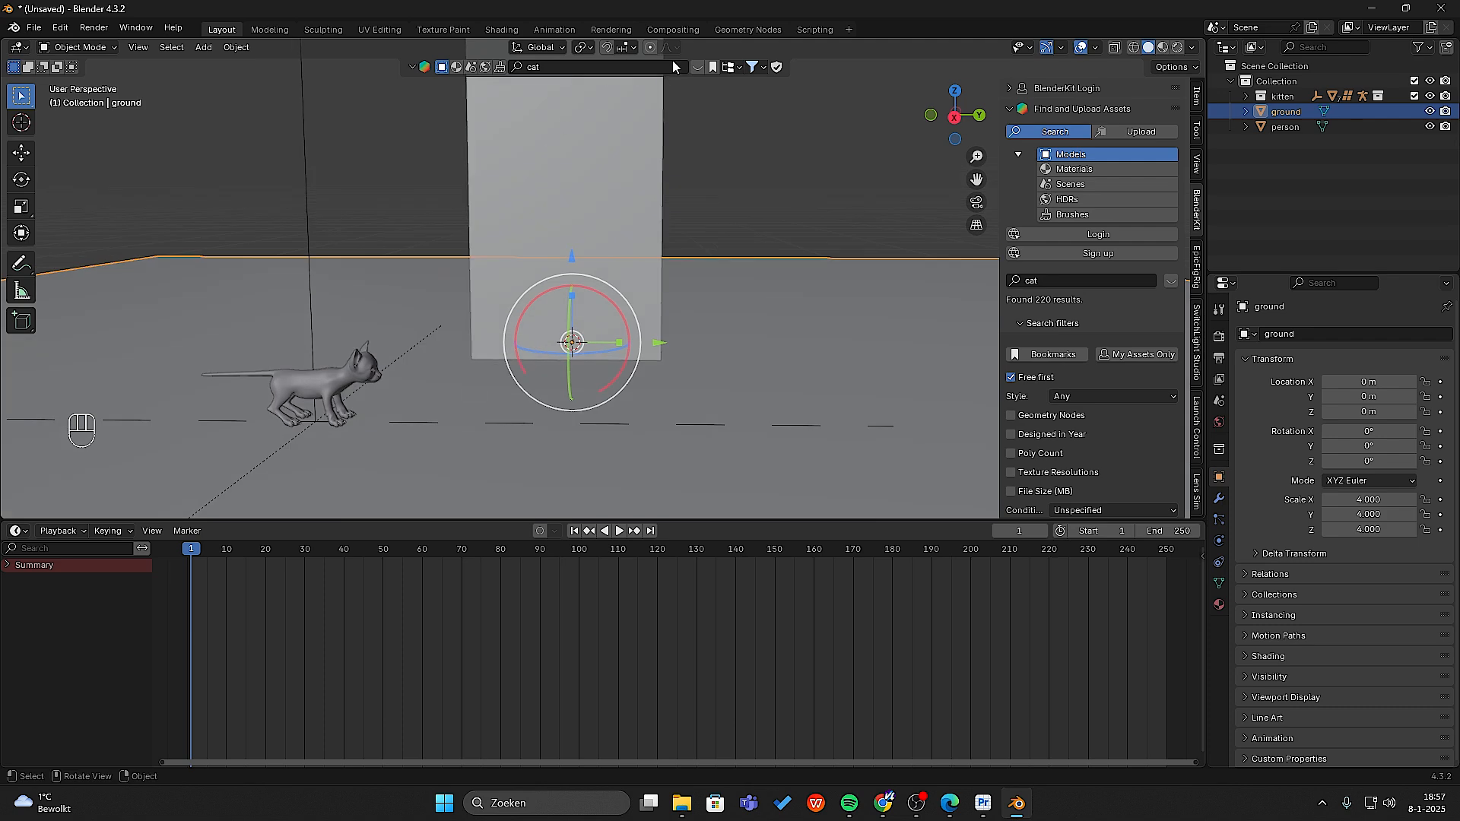
- Search the BlenderKit models for bird and place Great tit bird (low poly) on the ground in front of the kitten
click(697, 68)
click(621, 70)
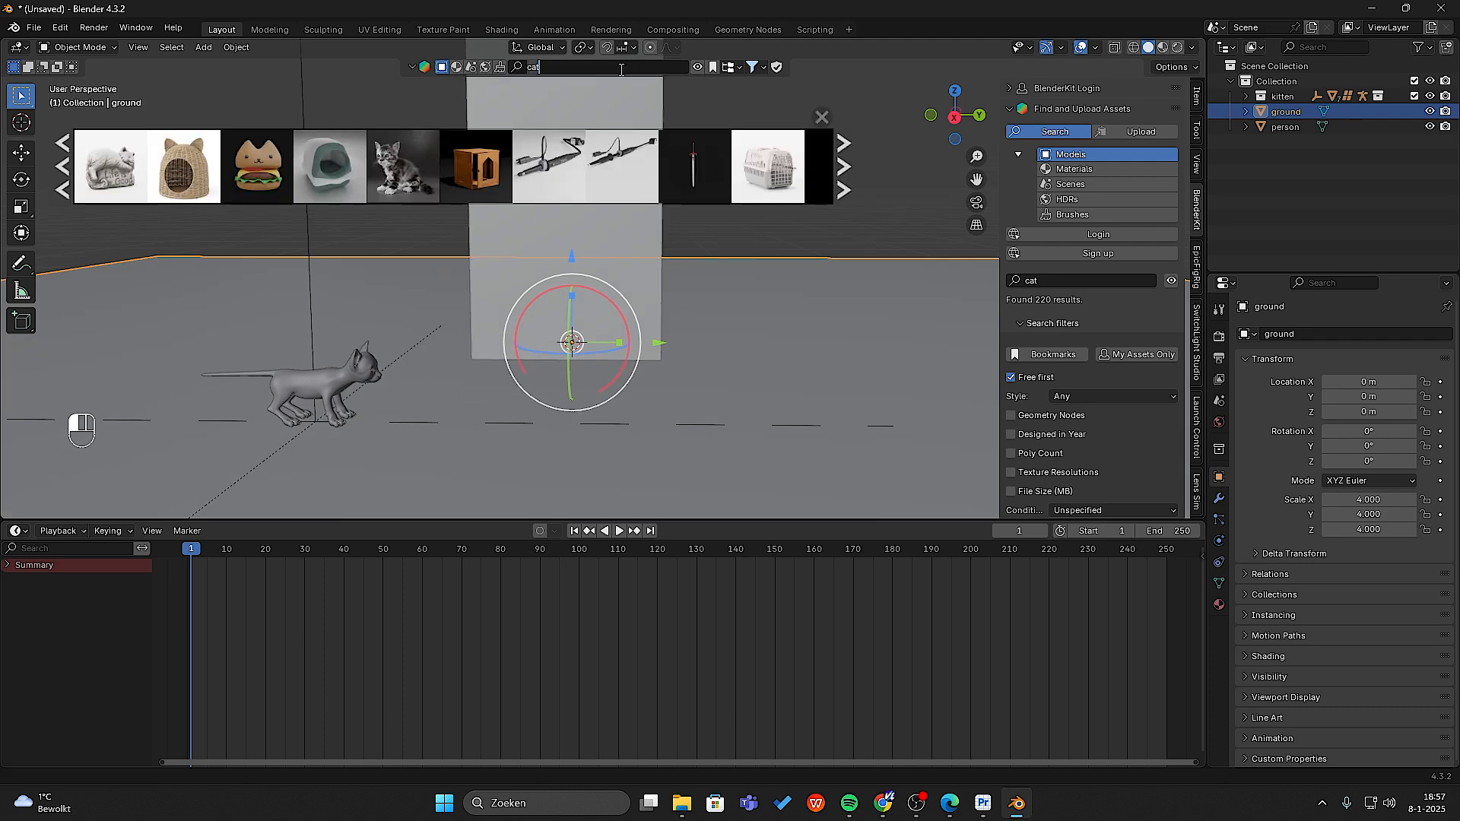
key(Return)
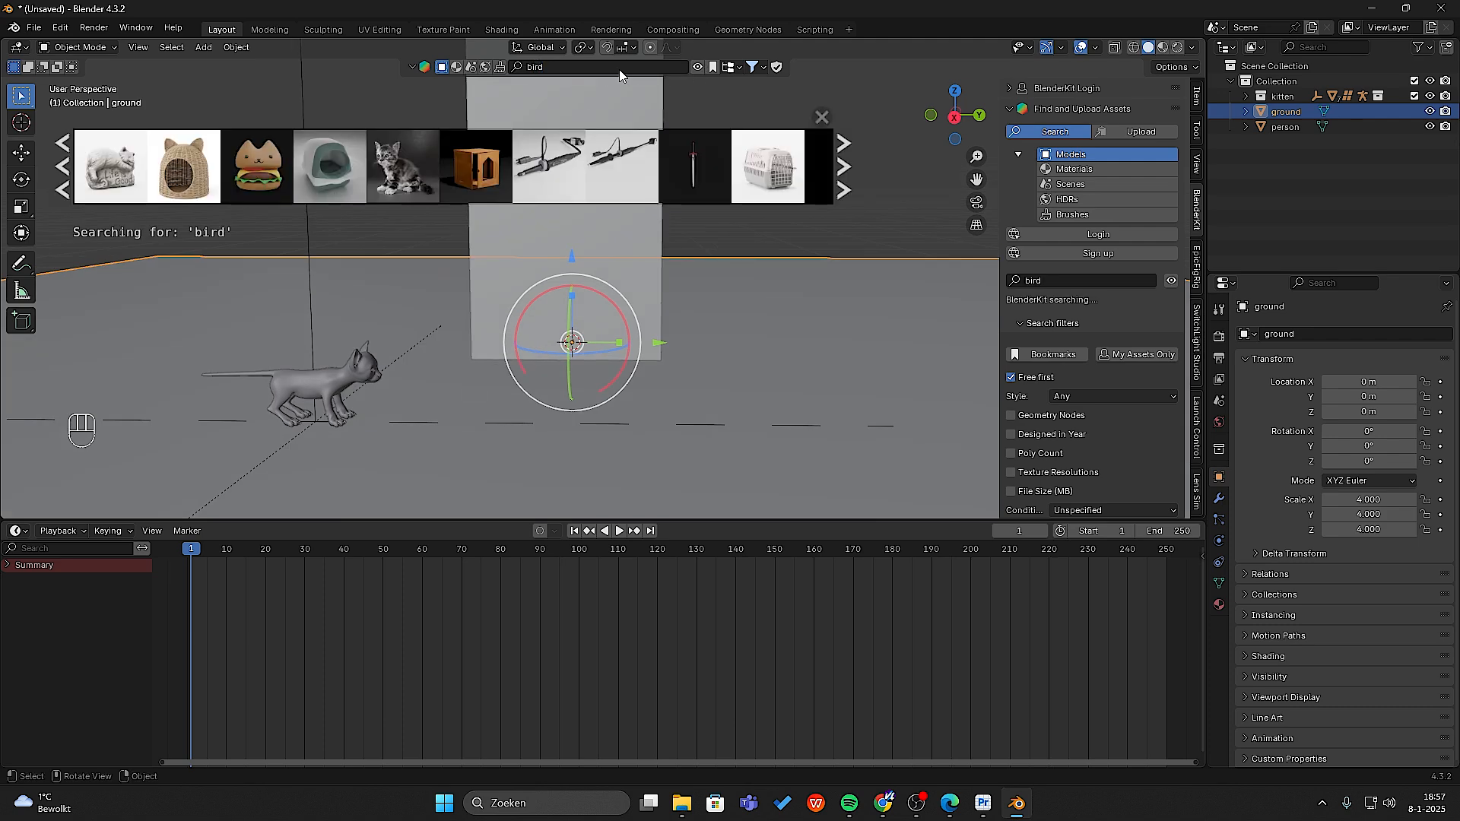
mouse_move(356, 179)
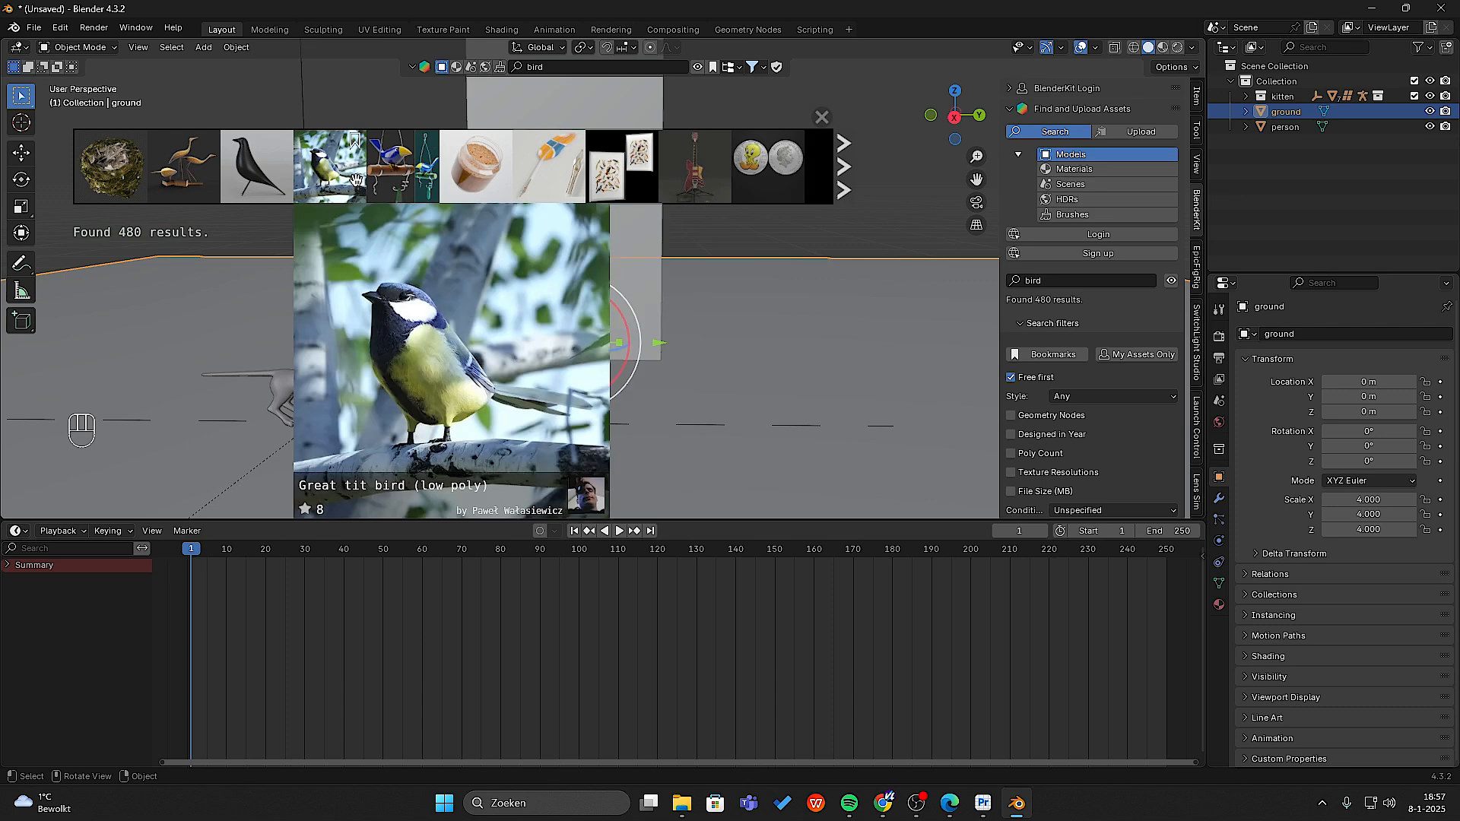
drag(355, 180, 748, 455)
- Go to frame 203 and move the bird about 0.31 m along Y so it stands ahead of the kitten
middle_drag(870, 362, 797, 368)
drag(208, 554, 937, 555)
drag(806, 377, 922, 378)
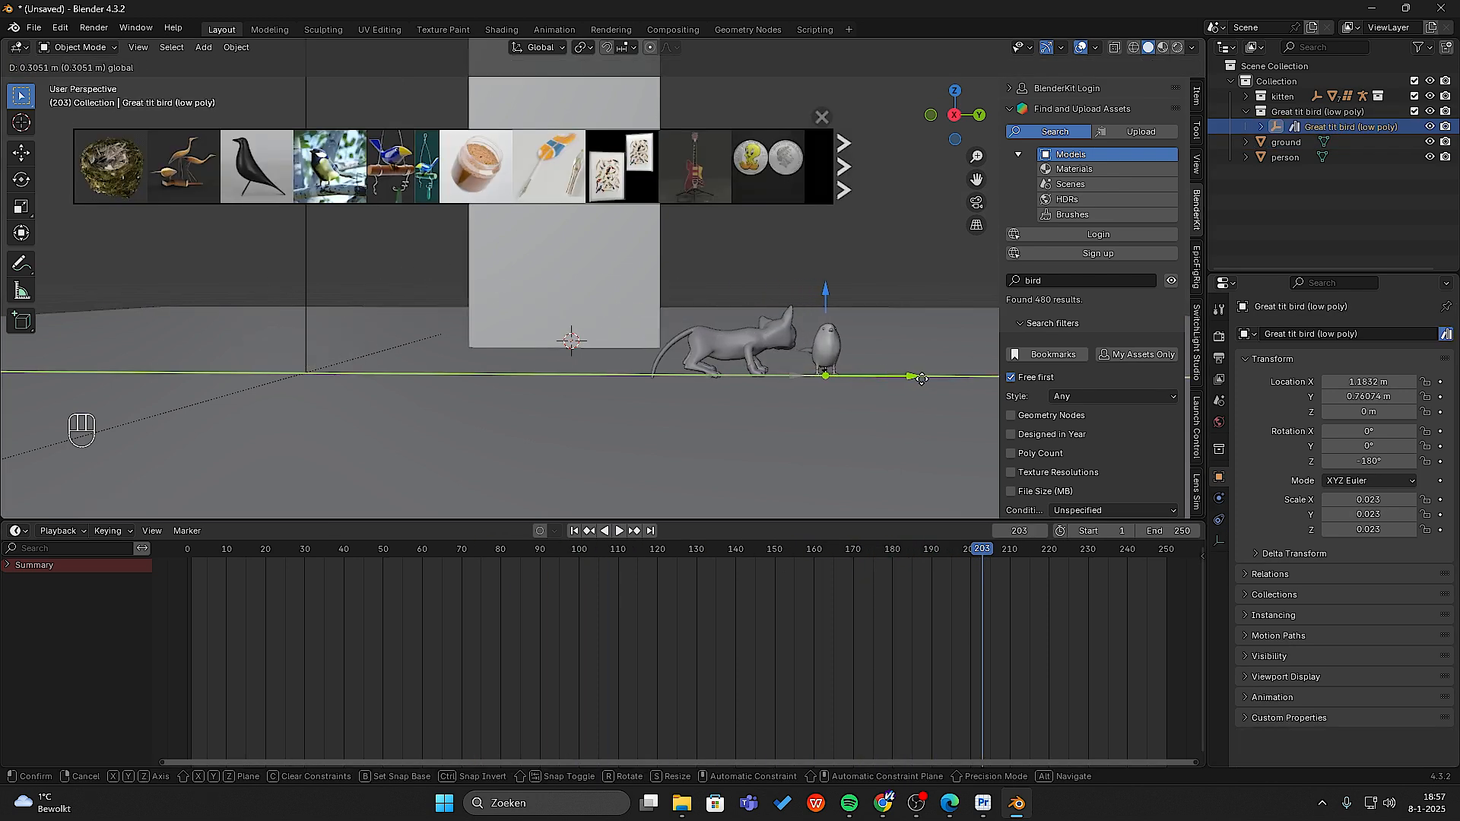
click(920, 380)
- Review the kitten's movement relative to the bird across the animation and return to frame 1
drag(869, 545, 845, 586)
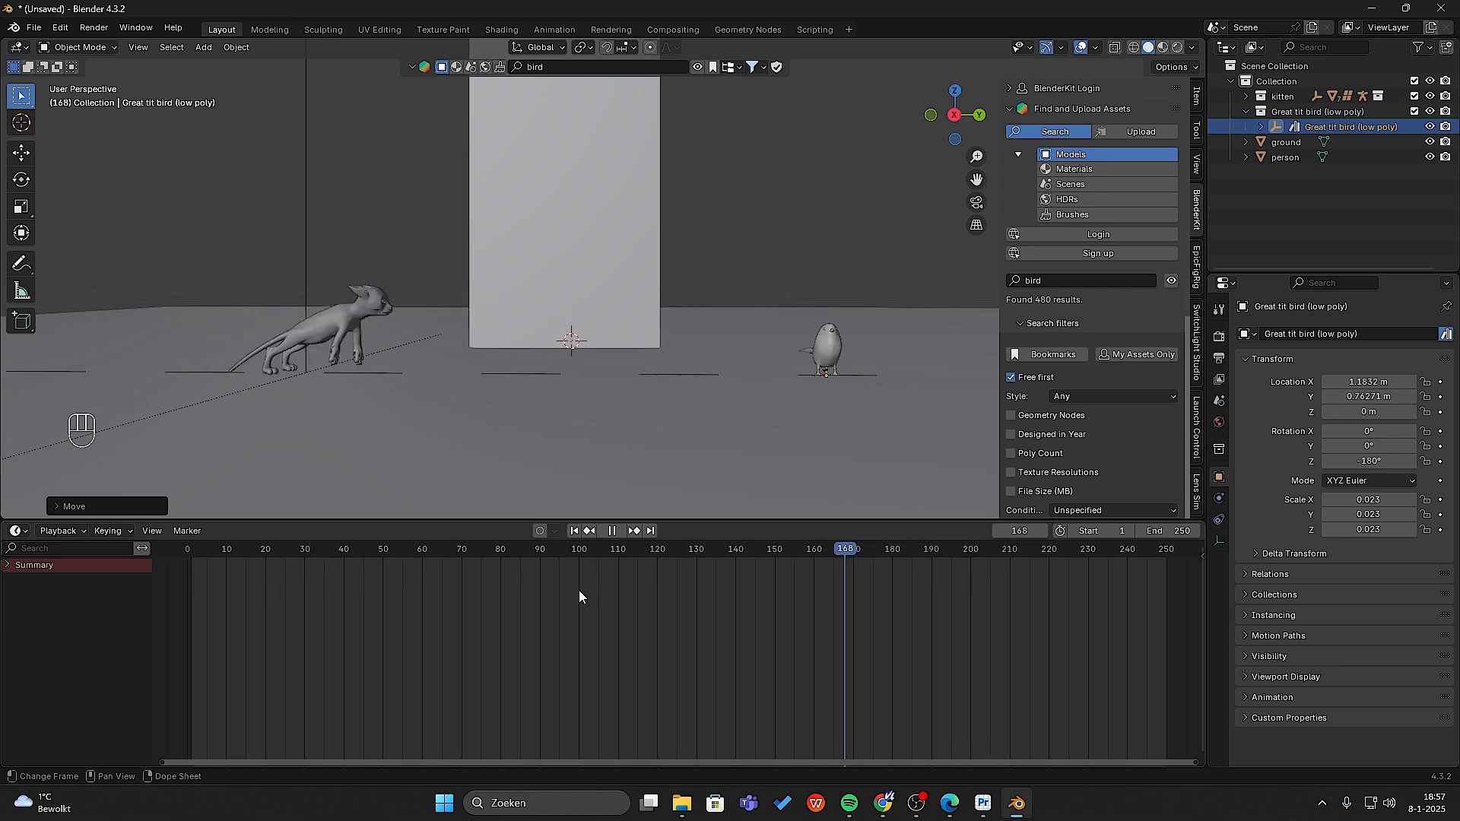
drag(580, 596, 198, 602)
click(614, 529)
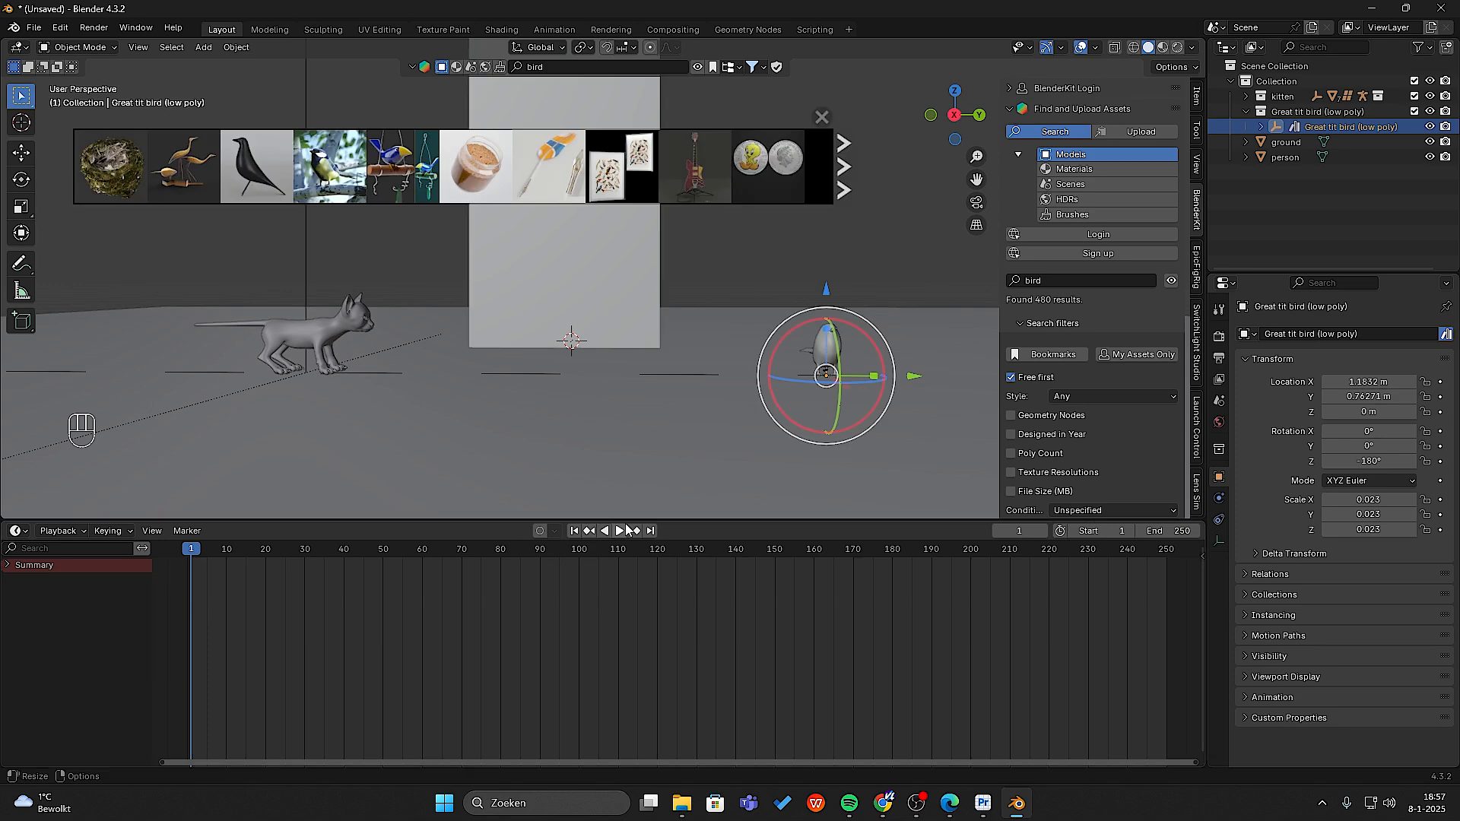
click(625, 530)
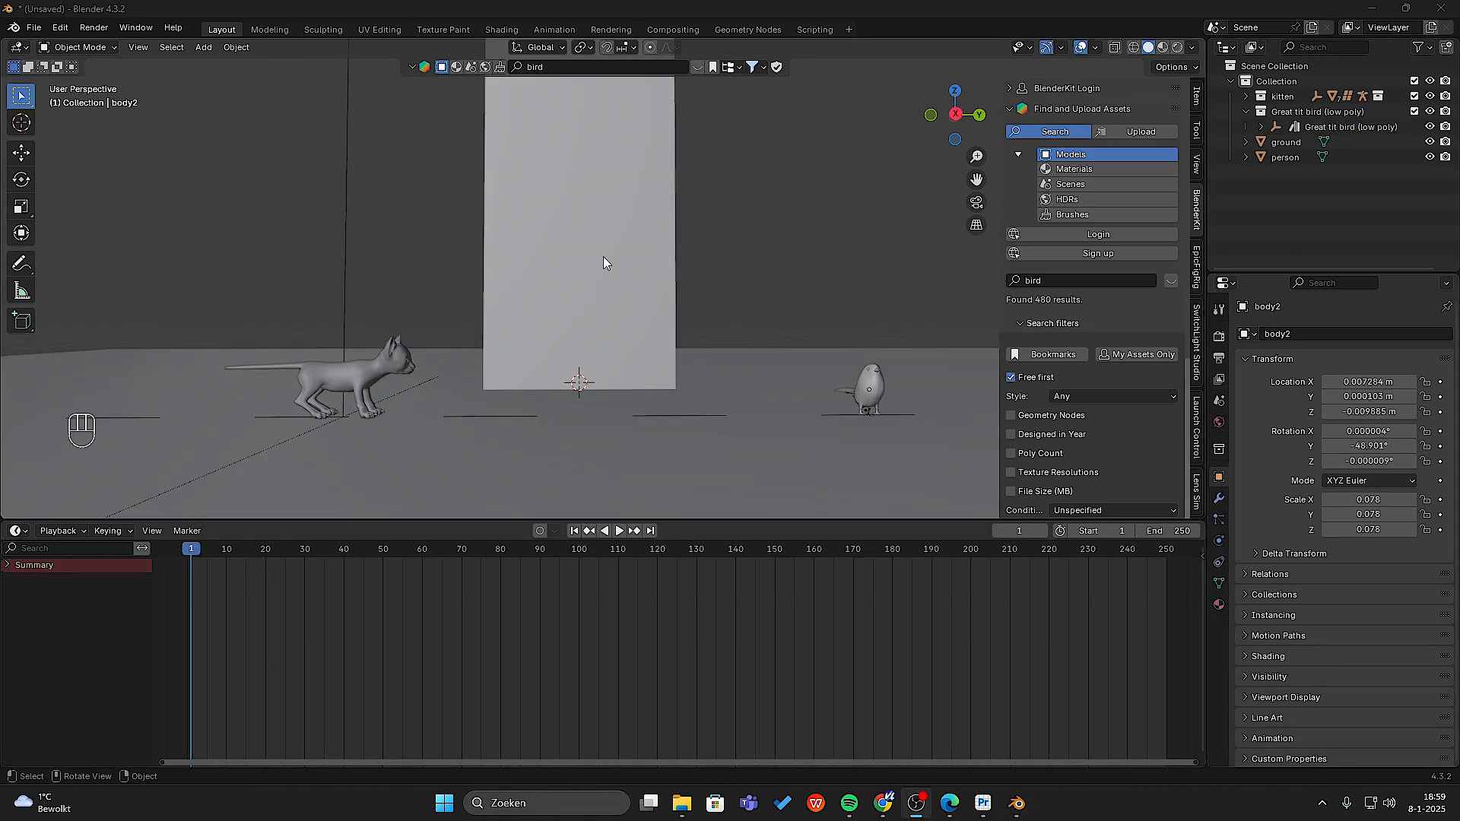
- Set the render engine to Cycles and its device to GPU Compute
click(1218, 335)
click(1365, 336)
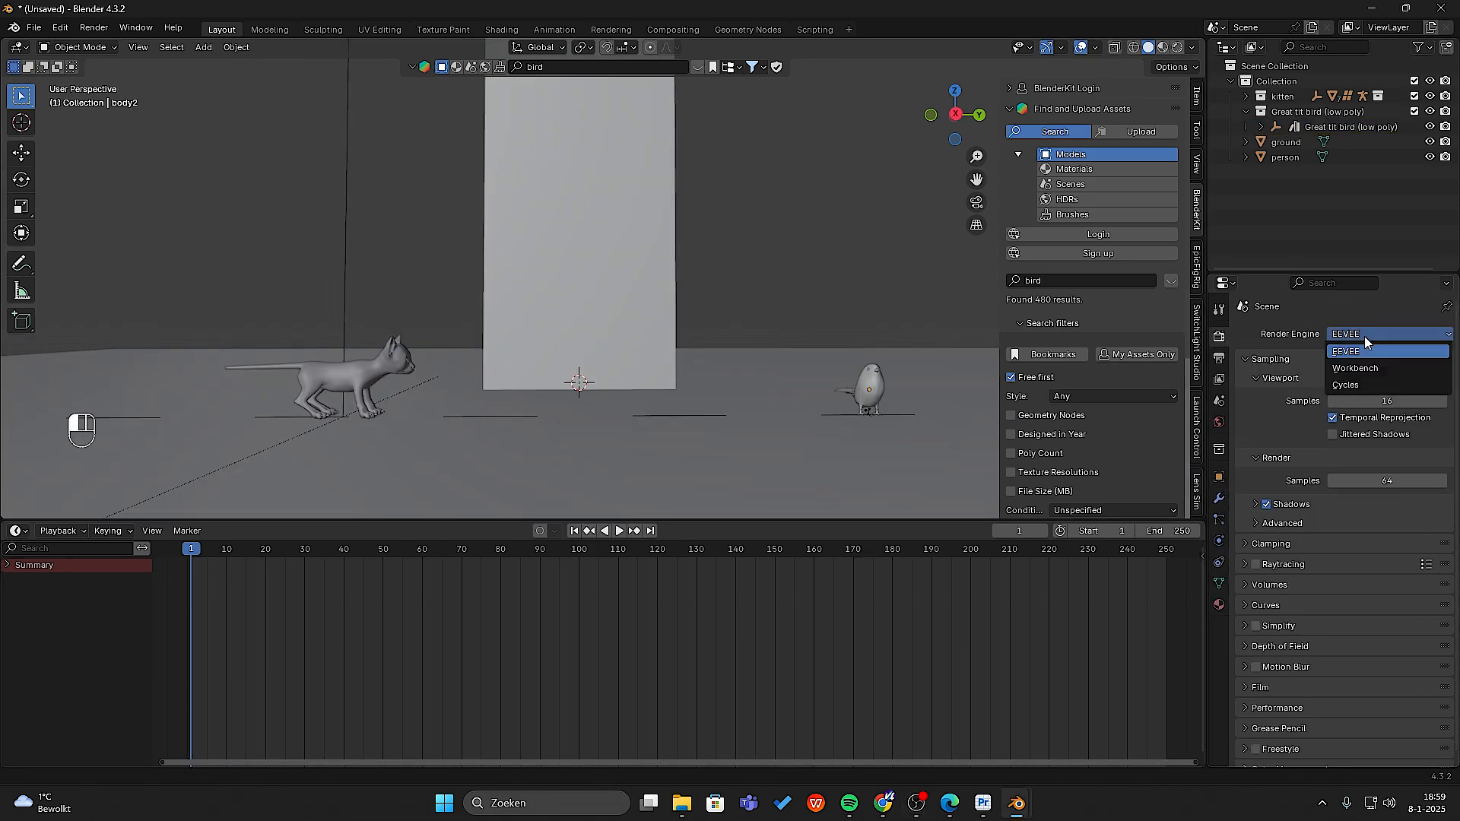
click(1366, 383)
click(1360, 372)
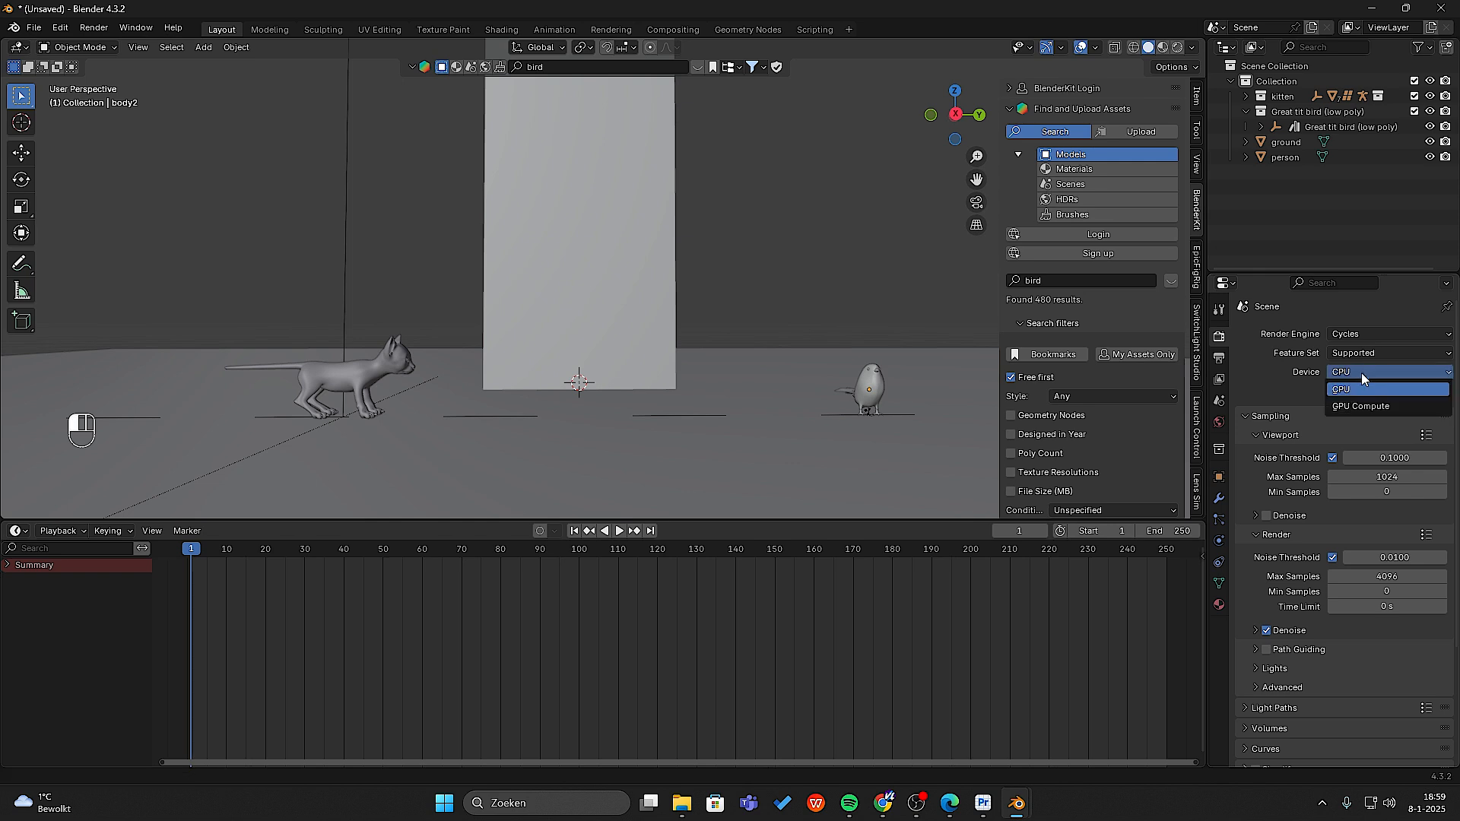
click(1367, 405)
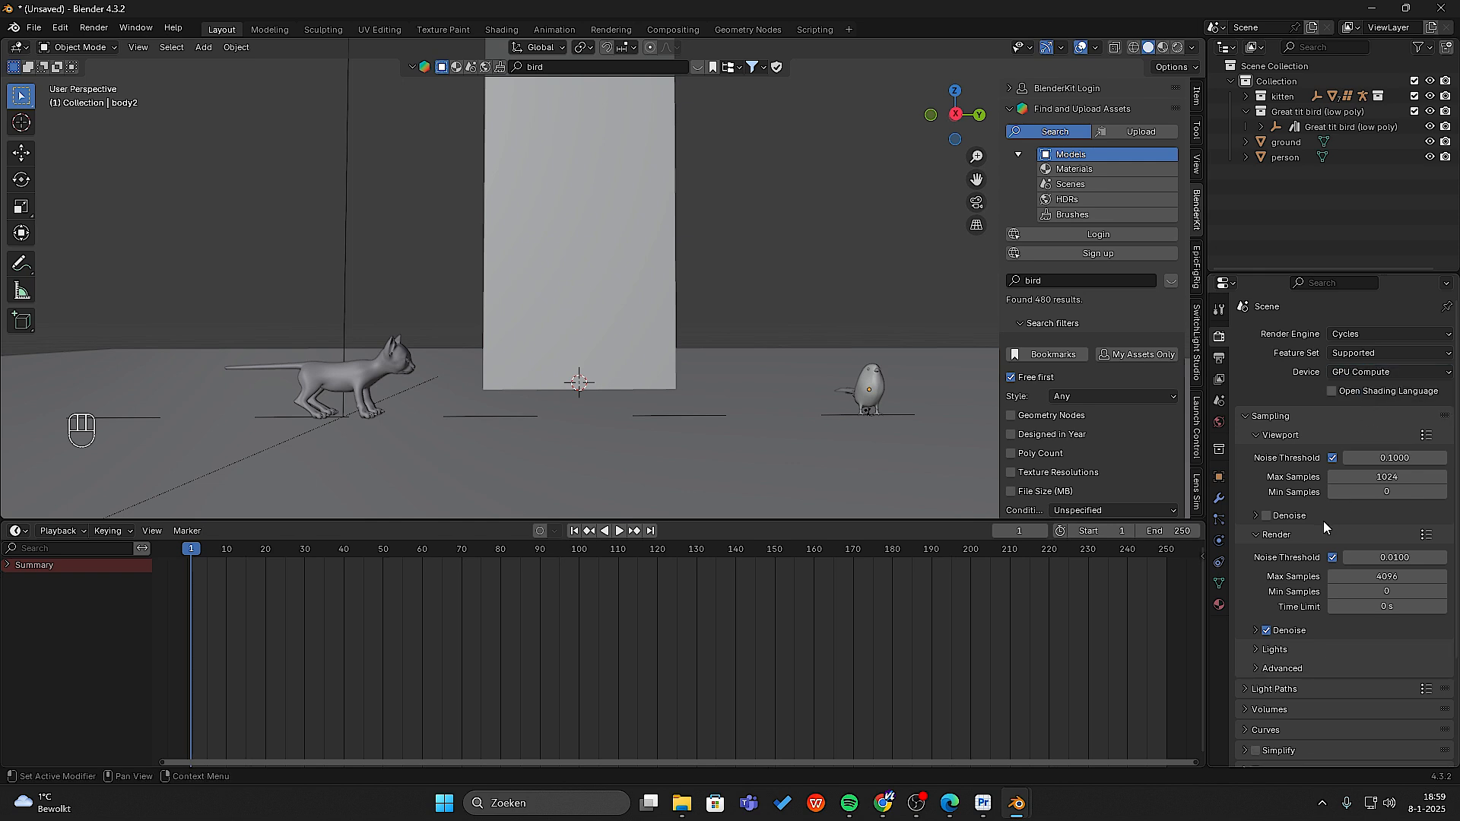
- With viewport denoising enabled, set the maximum samples to 32 for the viewport and 100 for the render
click(1374, 479)
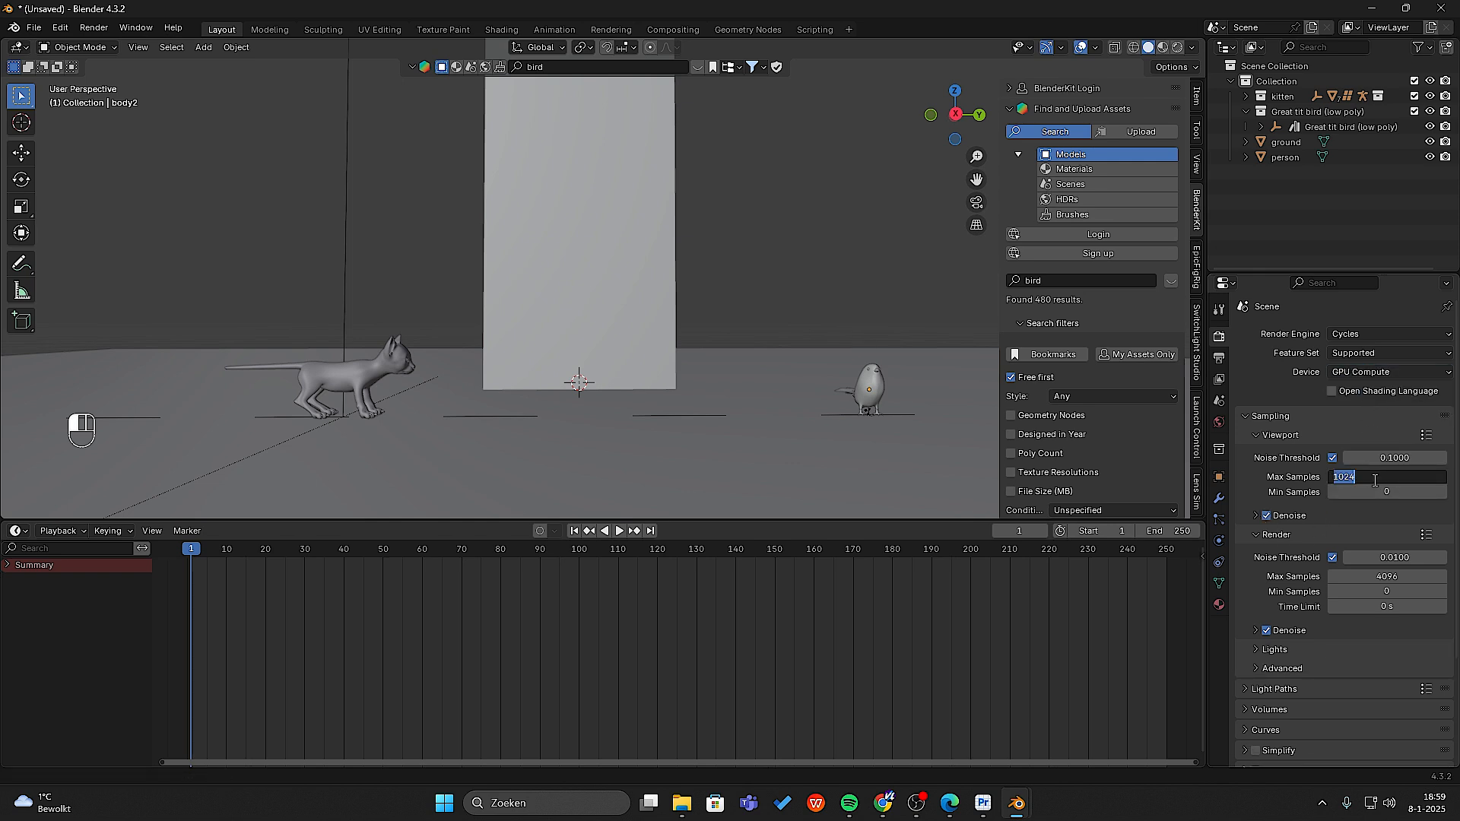
text(32)
key(Return)
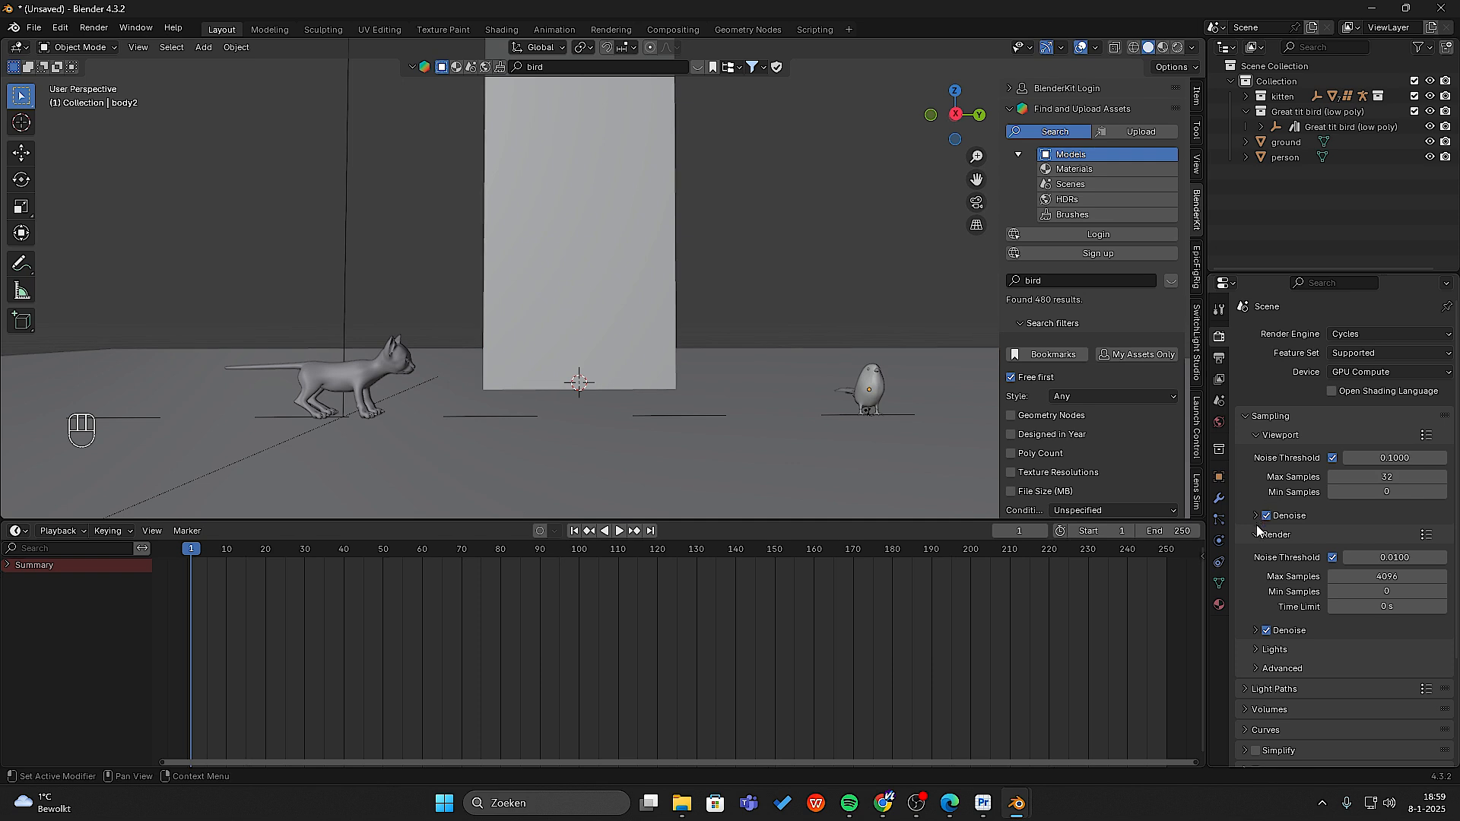
click(1382, 580)
text(1)
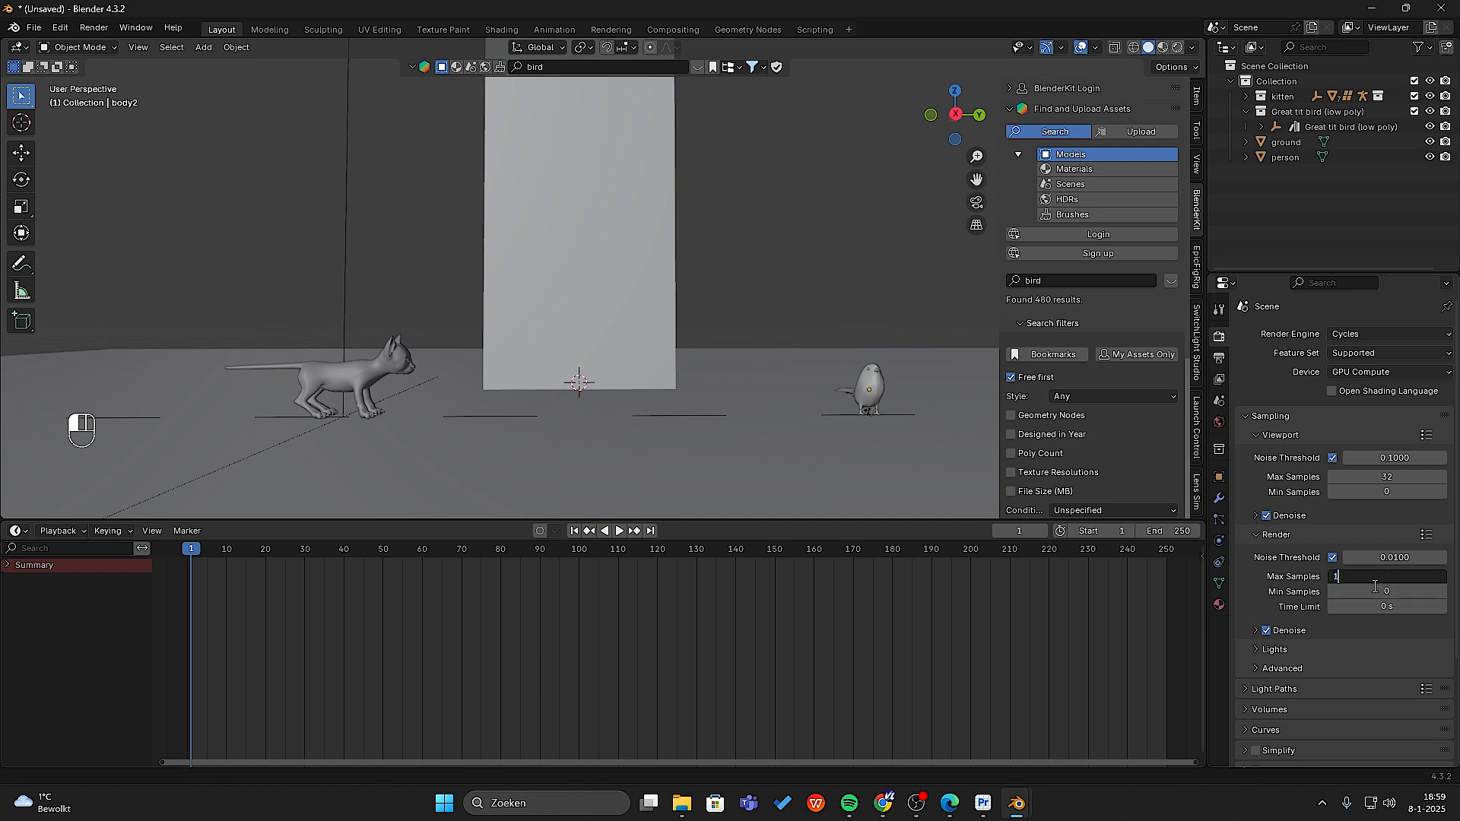
text(00)
key(Return)
- Browse the free BlenderKit HDRs and apply Aerial Mountain Landscape Sunset as the world lighting
middle_drag(525, 156, 536, 146)
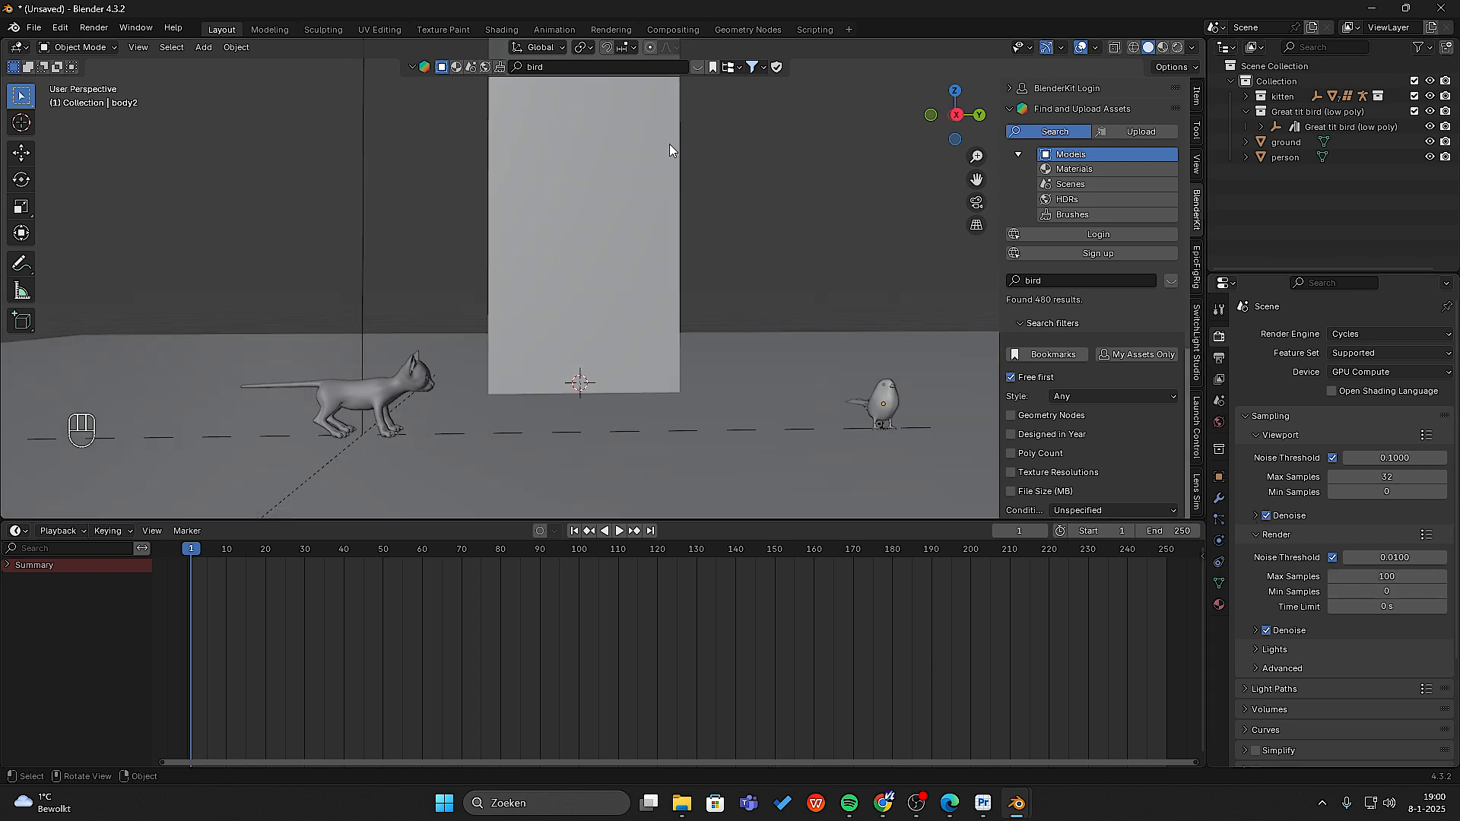
click(488, 71)
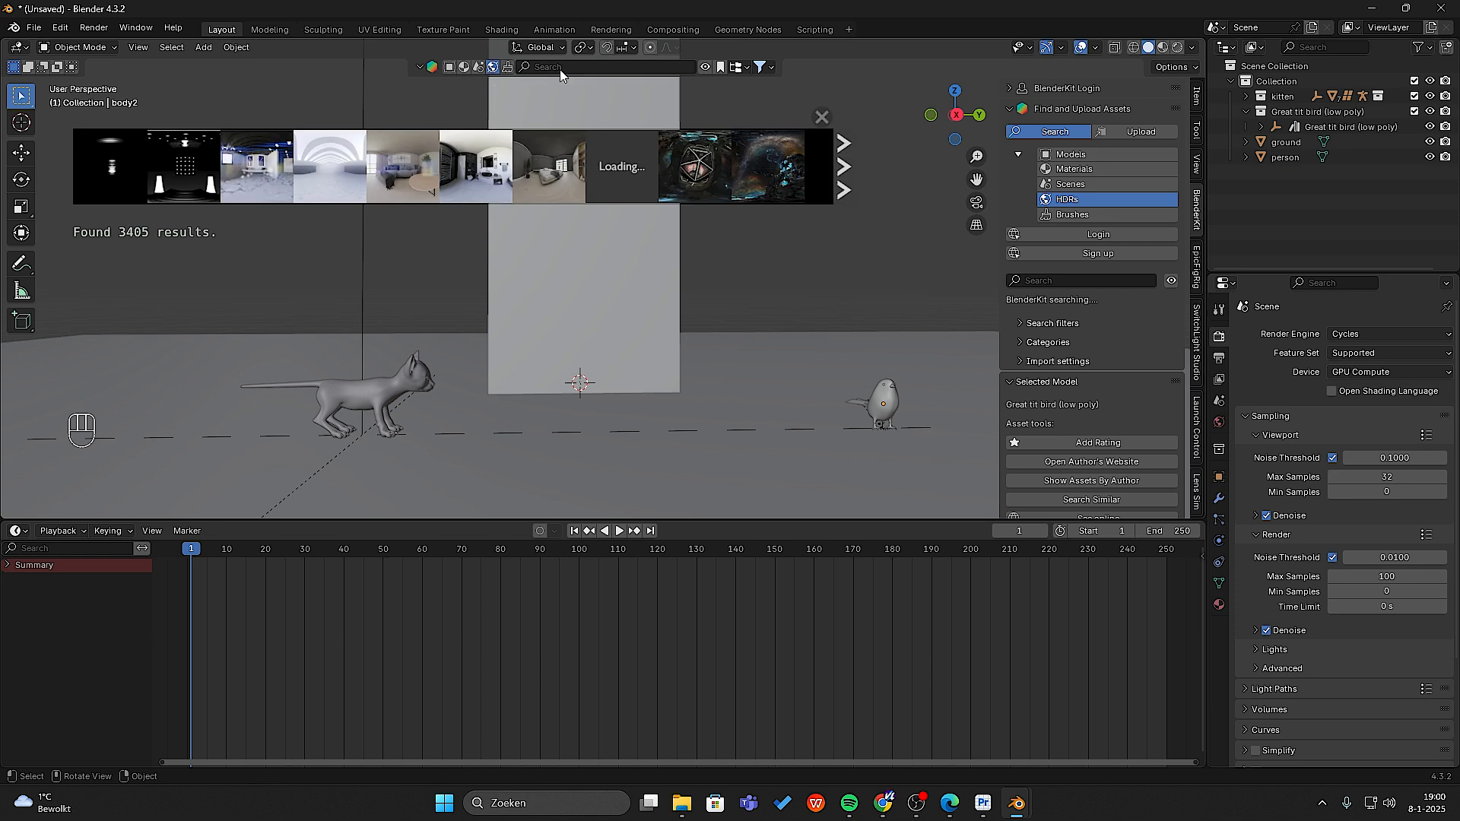
click(1019, 325)
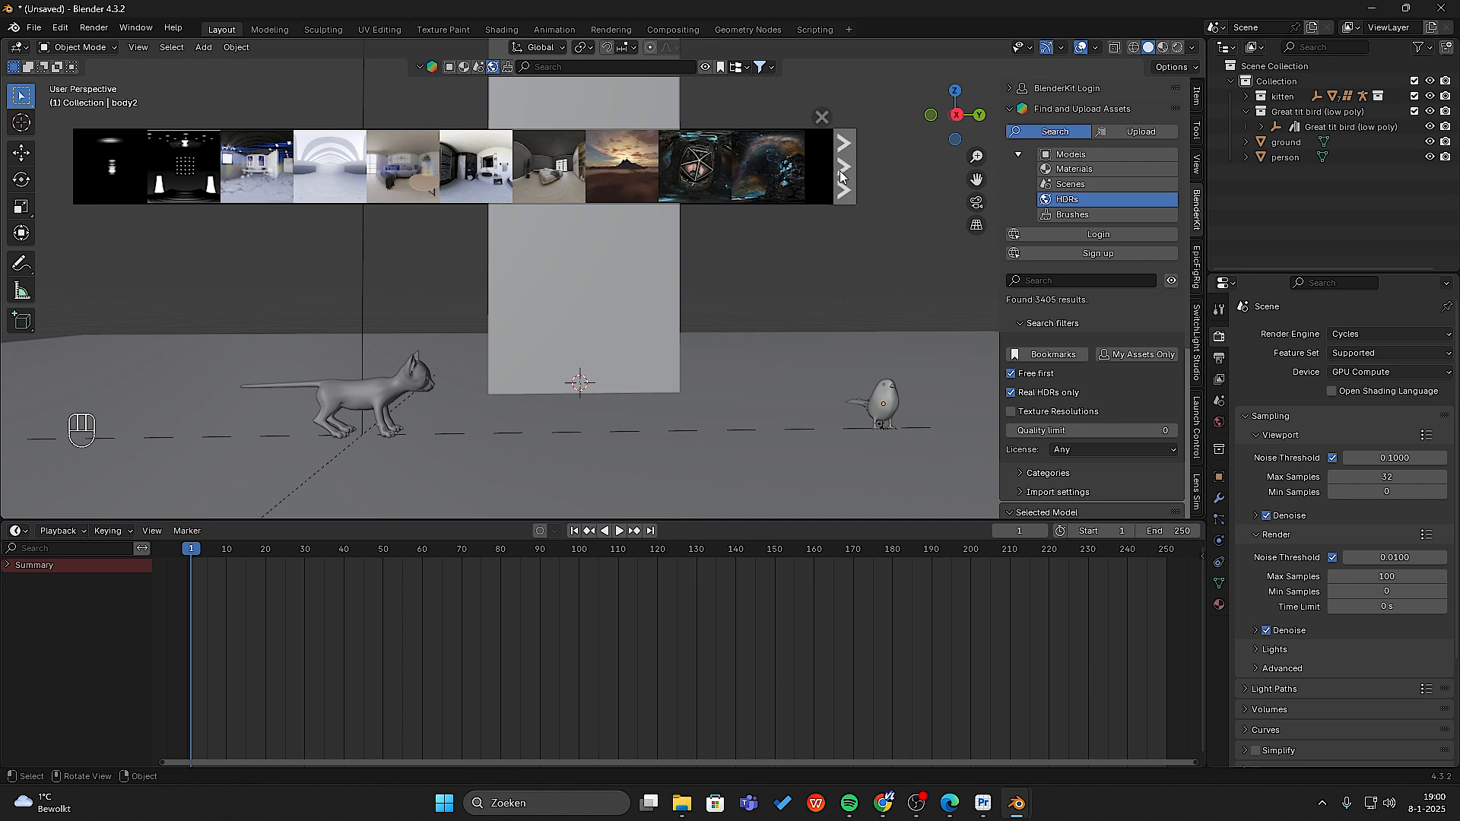
mouse_move(625, 167)
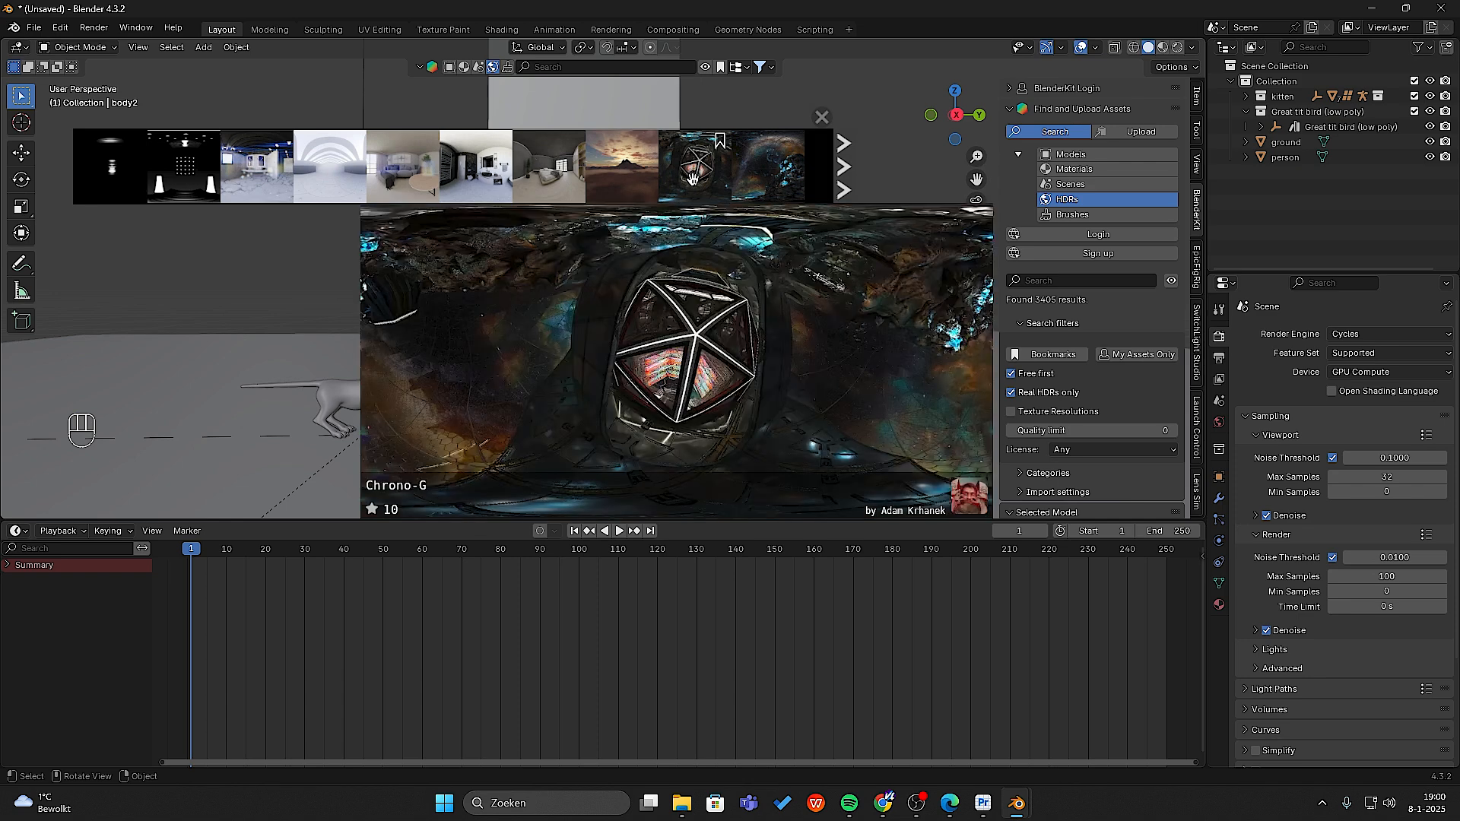
click(855, 172)
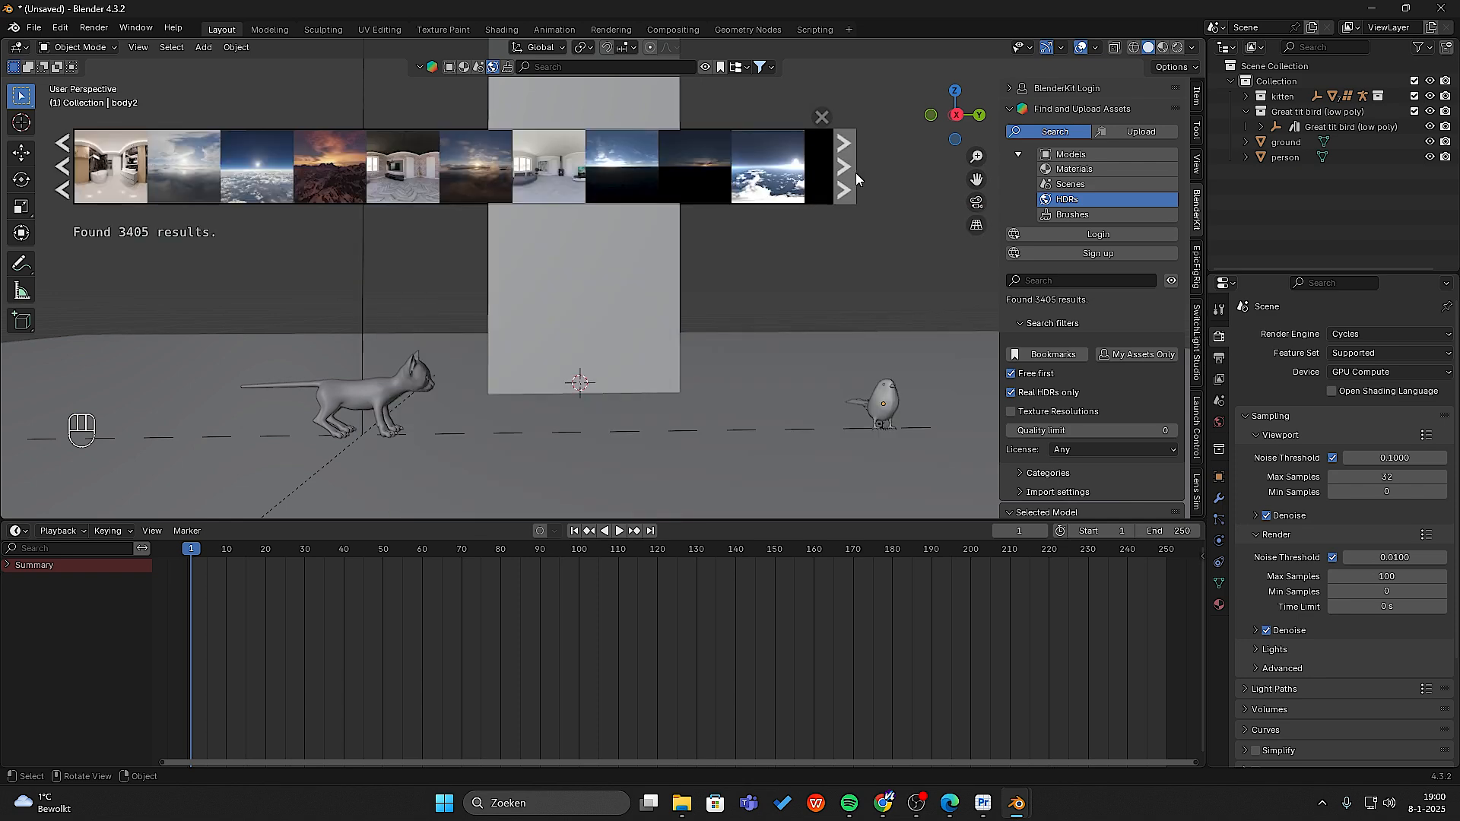
mouse_move(328, 164)
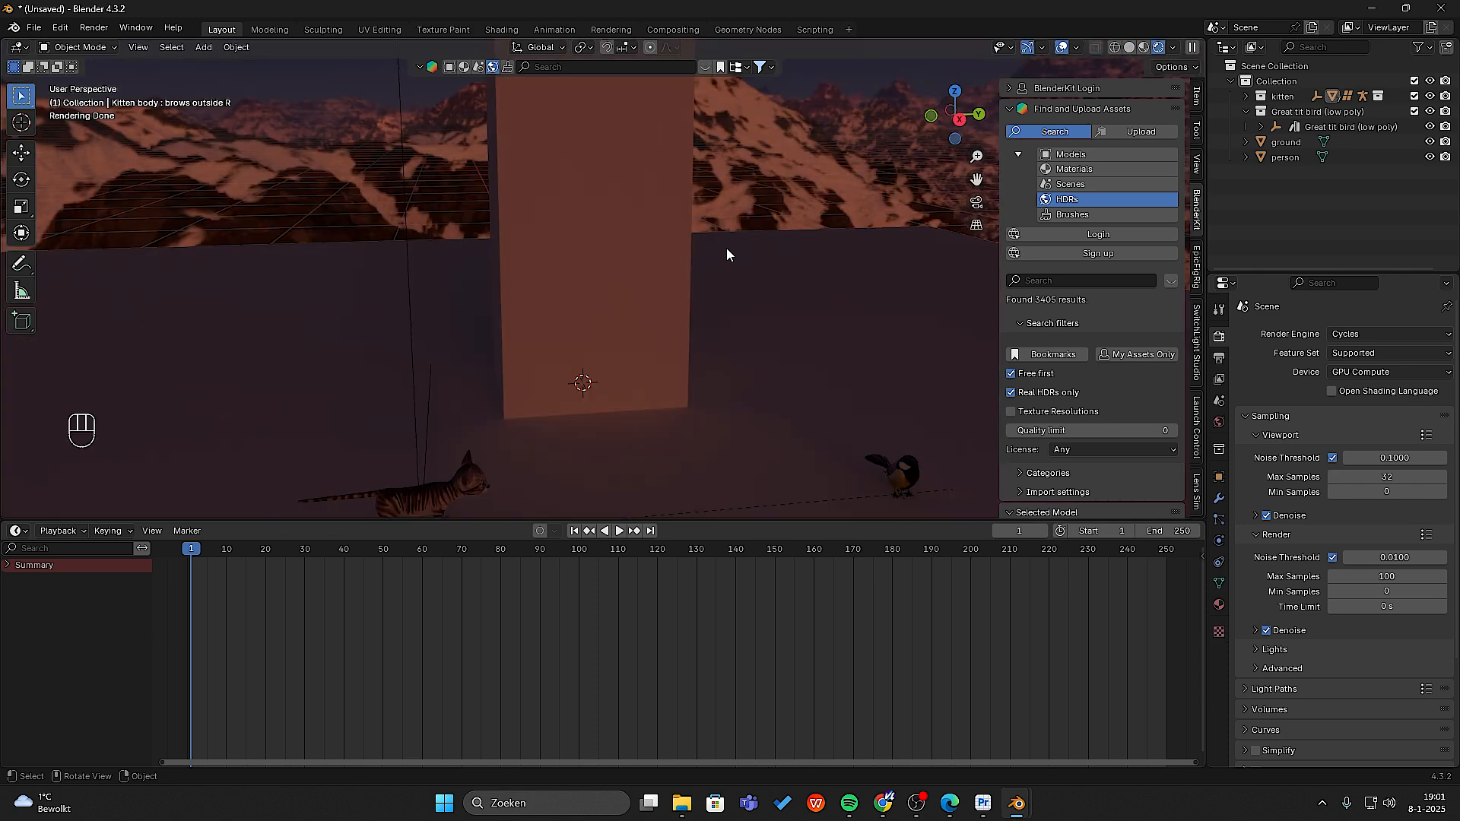
- Turn the timeline area into a slightly taller Shader Editor that shows the World nodes
middle_drag(727, 248, 544, 208)
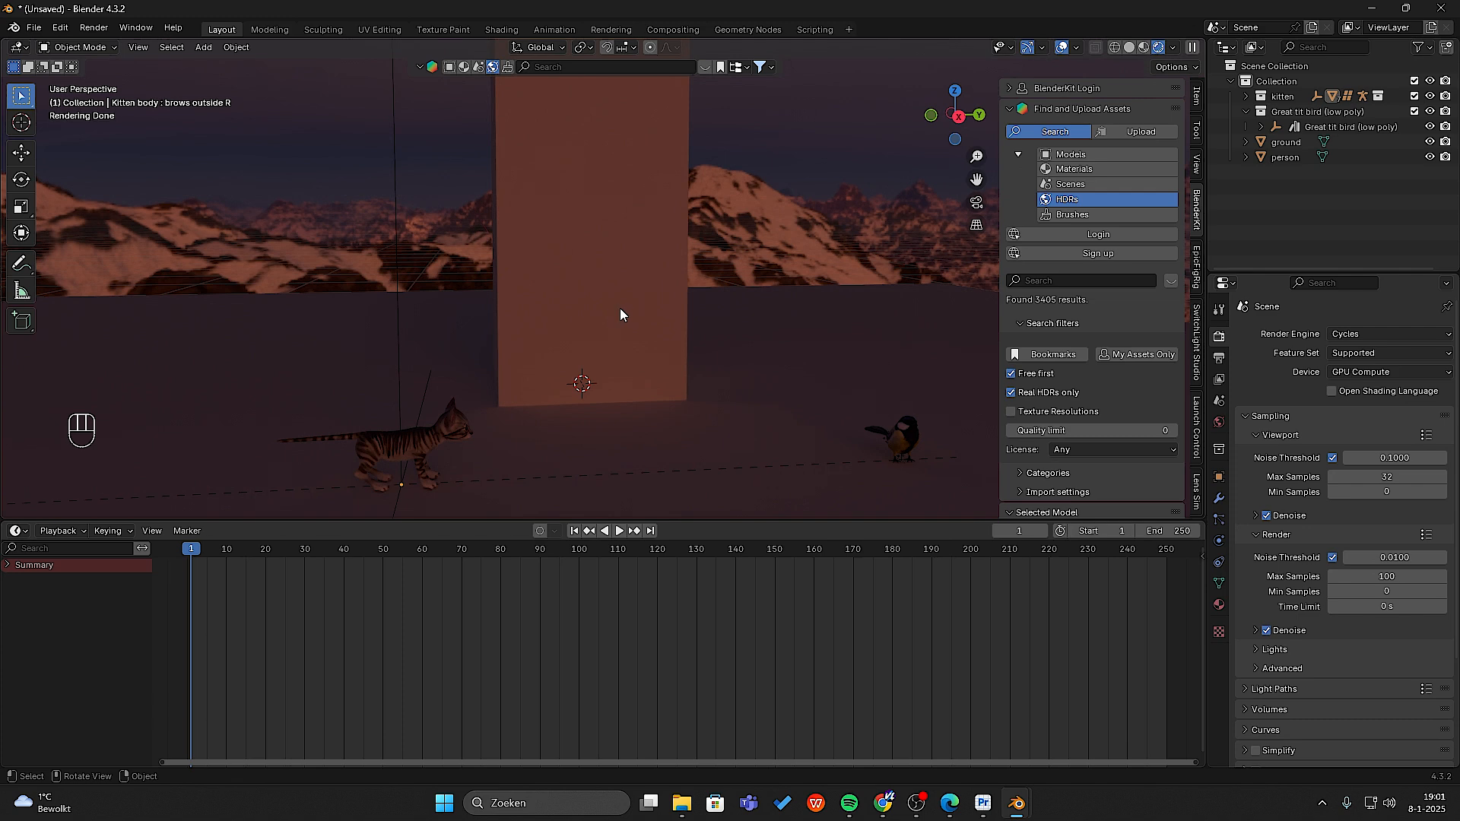
click(21, 532)
click(23, 532)
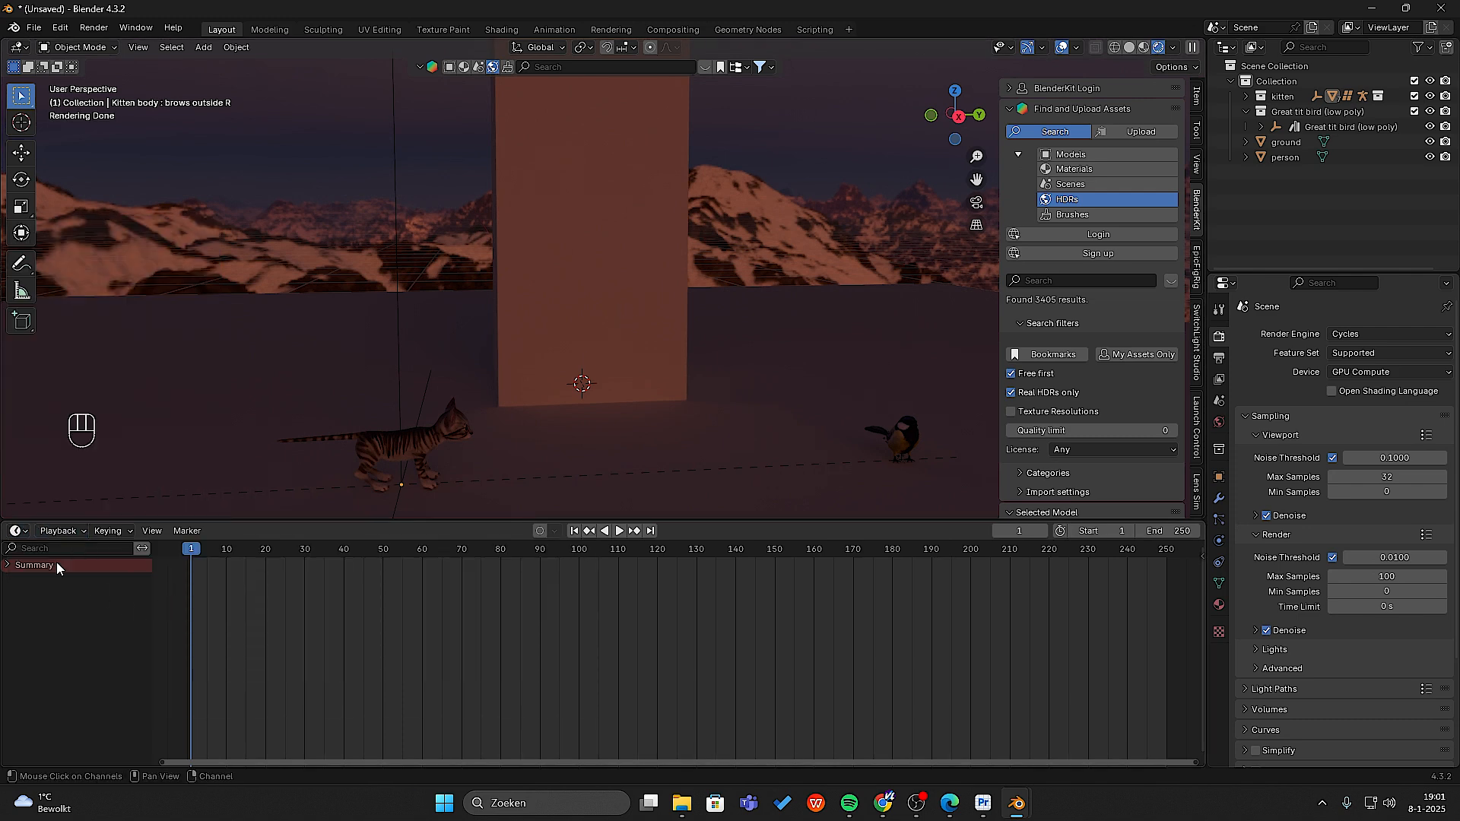
click(16, 533)
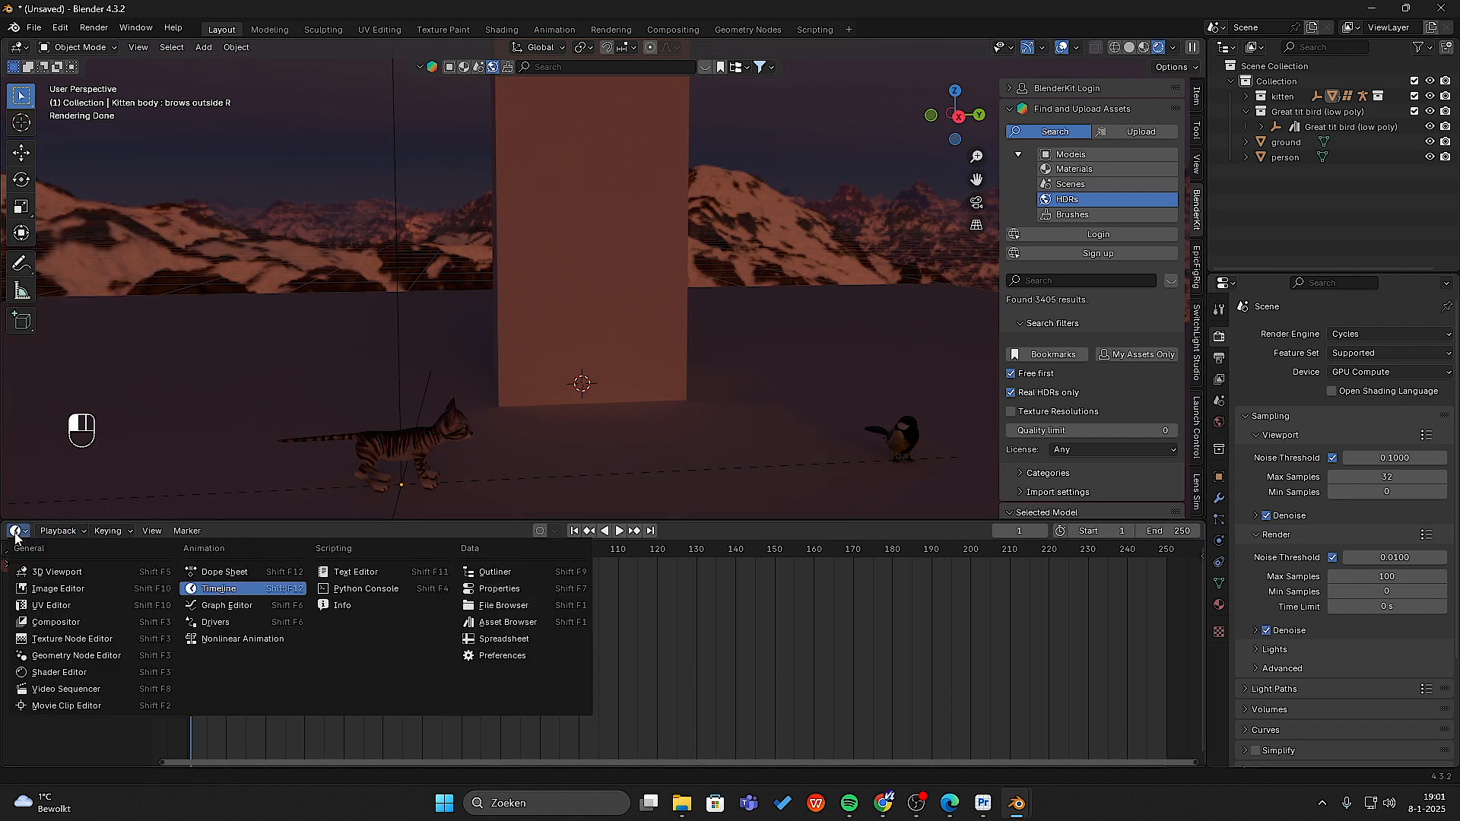
click(64, 673)
click(67, 531)
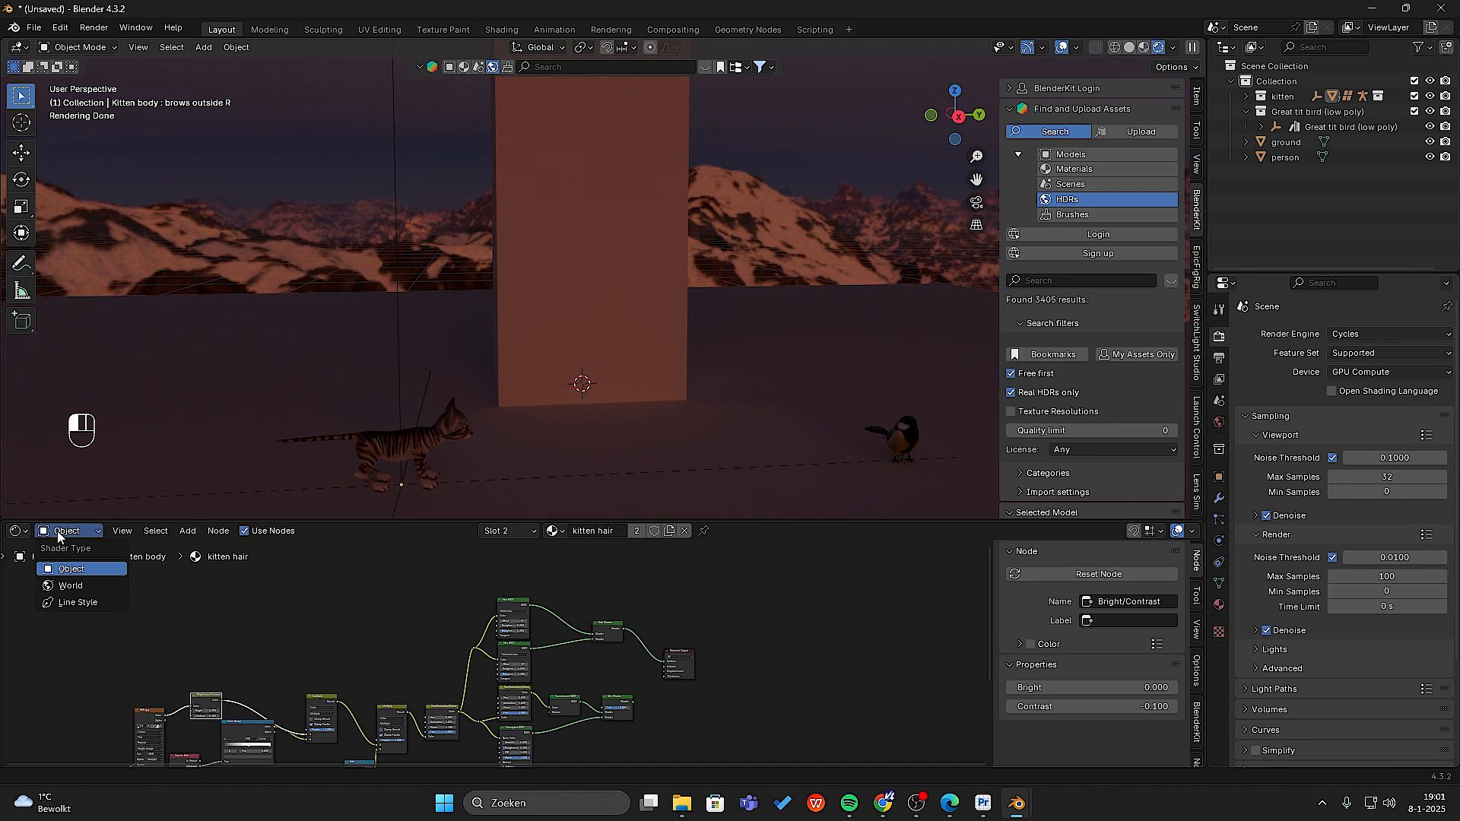
click(68, 586)
drag(435, 520, 446, 497)
middle_drag(482, 418, 486, 398)
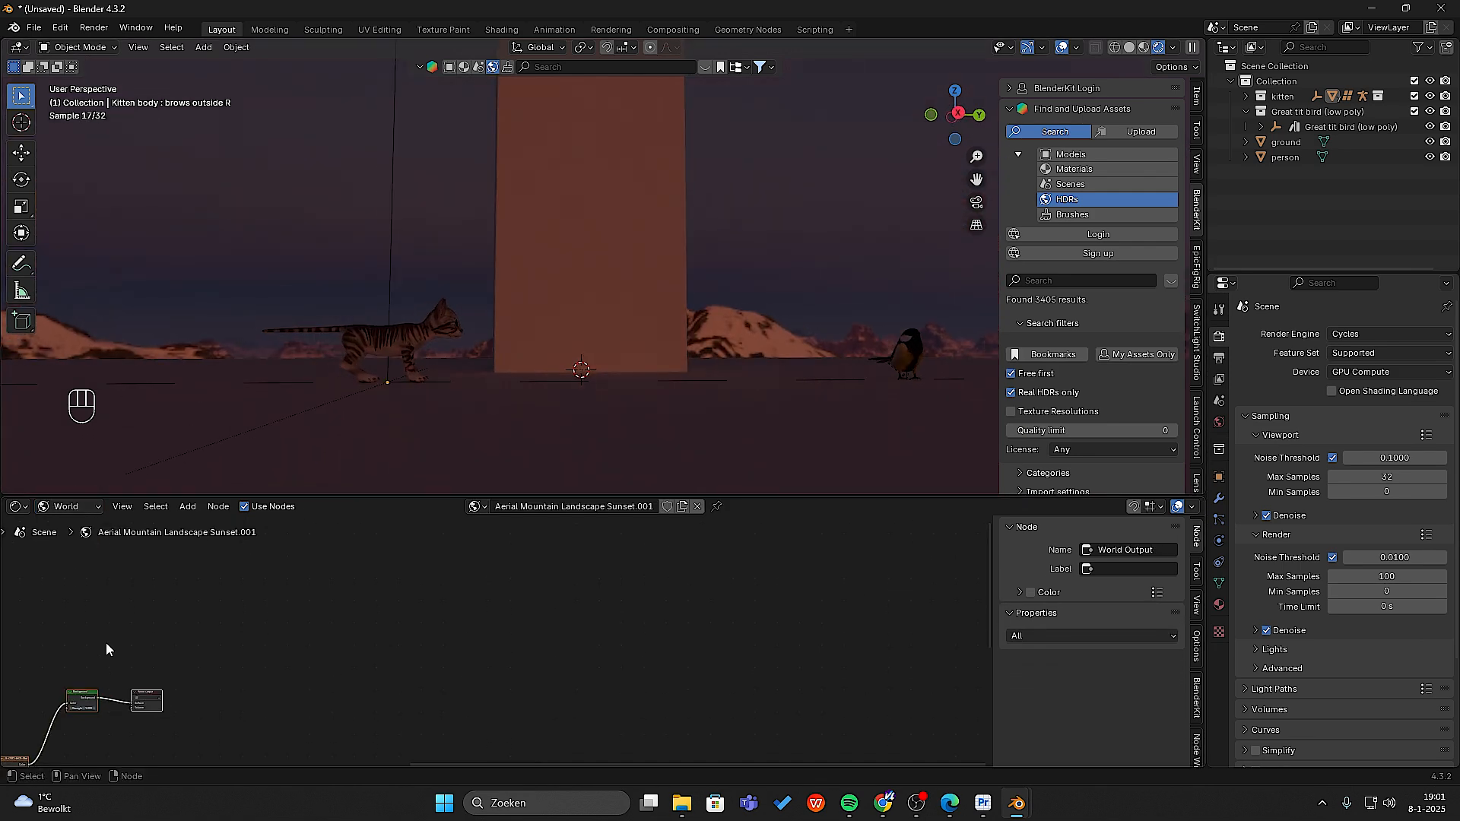
- Rotate the HDR about Z in the Mapping node to bring the bright sunset sky behind the kitten and bird
middle_drag(107, 648, 381, 570)
scroll(347, 659, up, 2)
middle_drag(263, 645, 407, 607)
drag(238, 652, 370, 696)
drag(369, 693, 306, 662)
click(357, 642)
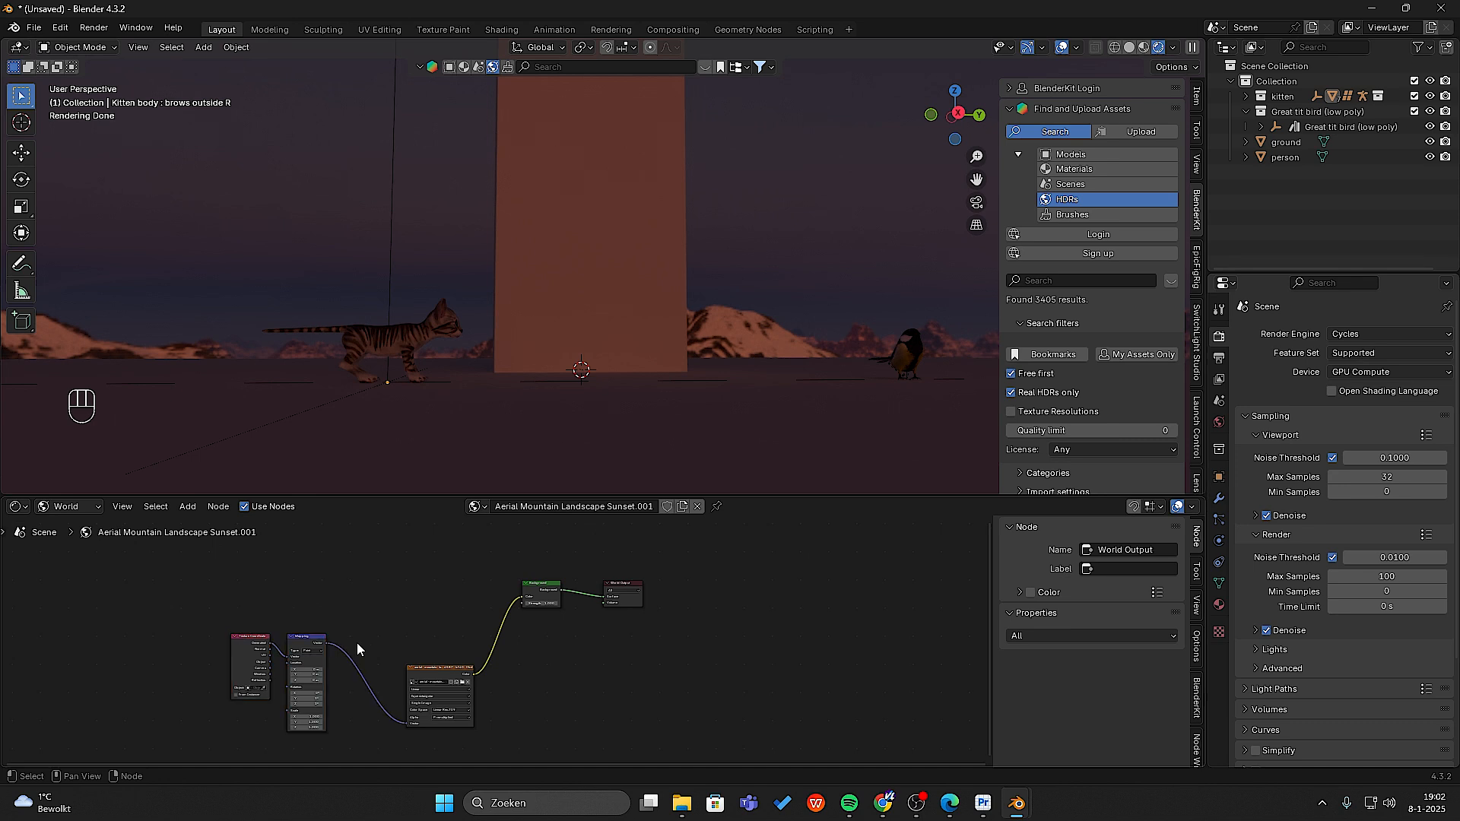
scroll(358, 641, up, 3)
middle_drag(360, 641, 442, 609)
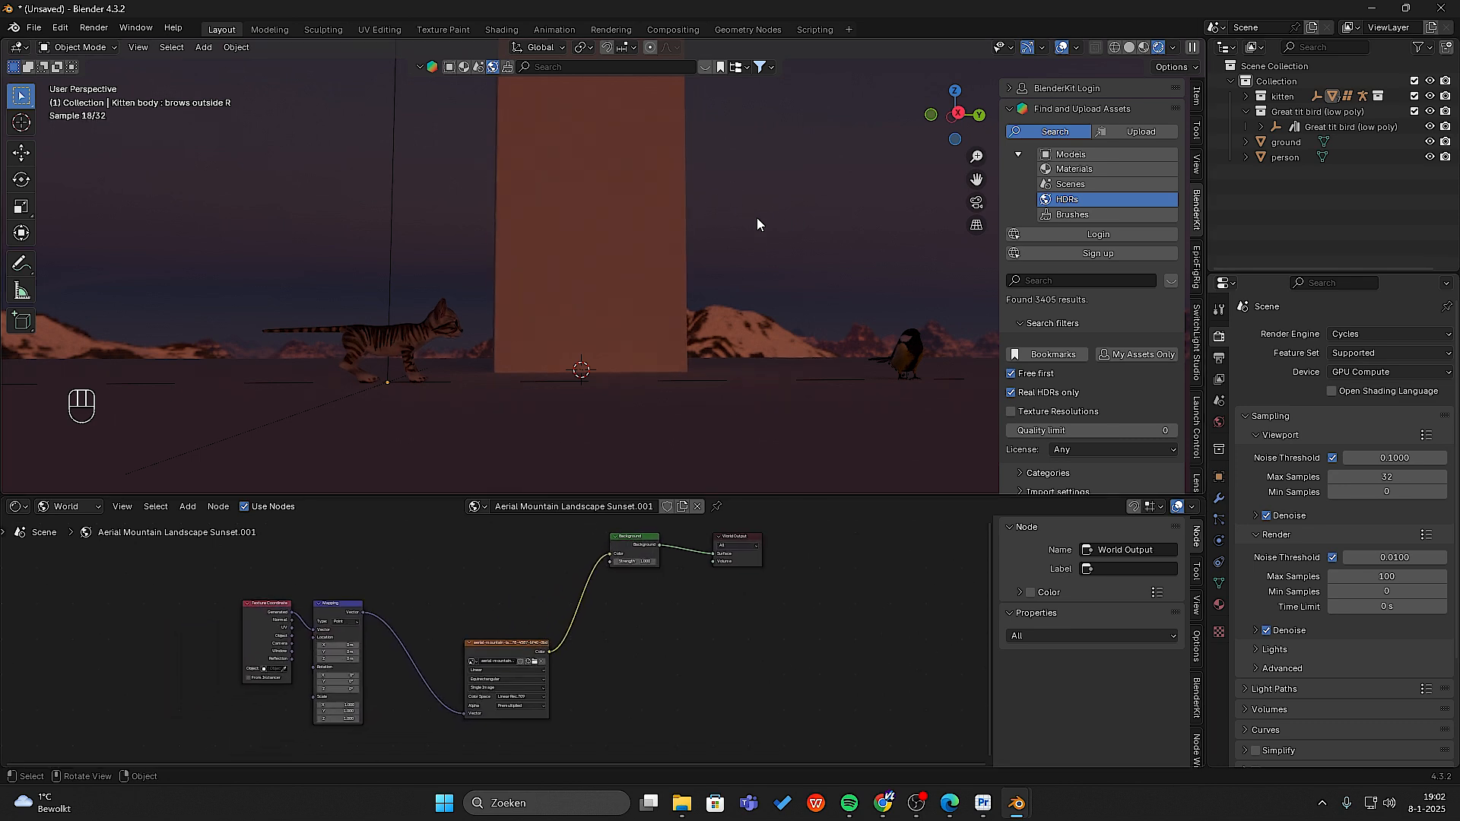
scroll(352, 704, up, 2)
middle_drag(359, 722, 441, 652)
drag(357, 655, 646, 654)
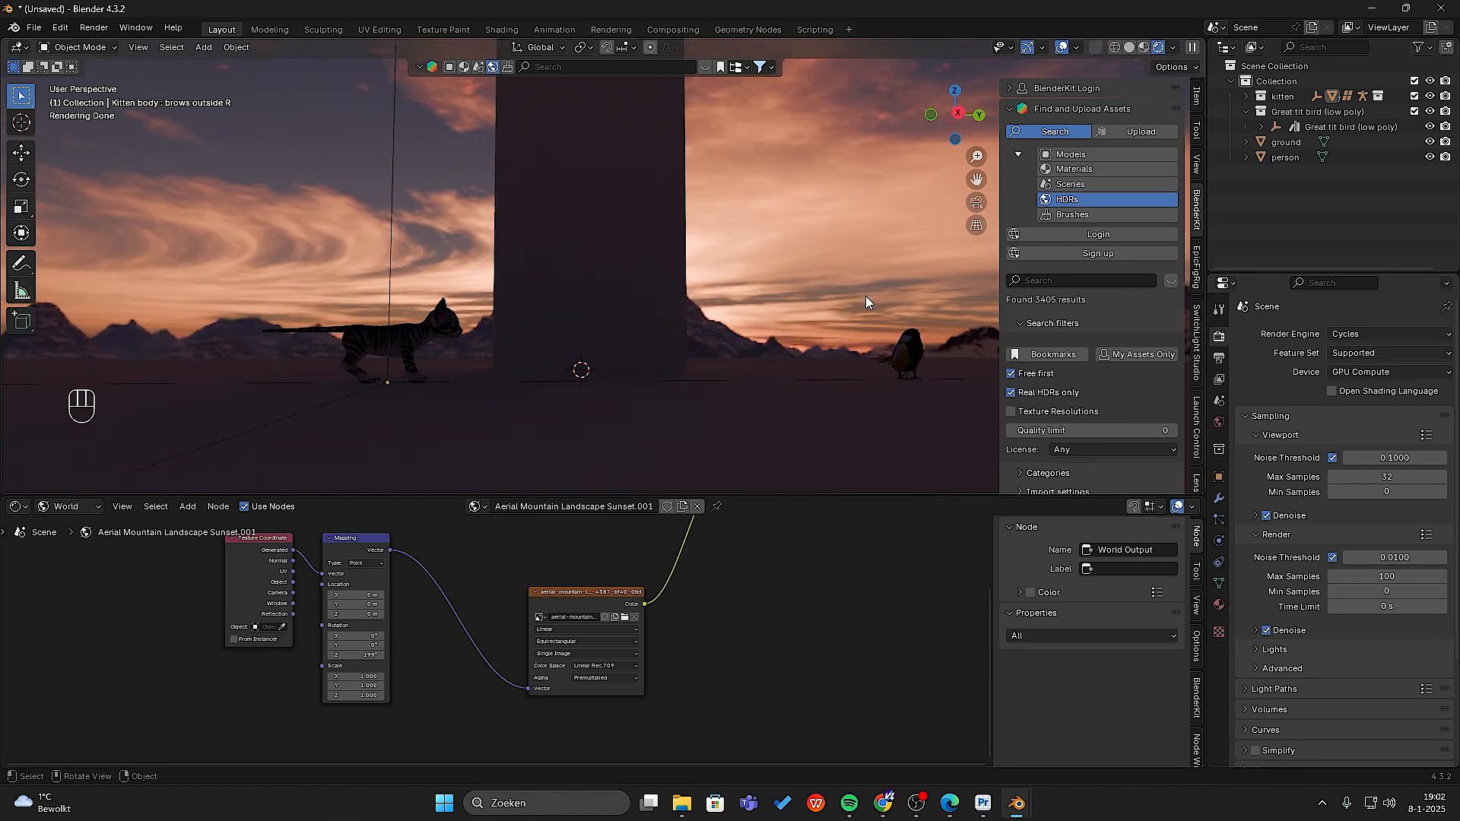
- Replace the world HDR with Aerial Mountain Landscape Cloudy Sunset and fine-tune its Z rotation to place the sun between kitten and bird
click(708, 70)
mouse_move(693, 188)
mouse_move(471, 180)
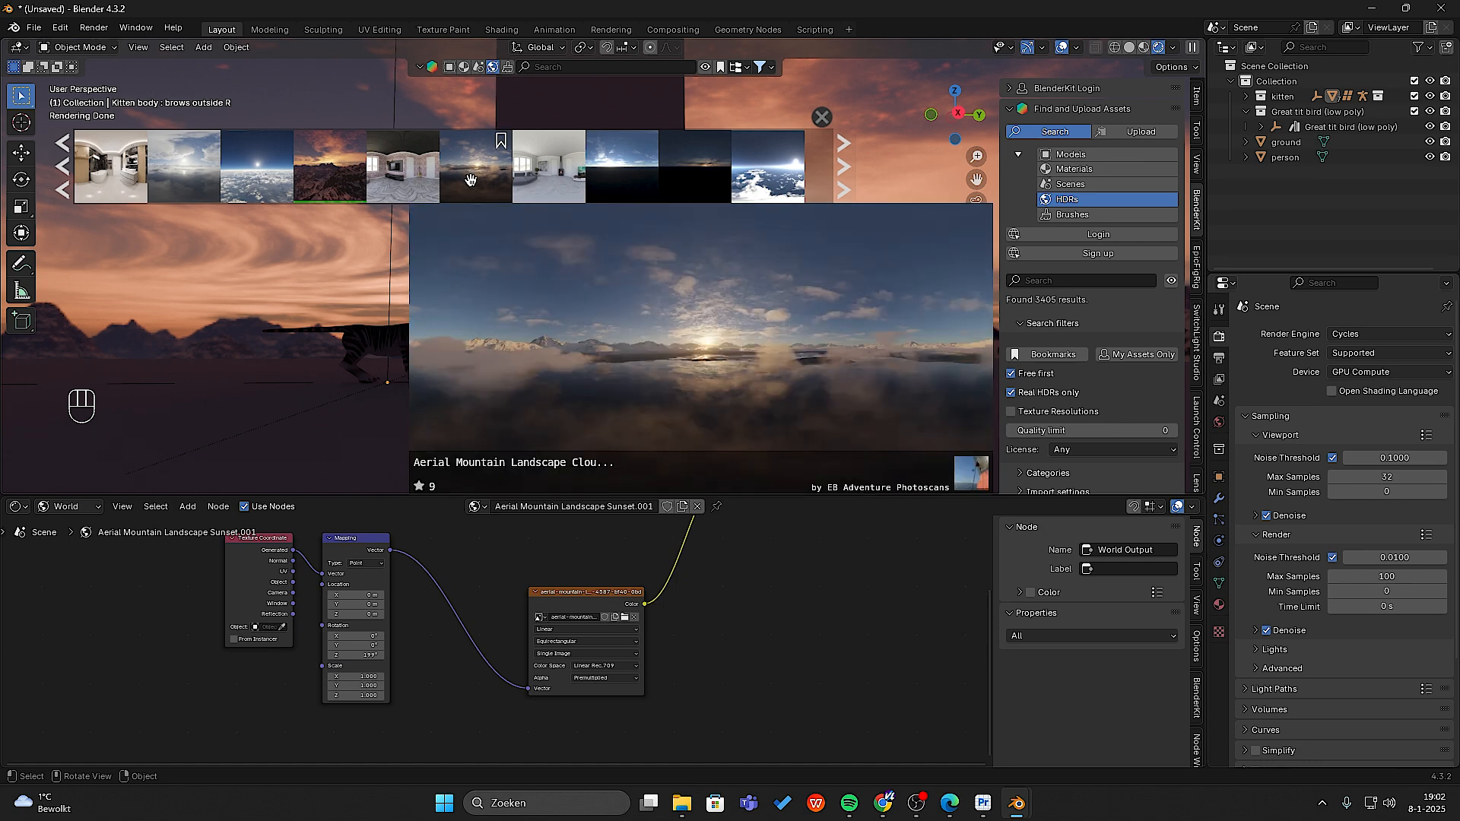
click(470, 181)
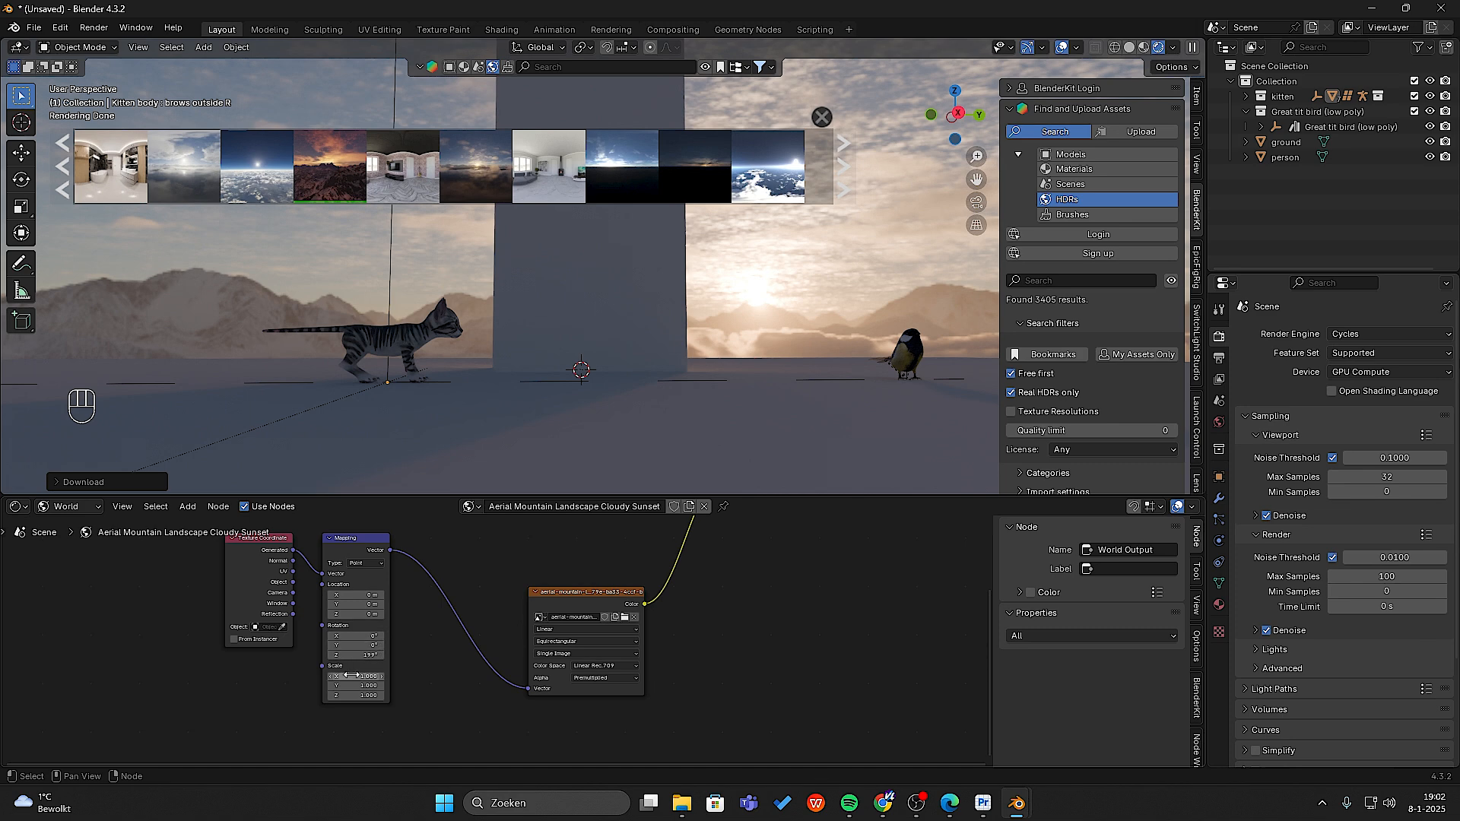
drag(361, 654, 351, 654)
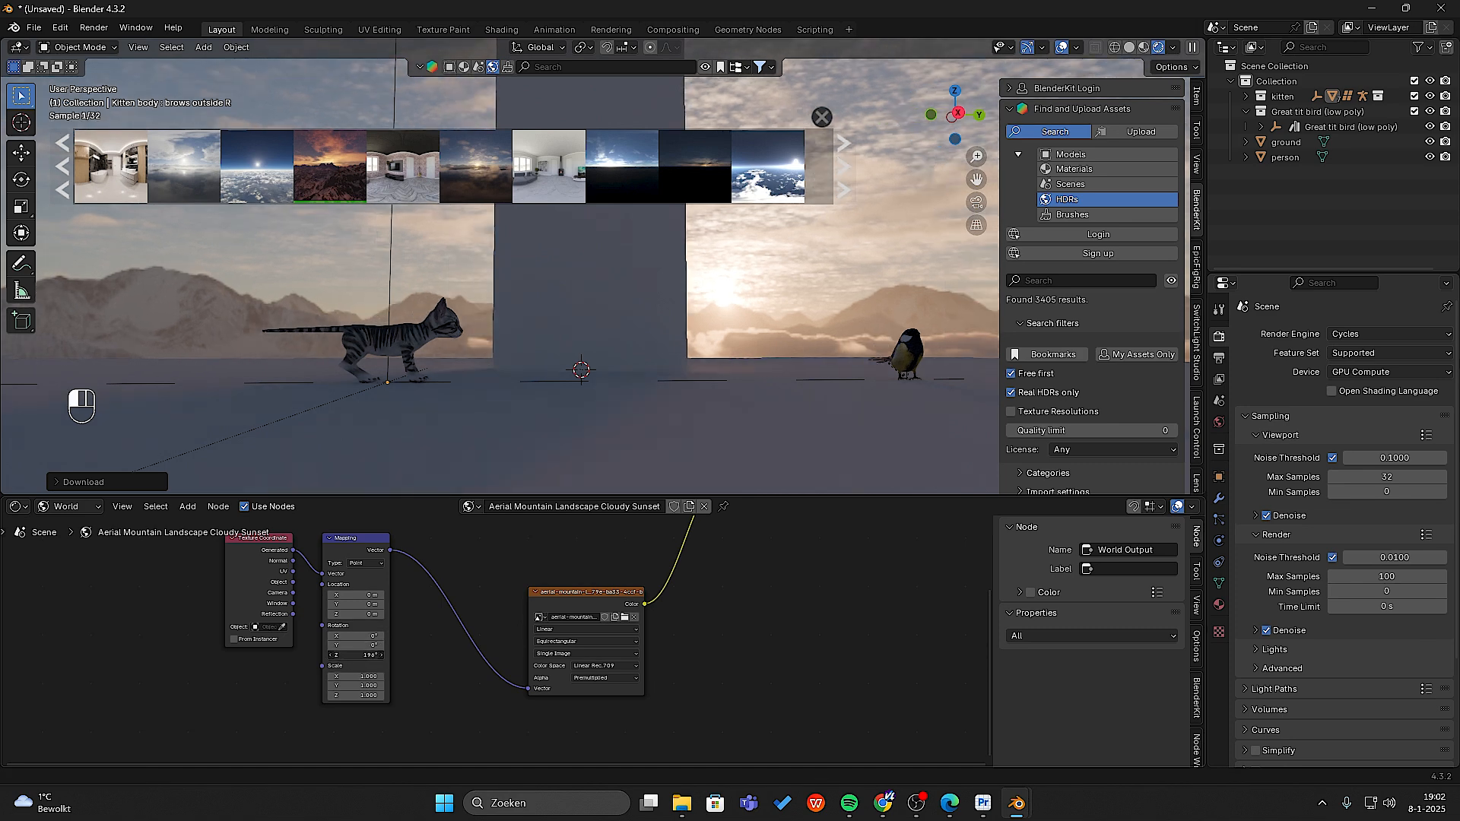
- Delete the person stand-in block and select the ground plane
click(626, 291)
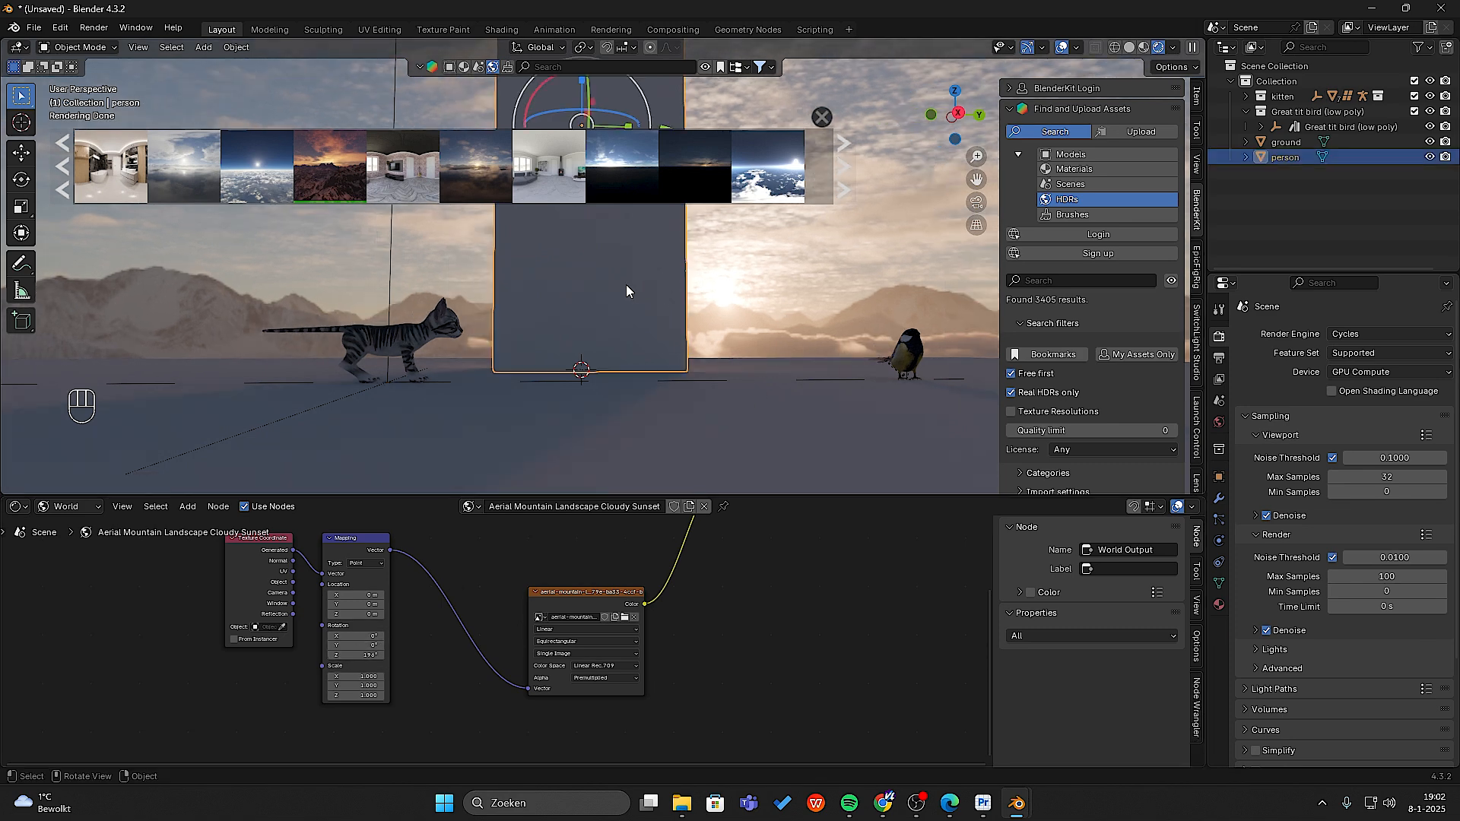
key(x)
click(683, 296)
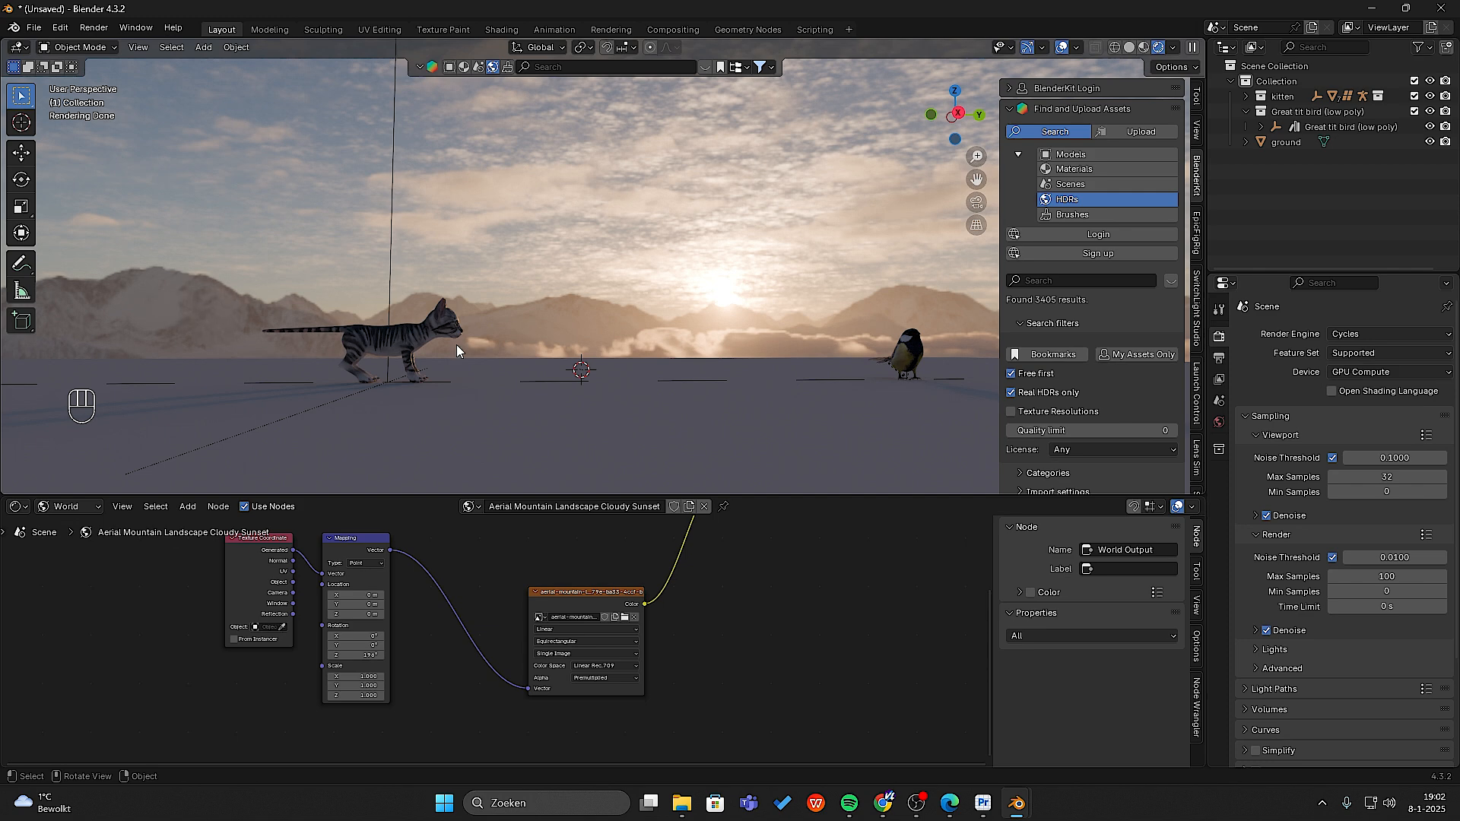
click(403, 340)
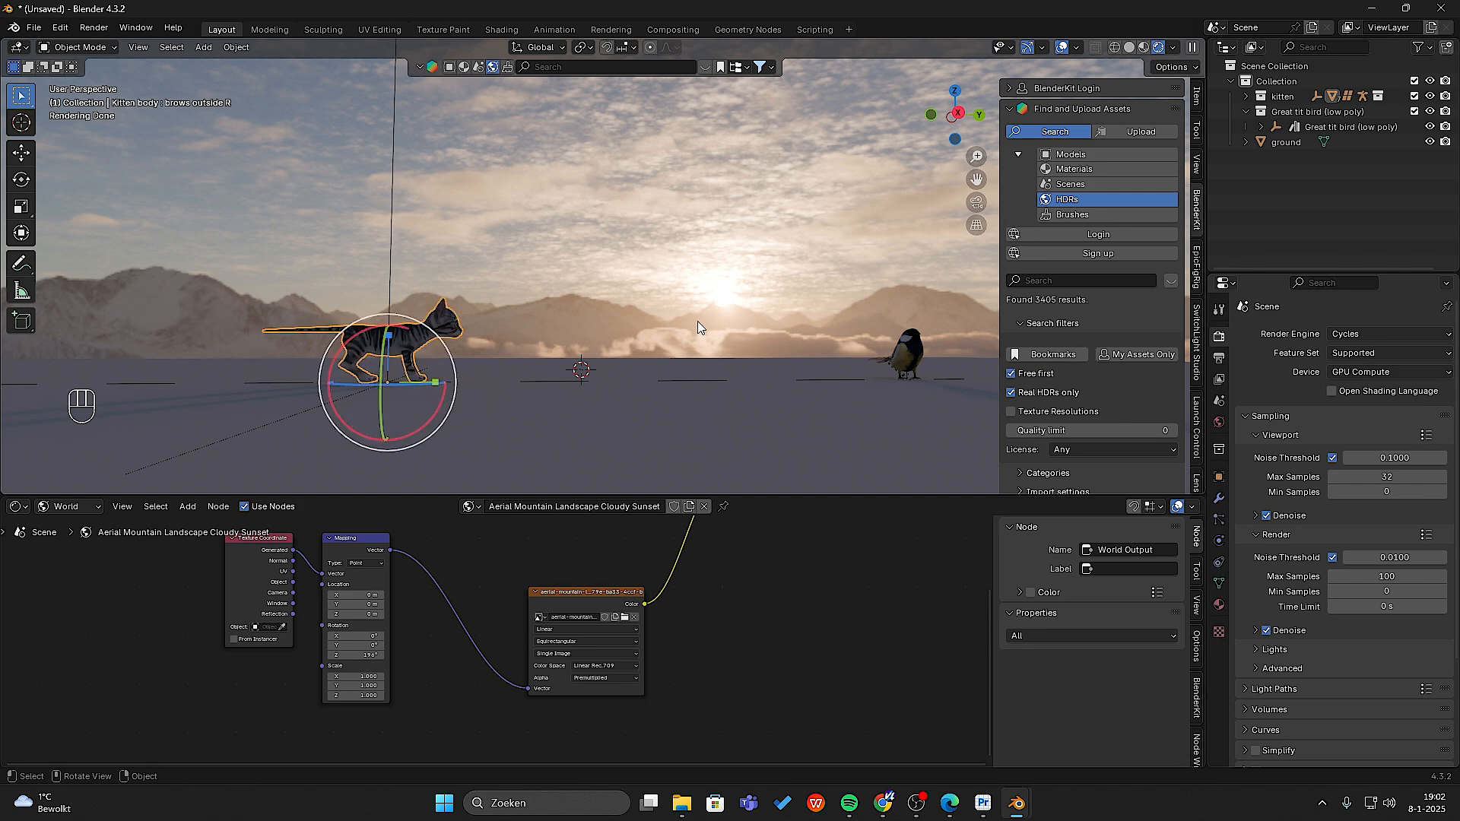
click(787, 408)
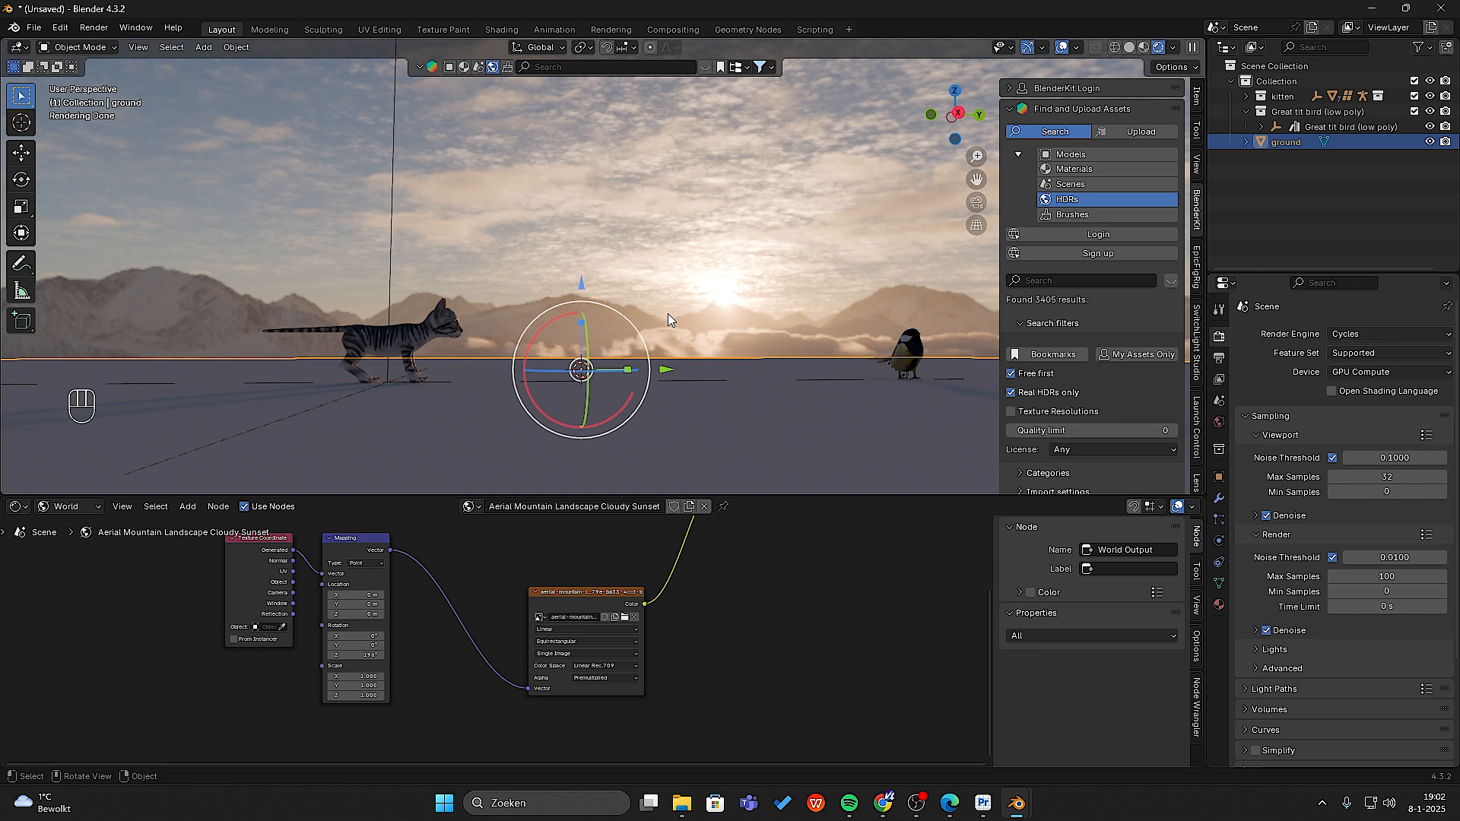
- Duplicate the world's Background node and place the copy above the original
scroll(517, 558, down, 5)
middle_drag(522, 576, 506, 628)
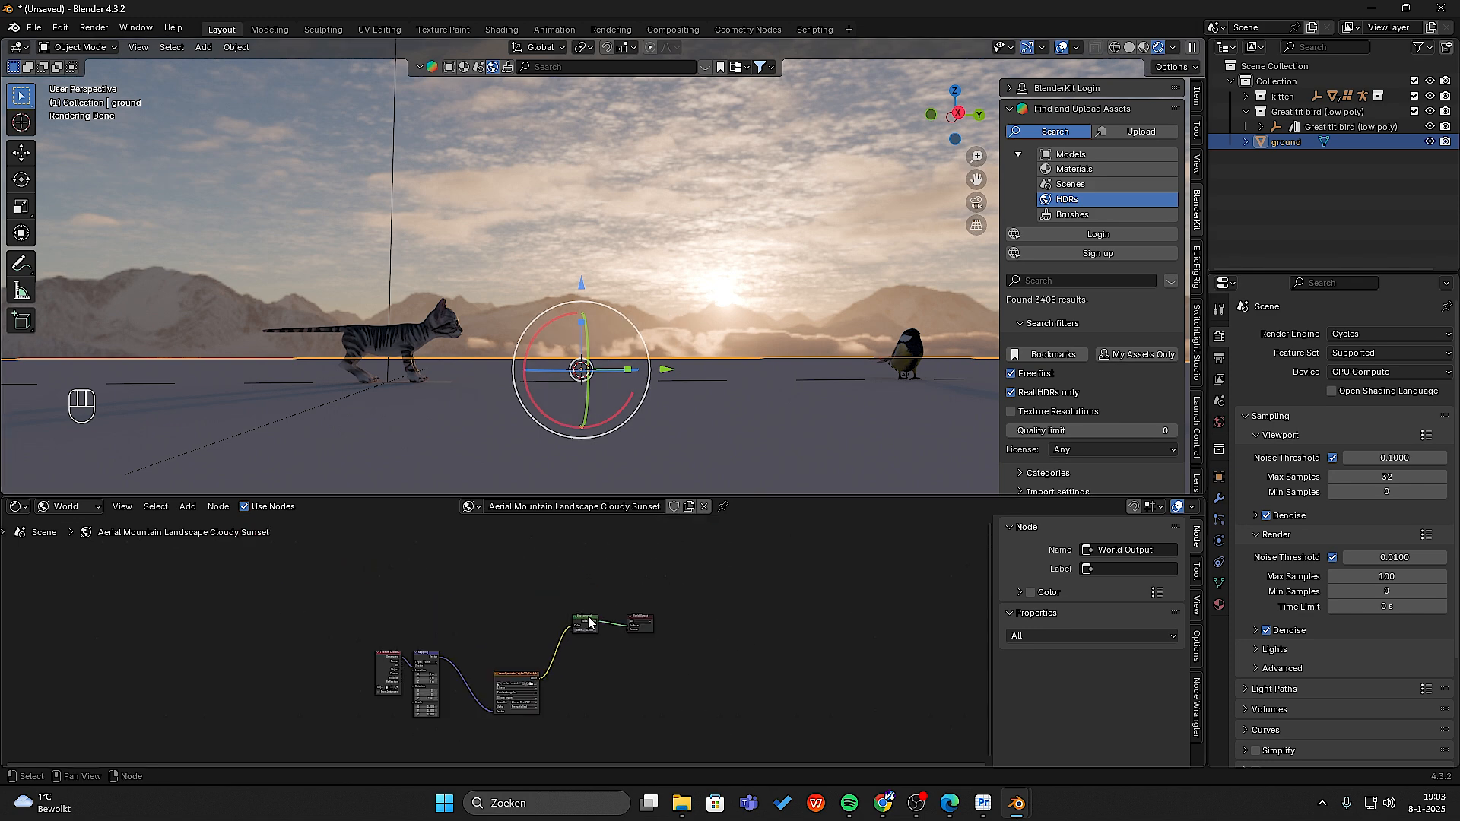
click(586, 616)
scroll(587, 614, up, 7)
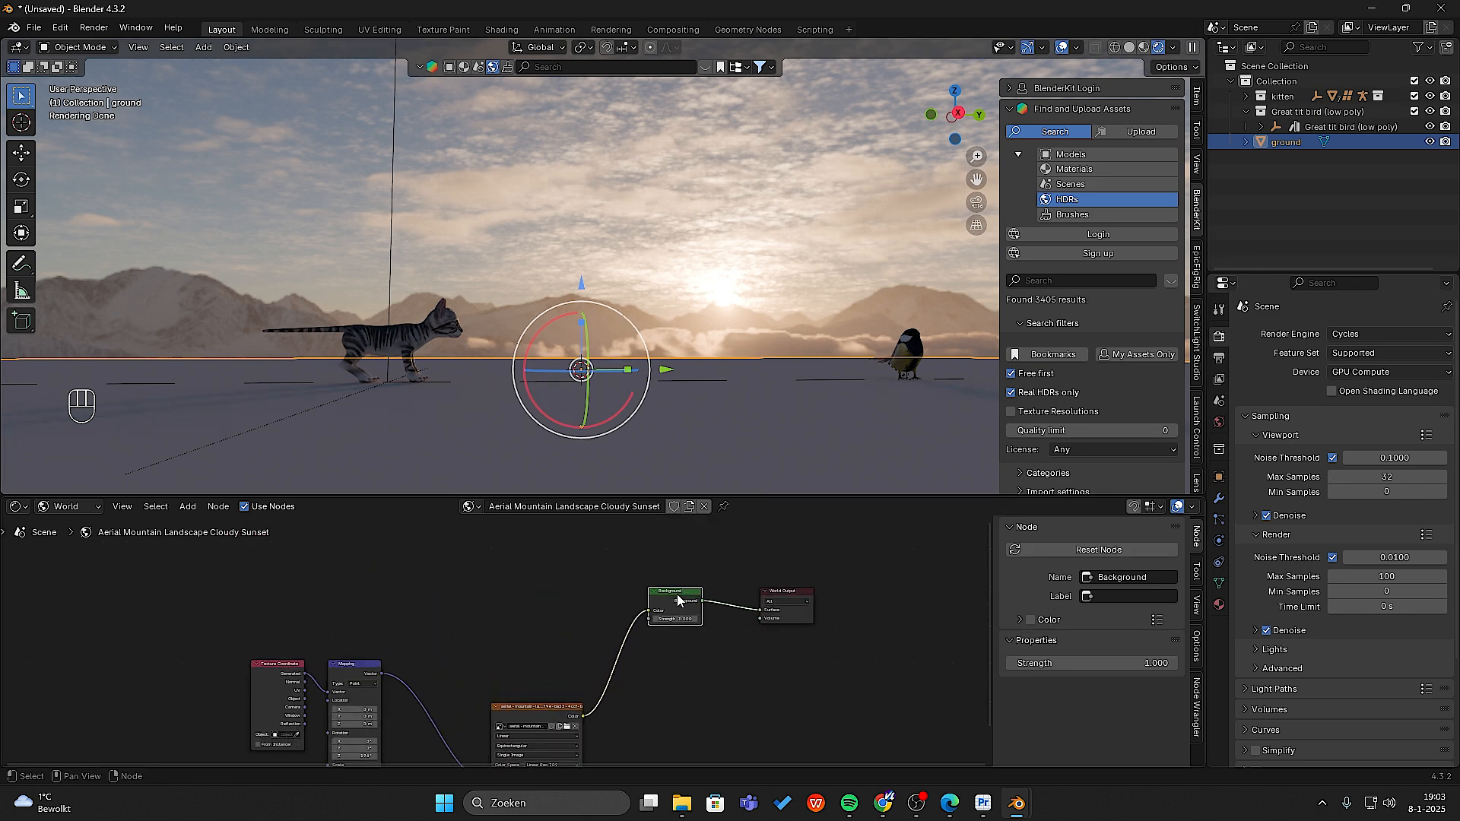
key(ctrl+c)
key(ctrl+v)
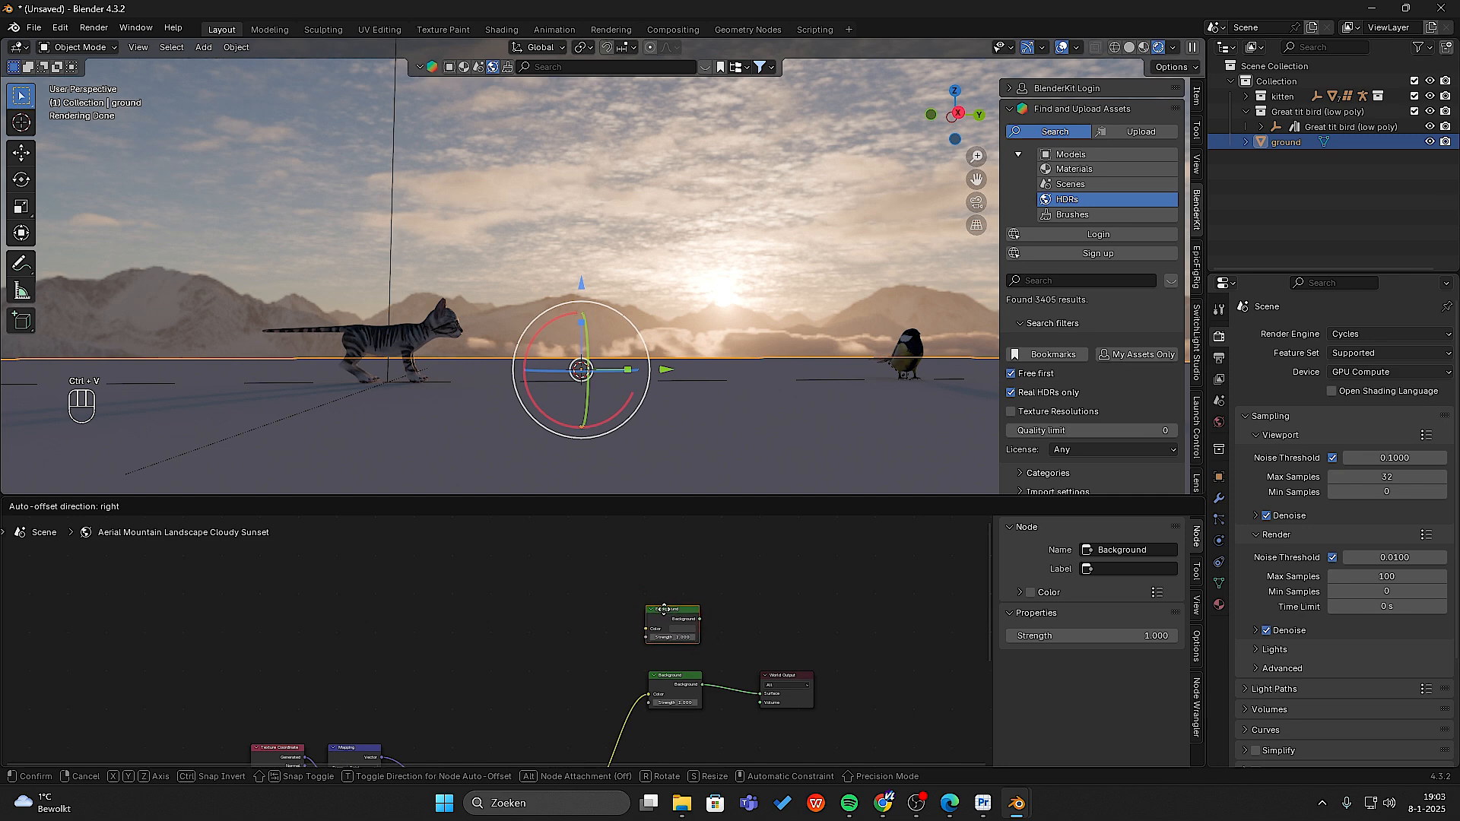
click(661, 608)
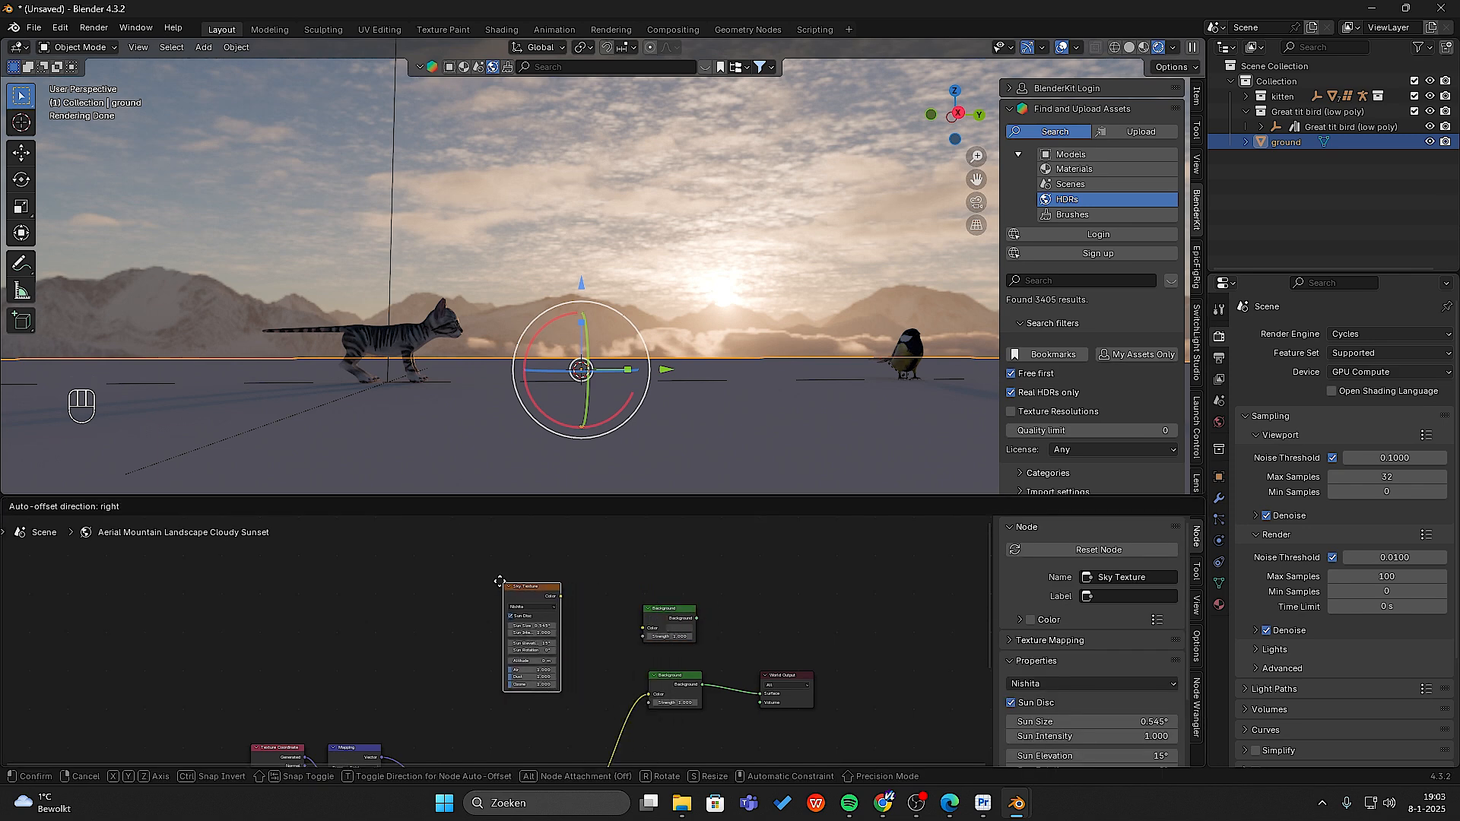
- Add a Nishita Sky Texture node and connect its color to the duplicated Background node
click(481, 578)
scroll(569, 612, up, 3)
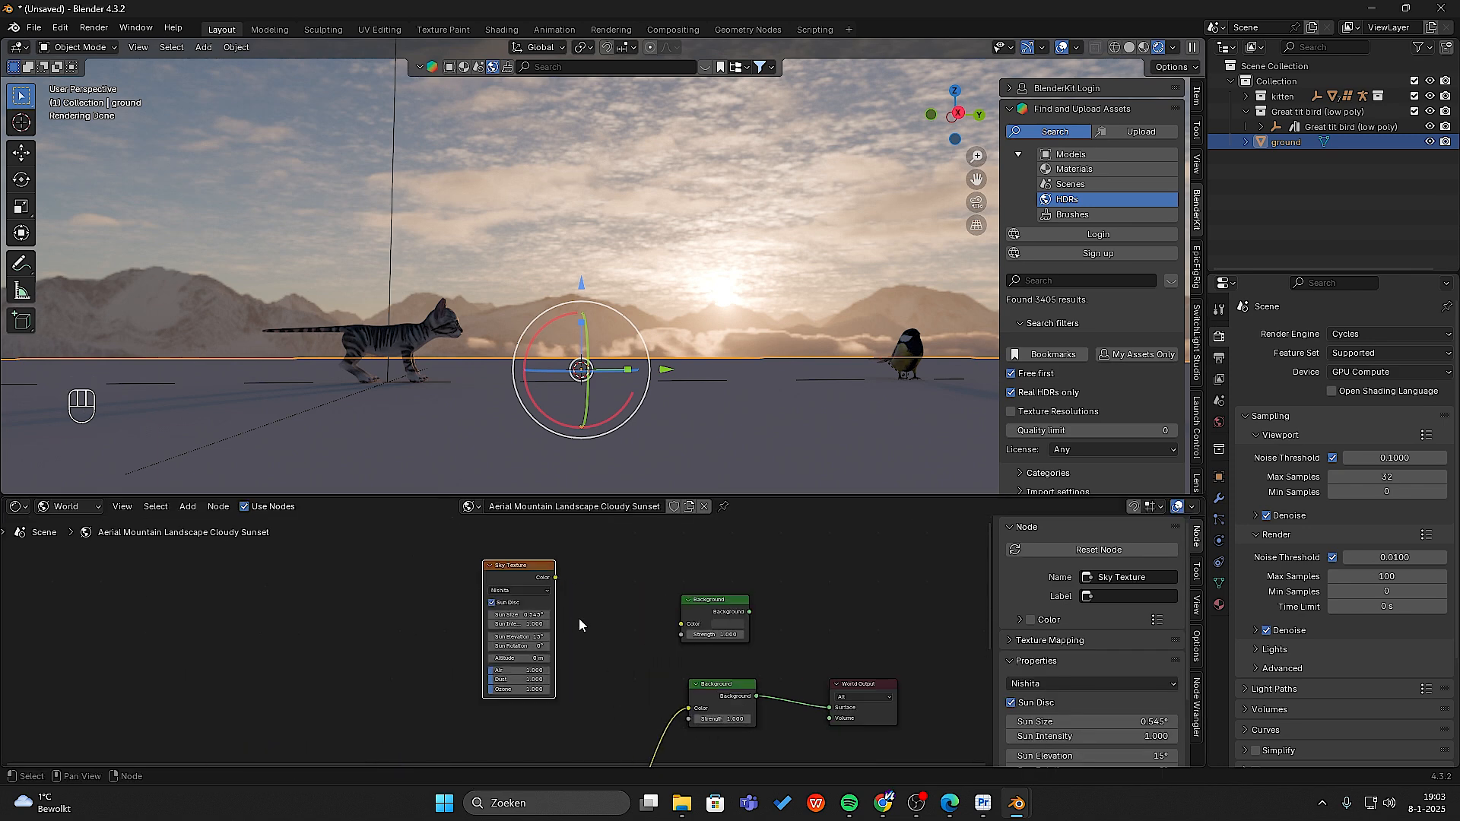
drag(536, 556, 667, 599)
middle_drag(781, 600, 651, 622)
click(651, 622)
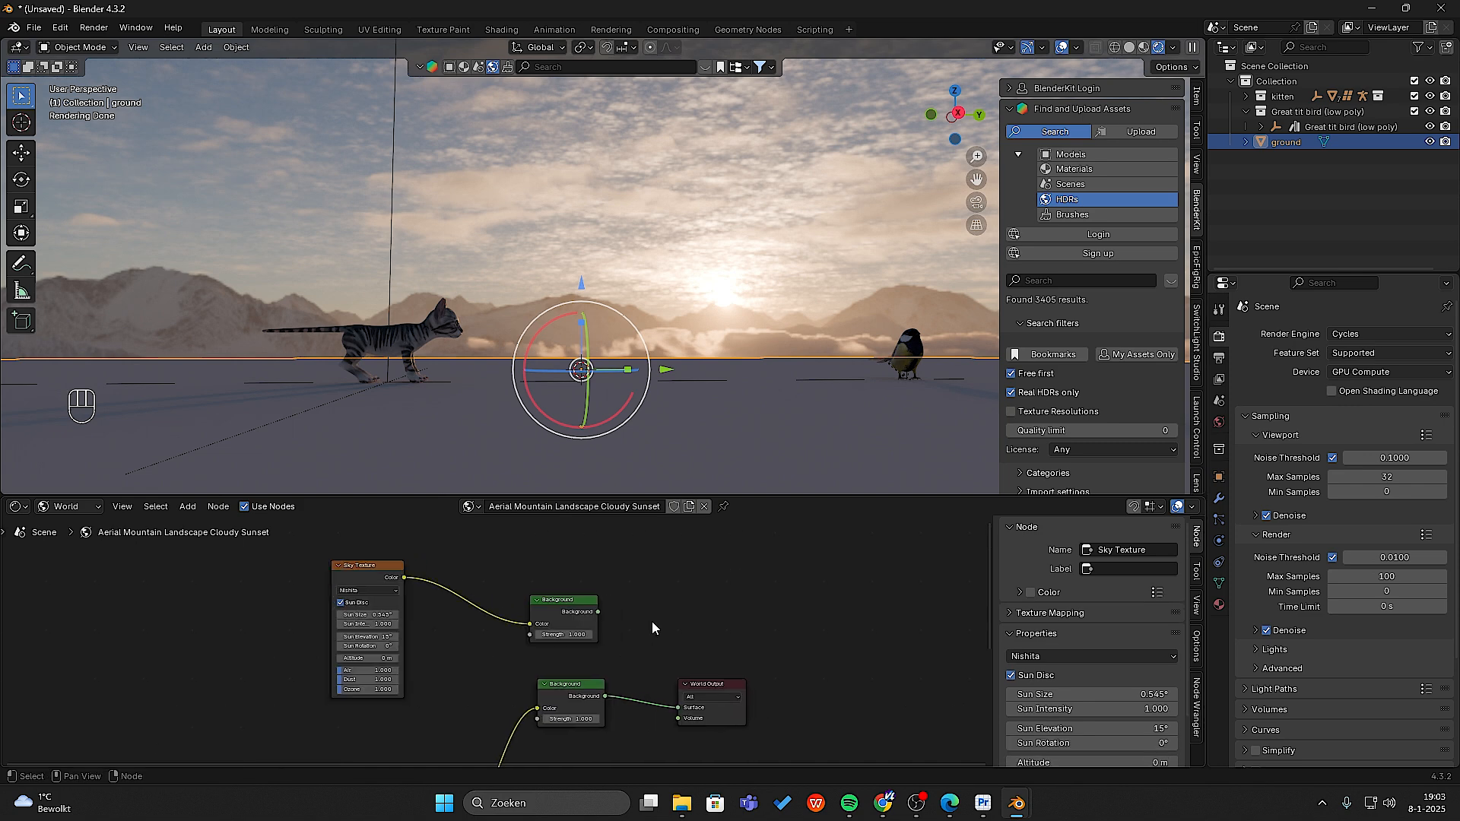
- Add a Mix Shader that combines the sky and HDR Background nodes and connect it to the World Output surface
key(space)
text(s)
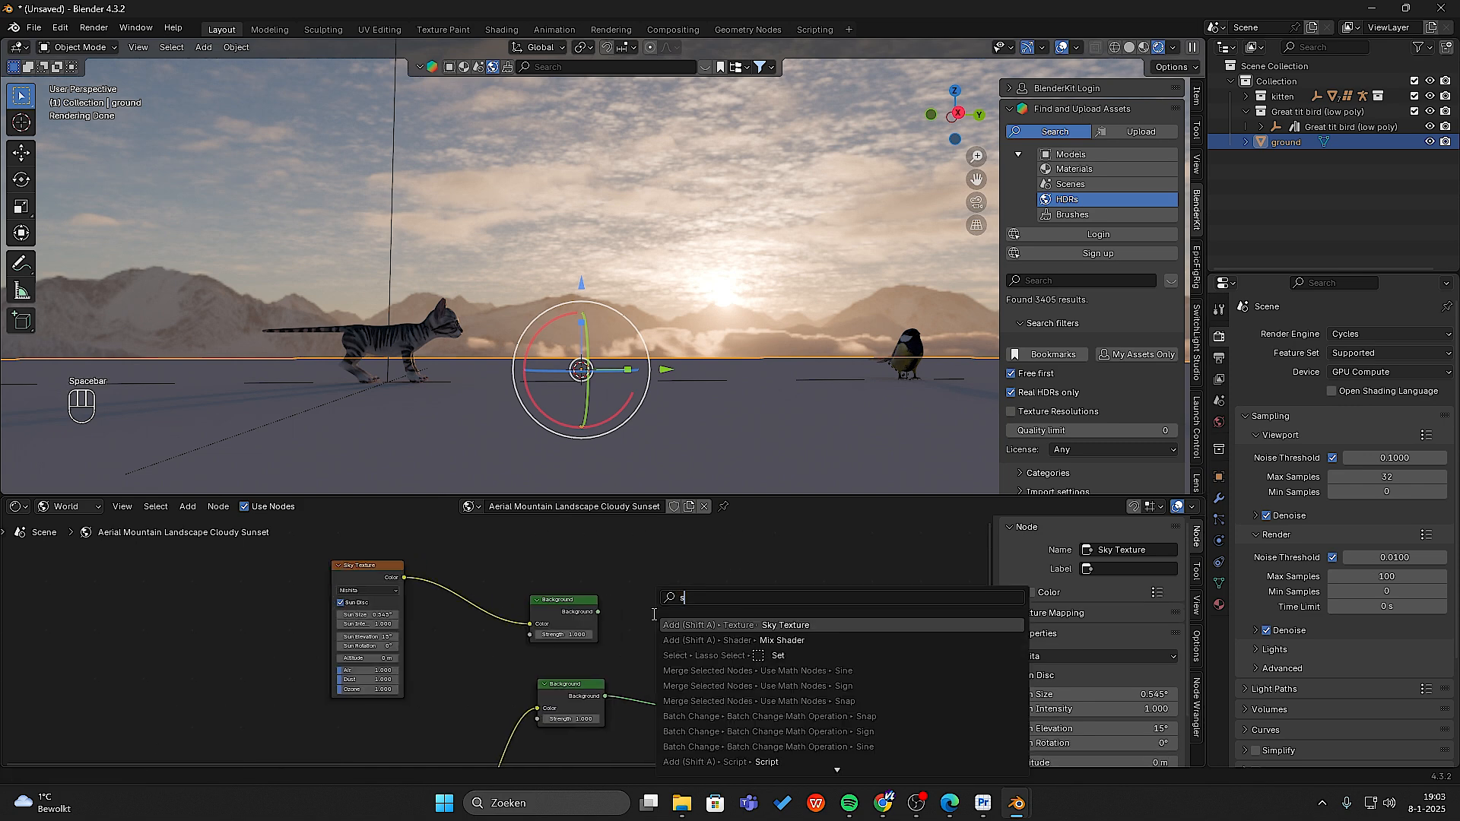
text(hader)
click(710, 640)
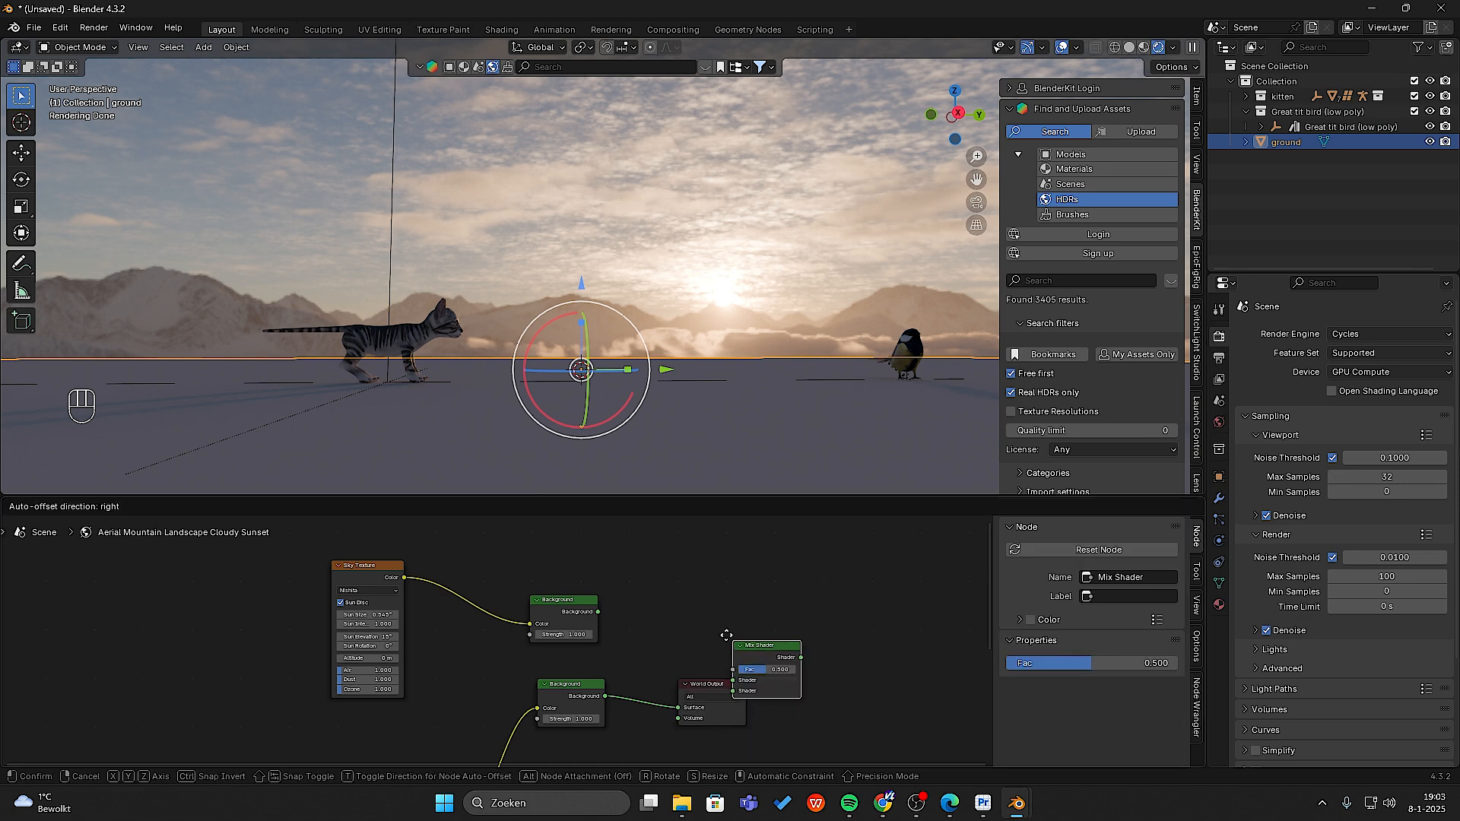
click(594, 611)
drag(597, 611, 634, 632)
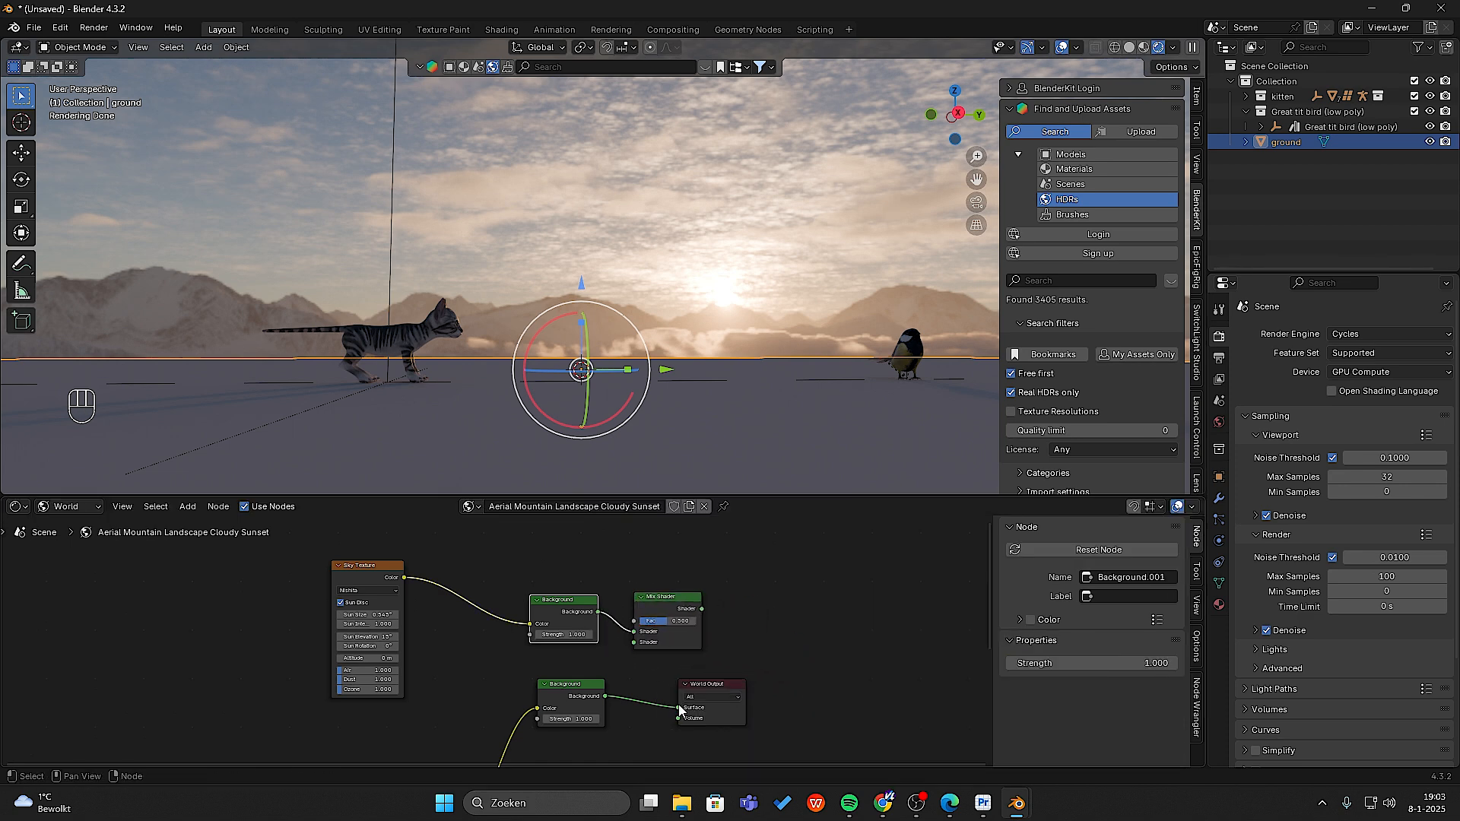
drag(678, 708, 634, 643)
drag(701, 608, 678, 707)
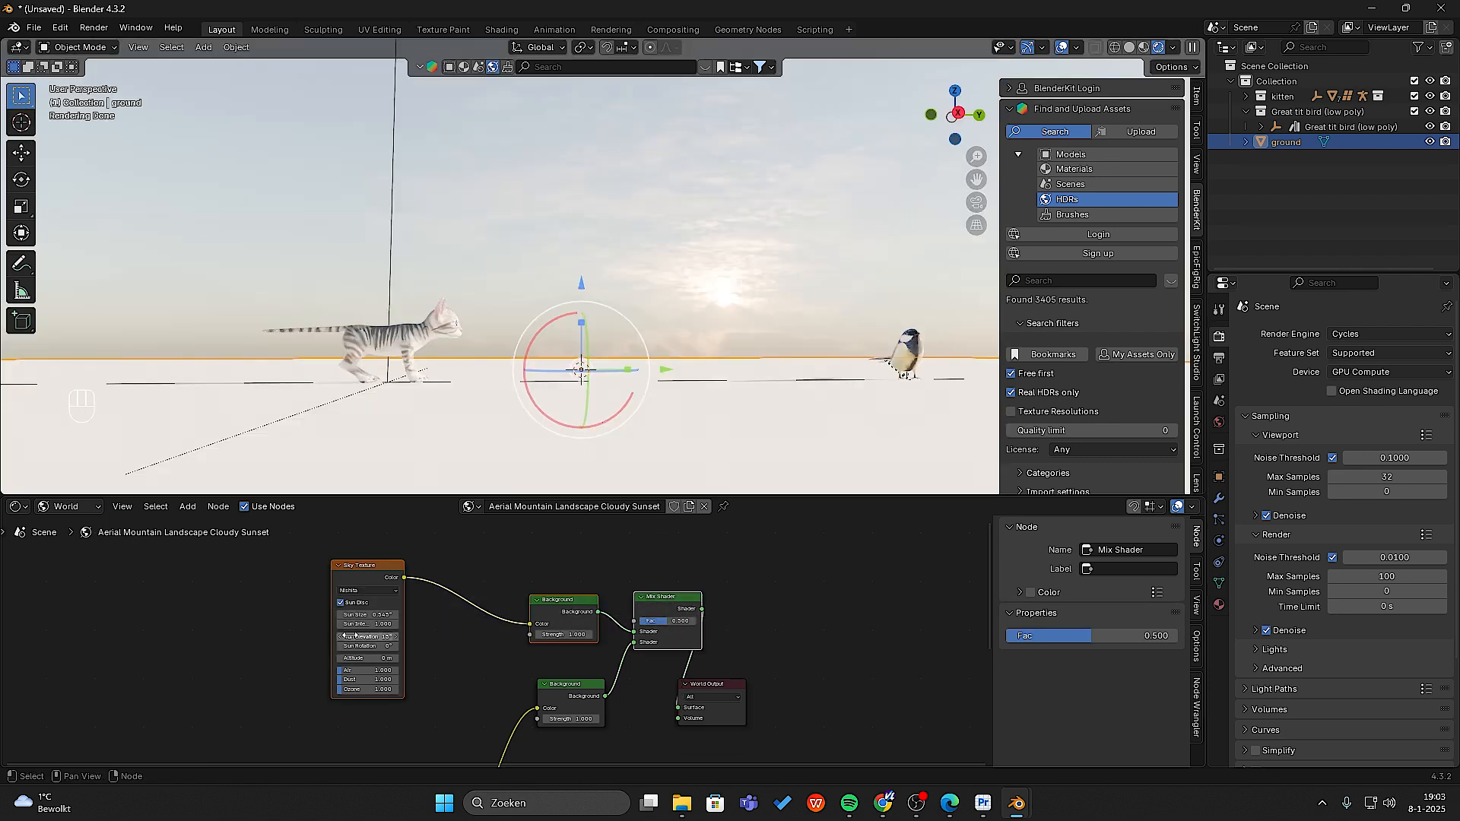
- Move the Sky Texture, its Background node and the Mix Shader clear of the World Output node
drag(651, 601, 561, 566)
click(696, 594)
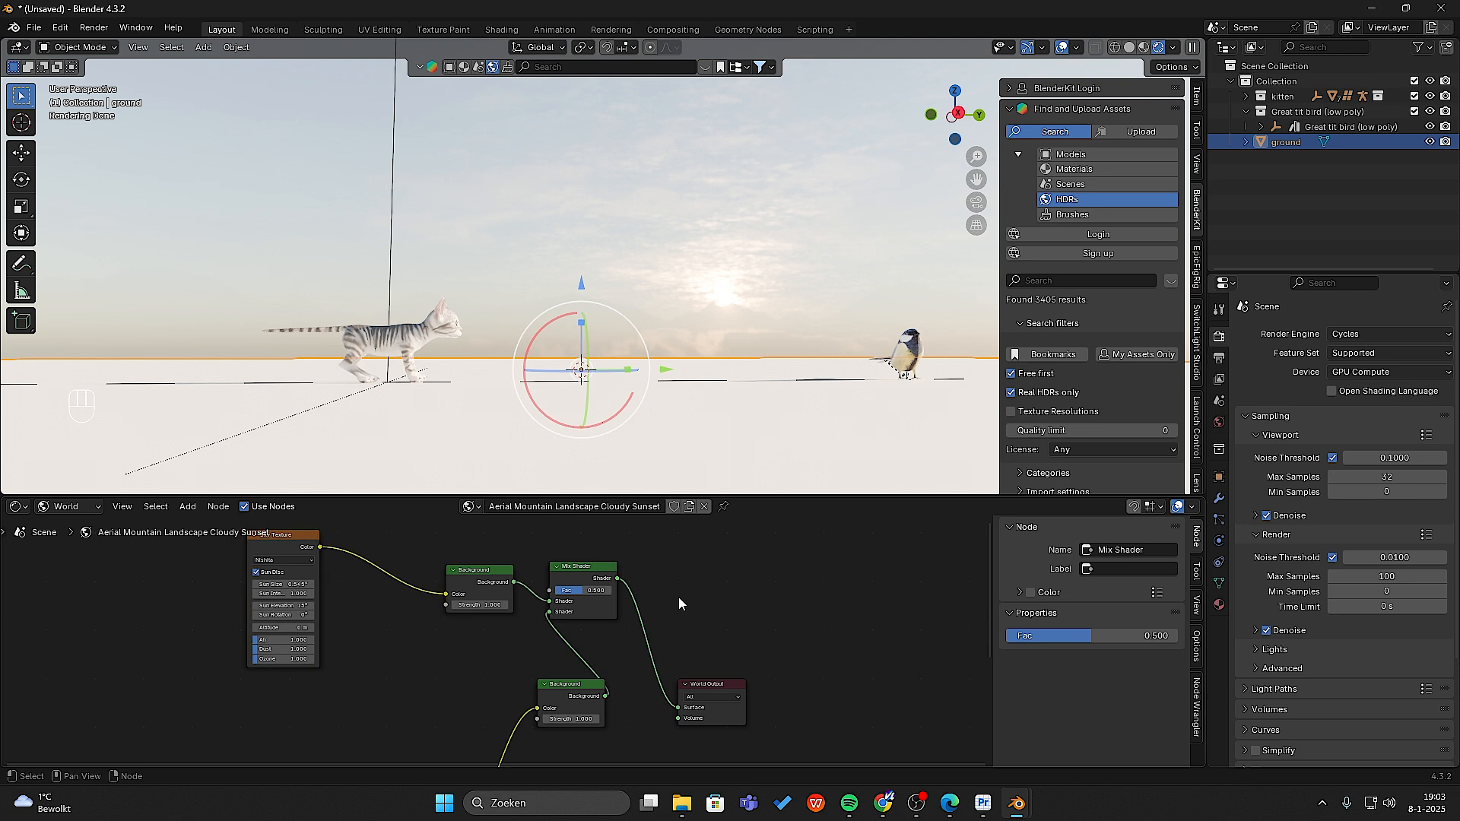
scroll(676, 596, down, 2)
scroll(672, 599, down, 1)
middle_drag(670, 599, 676, 631)
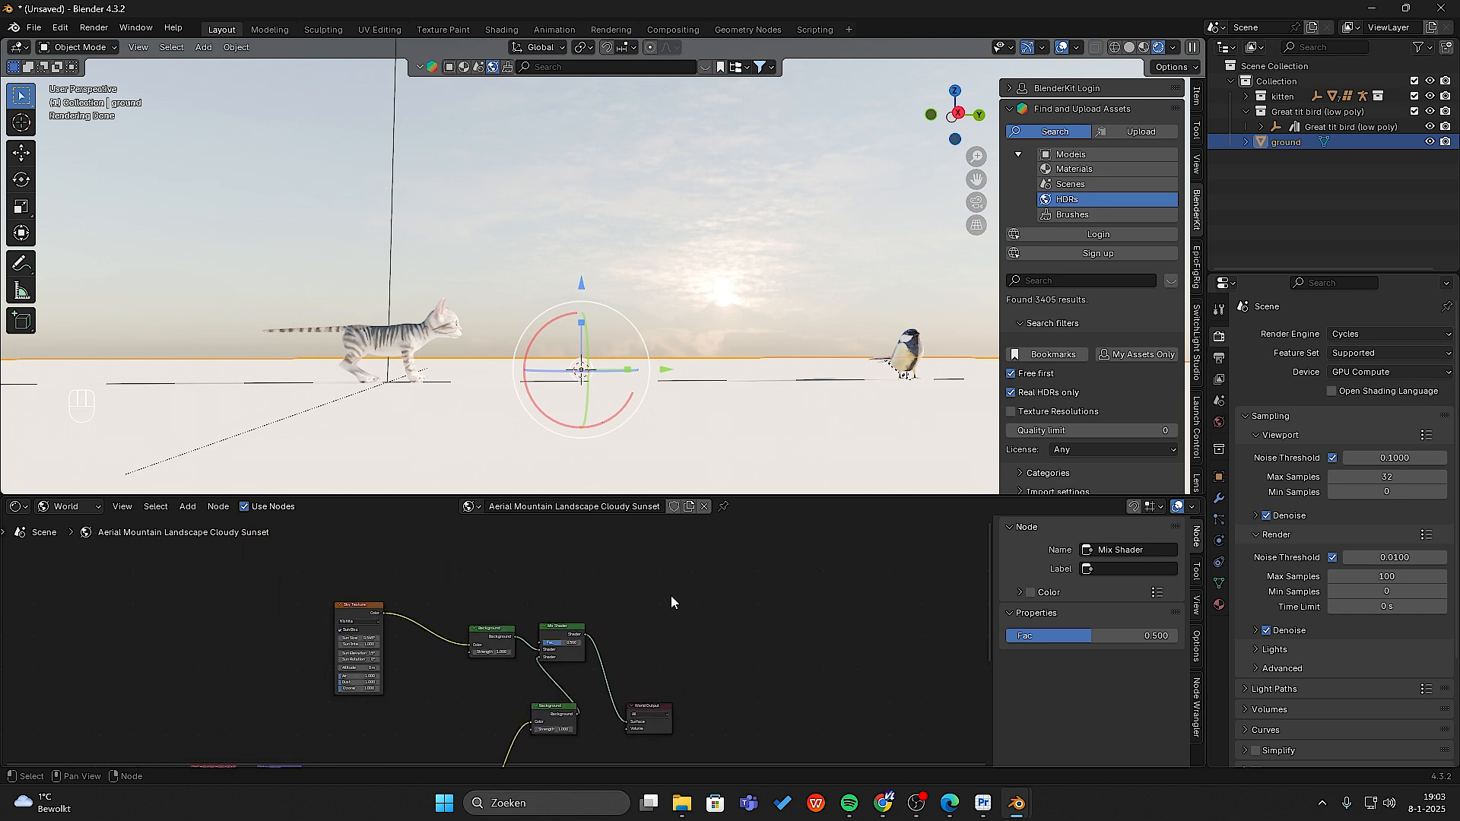
- Add a Light Path node to the world shader and place it above the Mix Shader
key(space)
text(light)
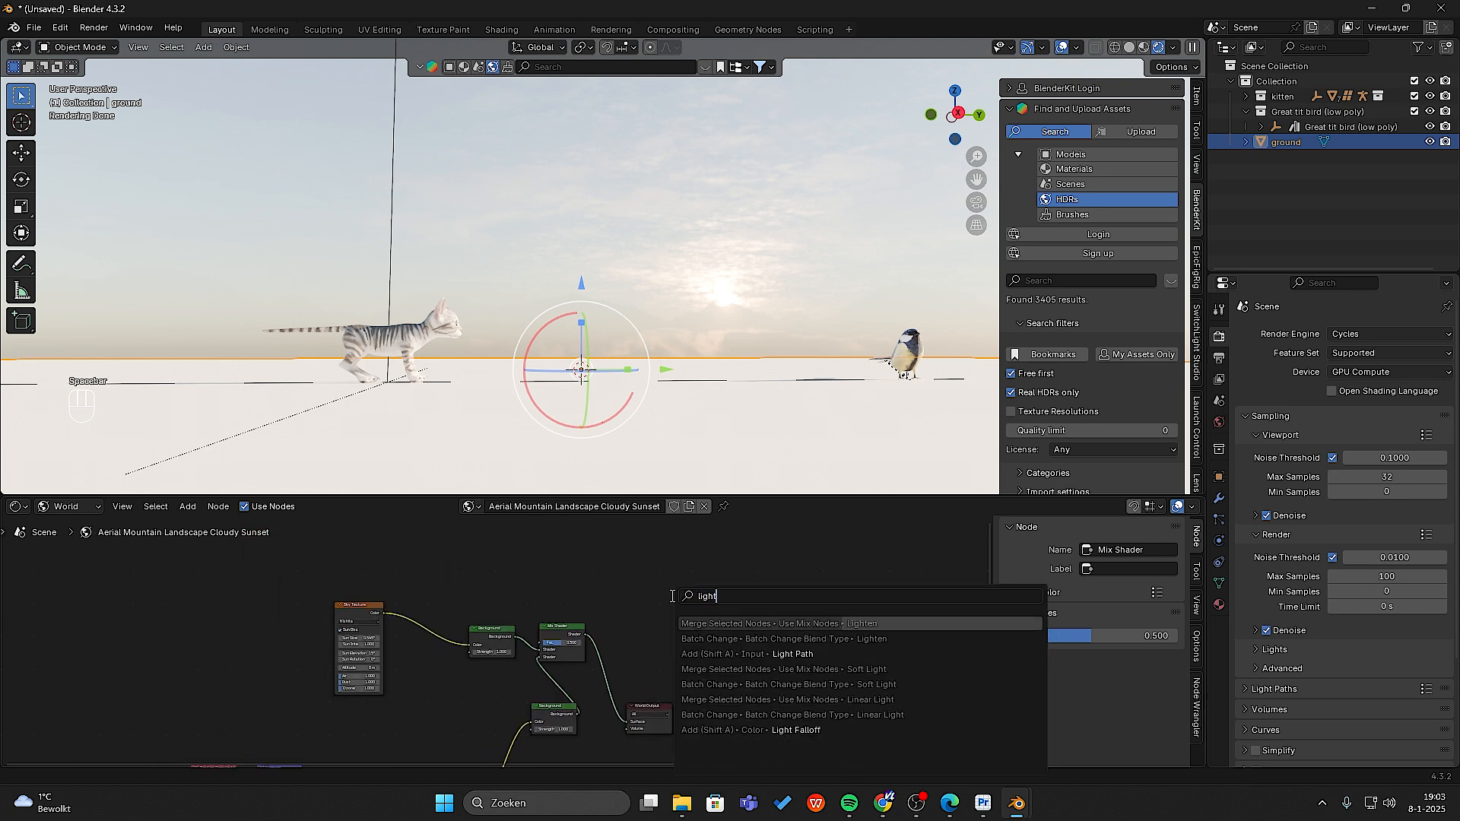
click(790, 654)
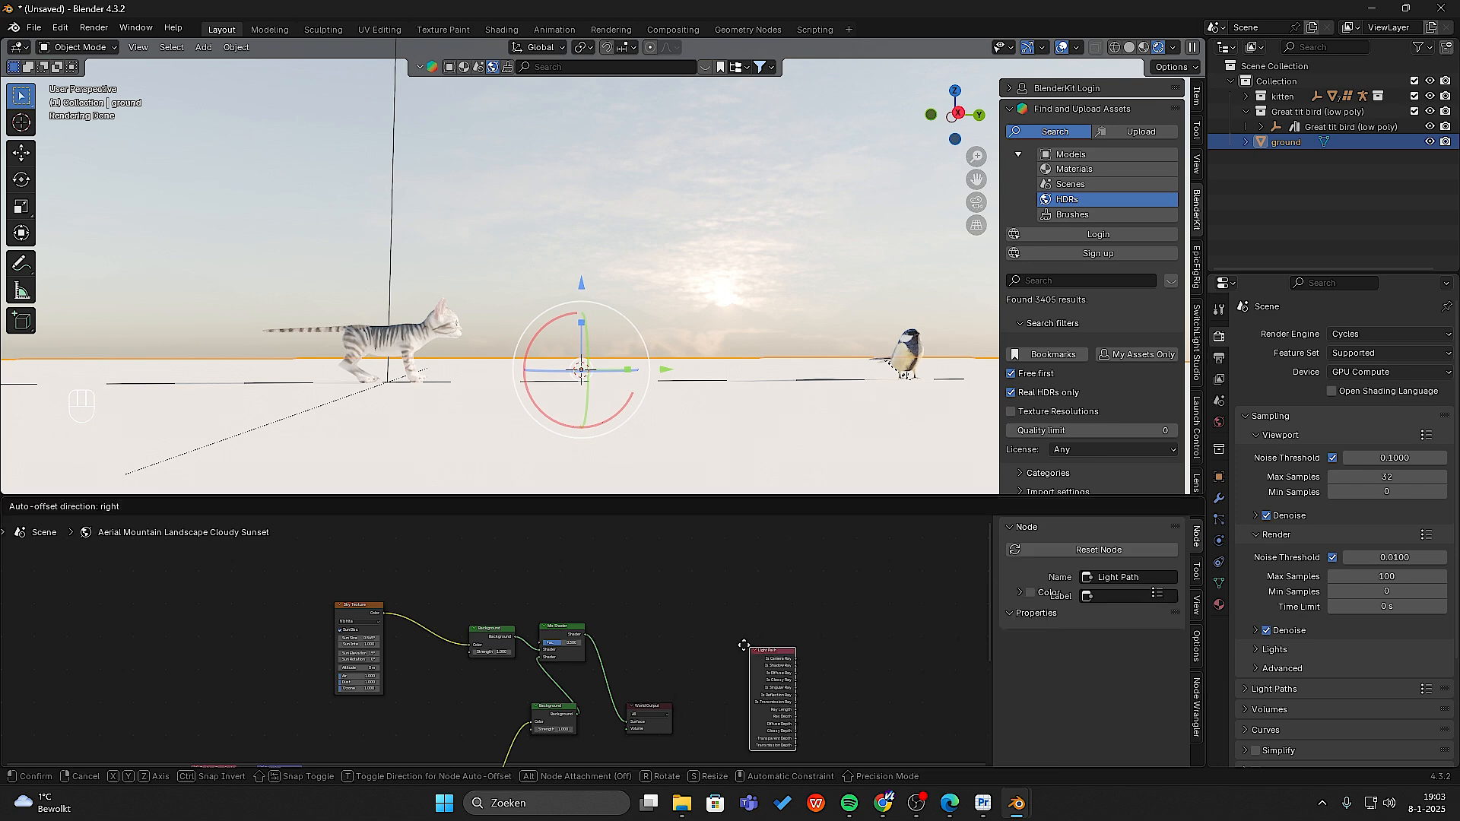
click(655, 557)
drag(655, 558, 540, 740)
click(545, 713)
click(631, 578)
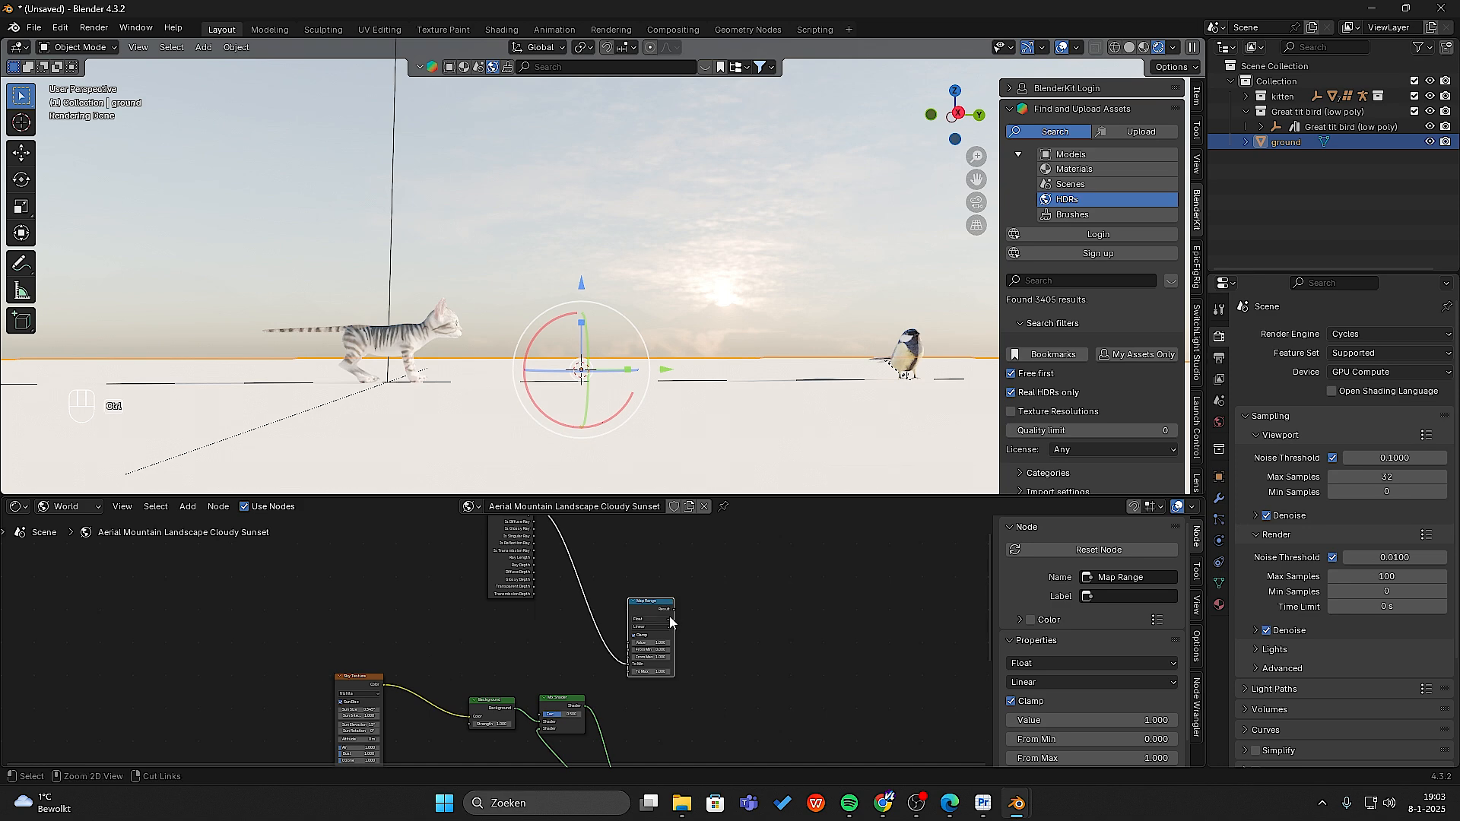
key(ctrl+z)
- Connect the Light Path node's Is Camera Ray output to the Mix Shader's Fac input
scroll(591, 623, up, 1)
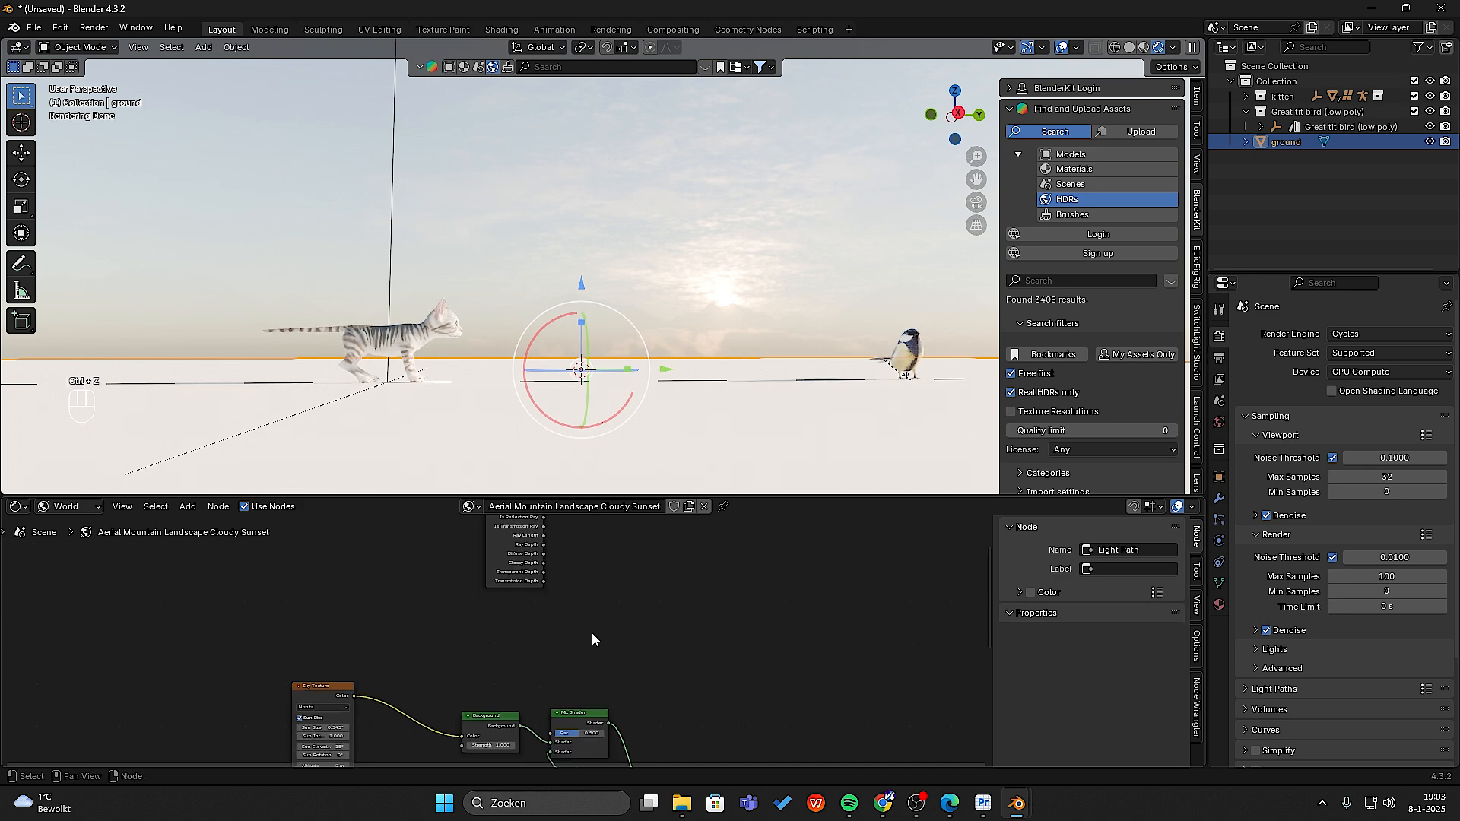
middle_drag(566, 622, 566, 693)
drag(528, 539, 530, 633)
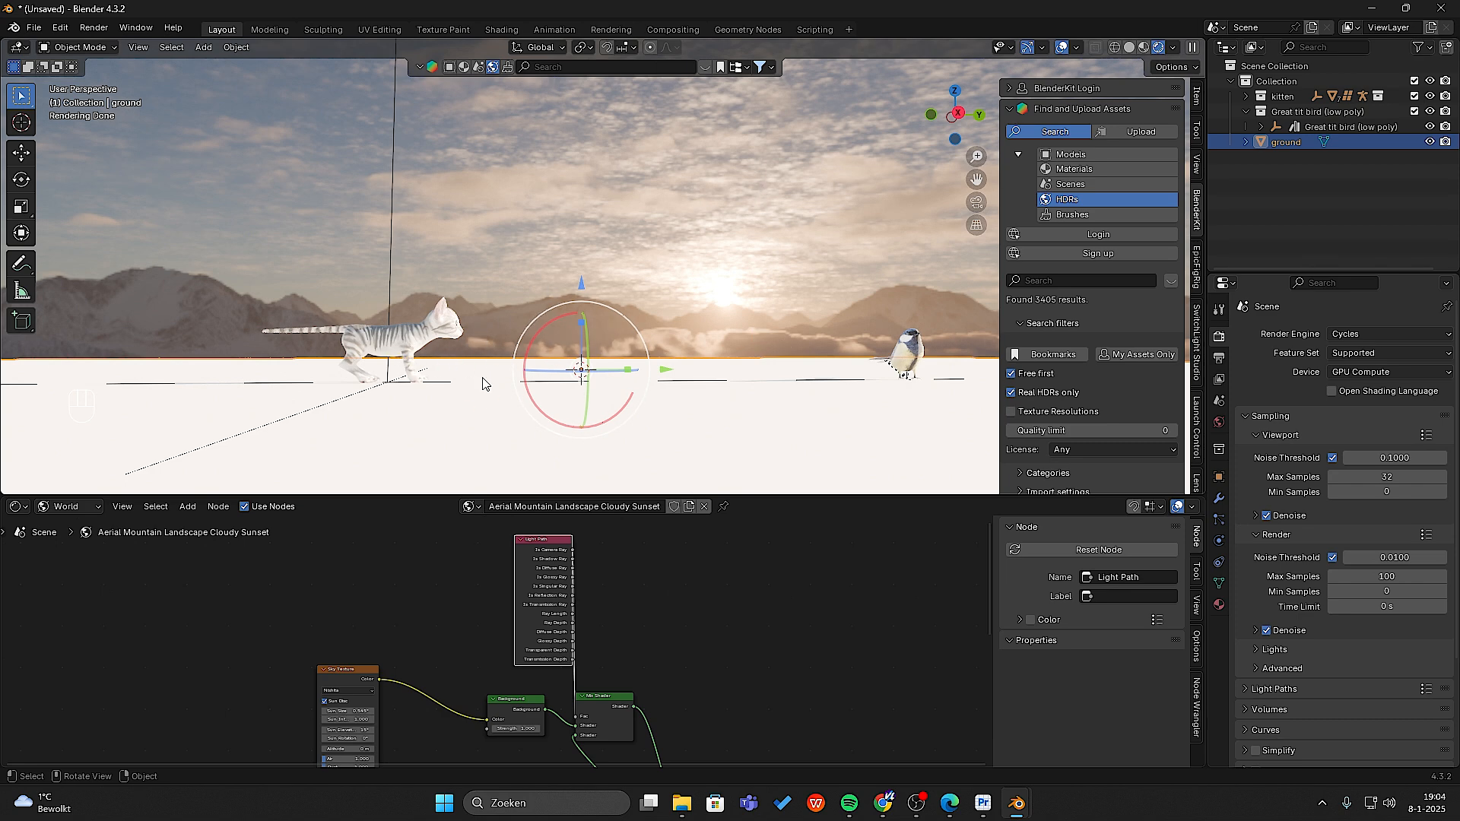
- Set the Sky Texture's sun intensity to 0
scroll(742, 675, down, 1)
middle_drag(746, 672, 767, 617)
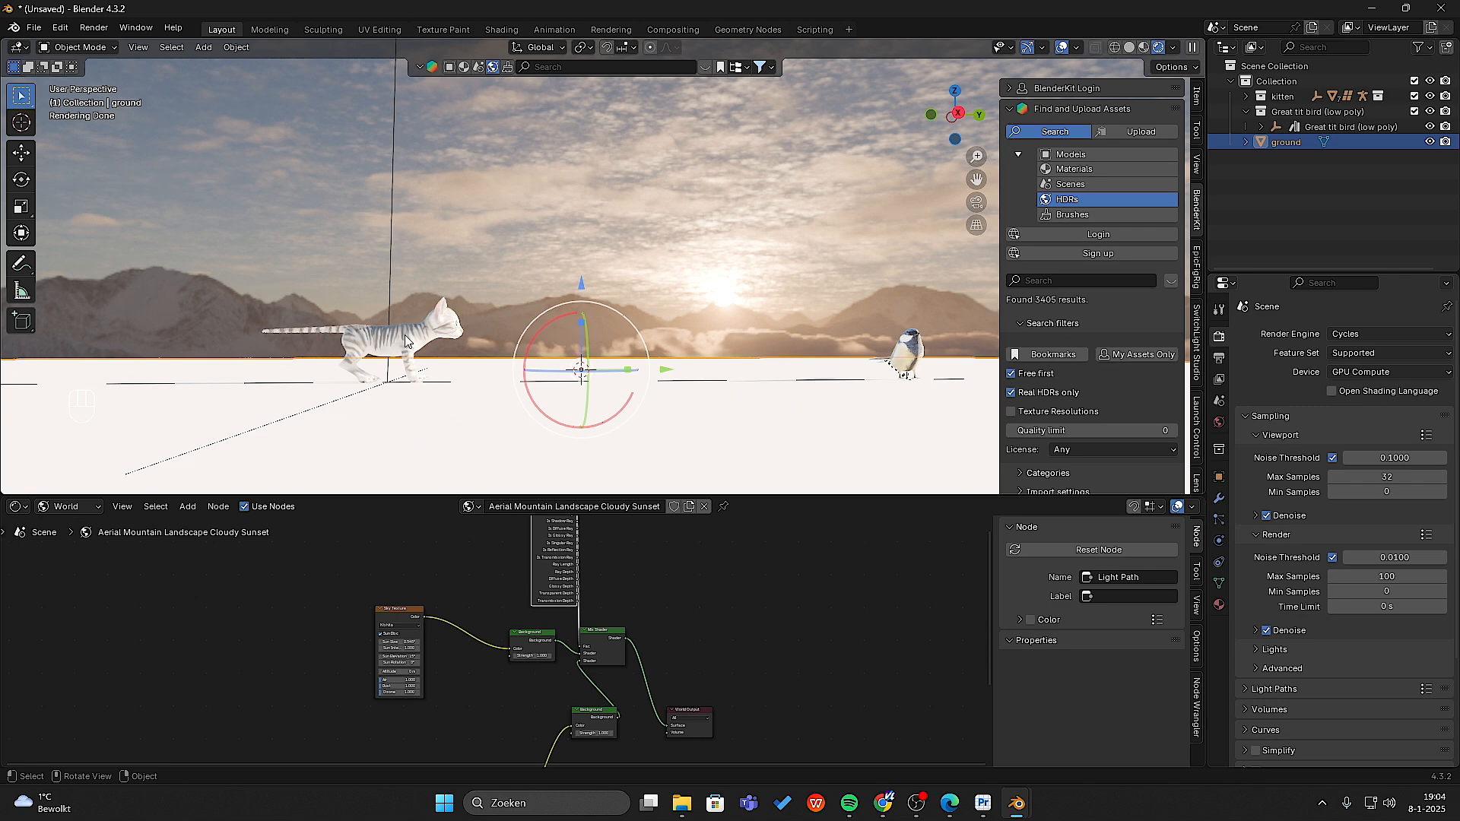
scroll(393, 668, up, 2)
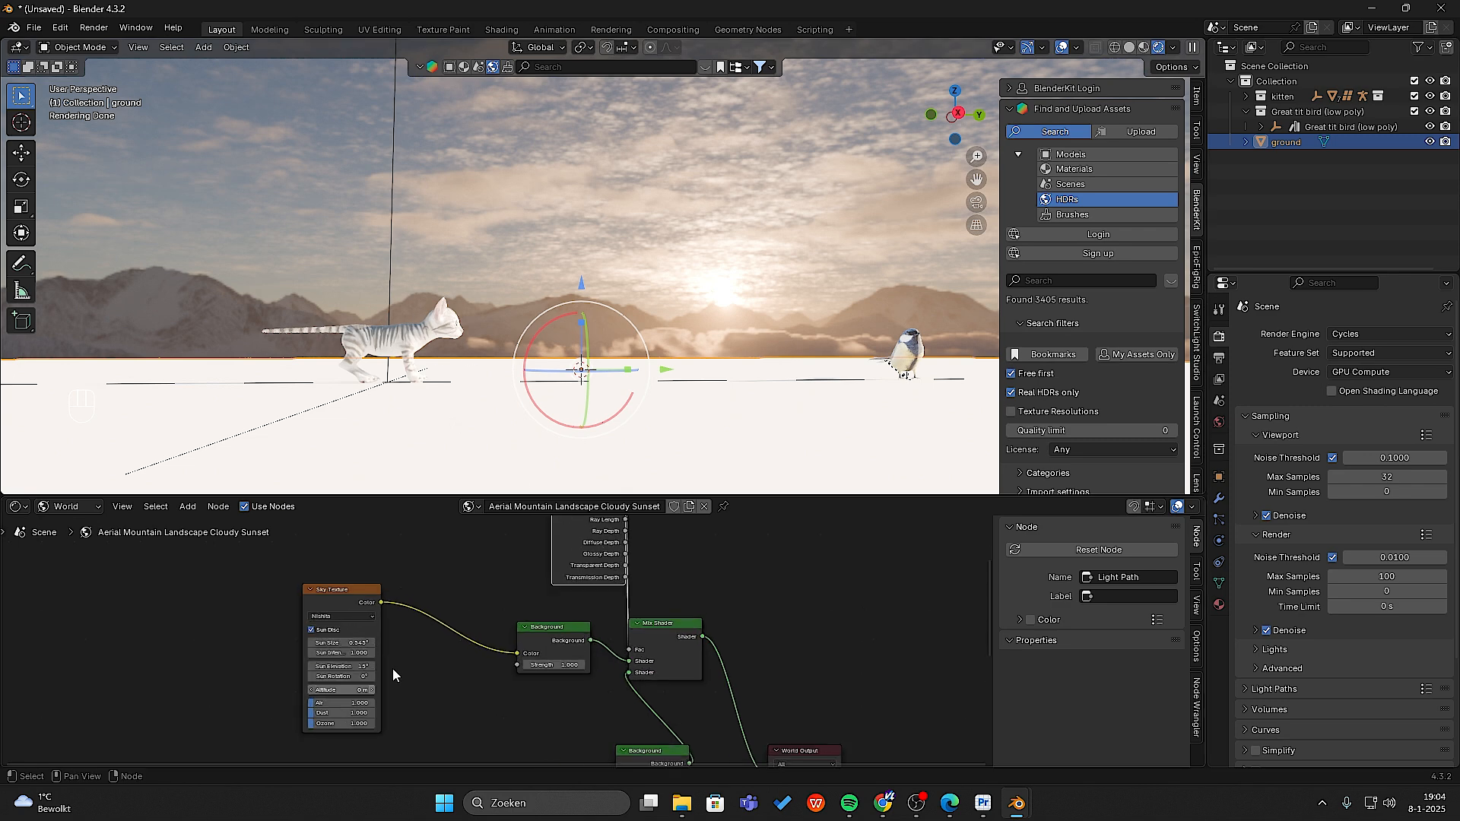
double_click(347, 654)
text(0)
key(Return)
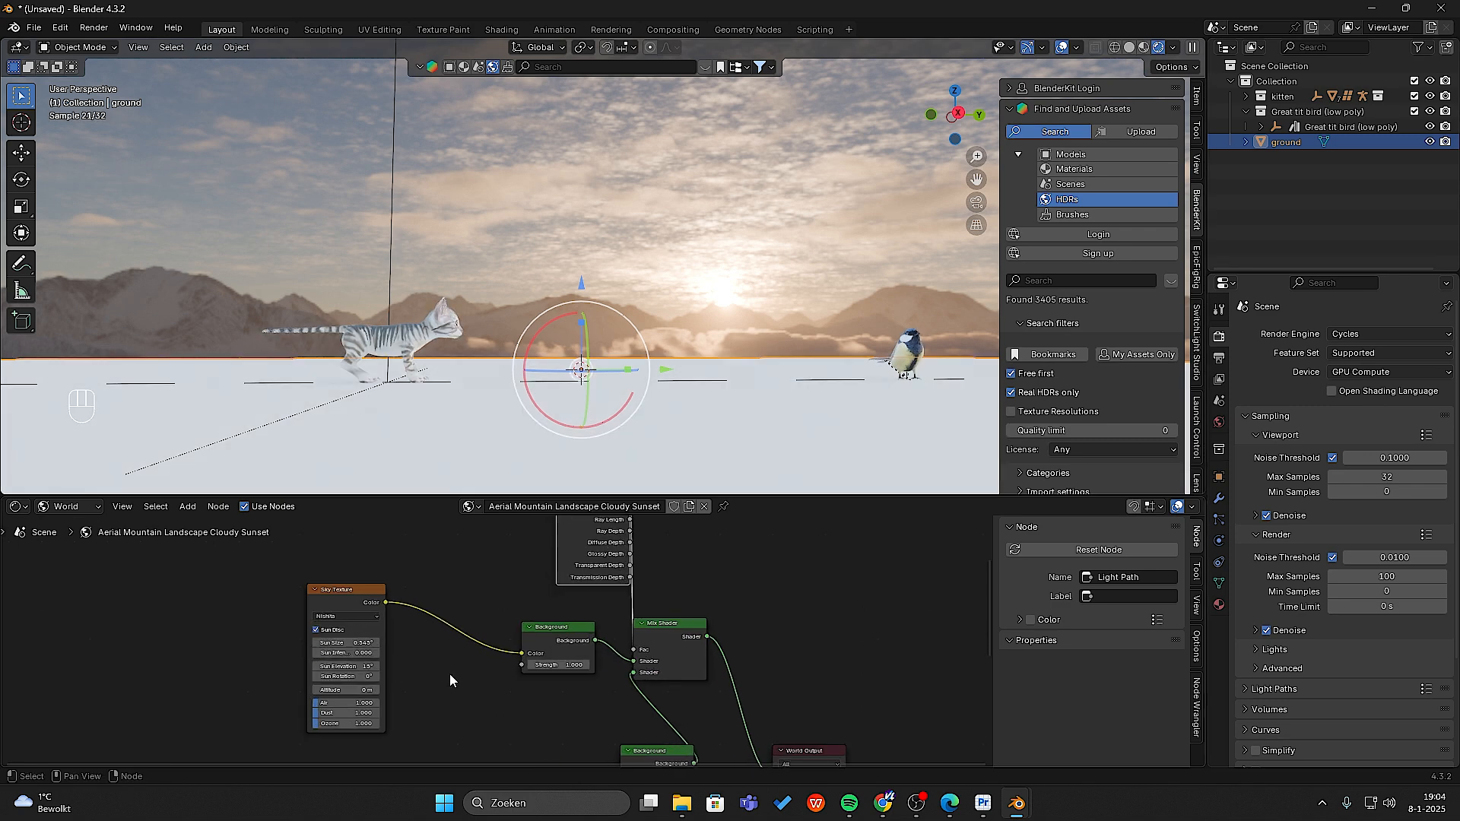
- Set the strength of the Sky Texture's Background node to 0.1
double_click(565, 664)
text(0)
key(Return)
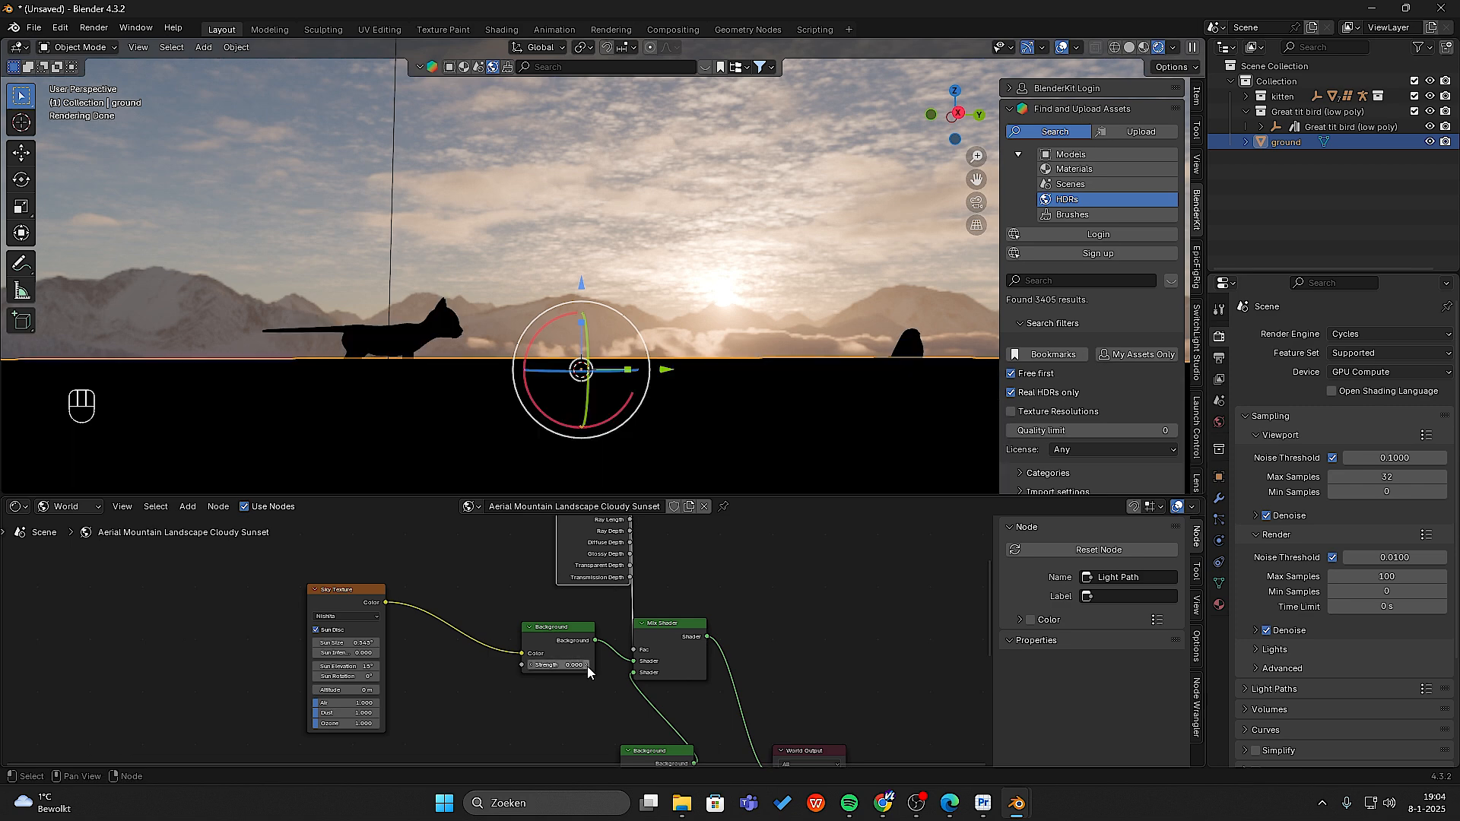
click(587, 666)
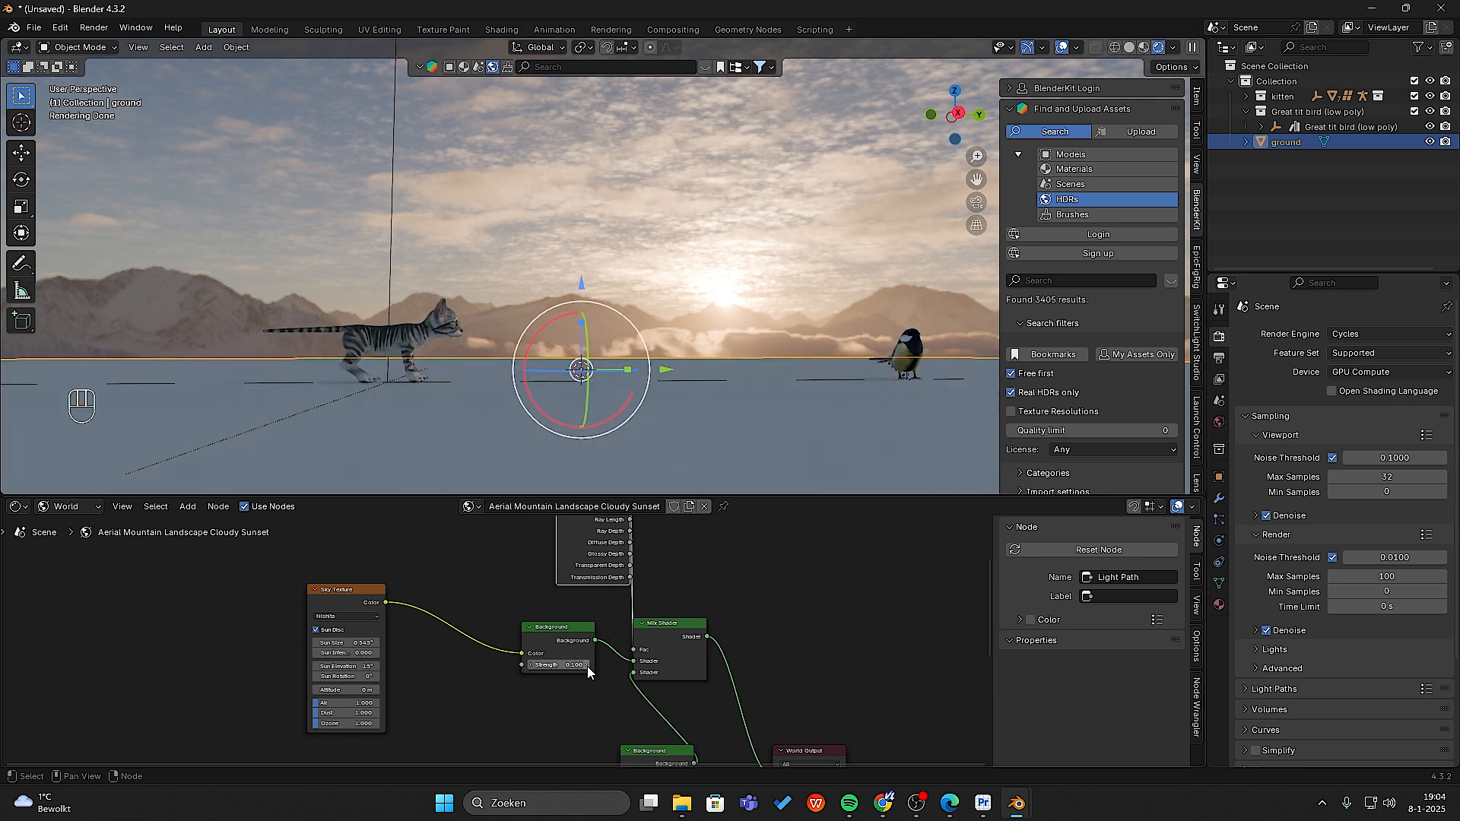
click(587, 666)
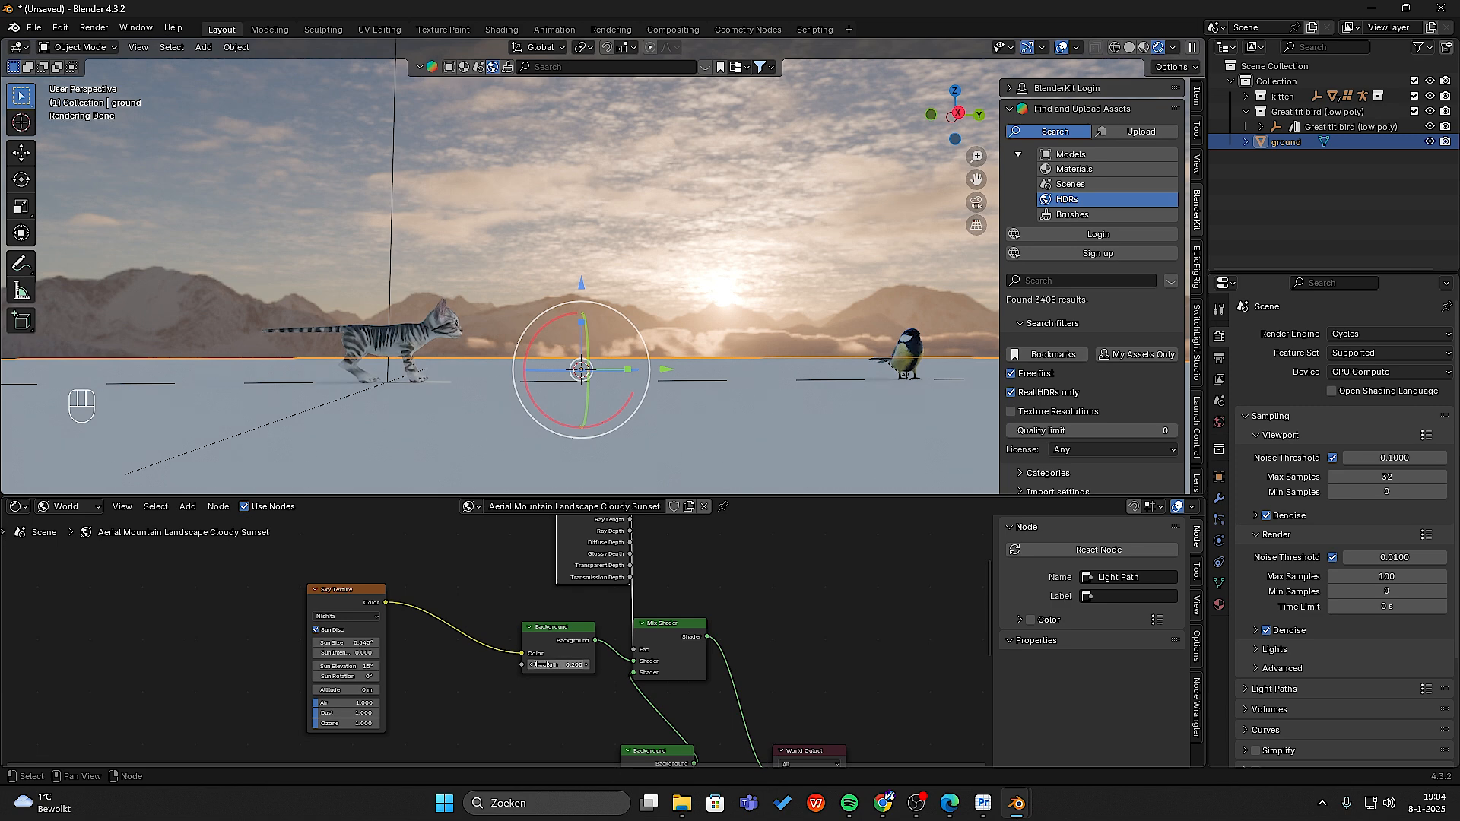
click(531, 664)
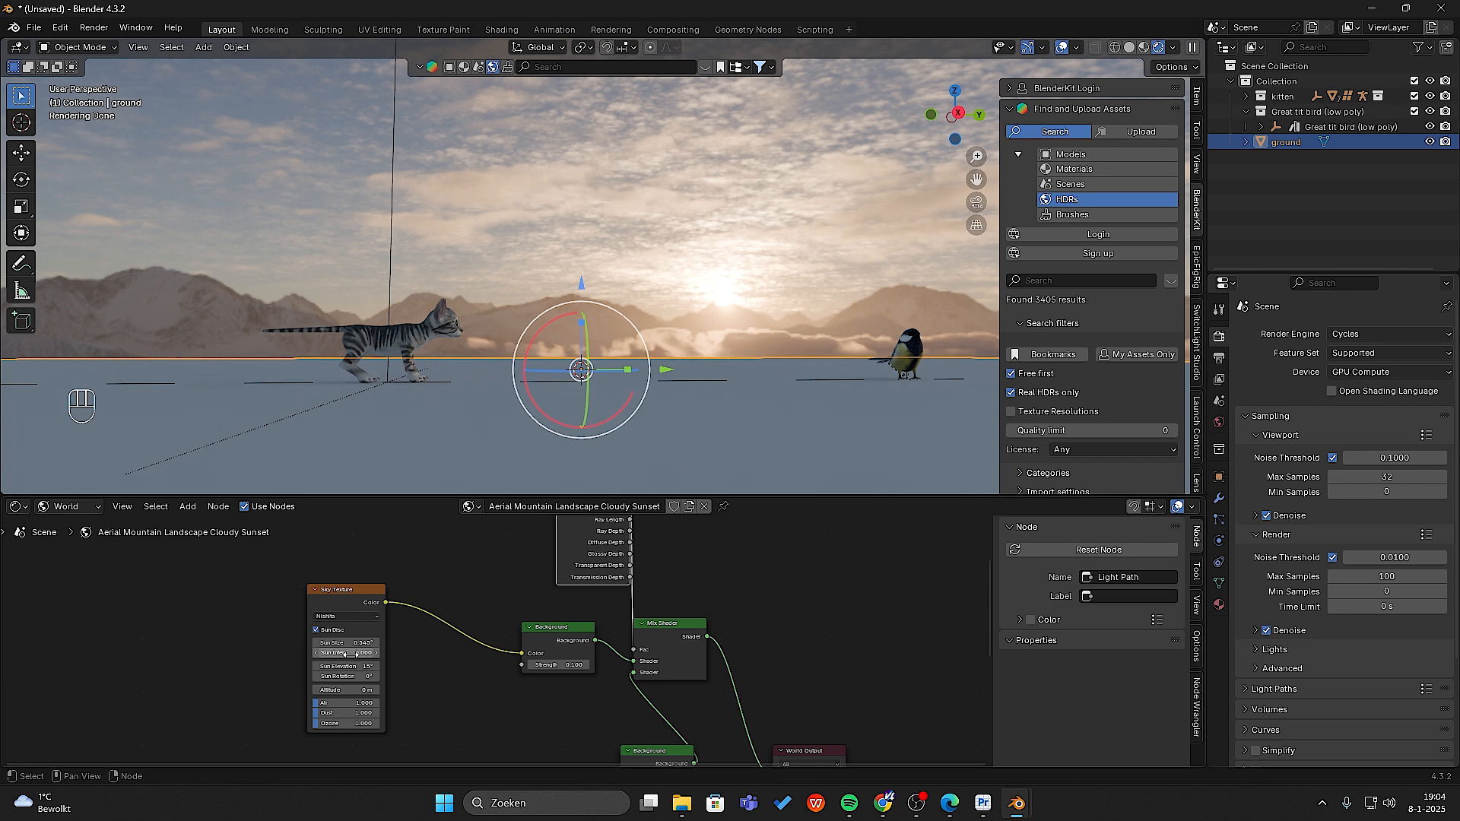
- Raise the Sky Texture's sun intensity and check the shadows of the kitten and bird
mouse_move(350, 653)
mouse_down()
mouse_move(390, 653)
mouse_move(366, 653)
mouse_up()
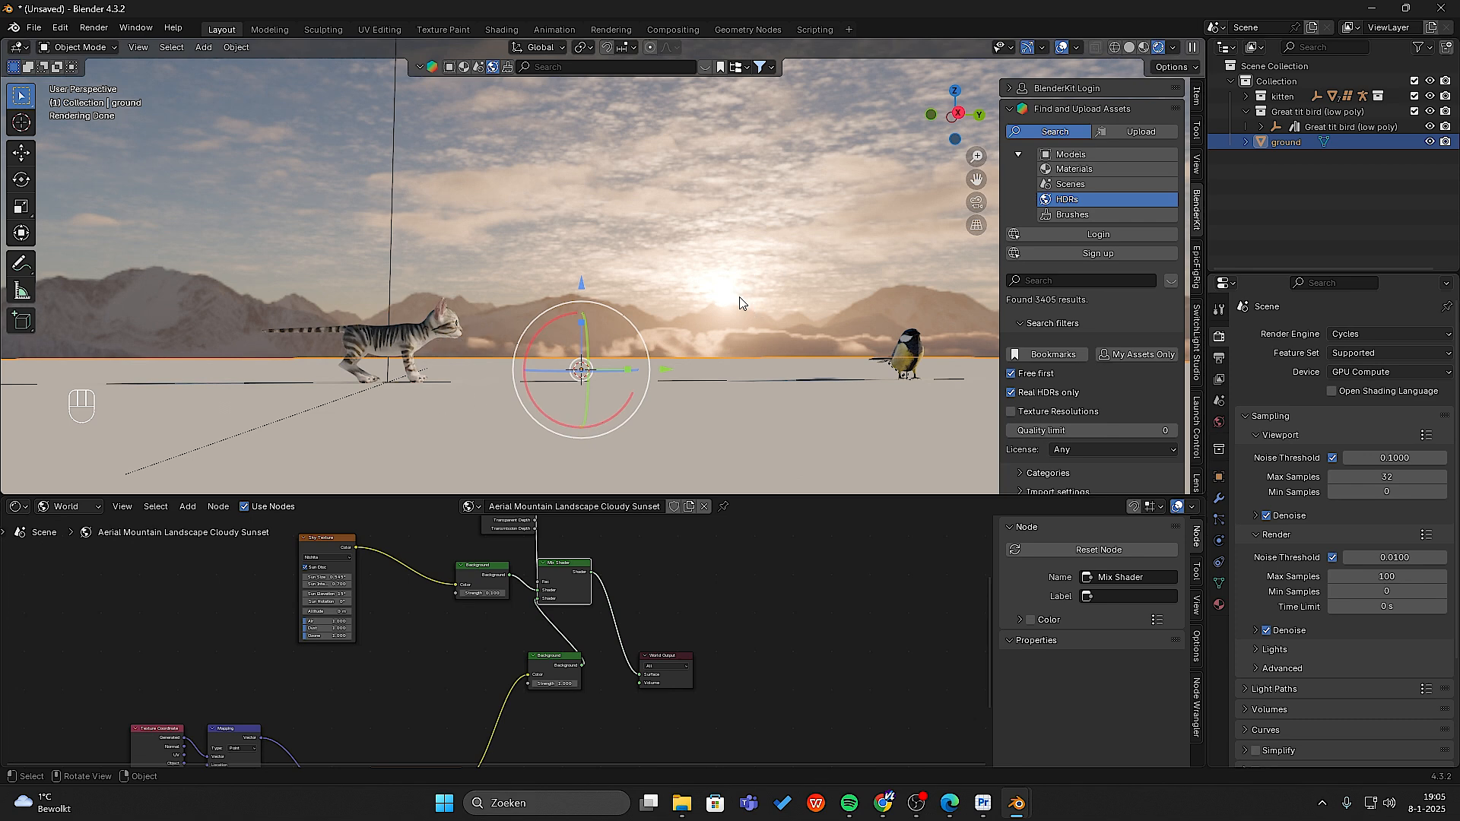
mouse_move(785, 300)
middle_down()
mouse_move(798, 286)
mouse_move(757, 301)
middle_up()
middle_drag(758, 301, 755, 299)
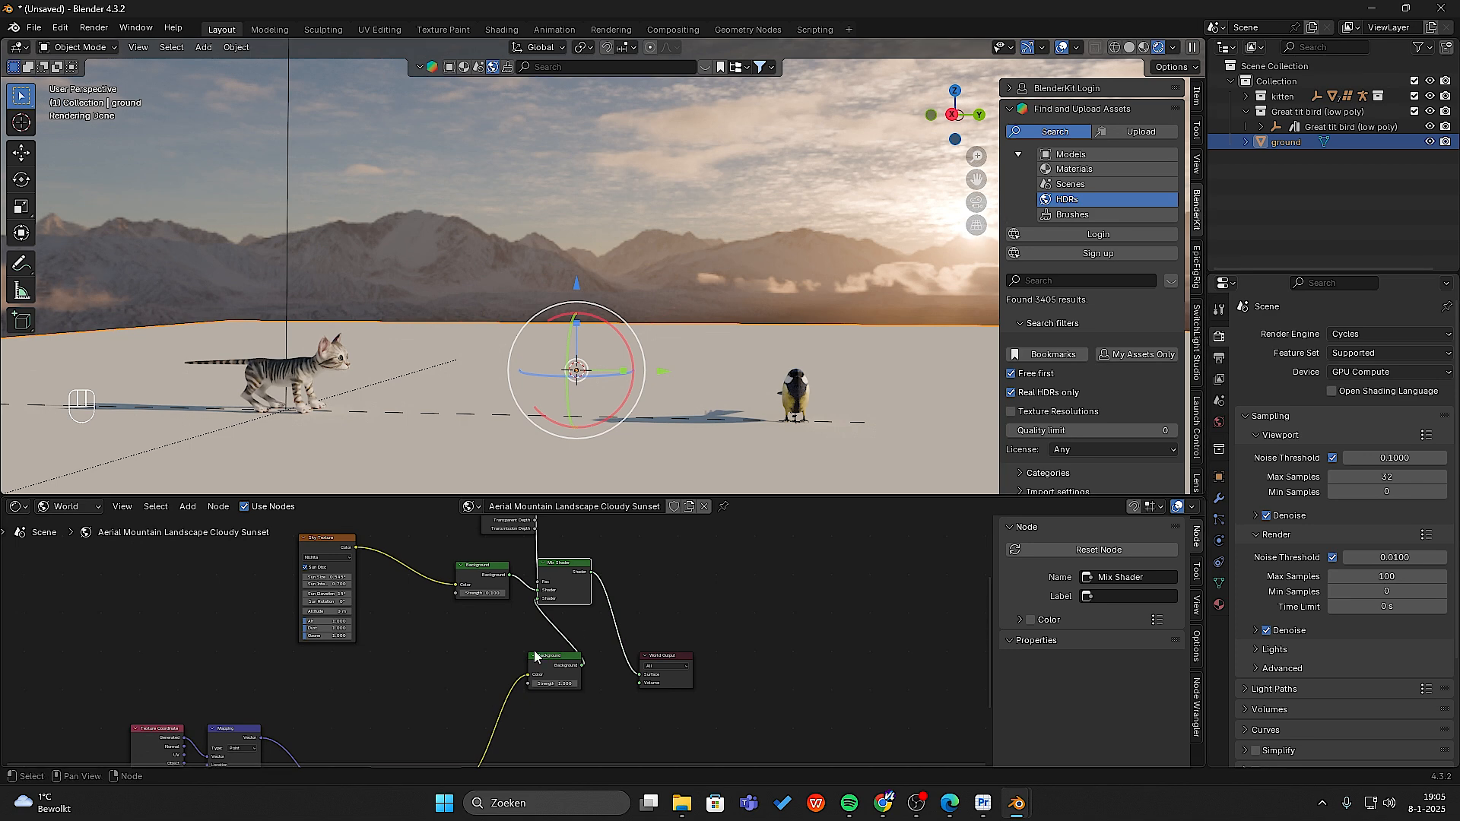
- Preview the sky Background directly through the World Output and adjust the sun's elevation and rotation to match the low sun in the HDR
scroll(534, 649, up, 2)
mouse_move(676, 682)
mouse_down()
mouse_move(654, 673)
mouse_move(635, 599)
mouse_move(473, 587)
mouse_move(541, 600)
mouse_move(695, 681)
mouse_move(677, 683)
mouse_up()
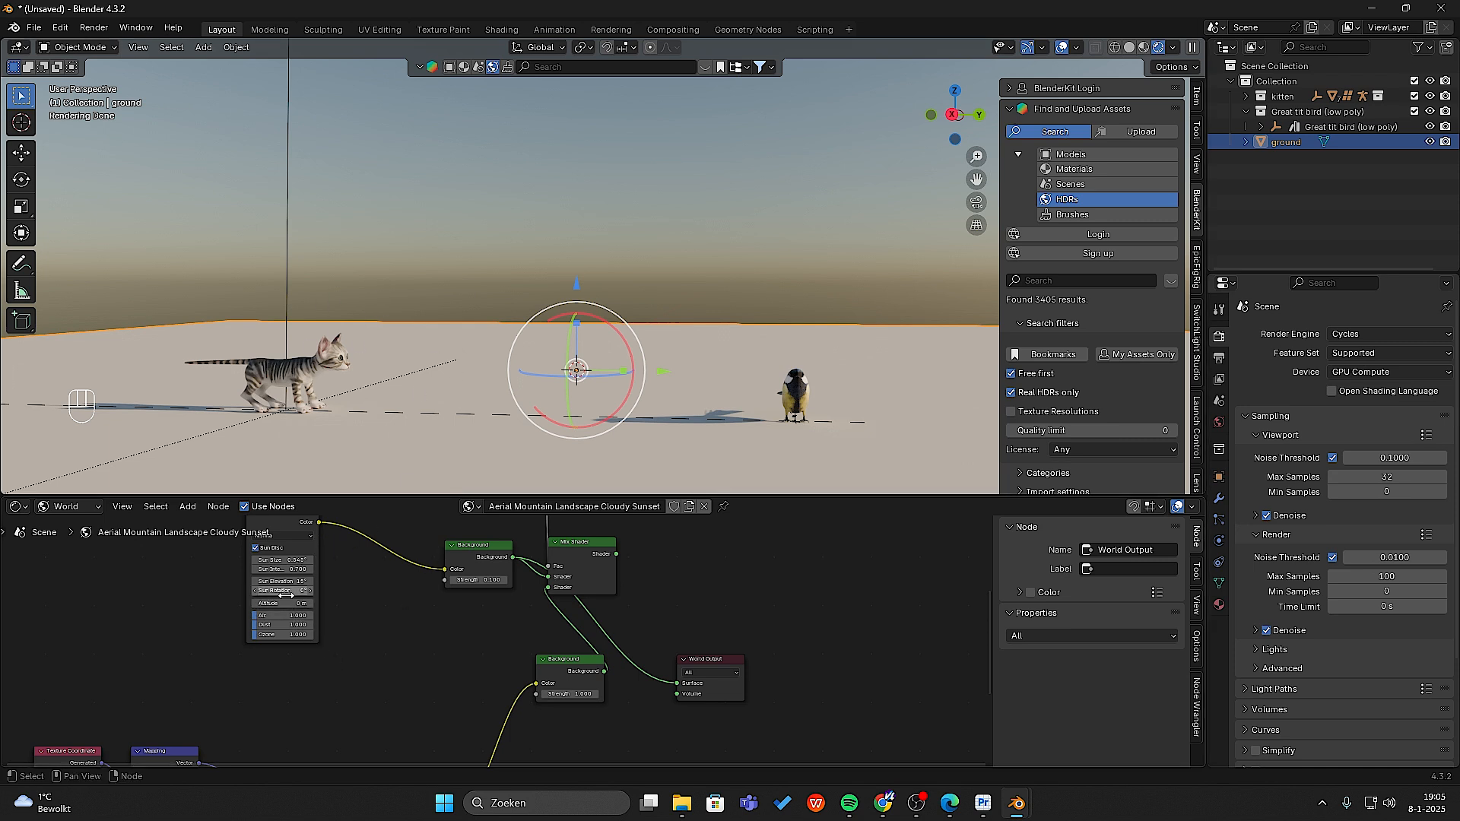
mouse_move(285, 595)
mouse_down()
mouse_move(423, 594)
mouse_move(257, 581)
mouse_move(293, 580)
mouse_move(266, 592)
mouse_up()
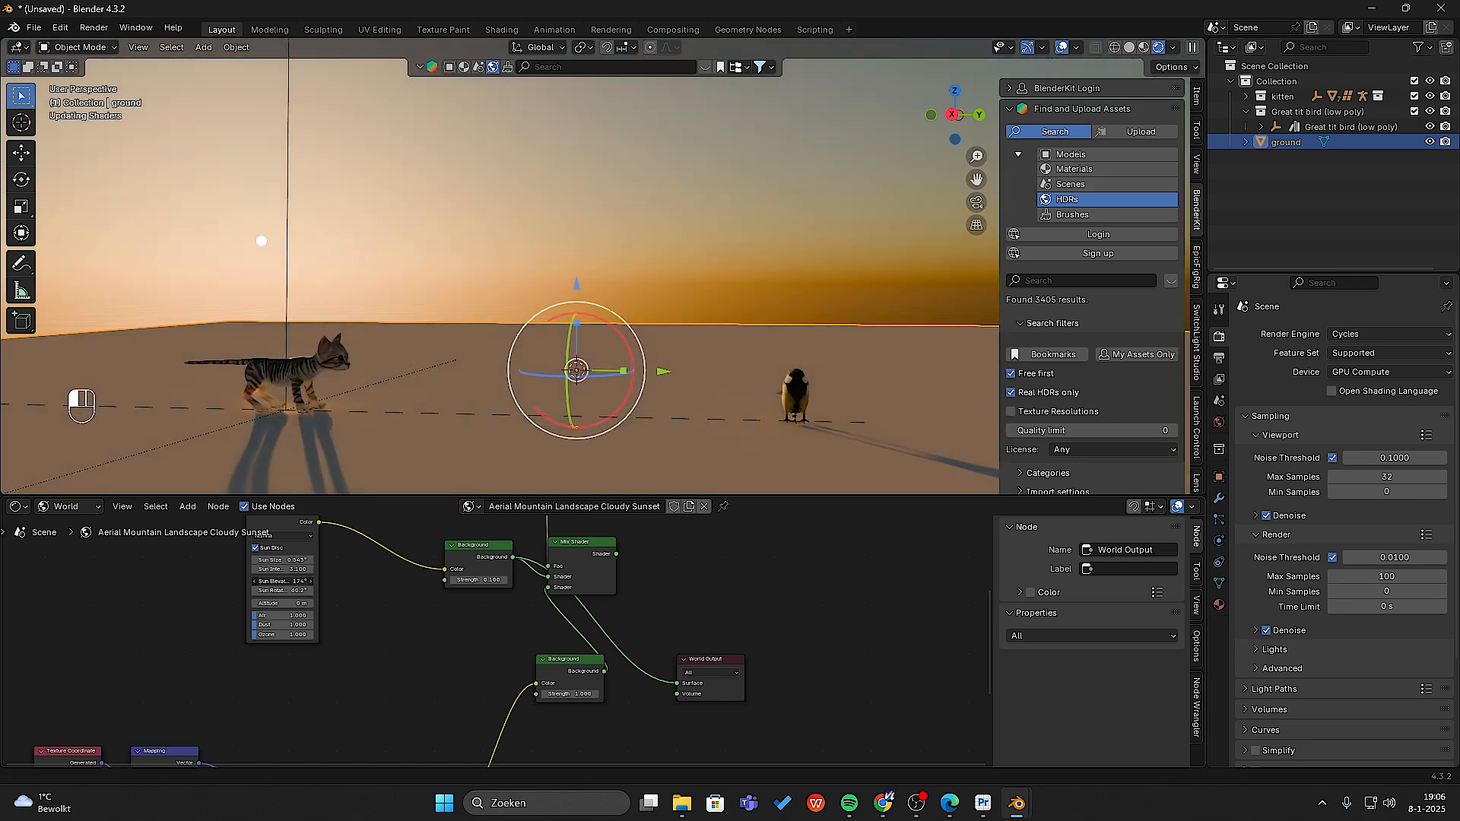
mouse_move(289, 580)
mouse_down()
mouse_move(325, 590)
mouse_move(288, 582)
mouse_up()
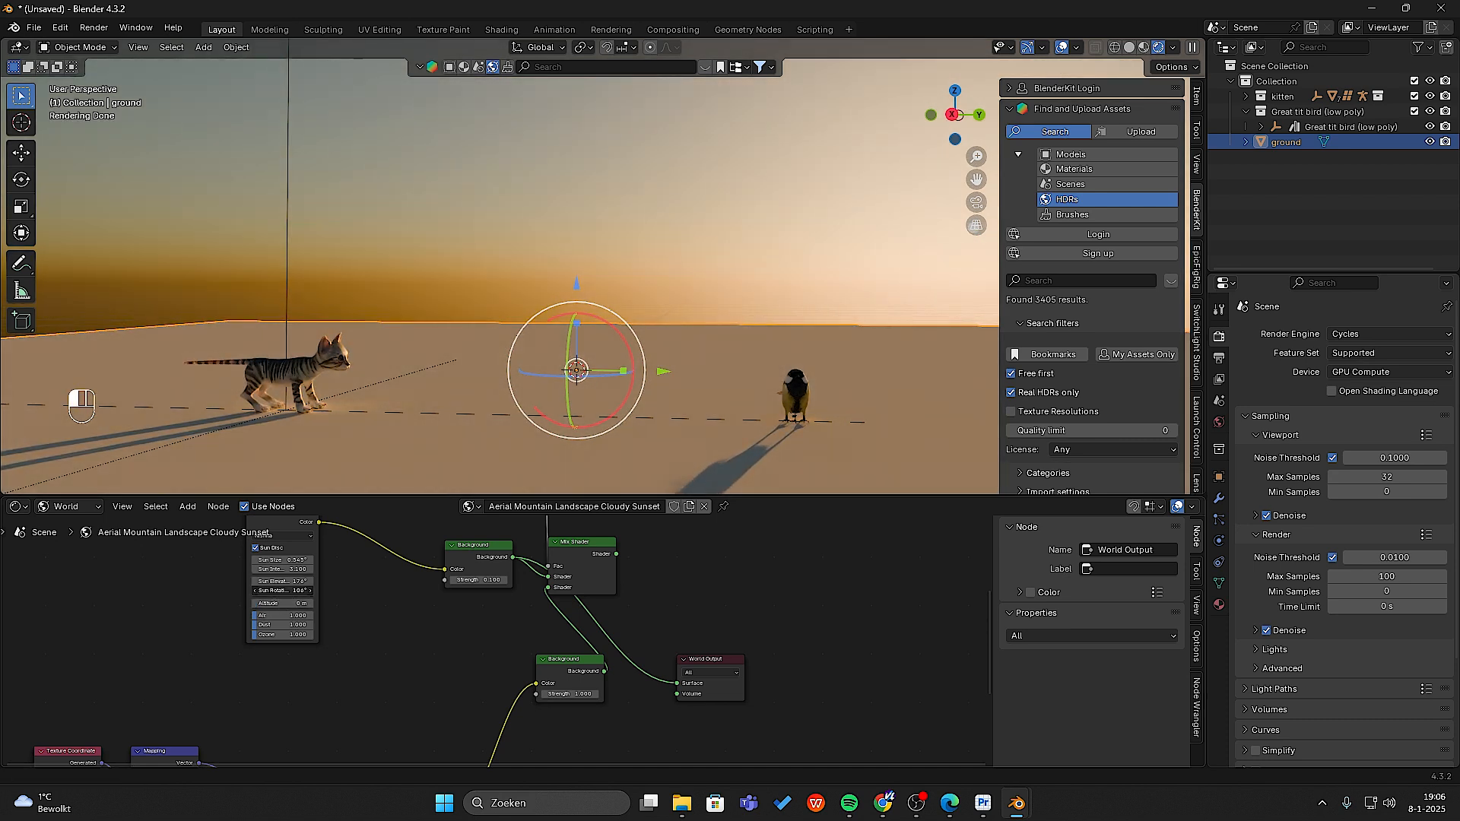
click(283, 591)
- Reconnect the Mix Shader to the World Output surface and lower the Sky Texture's sun intensity
click(684, 688)
mouse_move(677, 683)
mouse_down()
mouse_move(548, 576)
mouse_move(677, 684)
mouse_up()
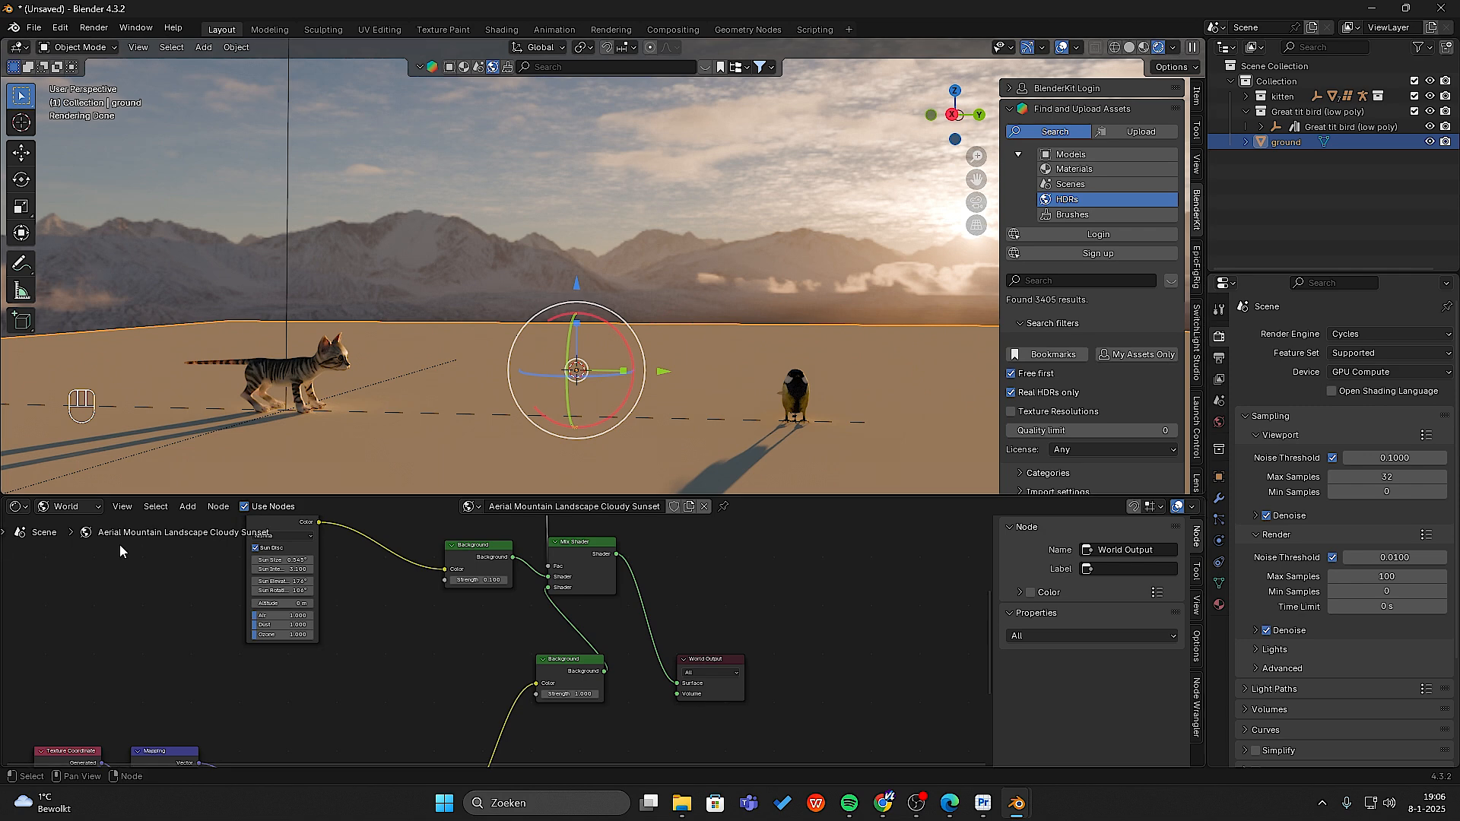
drag(280, 570, 266, 570)
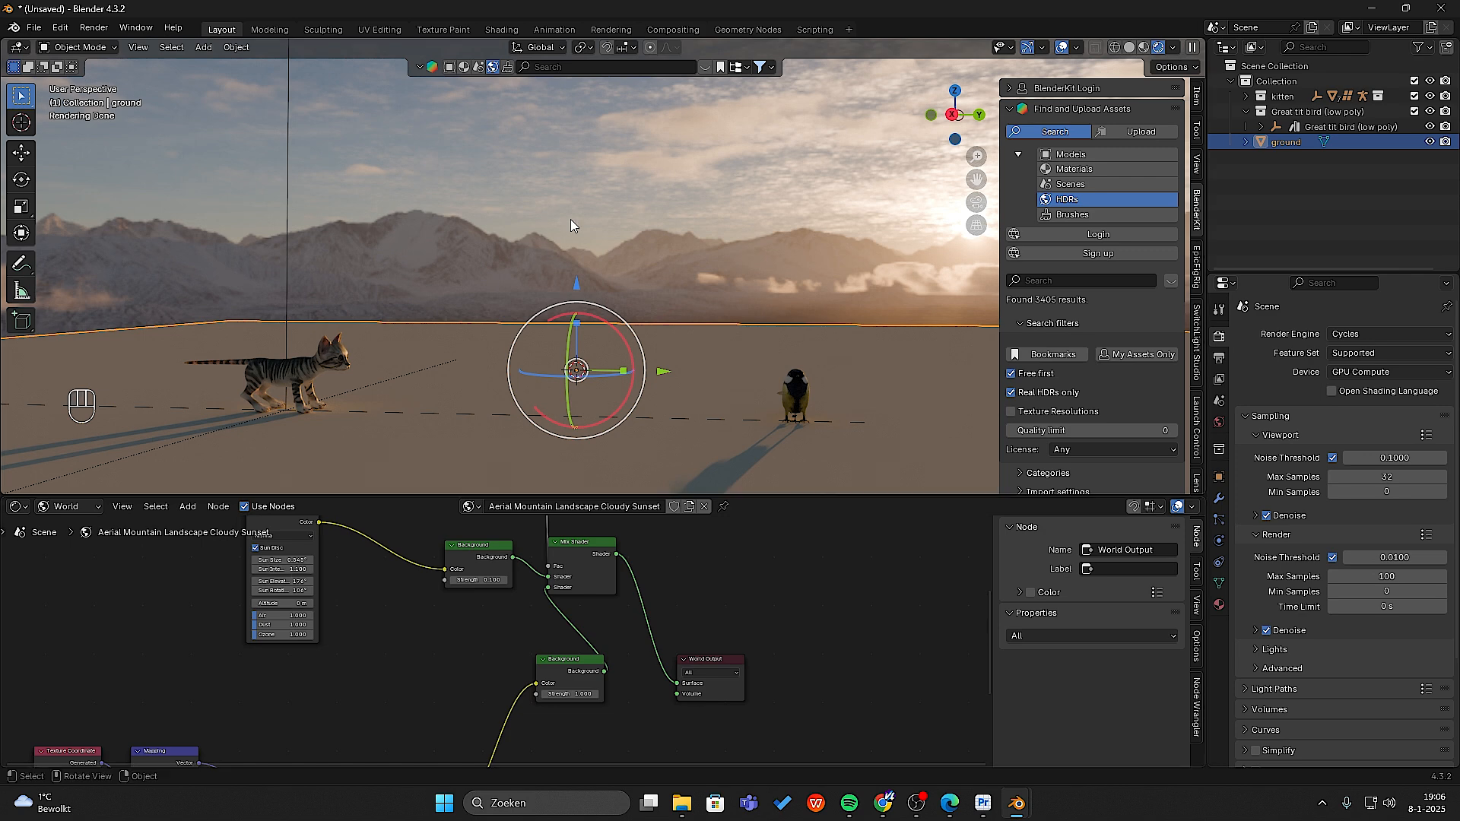
scroll(480, 368, down, 6)
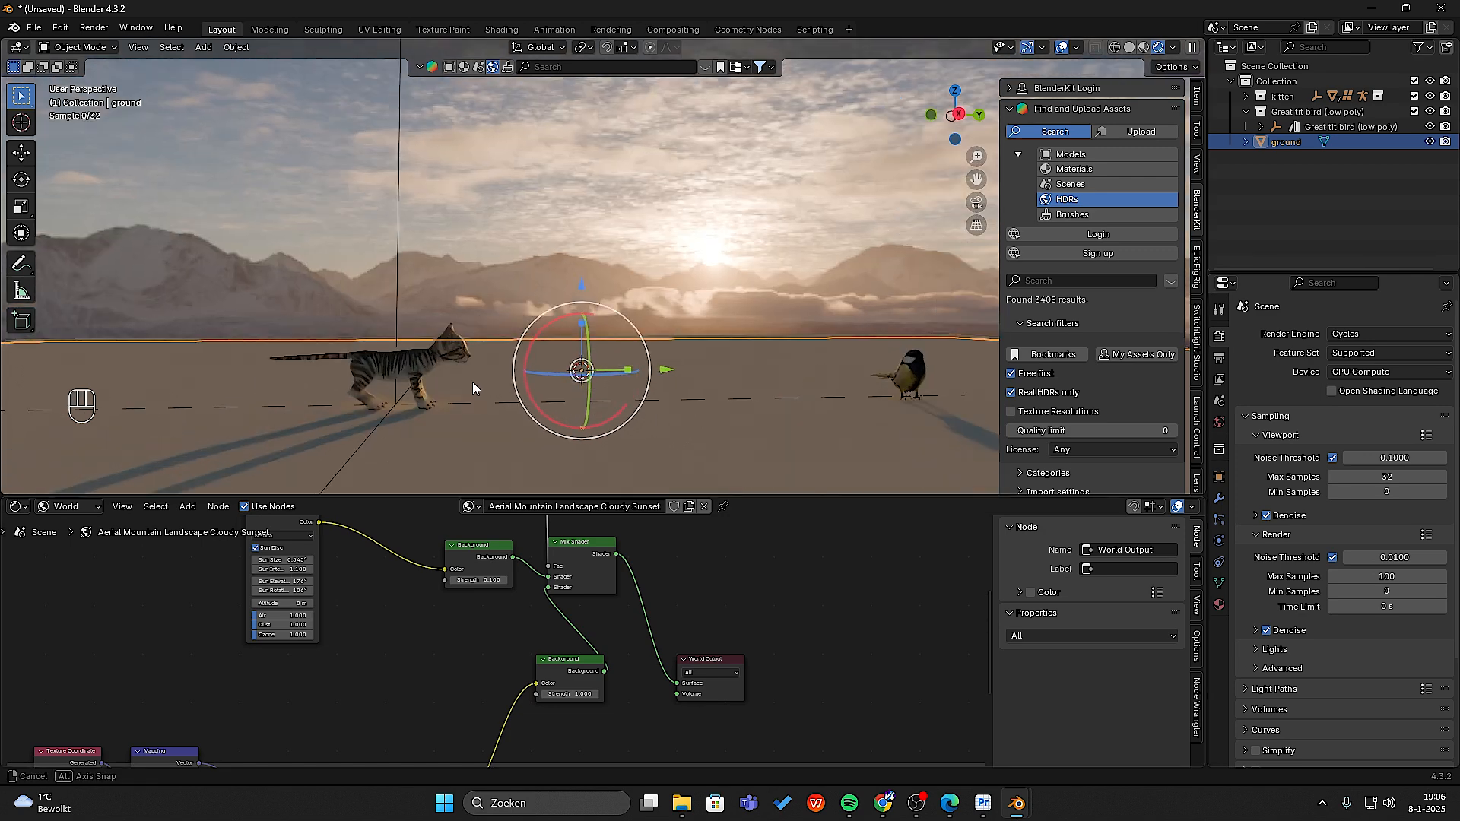
middle_drag(745, 304, 755, 324)
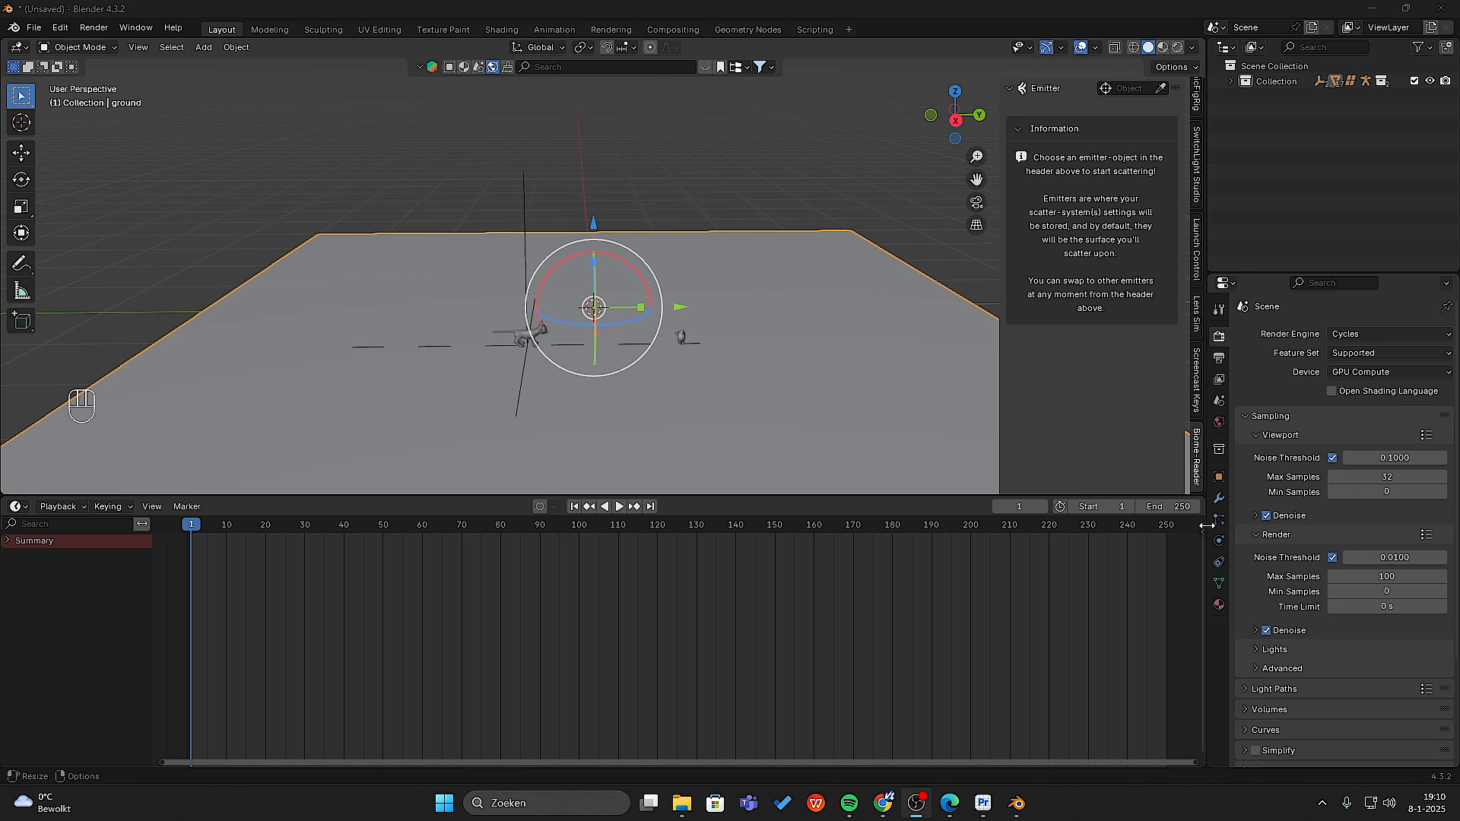
- Create a new collection and name it scatter
right_click(1254, 159)
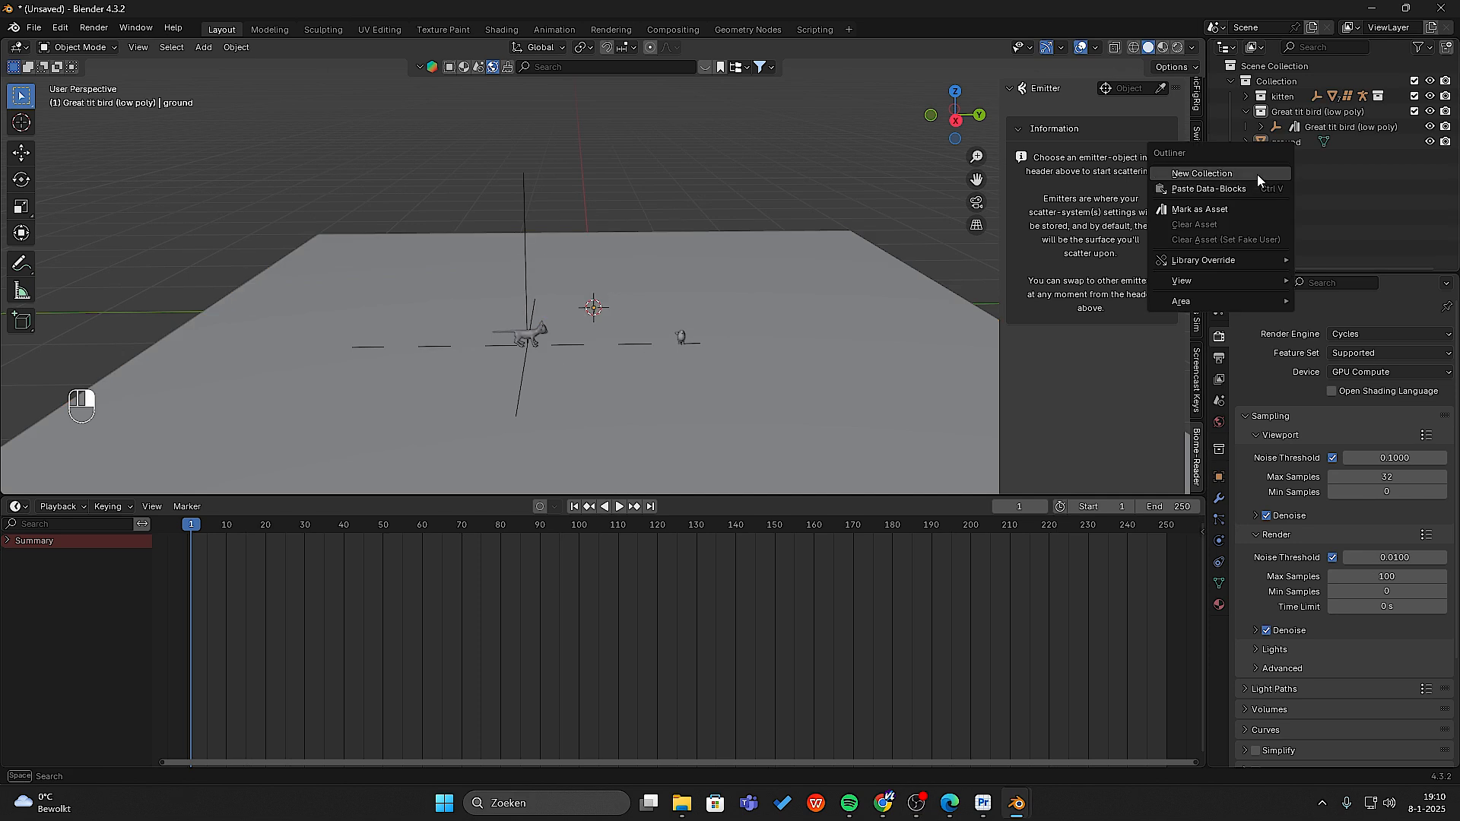
click(1257, 175)
double_click(1292, 156)
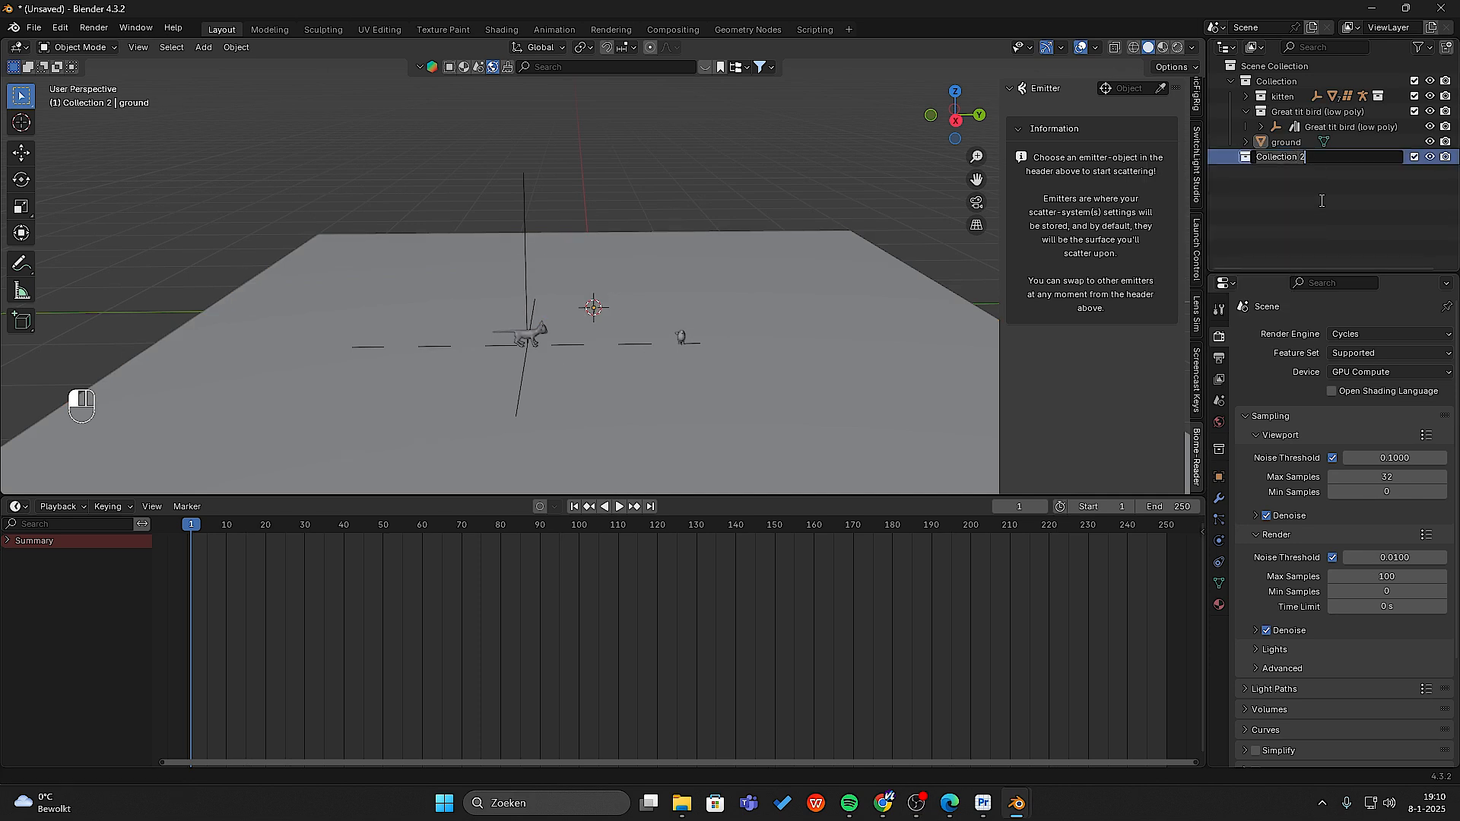
key(BackSpace)
text(scatter)
key(Return)
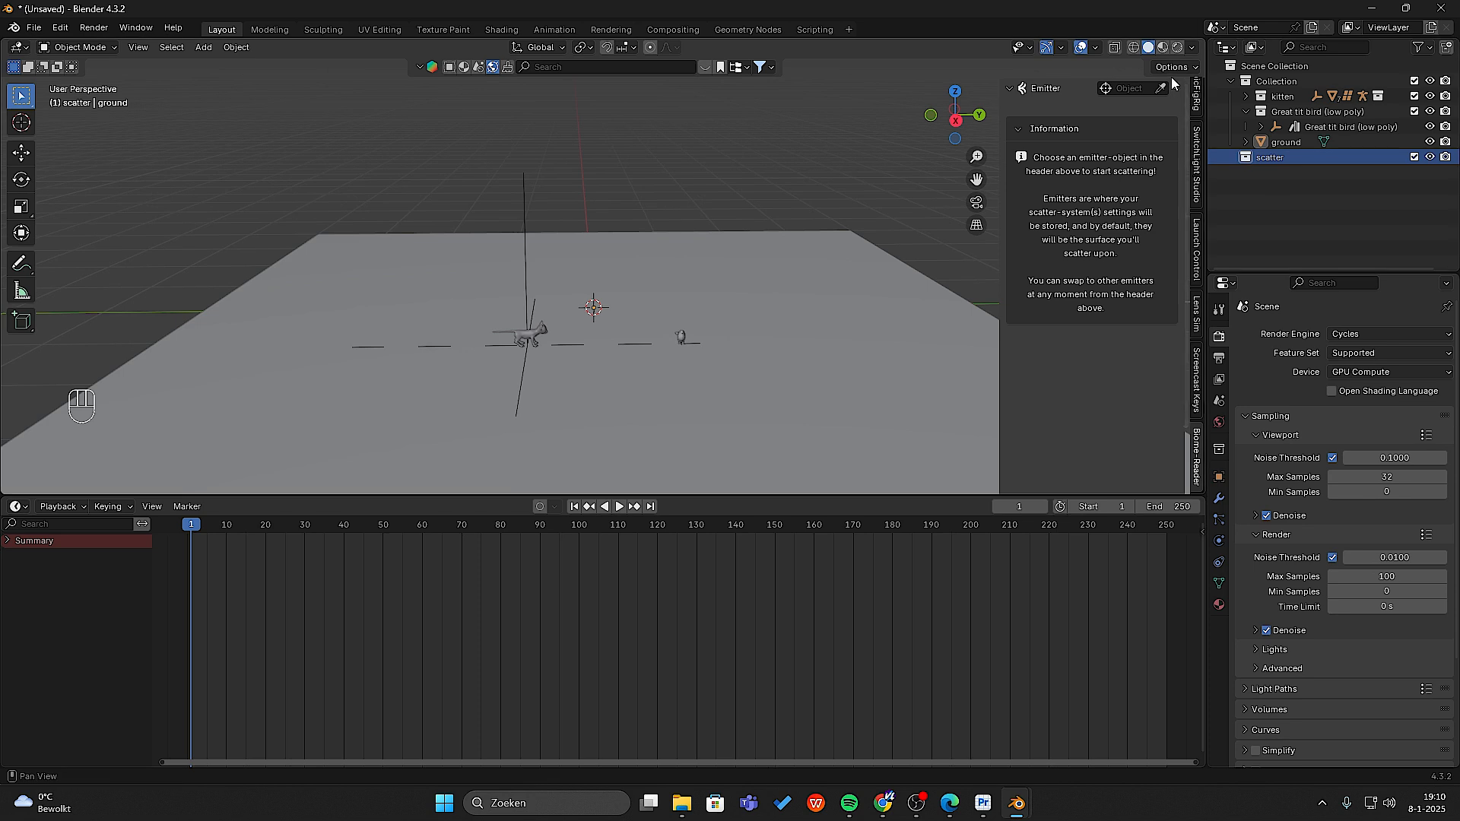
- Choose the ground plane as the scatter emitter and move it into the scatter collection
click(1157, 90)
click(844, 307)
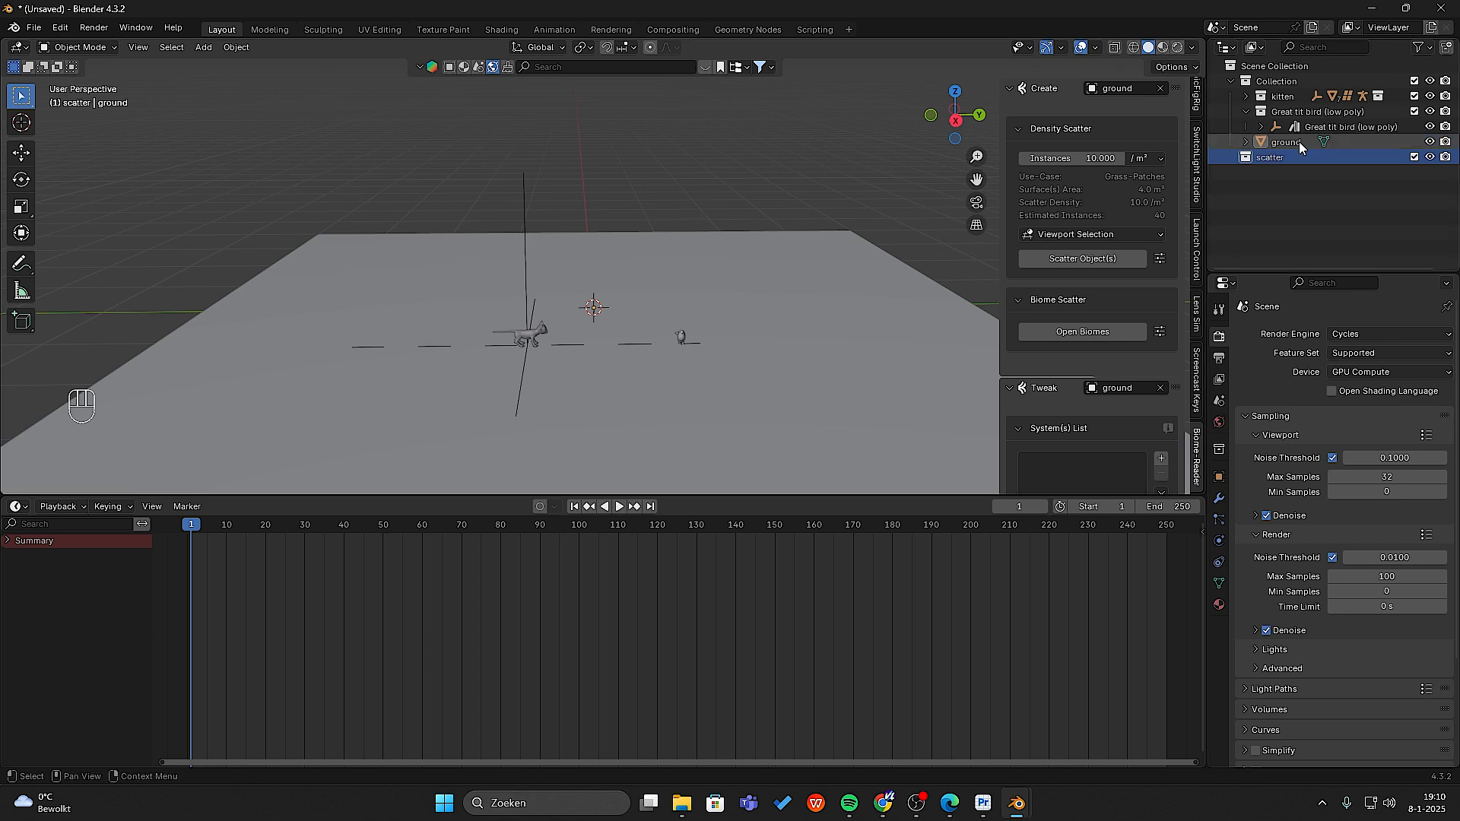
drag(1290, 144, 1284, 156)
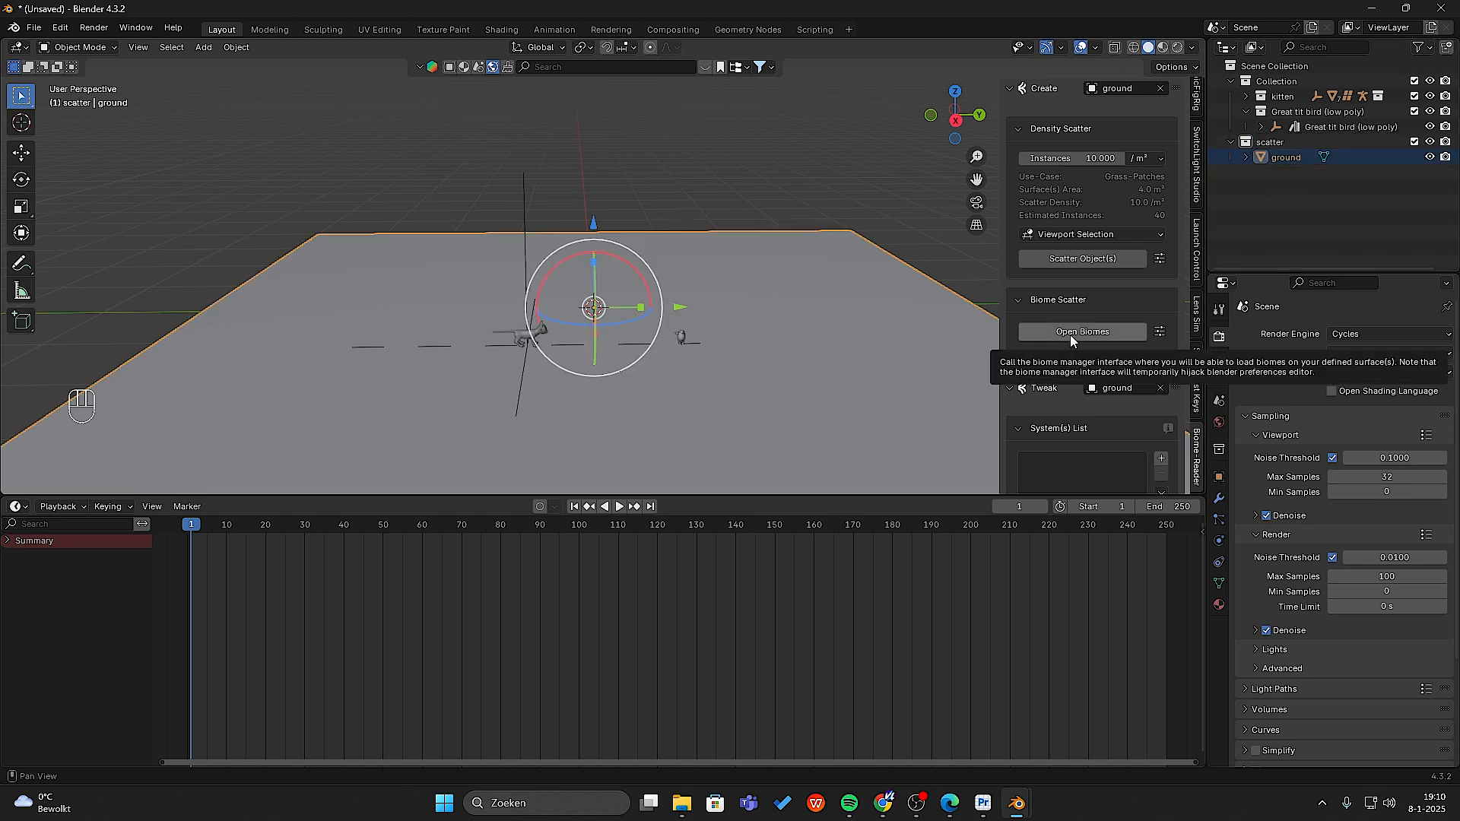
- With the scatter collection active, browse the biome library and scatter the Forest 06 biome on the ground plane
click(1270, 142)
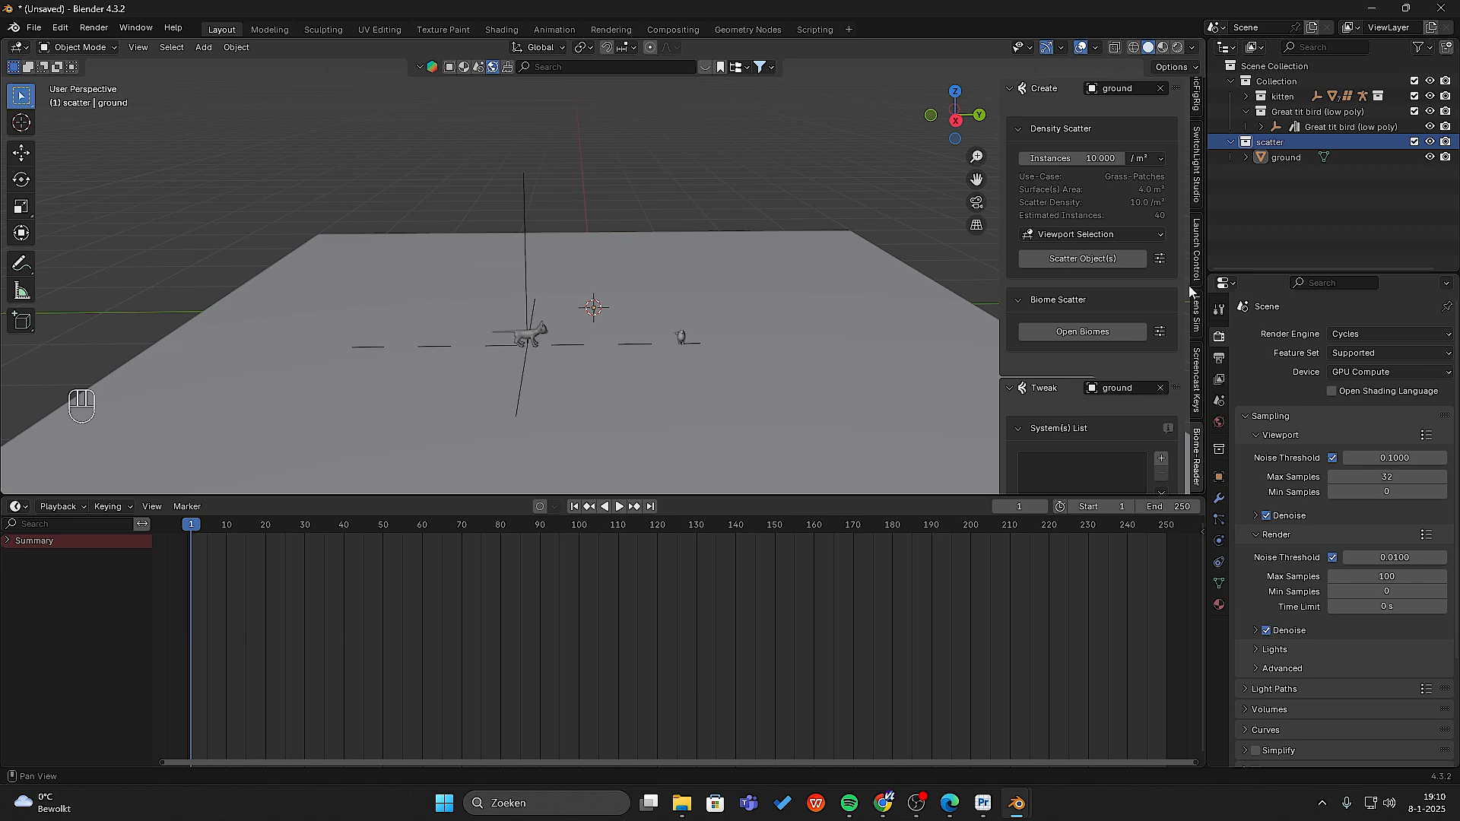
click(1093, 336)
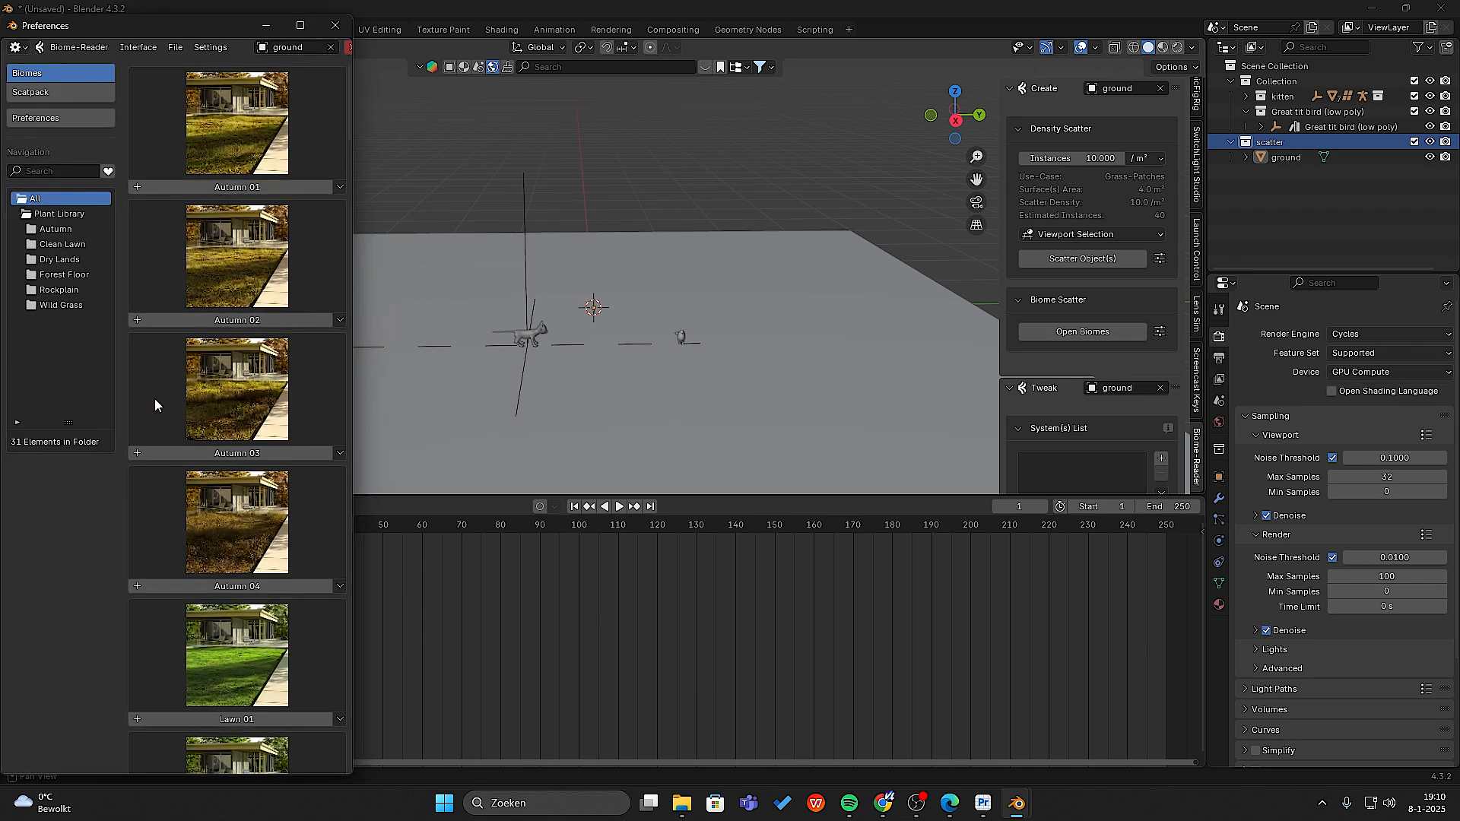
scroll(198, 454, down, 15)
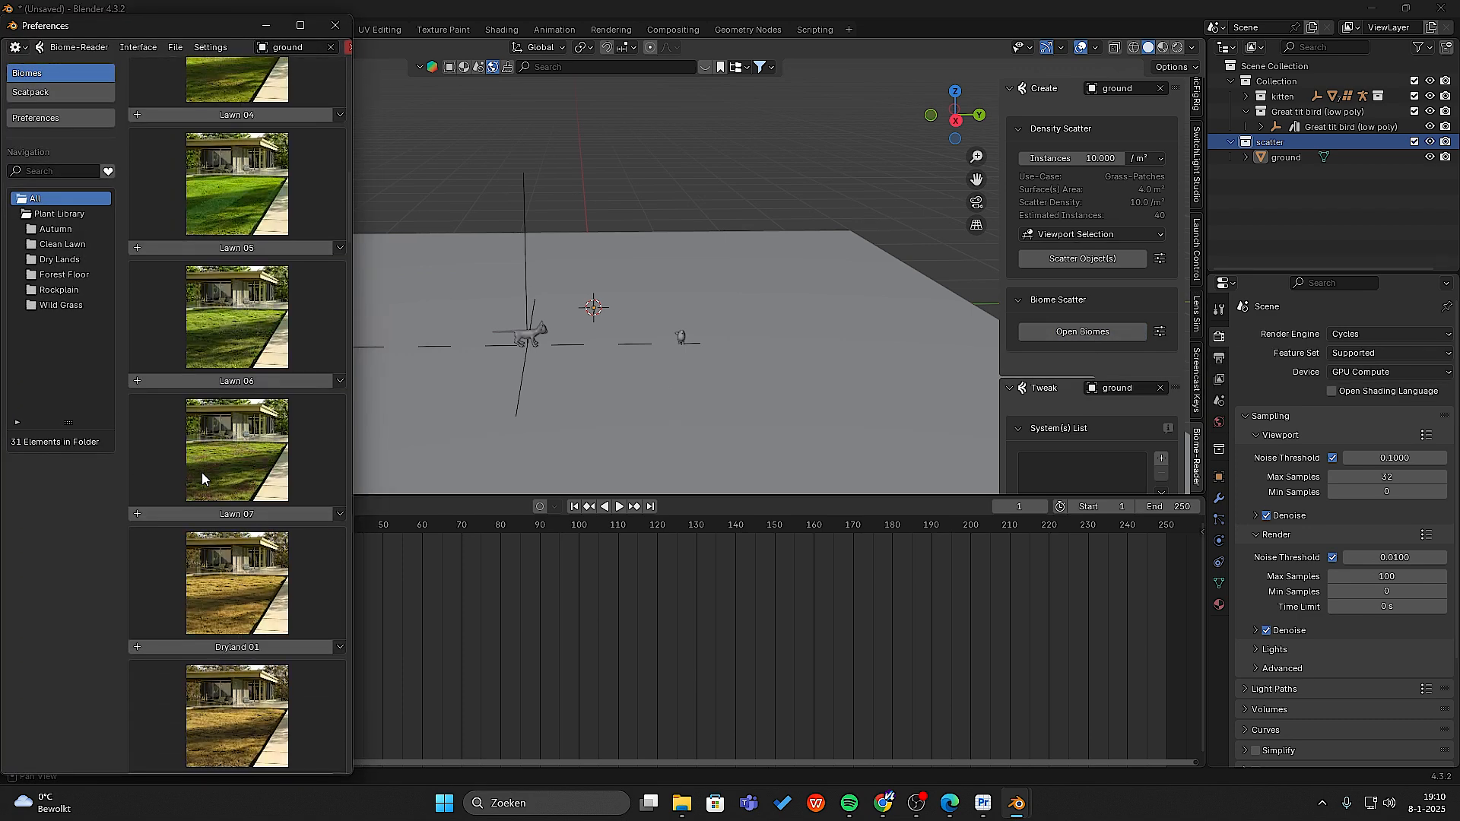
scroll(203, 476, down, 20)
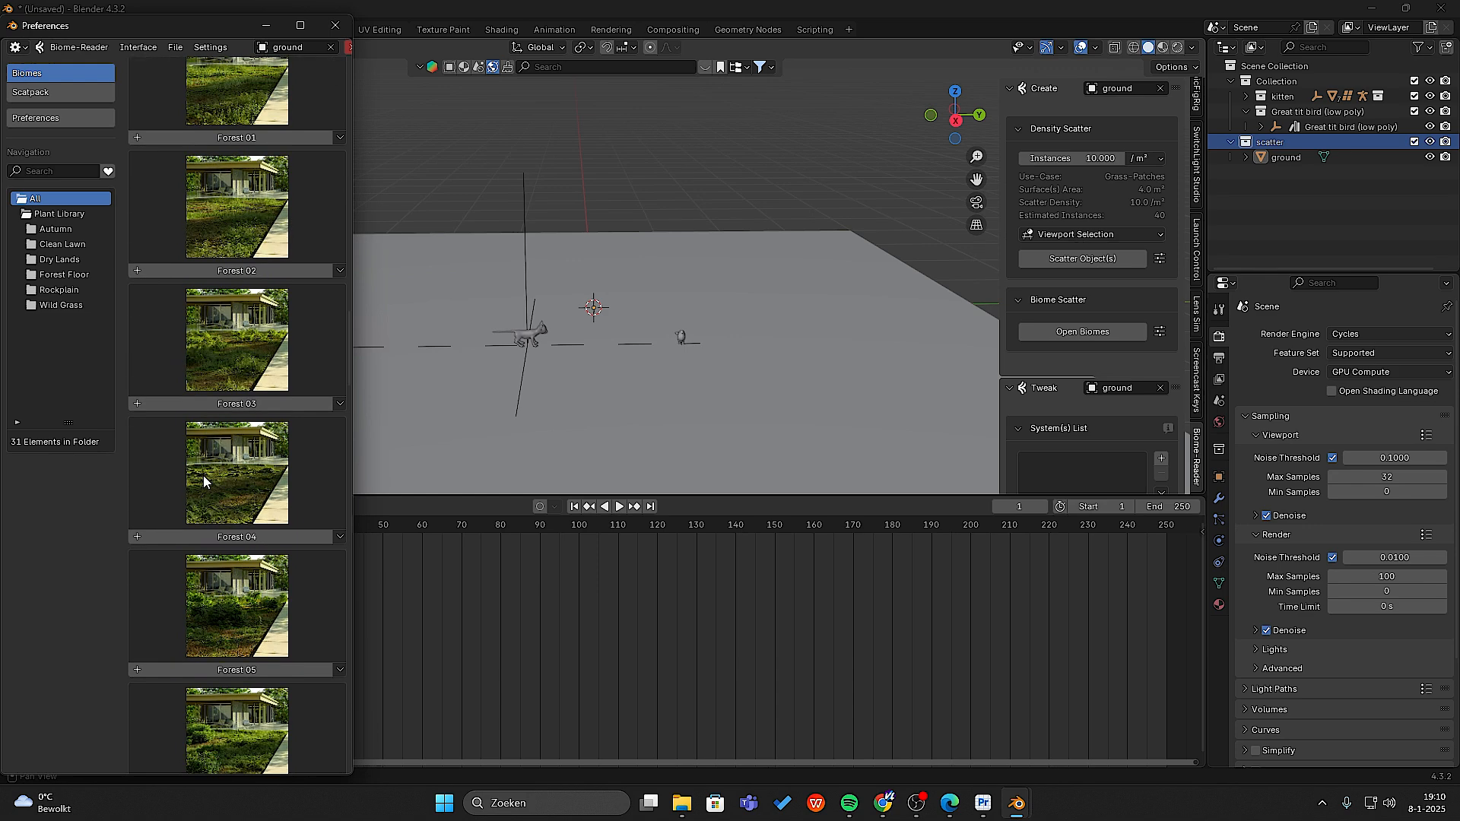
scroll(244, 504, up, 1)
click(262, 528)
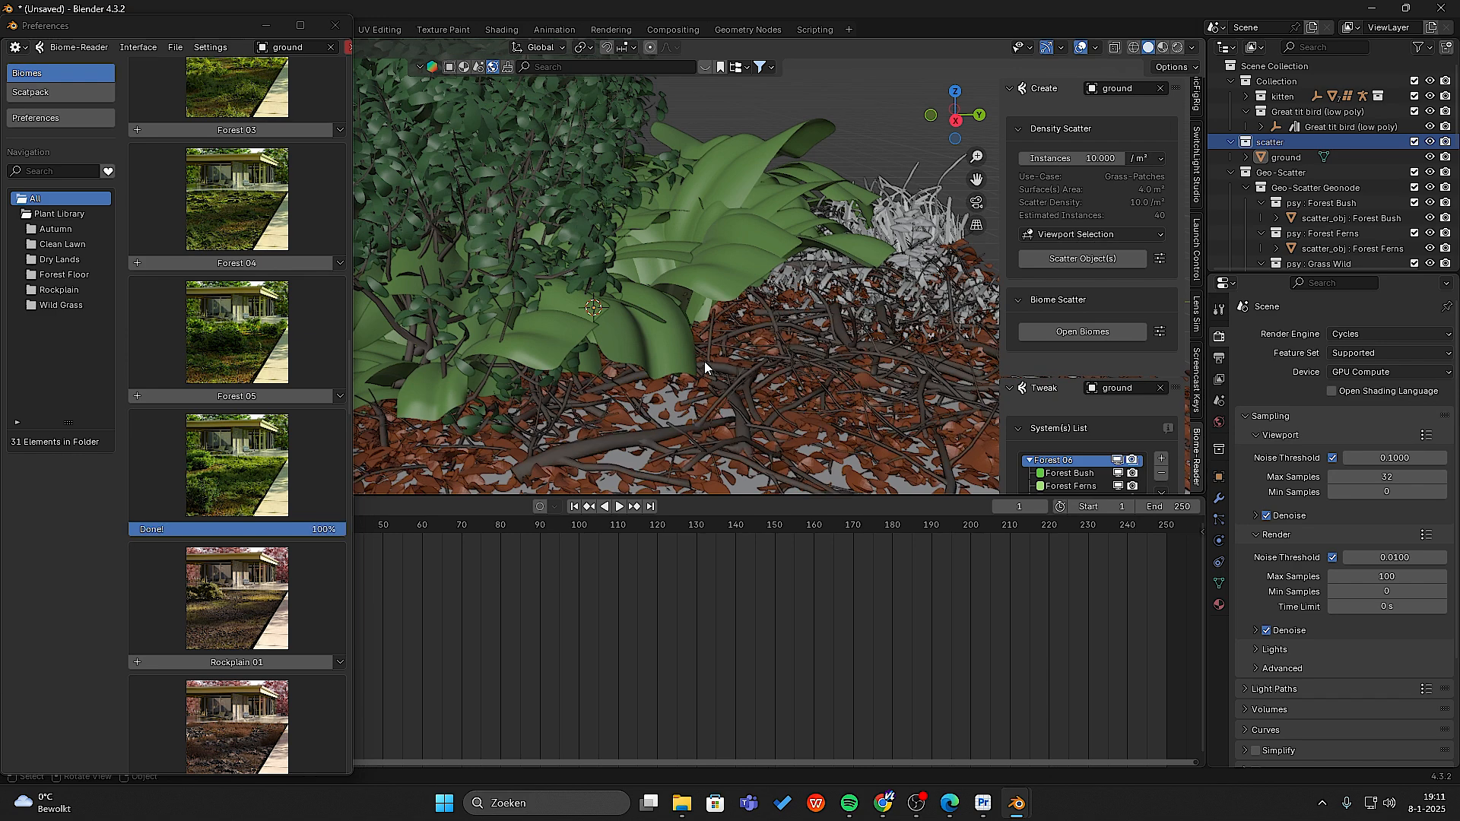
click(777, 366)
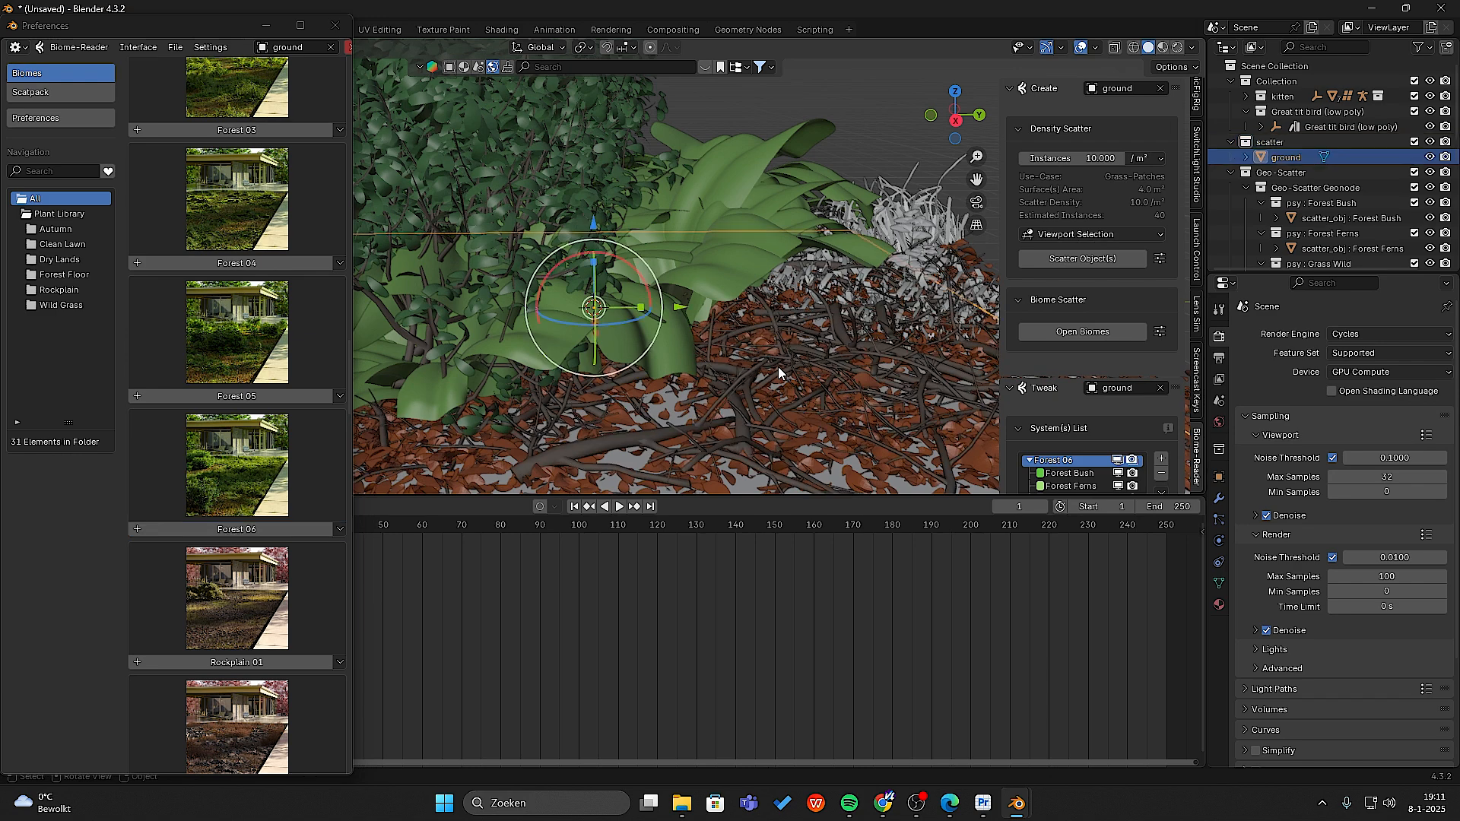
middle_drag(776, 373, 763, 368)
scroll(754, 369, down, 3)
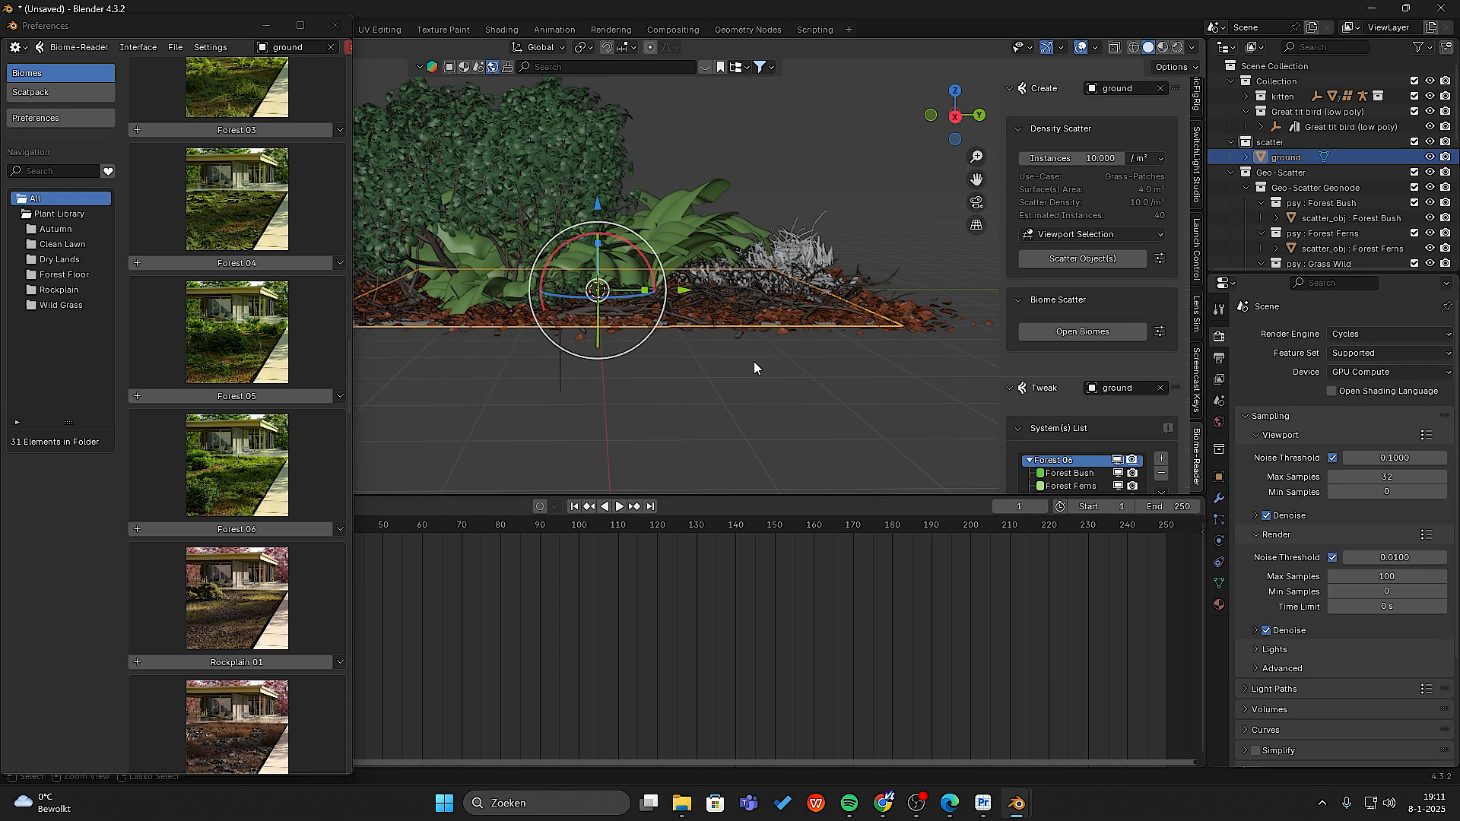
- Close the biome library and apply the scale of the ground plane
click(336, 26)
key(ctrl+a)
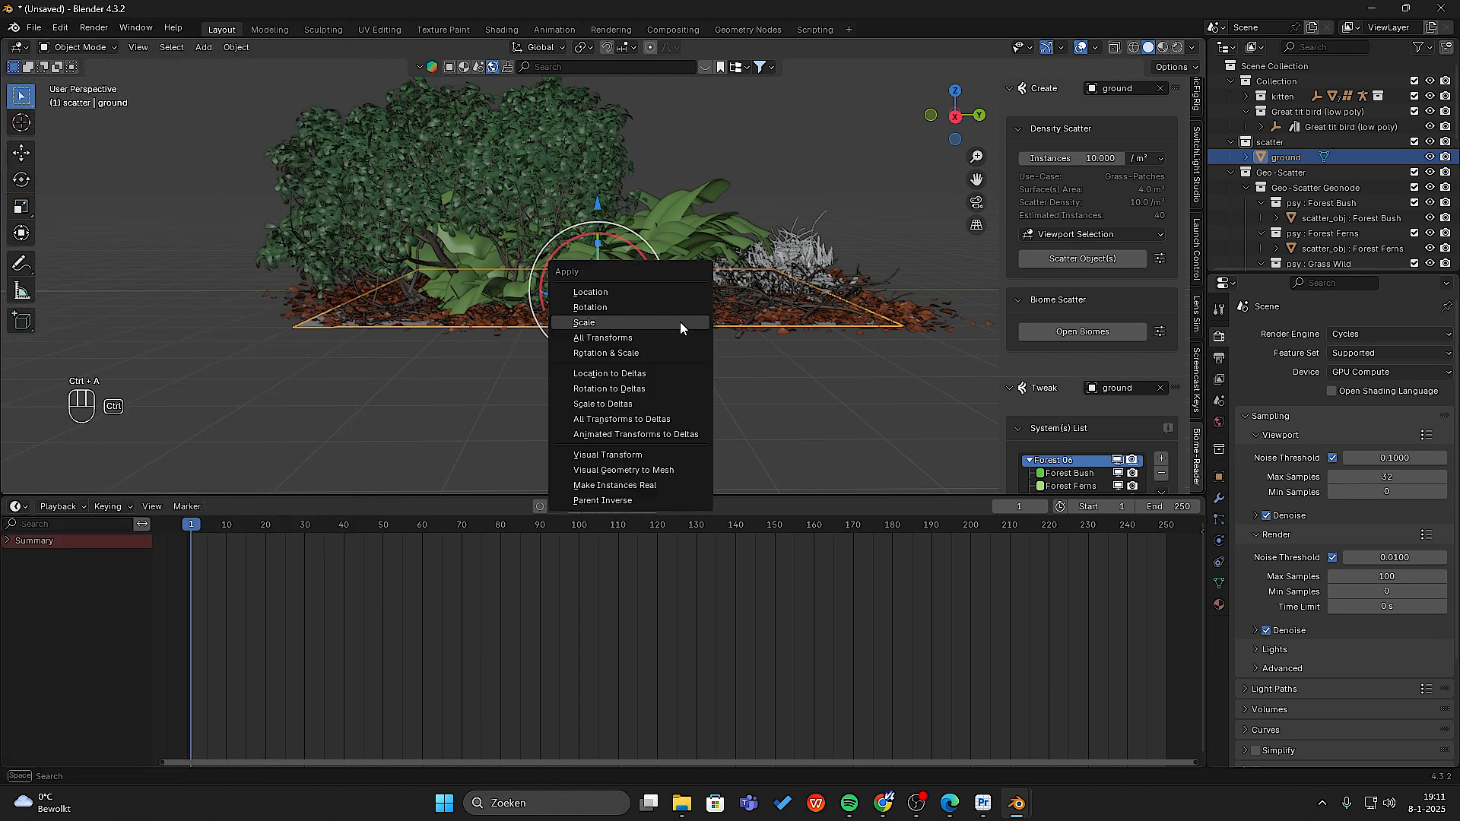
click(680, 322)
- Examine how the scattered forest vegetation spreads over the ground around the kitten
scroll(680, 321, up, 7)
middle_drag(680, 321, 681, 321)
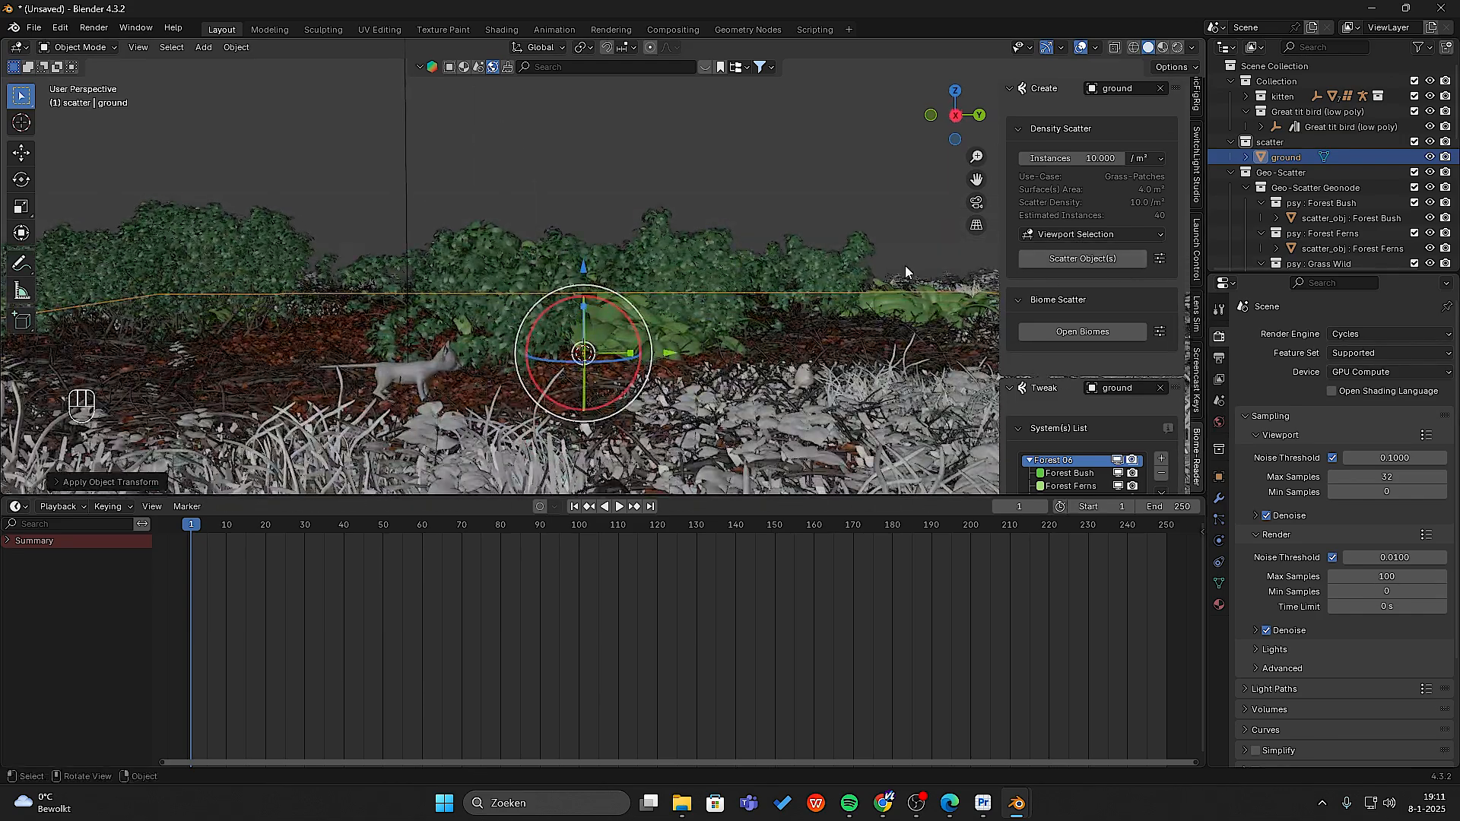
scroll(844, 315, up, 5)
middle_drag(843, 316, 844, 298)
scroll(834, 306, down, 2)
mouse_move(760, 318)
middle_down()
mouse_move(760, 336)
mouse_move(756, 303)
middle_up()
scroll(757, 304, down, 1)
scroll(755, 289, down, 2)
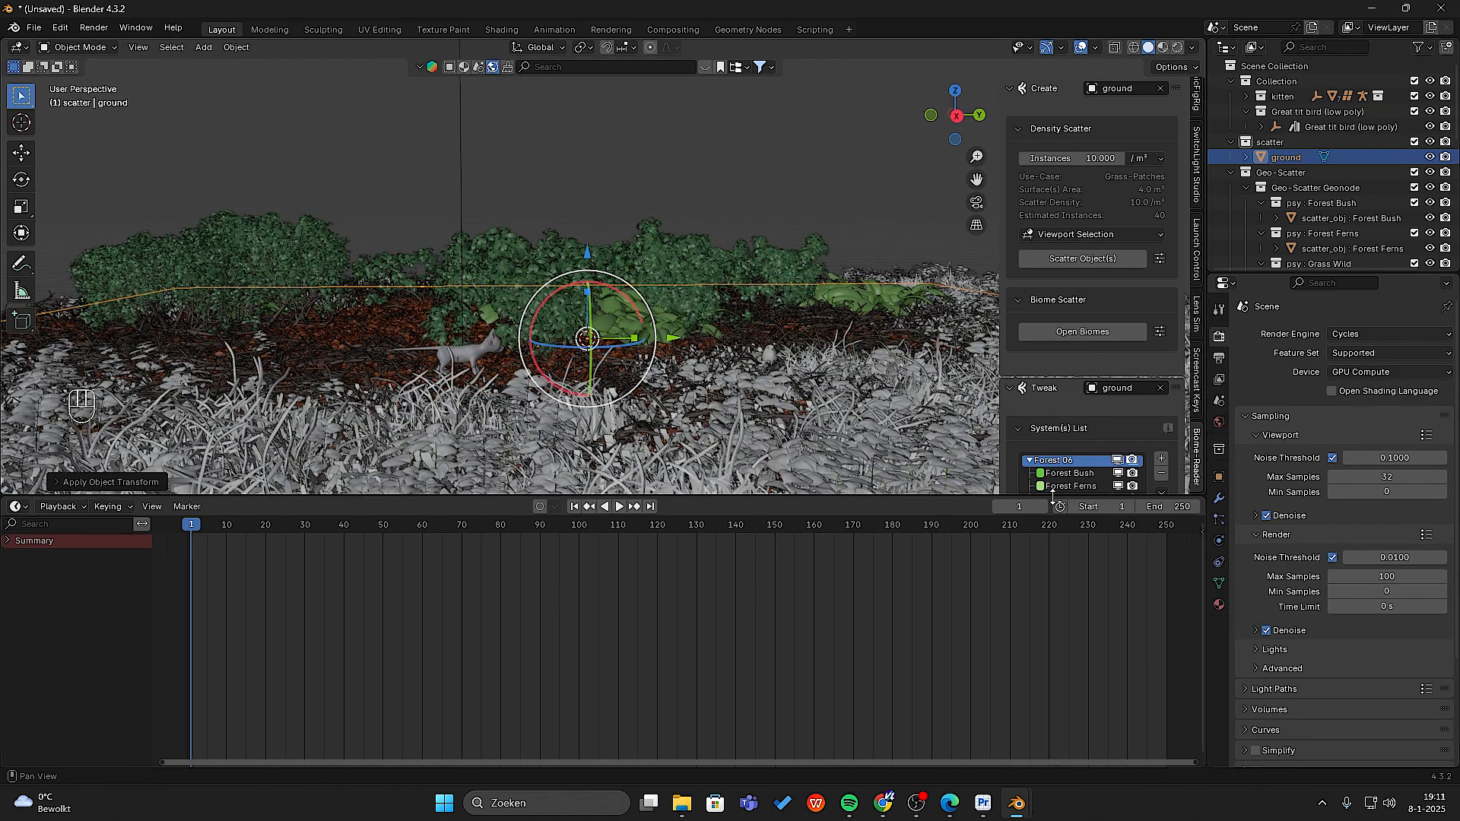
- Set the density of the forest seedling layer in the Forest 06 scatter system to 3.550
scroll(1055, 399, down, 4)
scroll(1055, 412, down, 4)
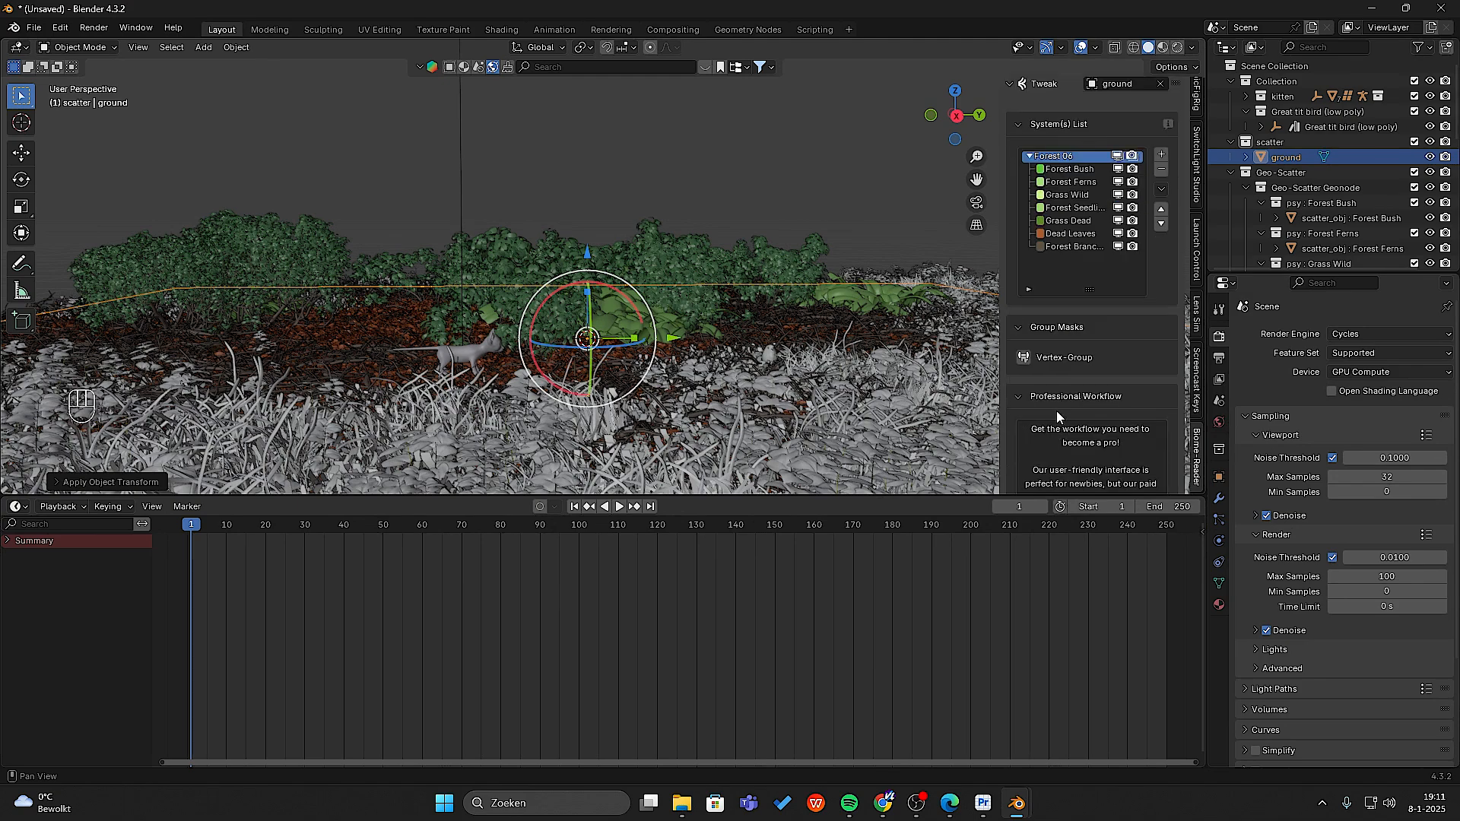
click(665, 268)
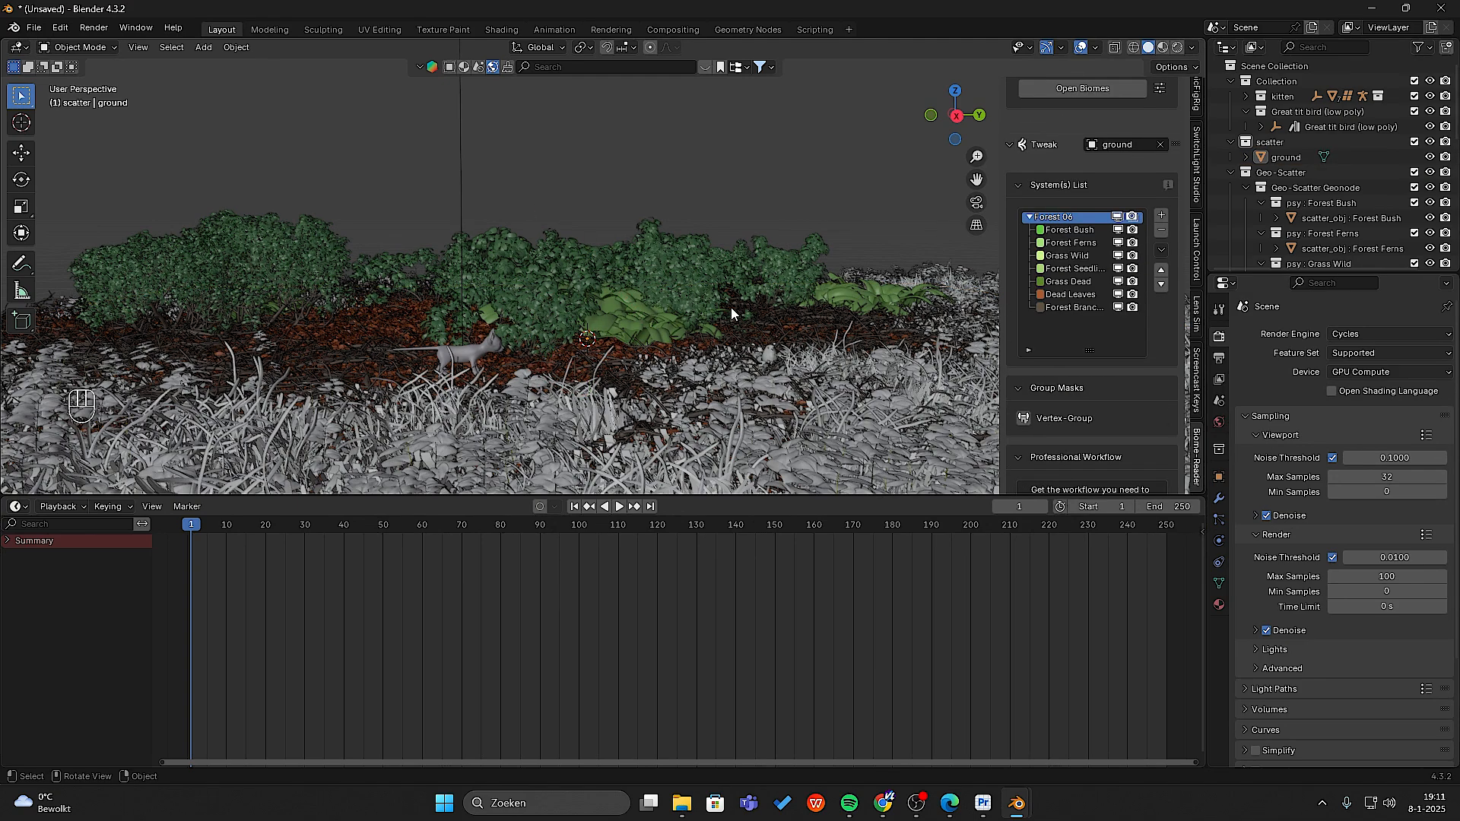
middle_drag(731, 307, 724, 331)
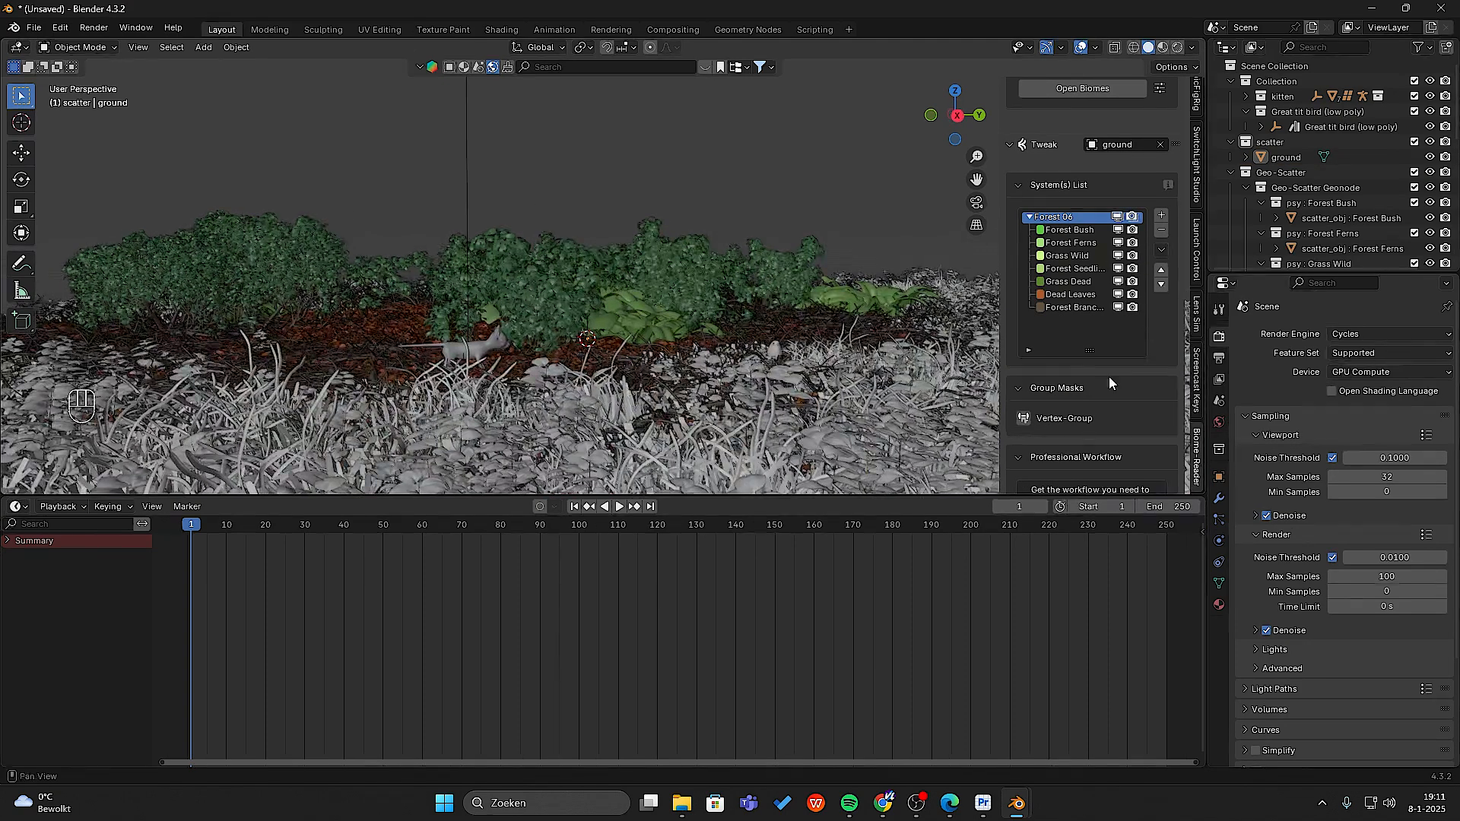
scroll(1108, 378, down, 12)
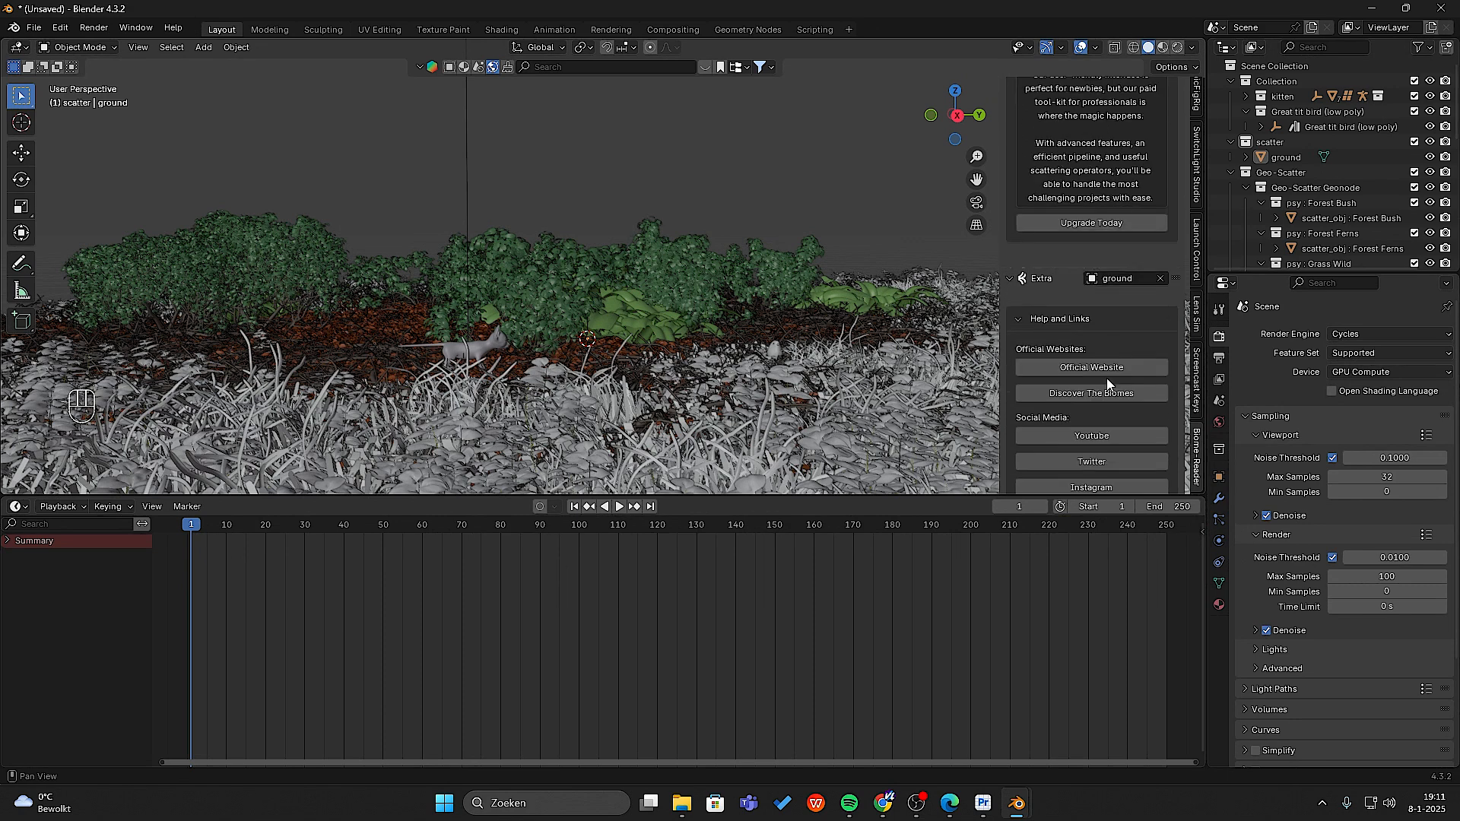
scroll(1106, 384, up, 10)
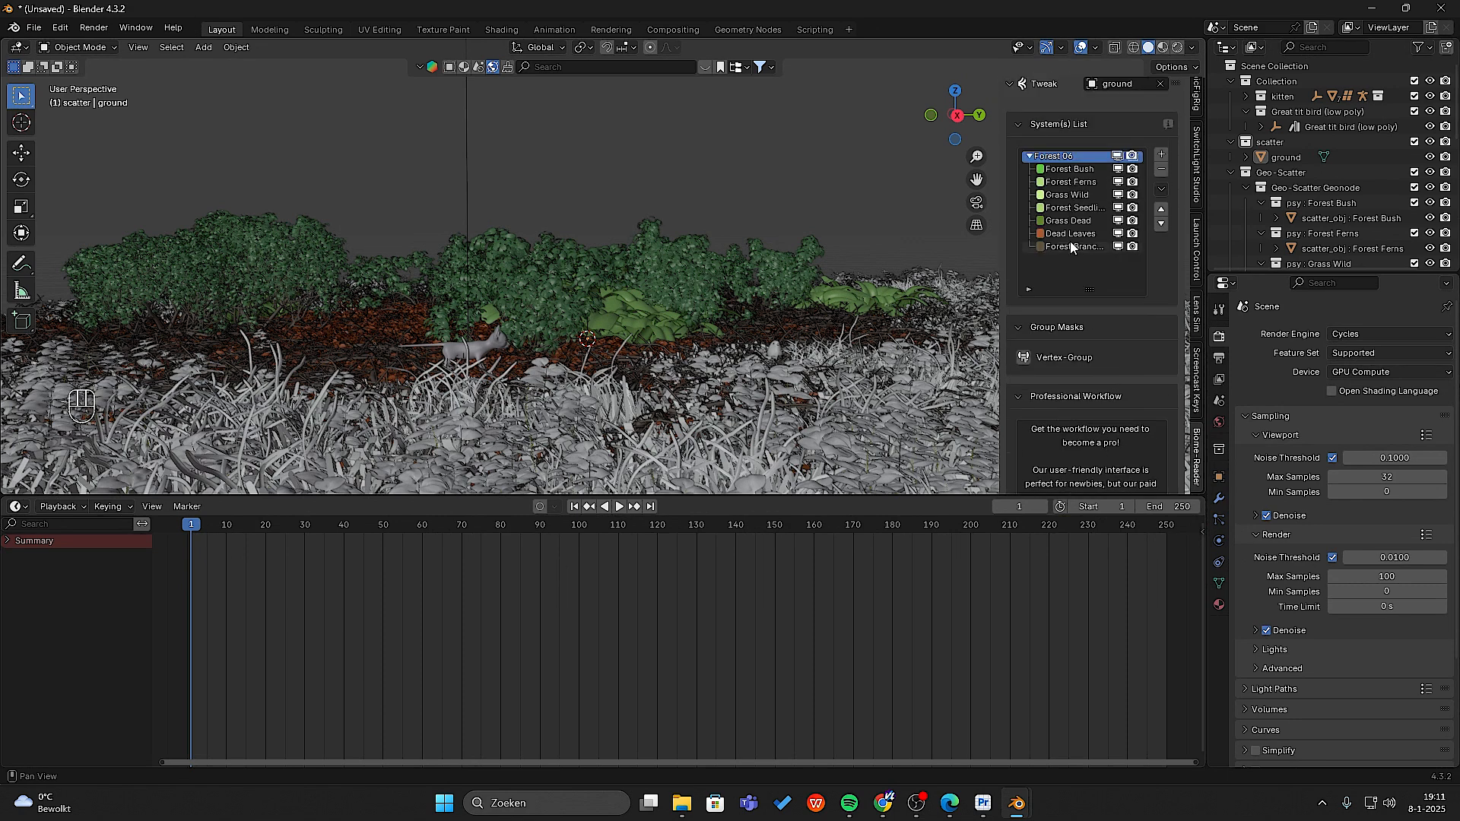
click(1070, 246)
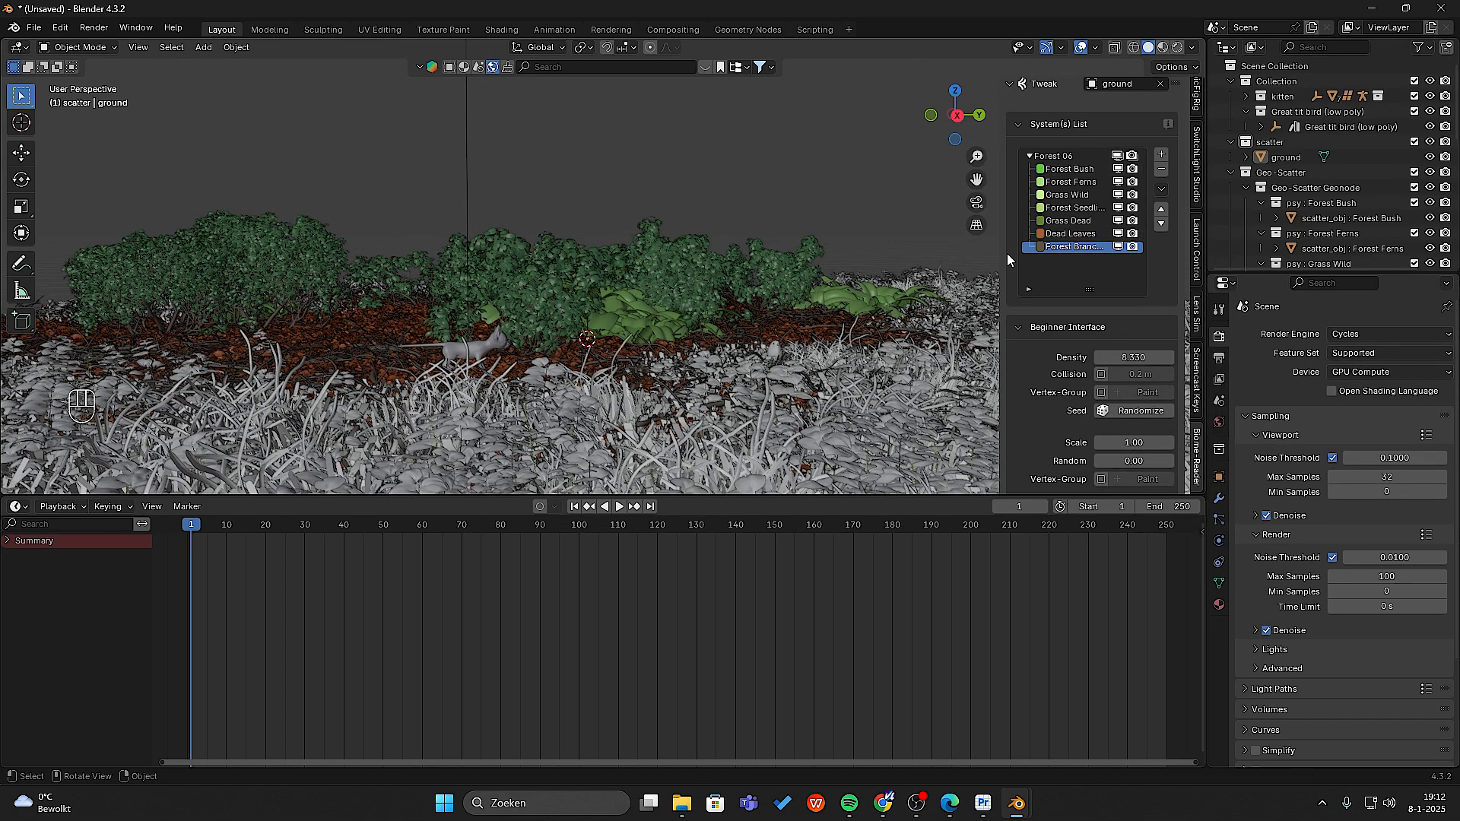
click(1070, 208)
drag(1133, 358, 1078, 358)
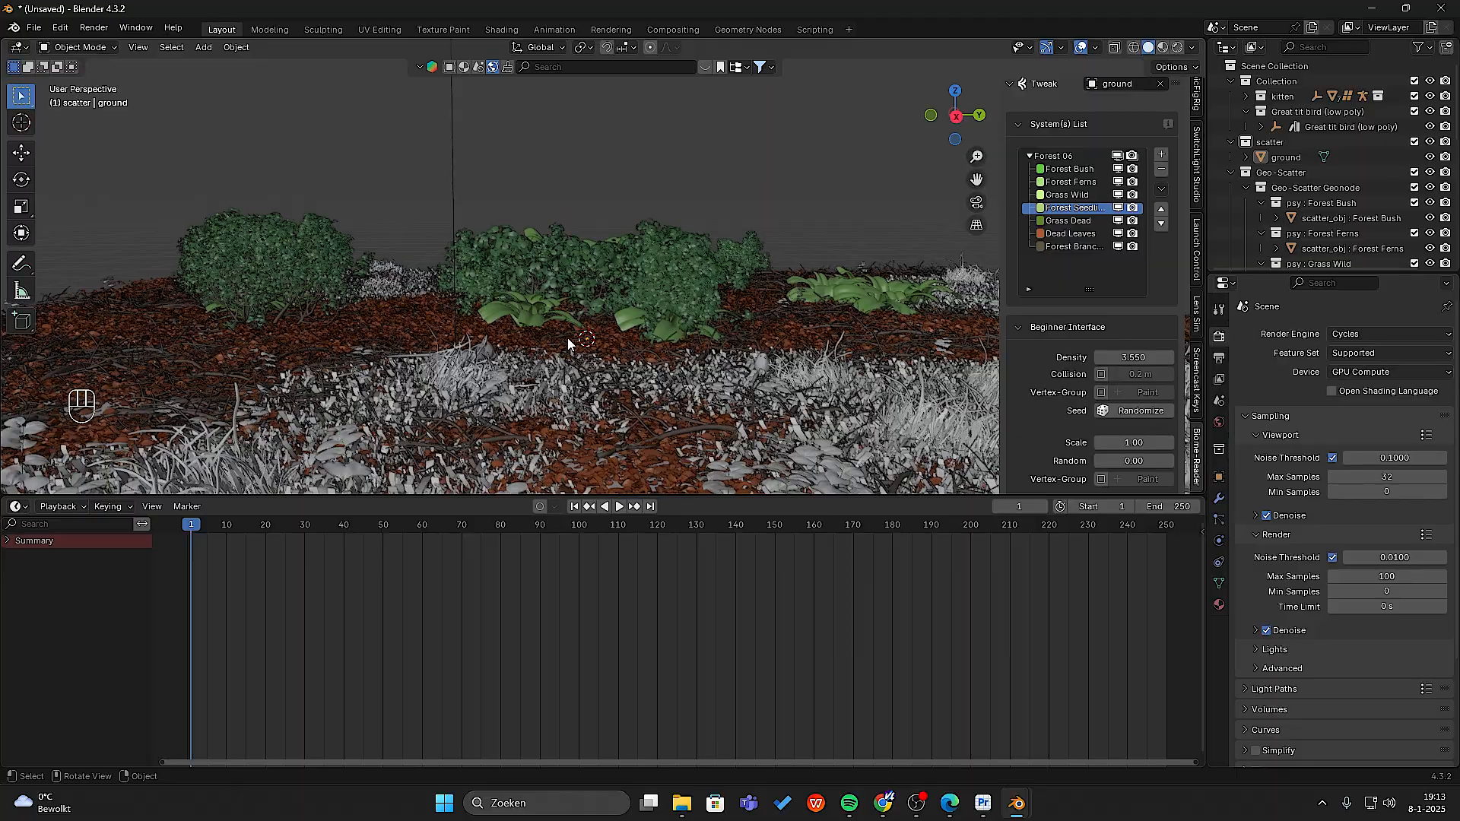
middle_drag(662, 308, 631, 331)
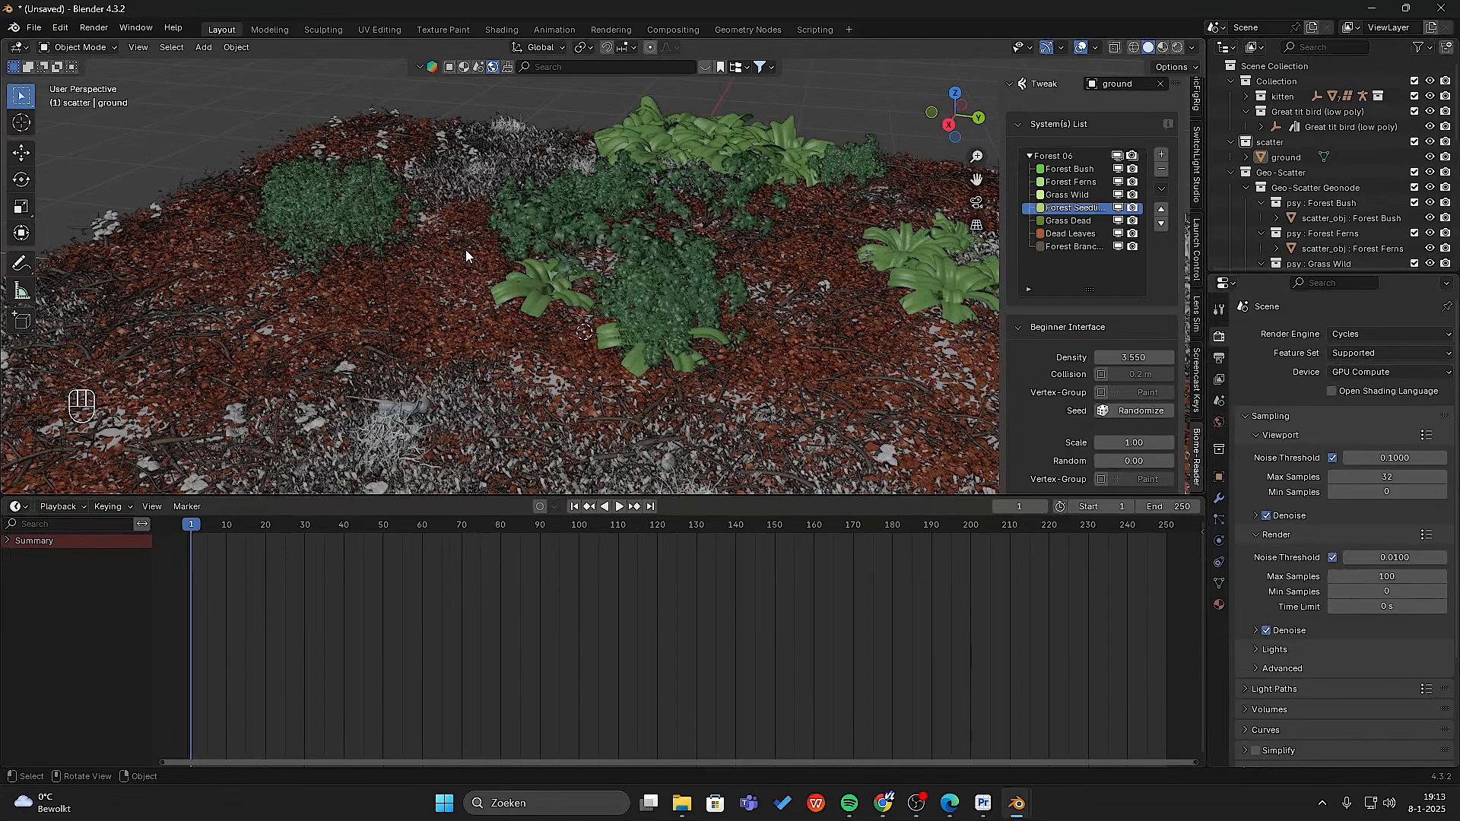
middle_drag(466, 253, 701, 284)
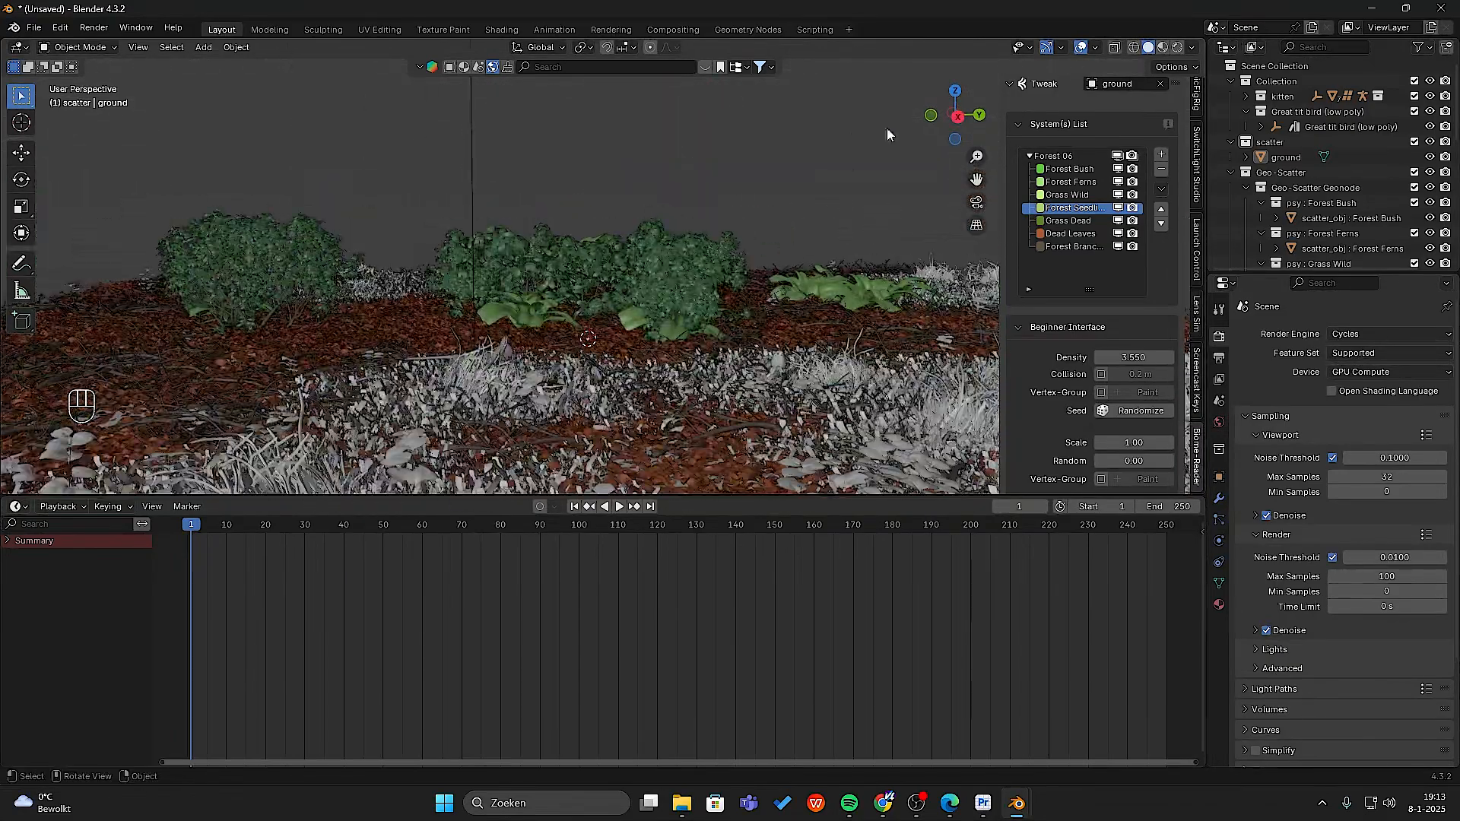
scroll(1289, 231, down, 3)
scroll(1283, 209, up, 3)
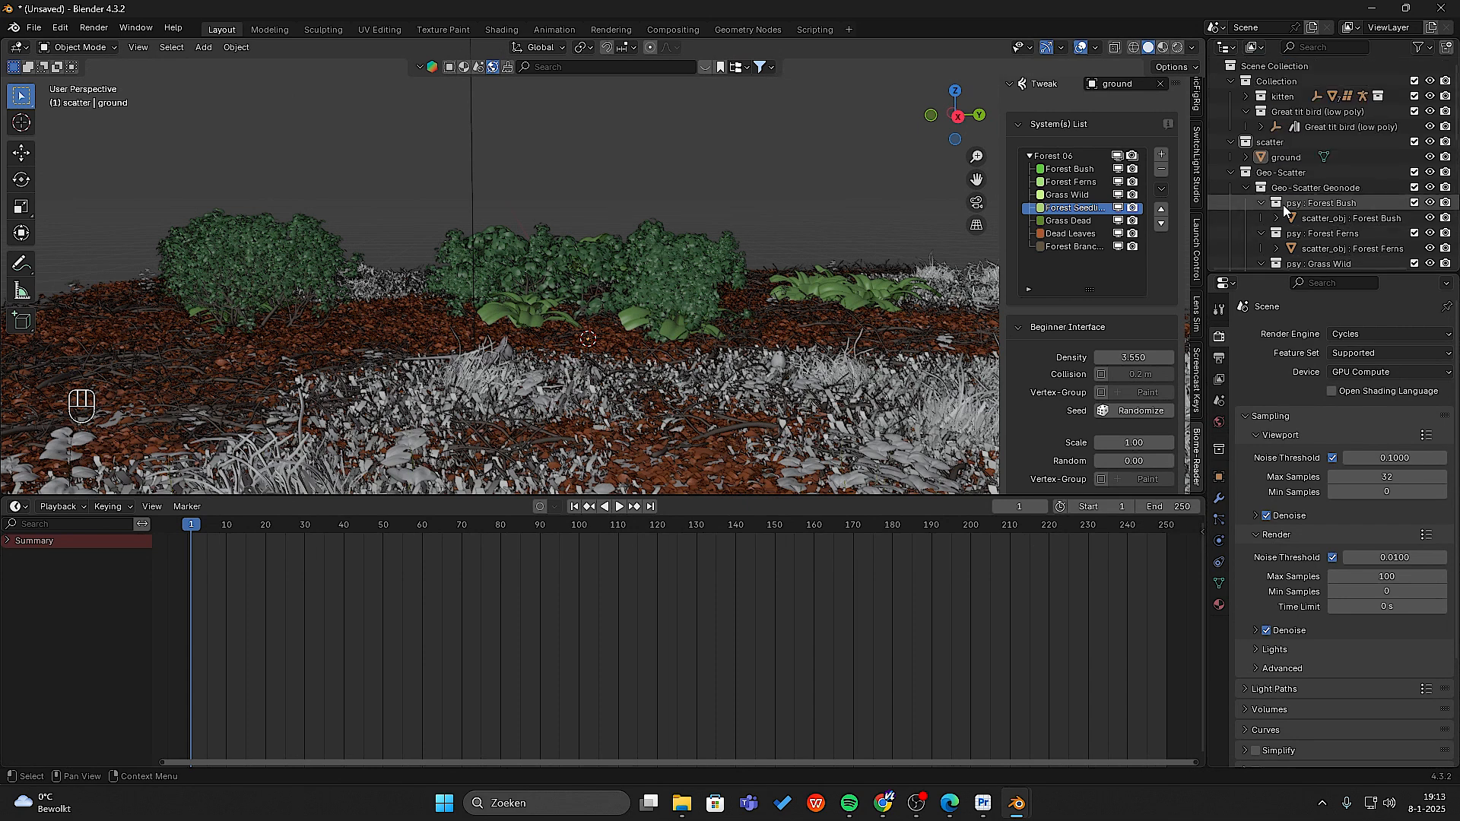
- Collapse the outliner's top-level collections and move the Geo-Scatter collection into the scatter collection
click(1230, 81)
click(1230, 96)
click(1230, 111)
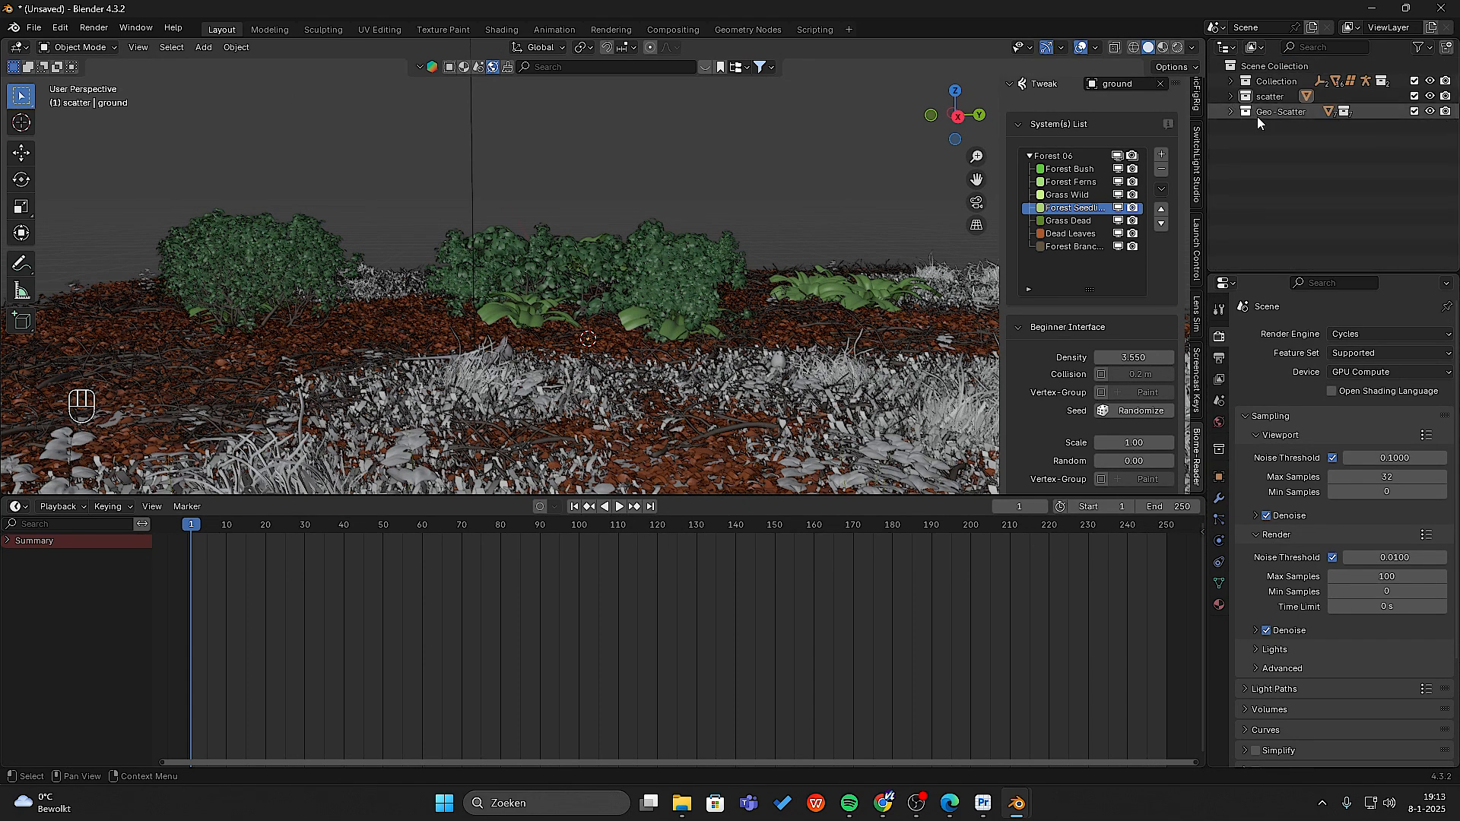
key(Return)
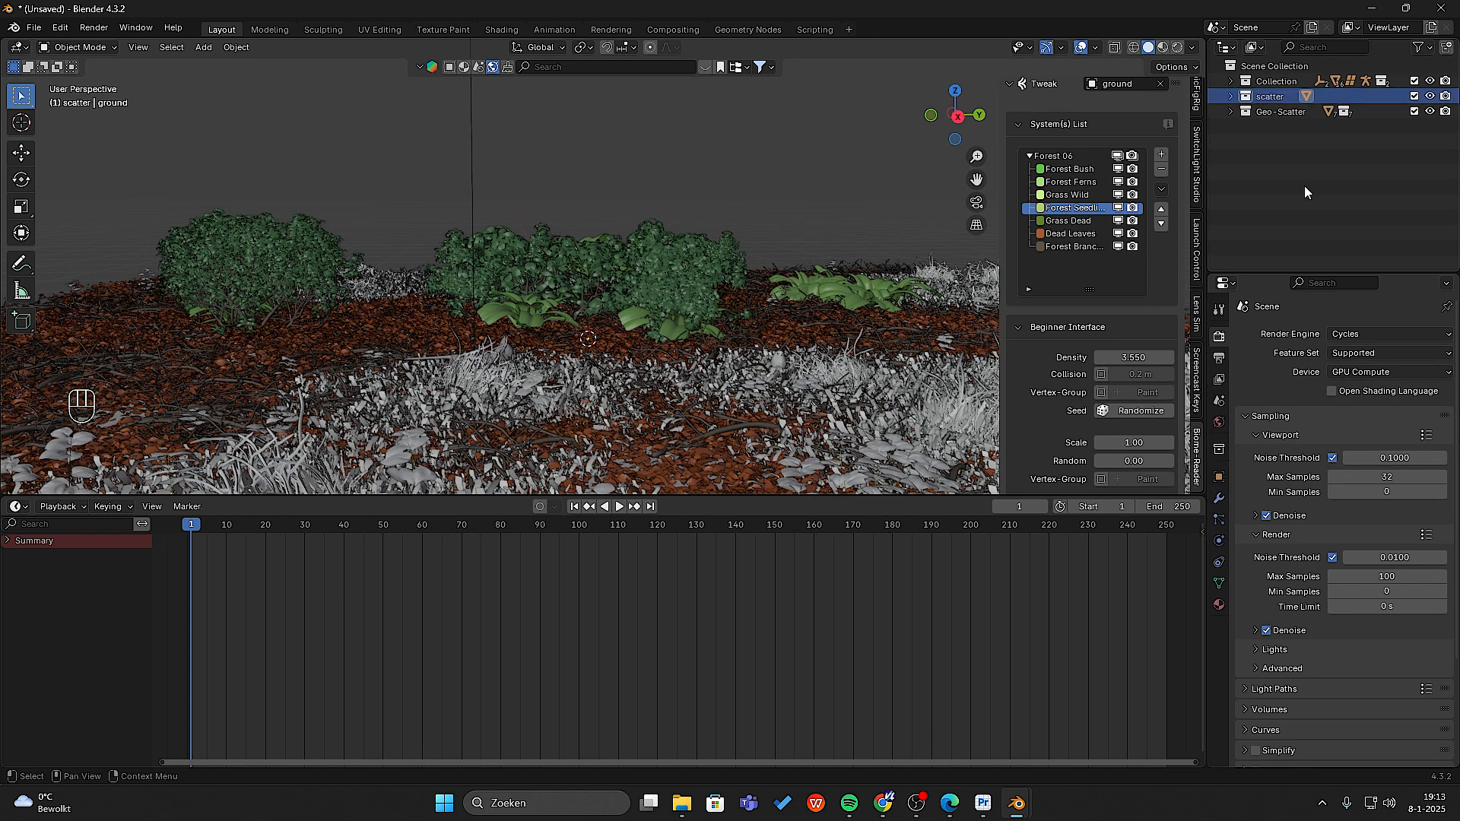
drag(1257, 112, 1268, 97)
click(1233, 96)
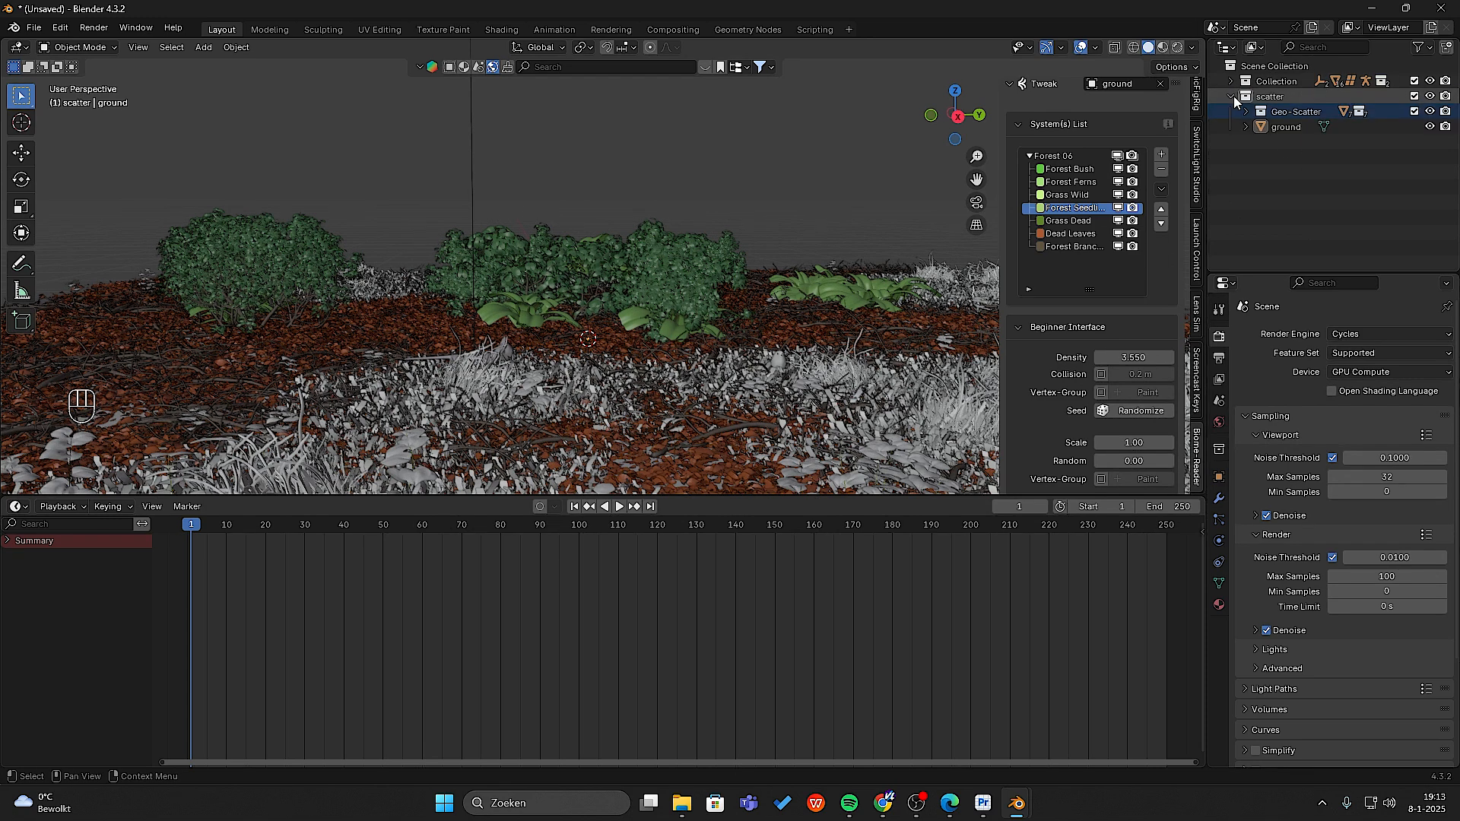
click(1250, 155)
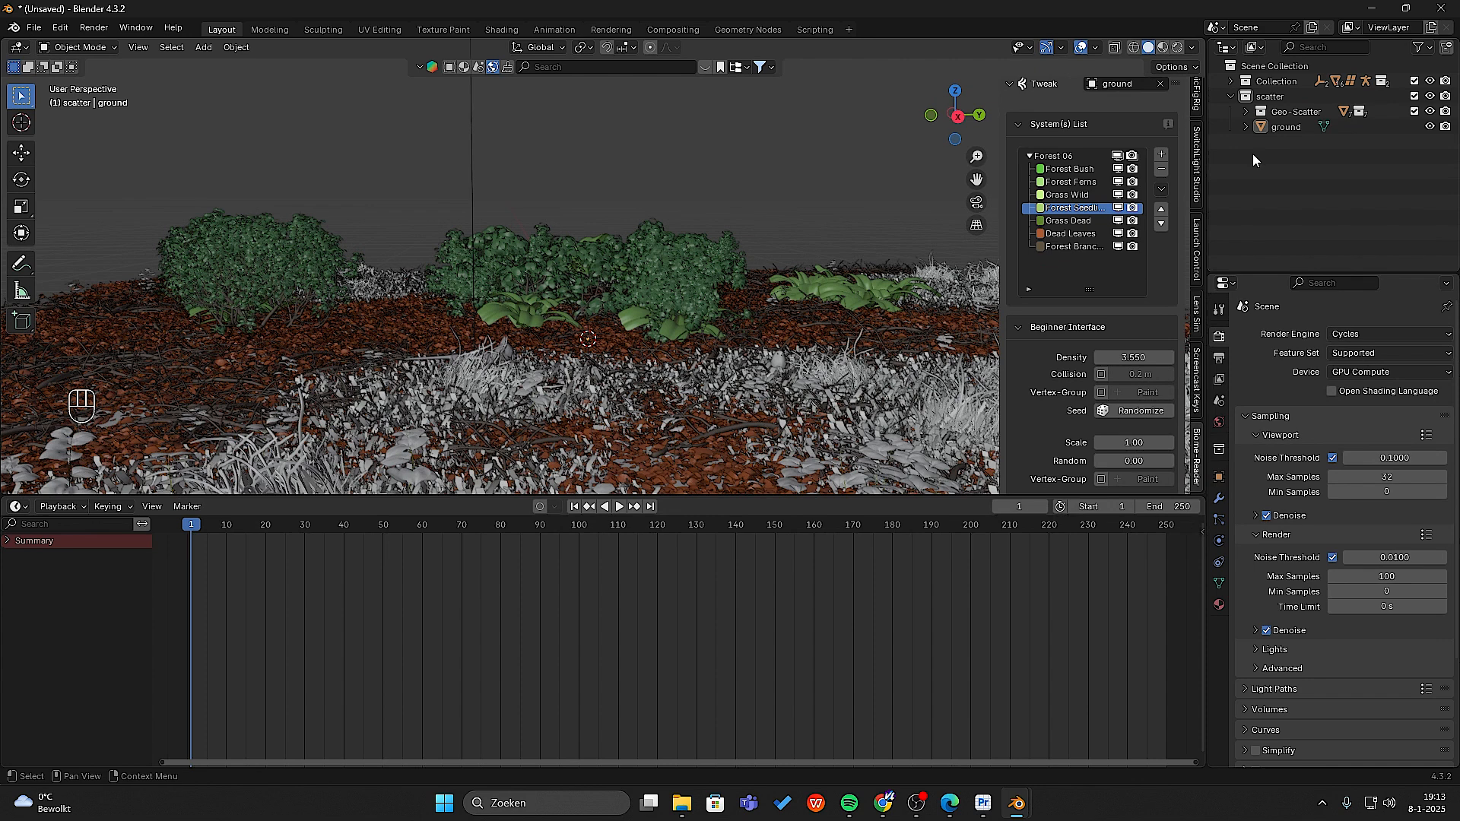
- Show the online asset browser, switch it to models and search for "tree"
click(703, 67)
click(601, 72)
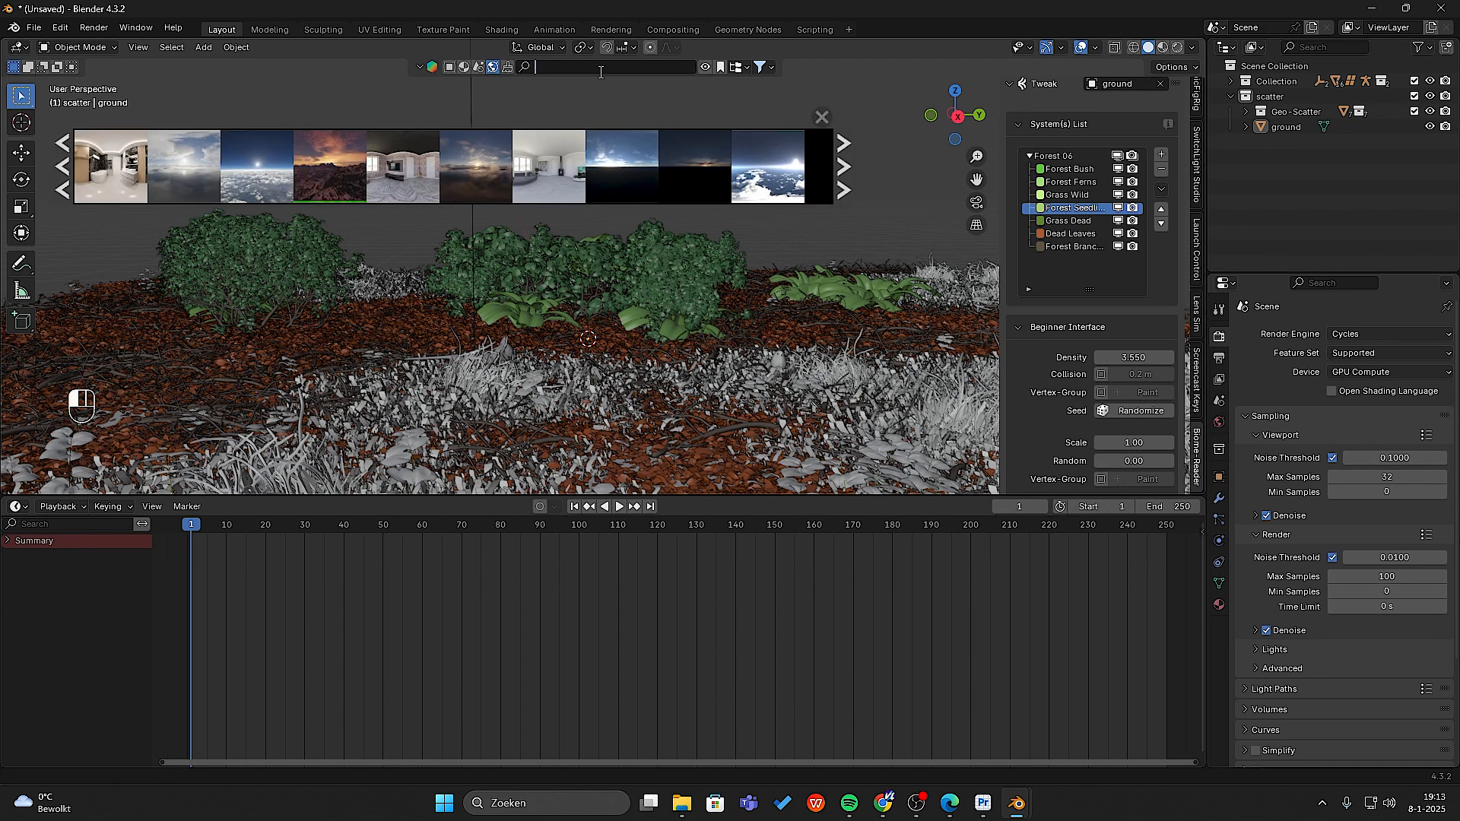
key(Return)
click(450, 70)
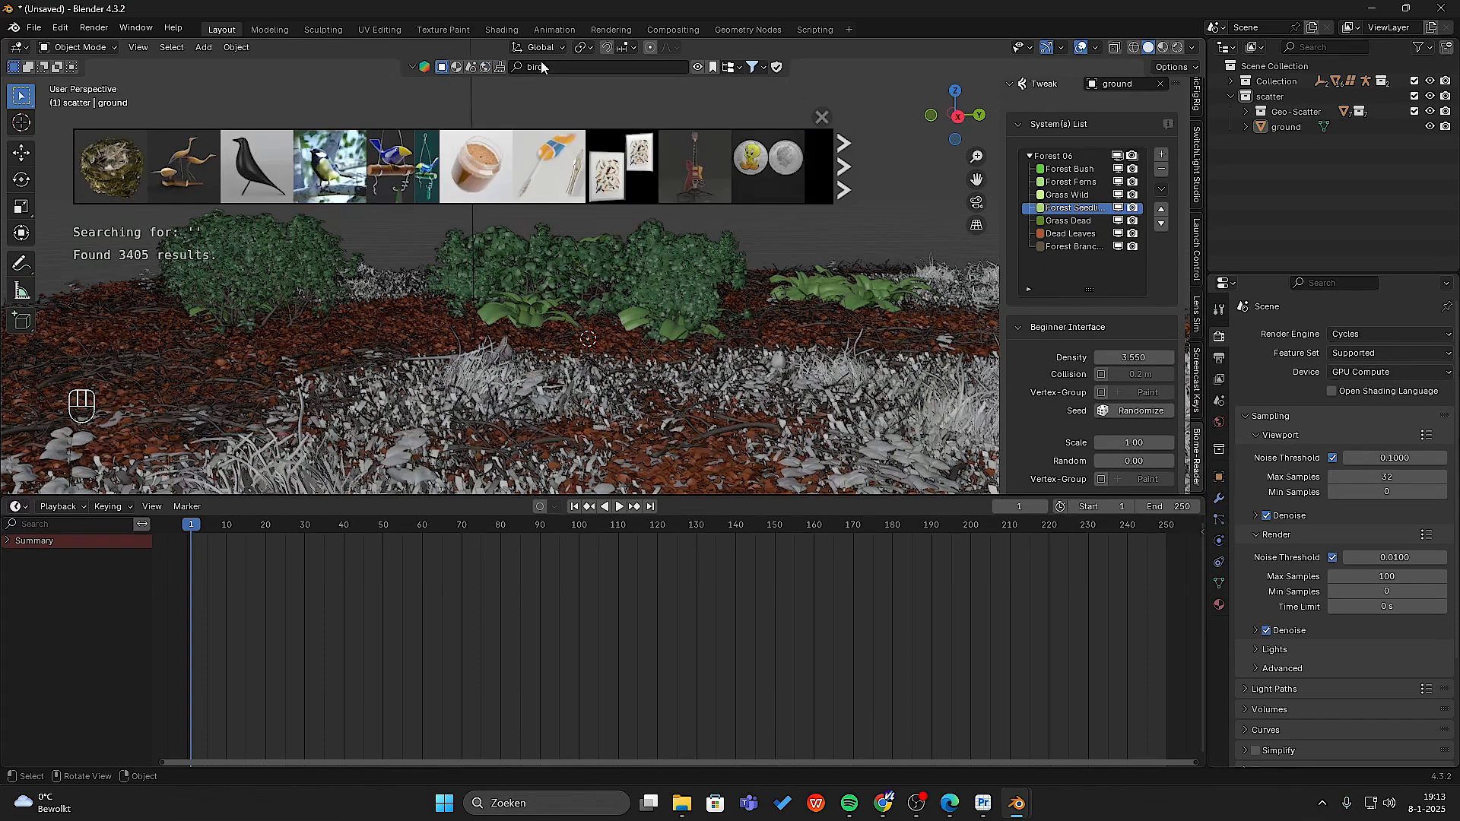
click(563, 69)
text(bird)
text(tre)
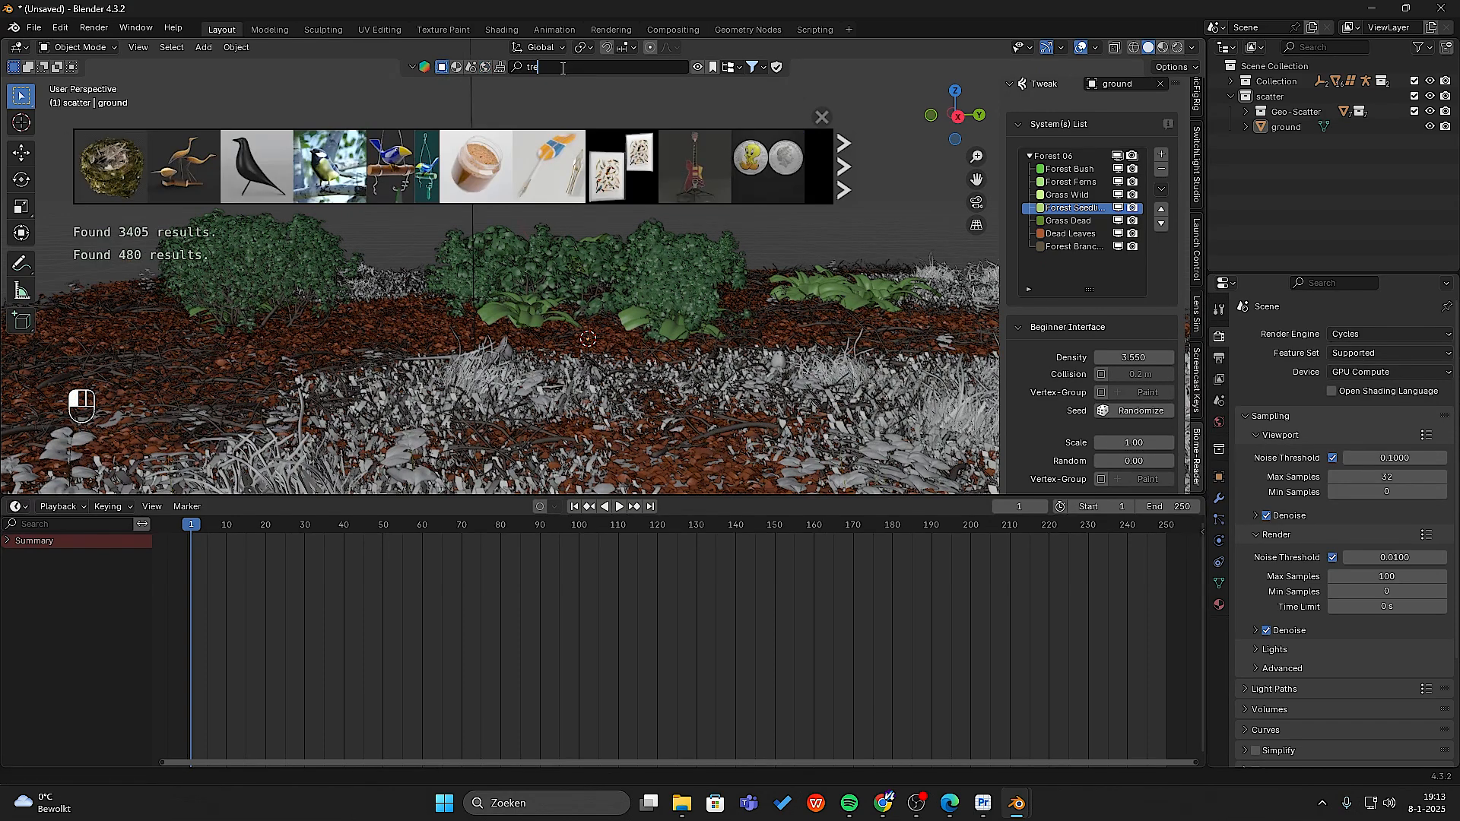
text(e)
key(Return)
- Browse the tree models and import the Evergreen Mid-Poly Tree into the scene
mouse_move(465, 139)
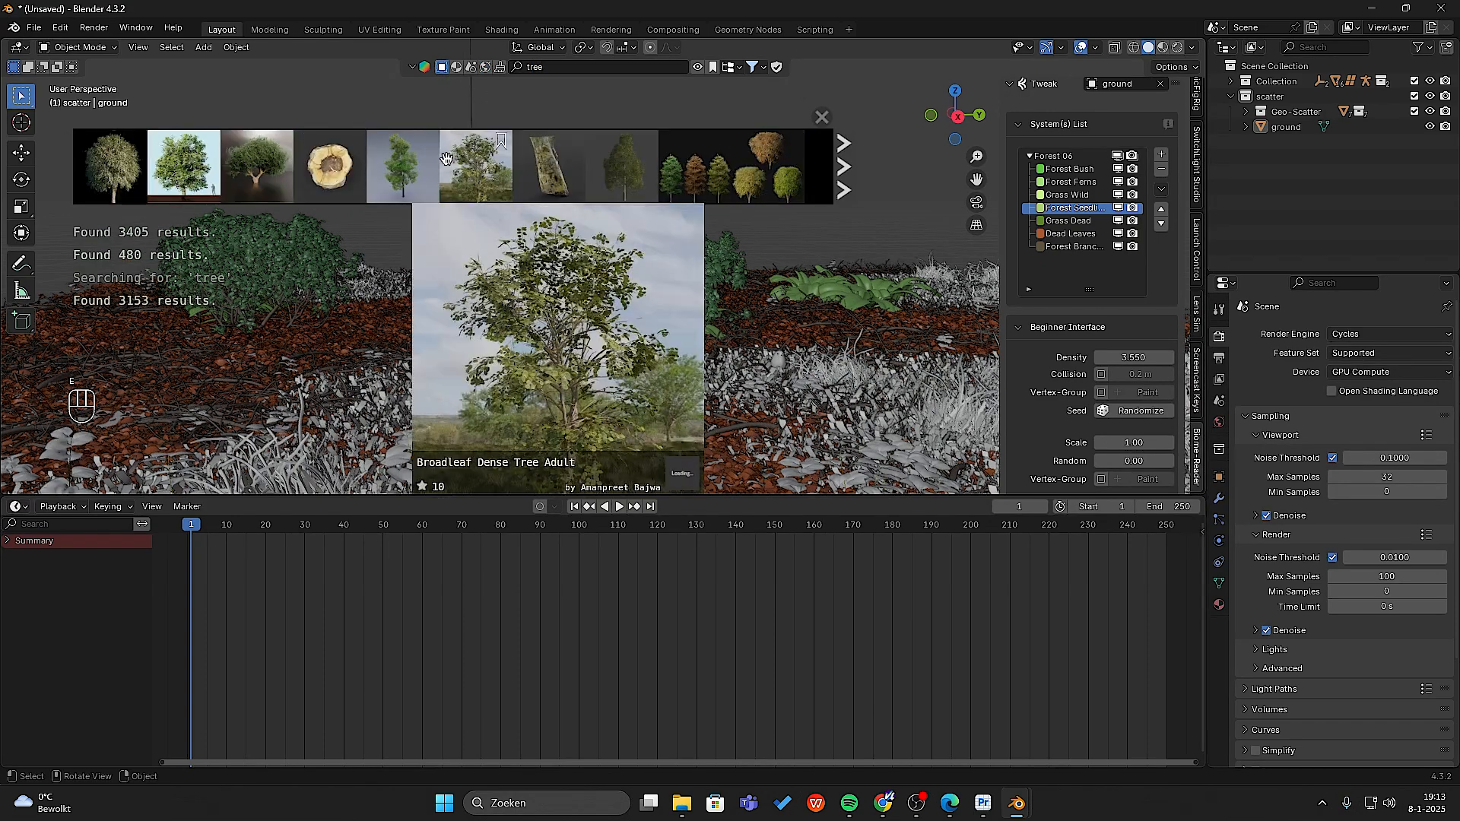
mouse_move(778, 170)
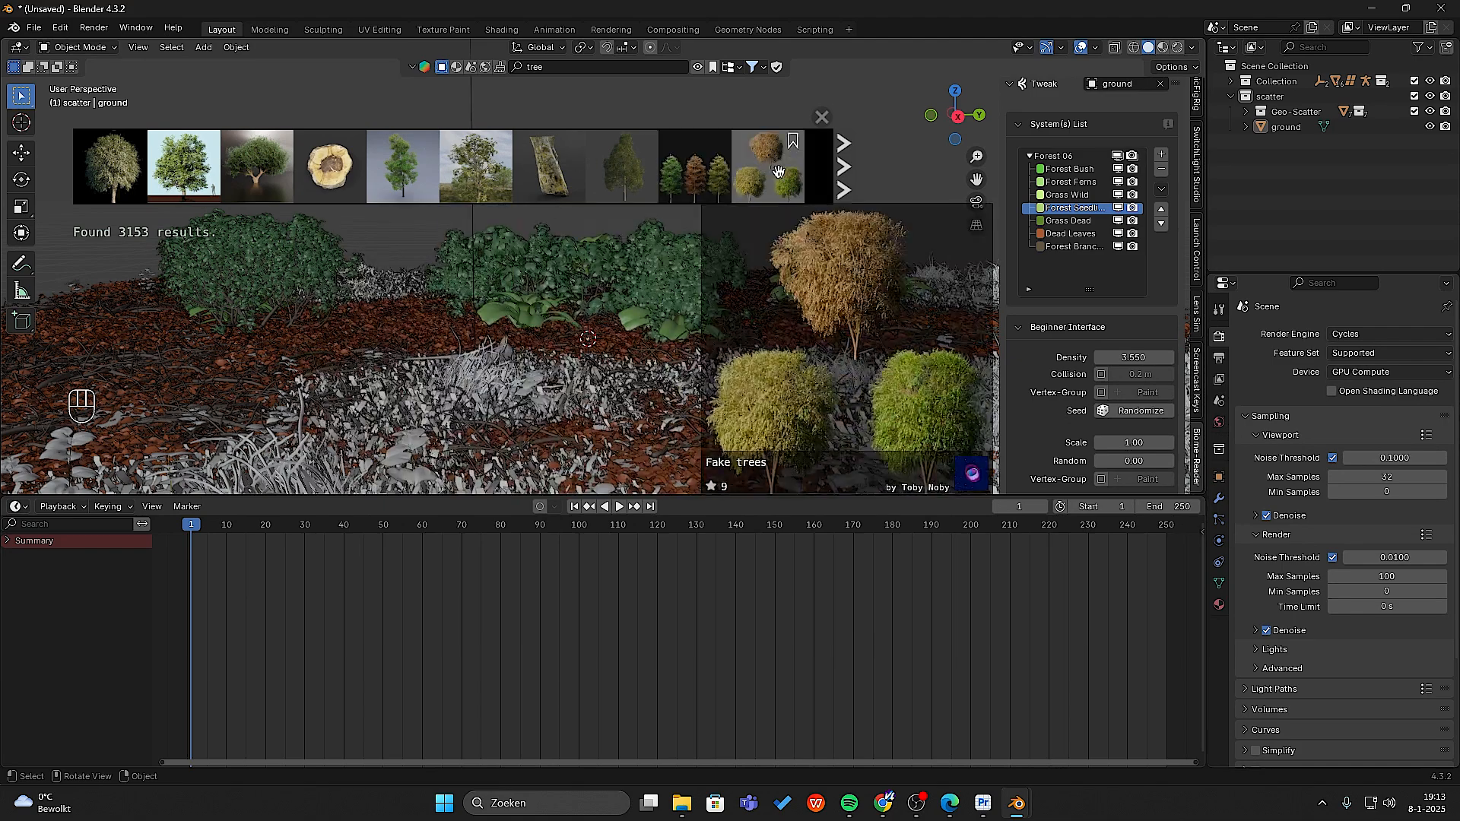
mouse_move(703, 169)
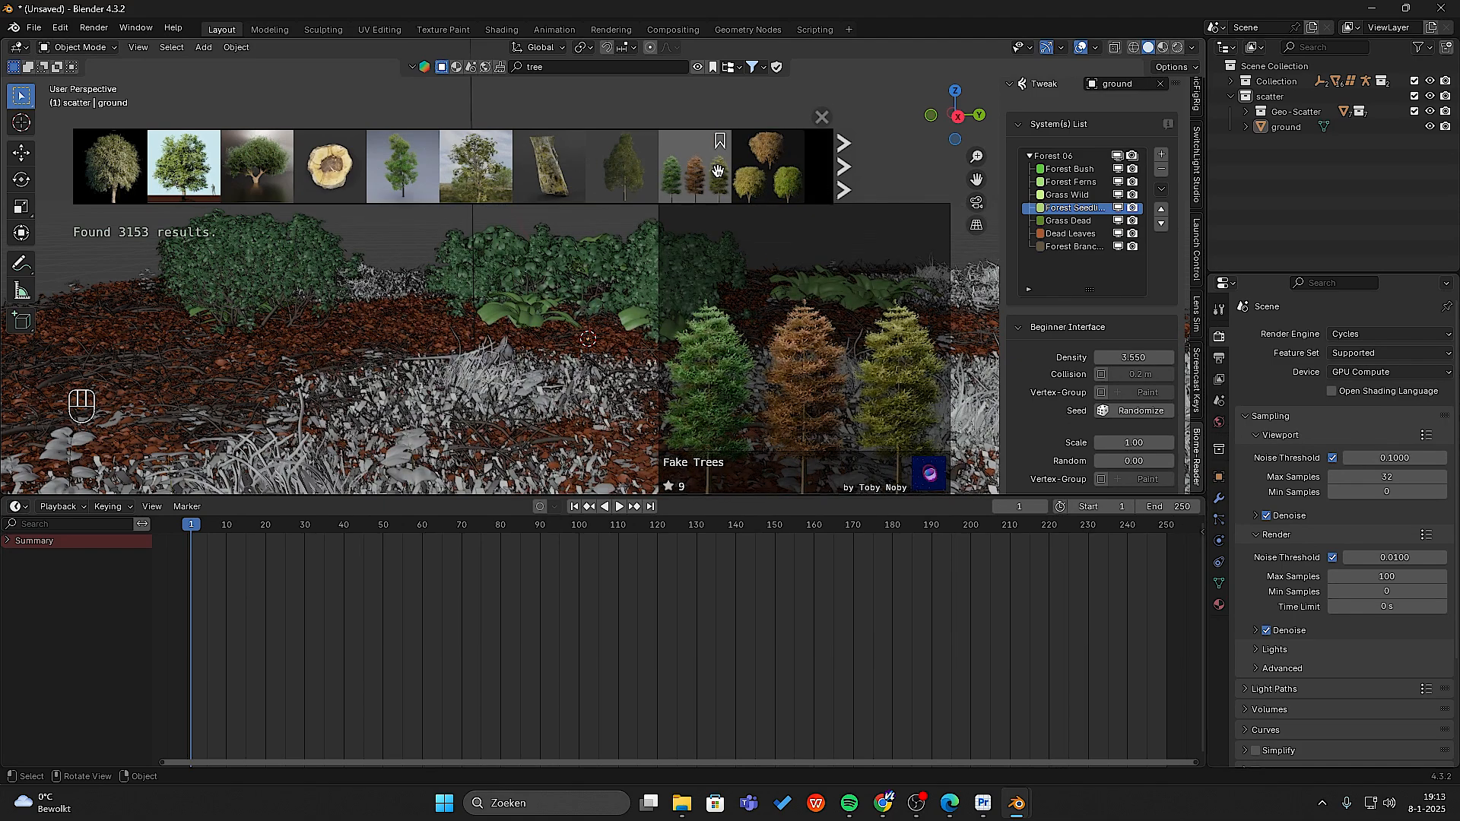
mouse_move(604, 182)
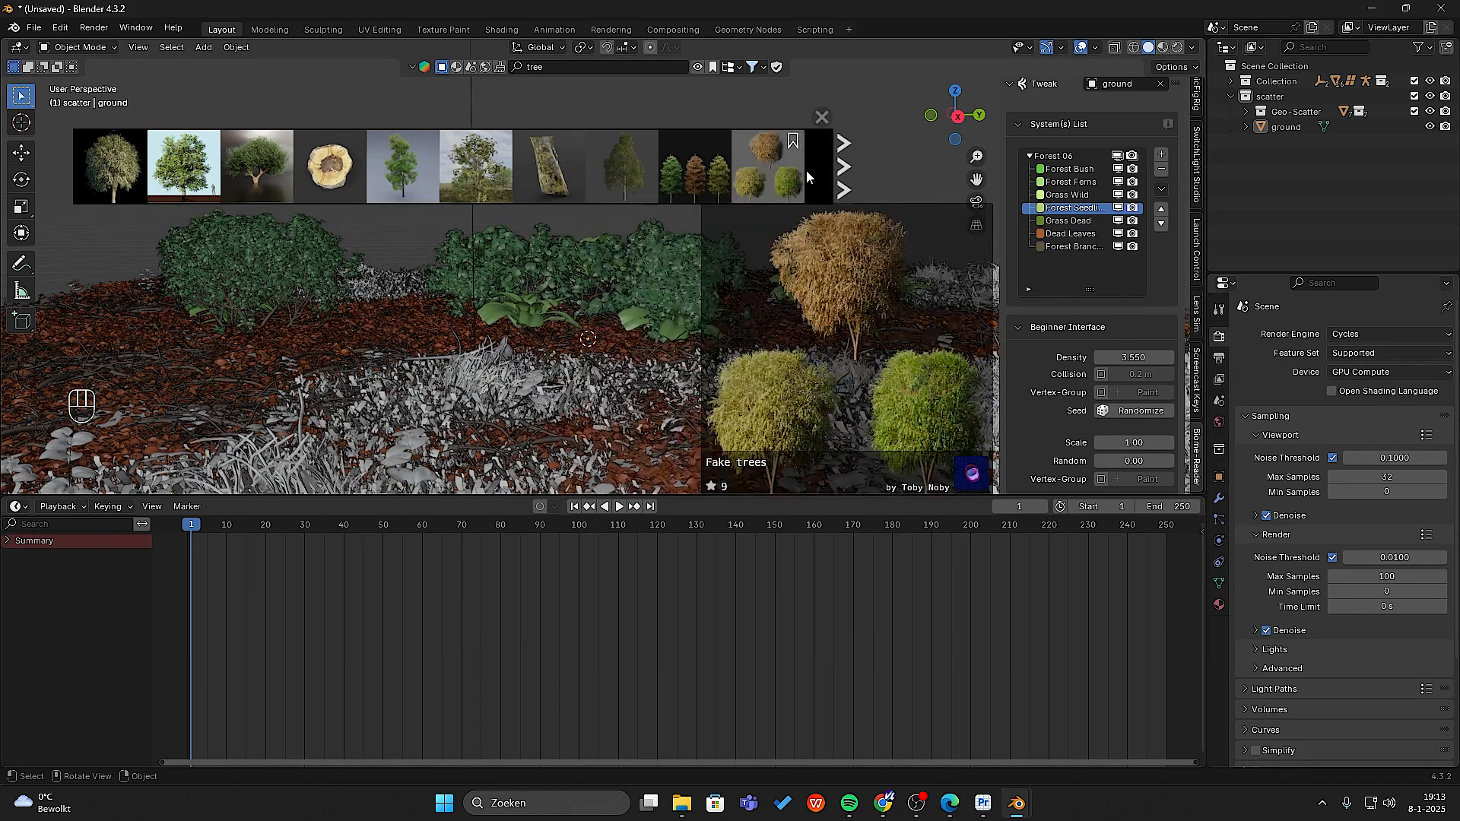
click(841, 190)
click(839, 191)
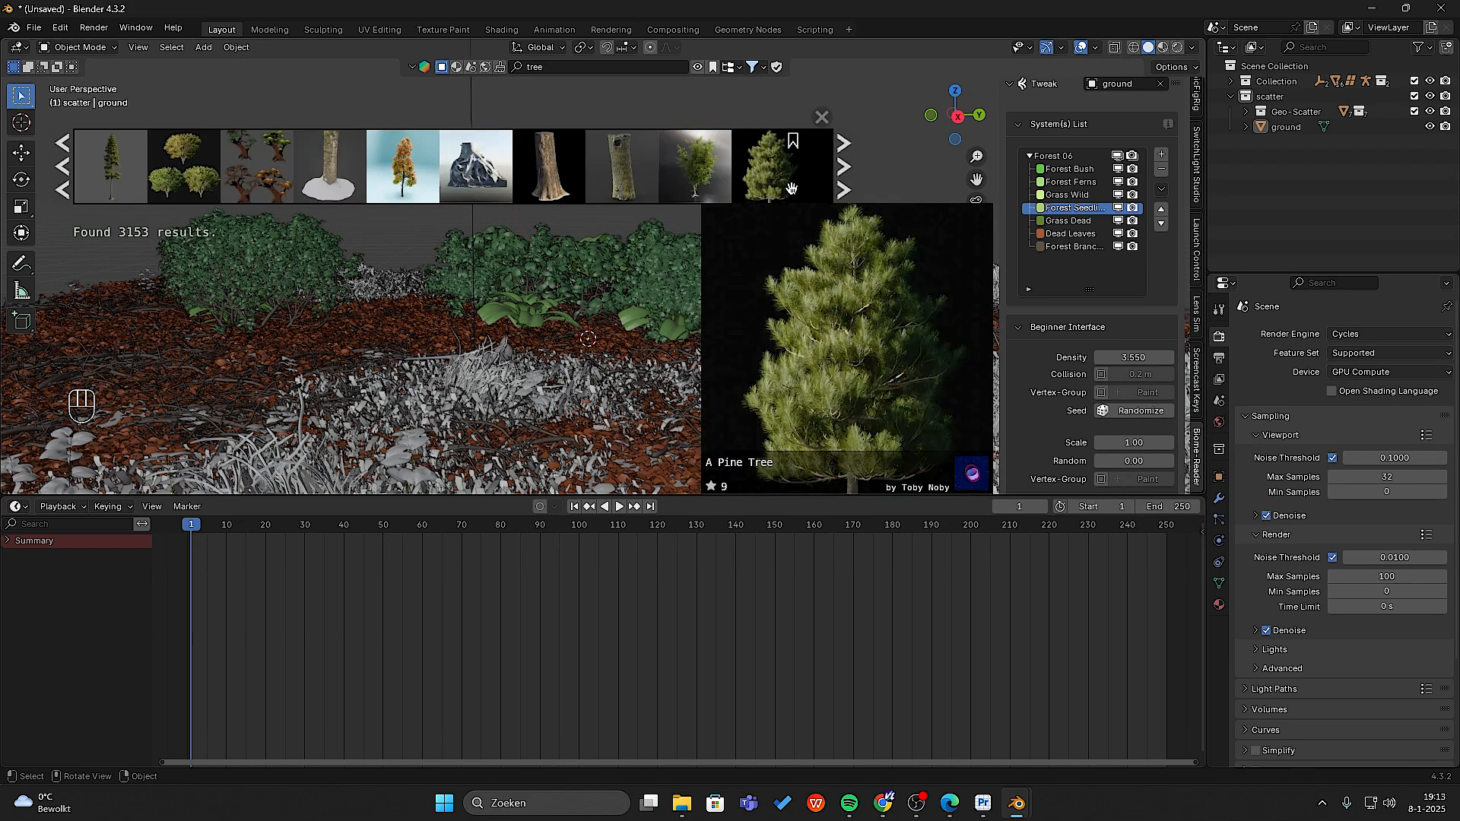
click(841, 188)
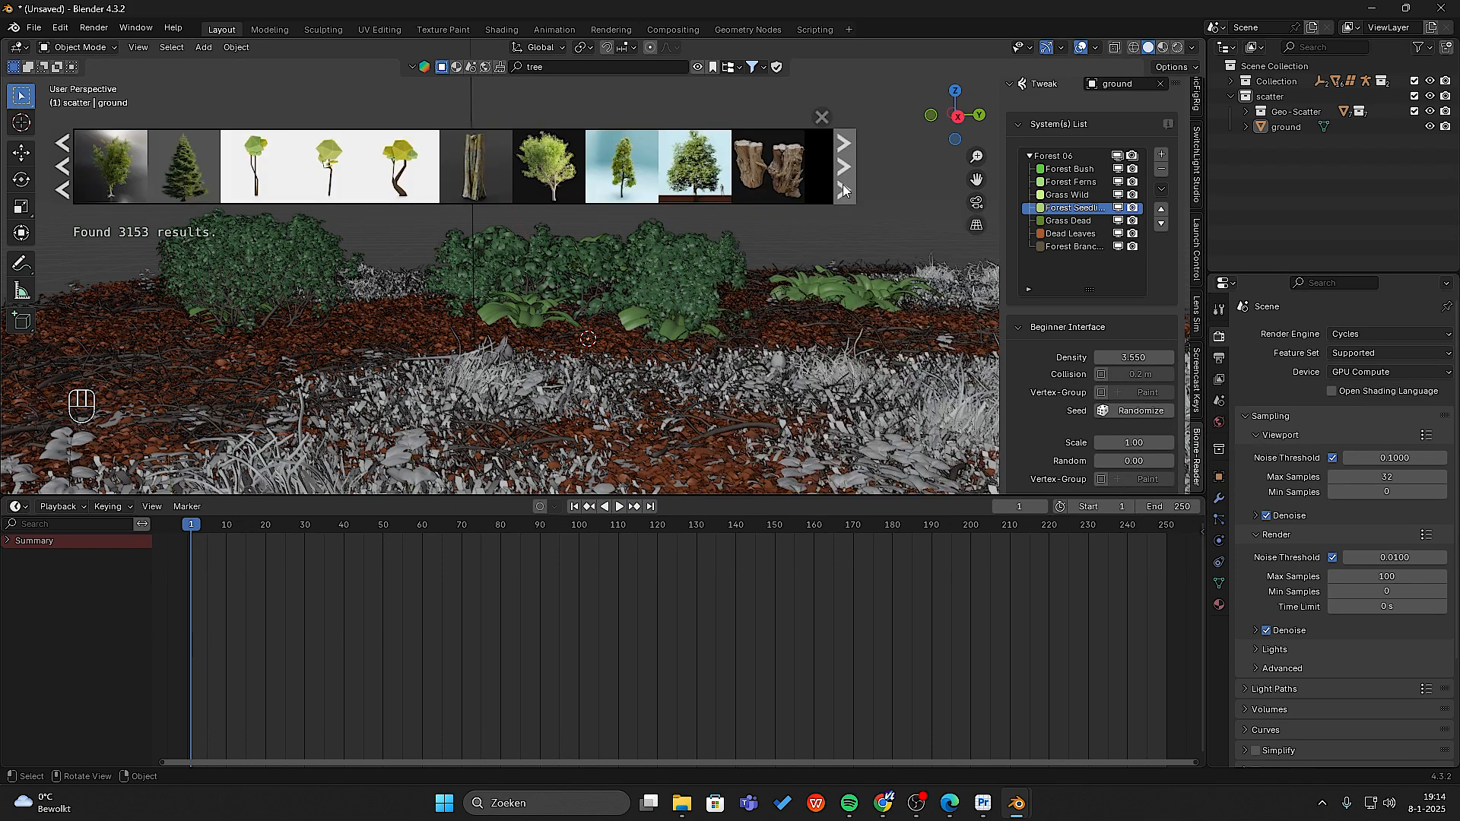
click(843, 190)
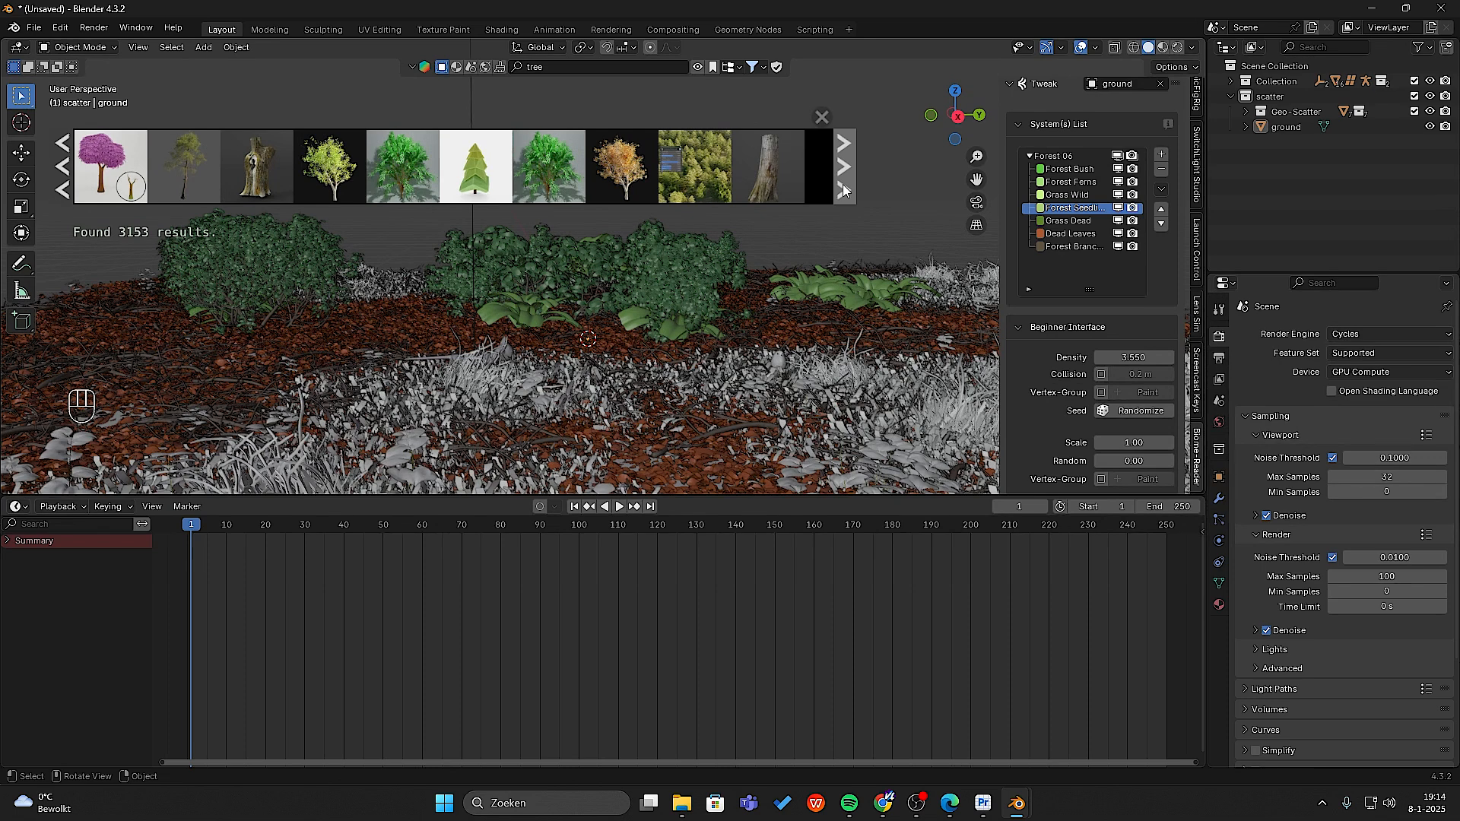
click(844, 190)
click(843, 190)
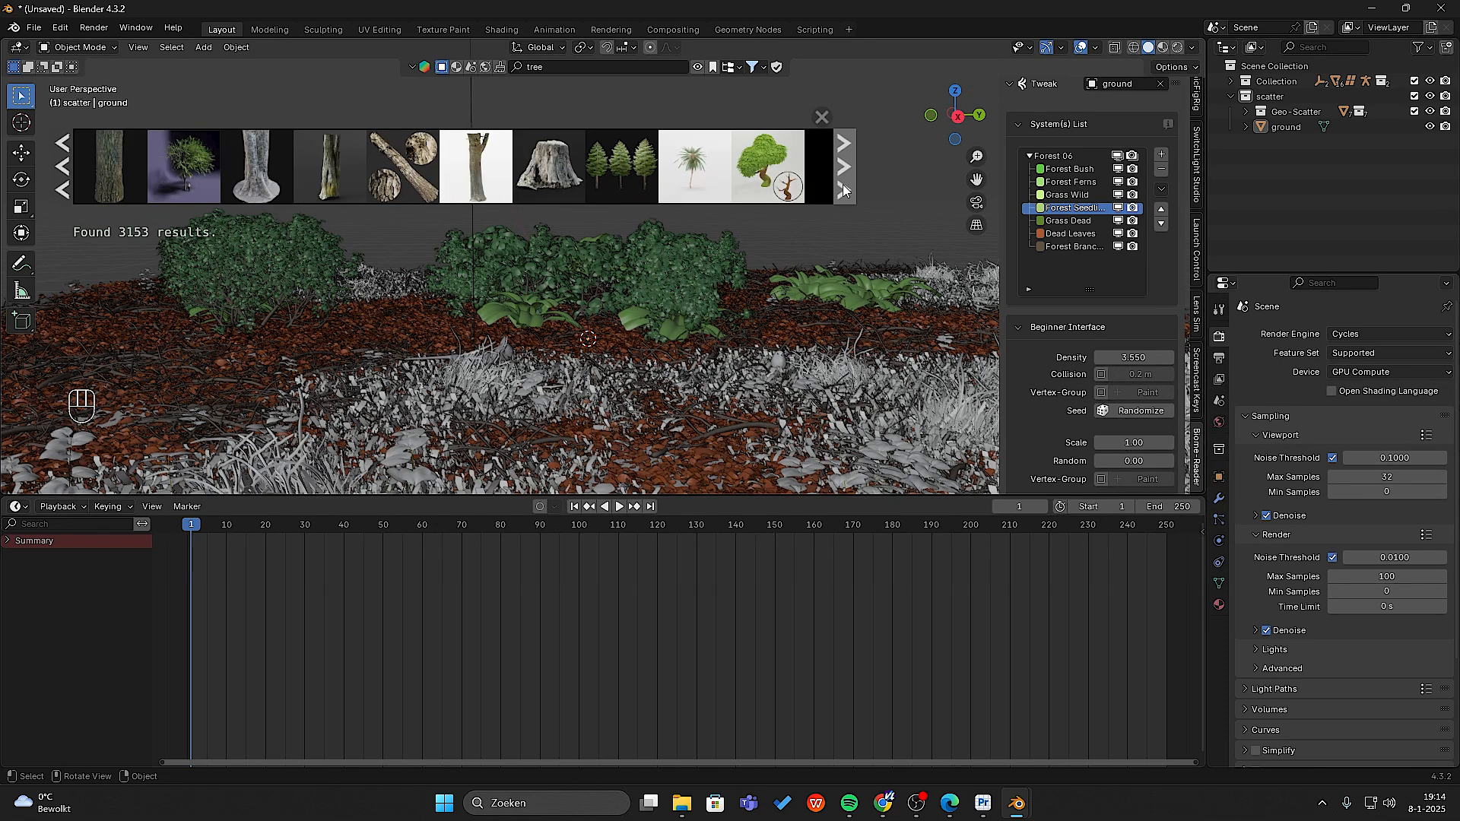
click(843, 190)
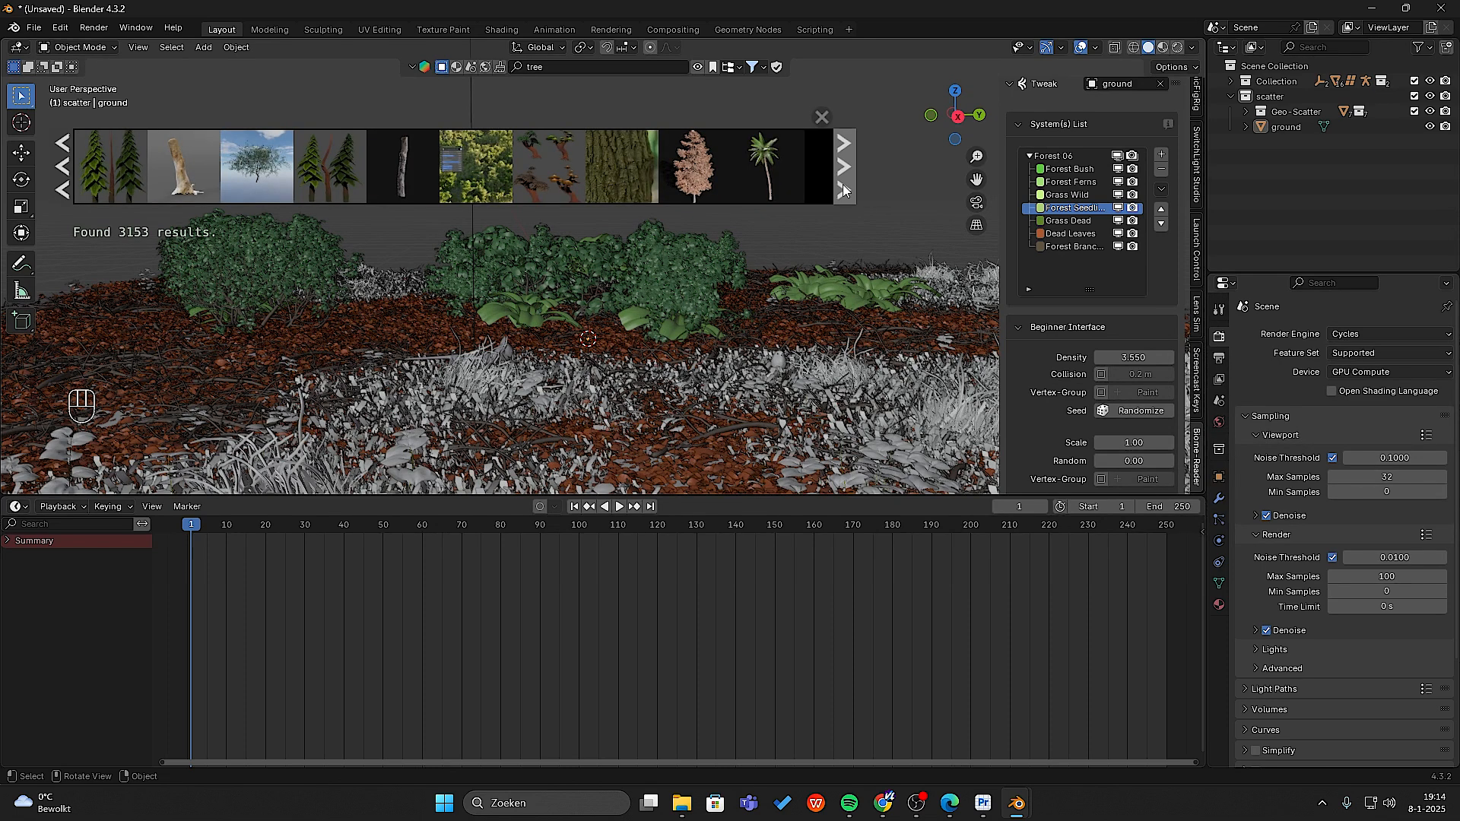
click(843, 187)
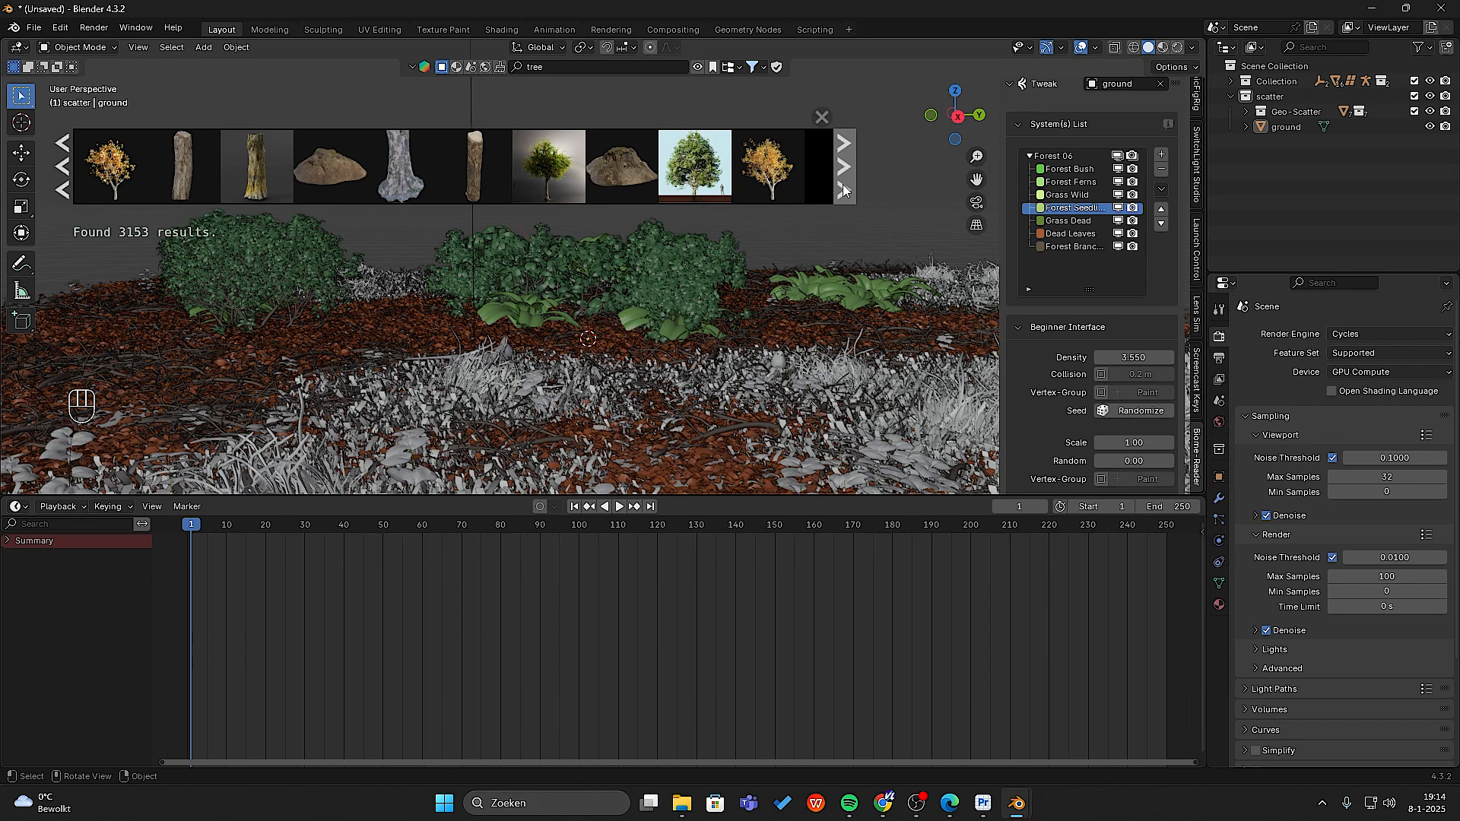
click(842, 187)
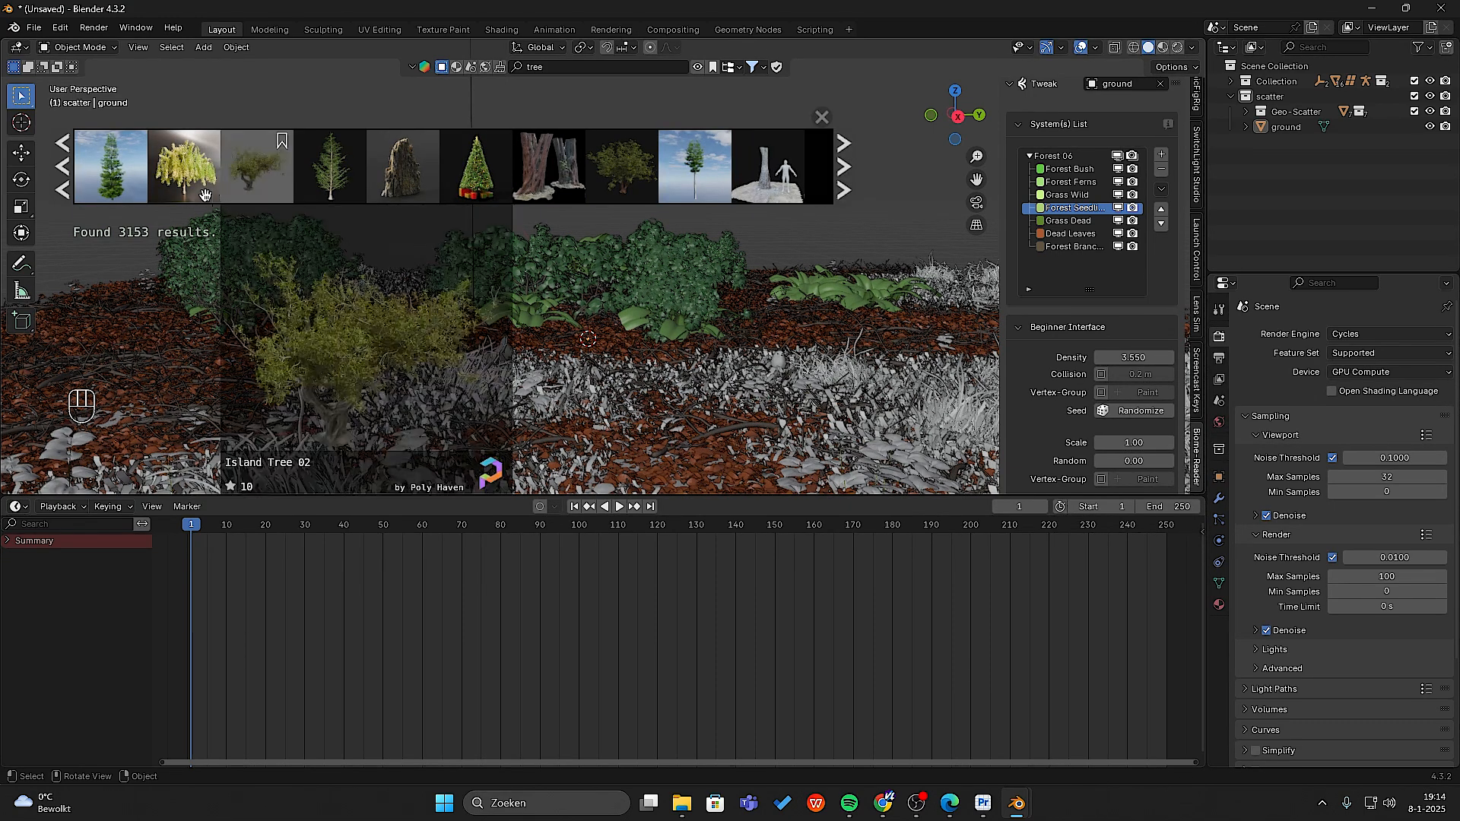
mouse_move(126, 186)
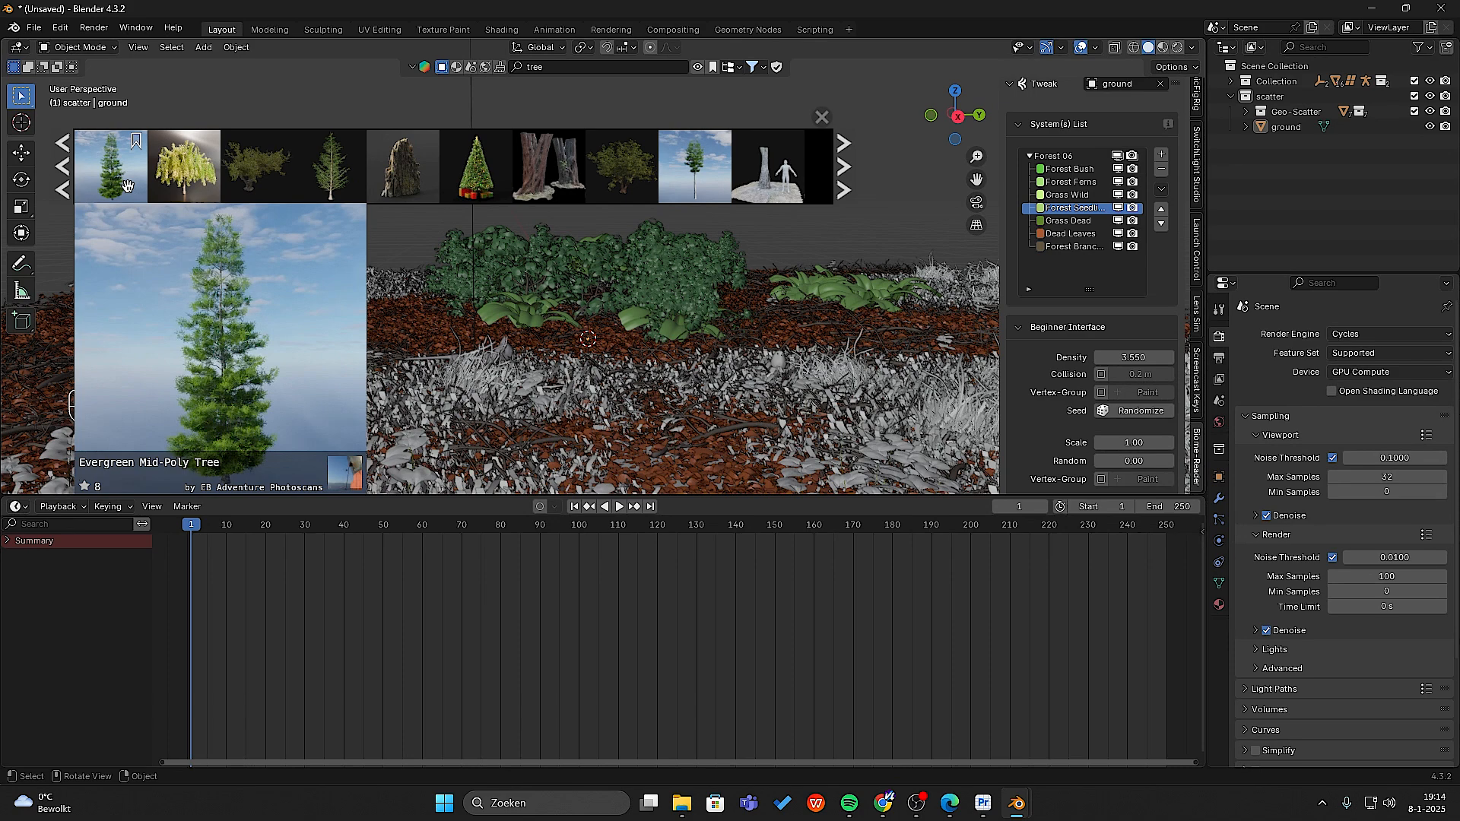
click(127, 185)
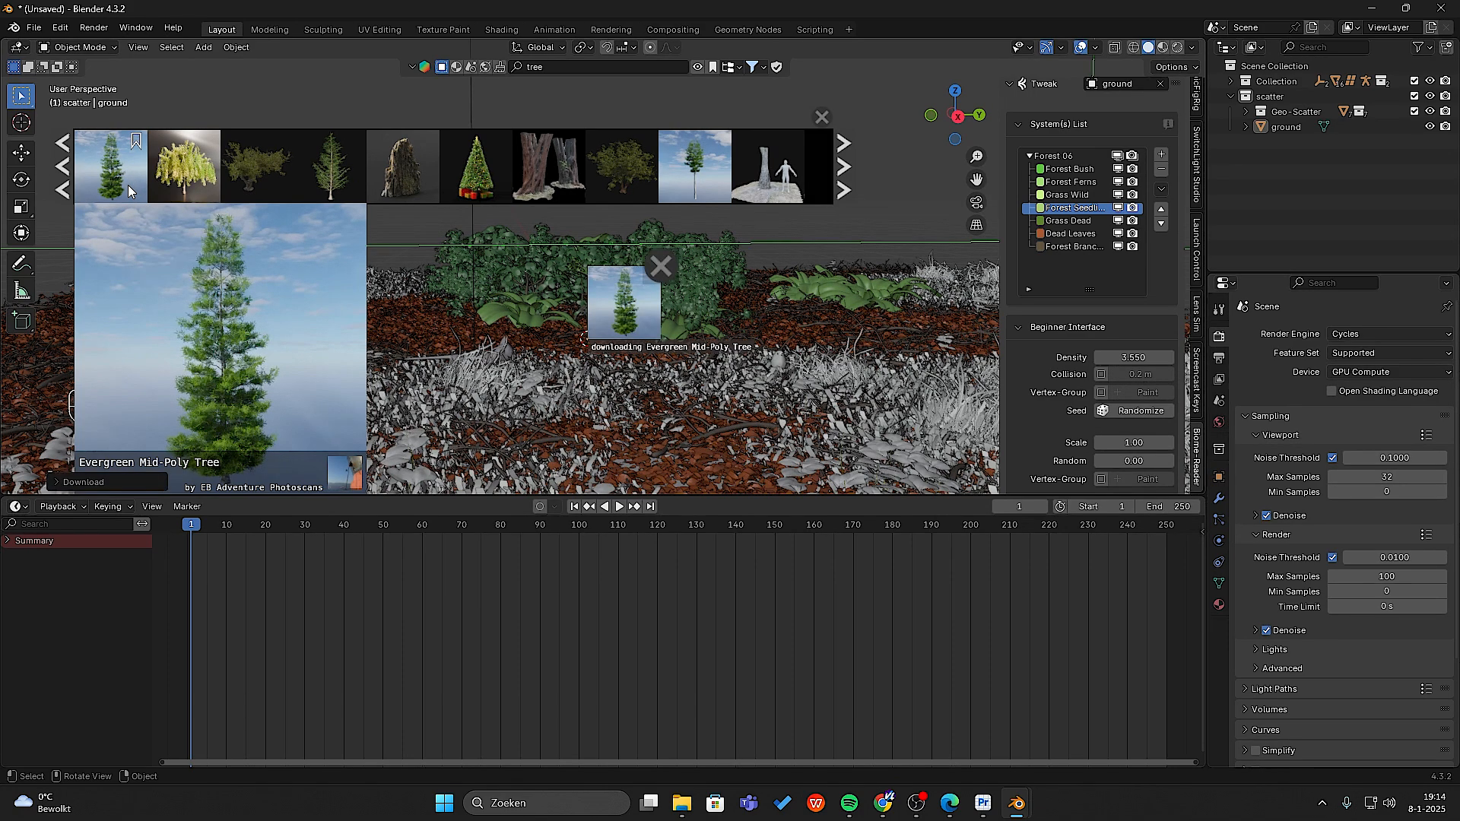
- Scale the Evergreen Mid-Poly Tree down in several passes and move it along the Y axis to beside the ground
scroll(678, 290, down, 6)
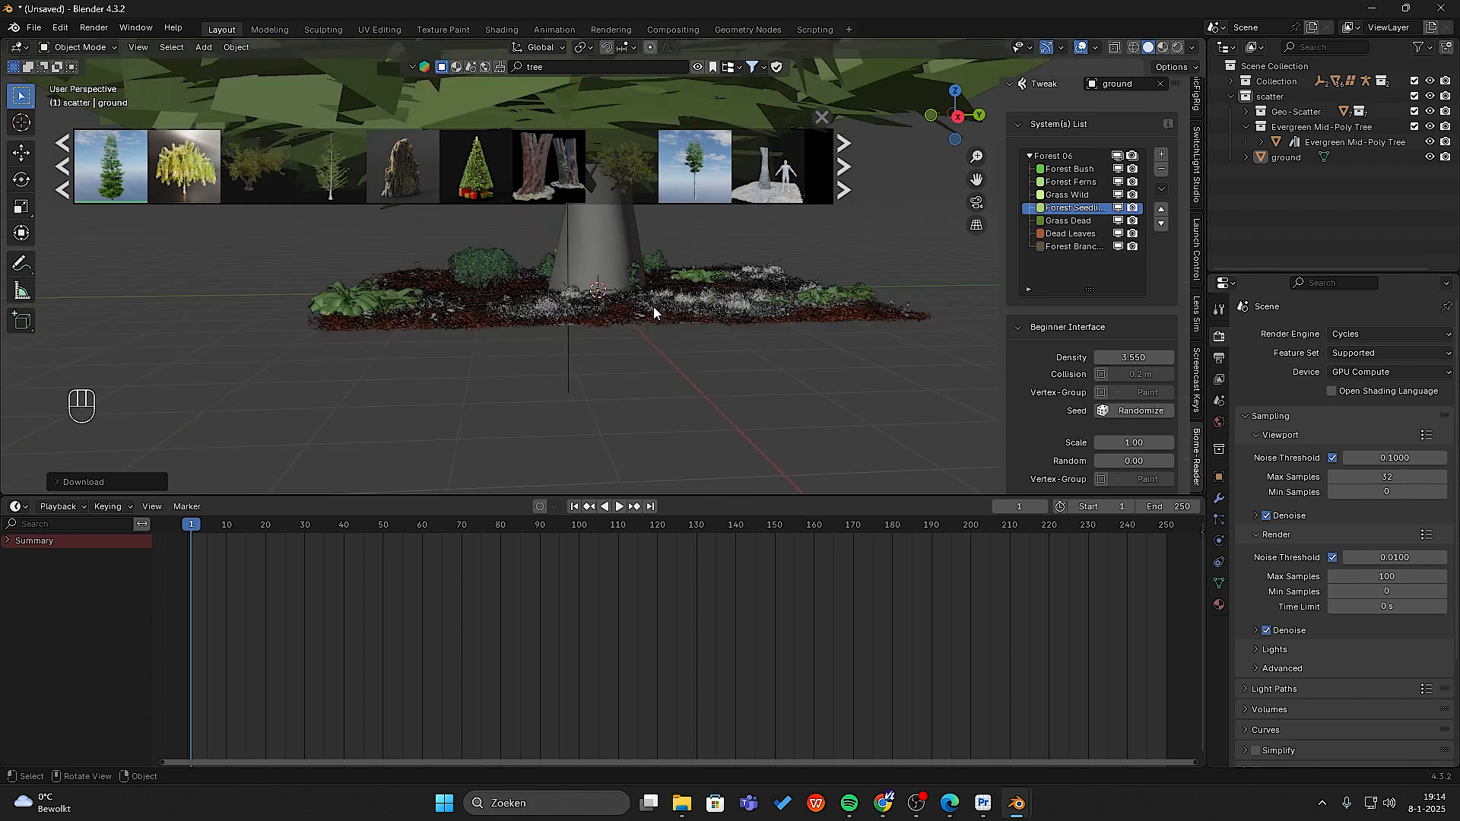
click(608, 257)
key(s)
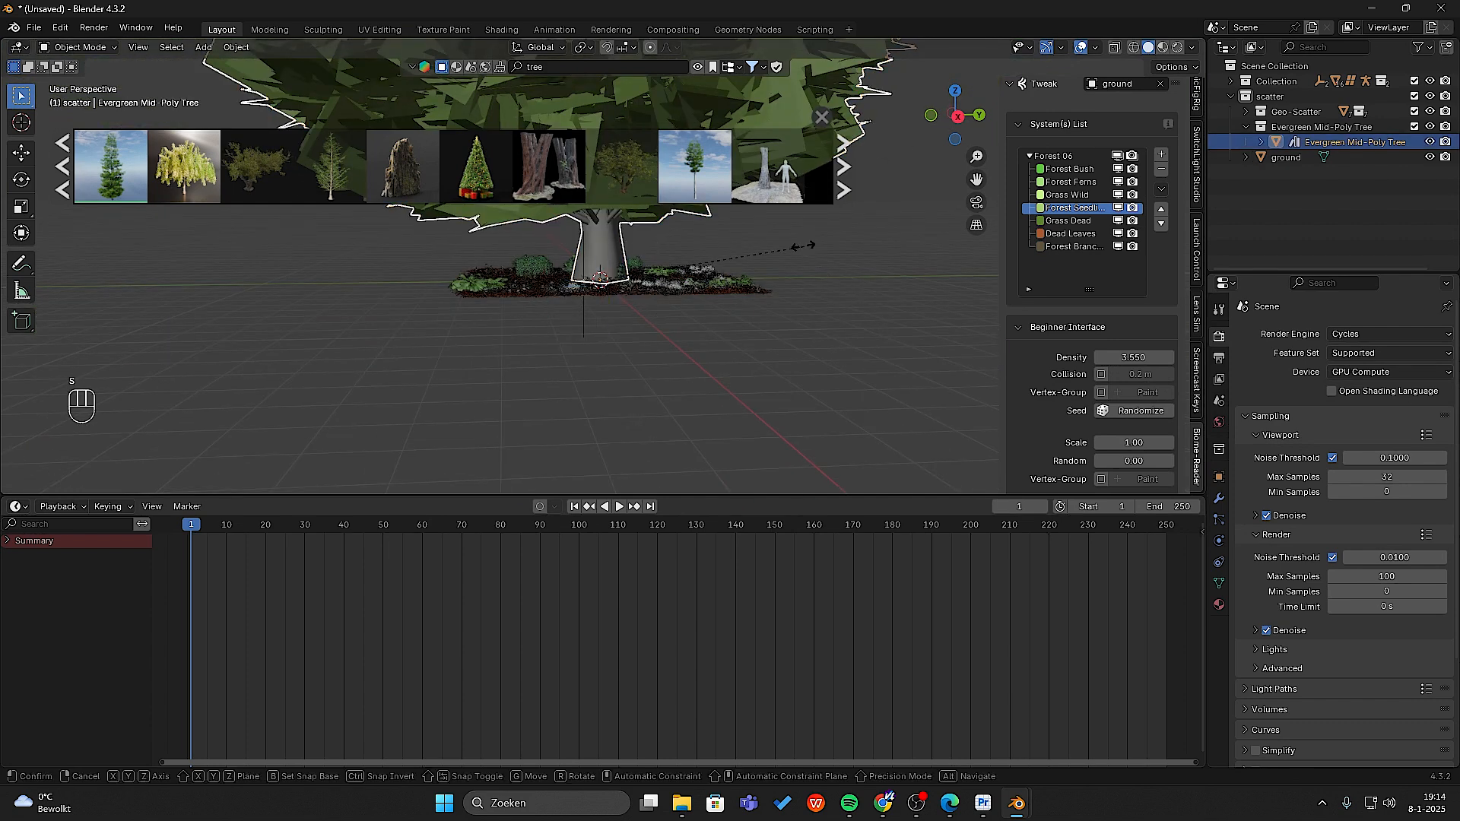
click(619, 295)
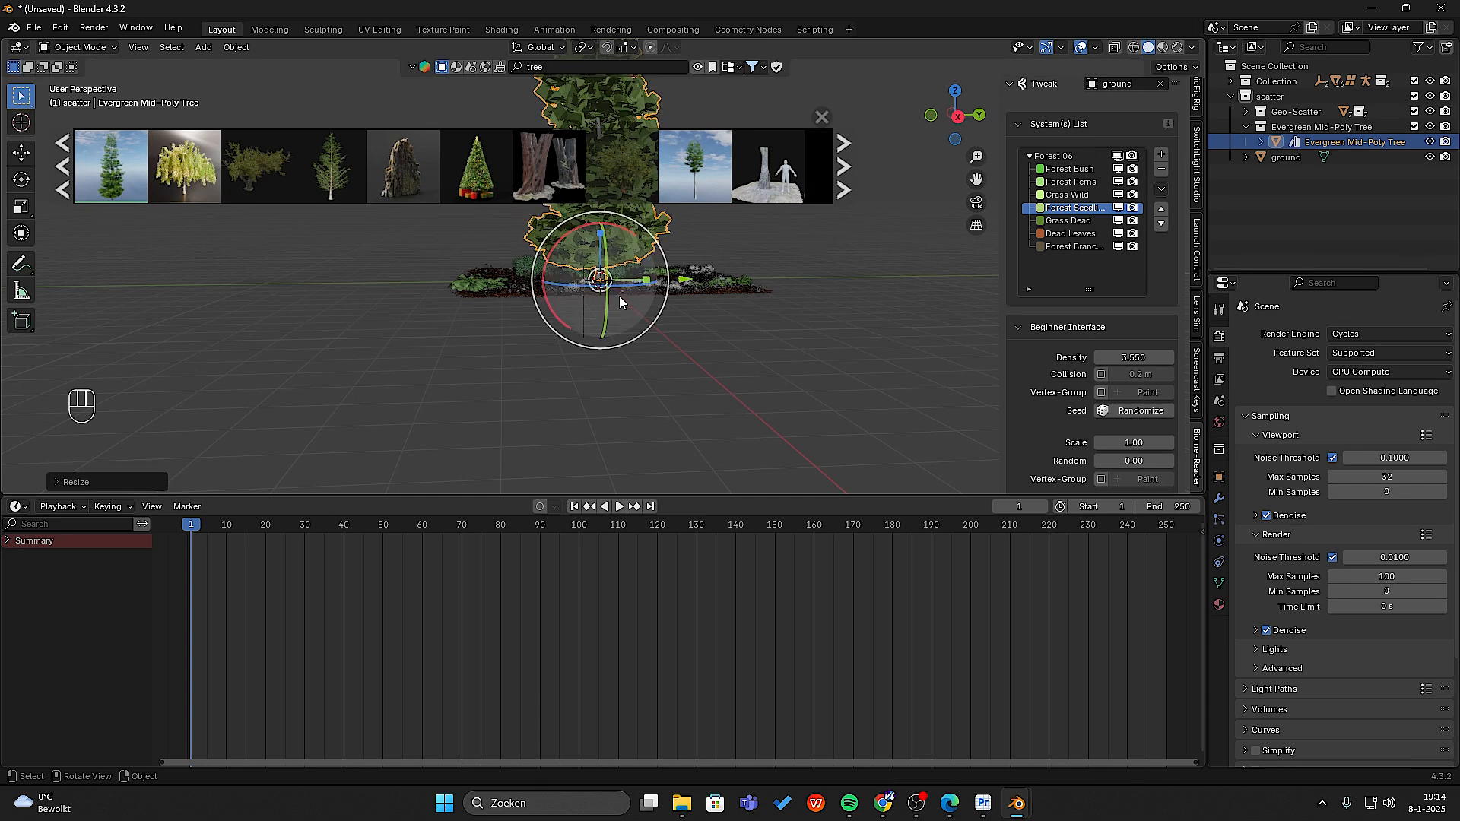
key(s)
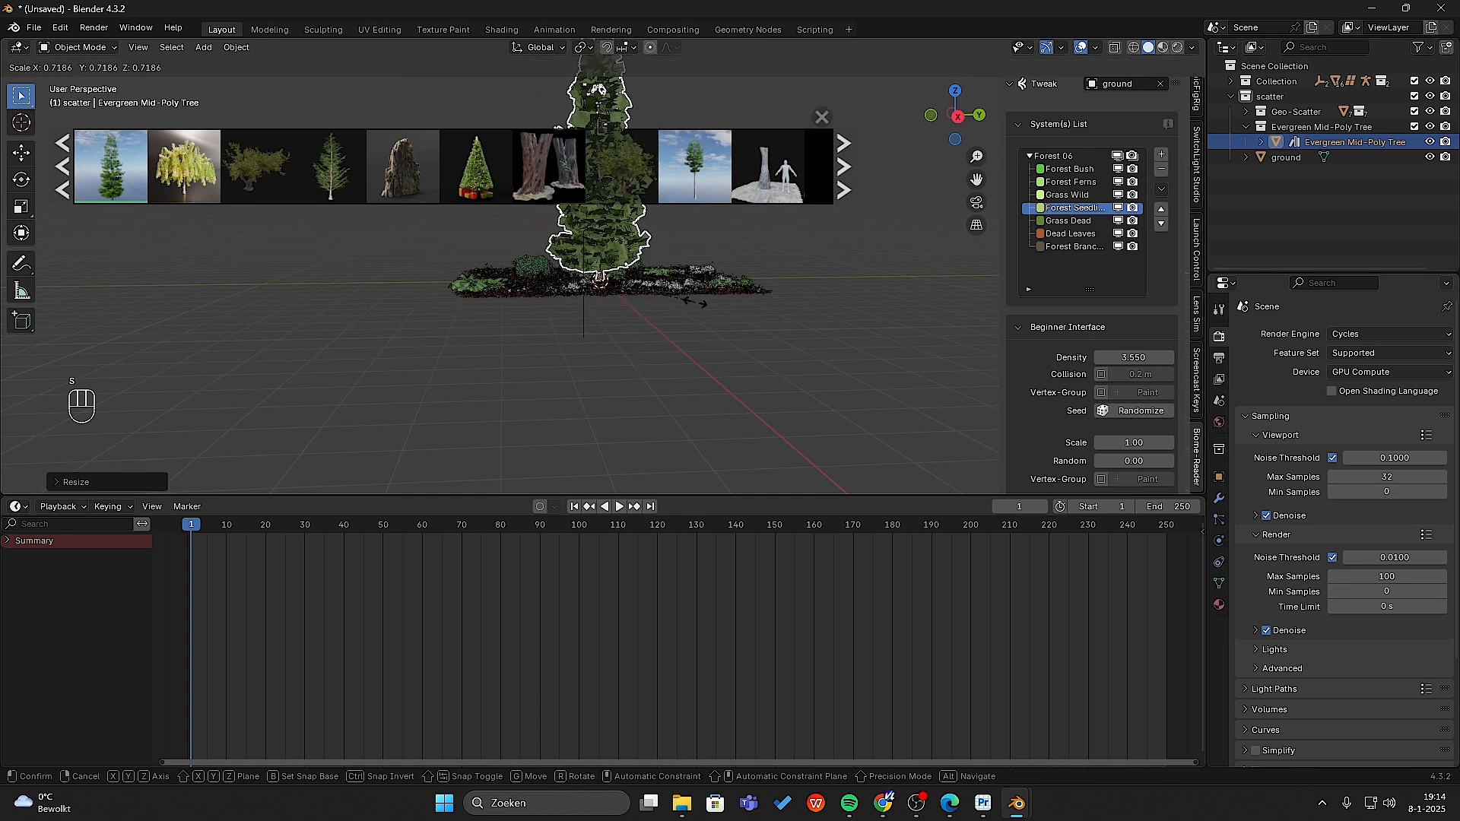
click(698, 299)
key(s)
click(707, 298)
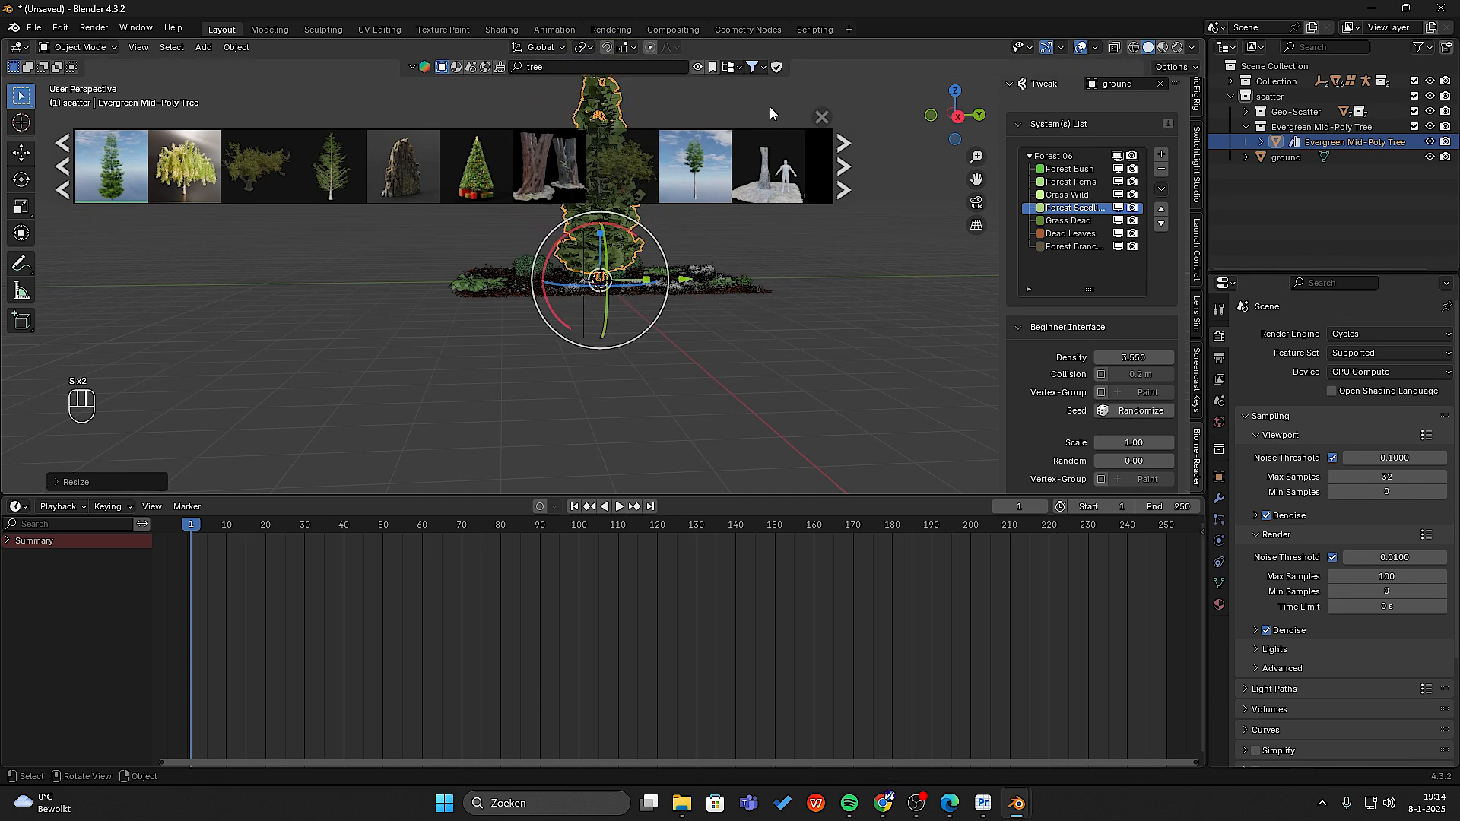
drag(684, 281, 913, 275)
- Scatter the selected evergreen tree over the ground with Density Scatter at 10 instances per square metre
scroll(738, 286, up, 7)
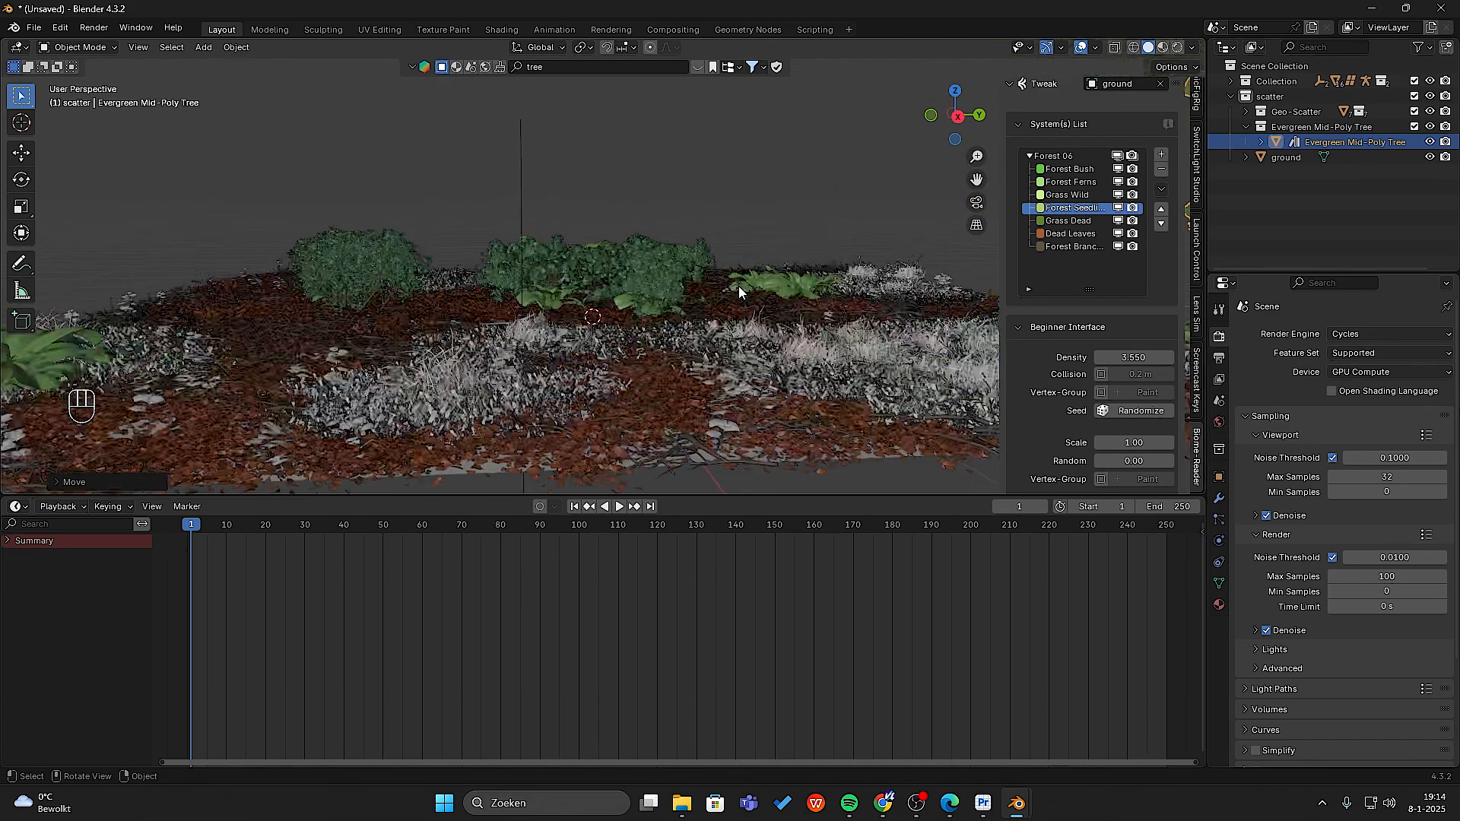
scroll(770, 285, down, 4)
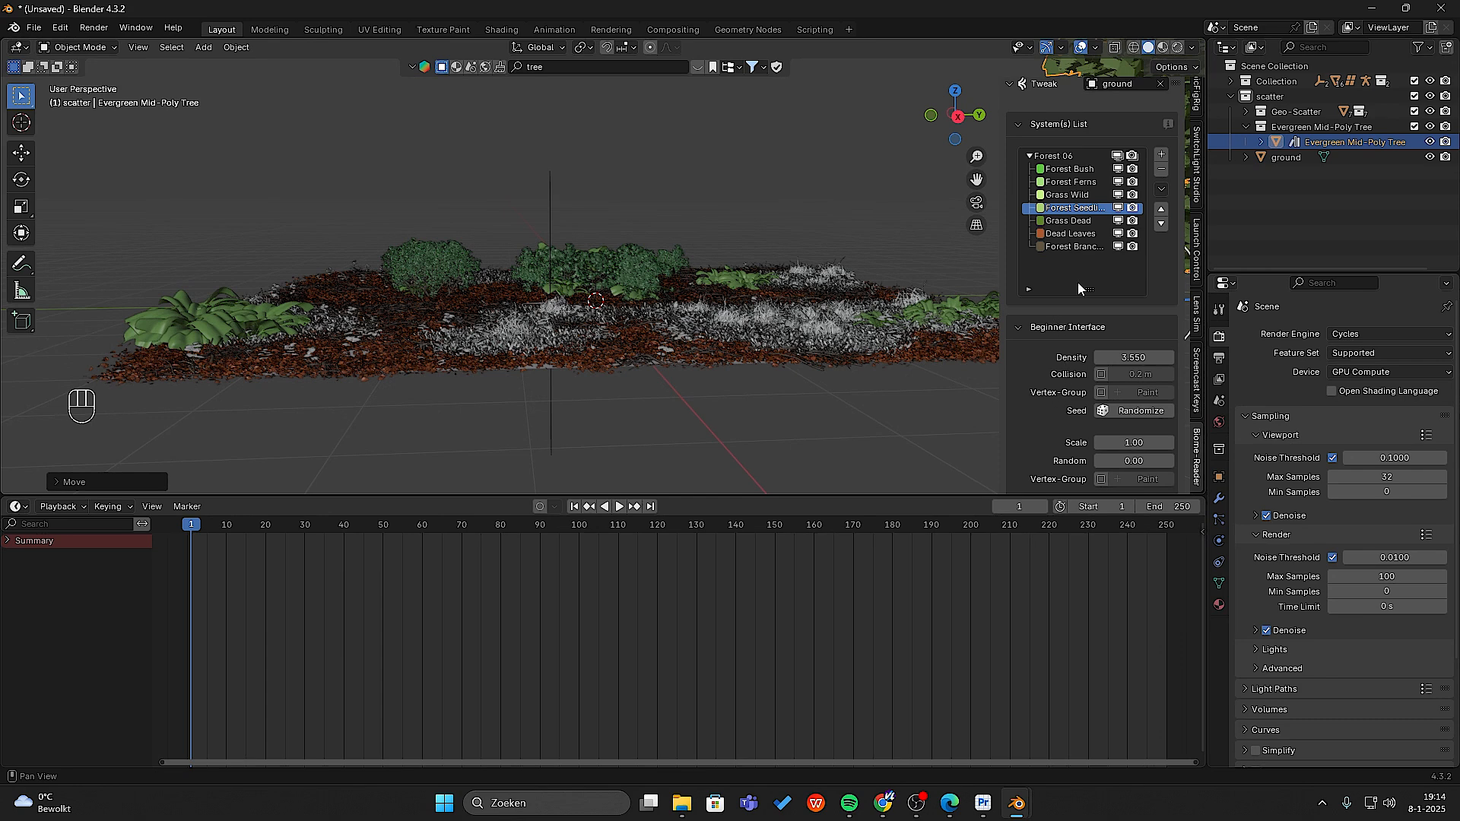
scroll(1096, 251, up, 7)
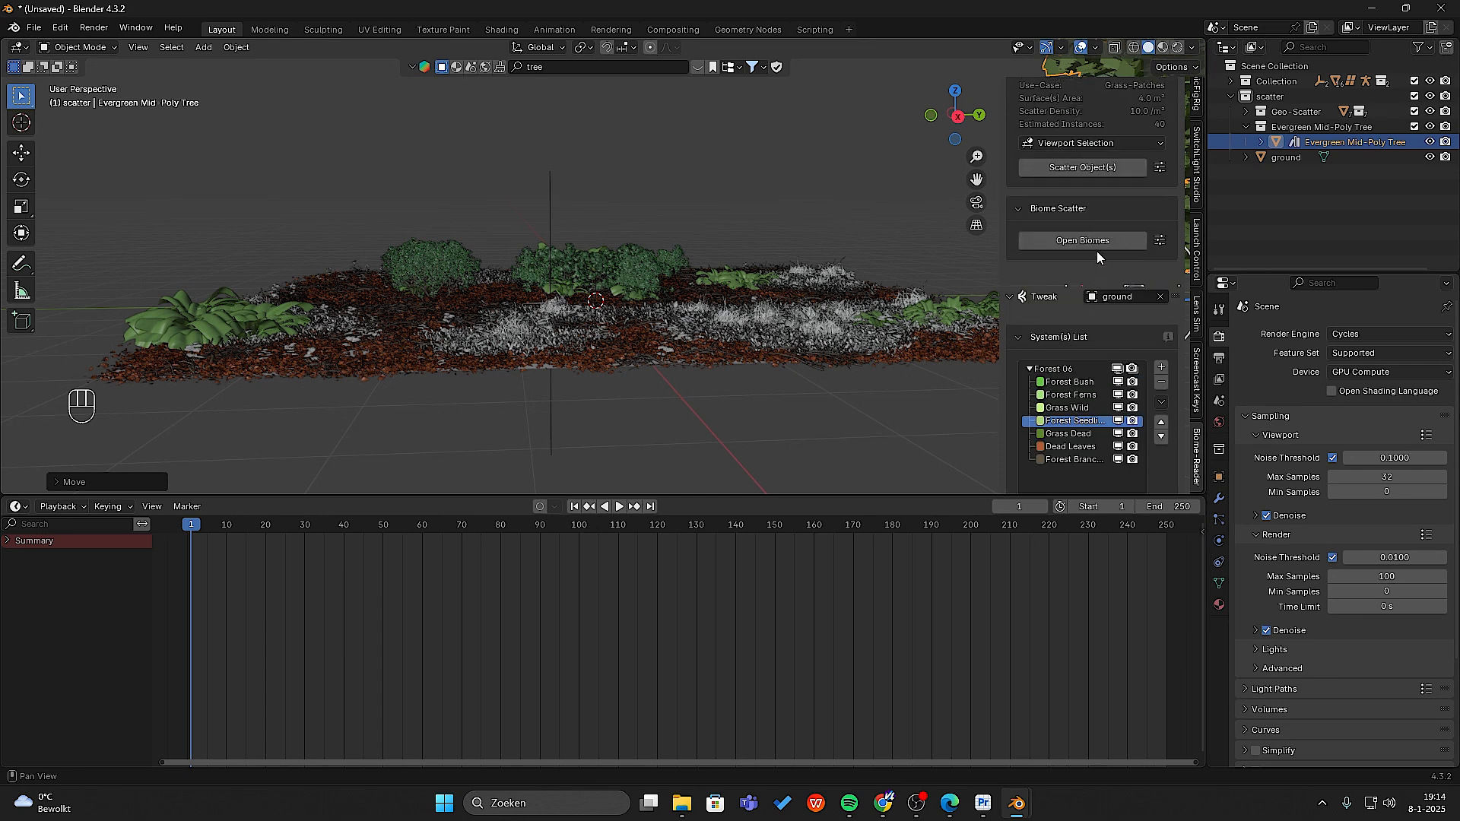
scroll(1088, 347, up, 2)
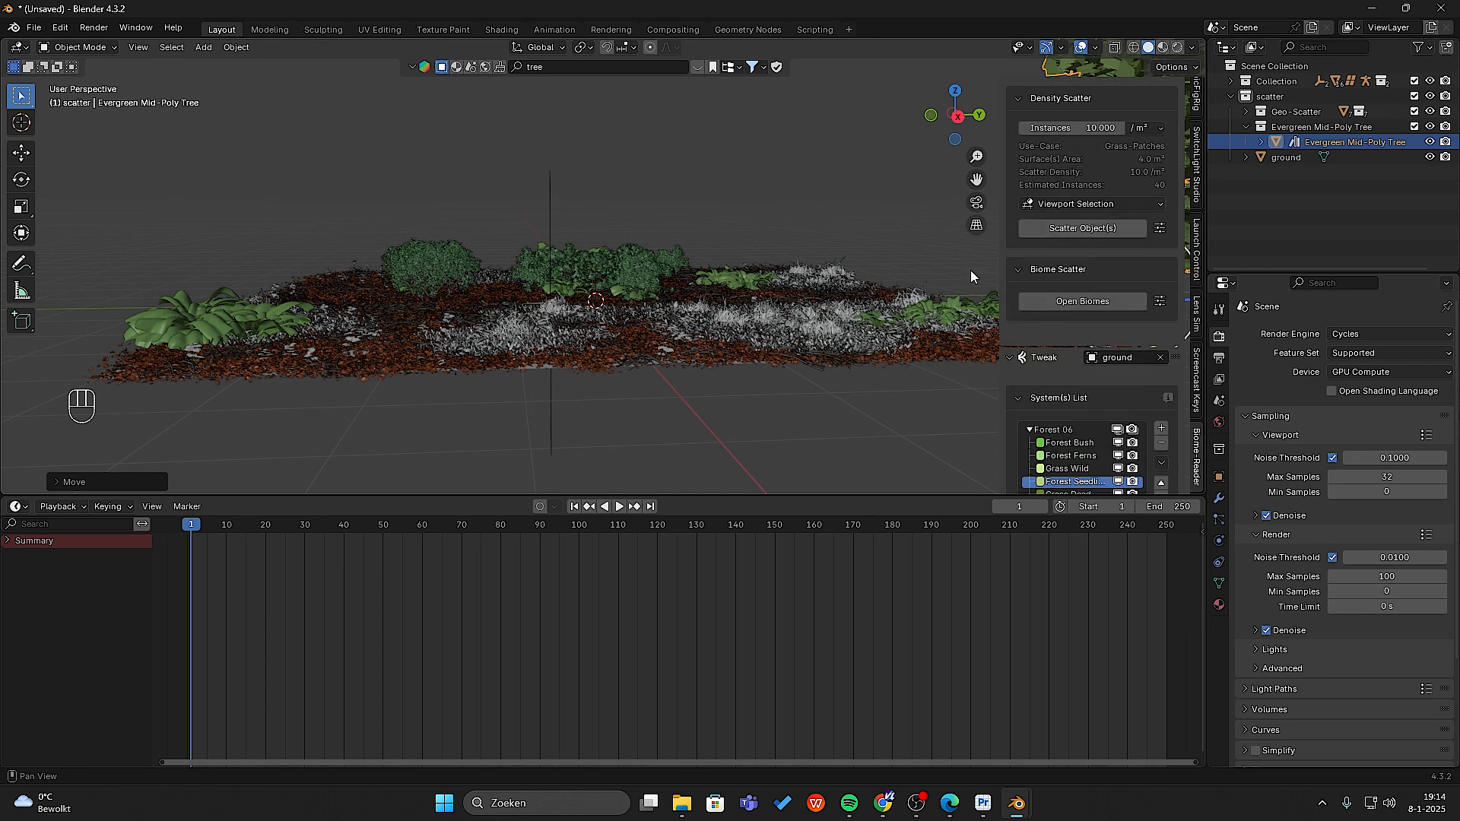
scroll(912, 289, down, 3)
middle_drag(899, 294, 895, 296)
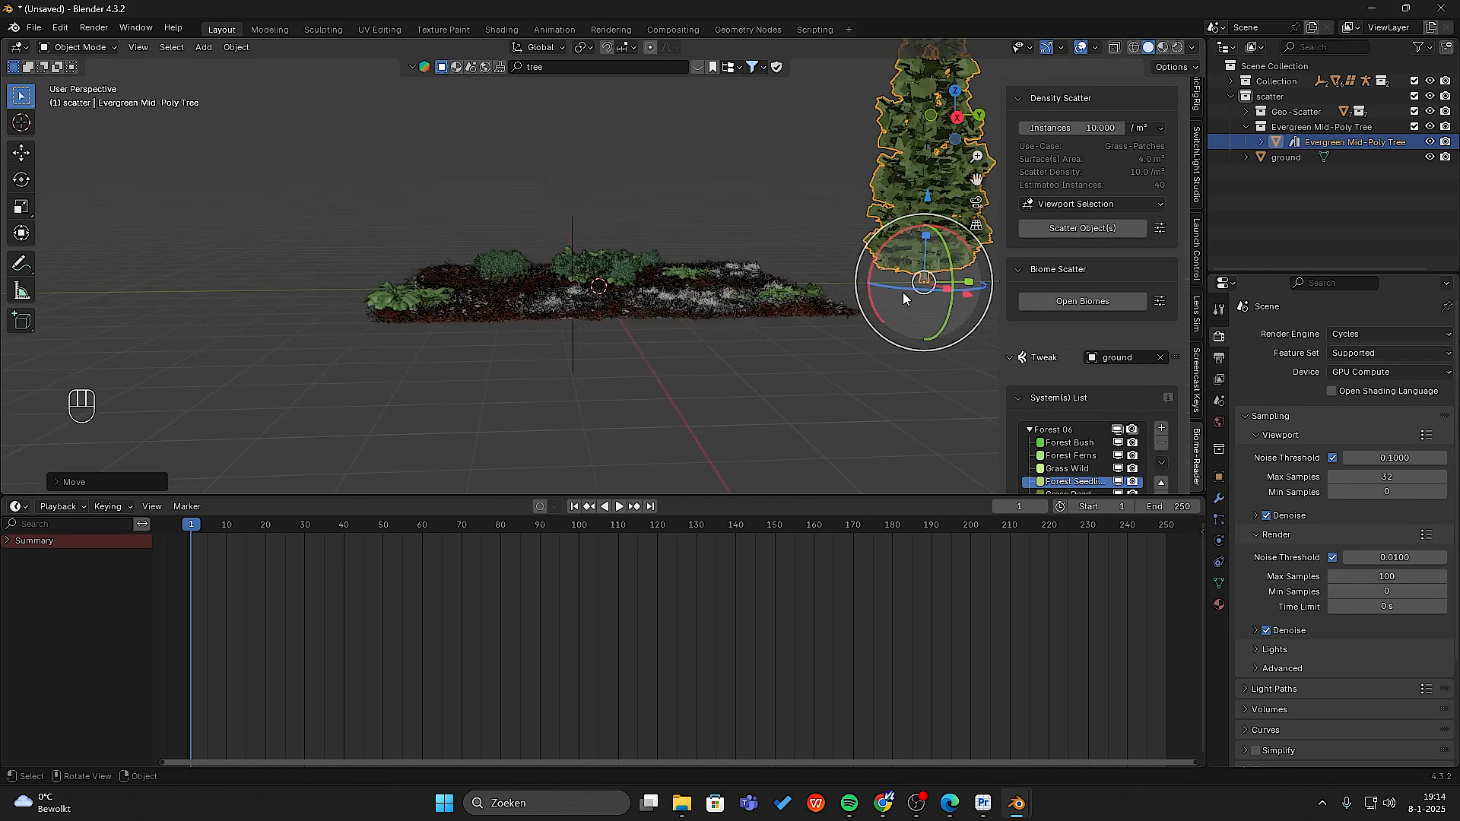
click(1066, 227)
- Set the density of the evergreen tree's DensityScatter layer to 0.070
scroll(1059, 422, down, 4)
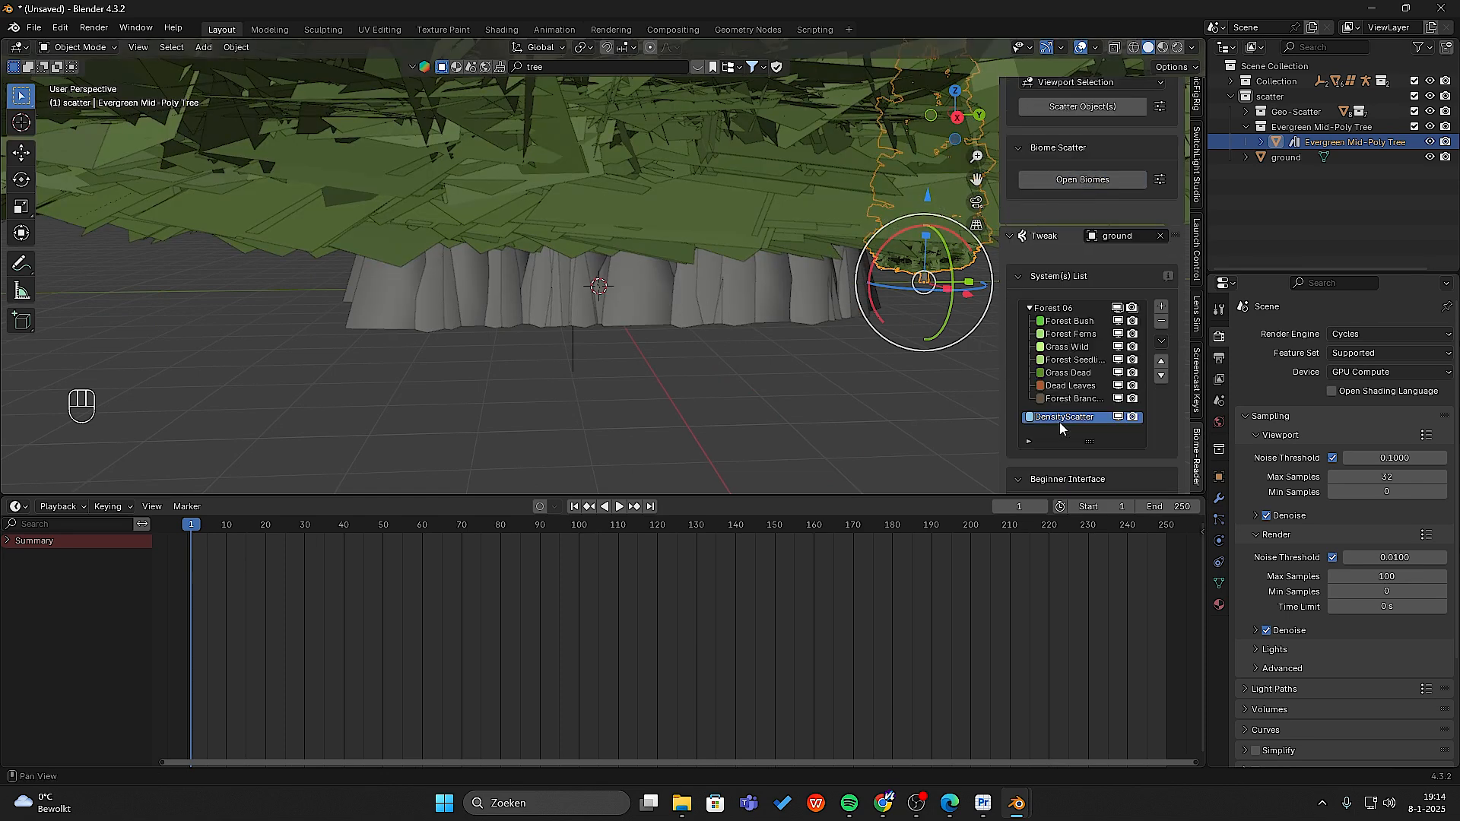
scroll(655, 341, up, 6)
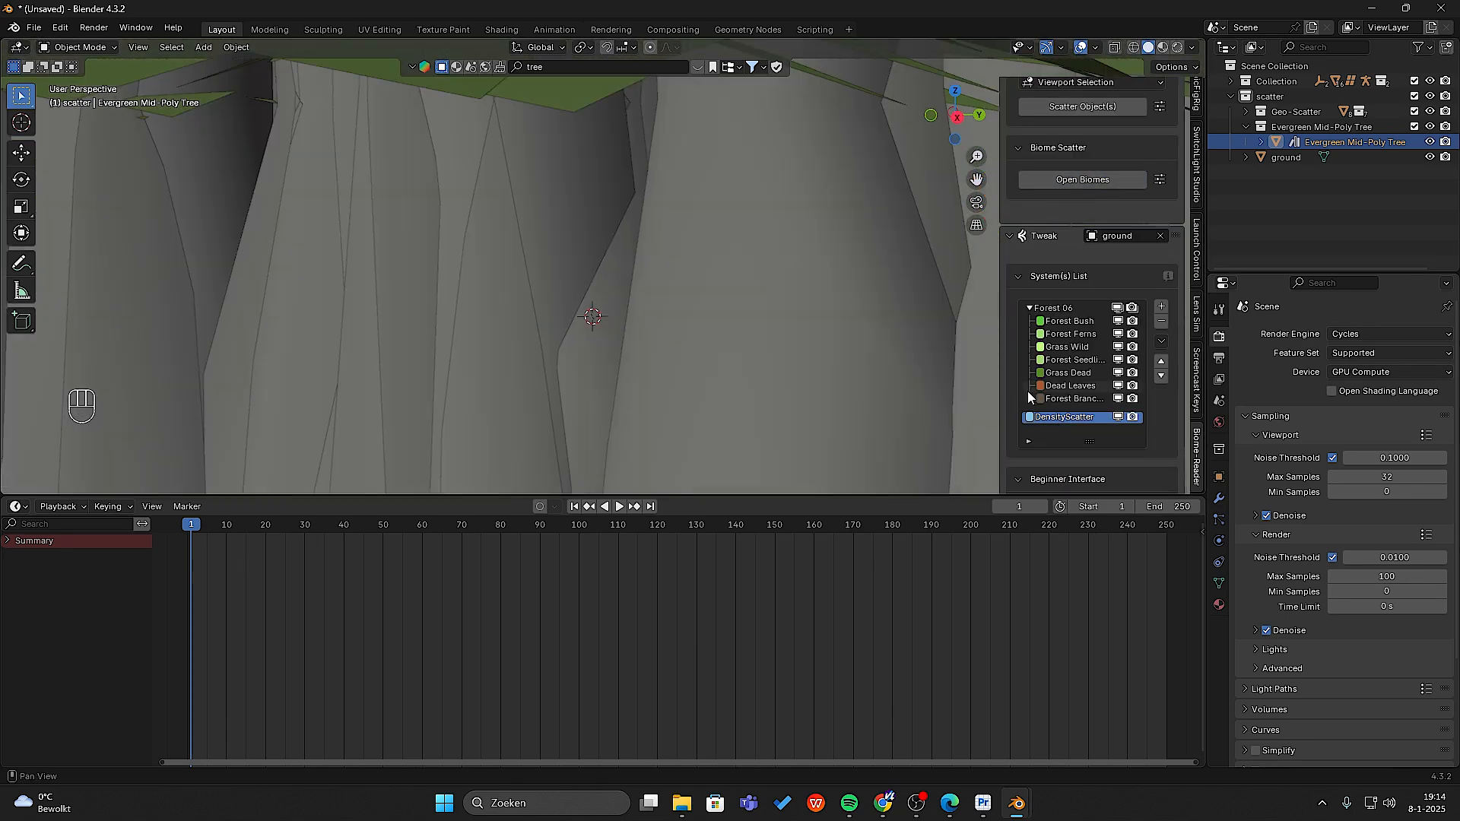
scroll(1028, 390, down, 6)
mouse_move(1123, 266)
mouse_down()
mouse_move(1079, 266)
mouse_move(1124, 264)
mouse_up()
middle_drag(722, 260, 722, 249)
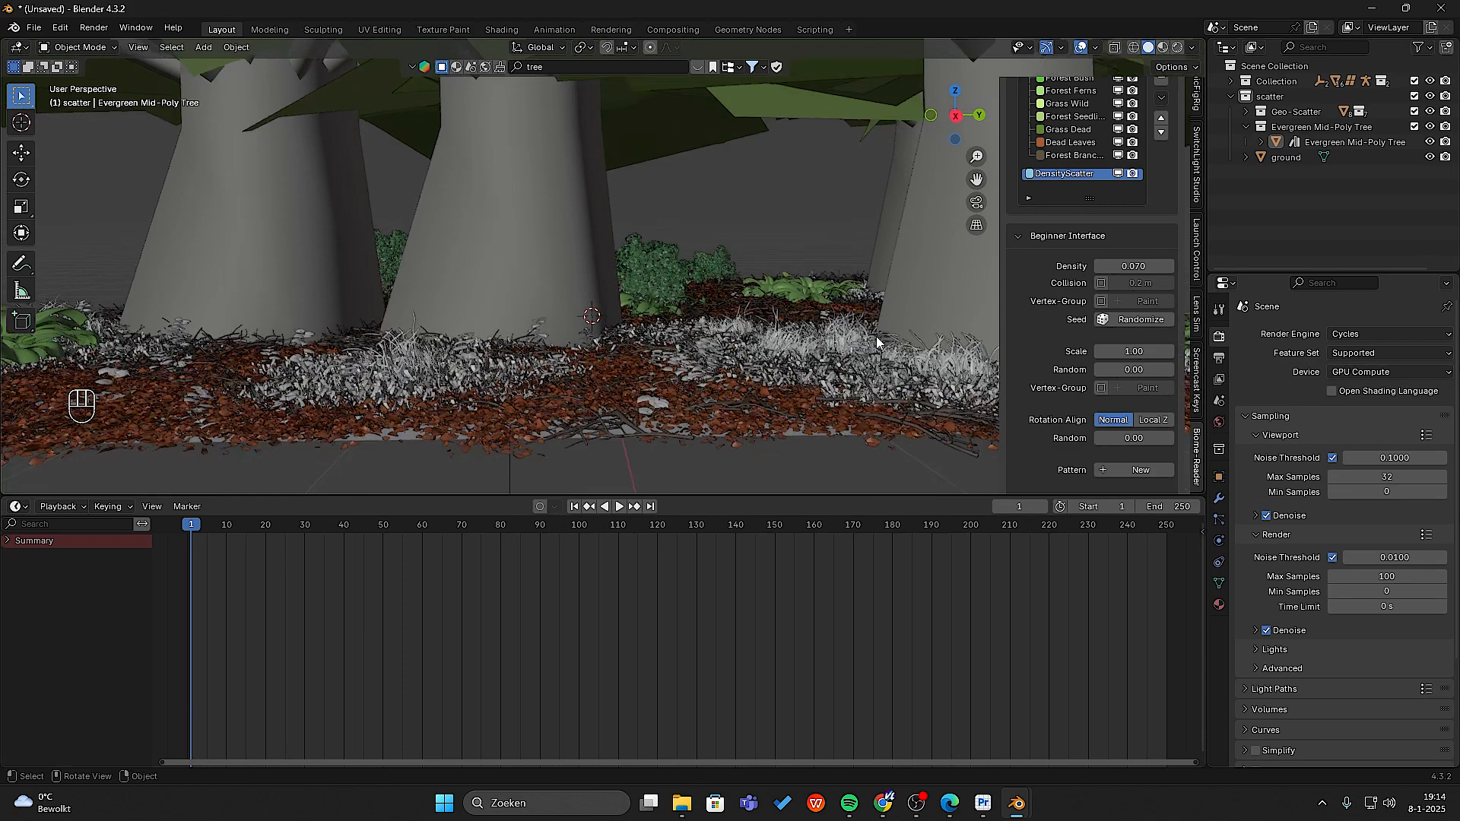
- Resize the original evergreen tree beside the ground and apply its object transform
scroll(852, 330, down, 4)
middle_drag(830, 326, 860, 299)
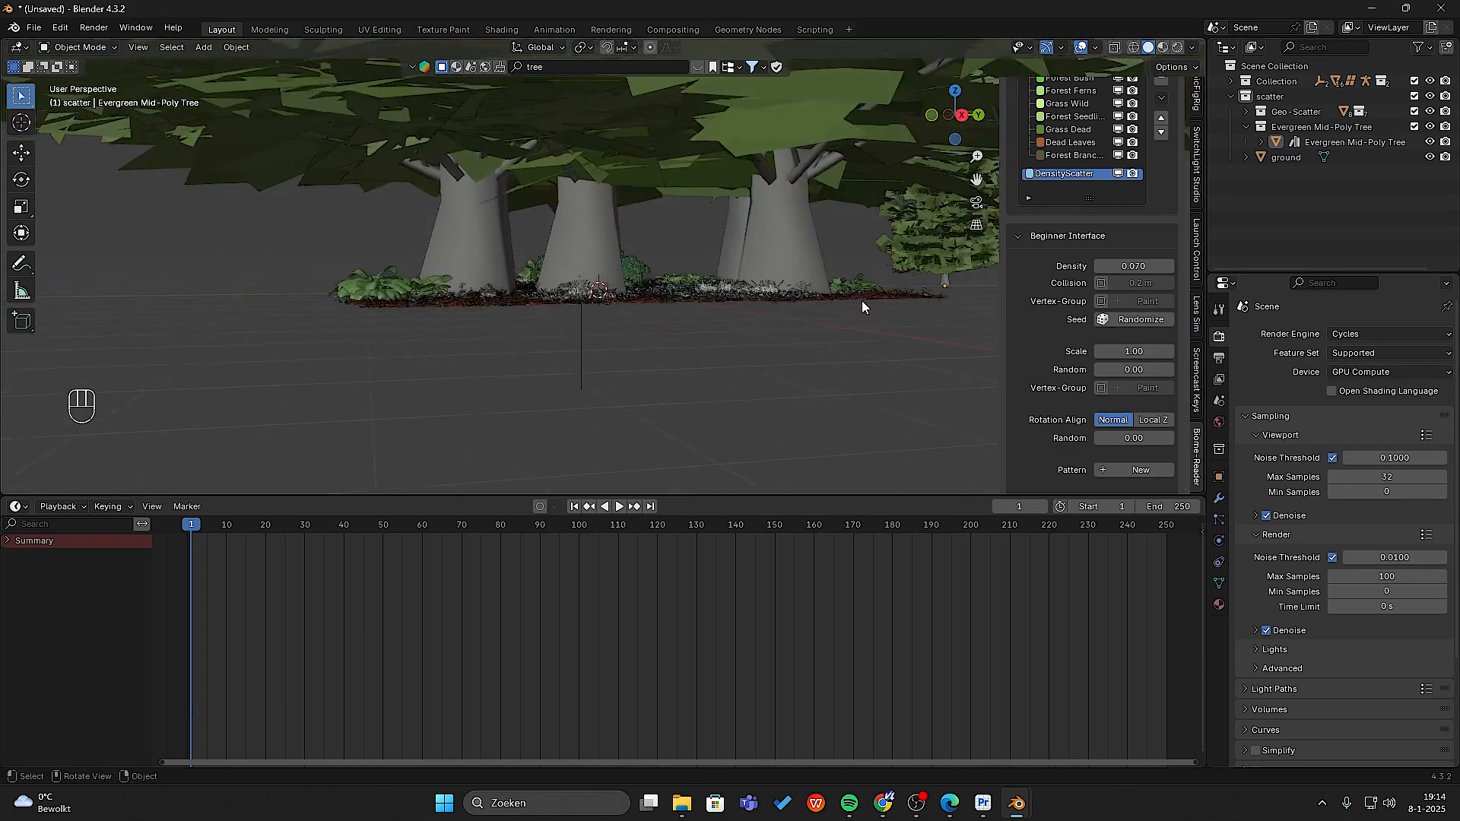
click(932, 252)
key(s)
click(951, 248)
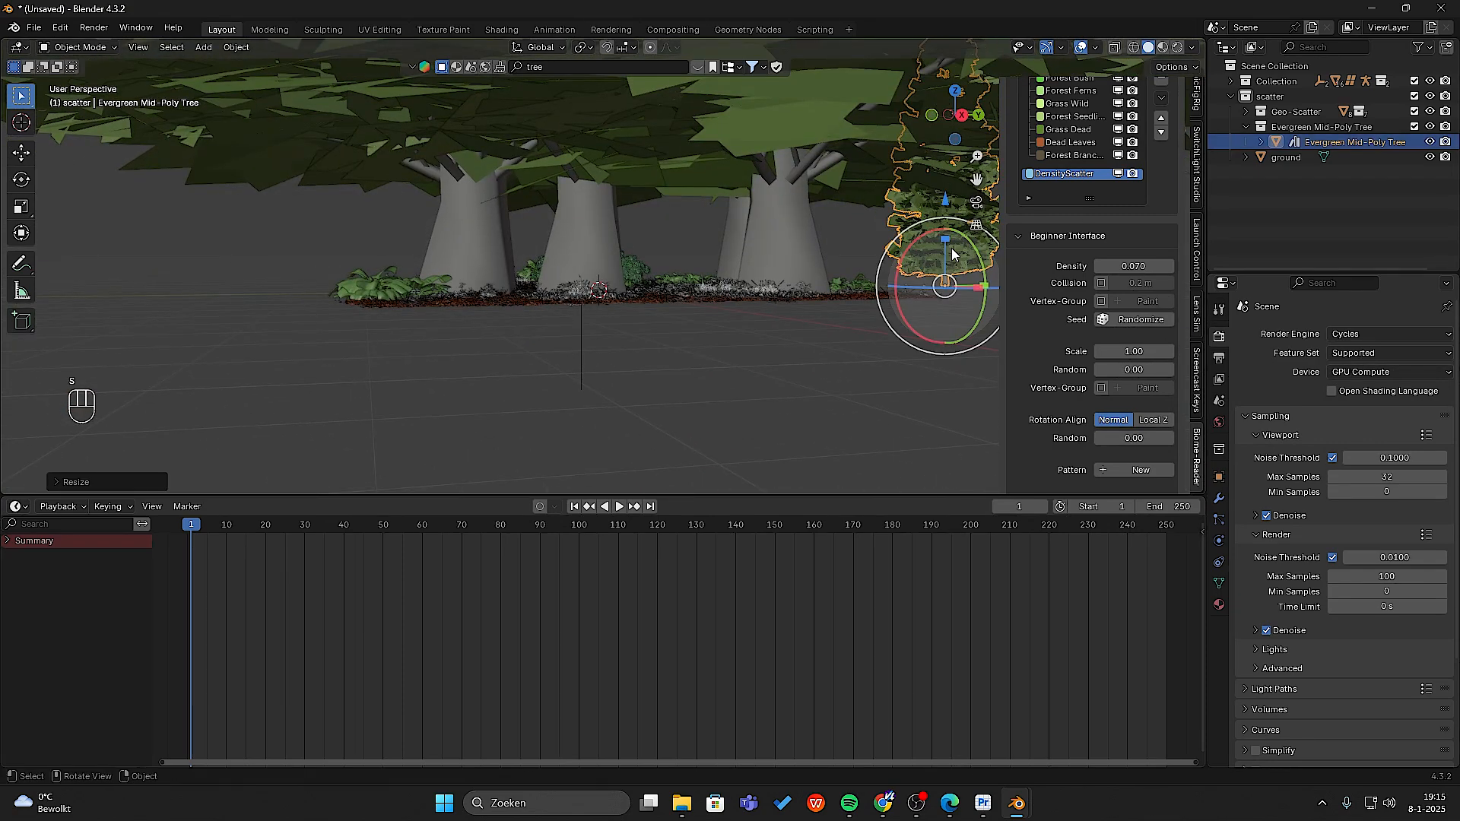
key(ctrl+a)
click(940, 252)
- Set the density of the evergreen tree's DensityScatter layer to 0.040
scroll(715, 314, up, 7)
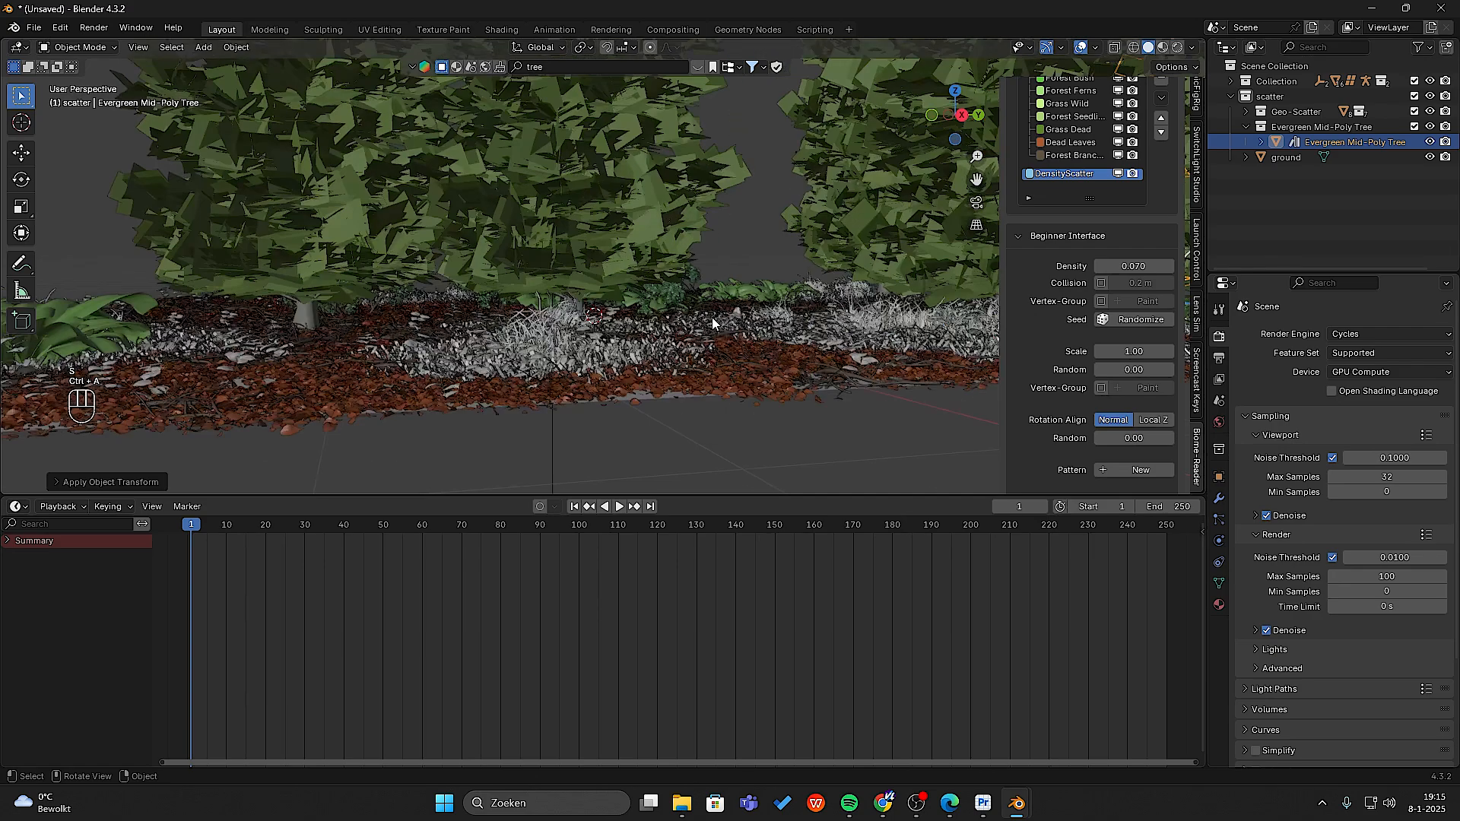
middle_drag(712, 318, 669, 311)
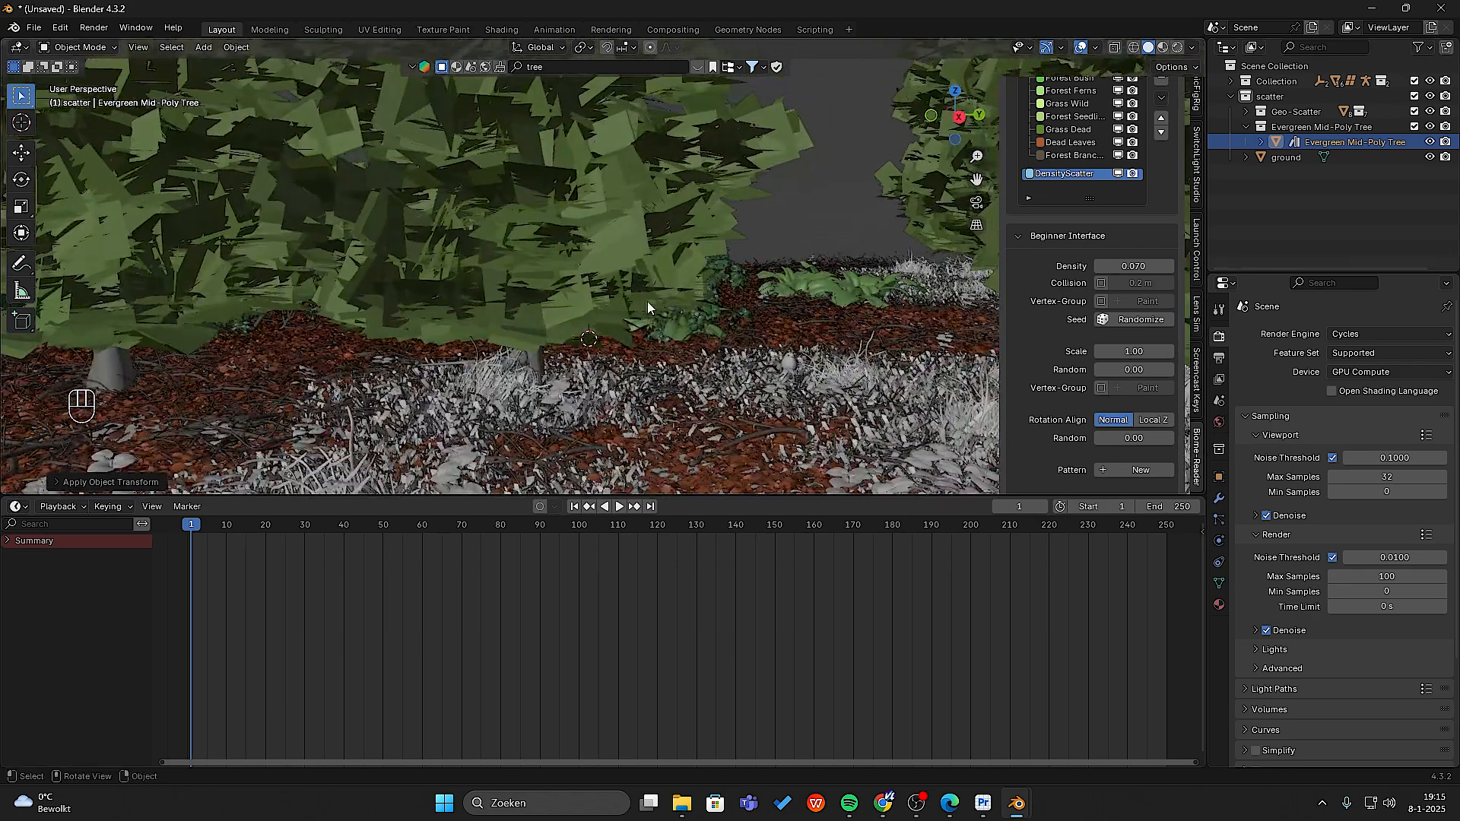
drag(1133, 266, 1121, 266)
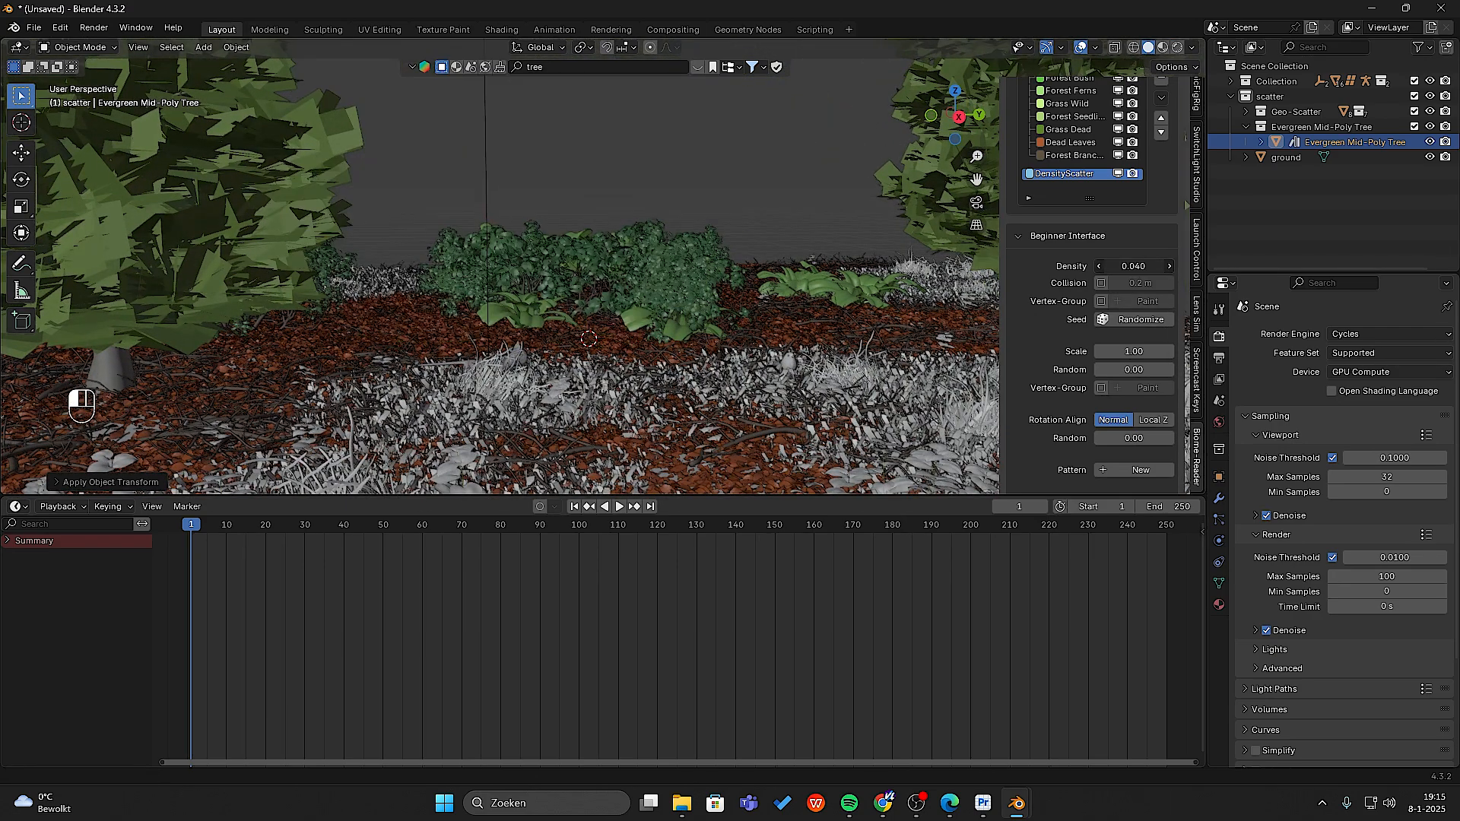
- Move the original evergreen tree behind the ground between the two scattered trees, and deselect it
scroll(719, 310, down, 10)
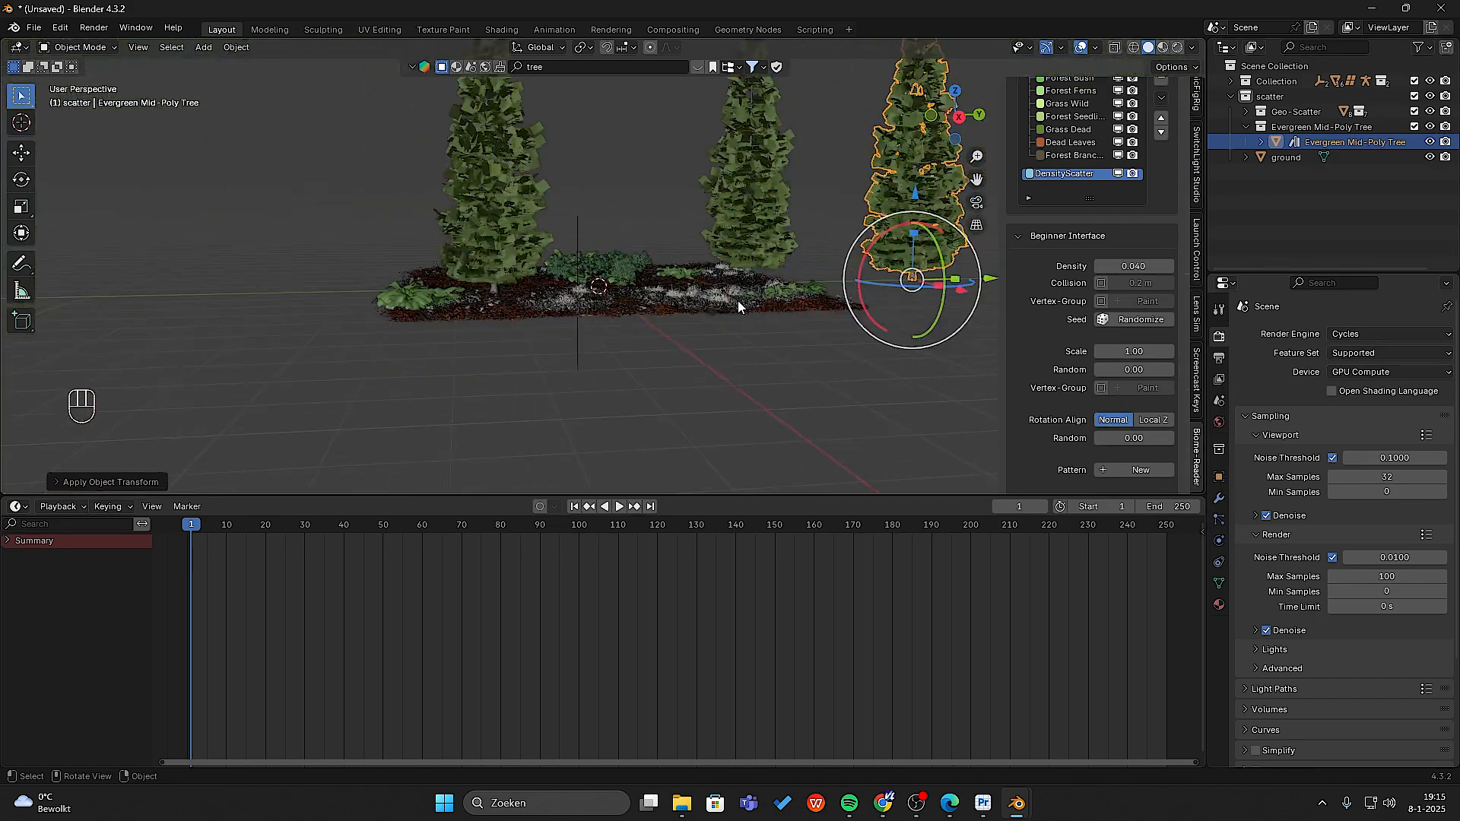
mouse_move(738, 300)
middle_down()
mouse_move(705, 331)
mouse_move(600, 332)
mouse_move(727, 310)
middle_up()
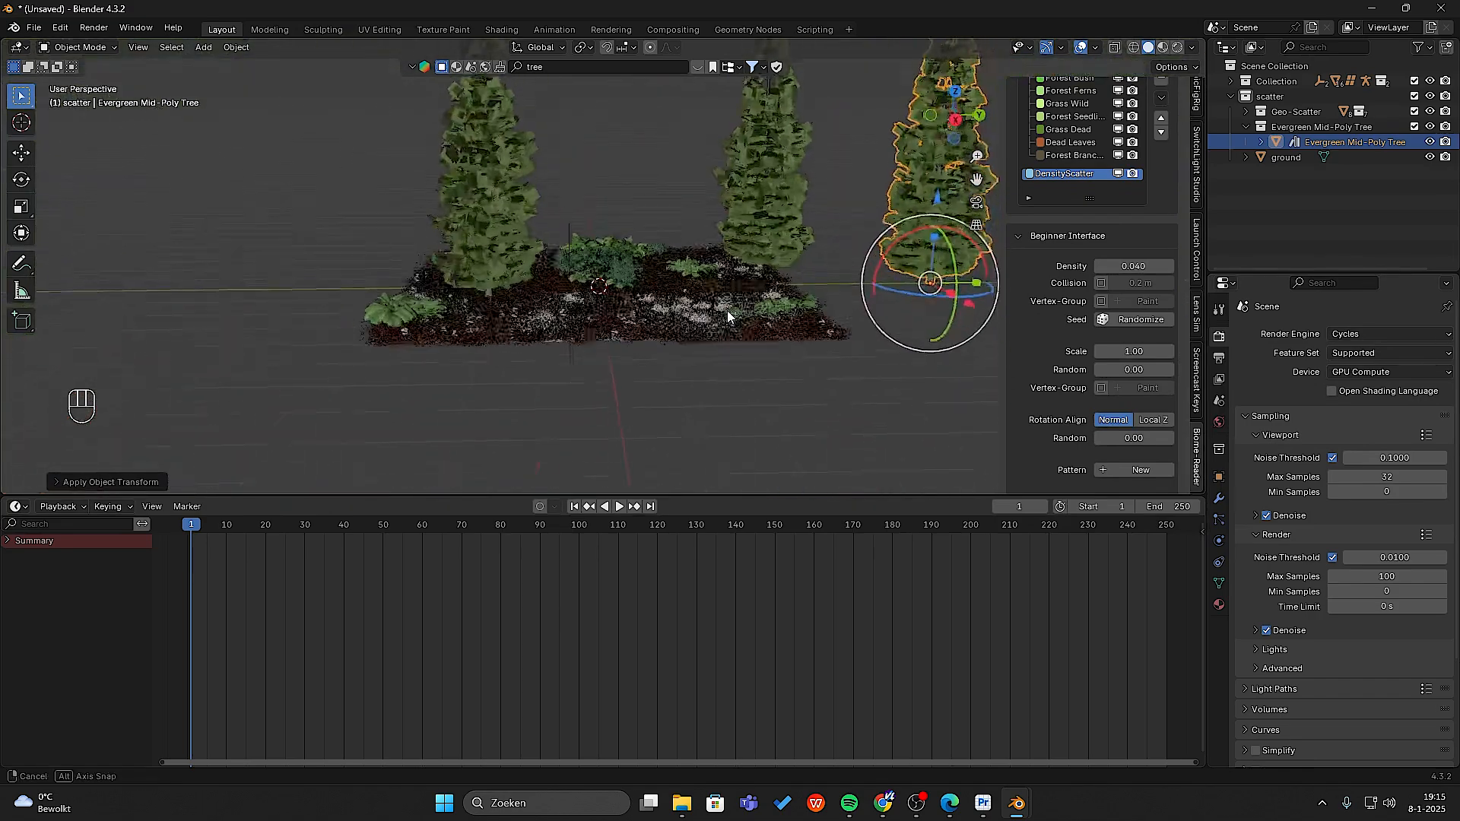
drag(974, 304, 676, 258)
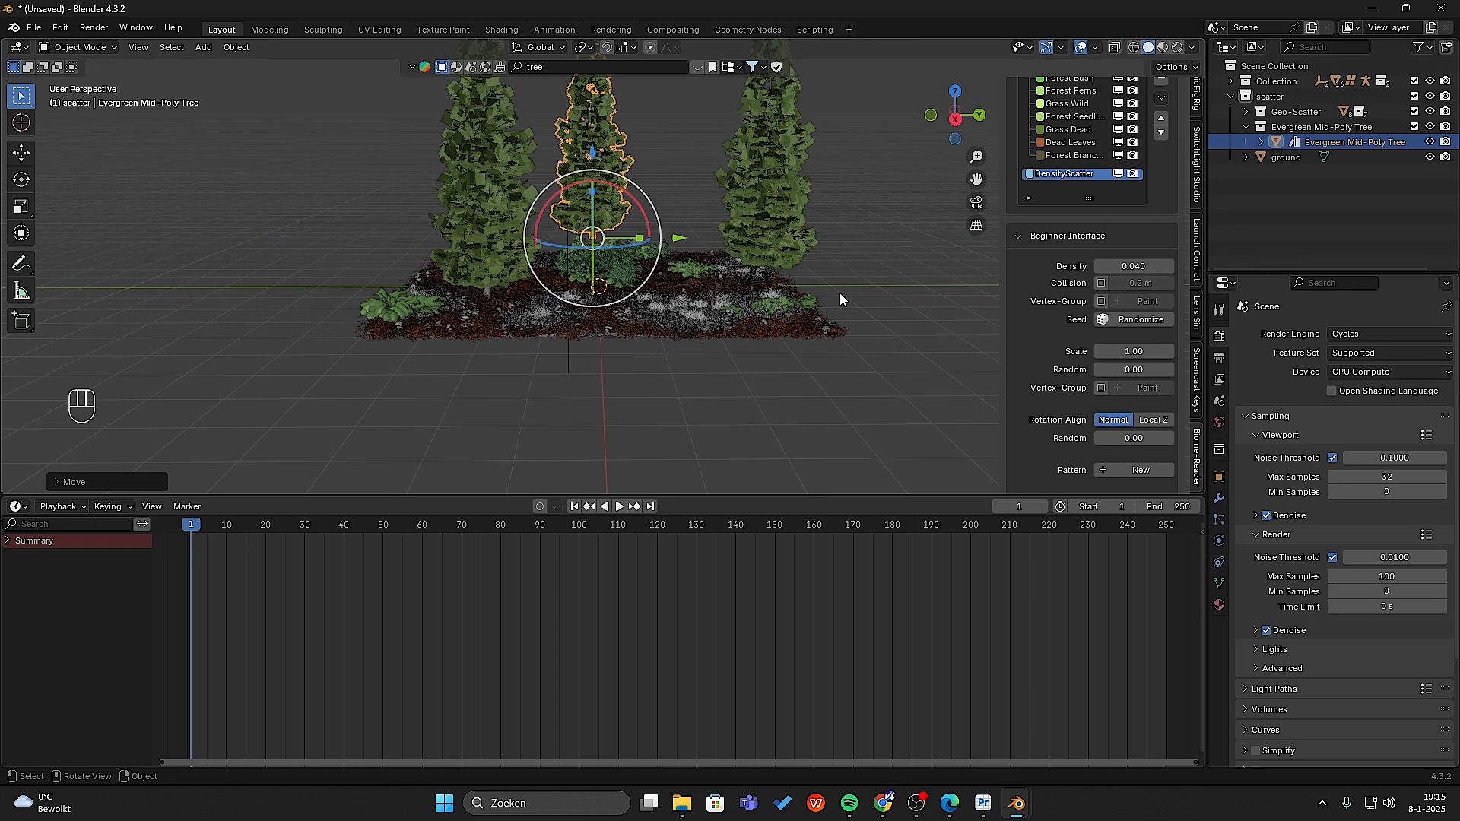
click(839, 295)
- Switch the viewport to rendered shading and examine the bushes, trees and kitten at ground level against the sky
middle_drag(725, 321, 721, 303)
scroll(721, 302, up, 5)
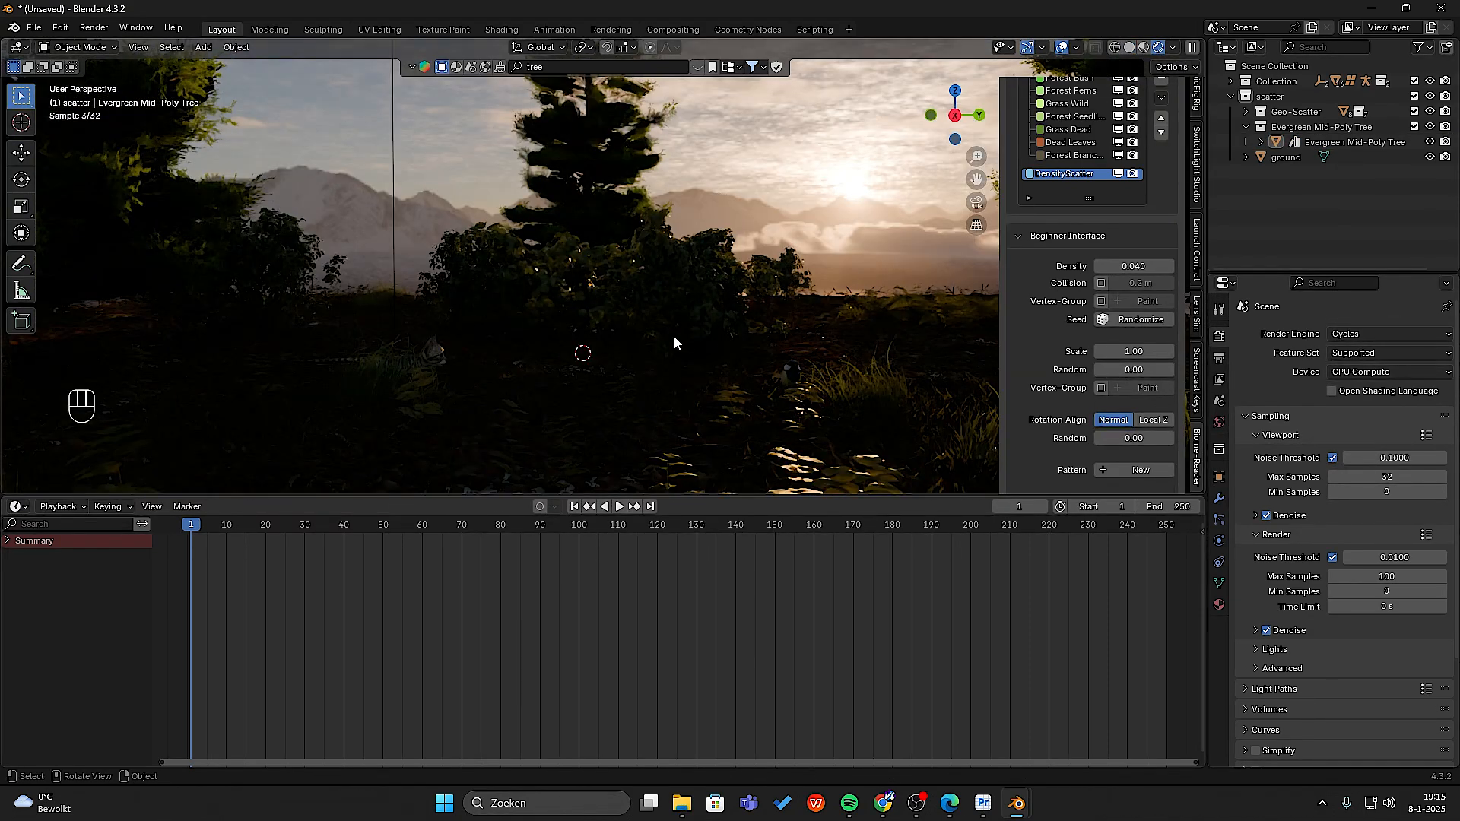
middle_drag(674, 336, 682, 334)
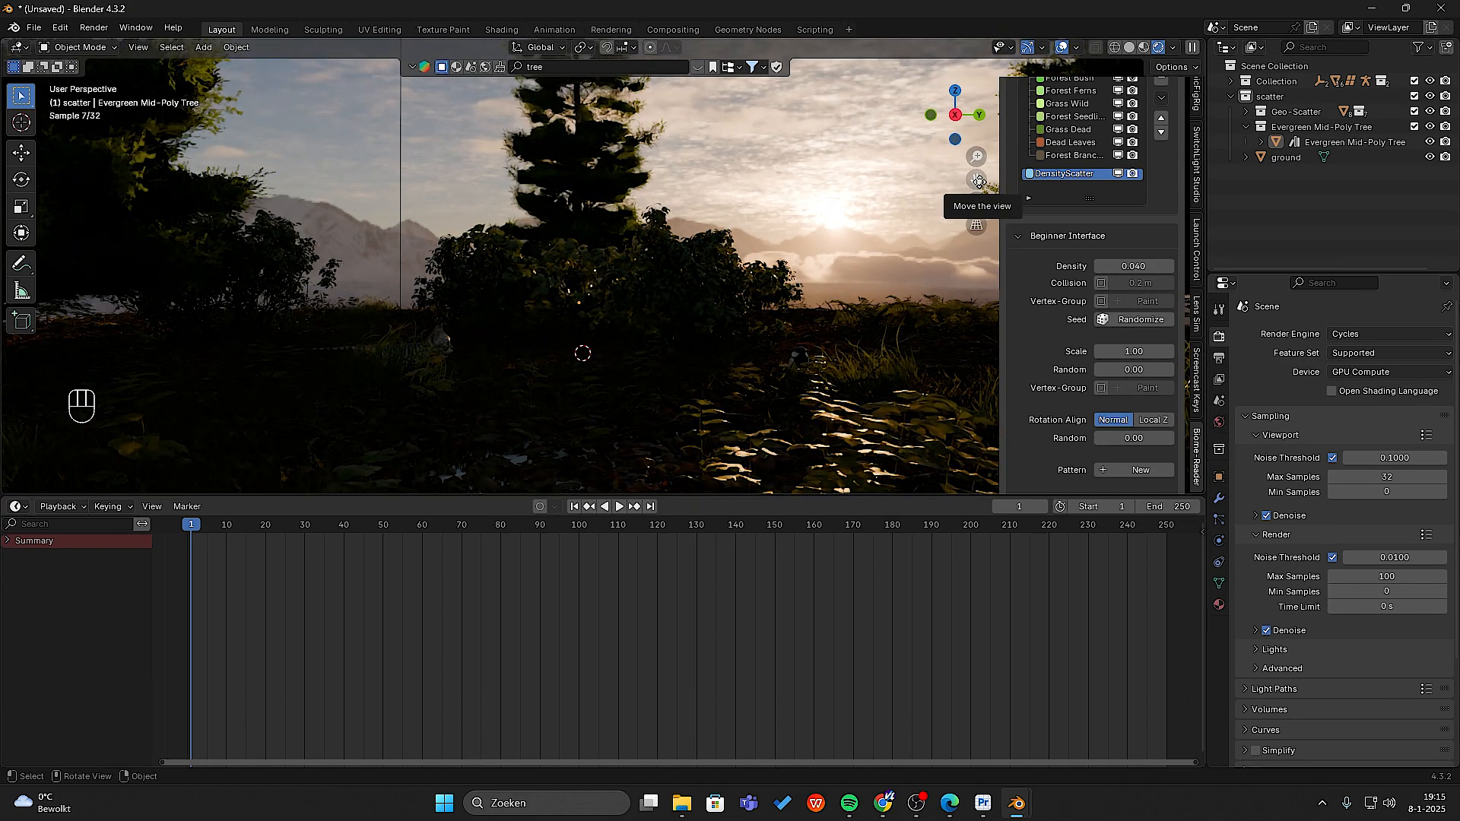
drag(977, 180, 704, 306)
middle_drag(704, 302, 715, 303)
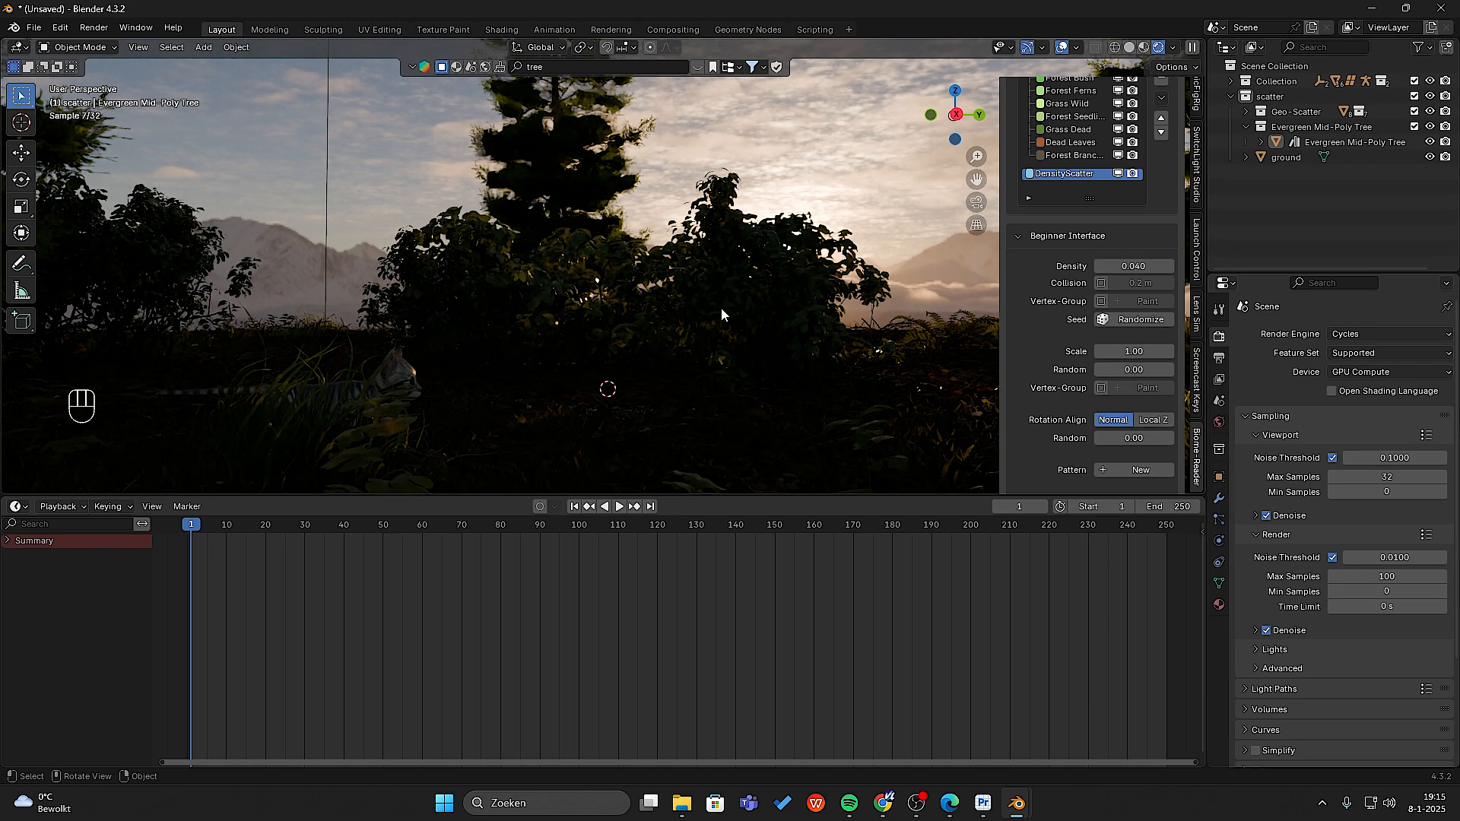
scroll(1089, 162, down, 1)
- Set the density of the Grass Wild layer to 1.980, check the result and return the viewport to solid shading
scroll(1089, 162, up, 3)
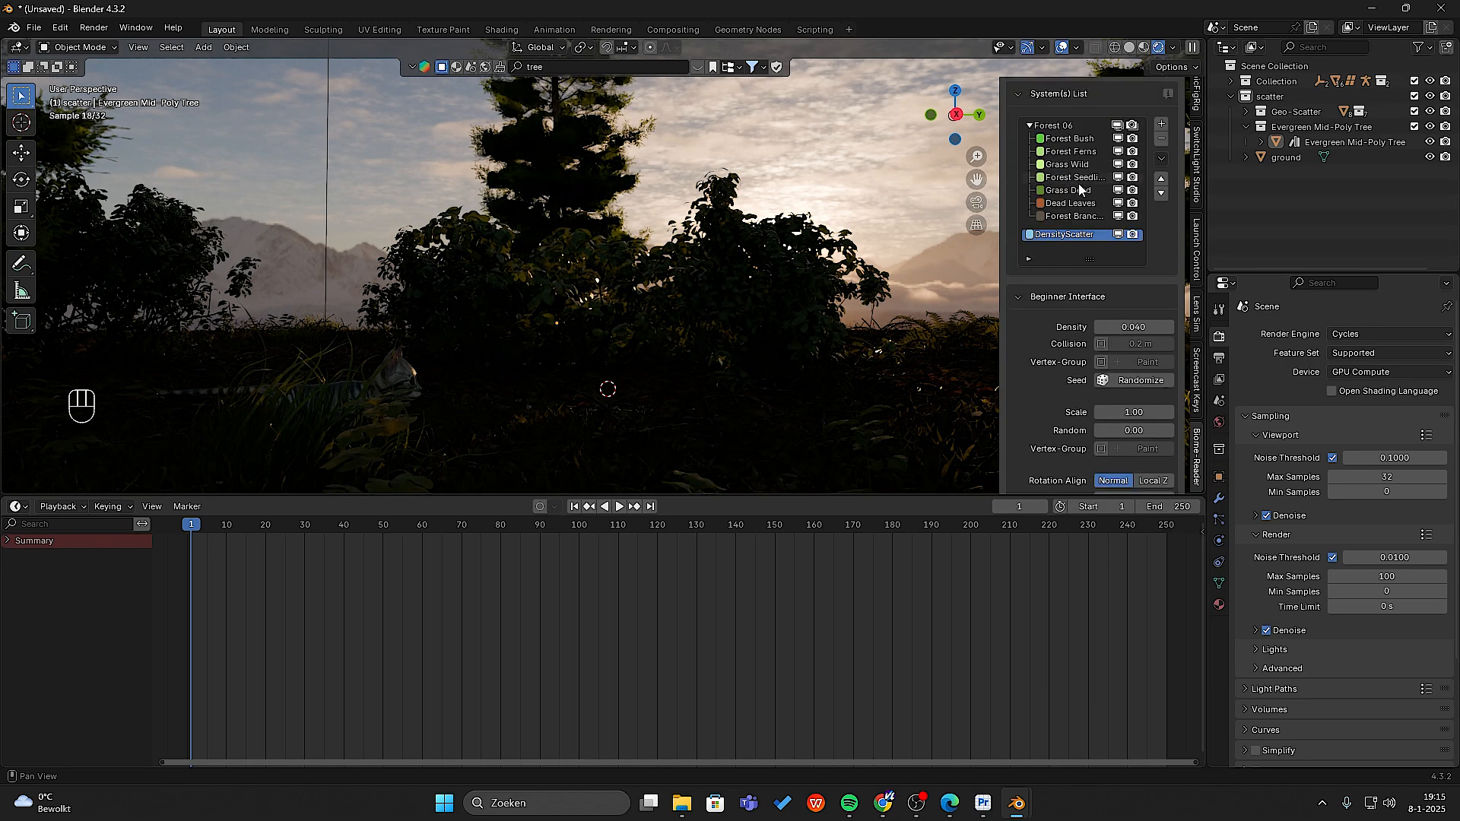
click(1083, 164)
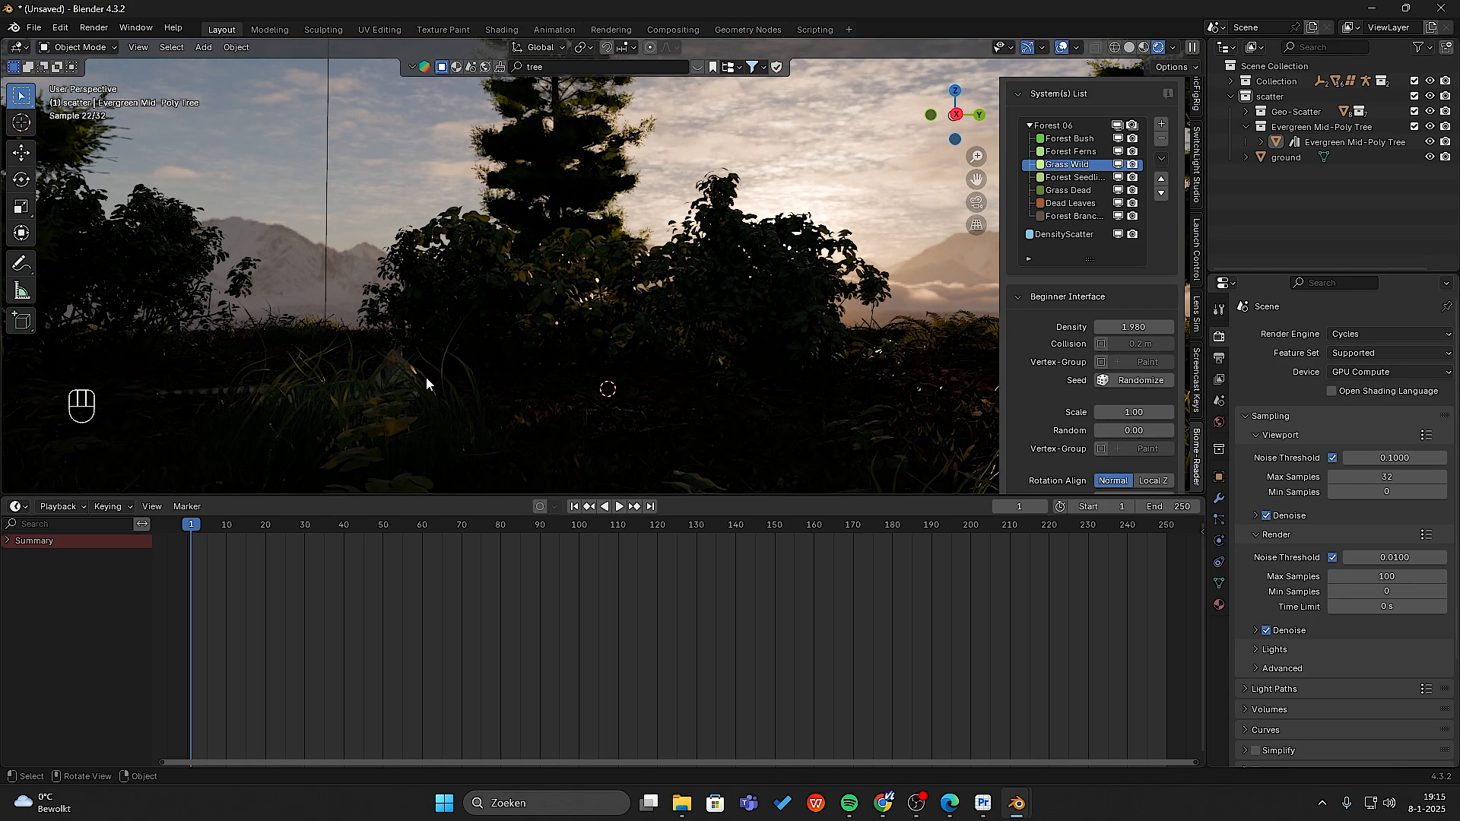
scroll(426, 378, down, 1)
scroll(710, 403, down, 2)
scroll(752, 367, up, 2)
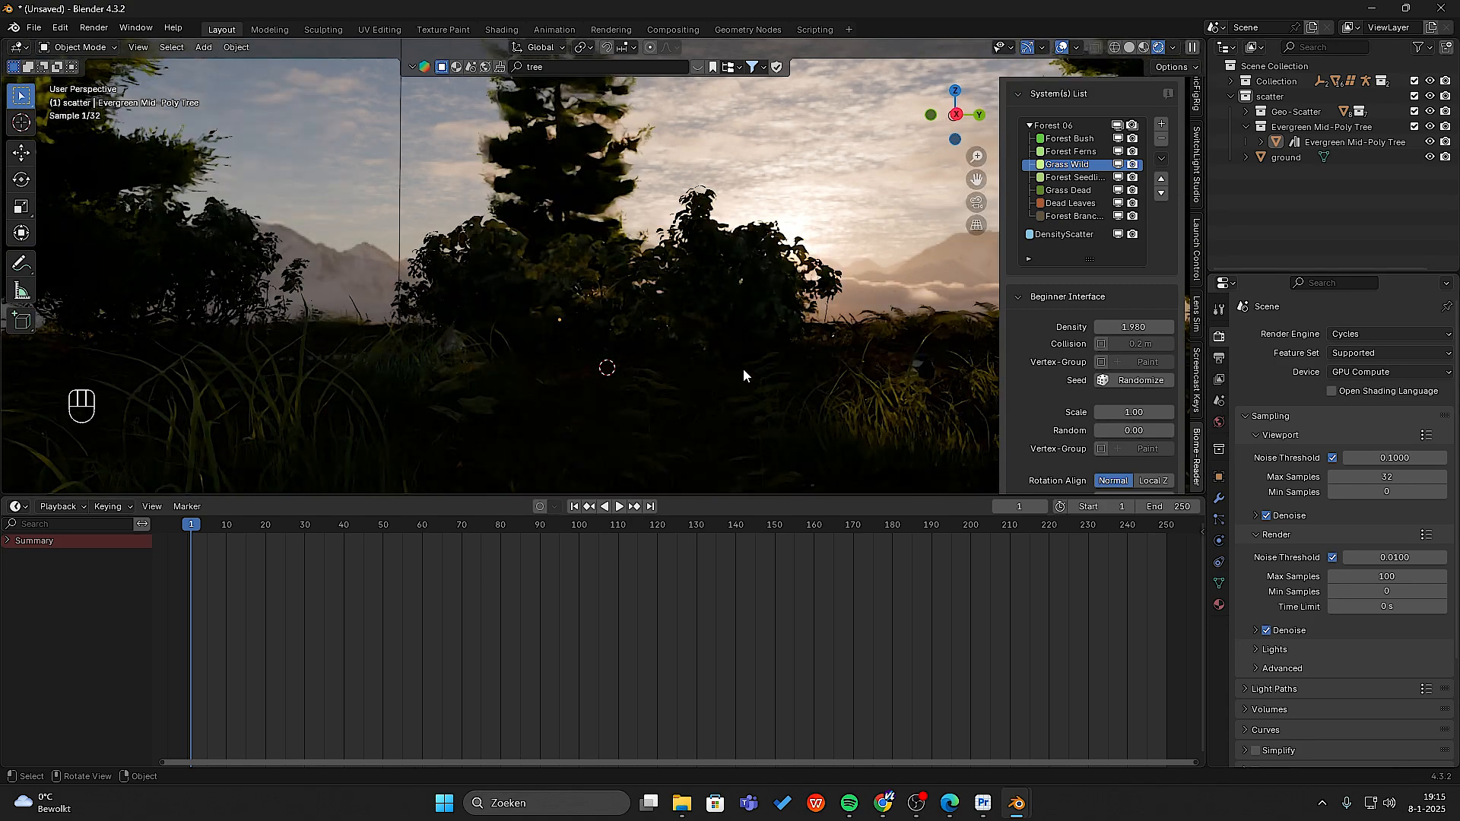
mouse_move(744, 374)
middle_down()
mouse_move(828, 330)
mouse_move(876, 266)
middle_up()
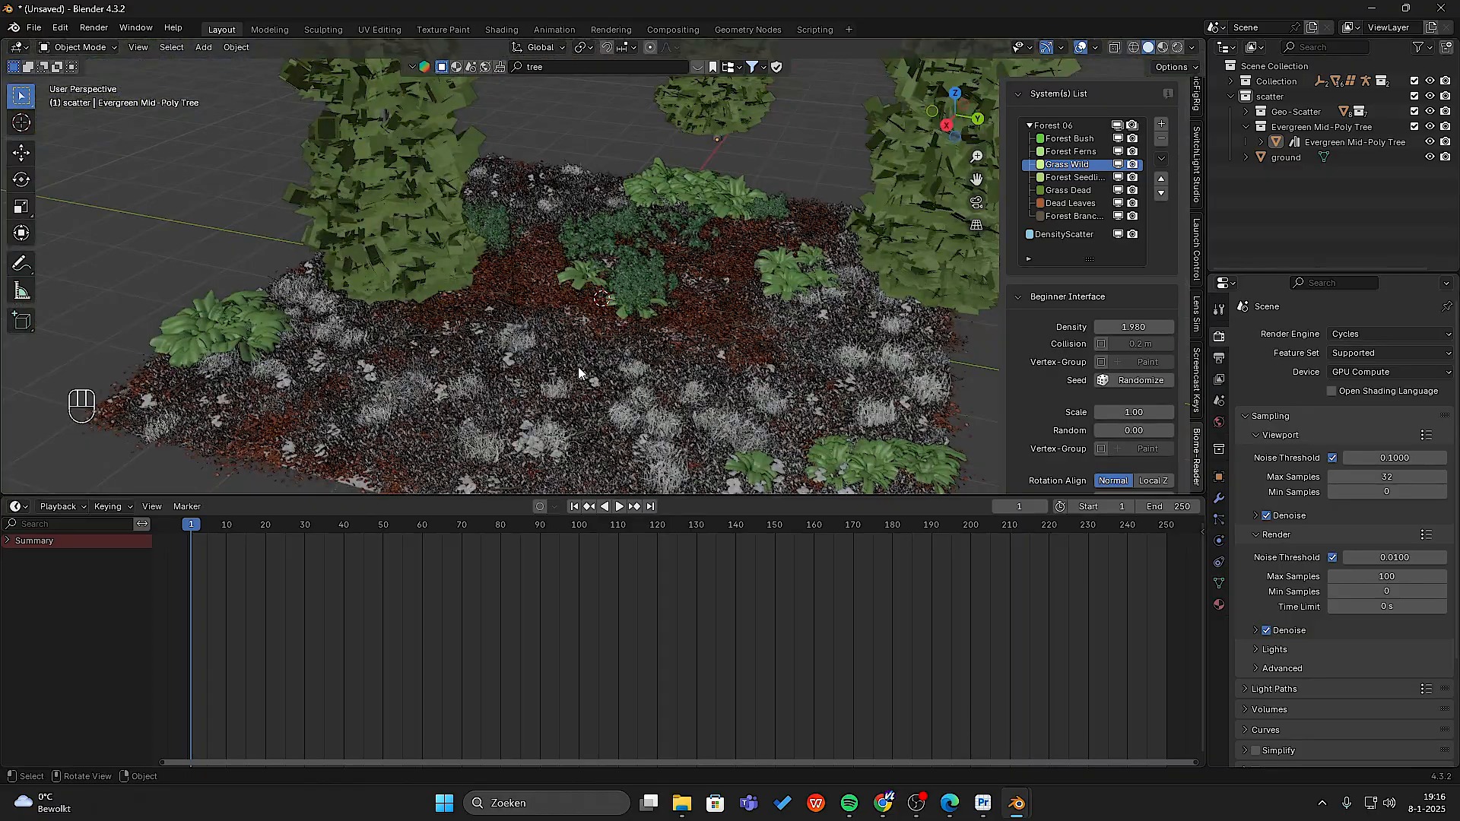
- Show the online asset browser again, search the models for "rocks" and page forward through the results
mouse_move(578, 366)
middle_down()
mouse_move(607, 363)
mouse_move(635, 327)
mouse_move(668, 354)
mouse_move(690, 411)
mouse_move(726, 73)
middle_up()
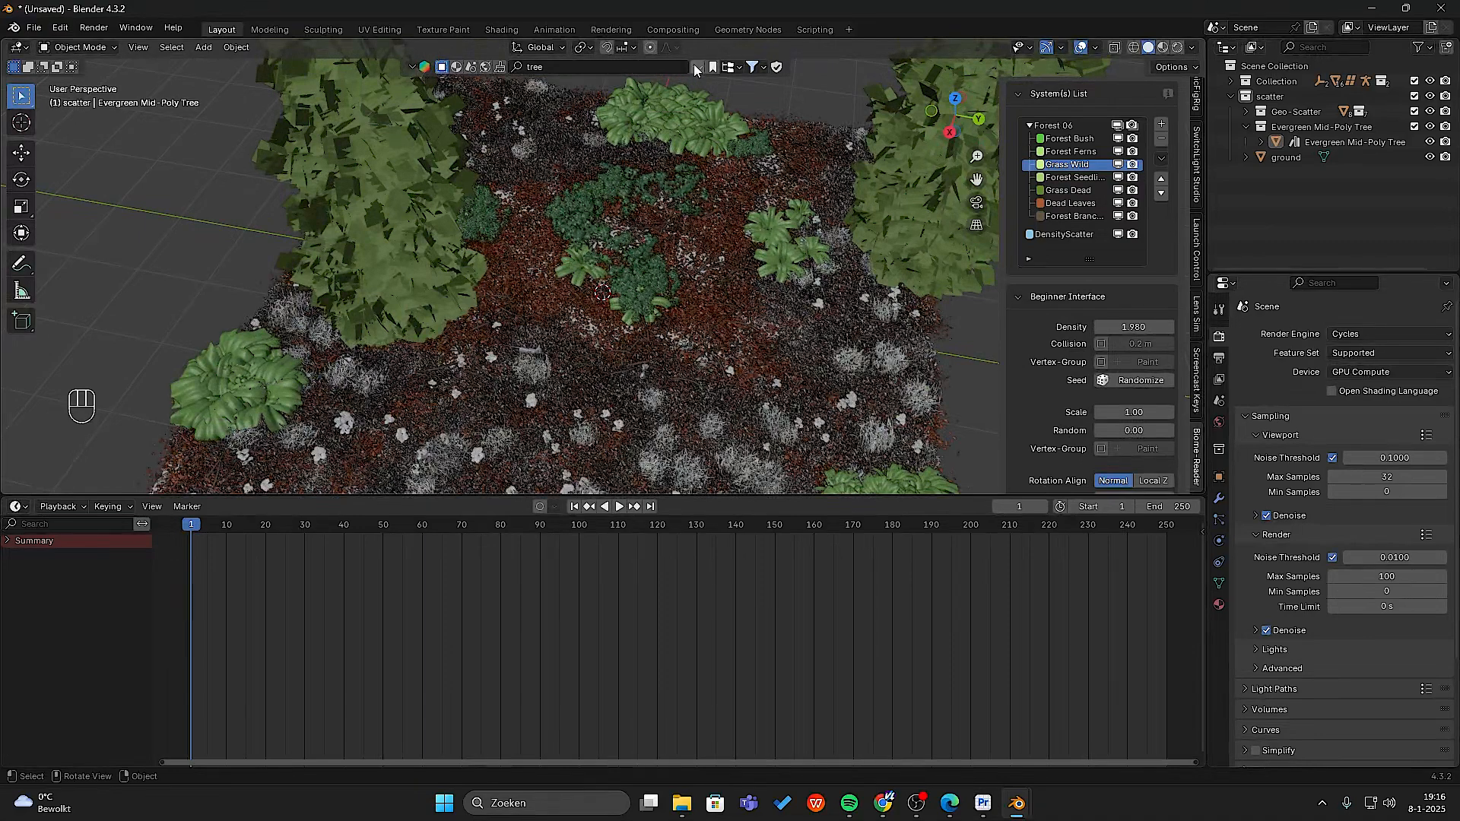
click(696, 67)
mouse_move(610, 148)
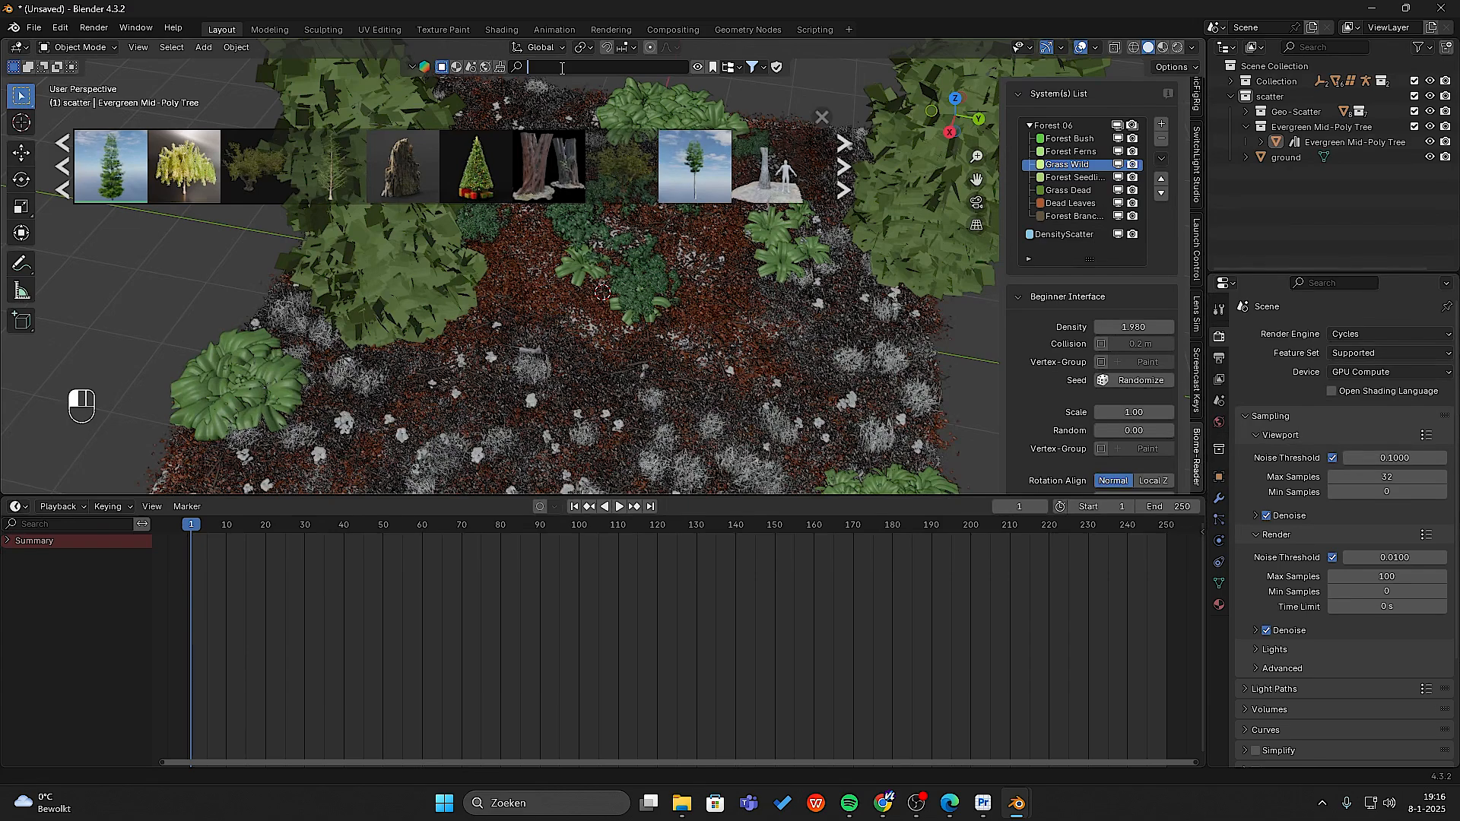
text(s)
key(Return)
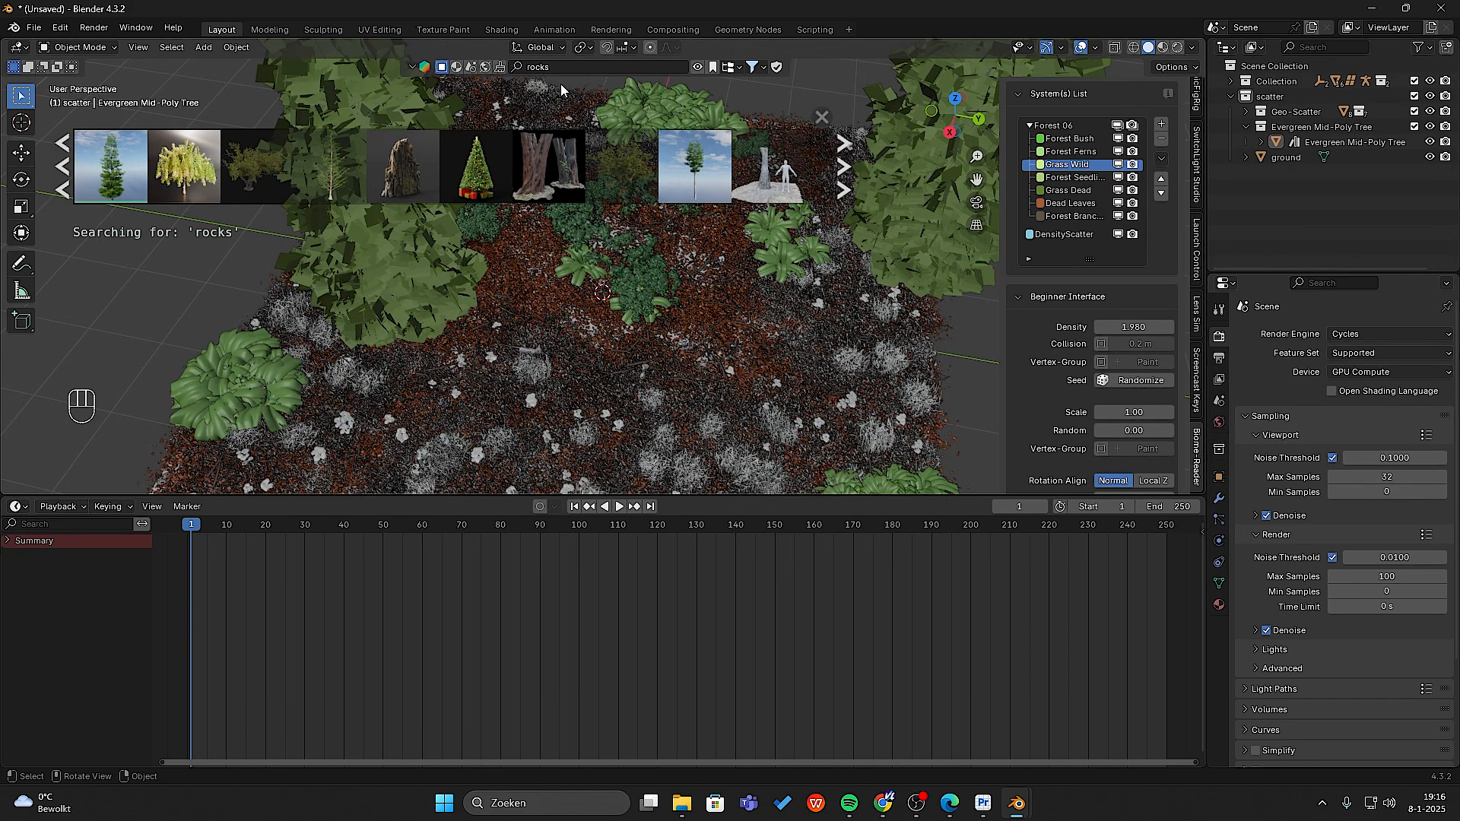
mouse_move(450, 155)
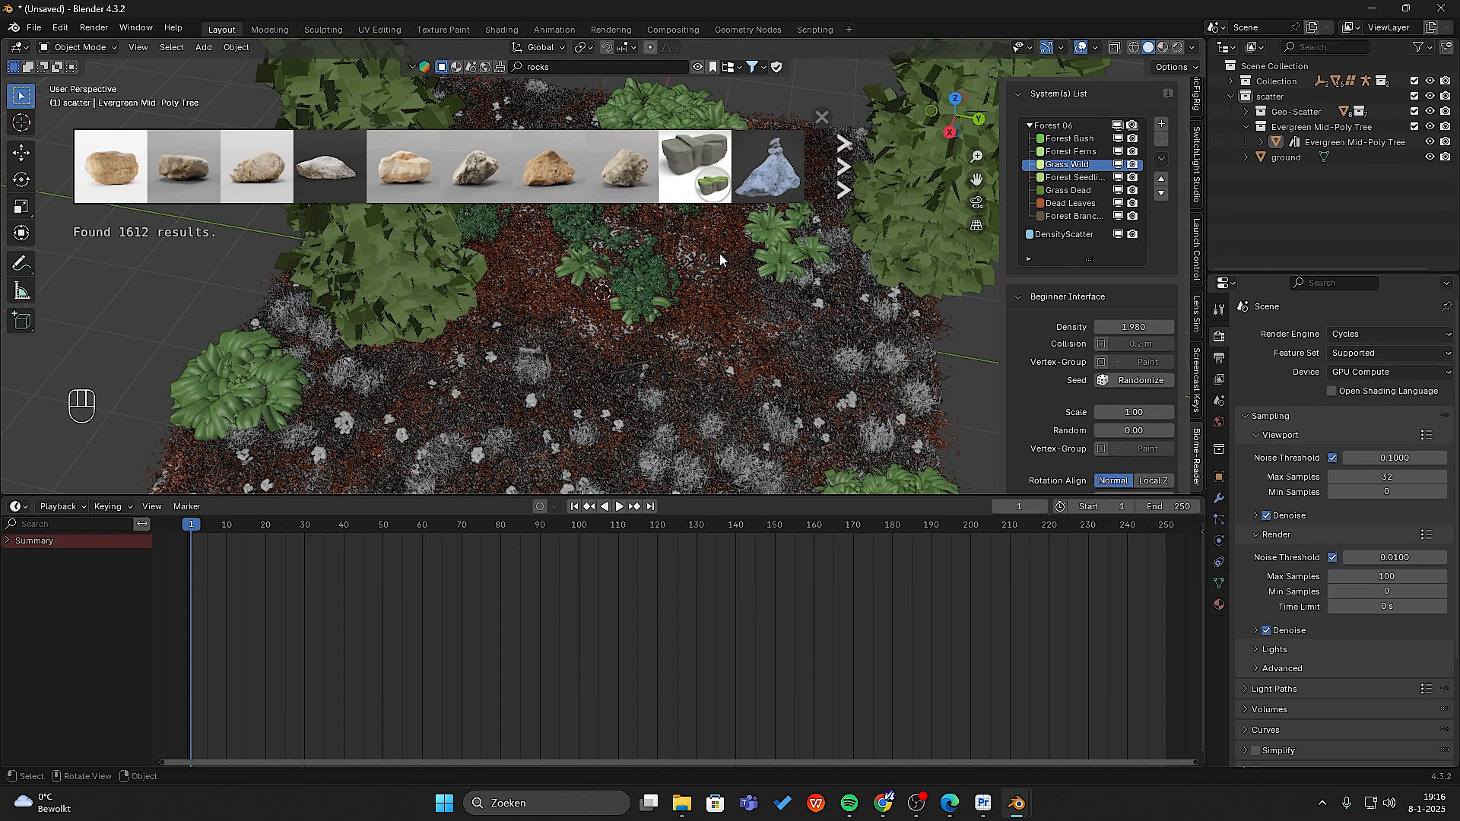
click(846, 168)
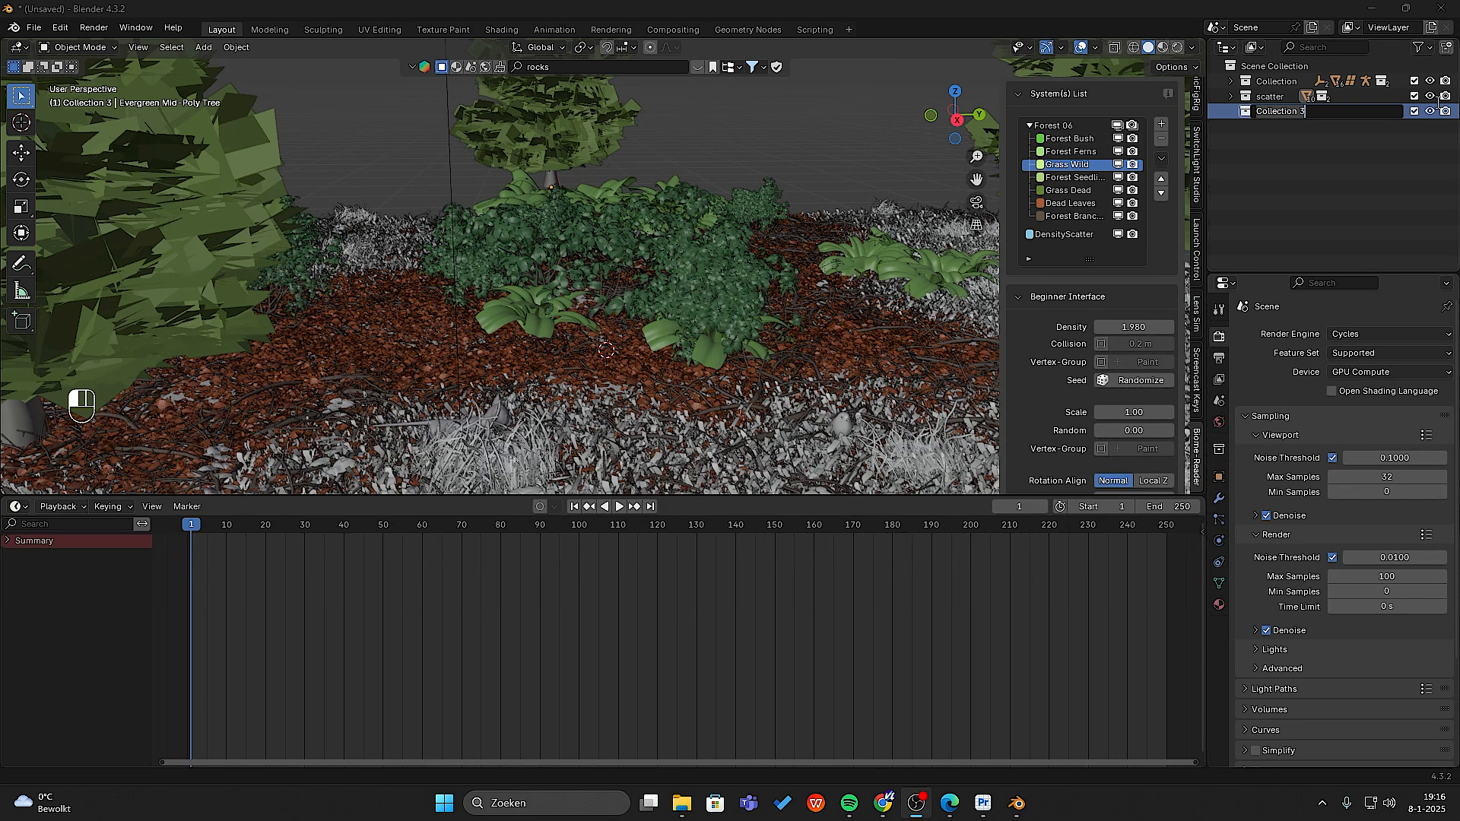
- Rename the new empty collection as camera
click(1316, 152)
right_click(1289, 111)
click(1294, 108)
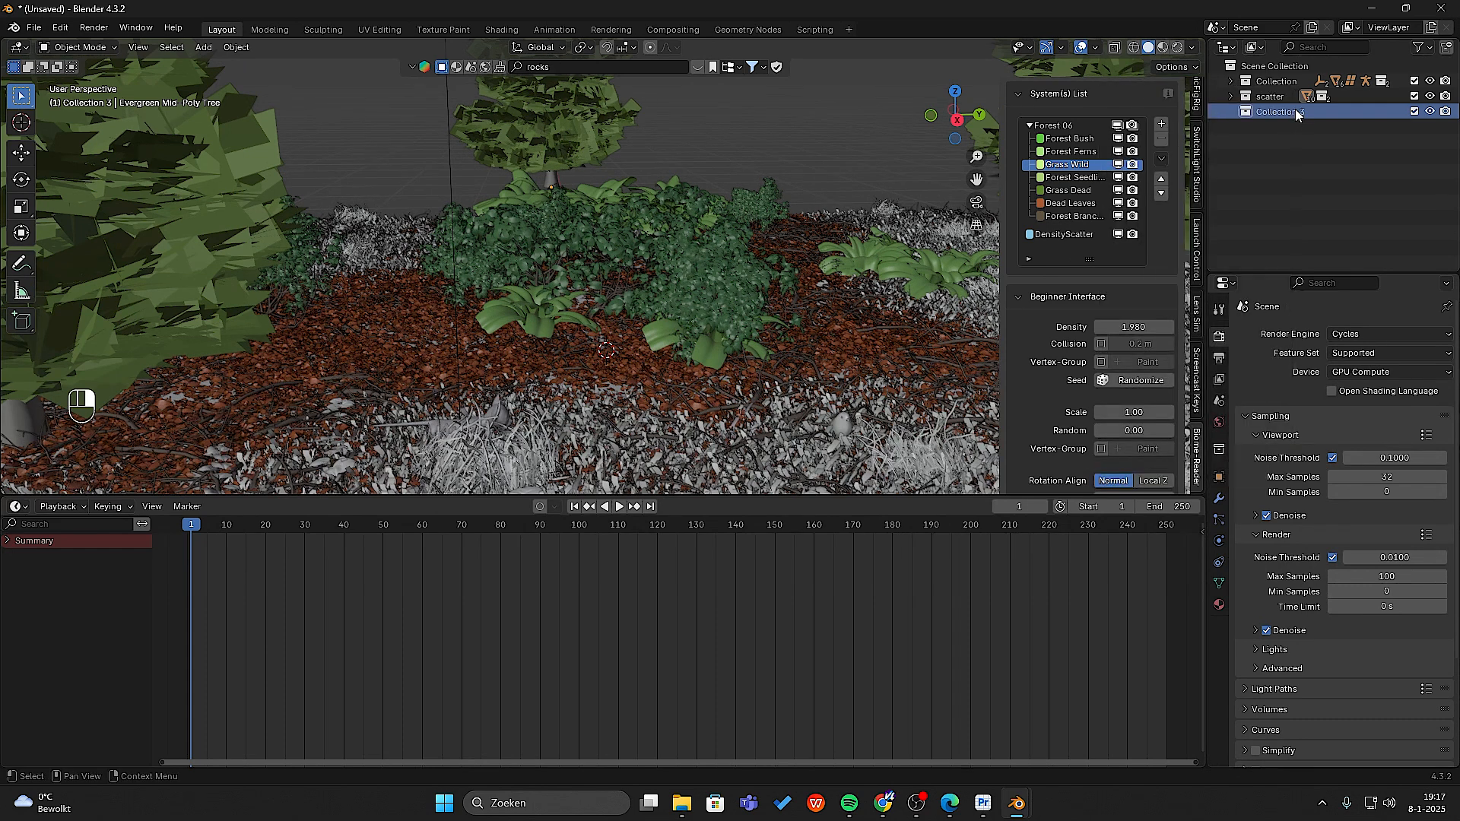
double_click(1296, 111)
double_click(1294, 109)
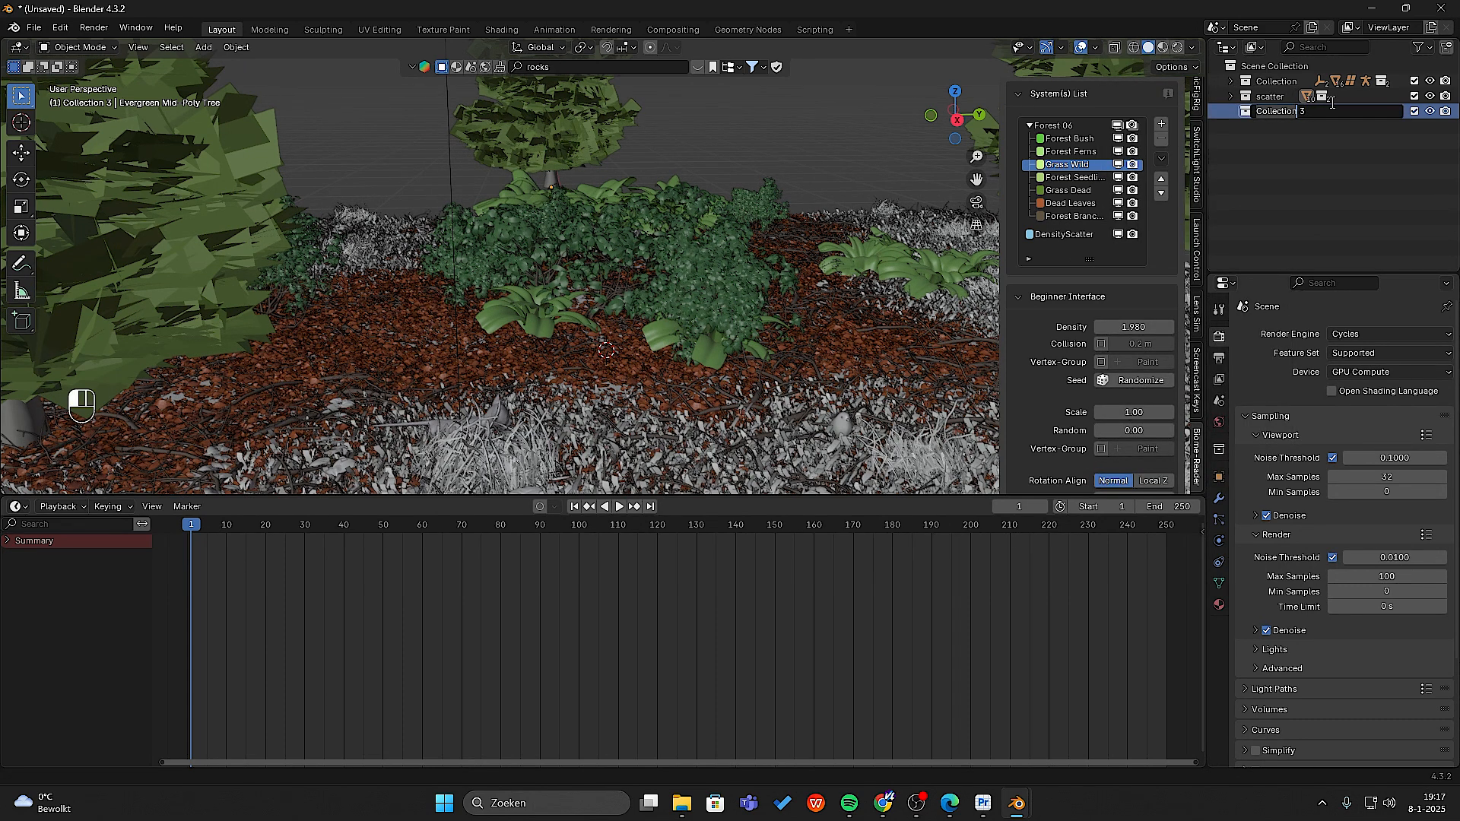
drag(1309, 111, 1248, 114)
text(camera)
click(1241, 156)
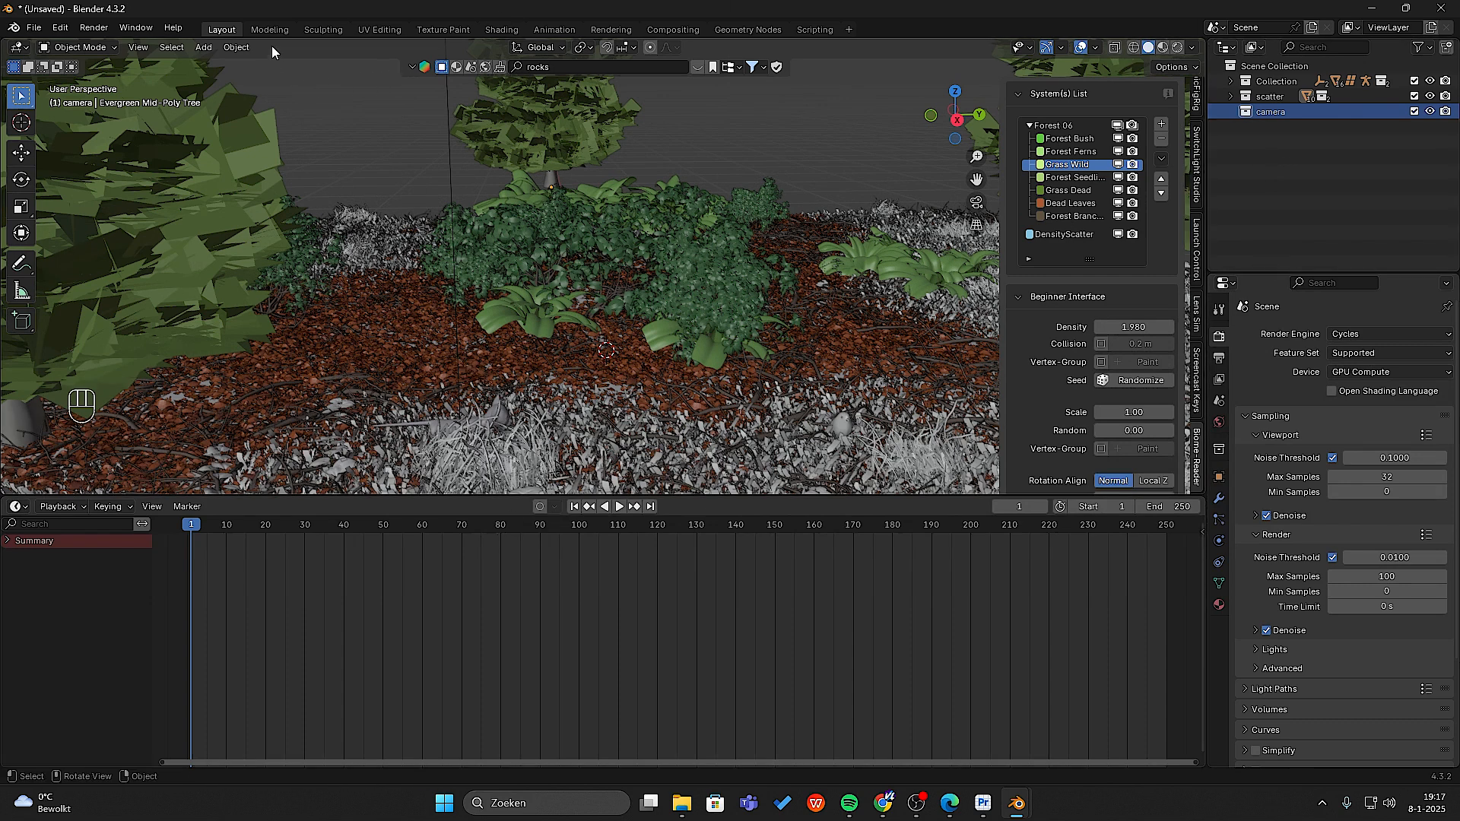
- Add a camera to the camera collection
click(200, 48)
mouse_move(207, 67)
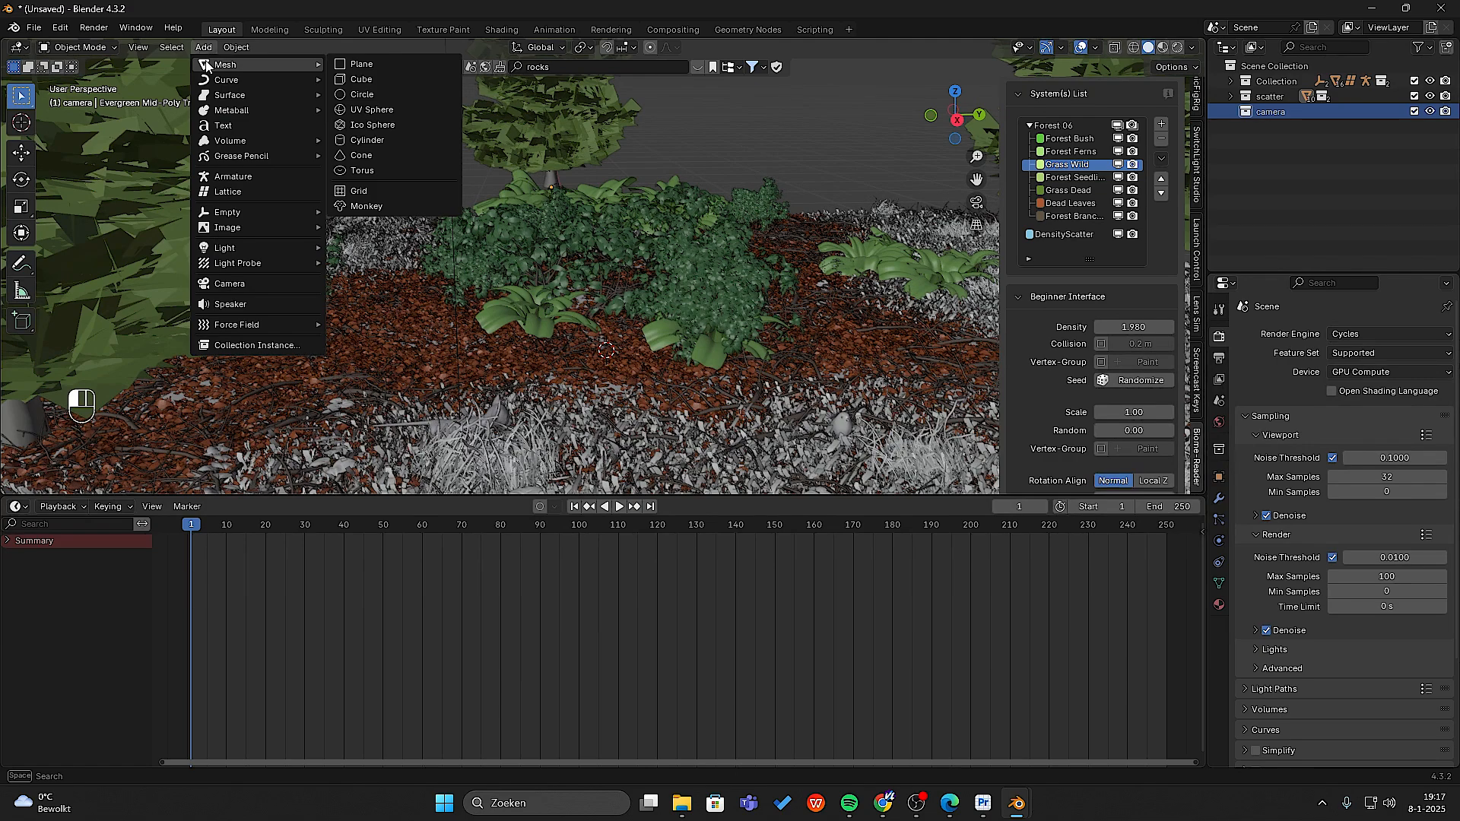
click(288, 282)
middle_drag(287, 282, 485, 330)
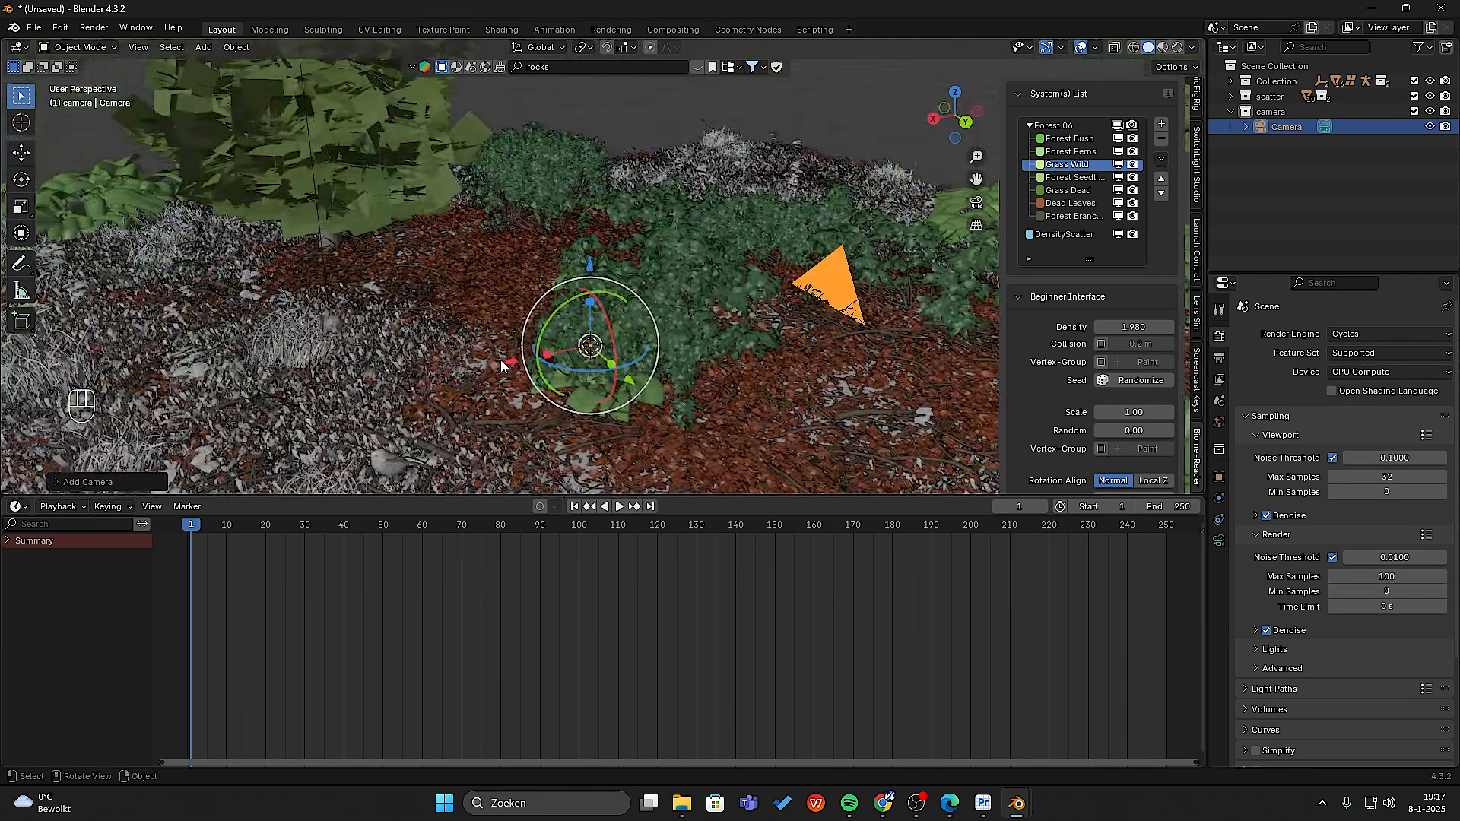
- Move the camera away from the bushes to about X 3.11 m near the ground's edge and raise it above the grass
drag(505, 362, 5, 458)
scroll(595, 366, down, 2)
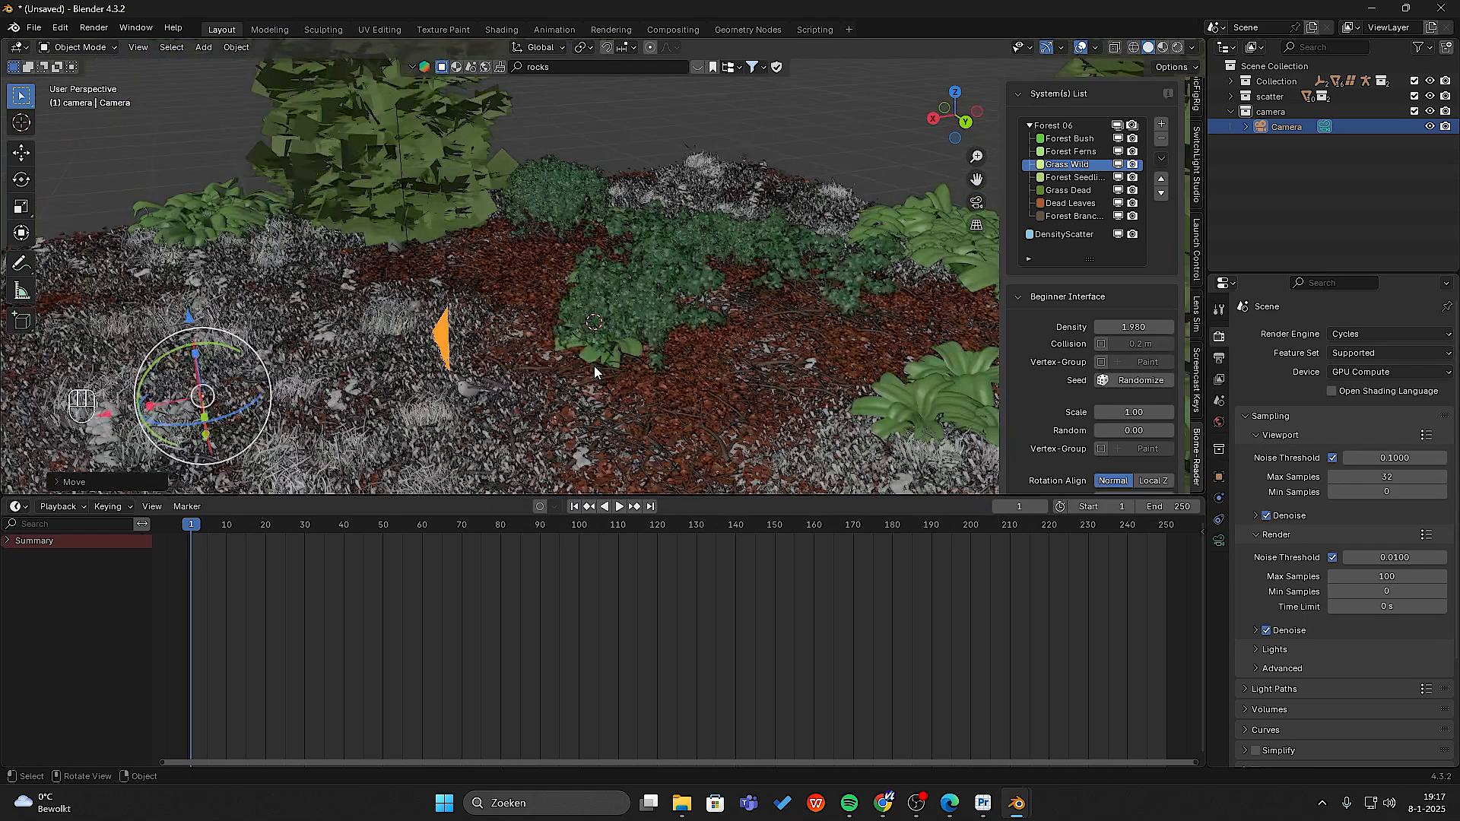
scroll(595, 367, down, 3)
drag(291, 355, 244, 365)
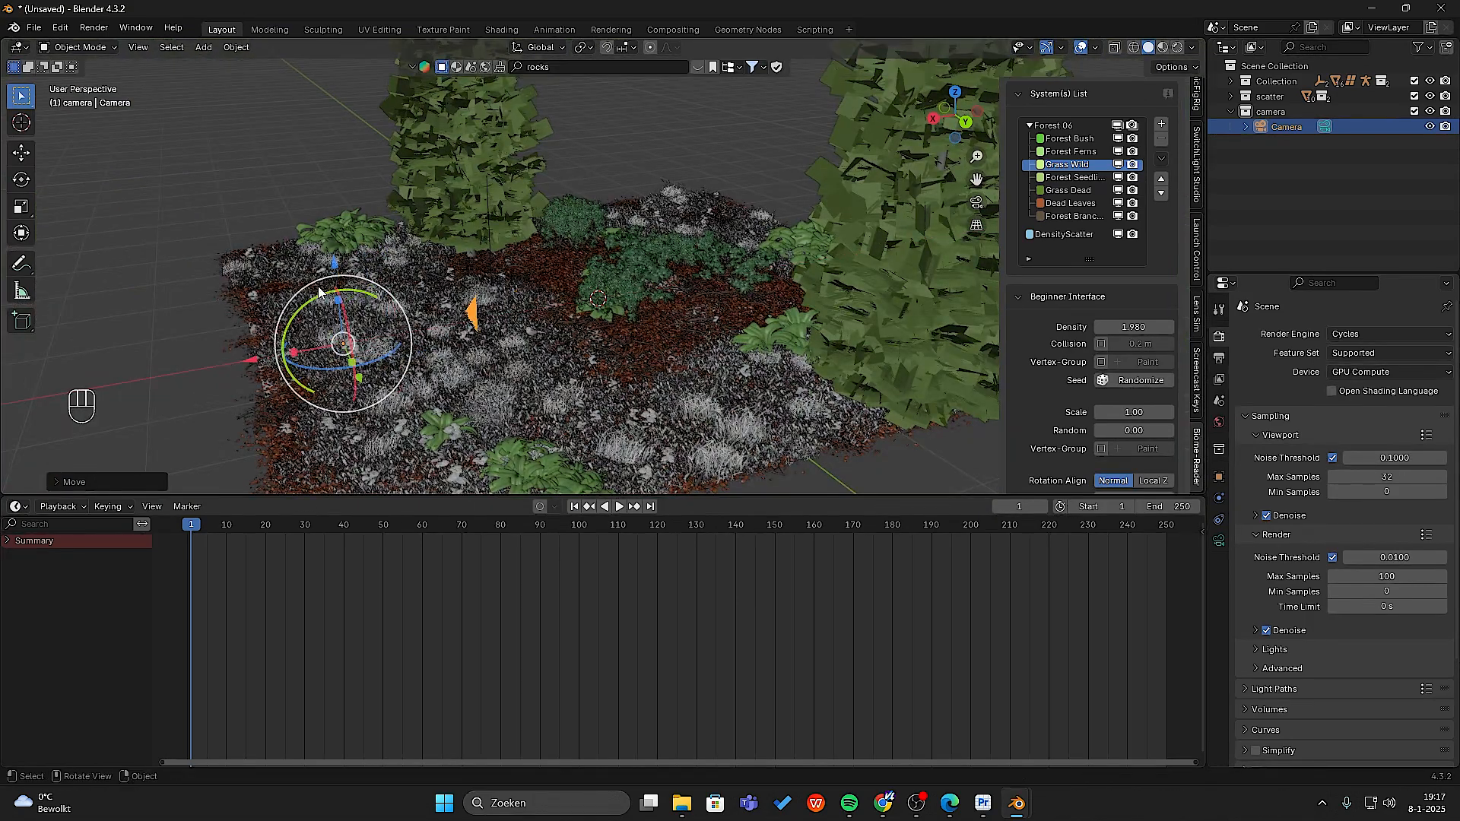
drag(335, 266, 331, 219)
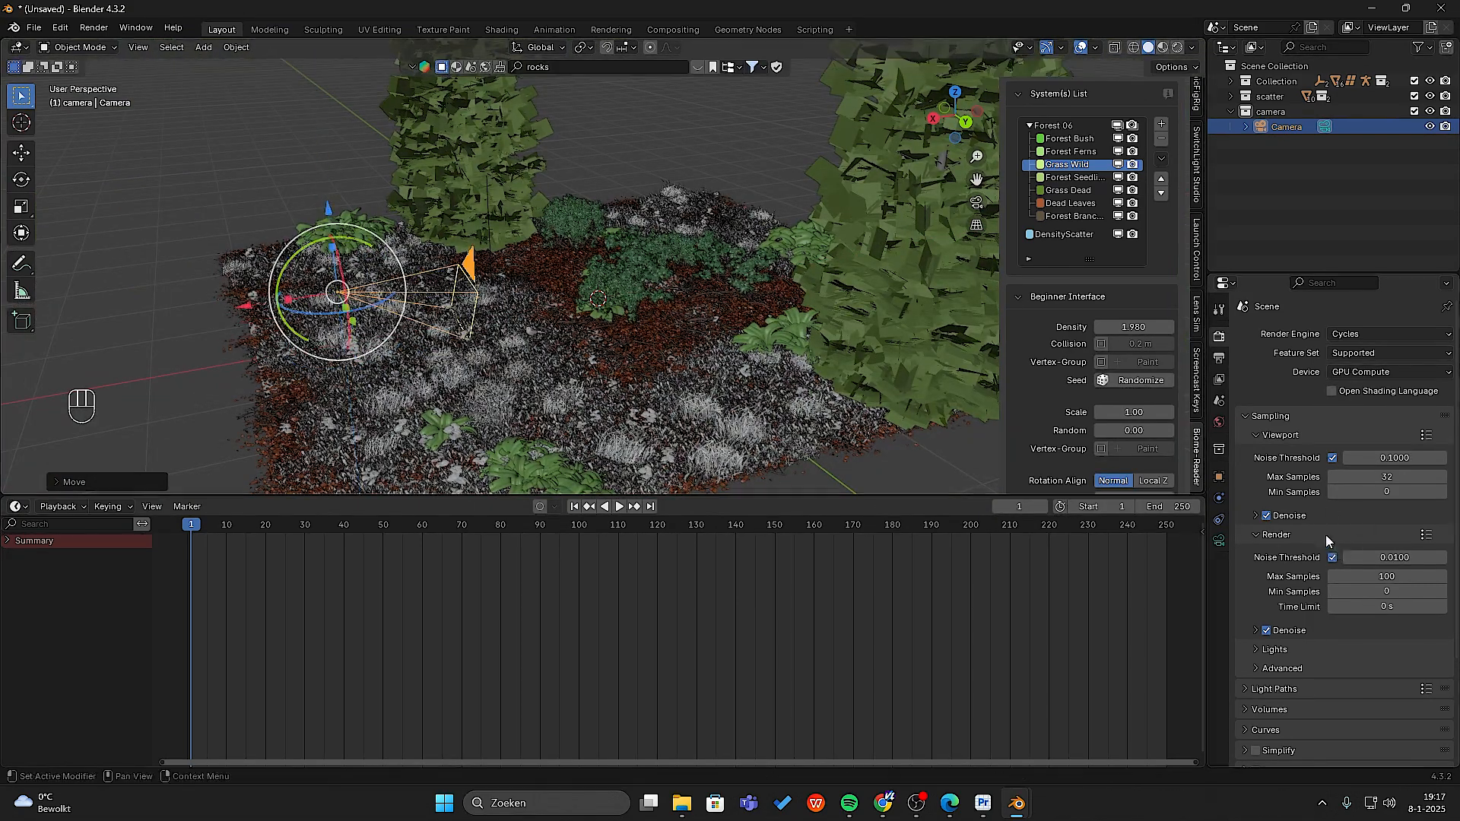
- Scale the camera down uniformly to about 0.293
key(s)
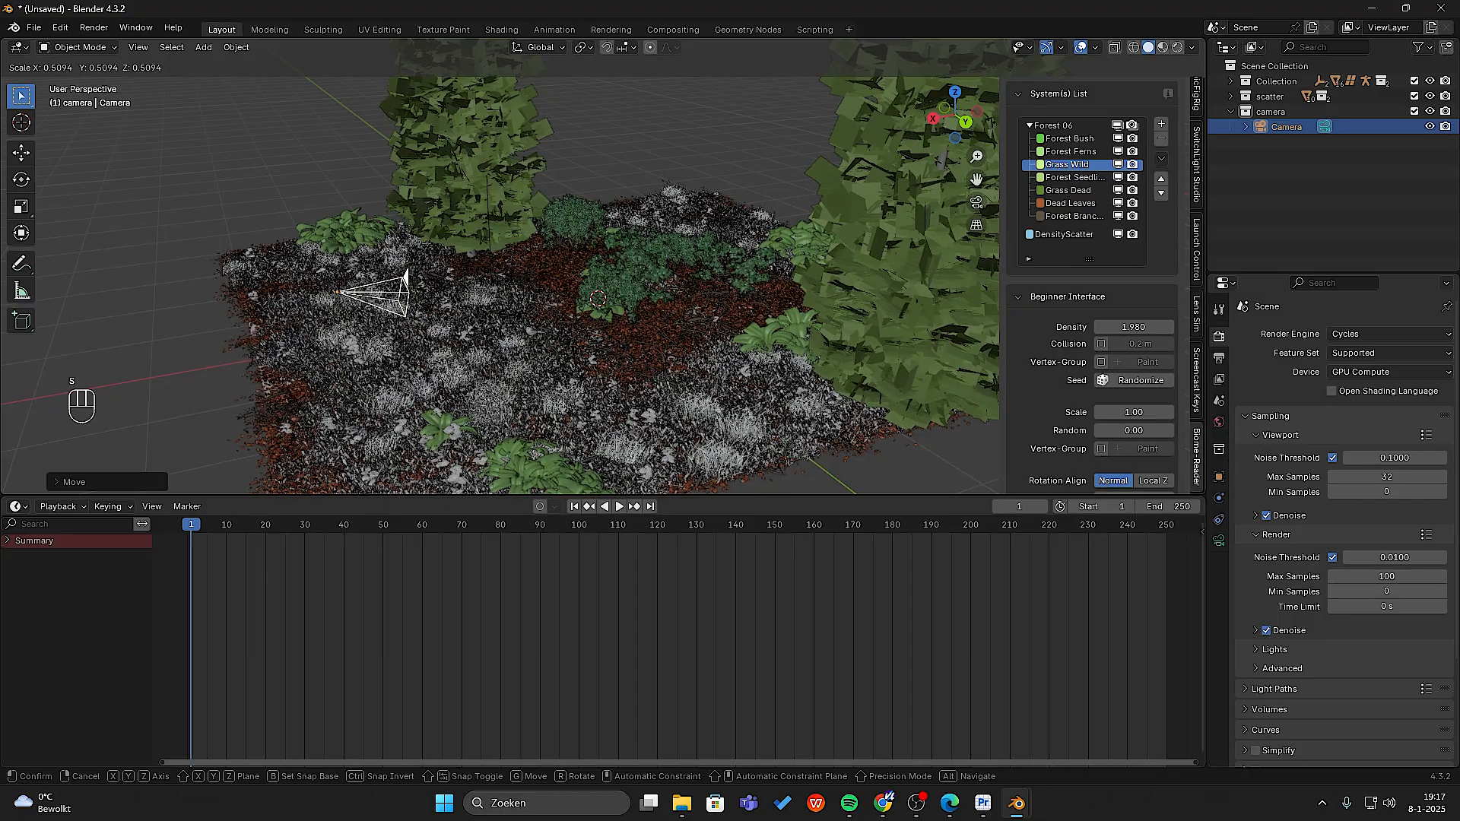
click(455, 314)
scroll(466, 318, up, 5)
middle_drag(441, 335, 654, 327)
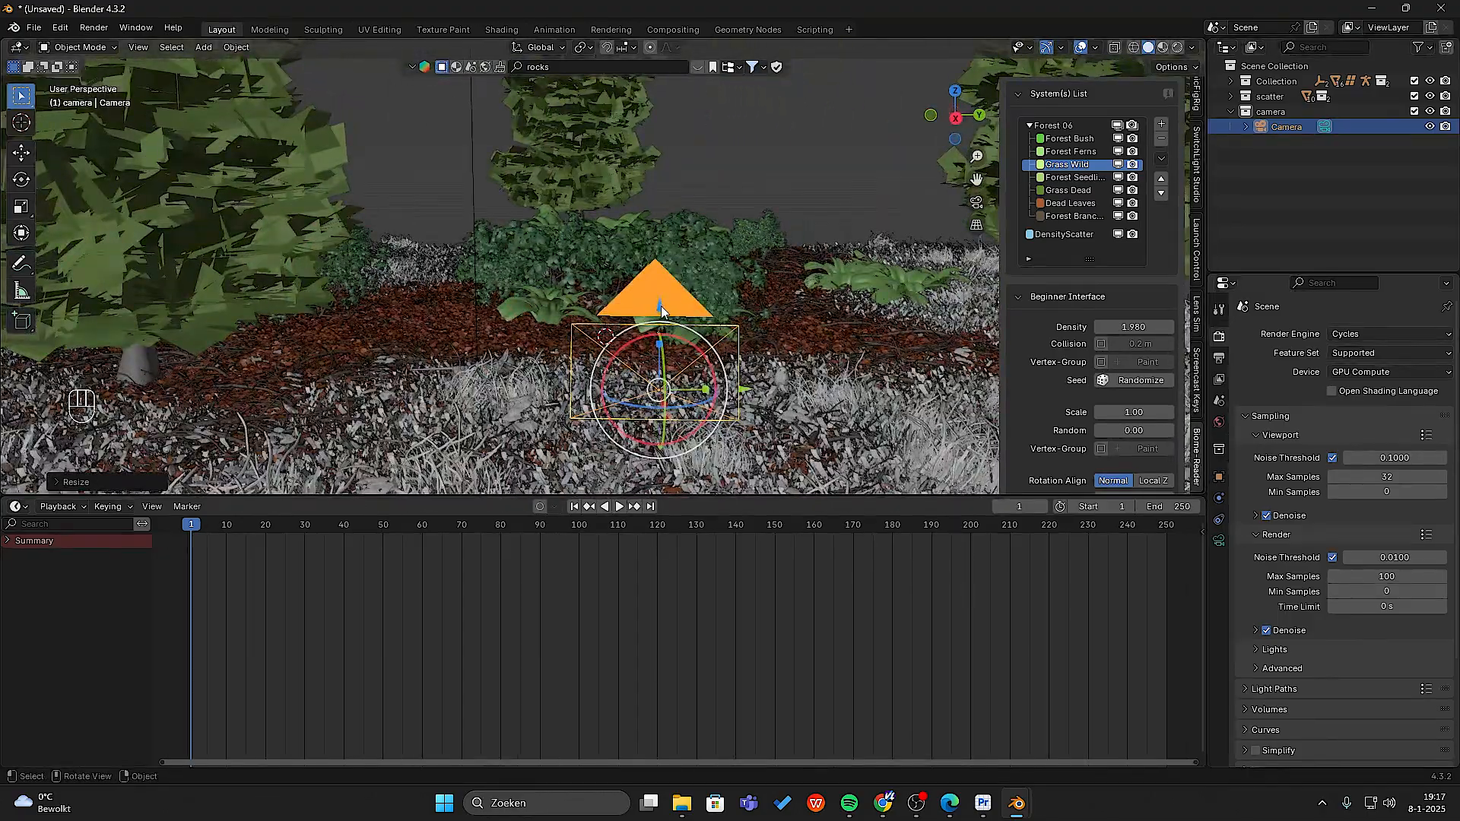
key(s)
click(731, 418)
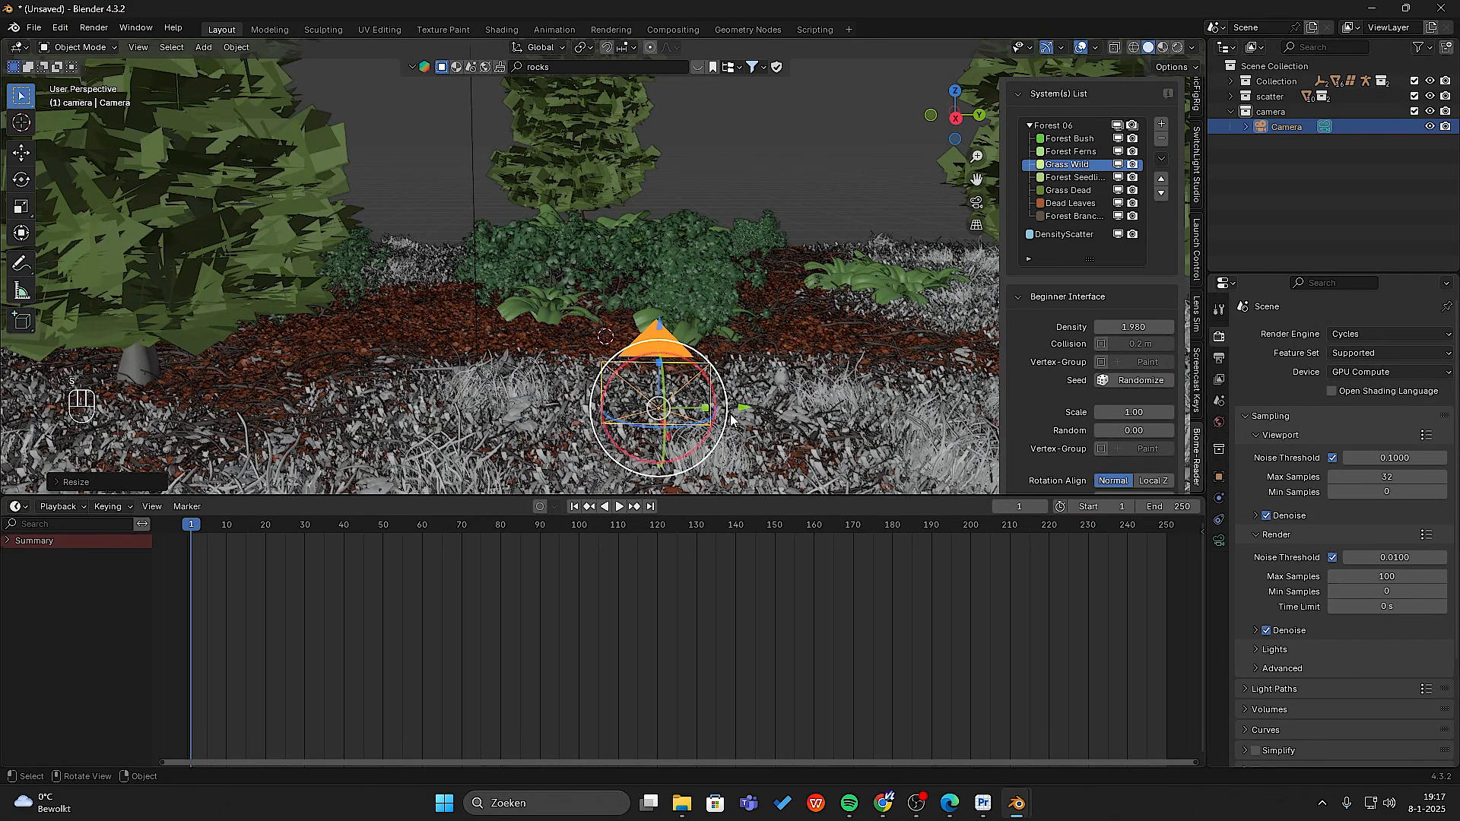
- Shift the camera along Y to about 0.04 m and rotate it around Z to about 91.5°
key(g)
key(y)
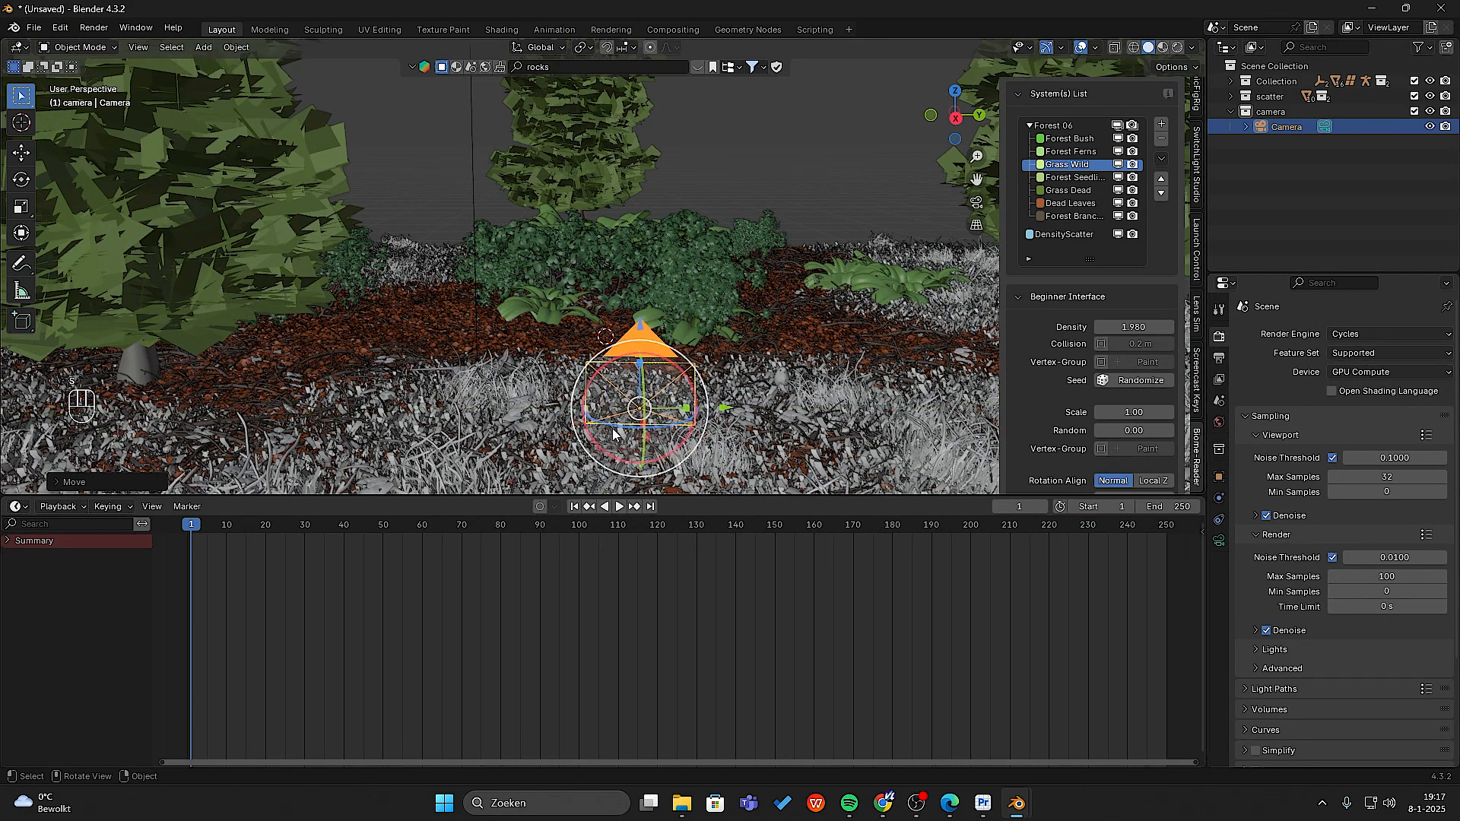
key(r)
key(z)
click(621, 430)
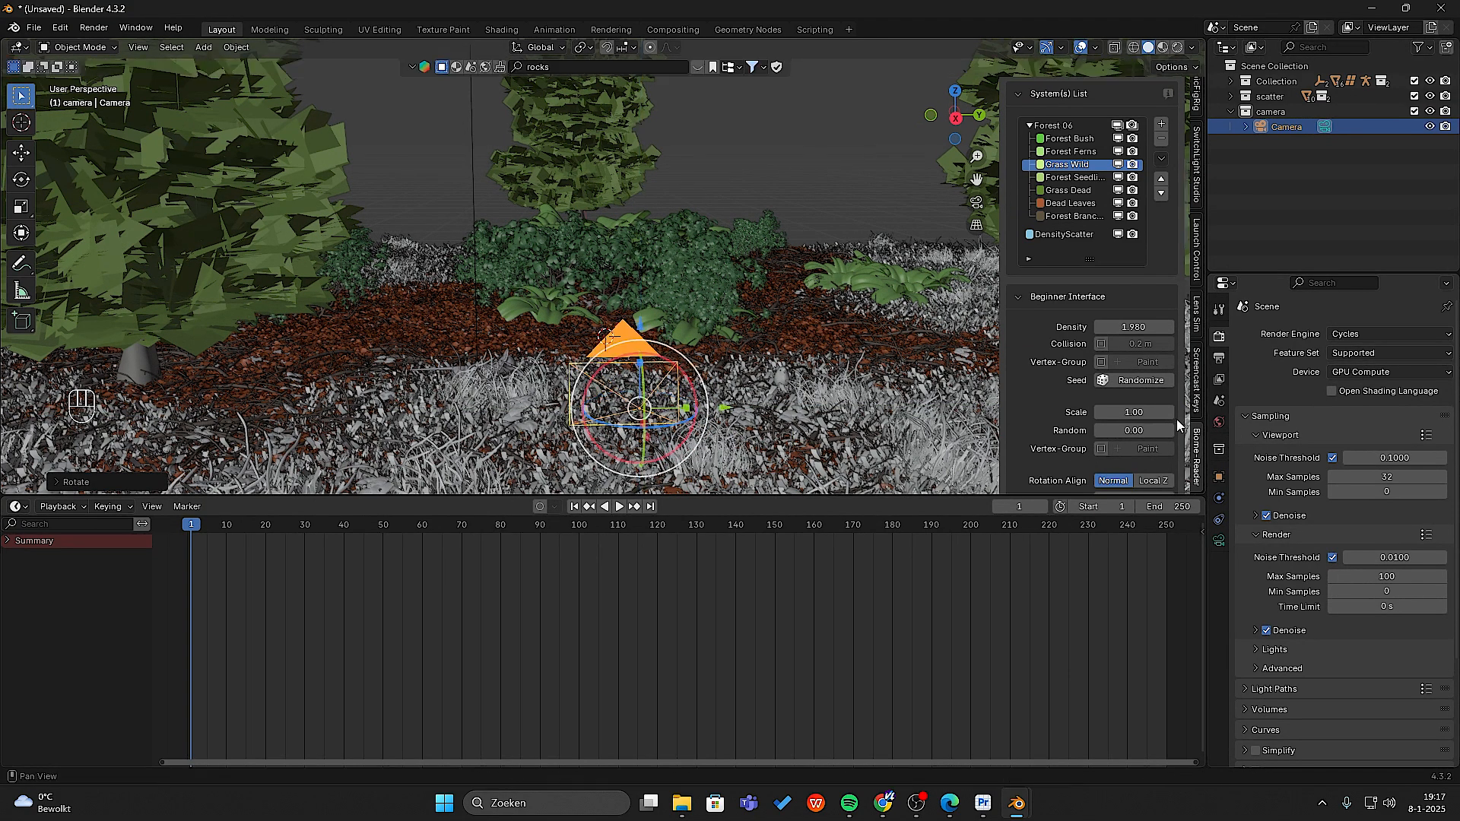
- Convert the selected camera to a Lens Sim camera and look through it
click(1198, 314)
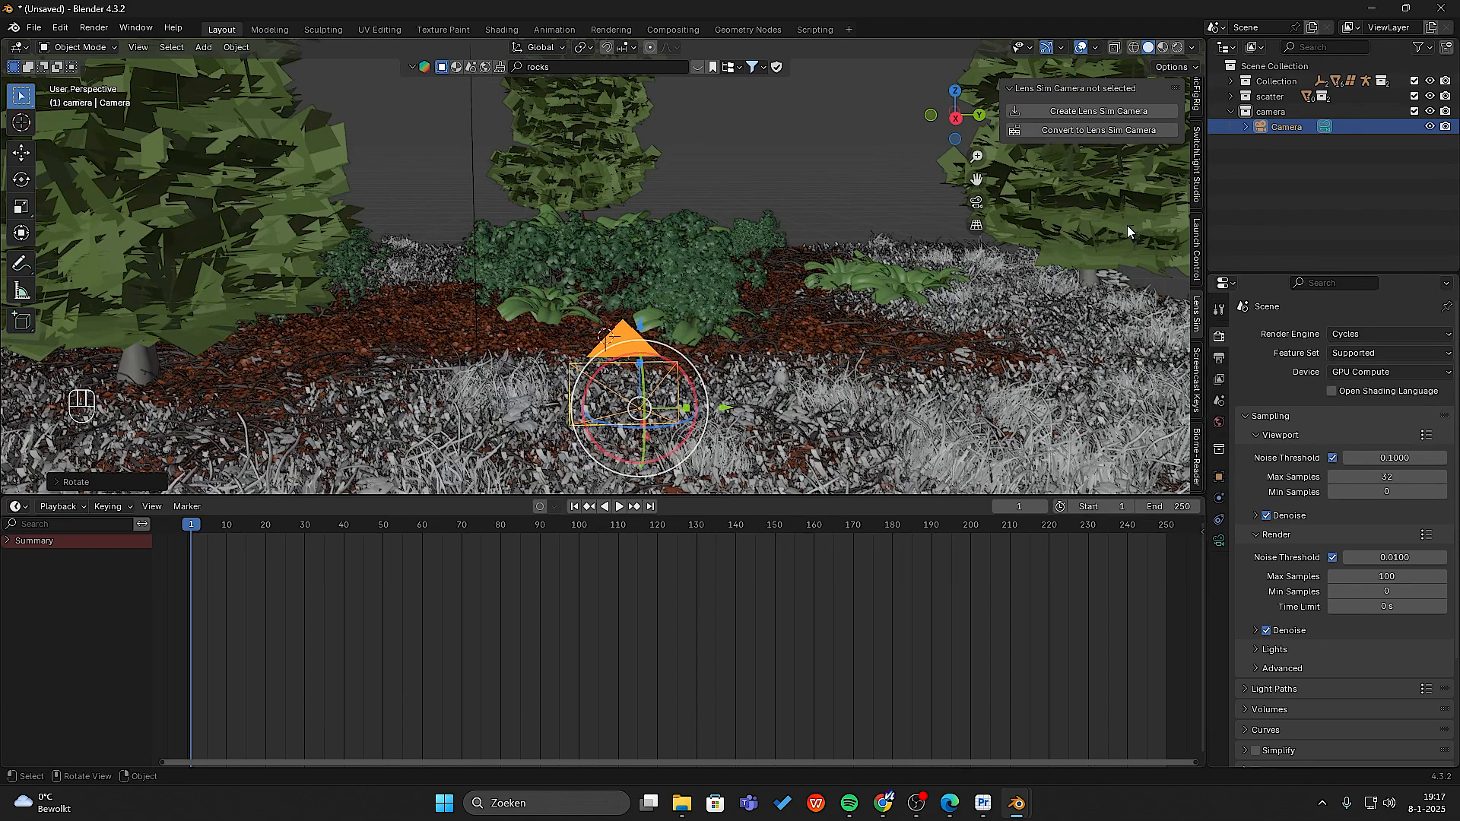
click(1122, 132)
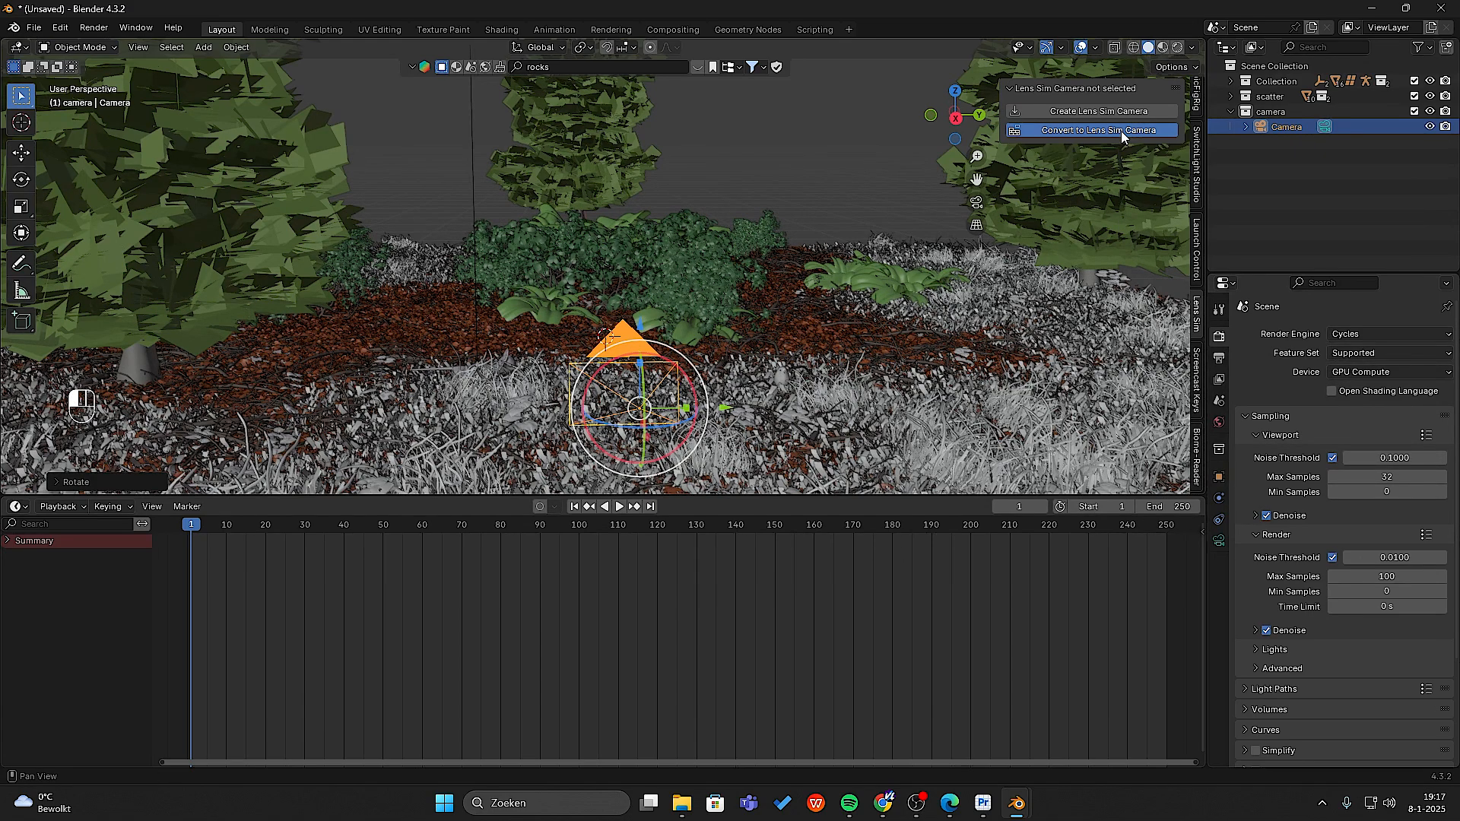
click(984, 202)
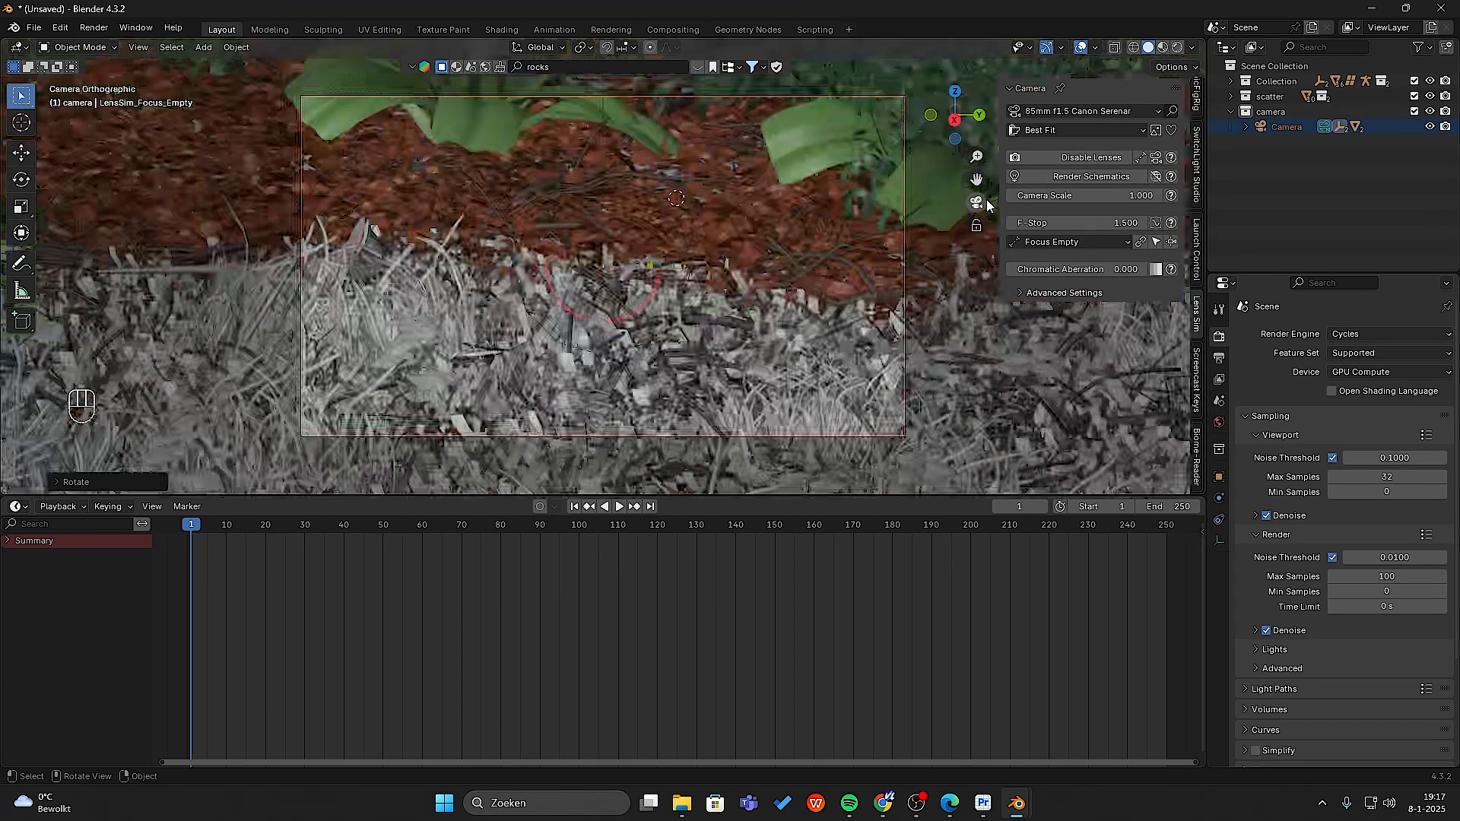
- Switch the viewport to rendered shading and set the Lens Sim lens to 35mm f4.5 Meyer
click(1177, 48)
click(1087, 111)
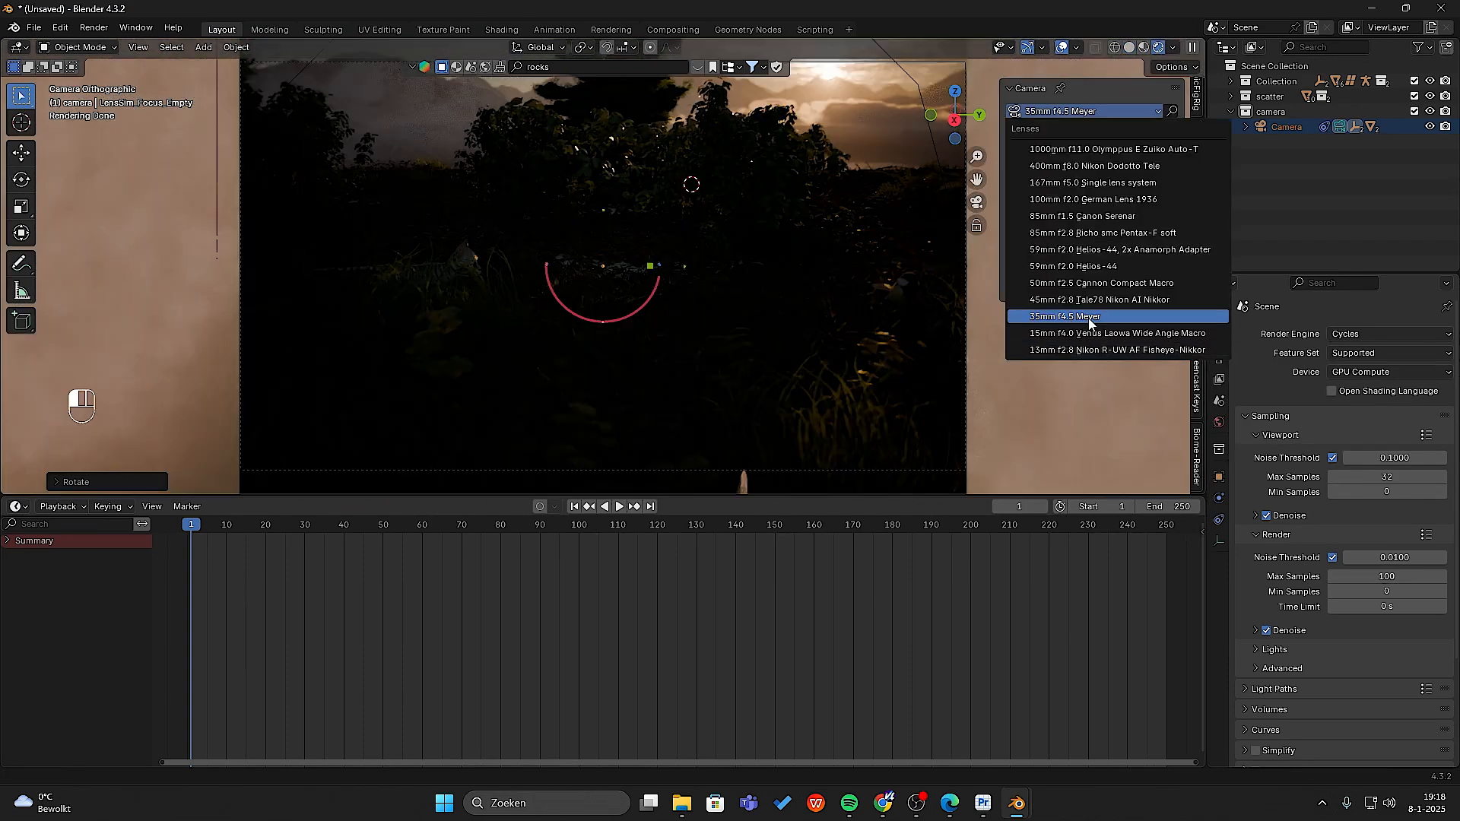
click(967, 278)
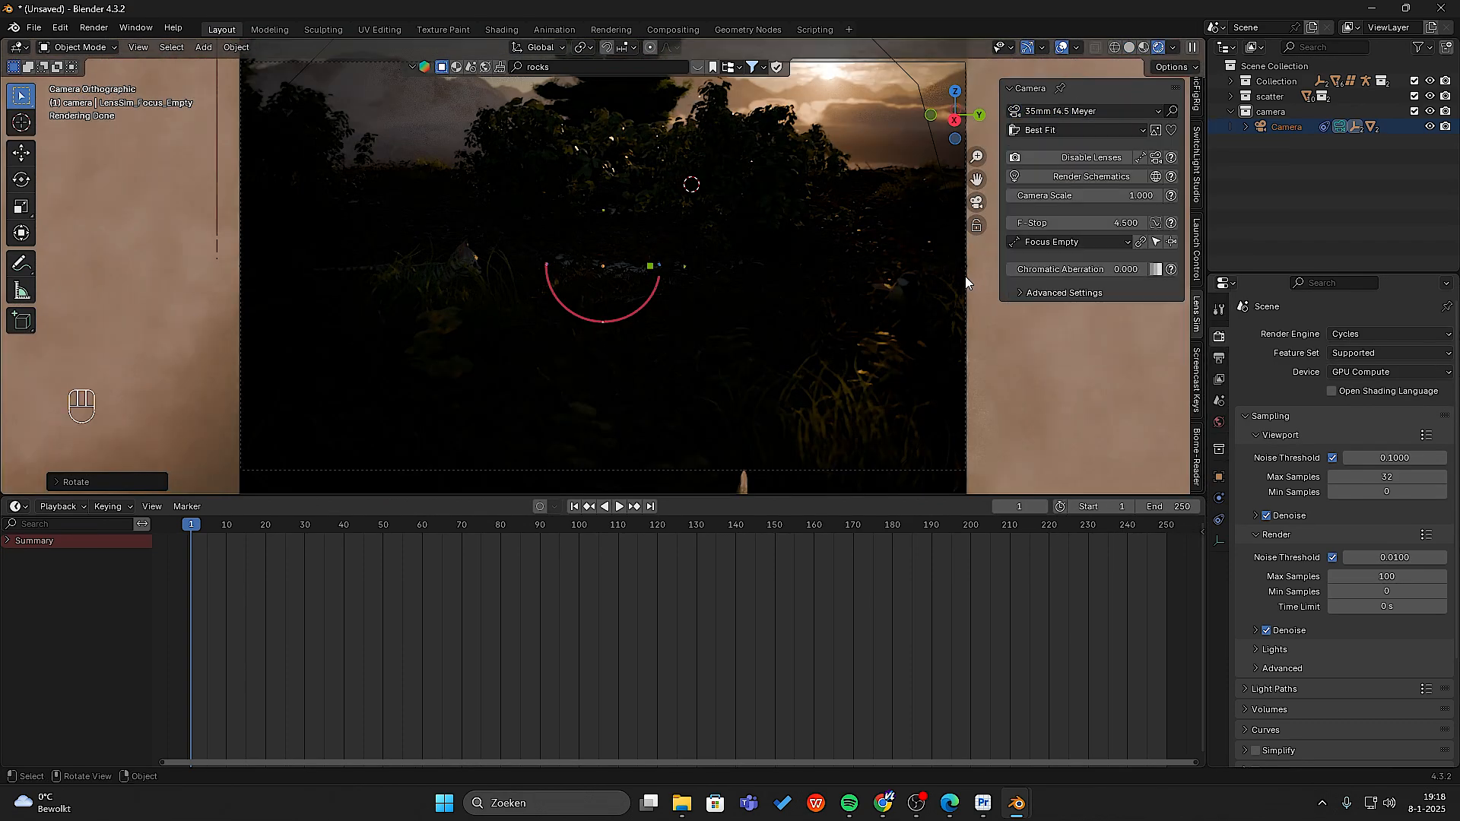
- Set the lens focus mode to Focus Object and pick the kitten in the scene as the focus target
click(1124, 244)
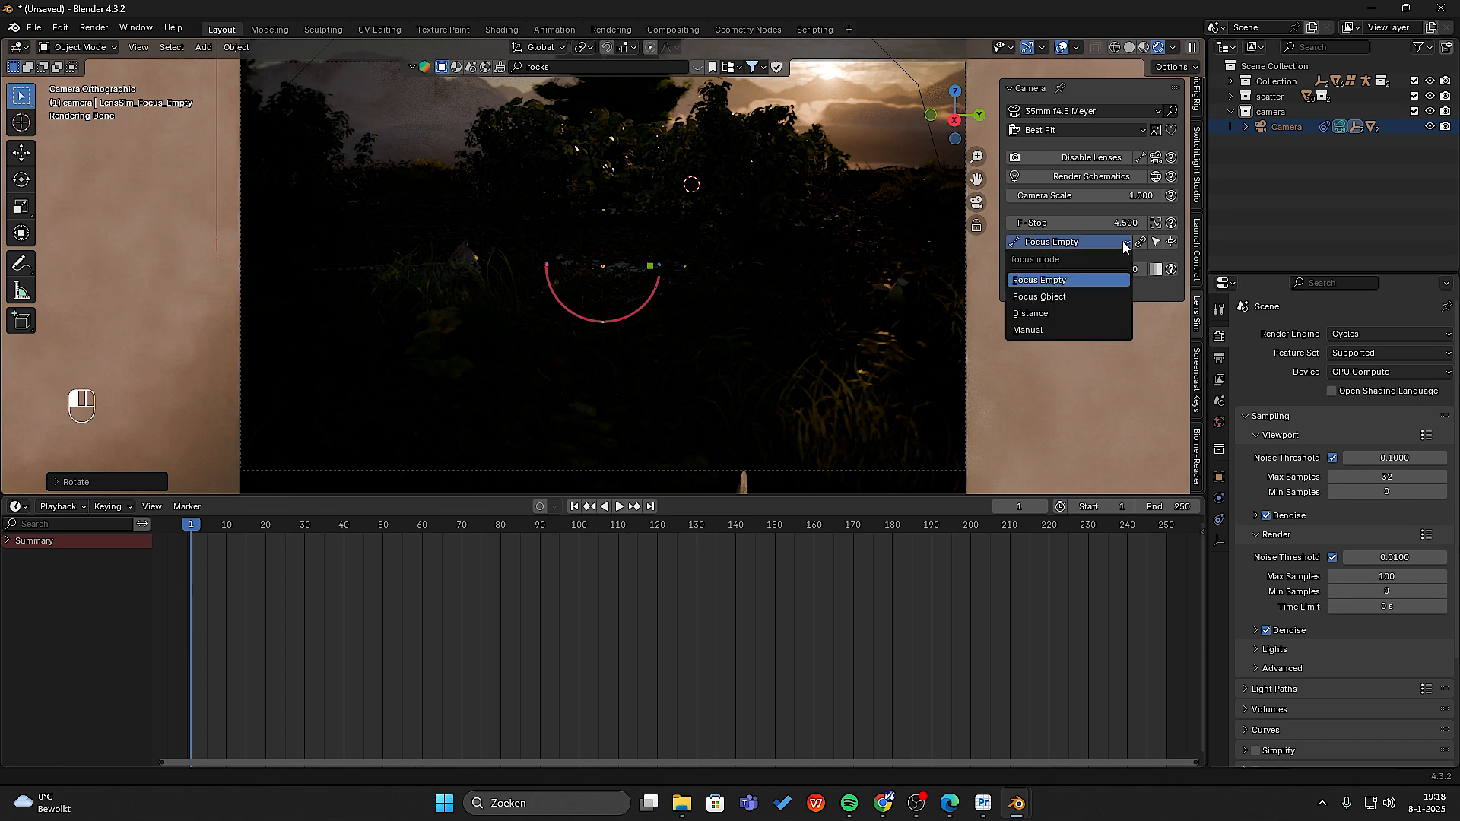
click(1062, 299)
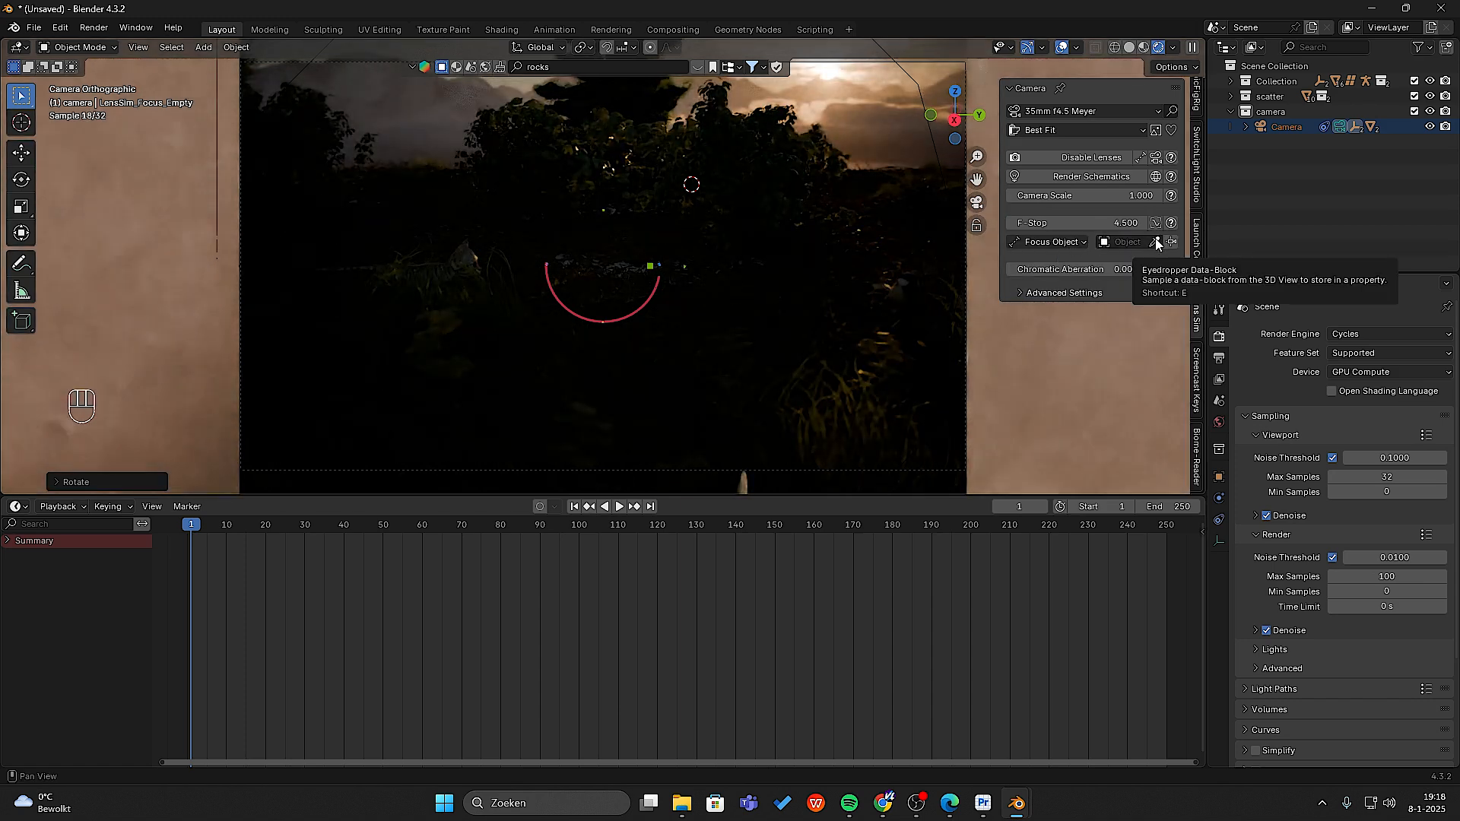
middle_drag(840, 305, 781, 328)
scroll(836, 307, down, 8)
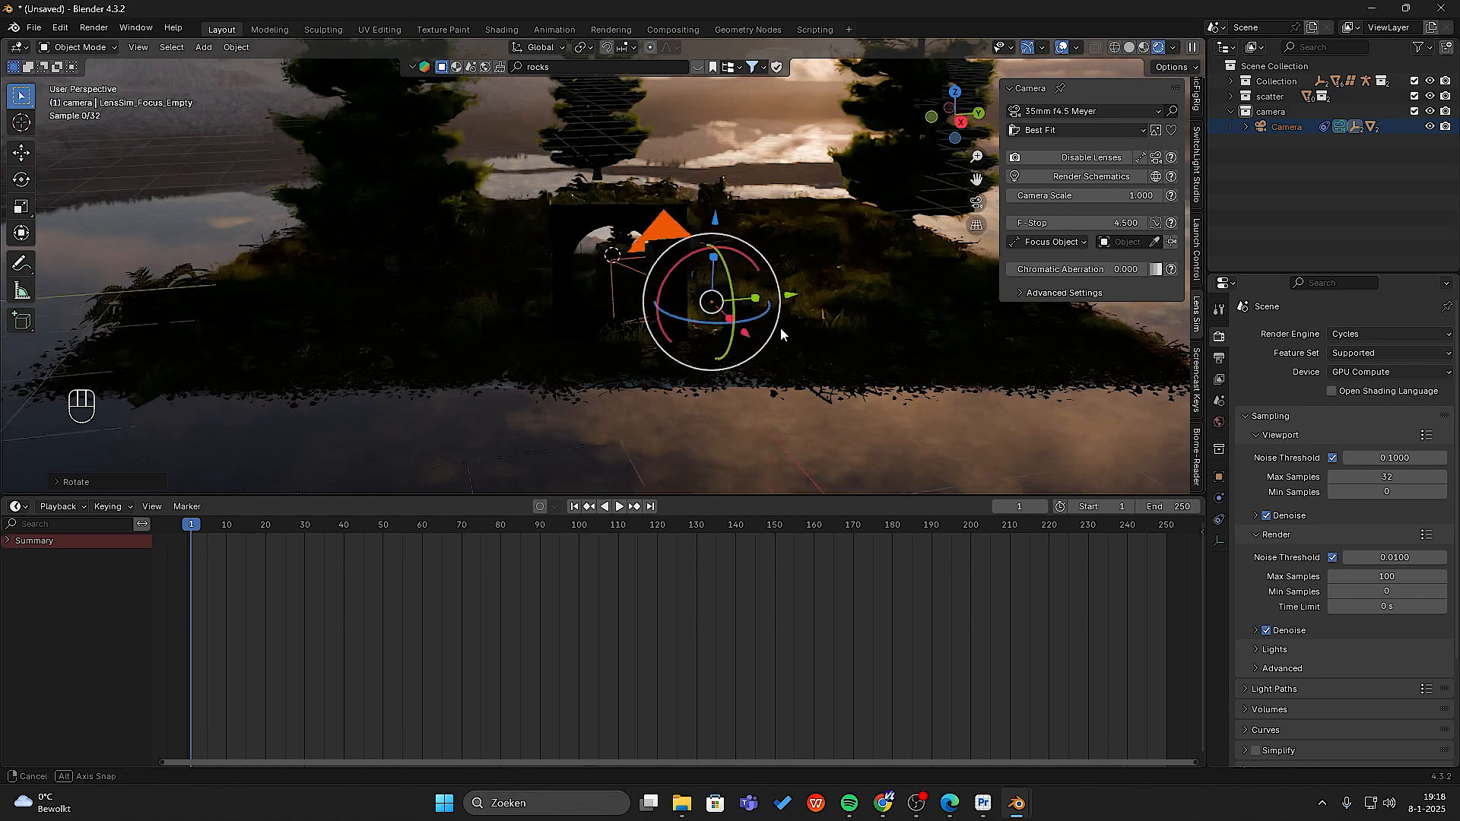
scroll(781, 327, up, 10)
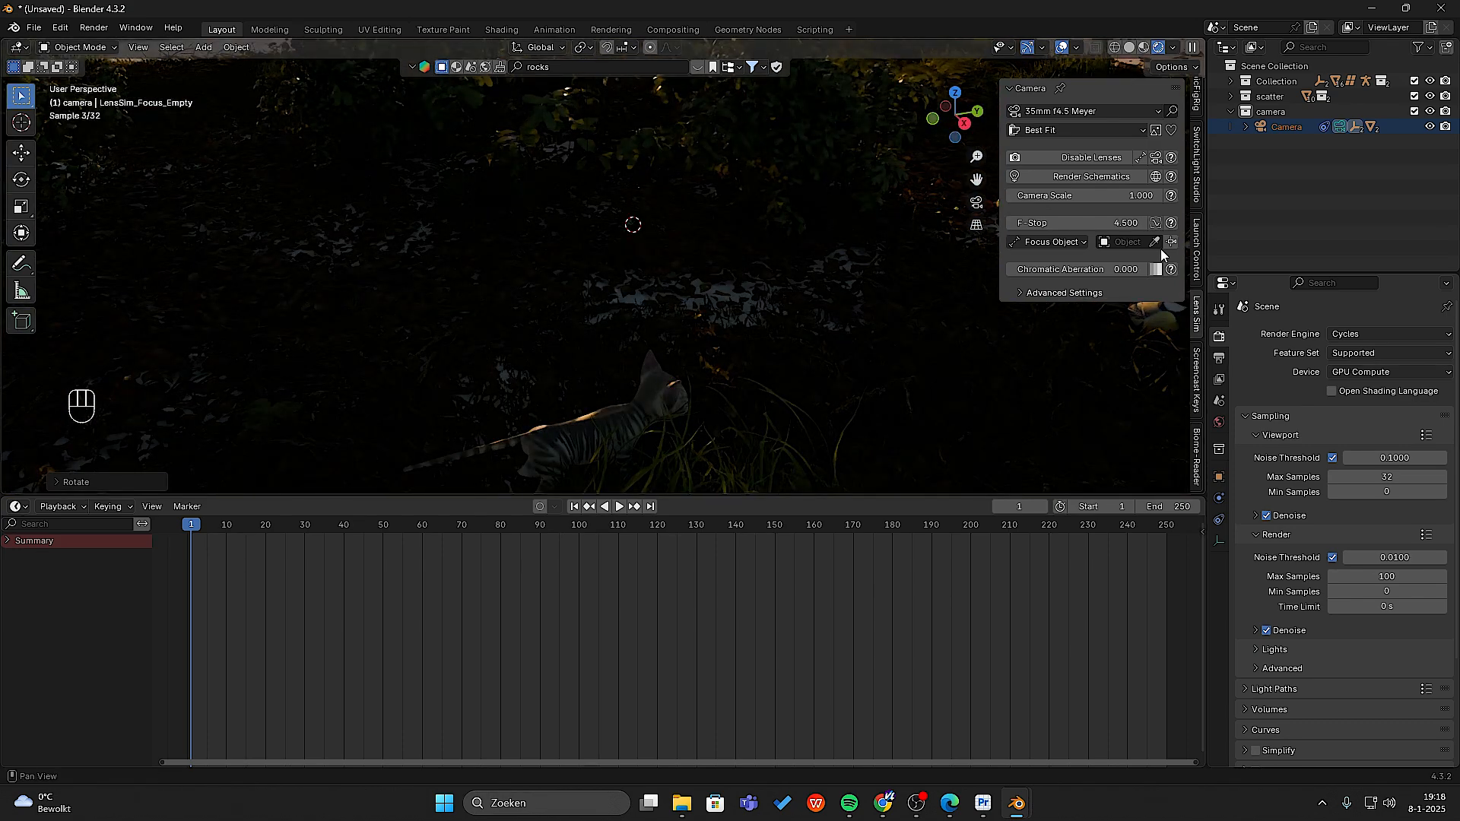
click(1153, 242)
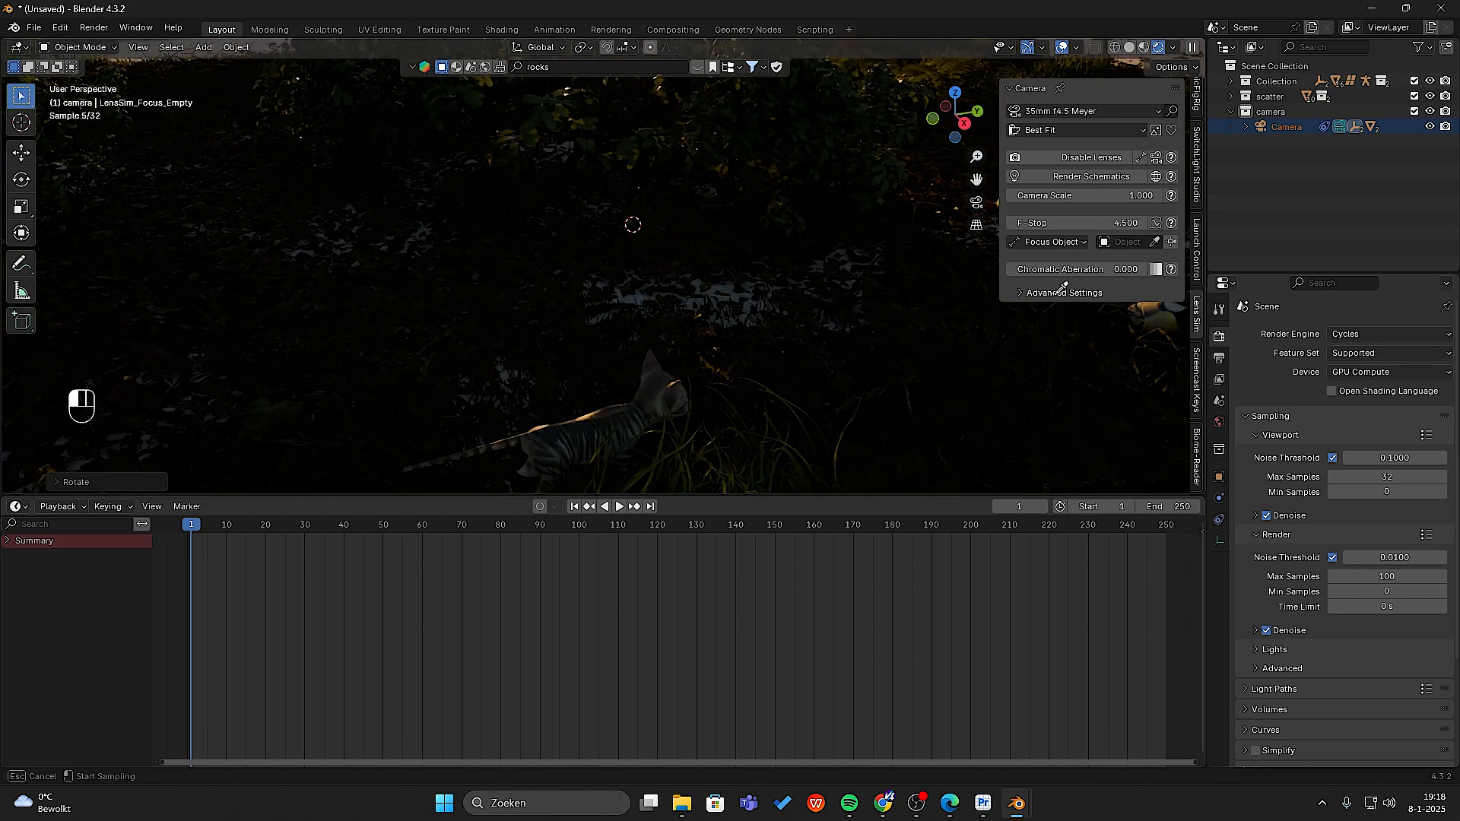
click(629, 403)
- From the camera view, reposition the camera towards the kitten at X 2.0289 m, Y 0.43207 m, Z 0.25786 m, with X rotation 81.6°
middle_drag(845, 400, 819, 384)
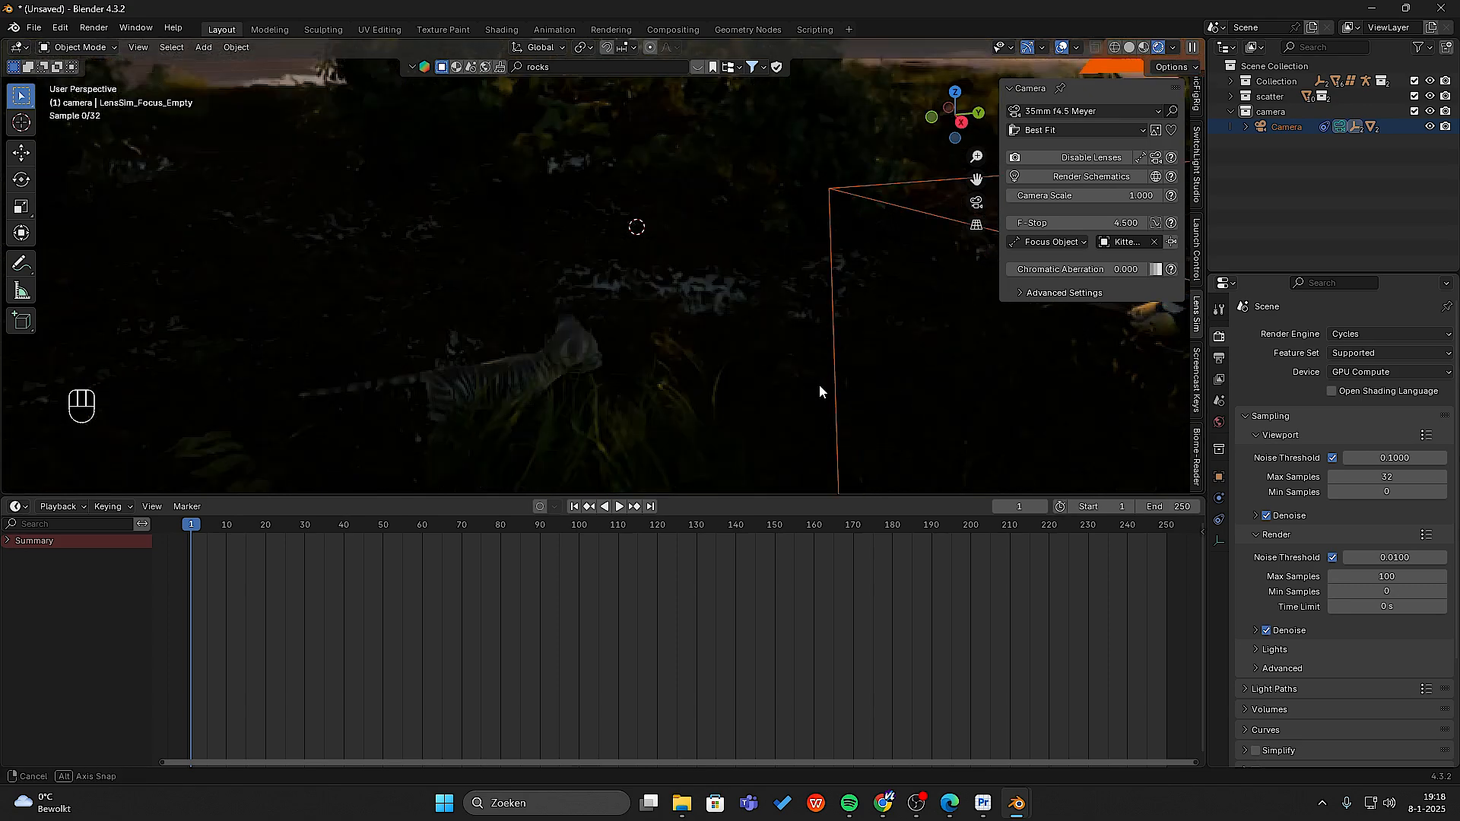
click(976, 202)
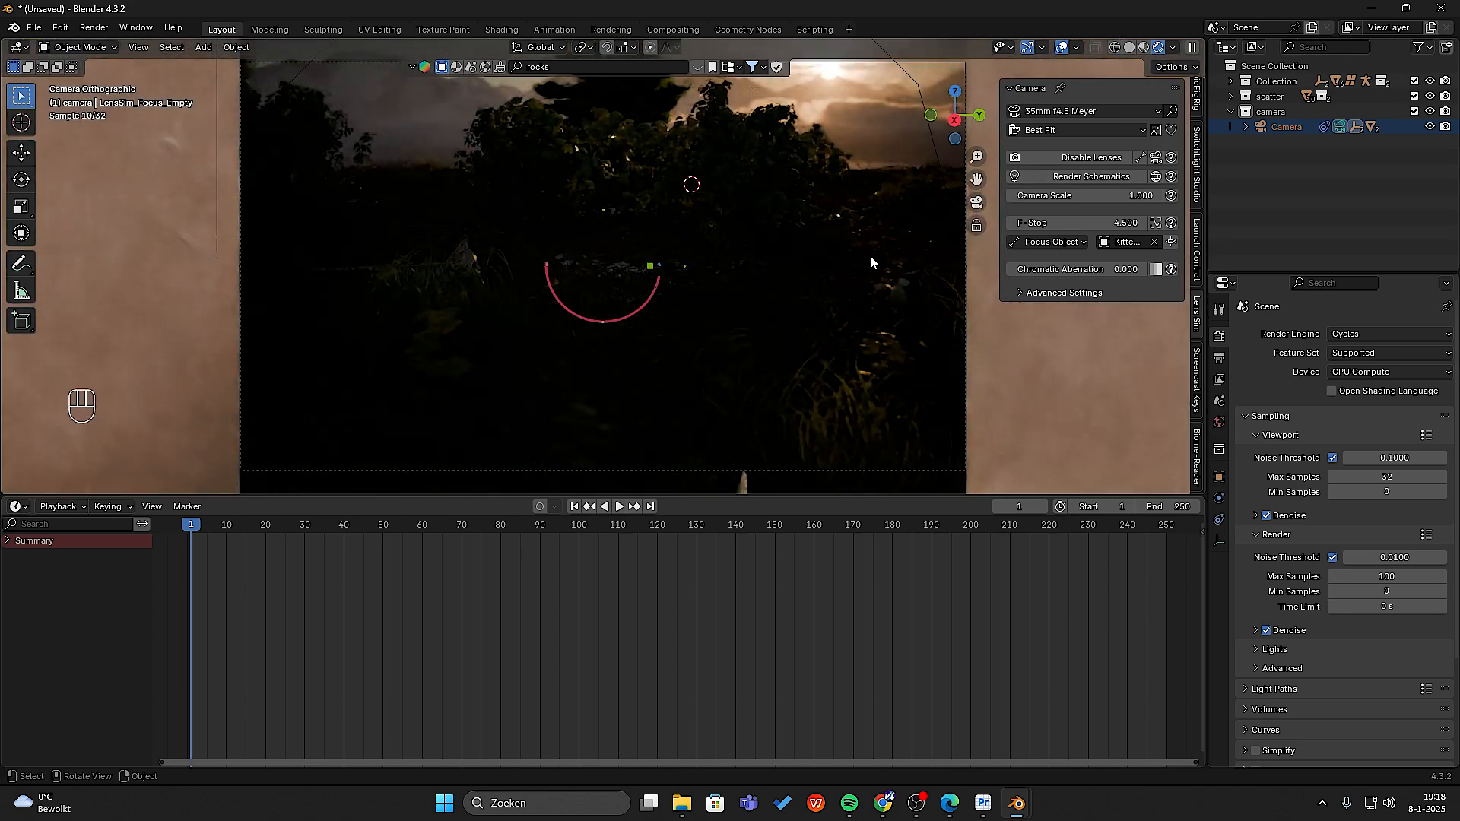
click(912, 63)
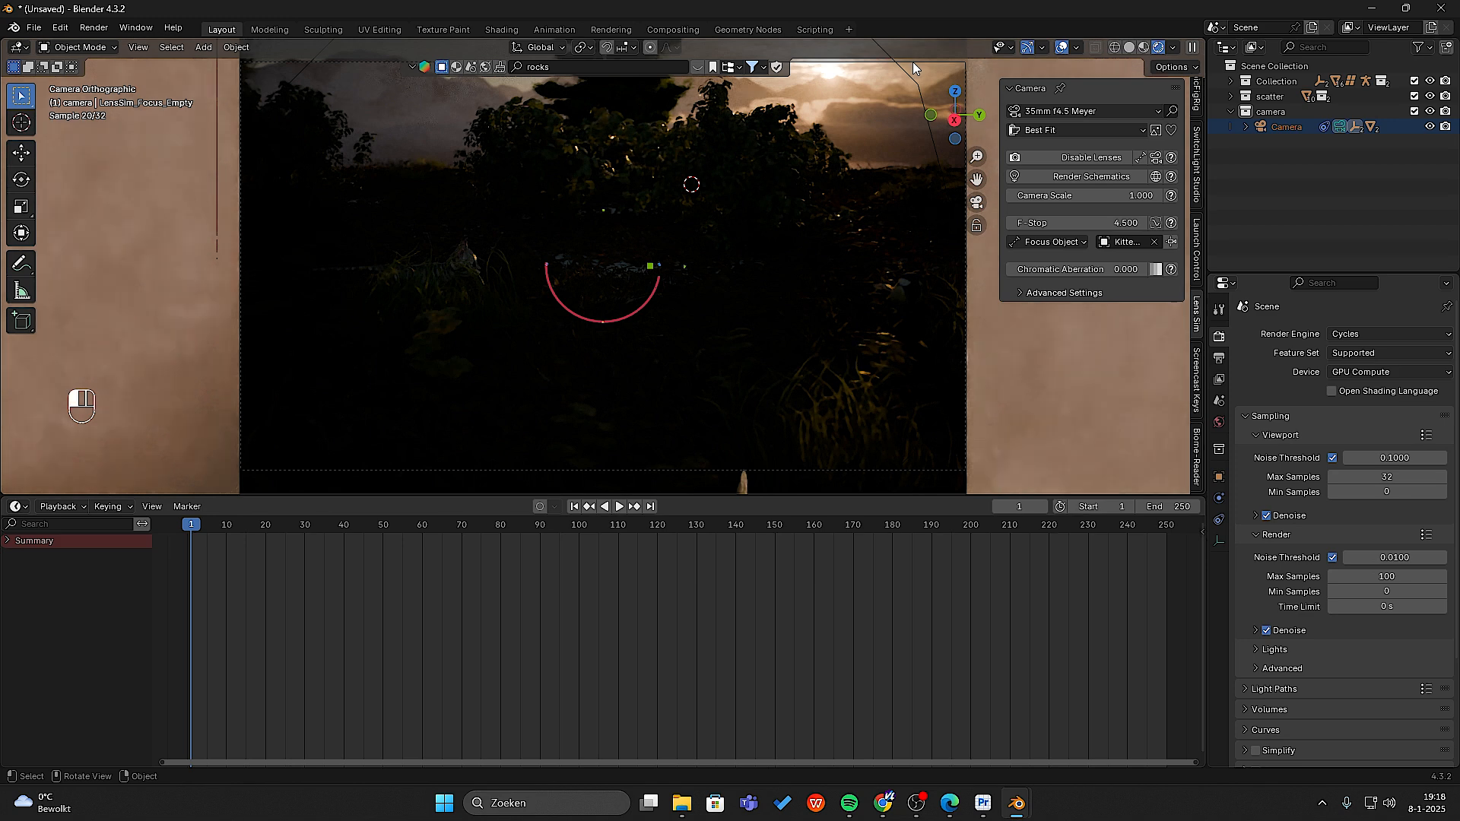
scroll(1203, 147, up, 4)
scroll(1203, 147, up, 3)
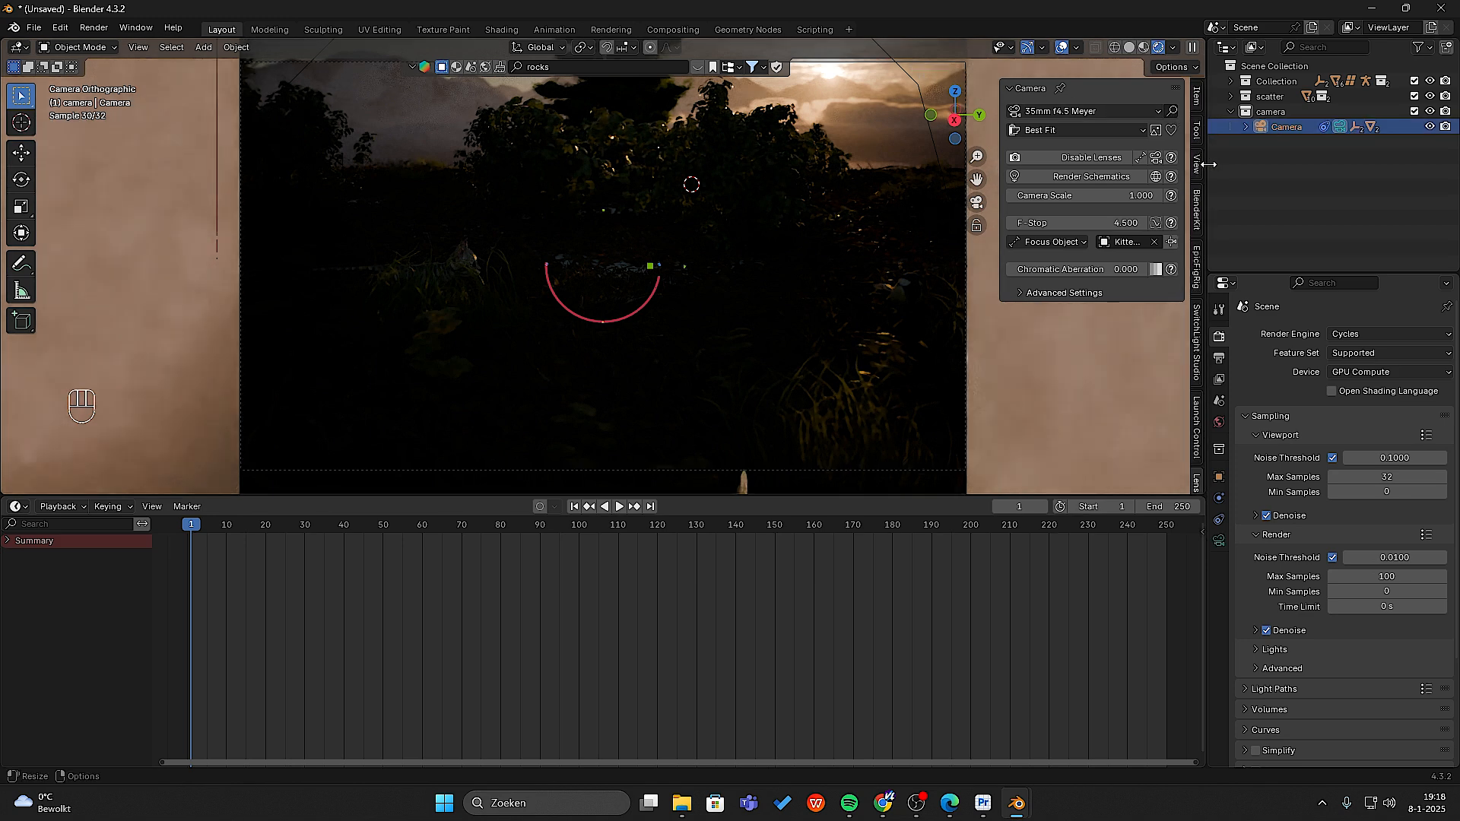
click(1197, 97)
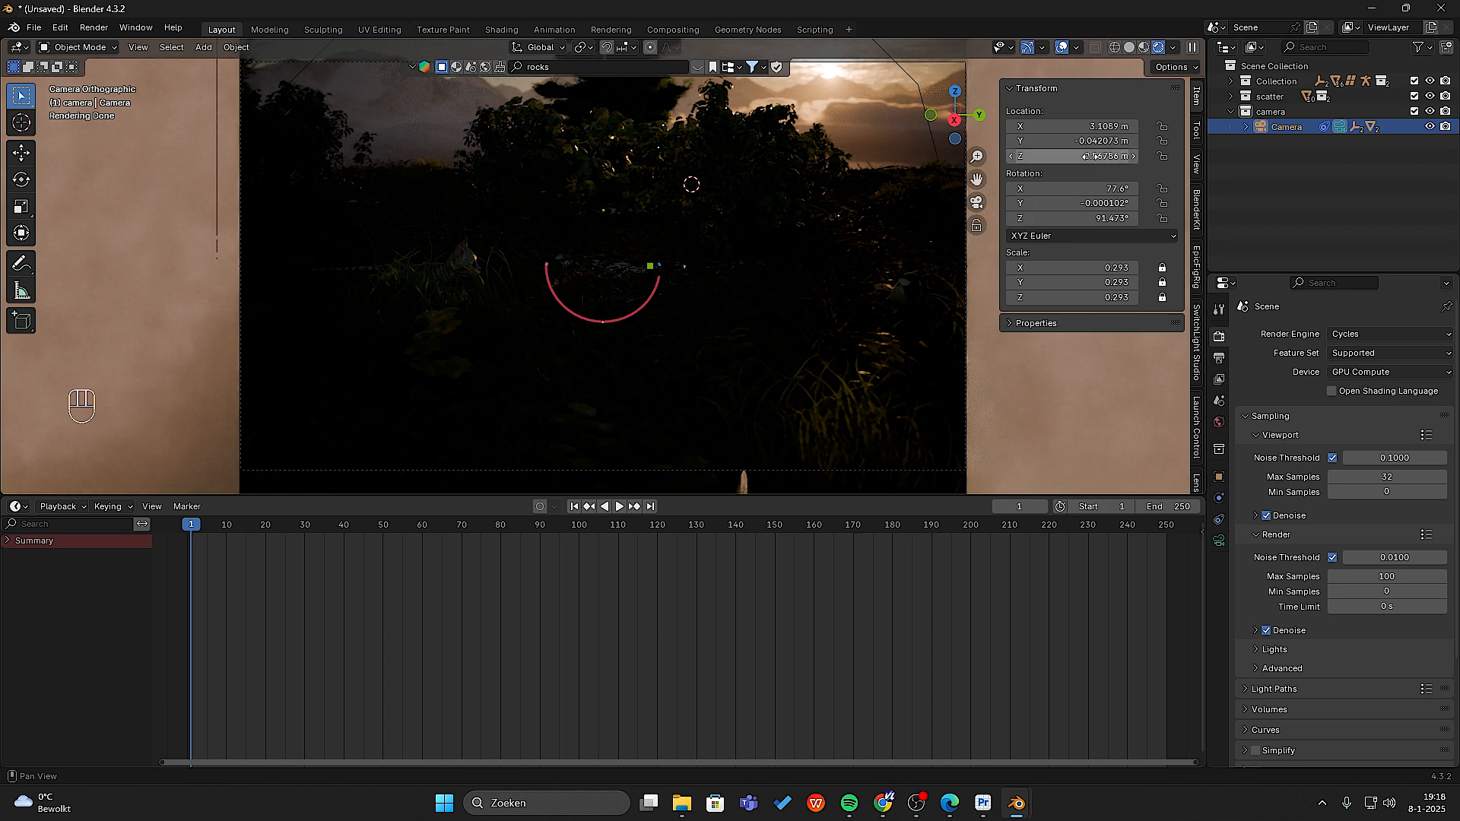
drag(1090, 156, 1066, 156)
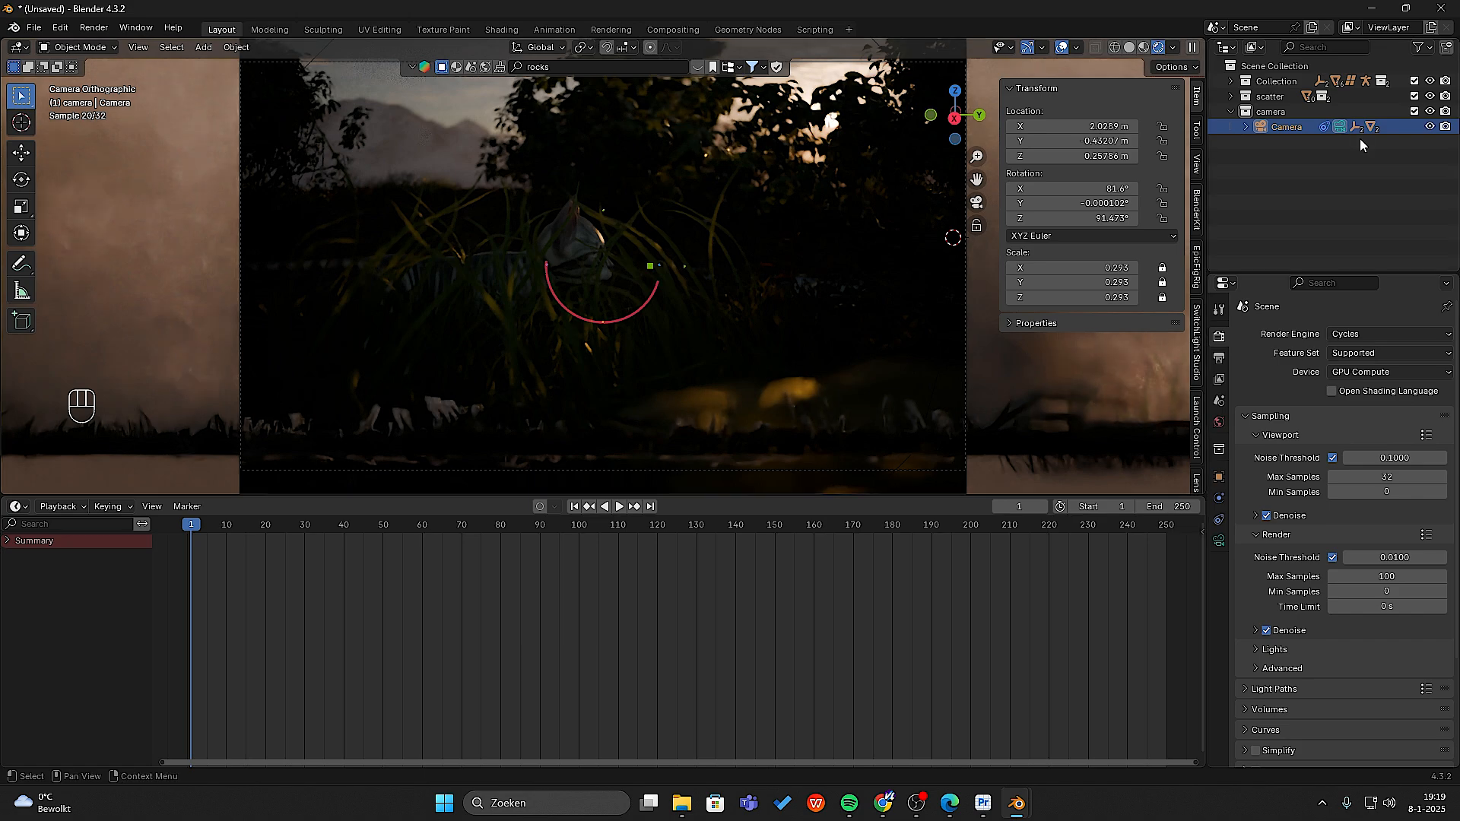
- Return the viewport to solid shading and set the Lens Sim Camera Scale to 0.2
click(1129, 47)
middle_drag(715, 272, 842, 264)
key(KP_0)
key(KP_0)
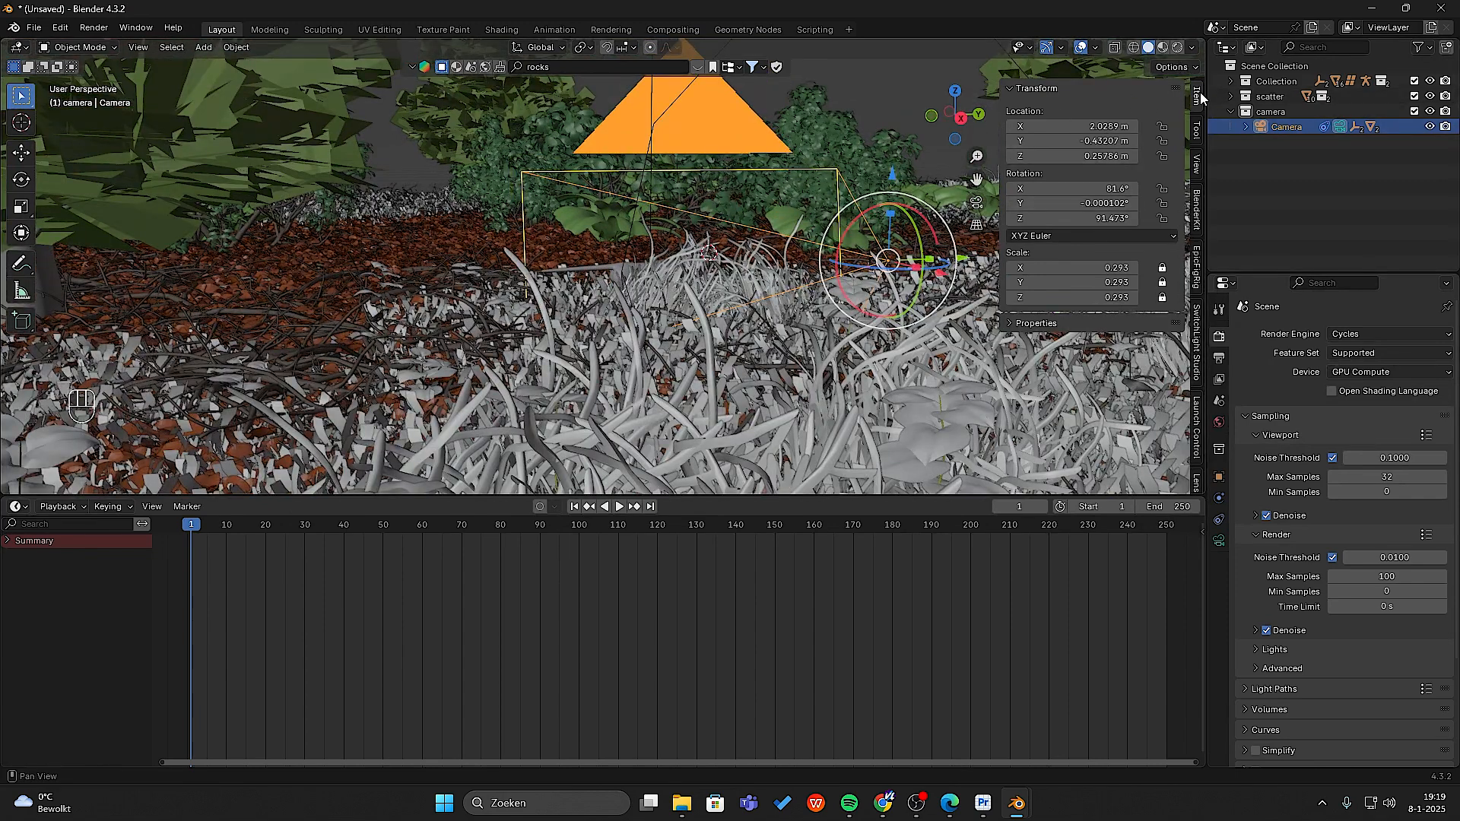
click(1197, 484)
double_click(1087, 196)
text(0.2)
key(Return)
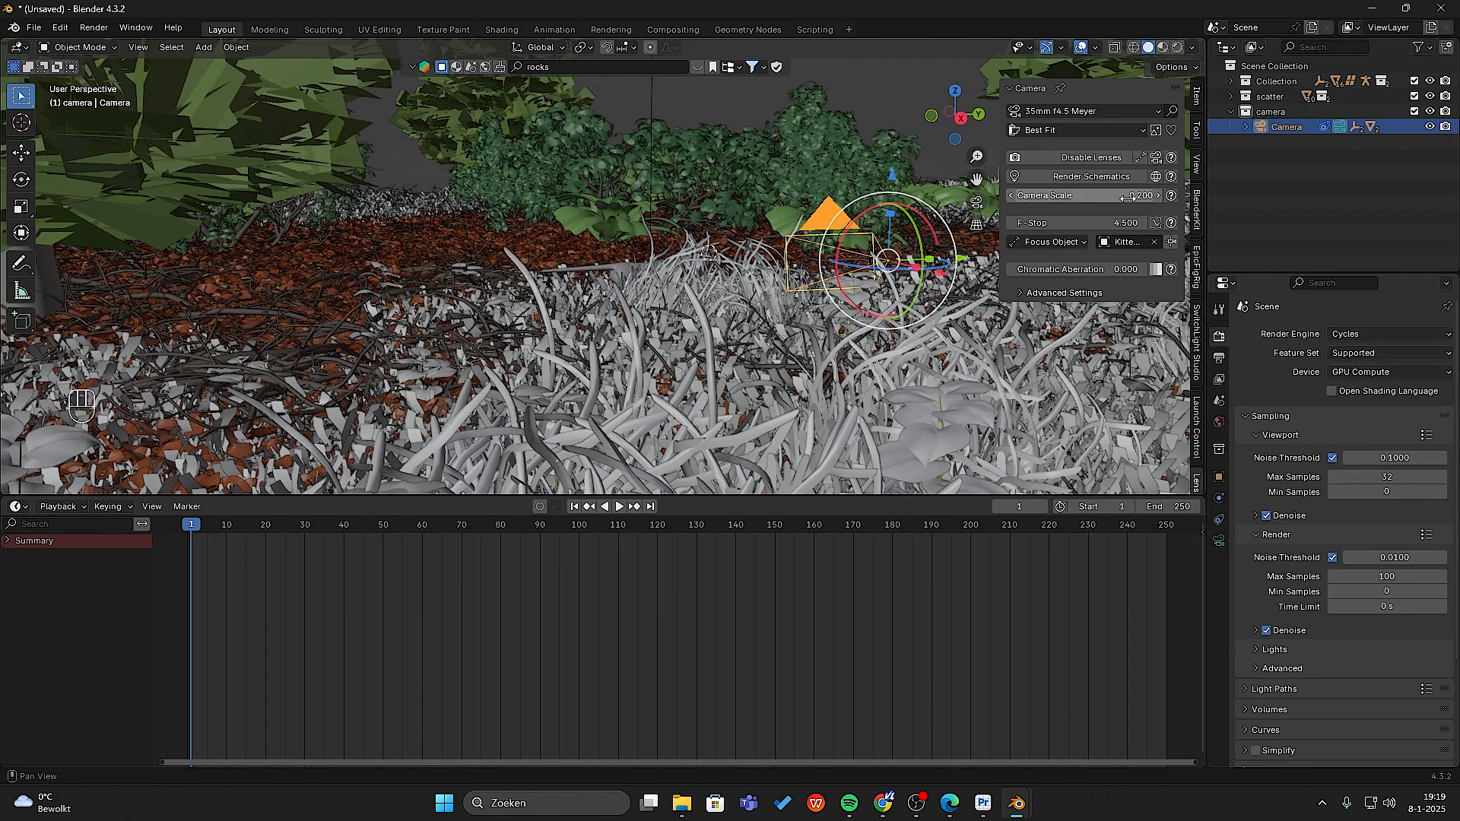
- Look through the camera in rendered shading and move it closer to the kitten, to X 1.6089 m and Z 0.24786 m
click(977, 203)
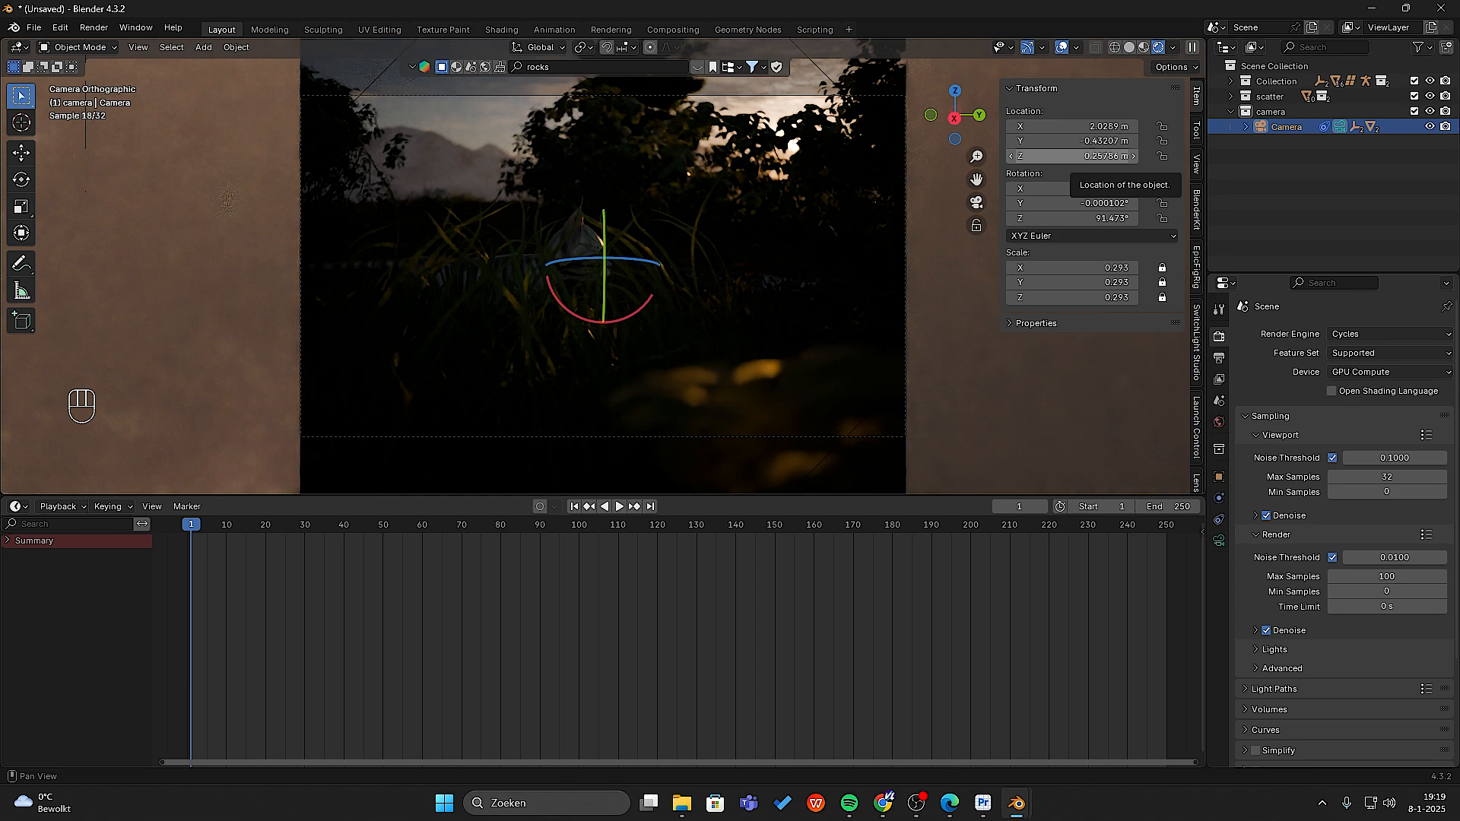
drag(1079, 156, 1049, 156)
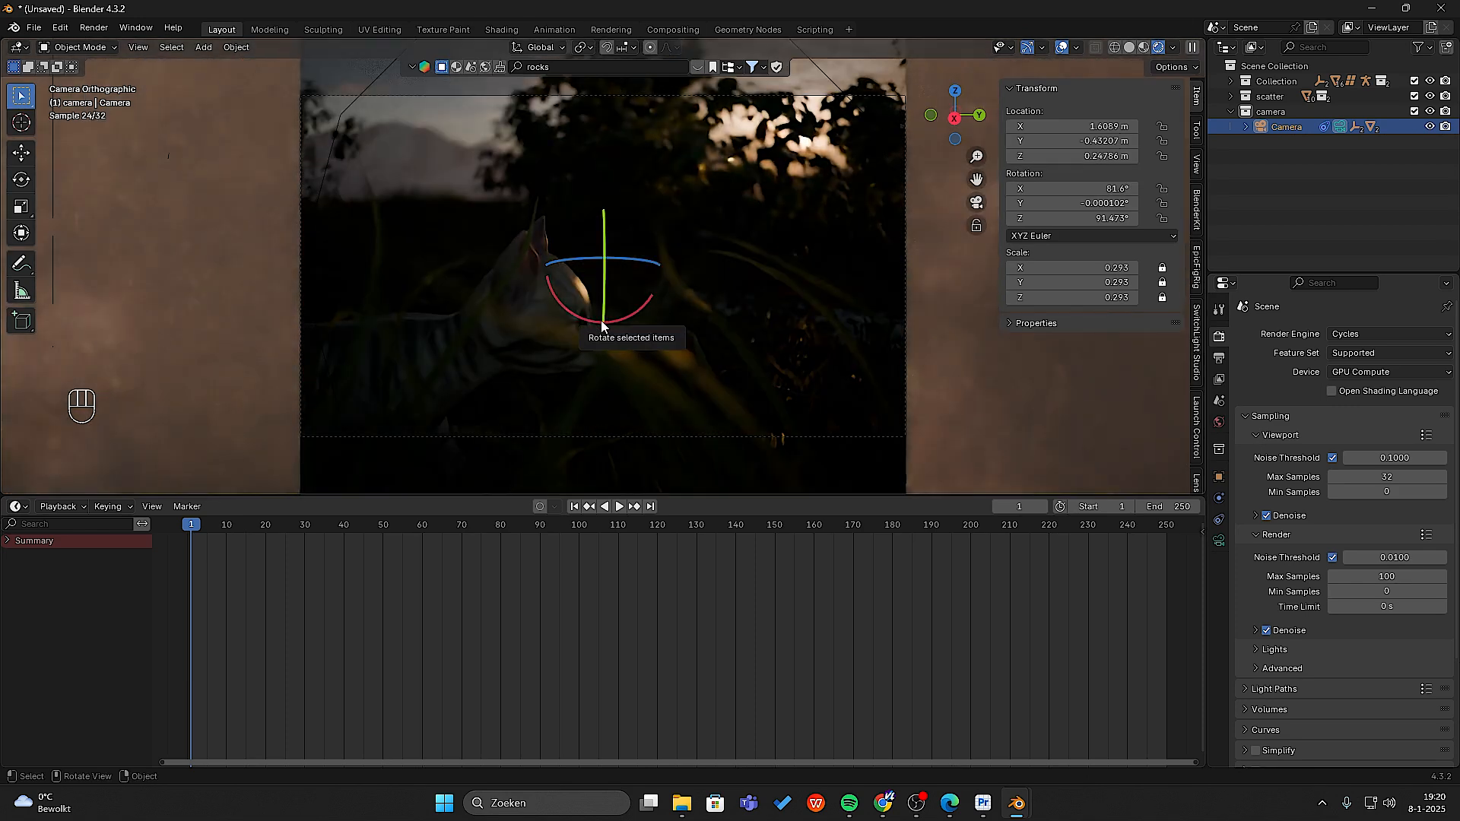
- Switch the viewport back to solid shading and render the current frame as an image
click(1130, 47)
click(90, 28)
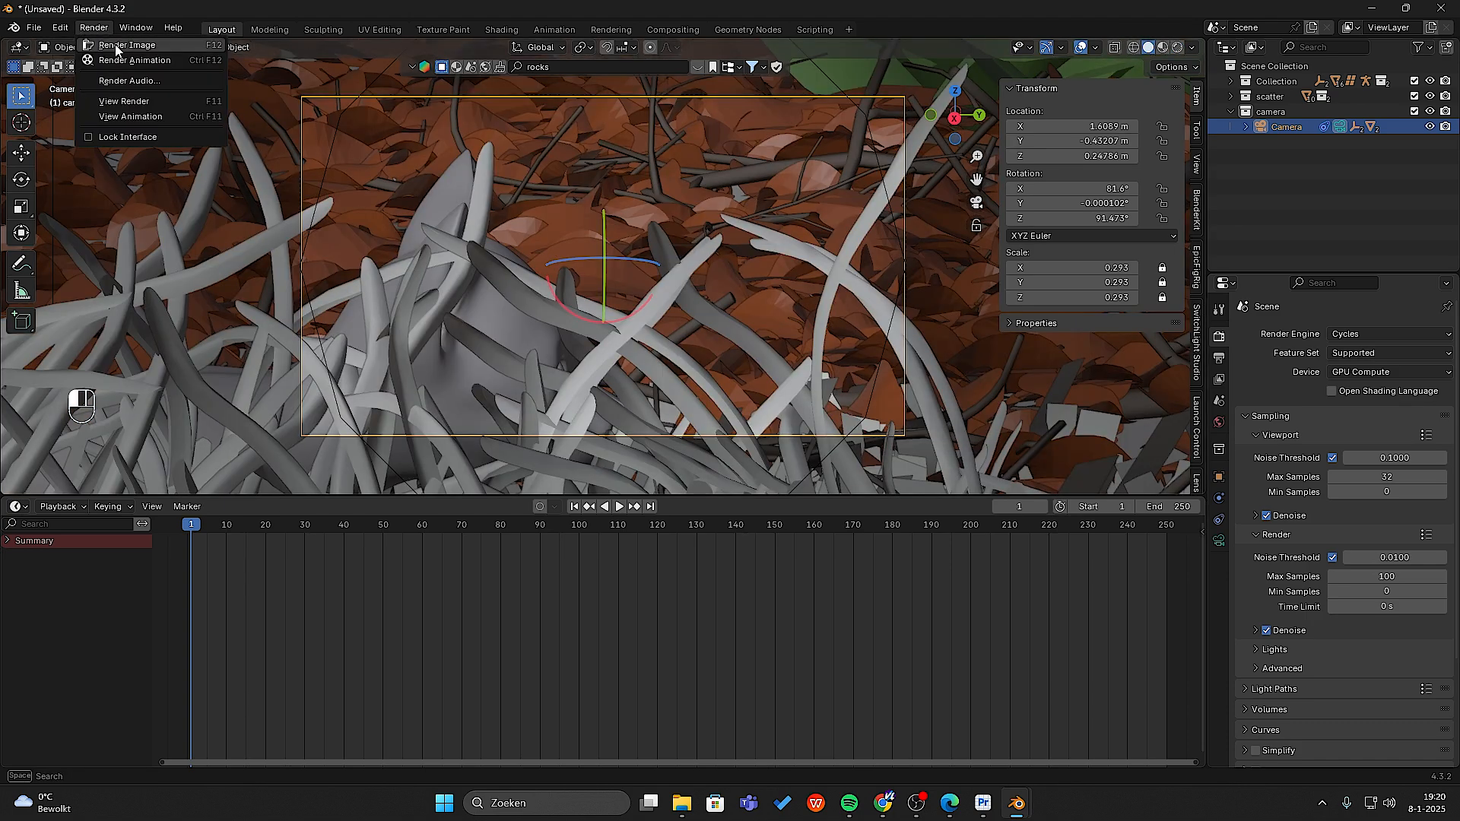
click(114, 47)
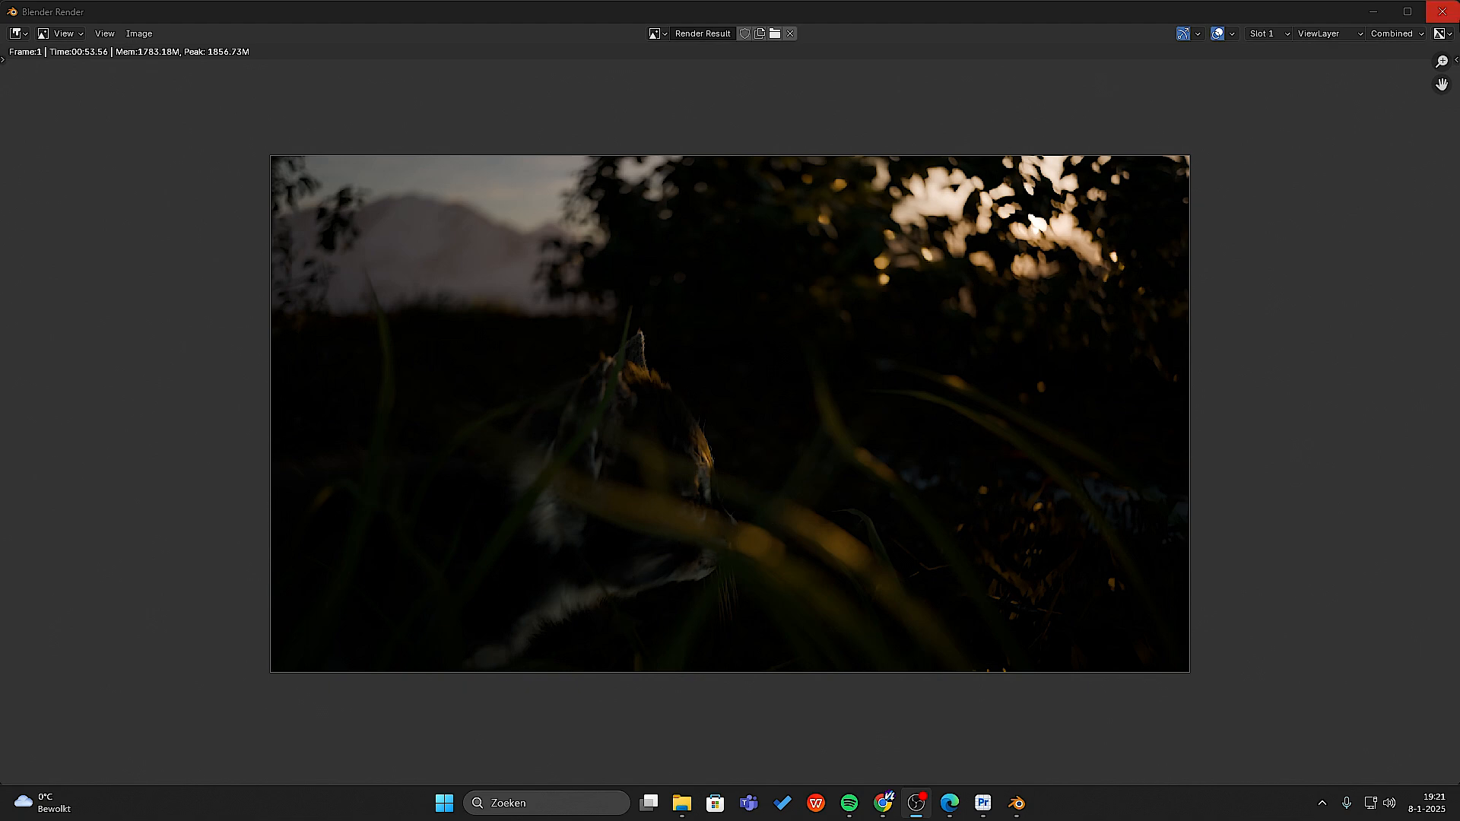
- Close the finished render and add a new camera to the scene
click(1442, 11)
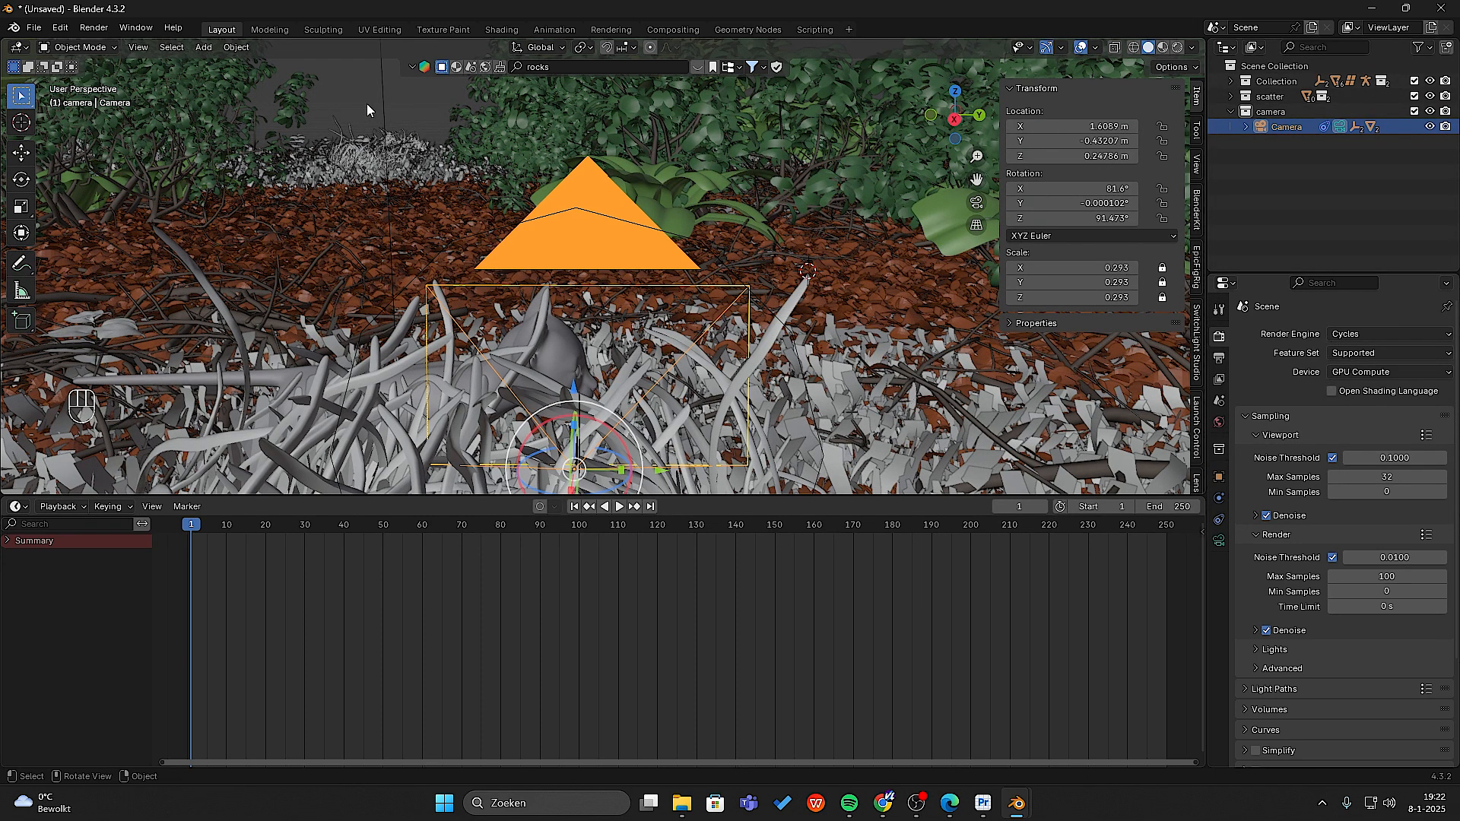
click(203, 48)
click(250, 280)
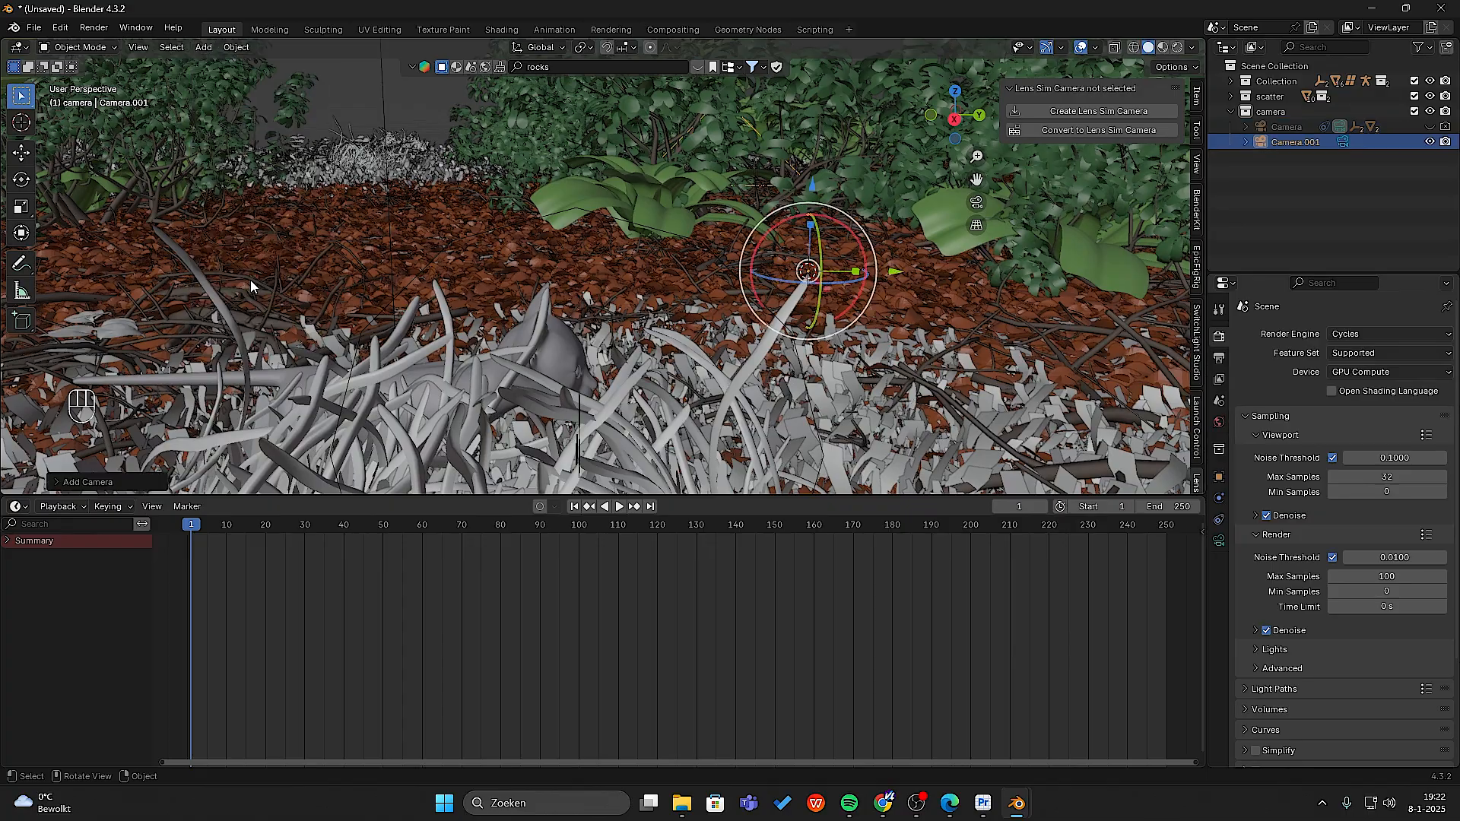
- Move the new camera along the global axes to the kitten's part of the forest floor and scale it down to about 0.22
middle_drag(788, 302, 676, 360)
drag(644, 328, 502, 412)
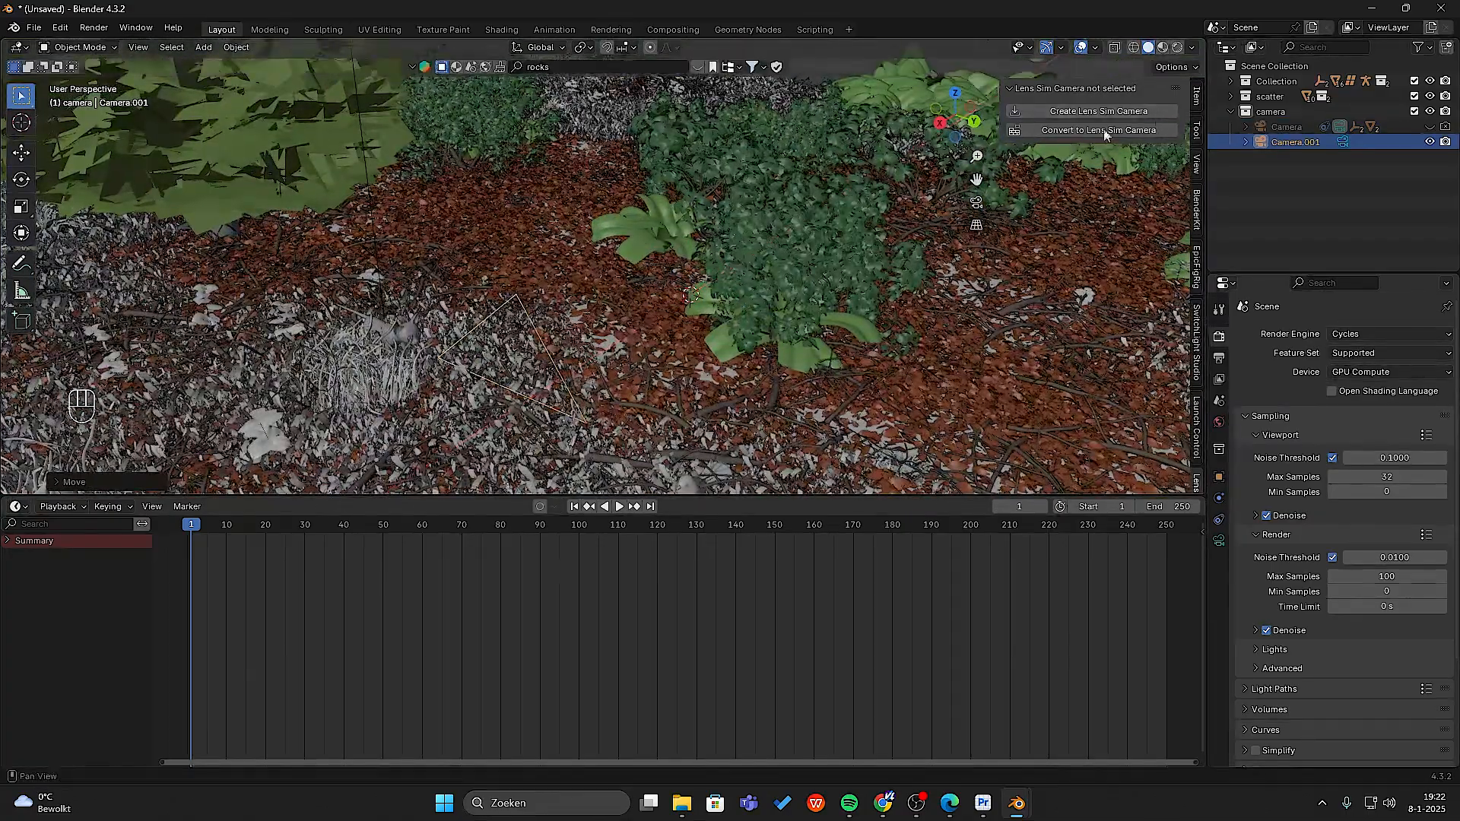
scroll(498, 395, down, 3)
key(g)
key(y)
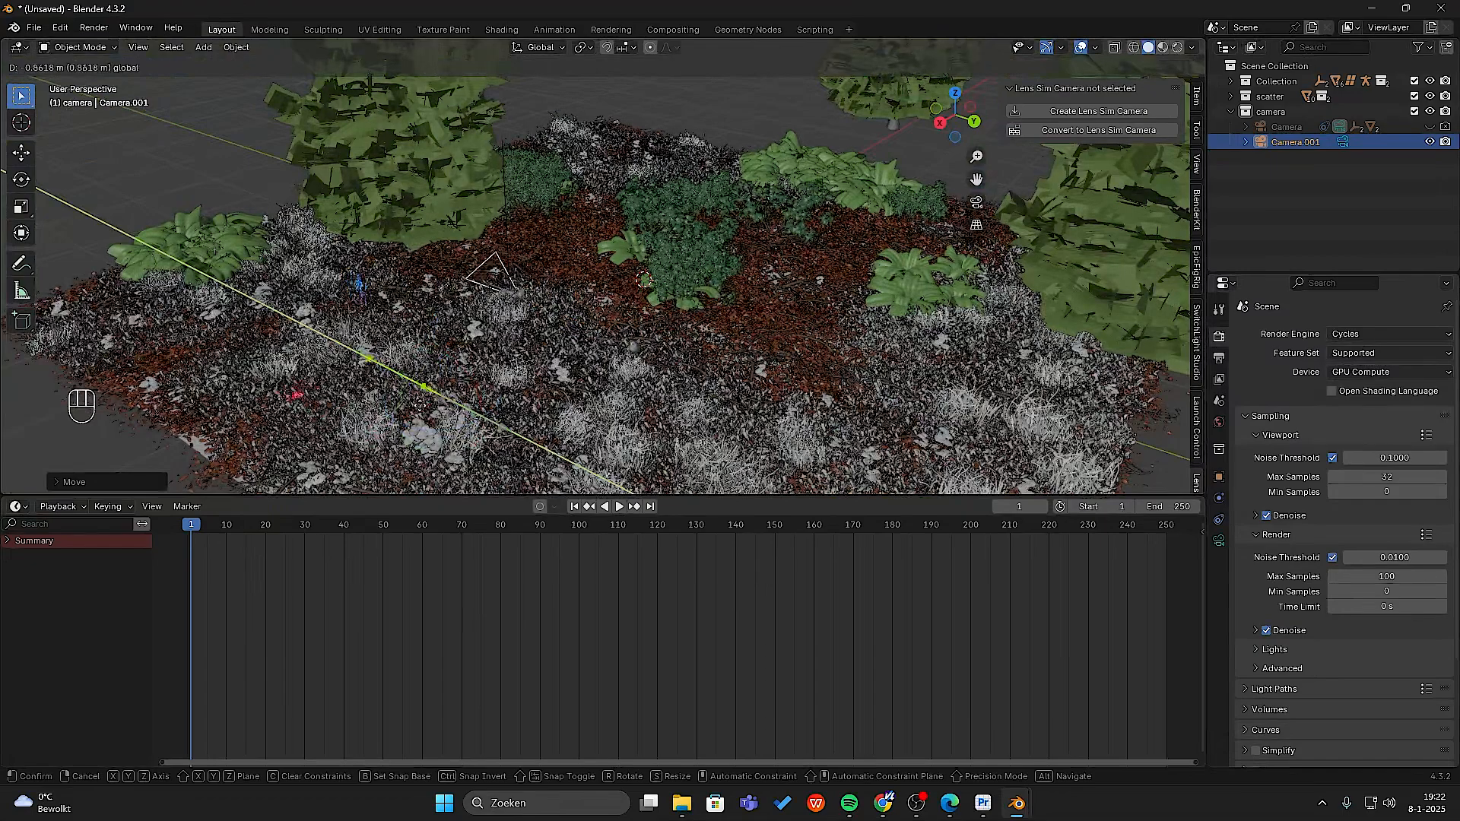
key(z)
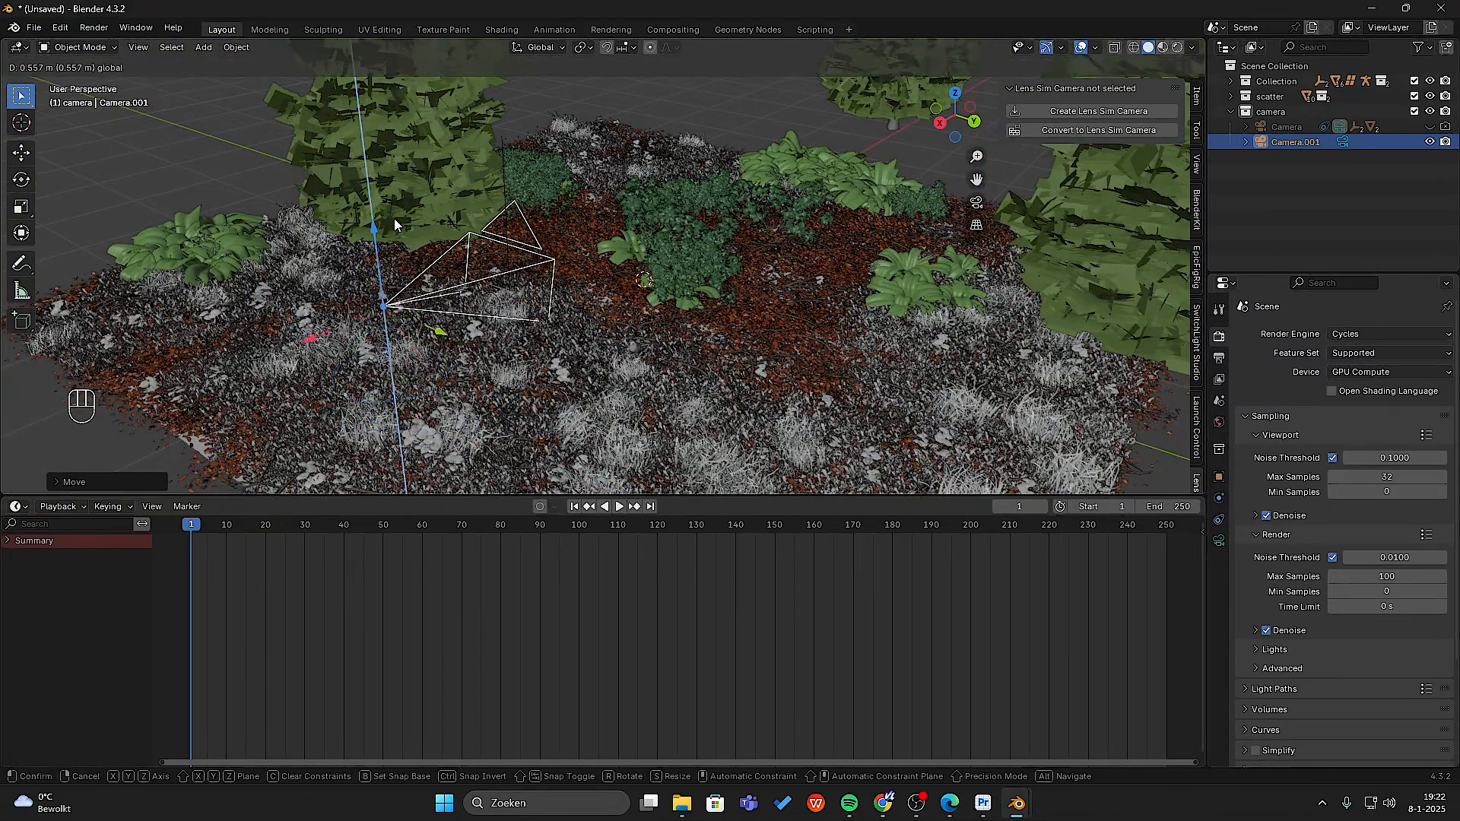
key(s)
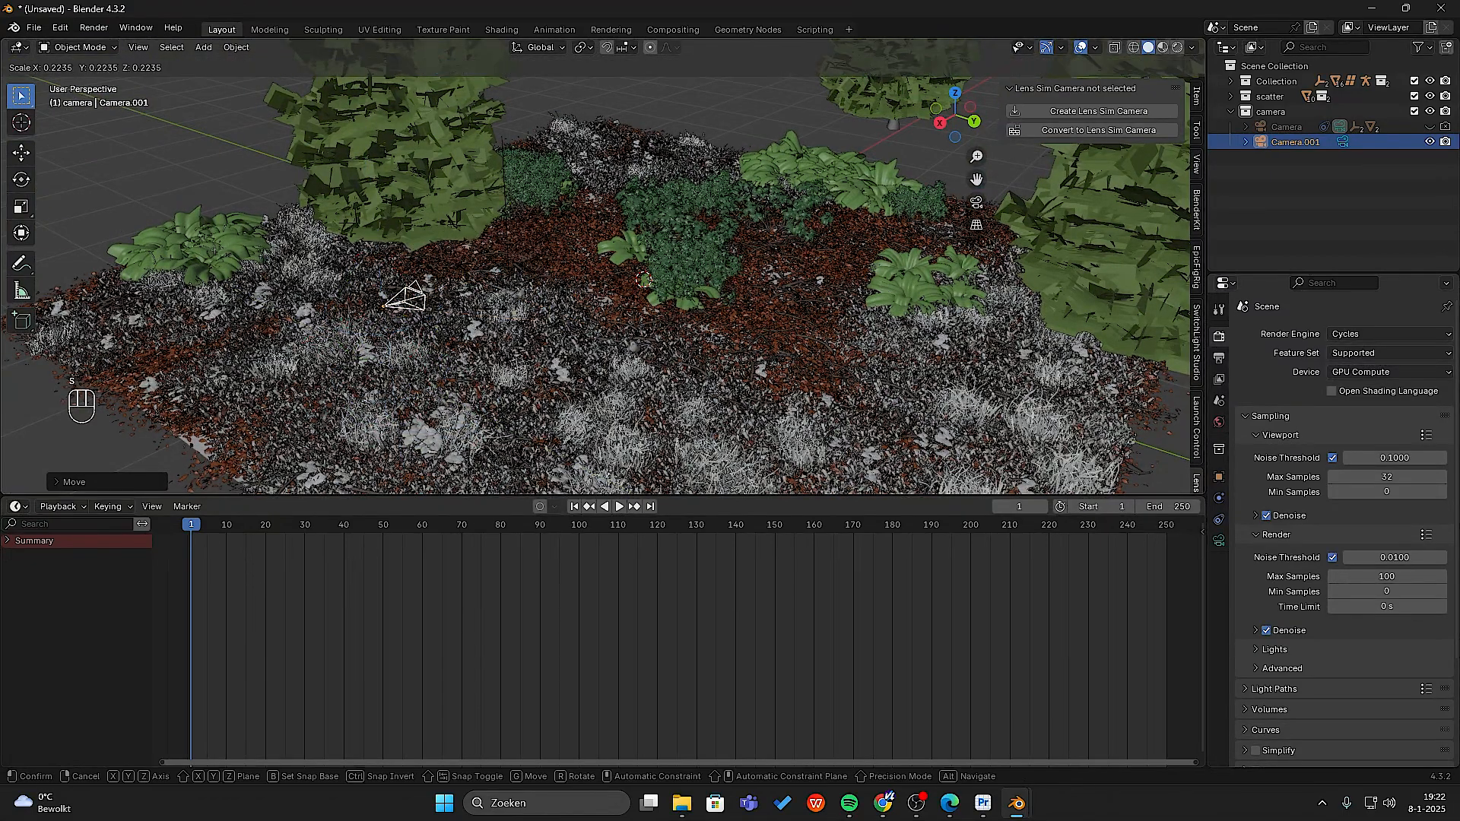
click(414, 323)
drag(314, 337, 380, 307)
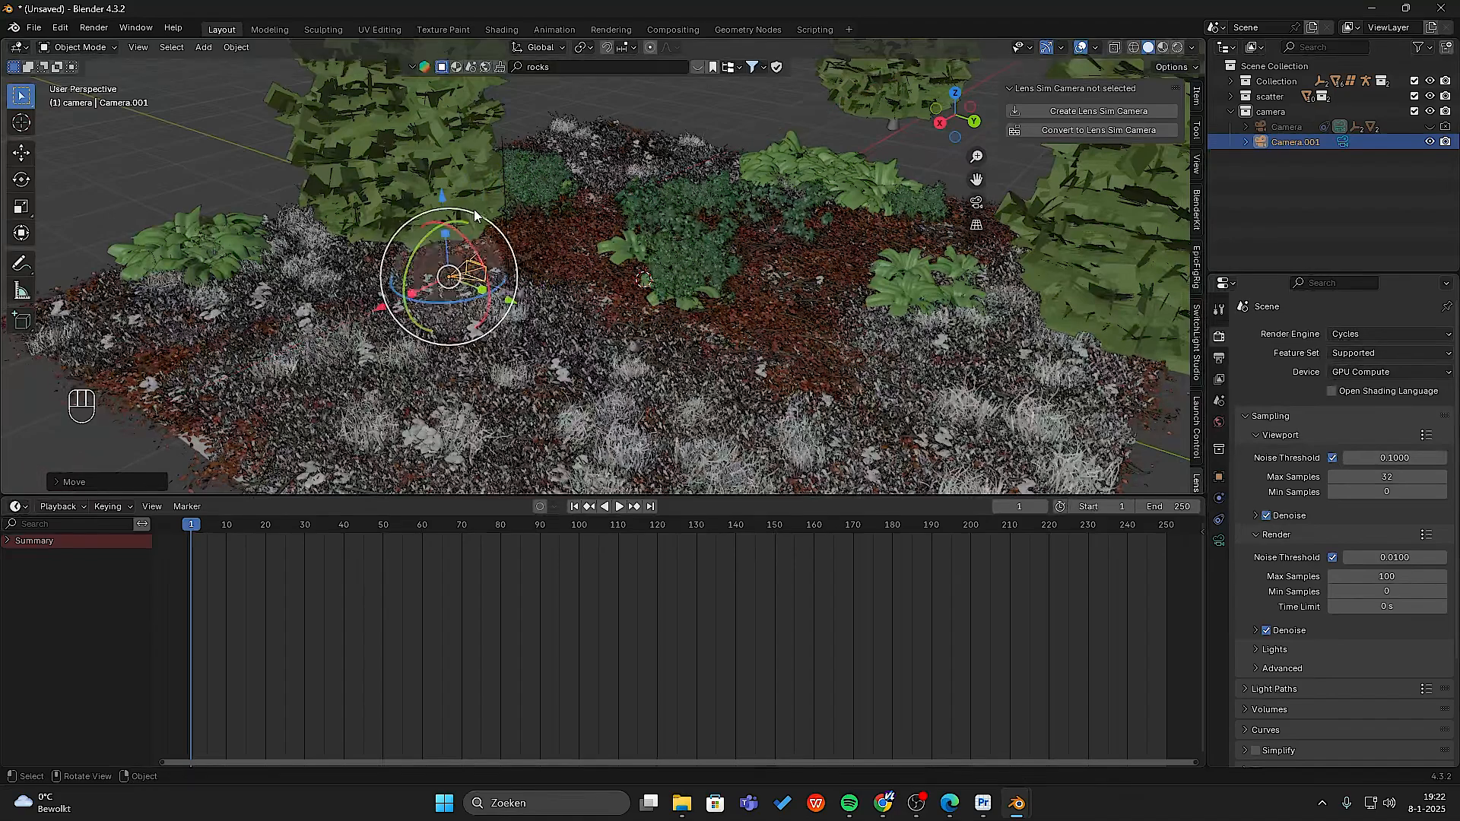
drag(444, 197, 597, 228)
middle_drag(918, 242, 943, 239)
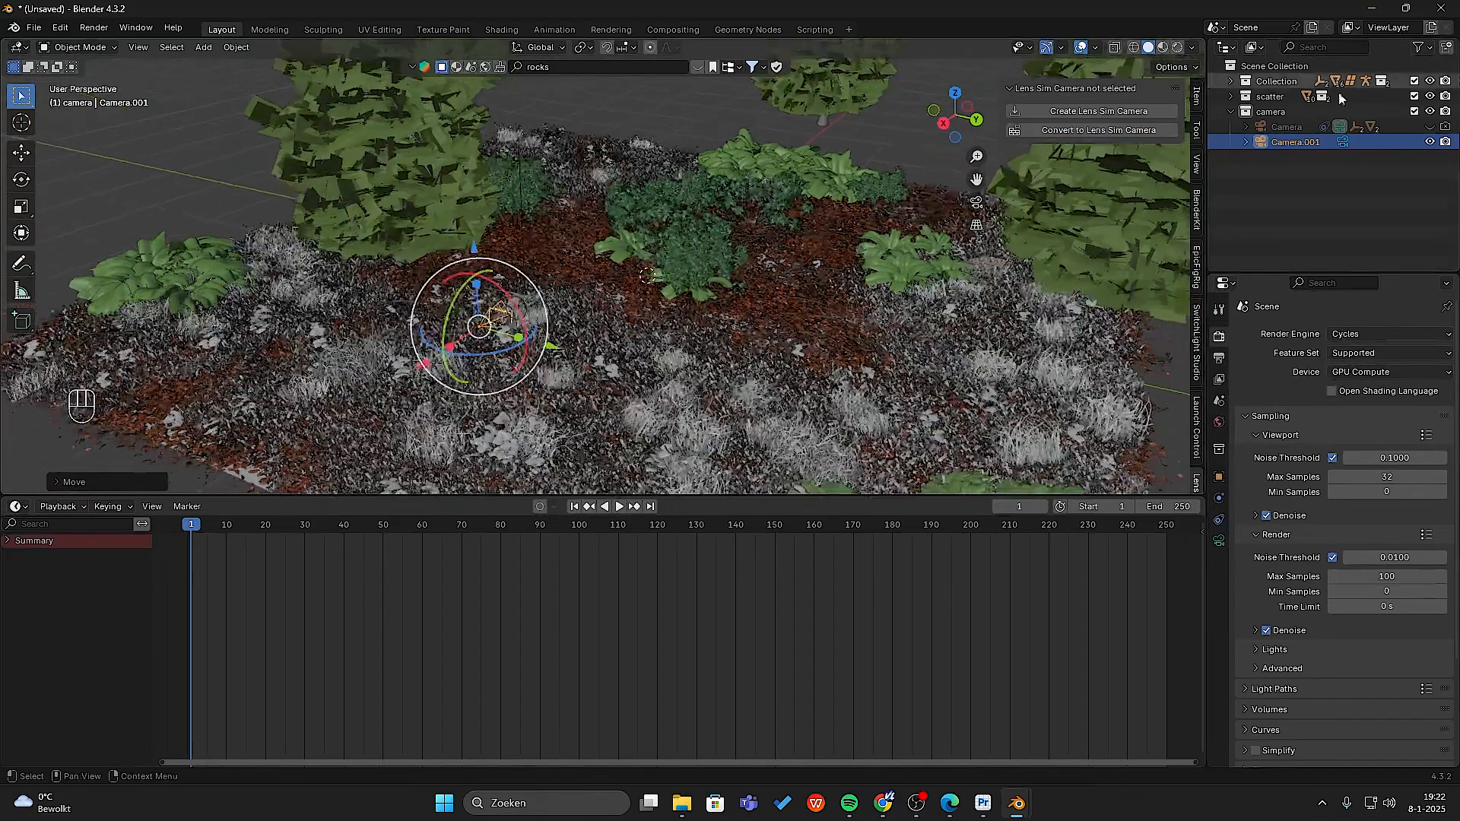
- Delete the old camera and frame the kitten through the new one at about X 1.69 m, Y 0.46 m, Z 0.25 m, X rotation 84.8°
click(1313, 130)
key(x)
click(1310, 128)
key(KP_0)
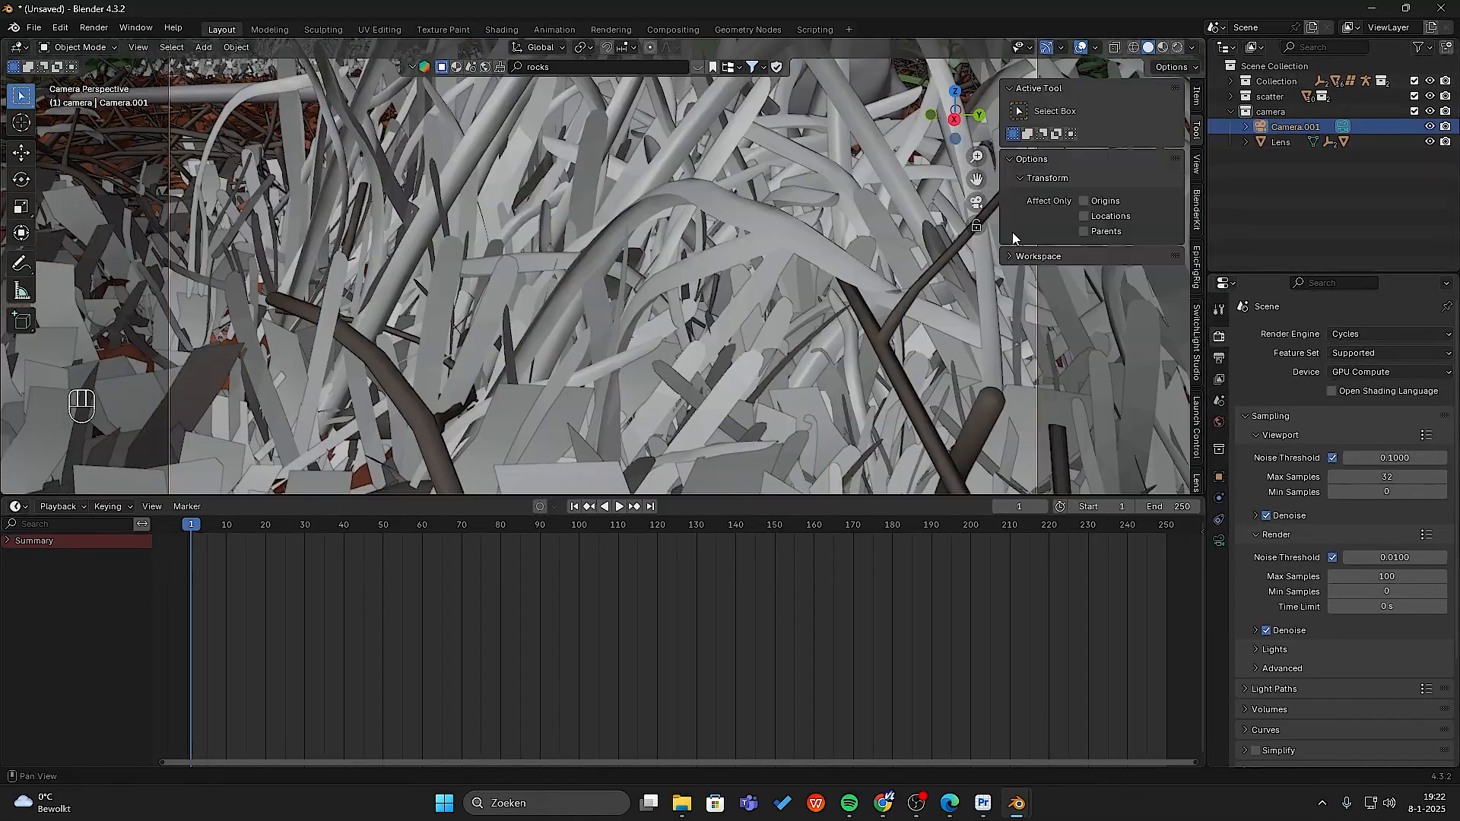
click(1196, 99)
mouse_move(1070, 141)
mouse_down()
mouse_move(1110, 141)
mouse_move(1072, 155)
mouse_up()
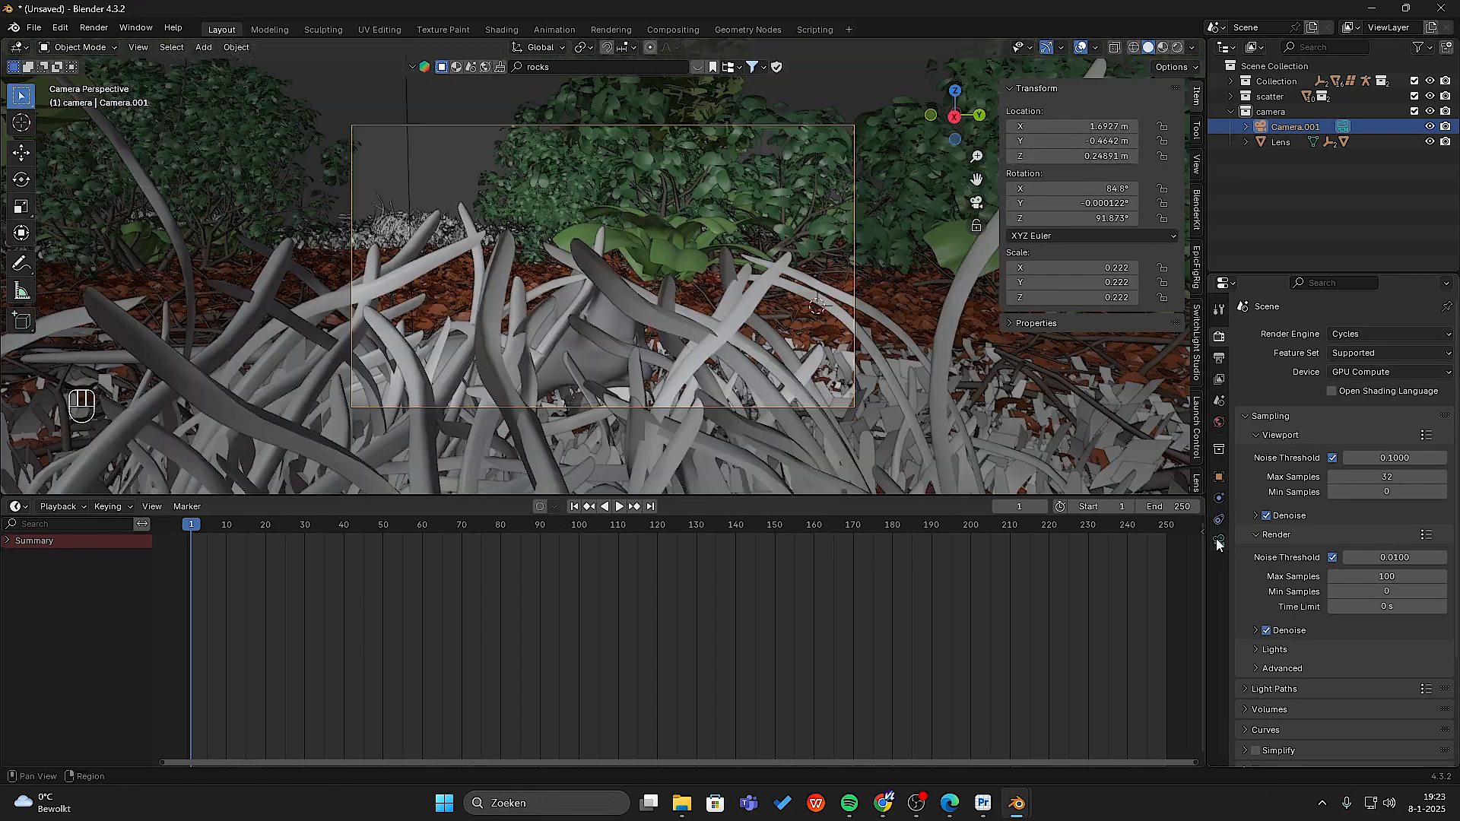
- Change the new camera's lens type to Panoramic with the Fisheye Lens Polynomial panorama type
click(1219, 540)
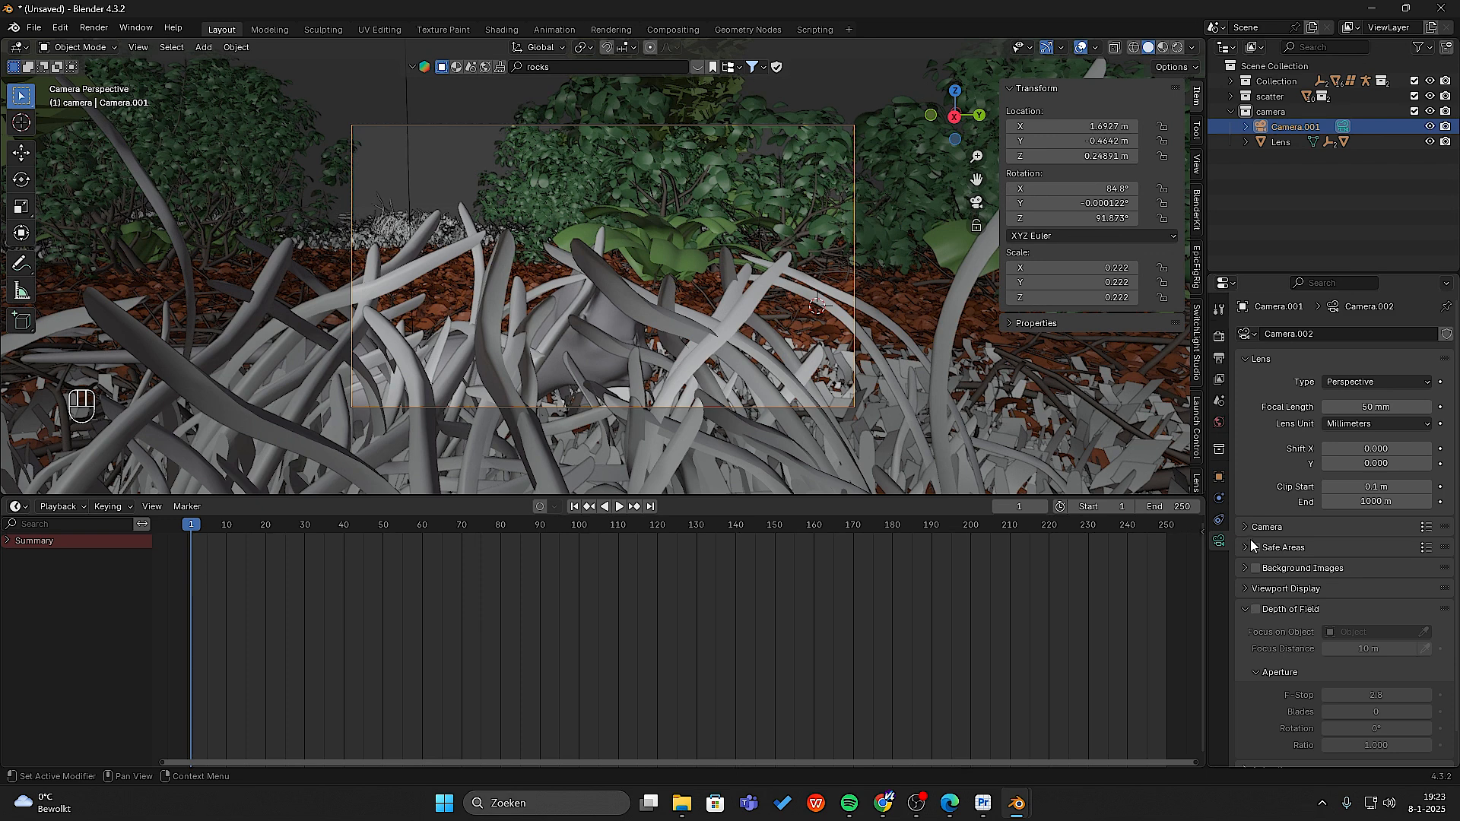
click(1371, 381)
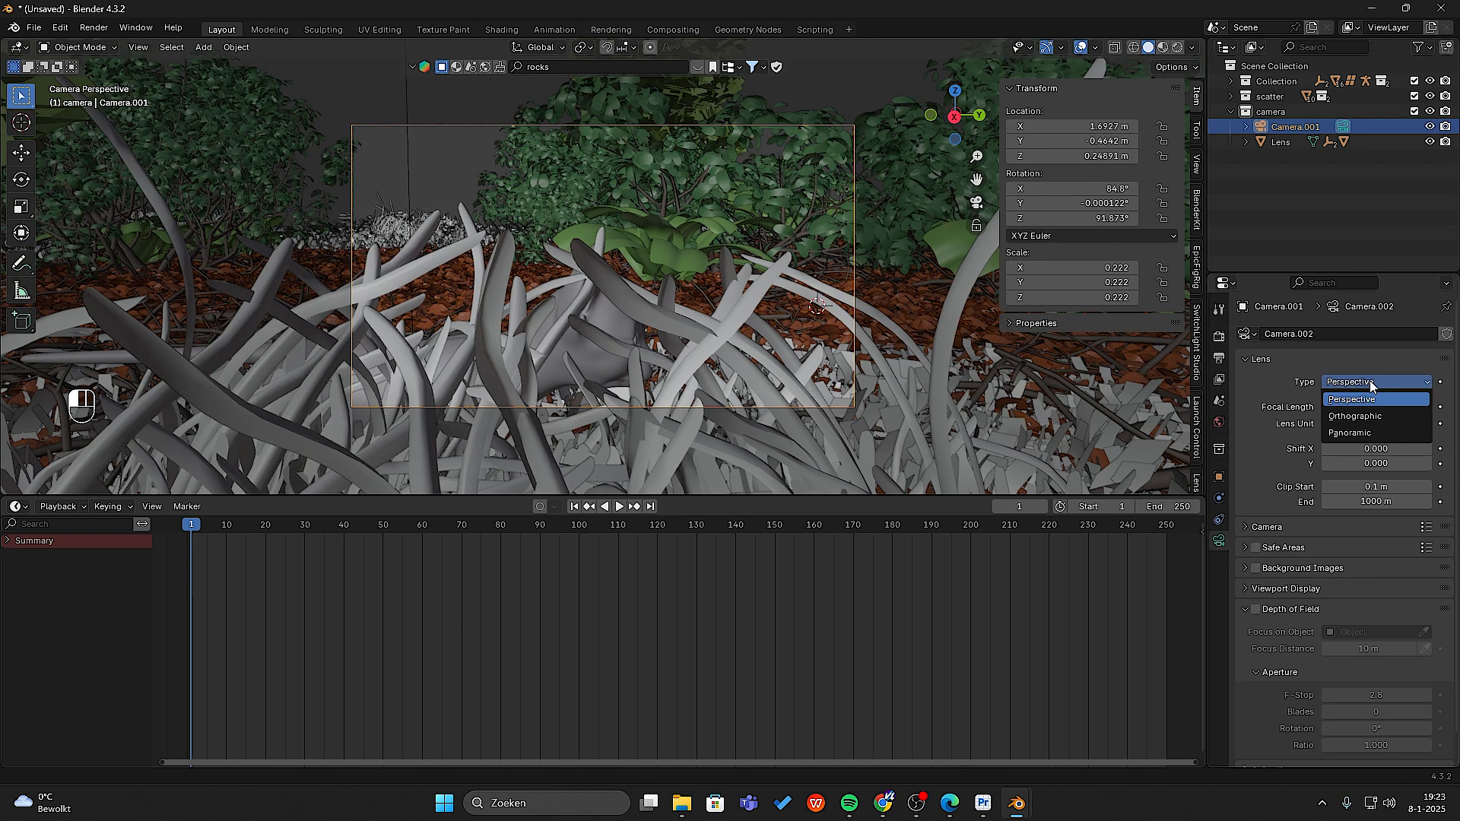
click(1359, 432)
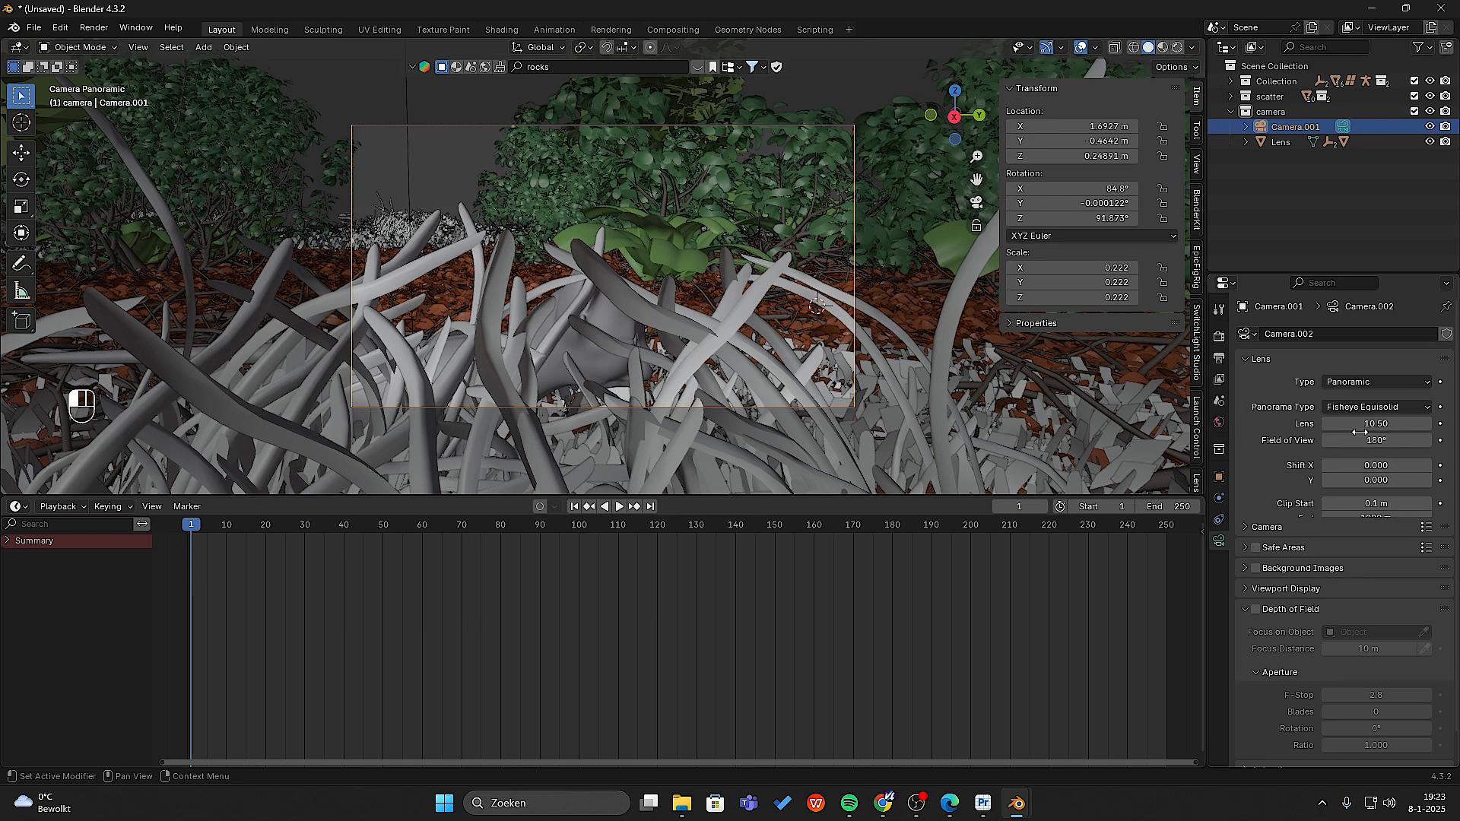
click(1353, 408)
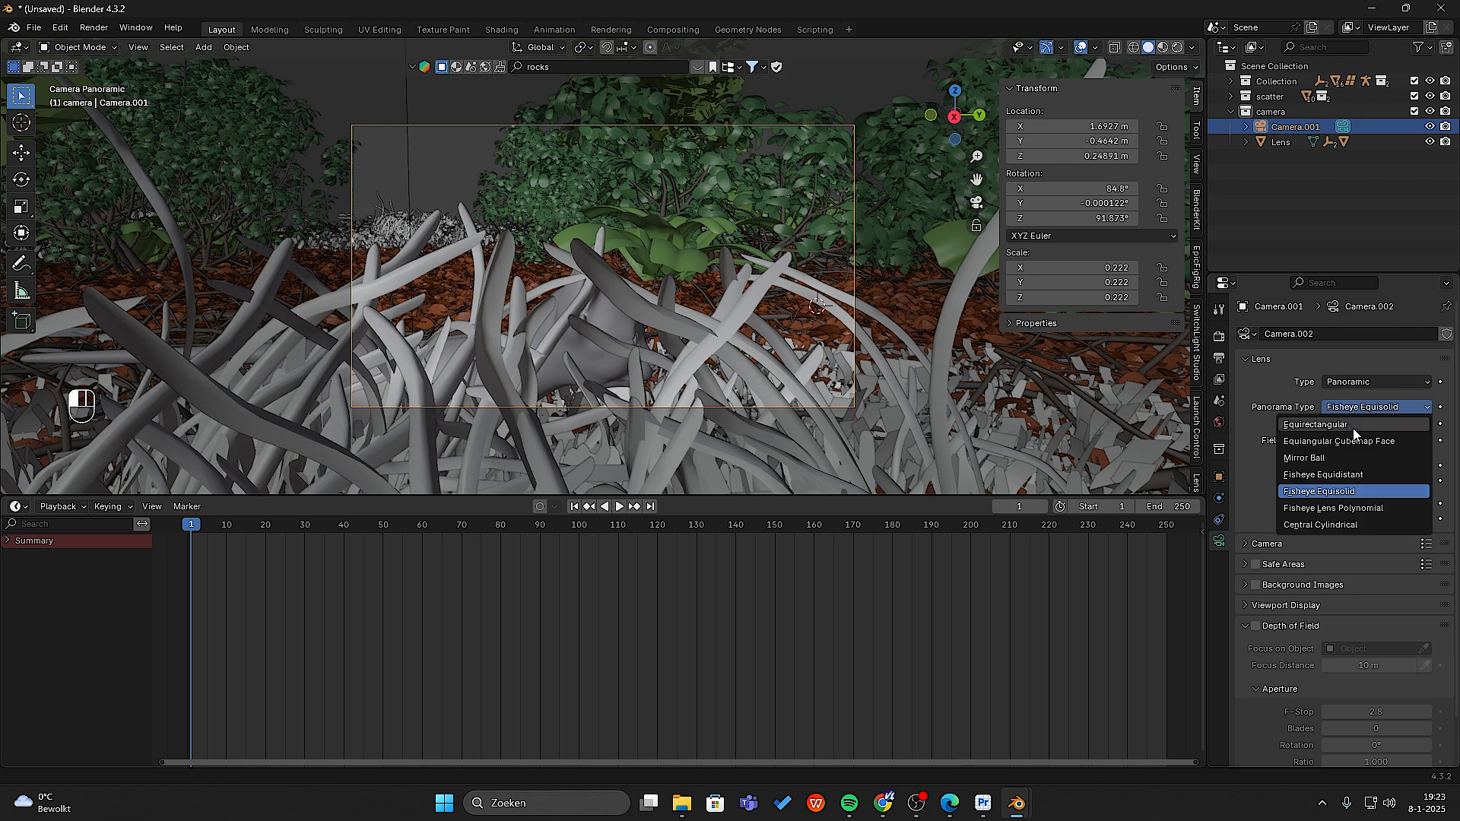
click(1351, 507)
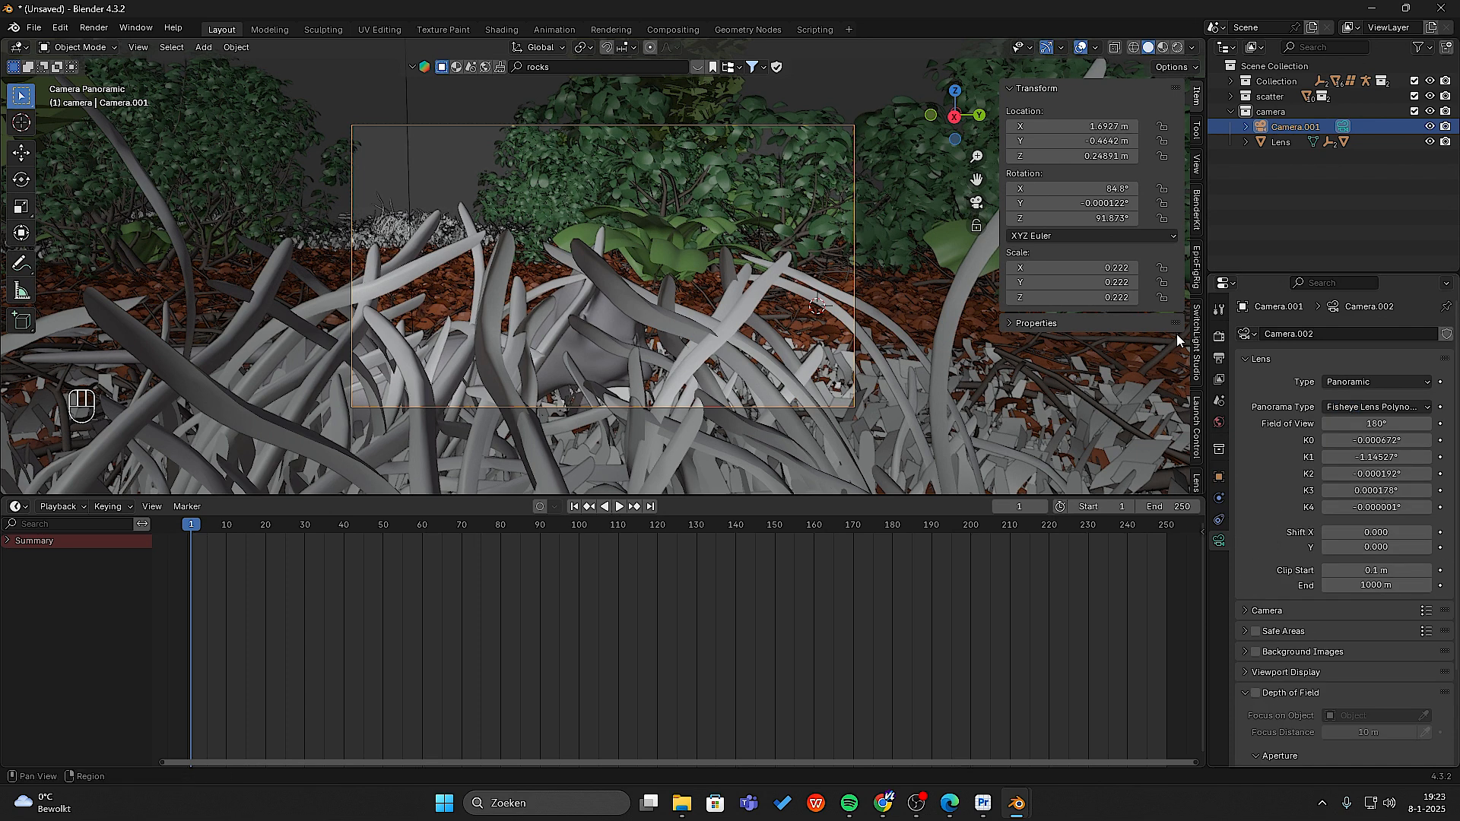
- In rendered shading, set the fisheye polynomial coefficients K1 to -1.22027°, K2 to -0.023192° and K3 to -0.000822°
click(1177, 48)
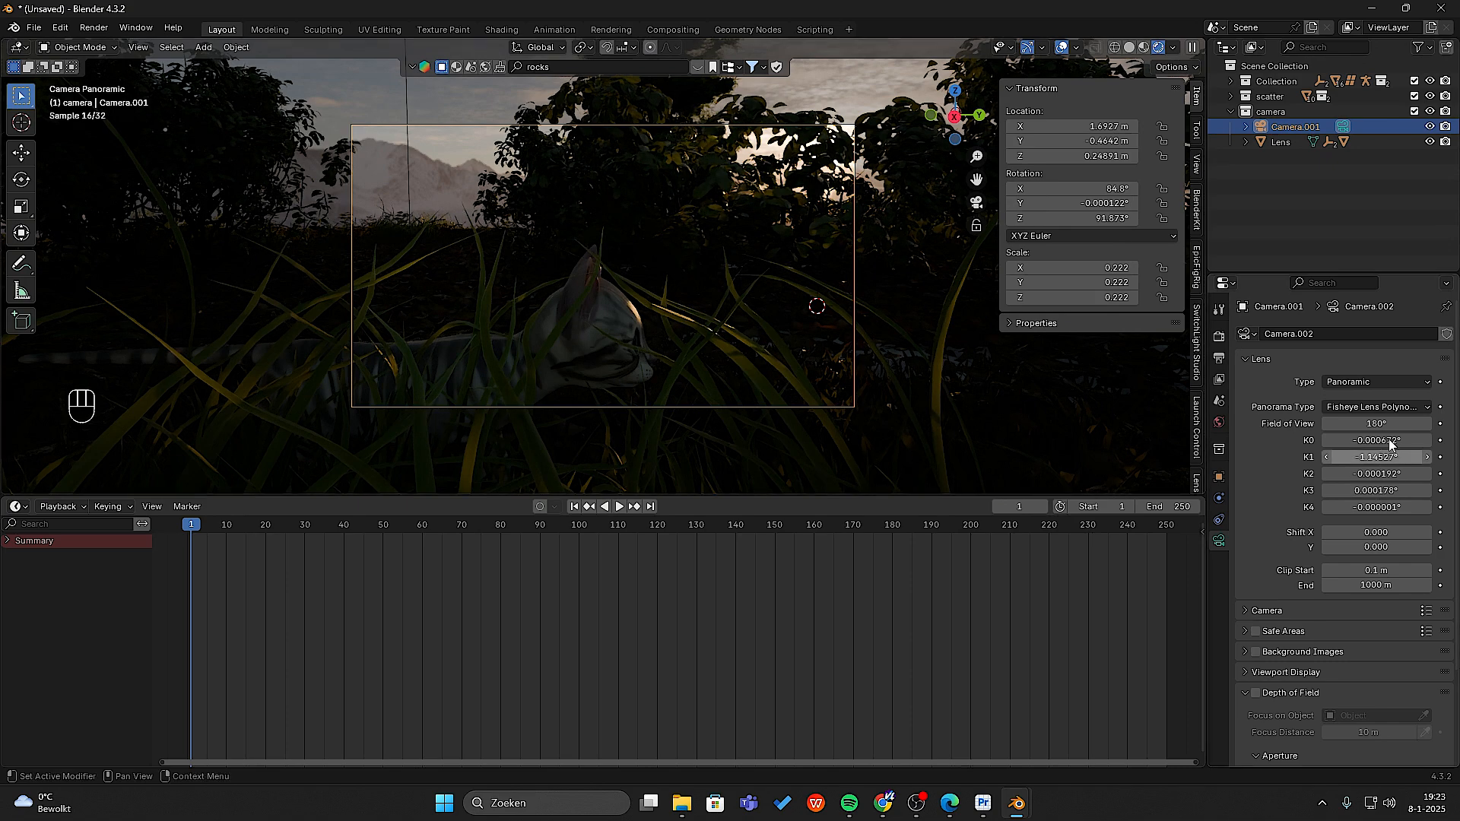
drag(1376, 457, 1393, 487)
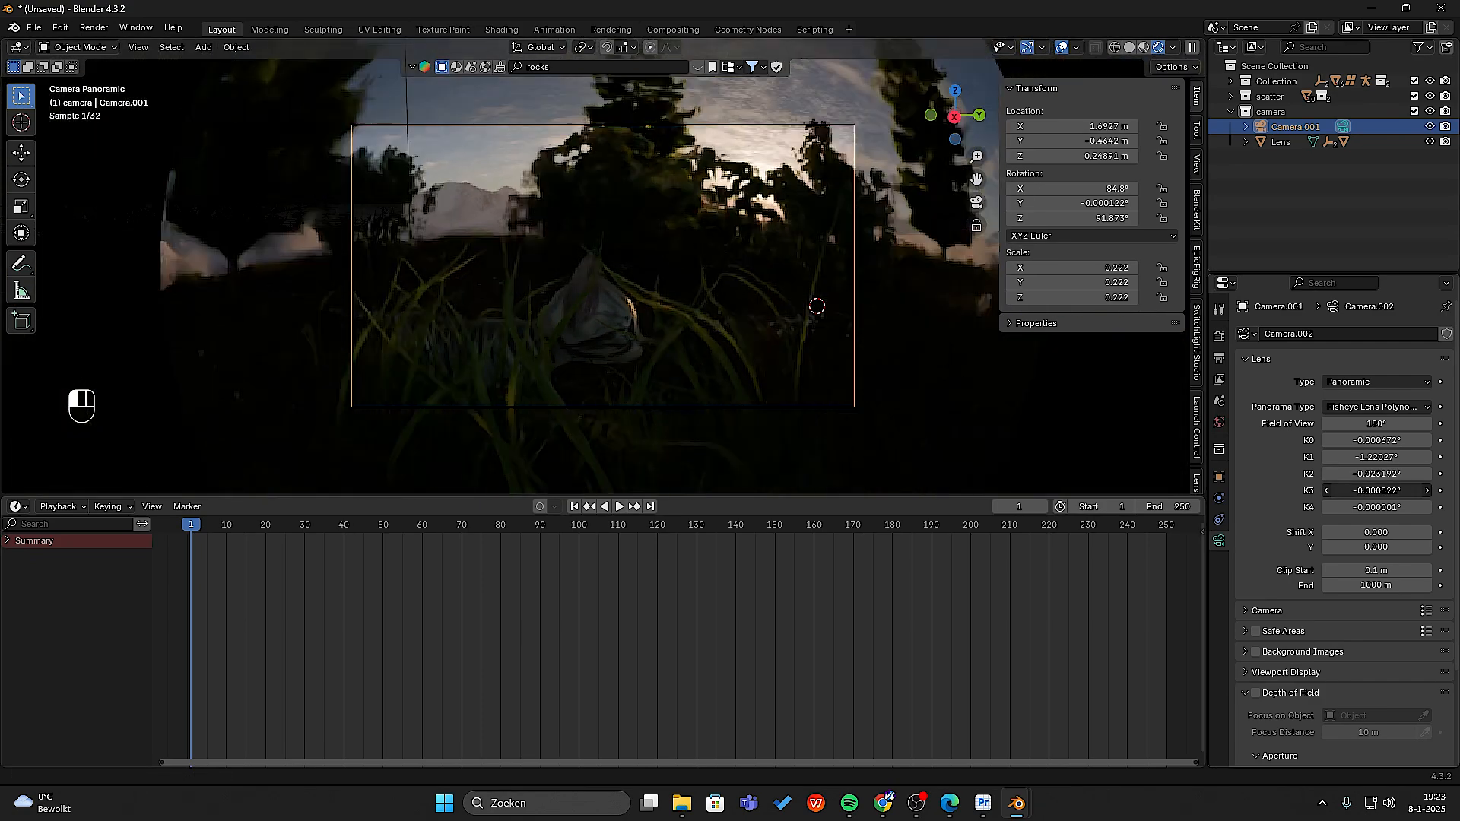
- Enable the camera's depth of field, focusing on the Kitten body object with an F-Stop of 1.7
click(1264, 695)
scroll(1368, 677, down, 2)
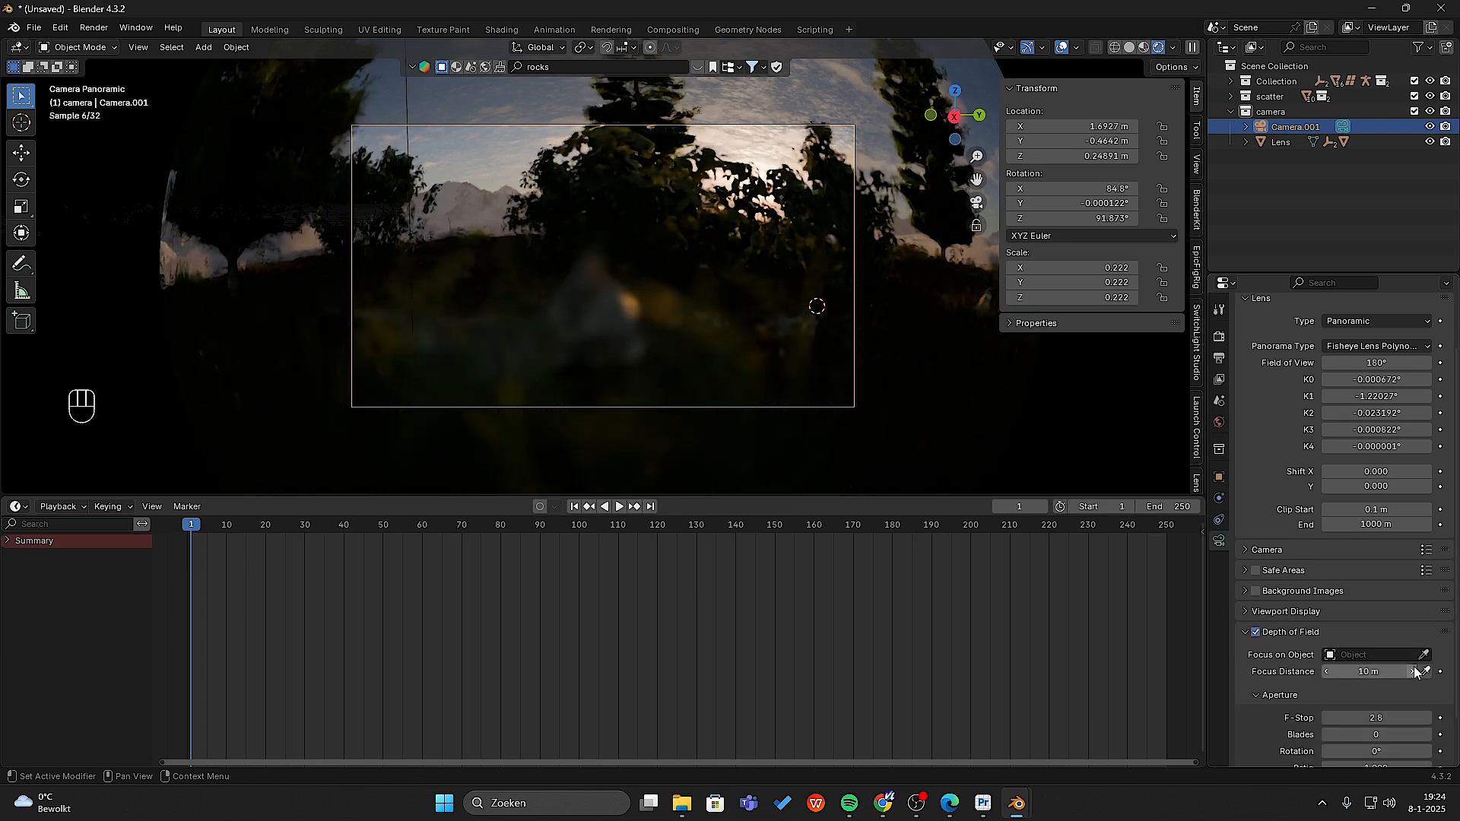
click(1423, 657)
click(592, 289)
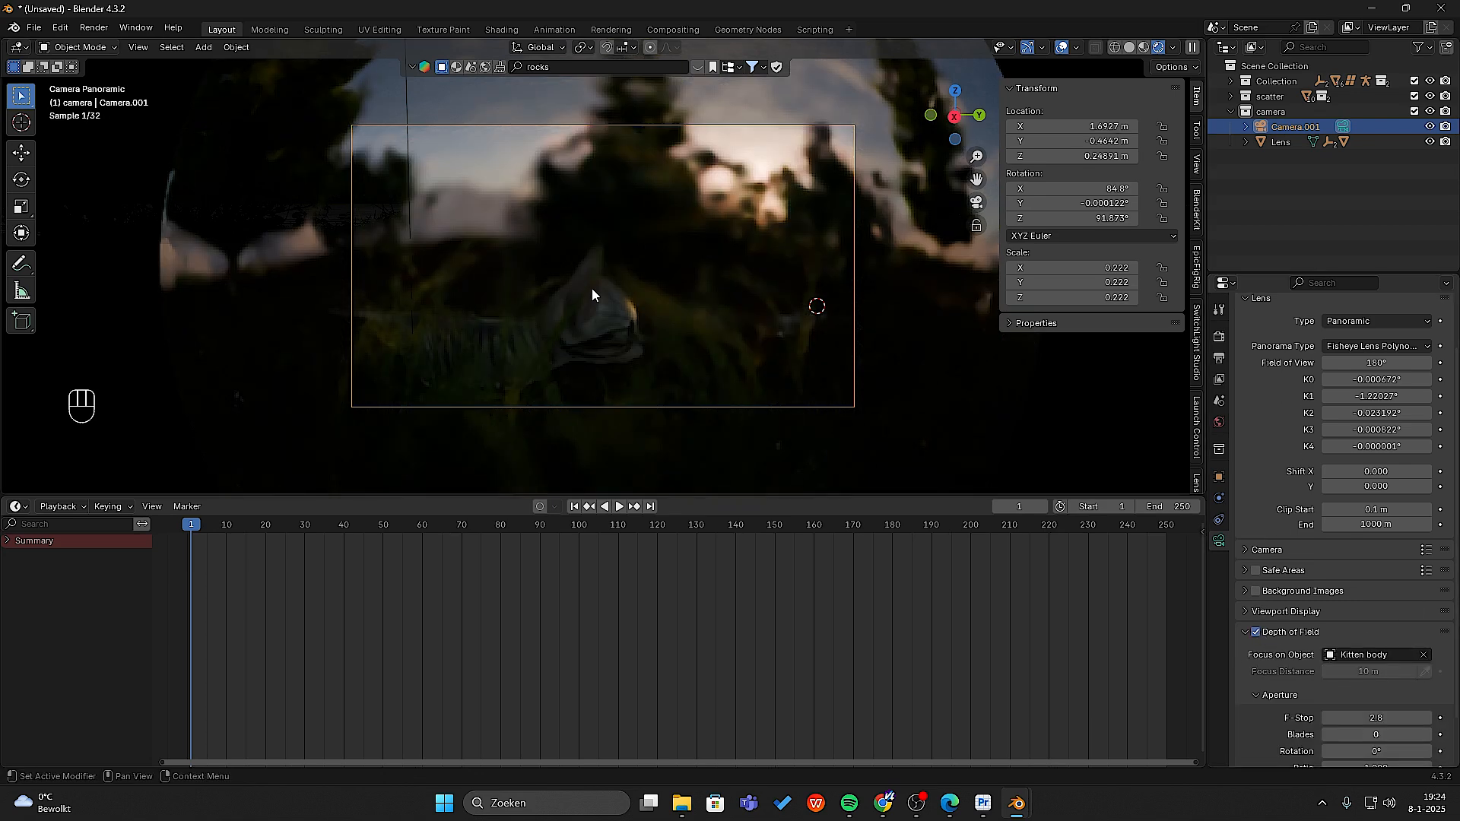
drag(1376, 718, 1272, 711)
scroll(1272, 711, down, 2)
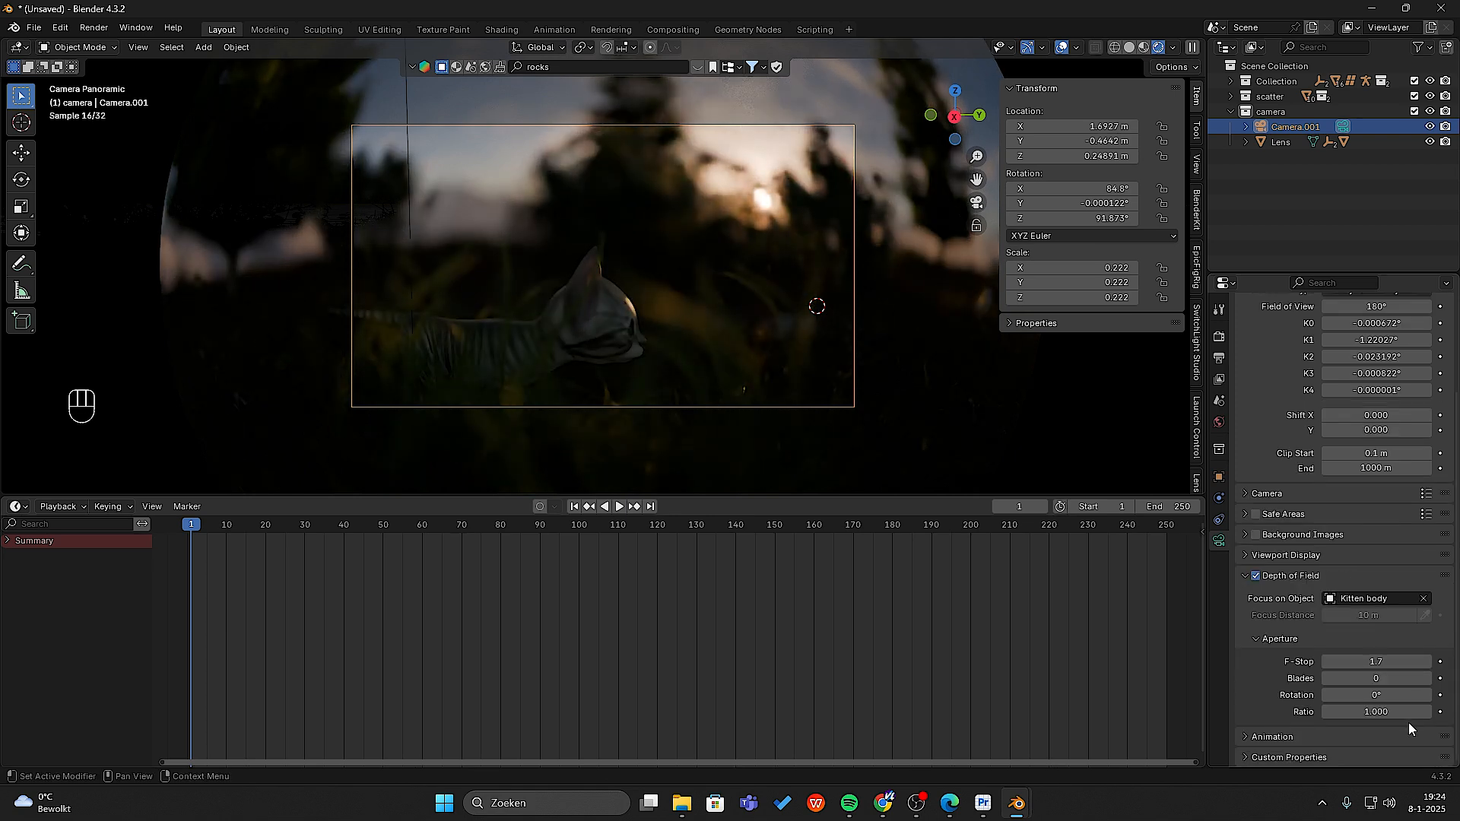
- Set the depth-of-field aperture to a ratio of 3, 5 blades and a 45° rotation
click(1378, 713)
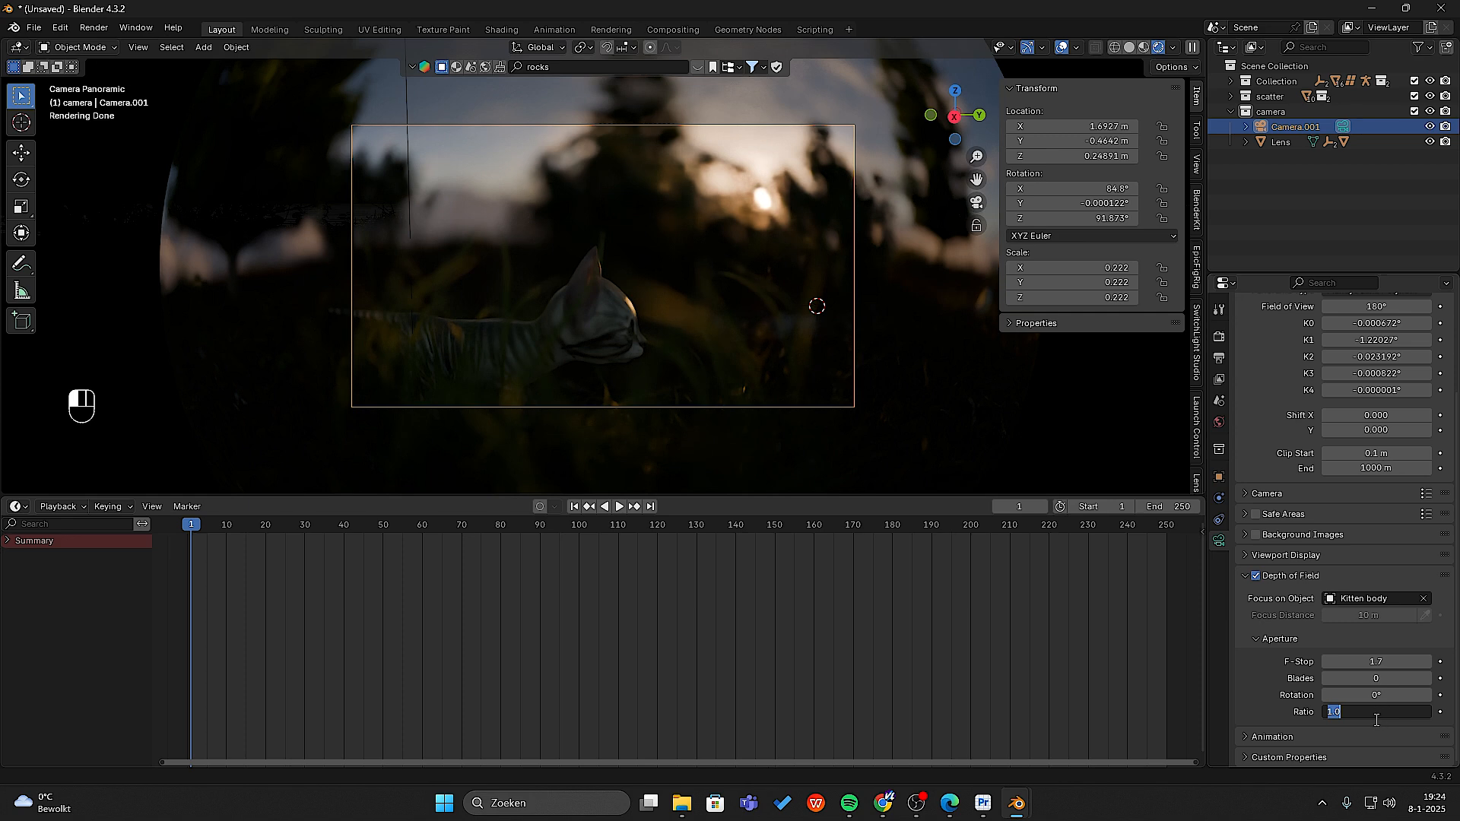
key(Return)
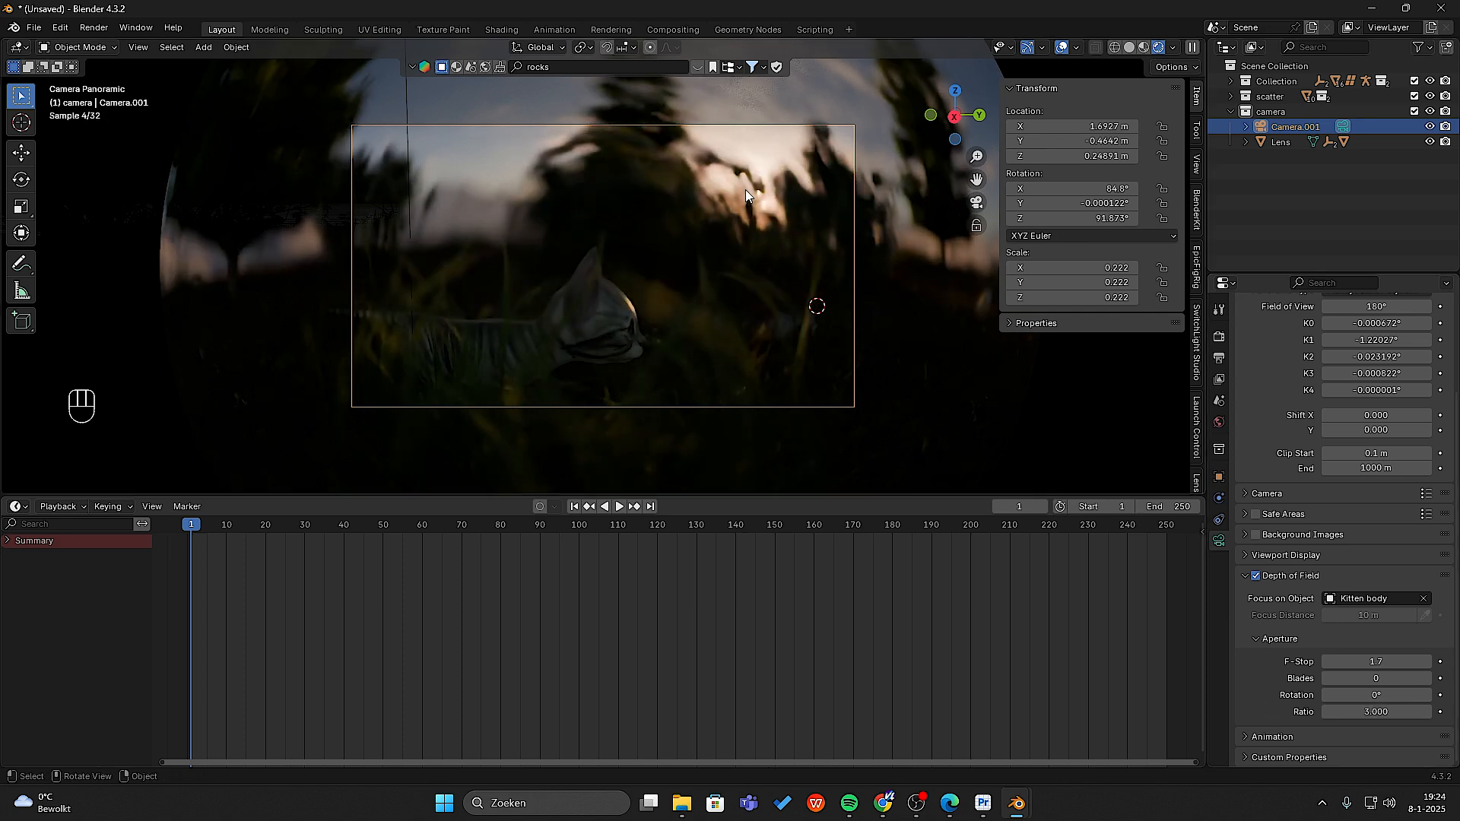
click(1367, 676)
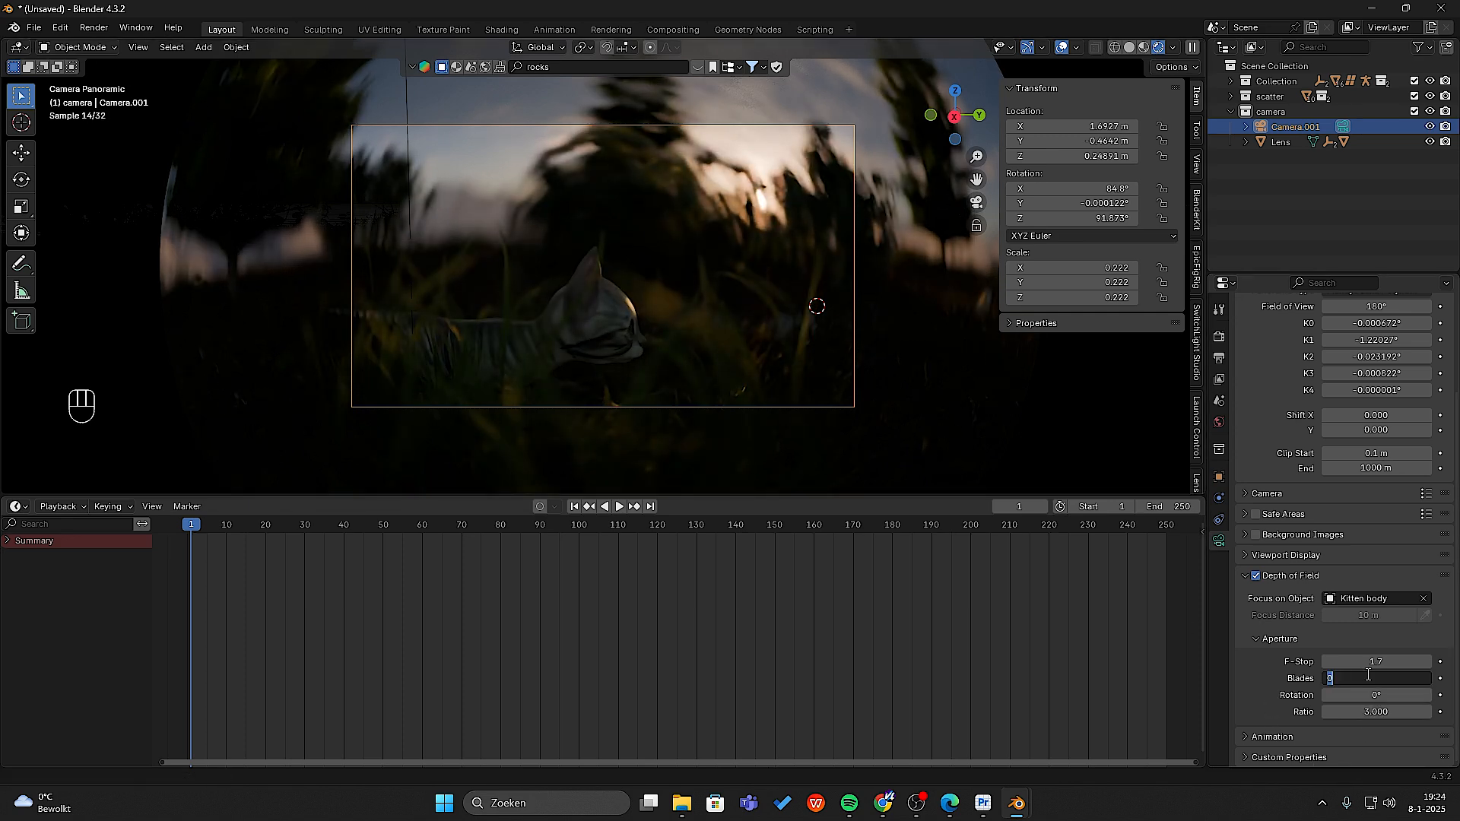
text(5)
key(Return)
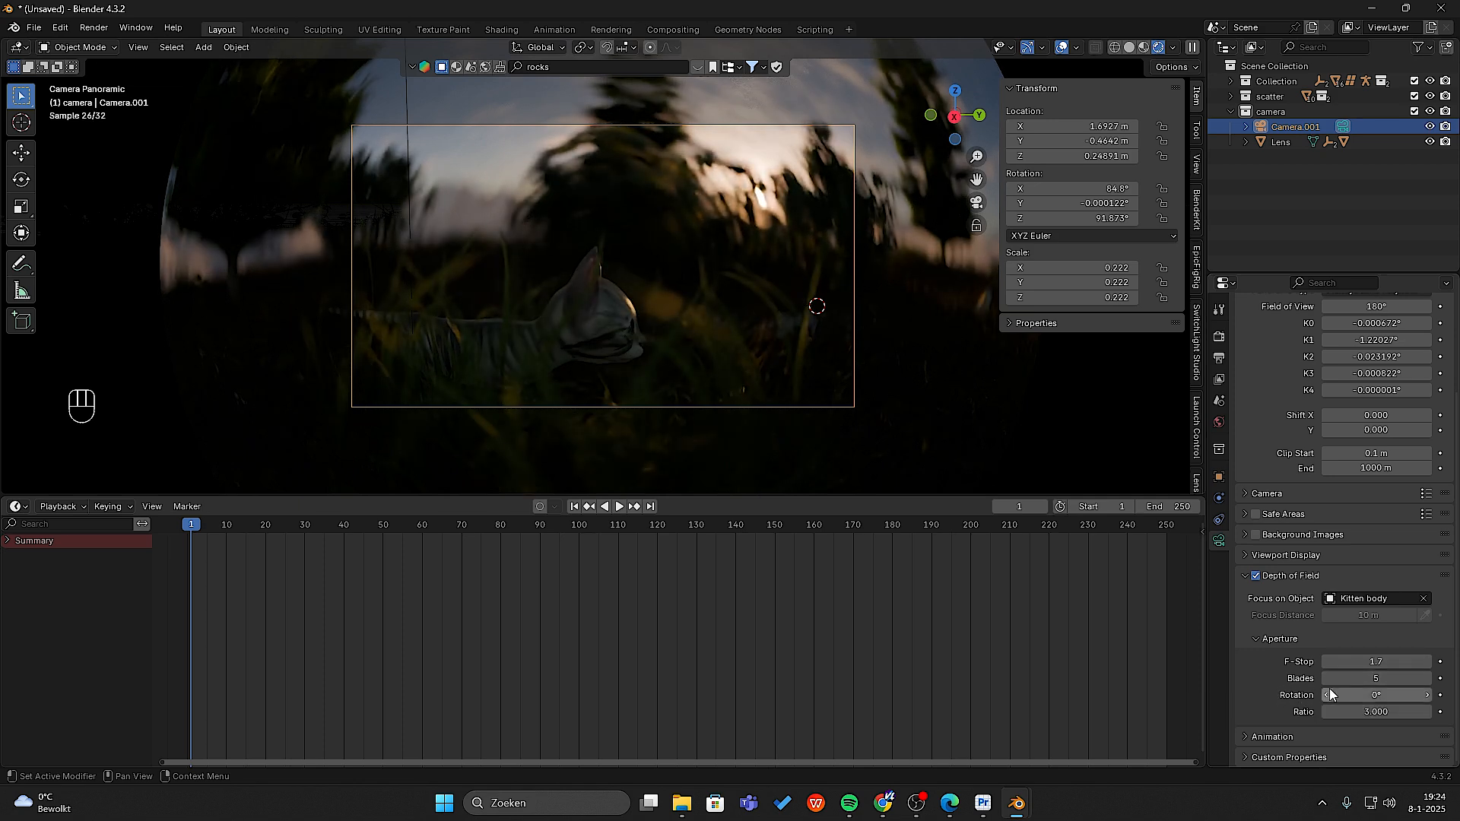
drag(1361, 695, 1391, 695)
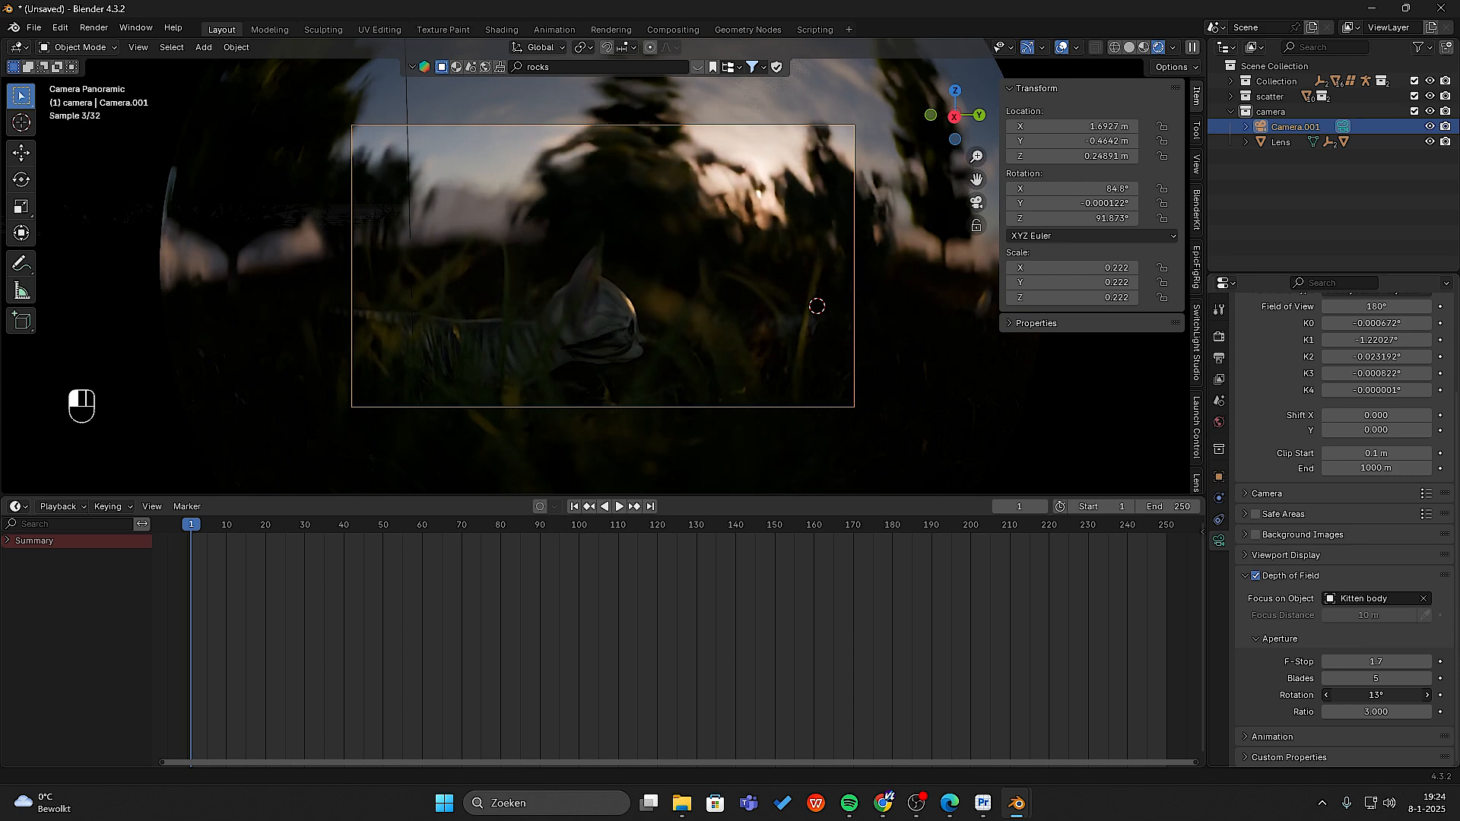
click(1376, 695)
text(45)
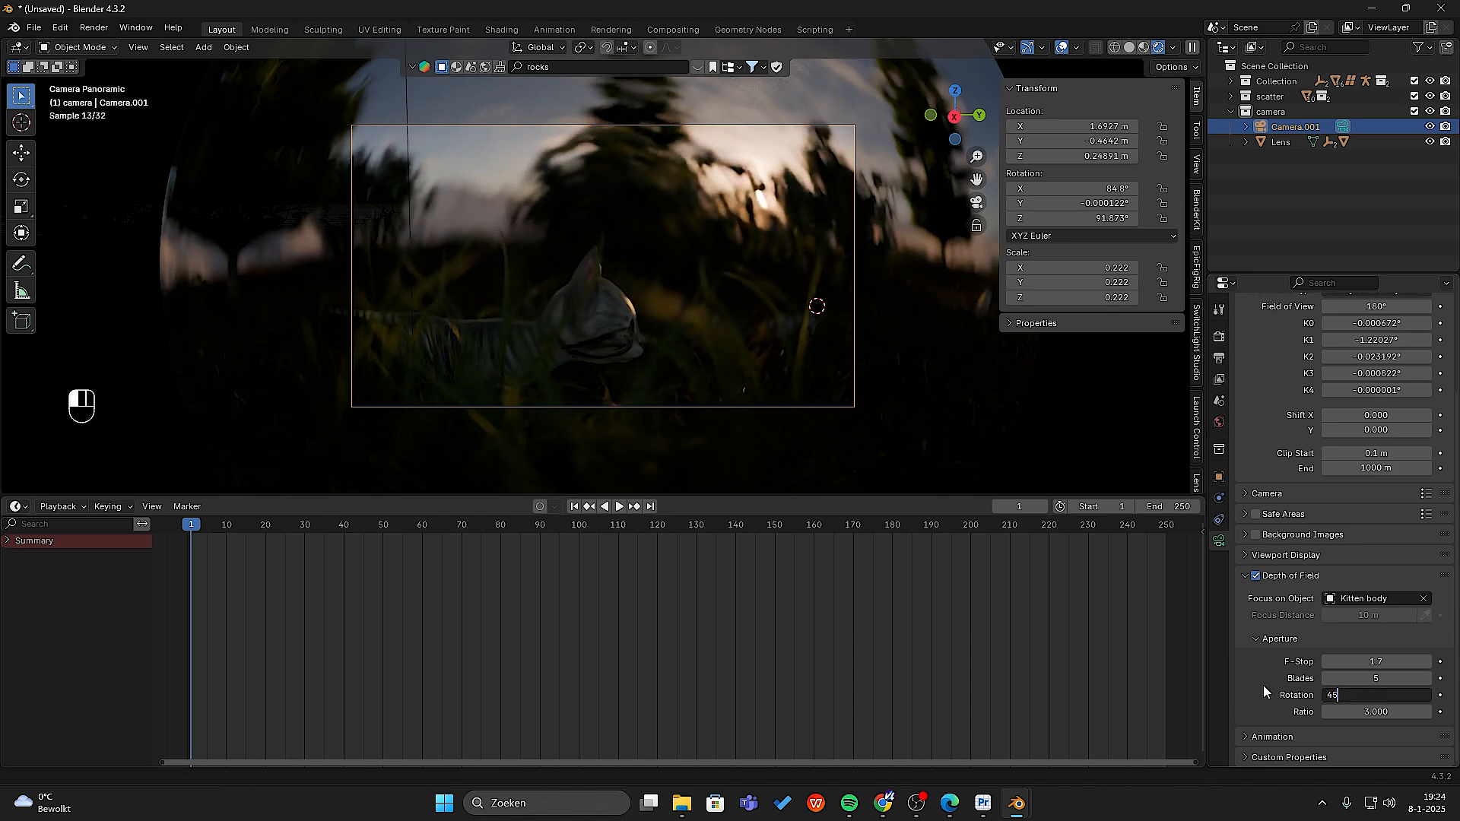
key(Return)
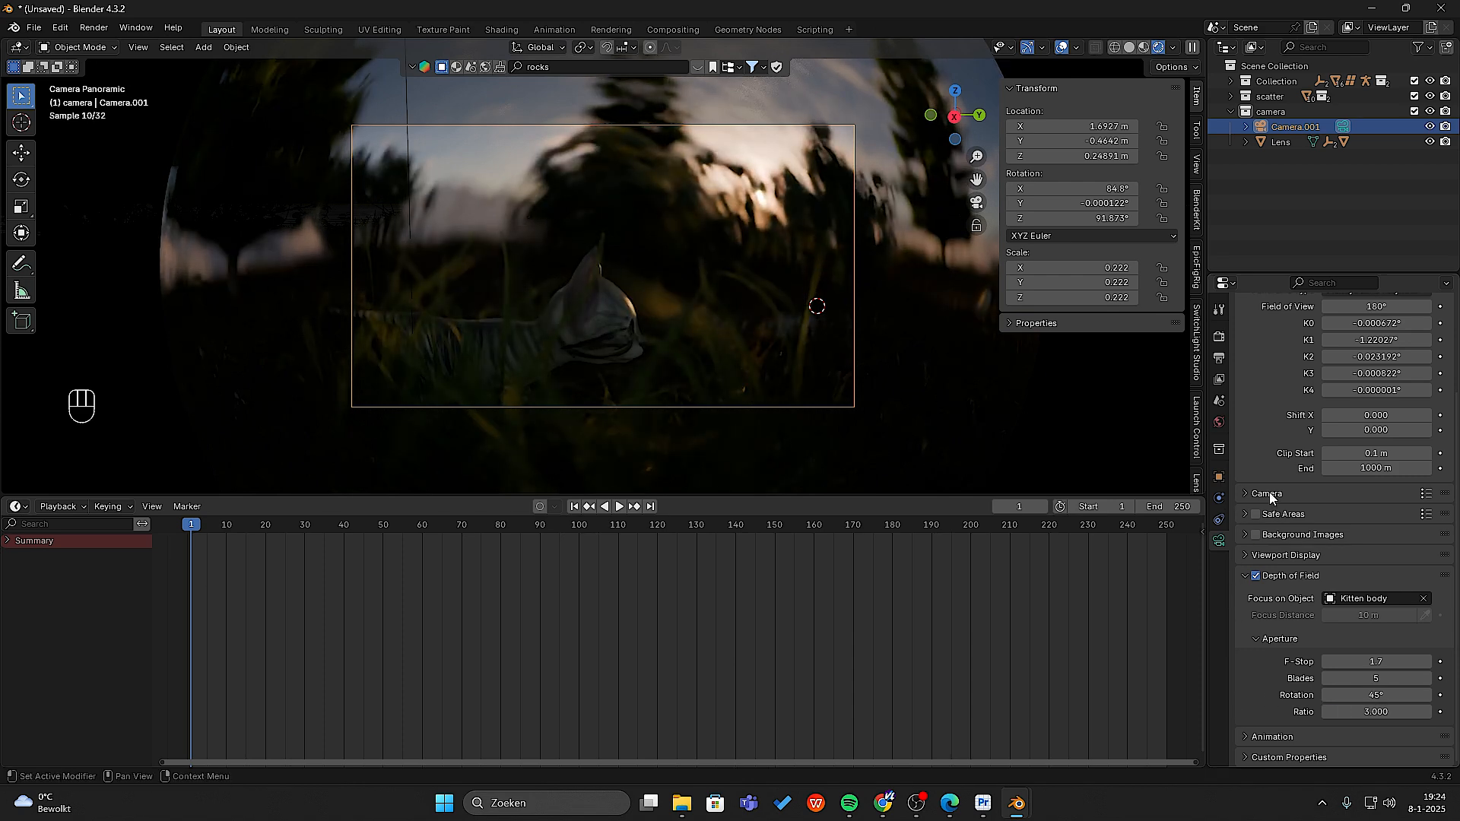
- Return the viewport to solid shading, render the current frame and inspect the result up close before closing it
scroll(1298, 549, up, 4)
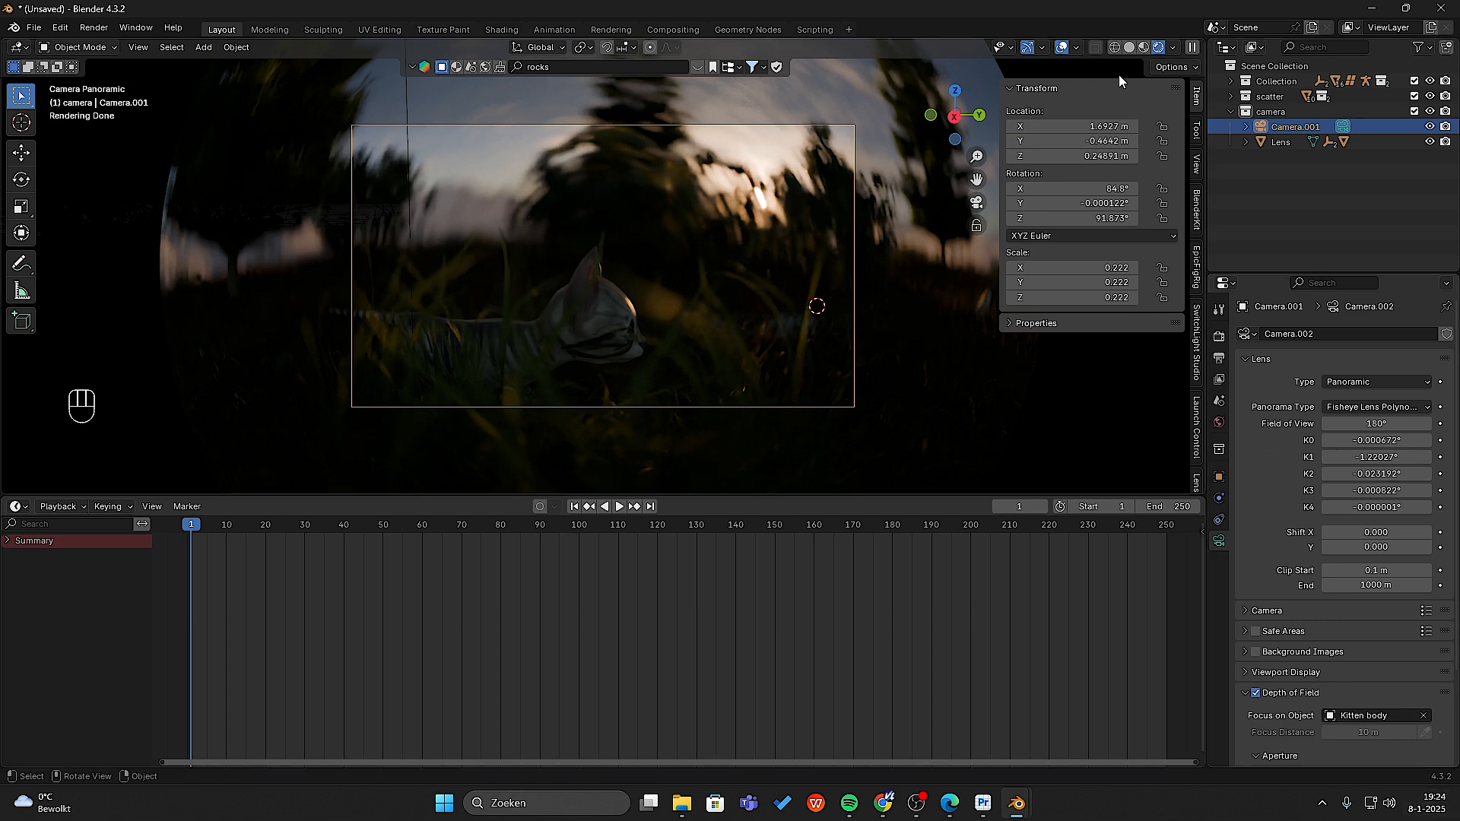
click(94, 27)
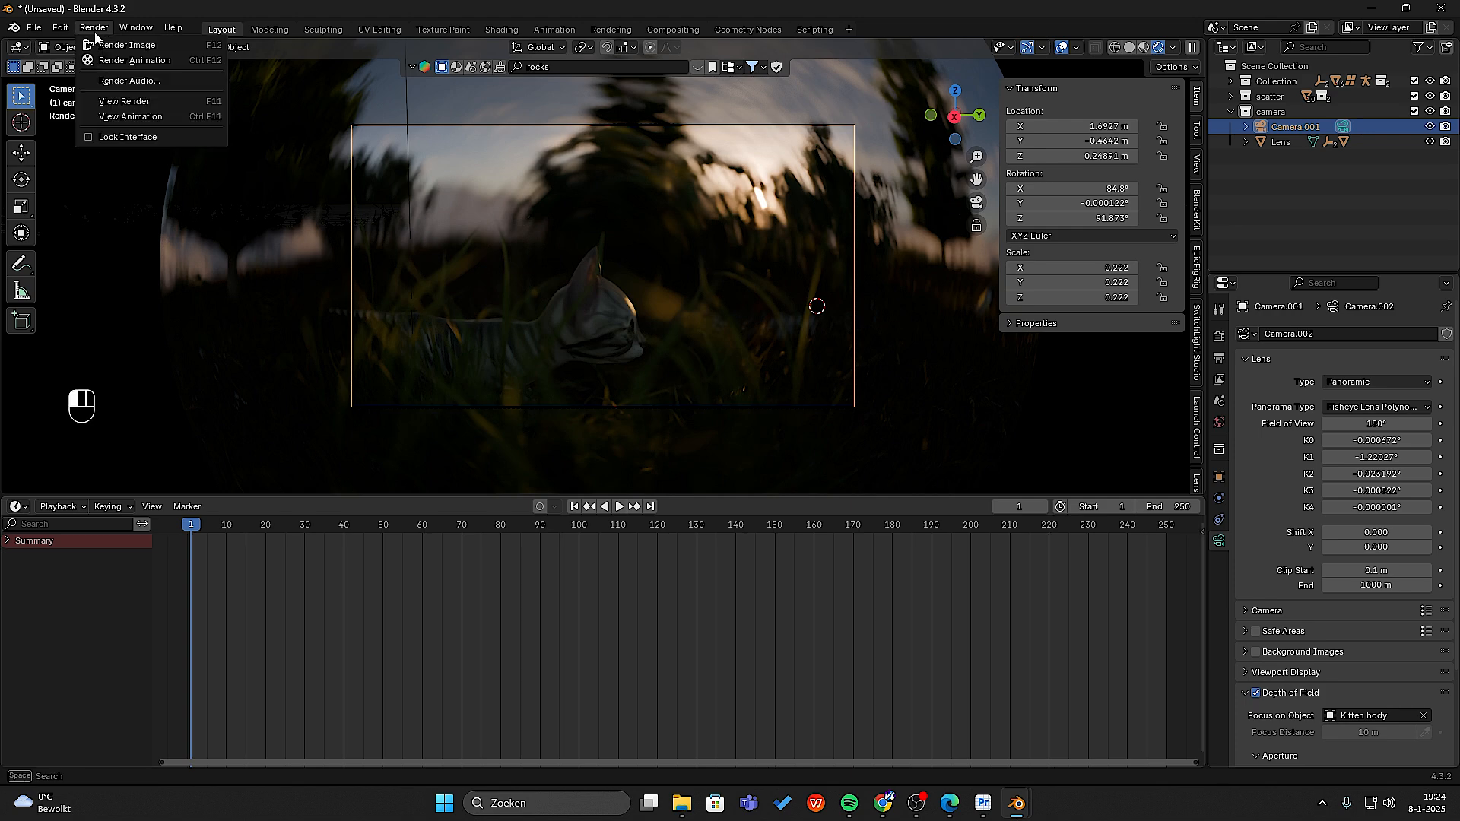
click(1129, 47)
click(105, 46)
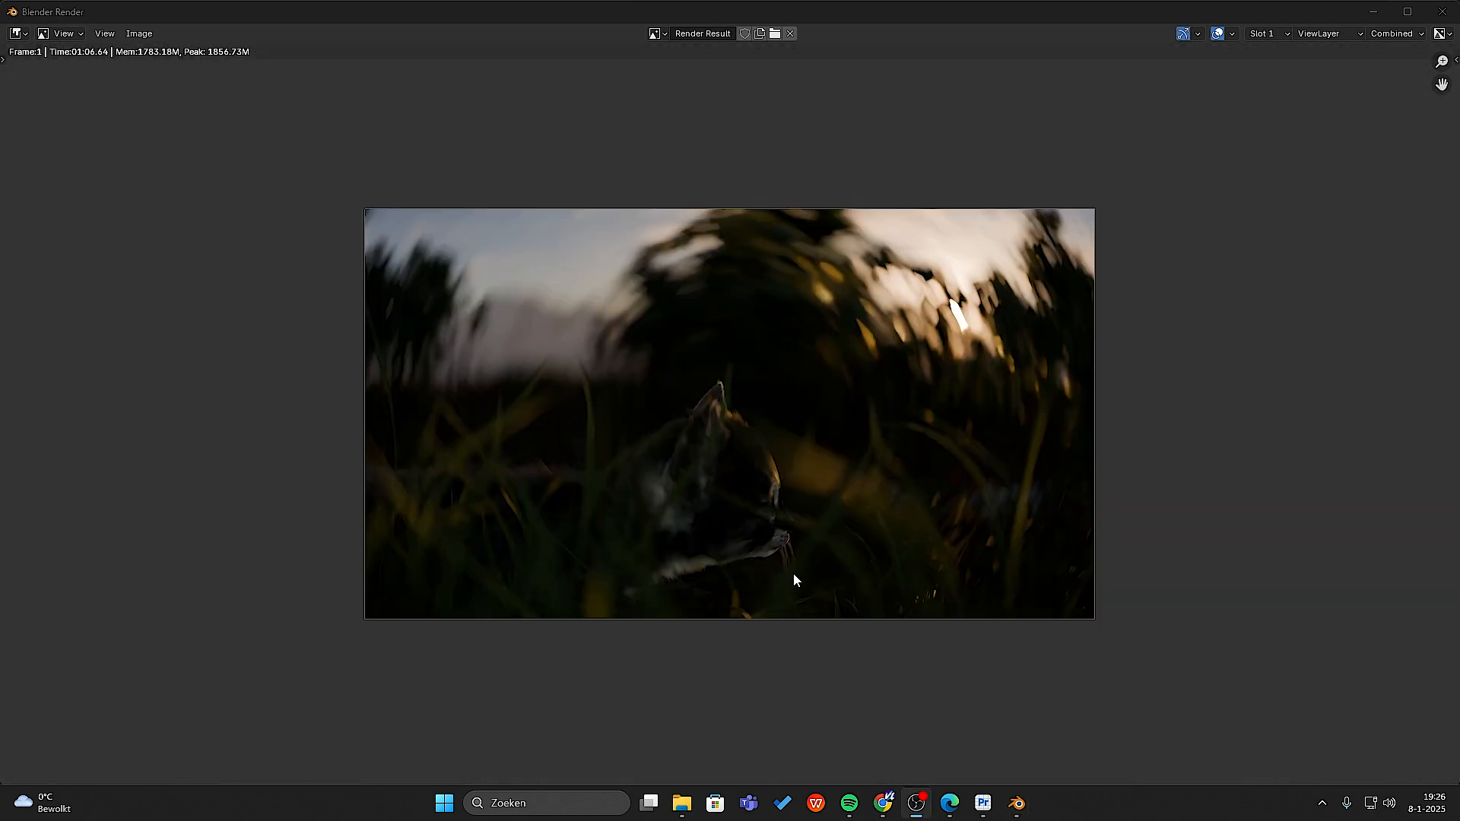
scroll(893, 367, up, 2)
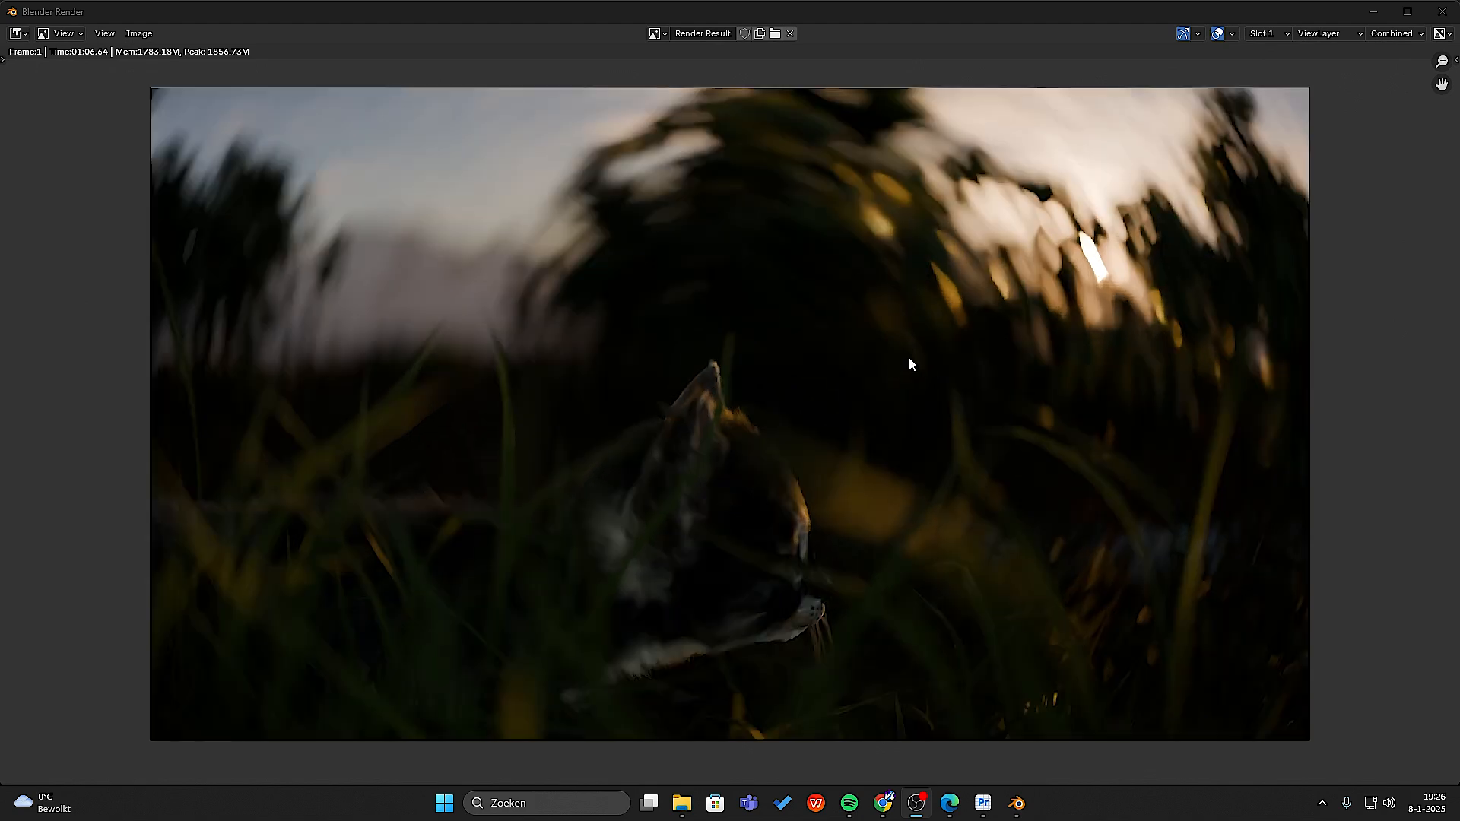
click(1454, 8)
- Convert the selected panoramic camera to a Lens Sim camera
scroll(1310, 596, up, 2)
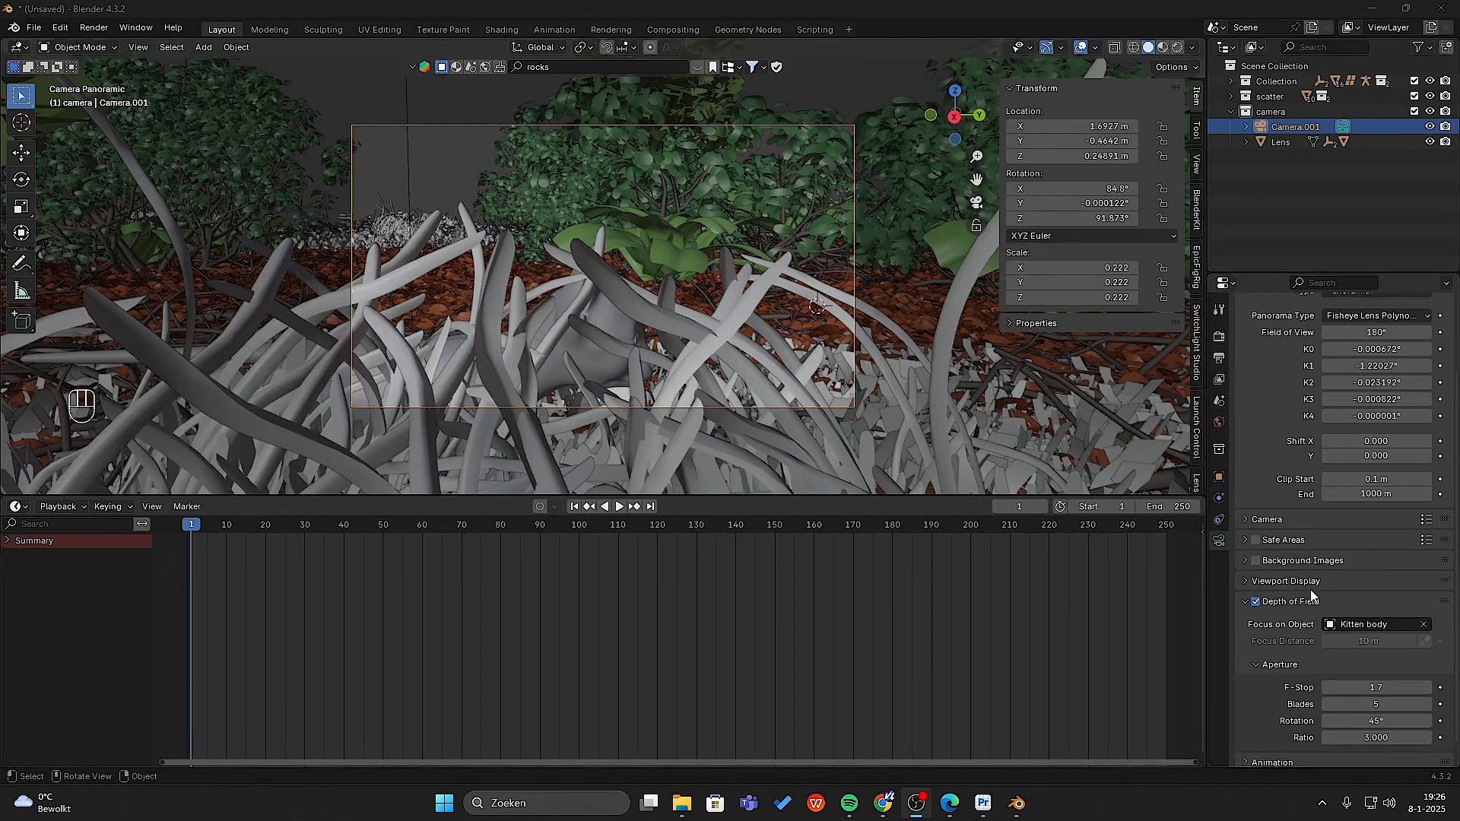
scroll(1319, 620, down, 1)
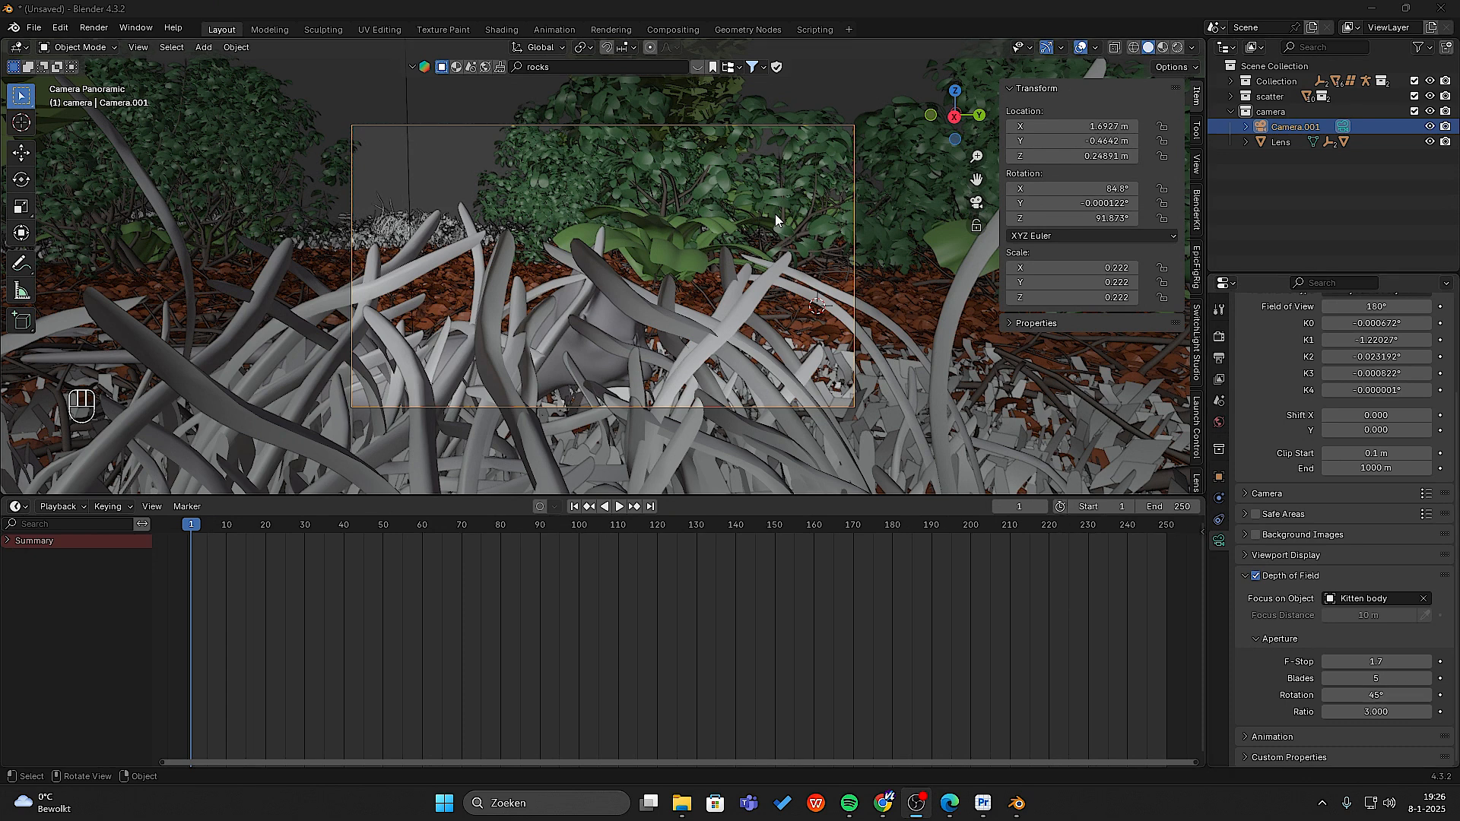
scroll(1197, 425, down, 3)
click(1198, 427)
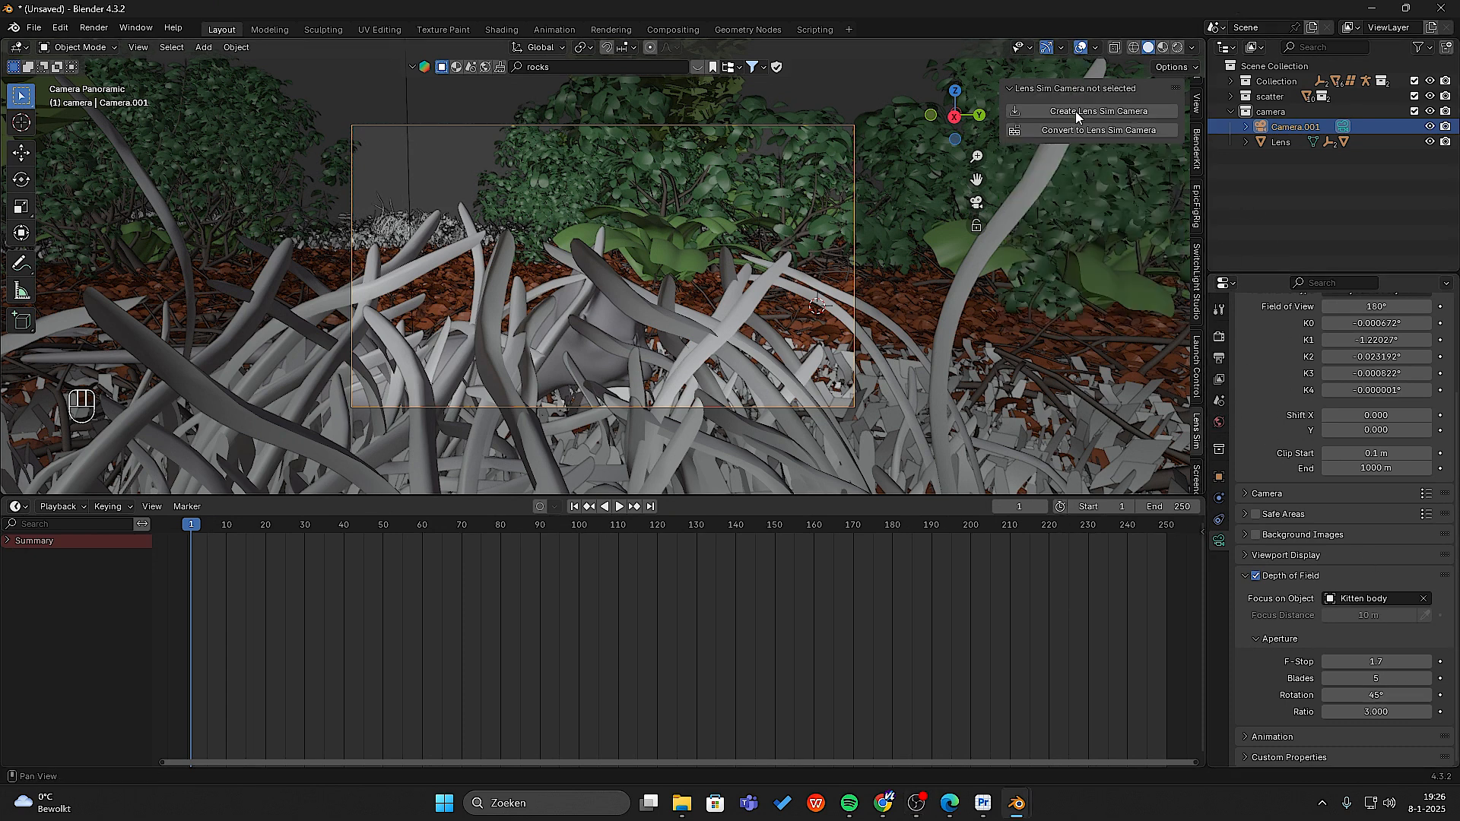
click(1065, 134)
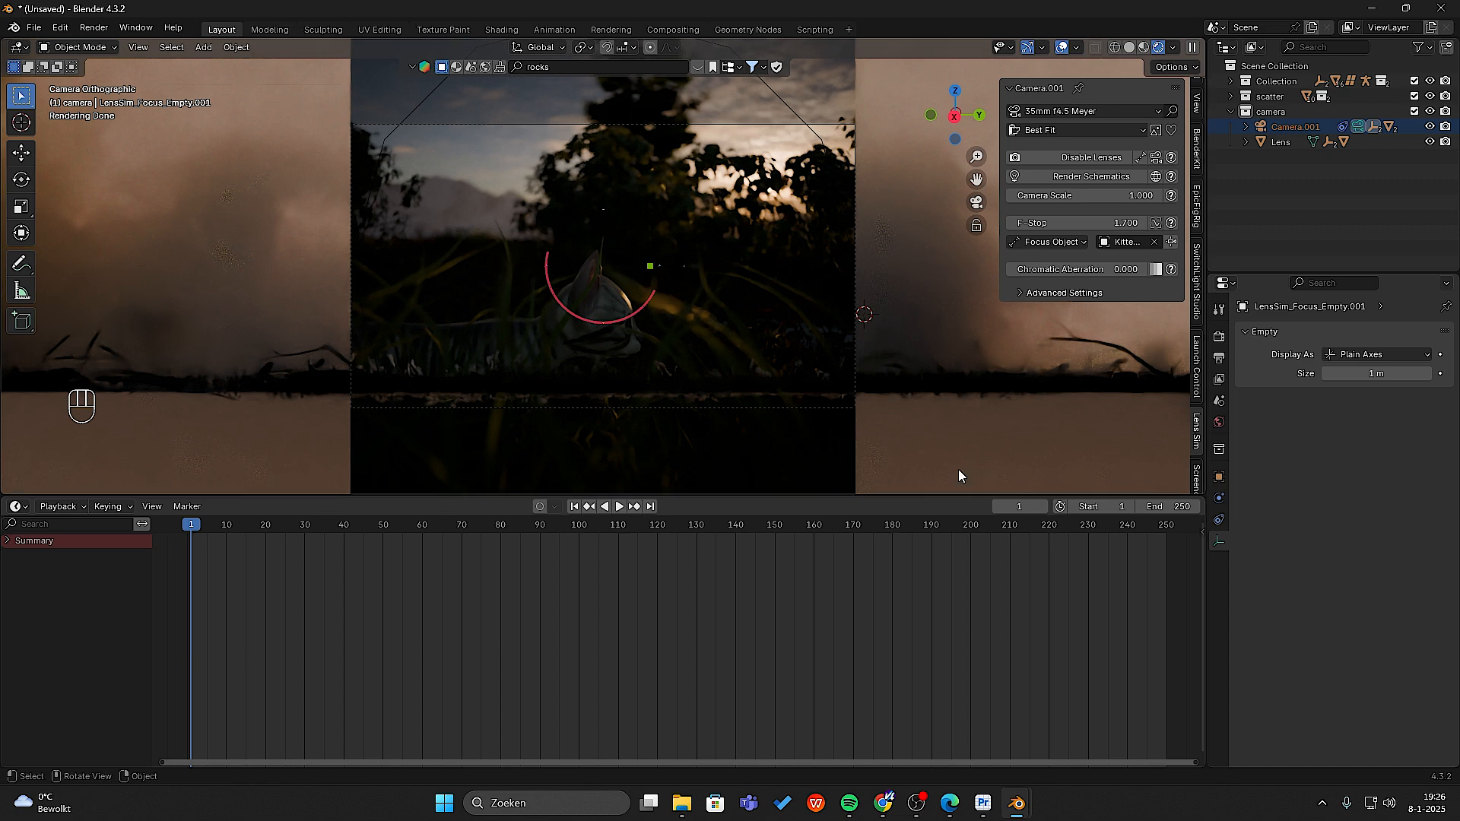
- Set the output's vertical resolution to 817 px, enable Render Region with cropping, and set the frame rate to 25 fps
click(1219, 358)
click(1372, 370)
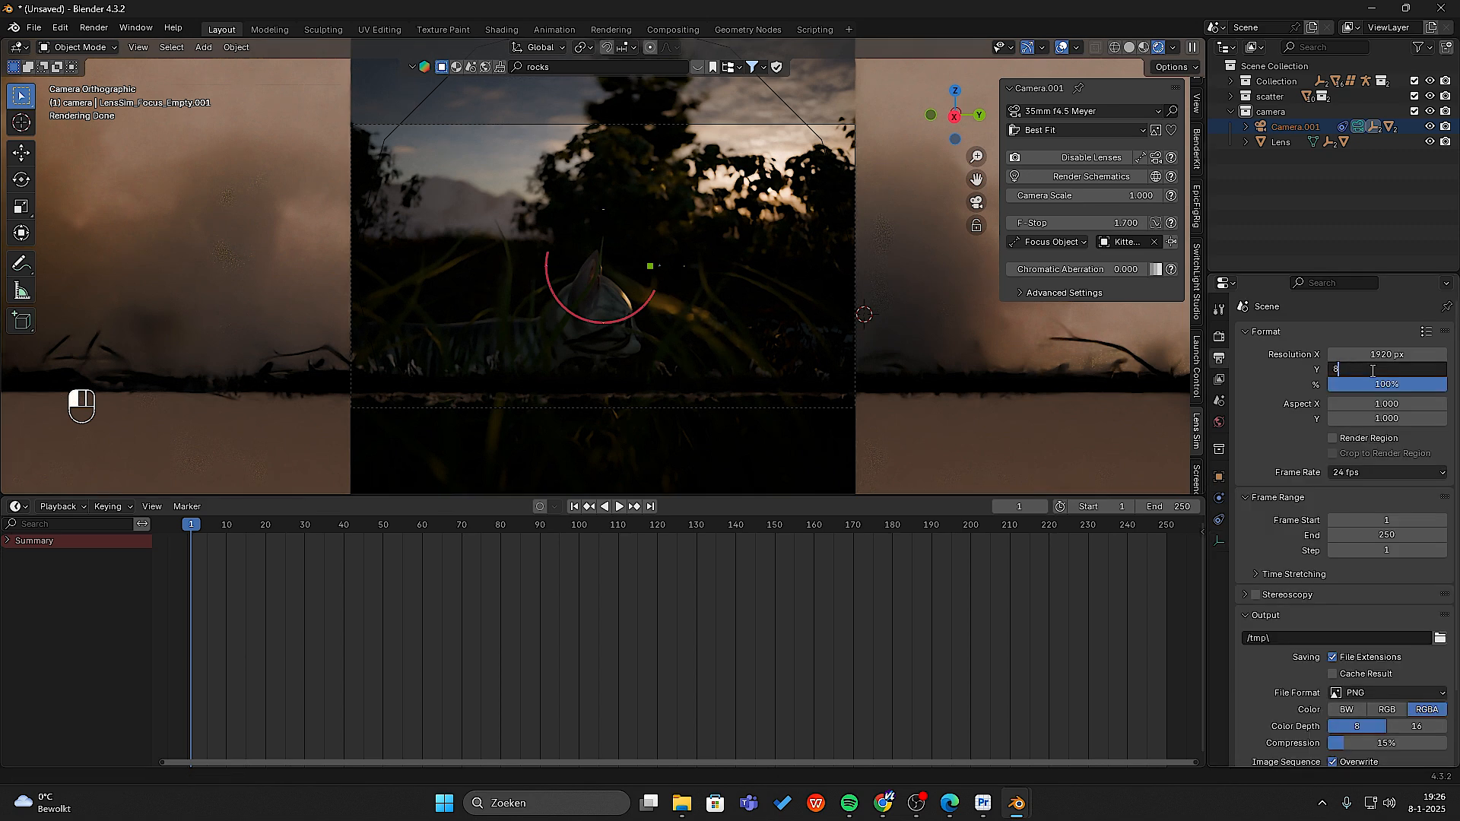
key(Return)
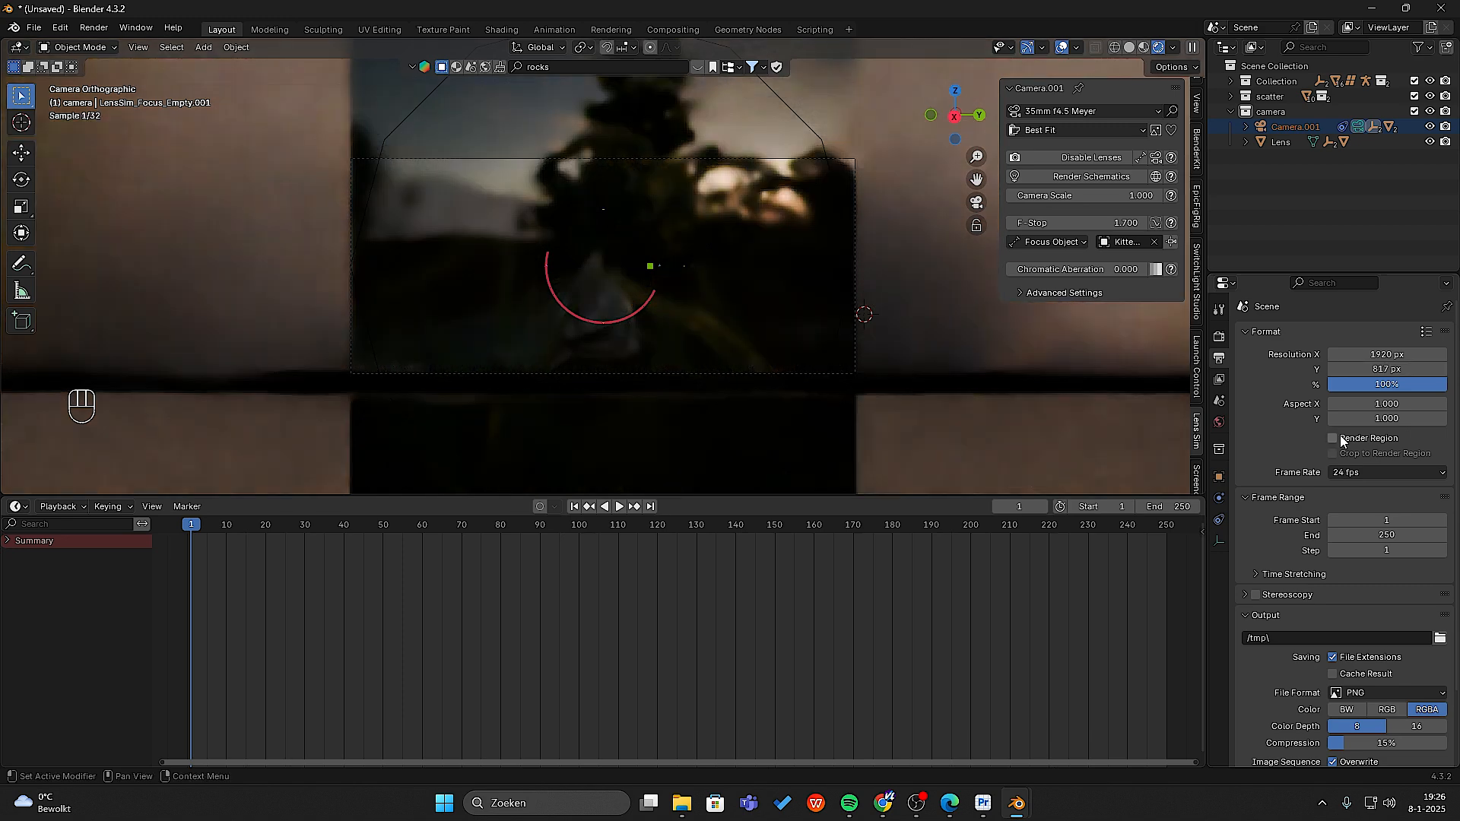
click(1332, 438)
click(1332, 453)
click(1376, 472)
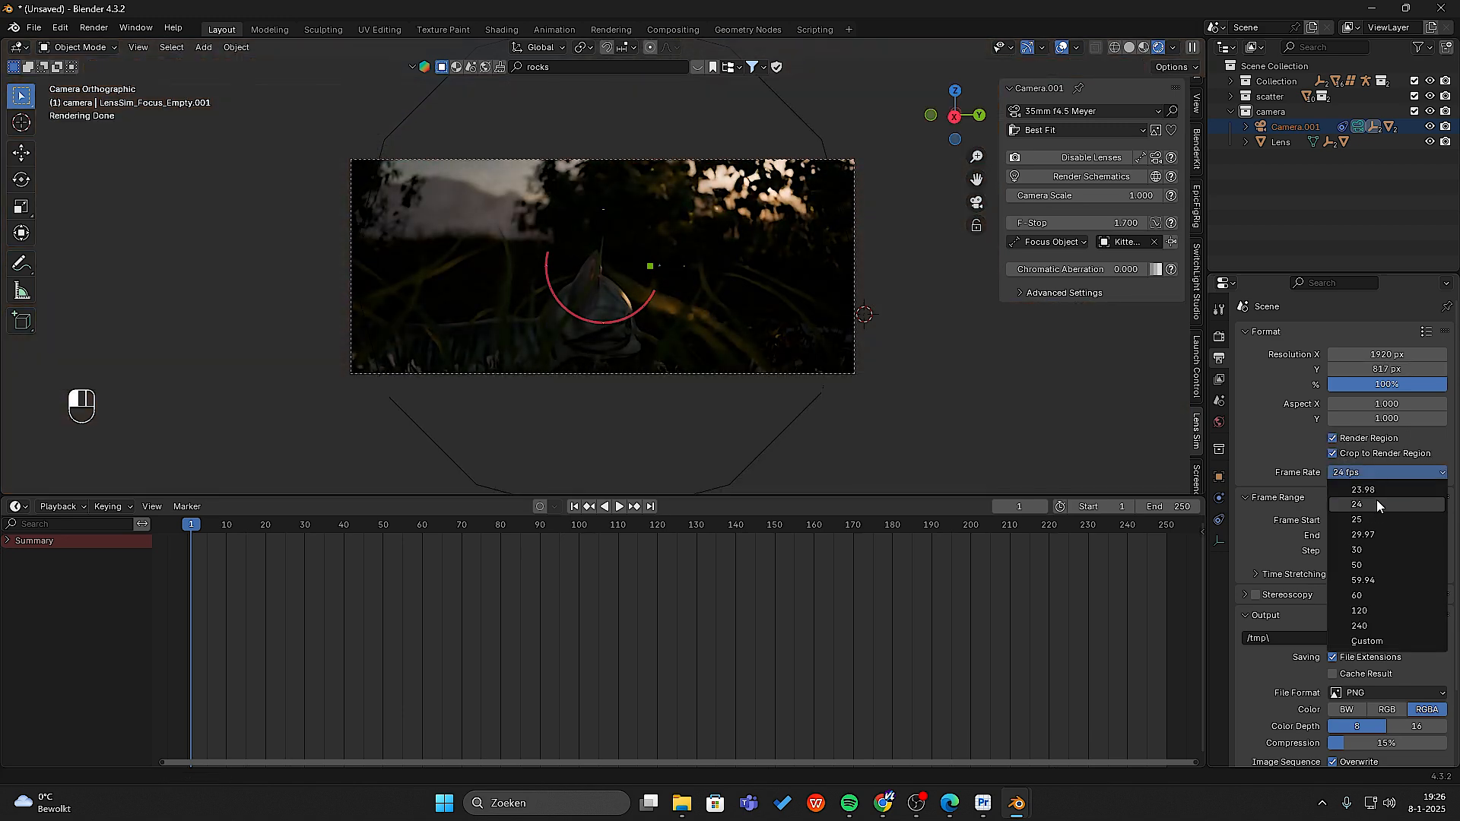
click(1368, 520)
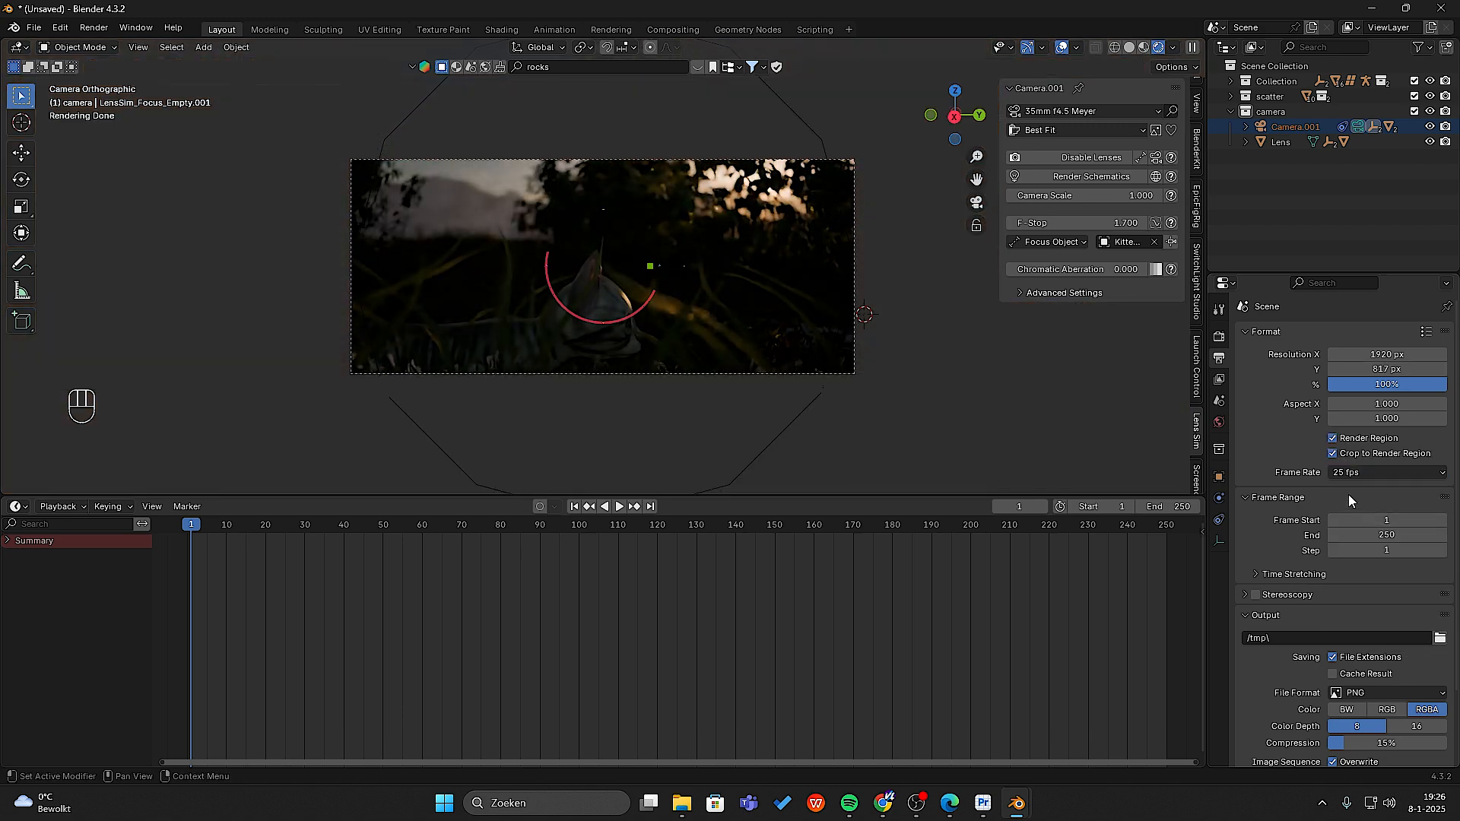
- Turn on auto keying and keyframe the location and rotation of Camera.001 at frame 1
click(759, 385)
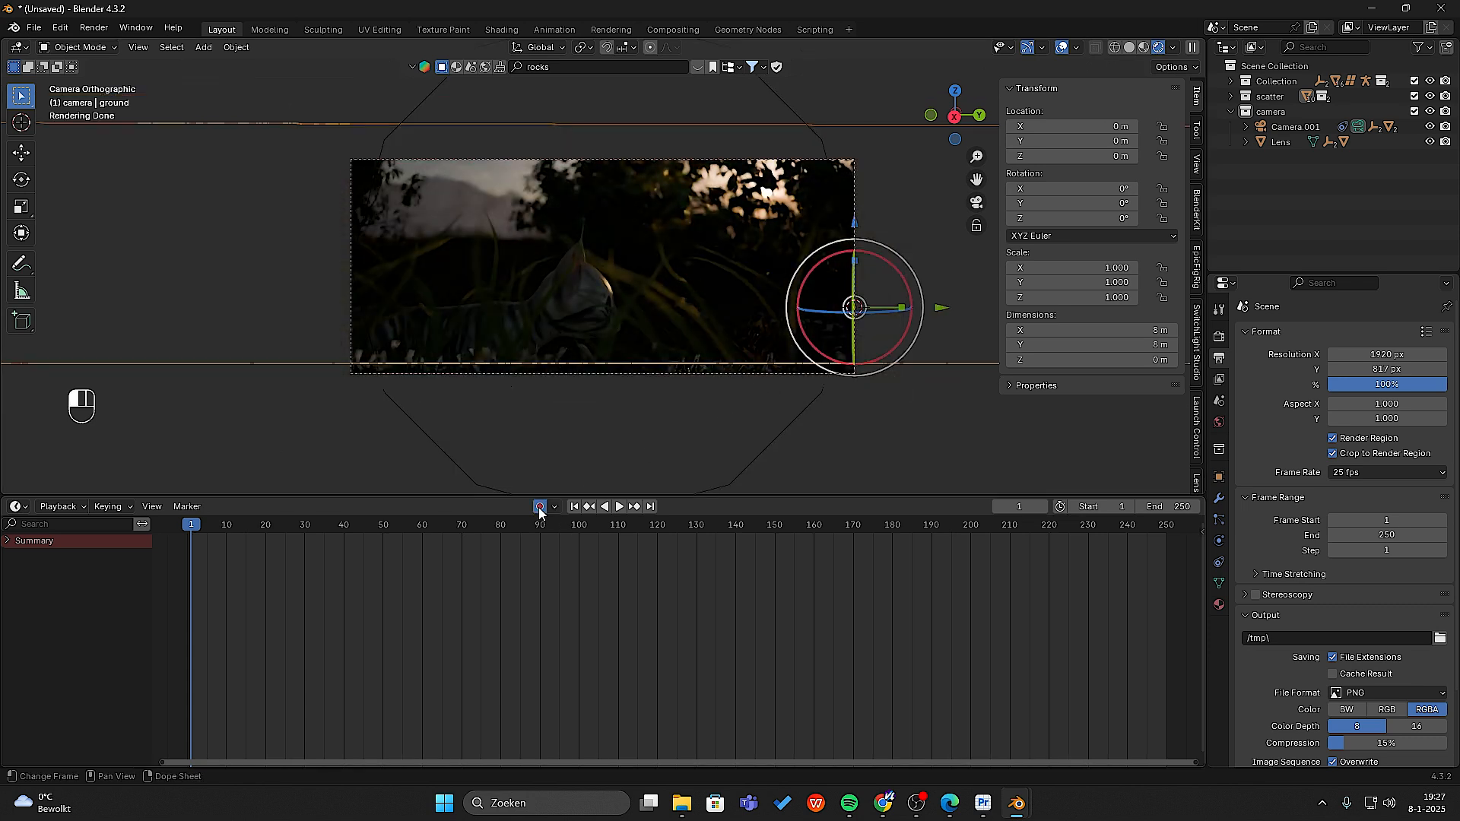
click(1275, 126)
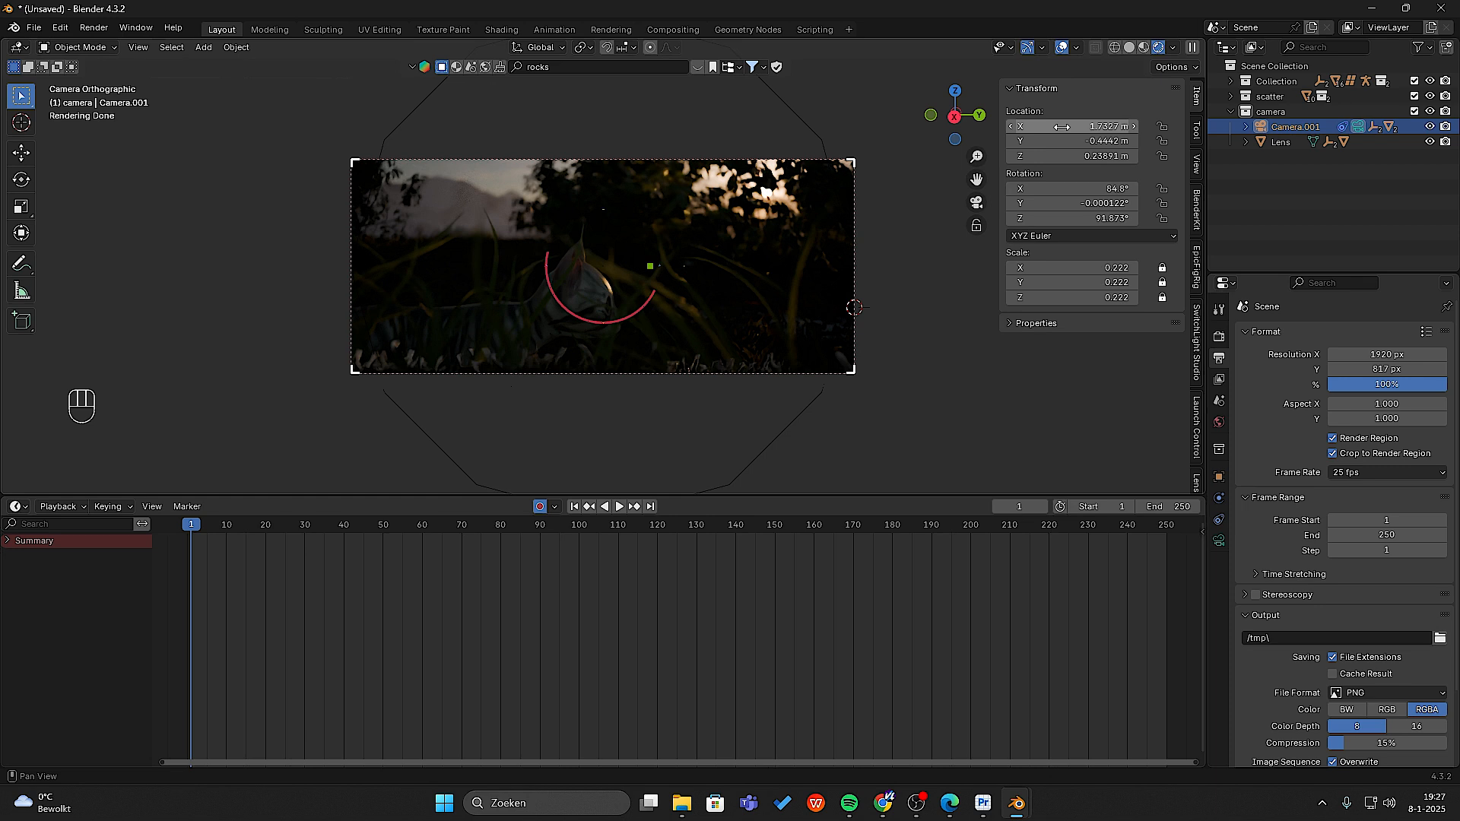
key(i)
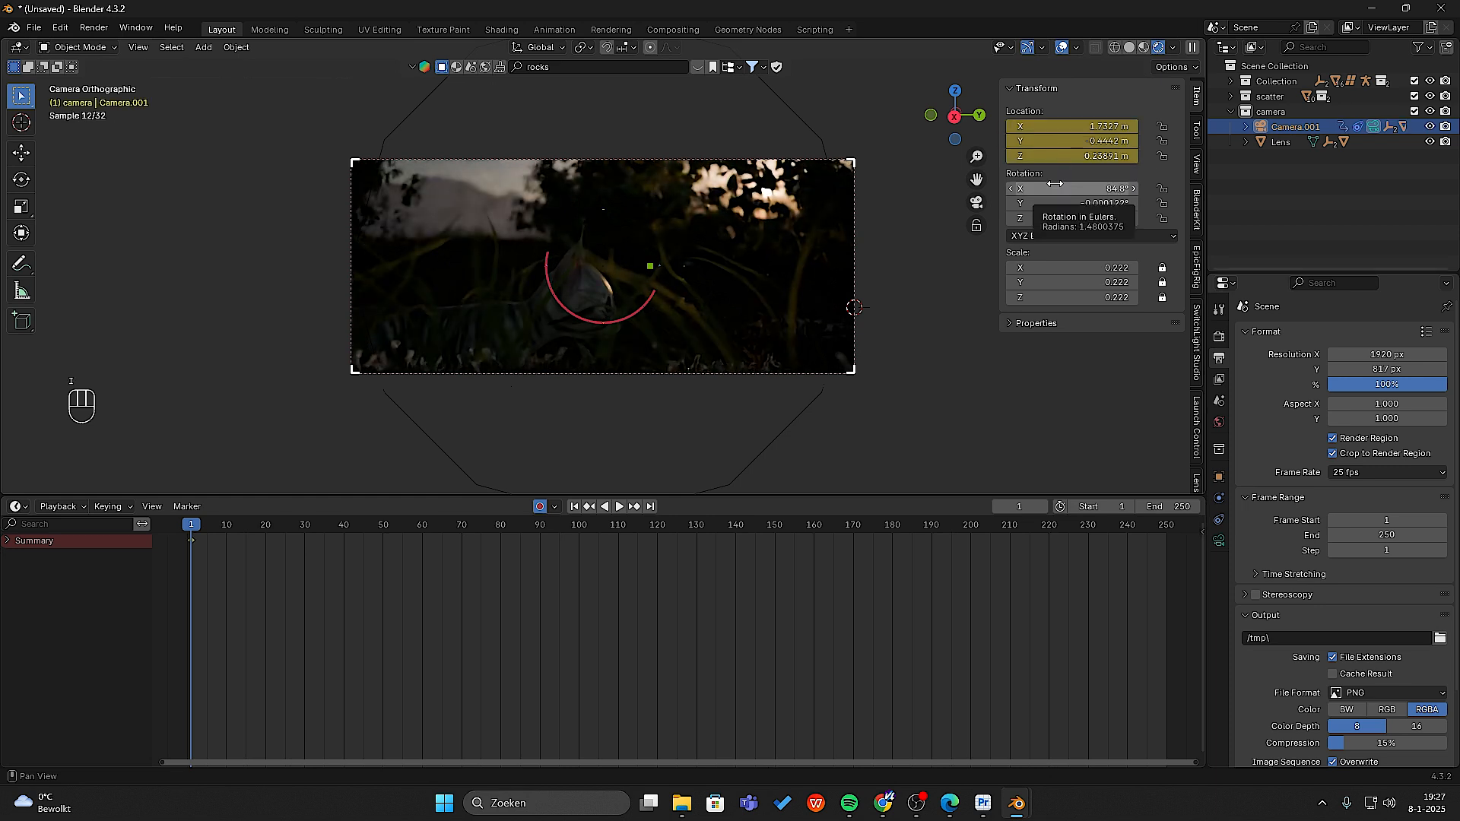
key(i)
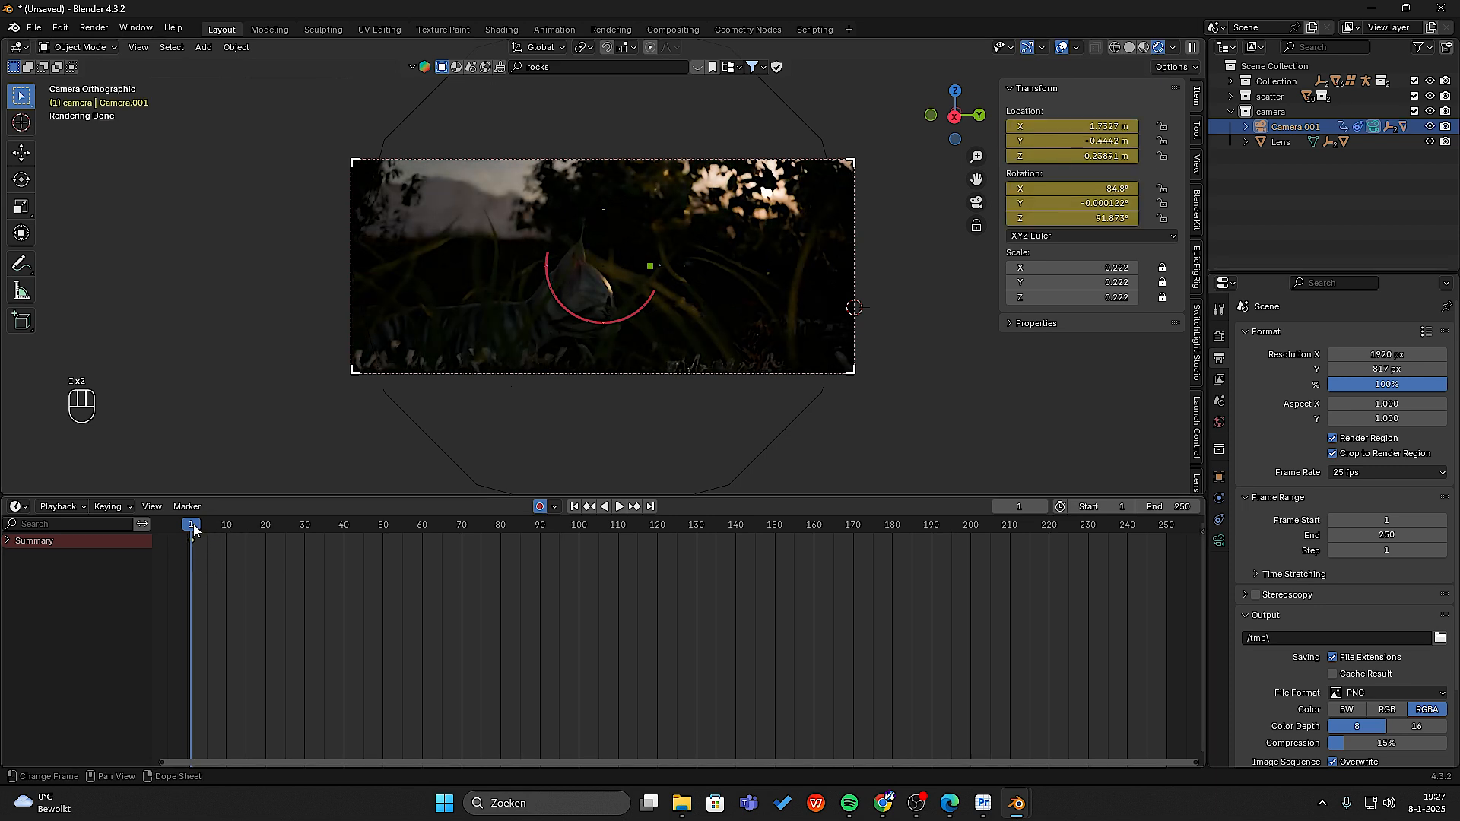
- At frame 199, move the camera to Y 0.7158 m and Z 0.18891 m to record its end position
drag(194, 530, 966, 530)
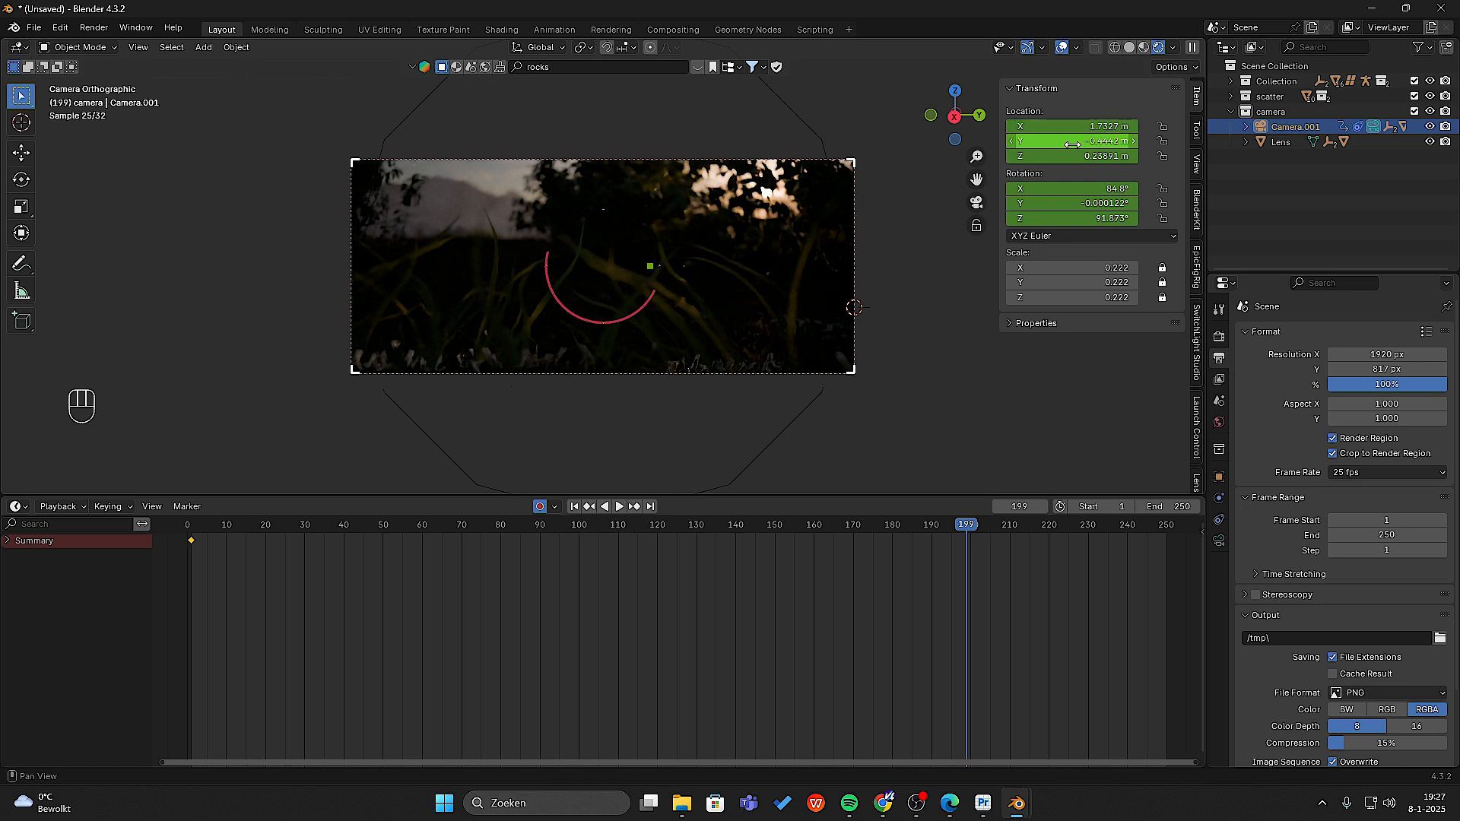
drag(1072, 144, 1163, 145)
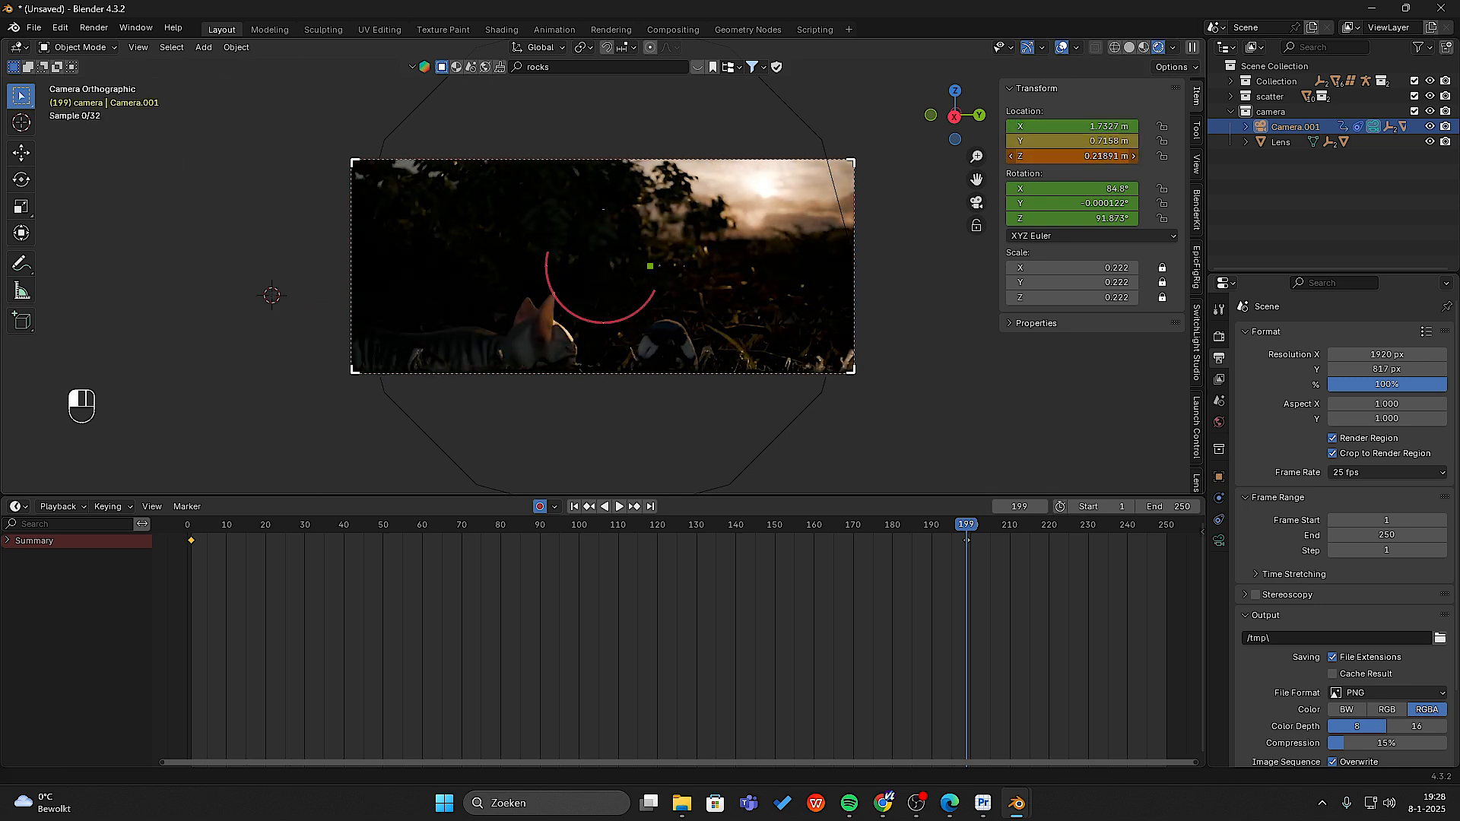
drag(1071, 155, 1069, 156)
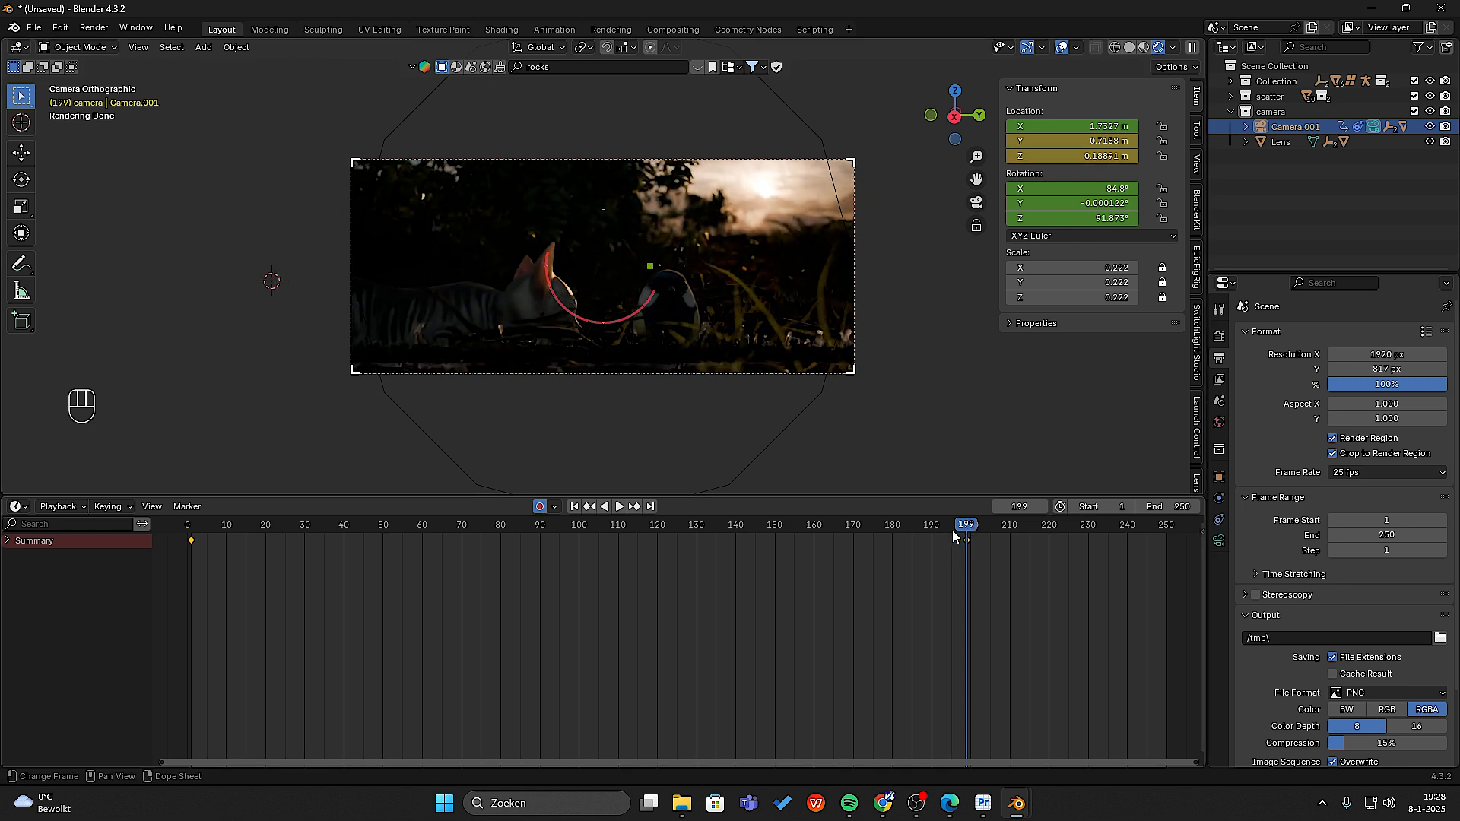
- Copy the camera's frame 1 keyframe, paste it at frame 55 and preview the motion
drag(946, 528, 402, 568)
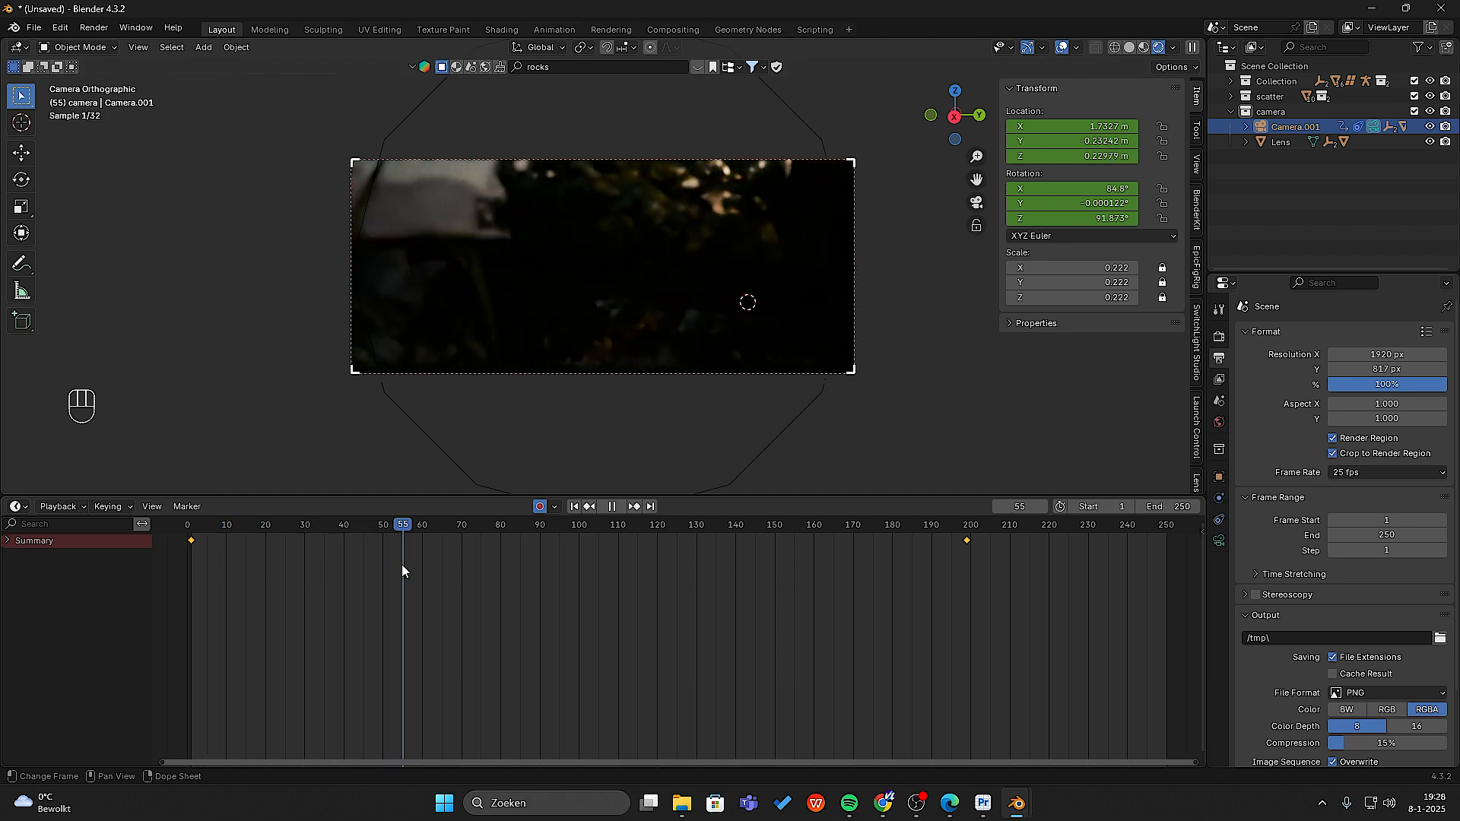
click(192, 539)
key(ctrl+c)
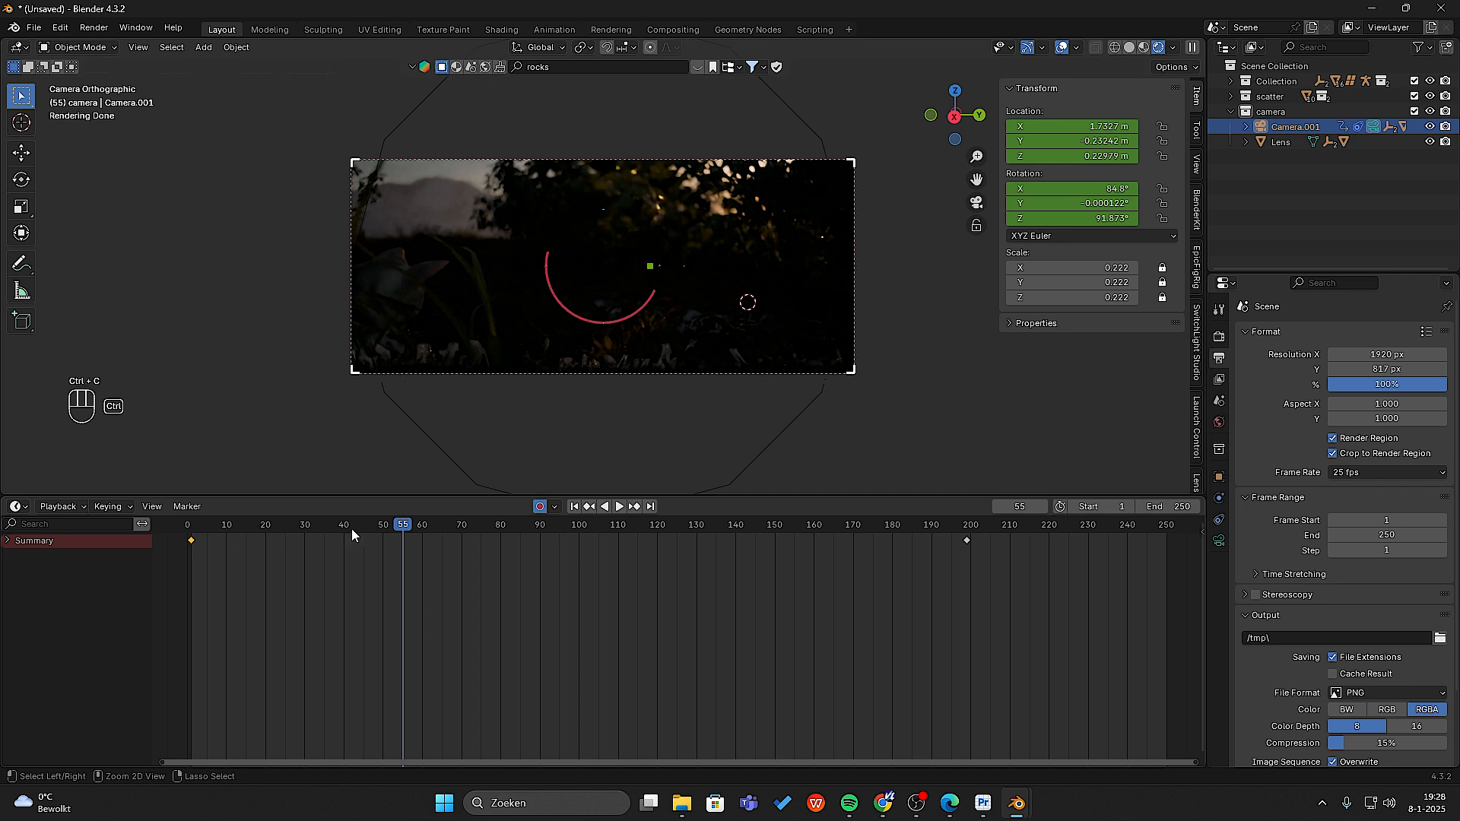
key(ctrl+v)
key(space)
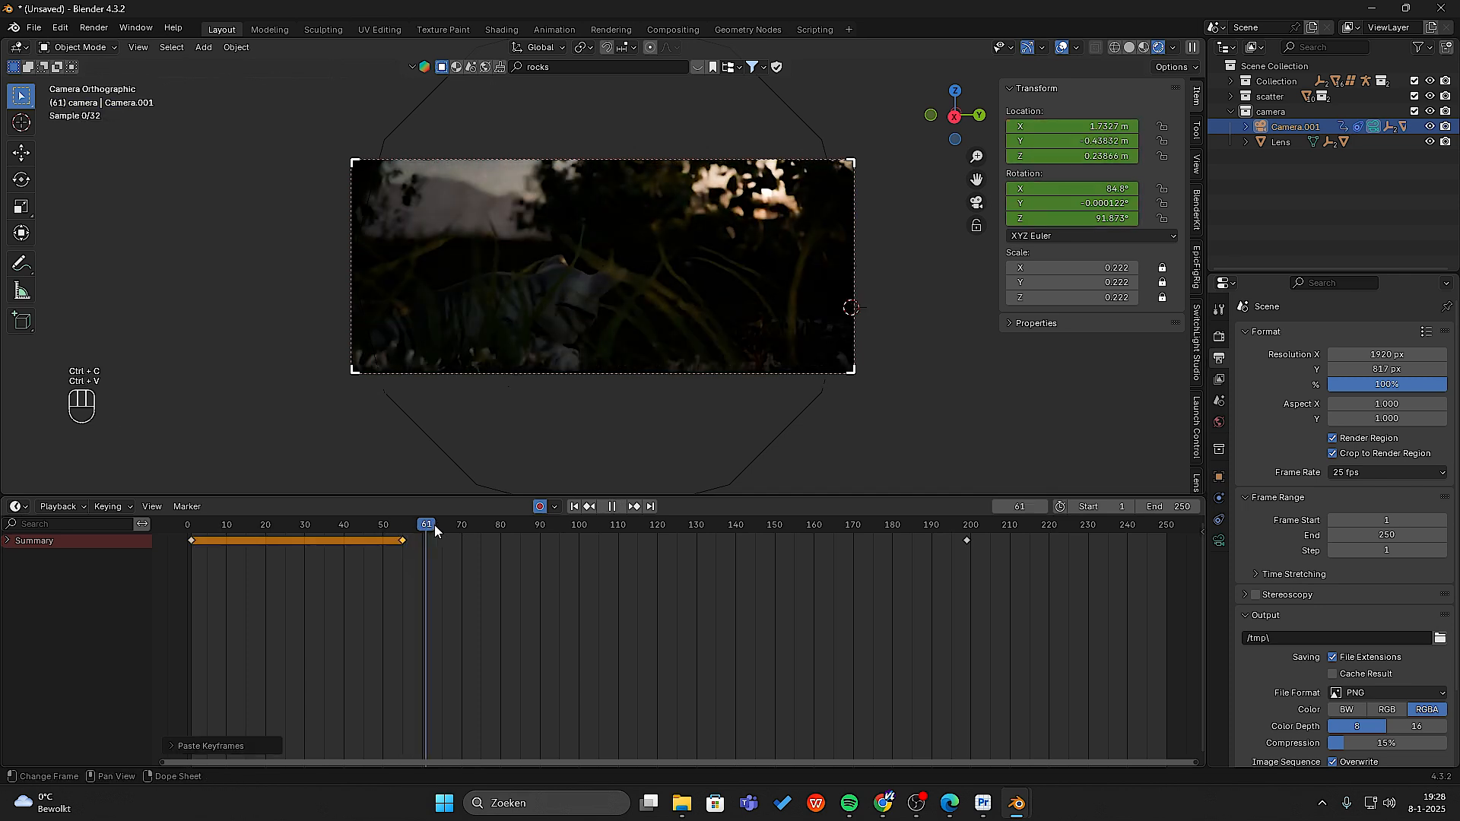
key(space)
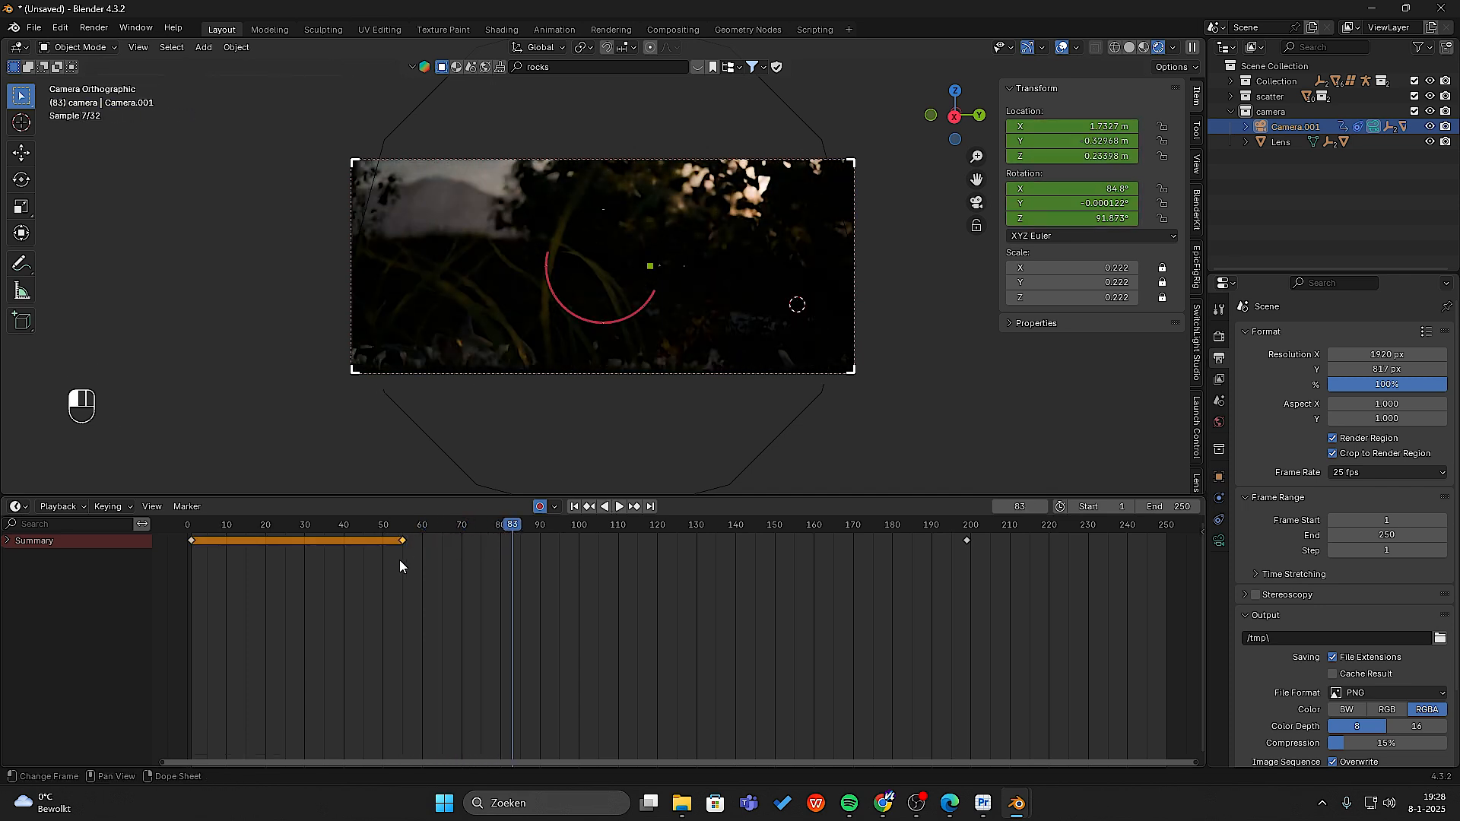
- Move the pasted hold keyframe to frame 173, previewing the camera motion while adjusting its timing
click(399, 559)
drag(403, 540, 589, 549)
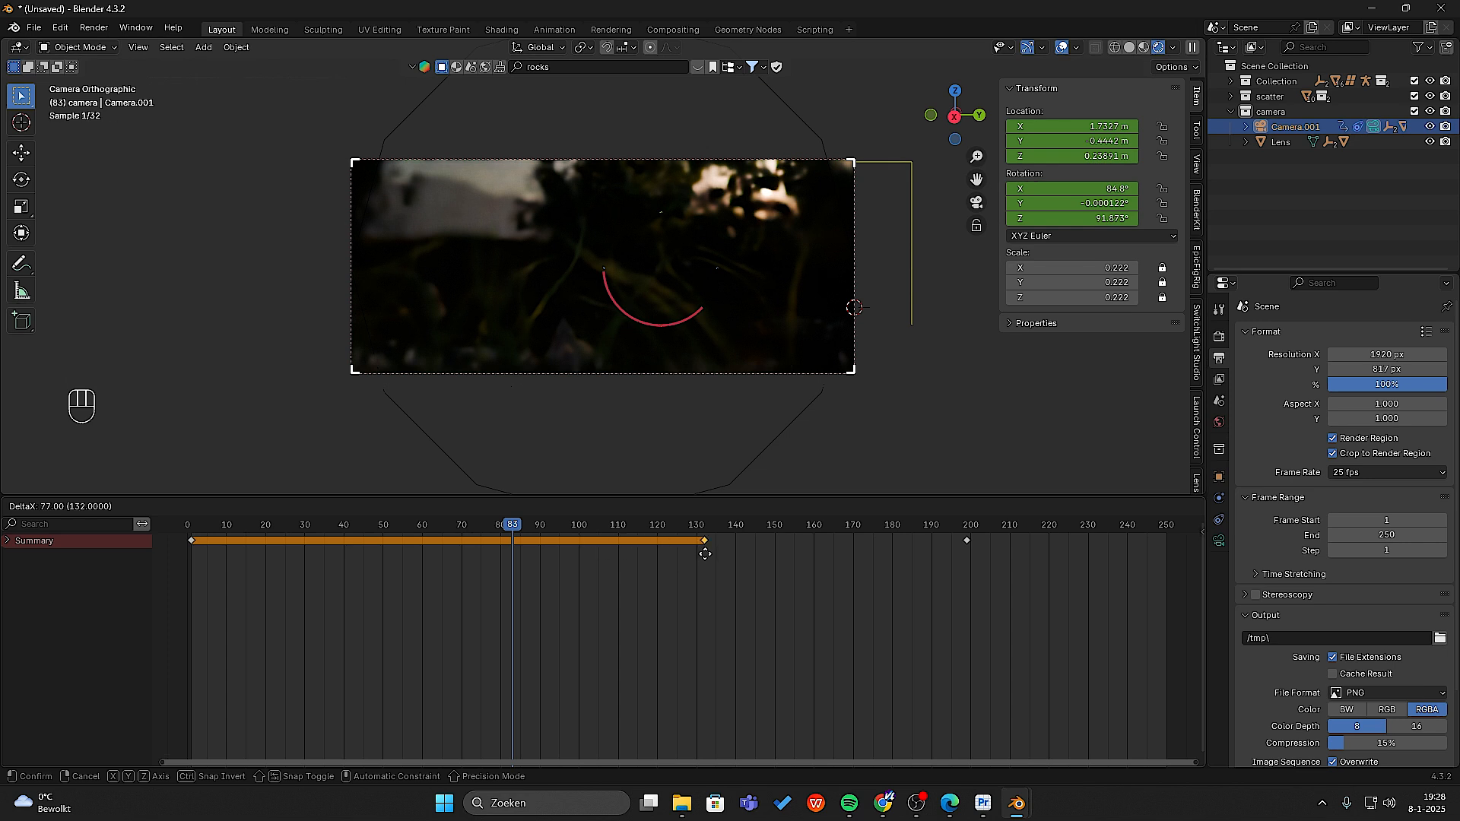
click(705, 554)
key(space)
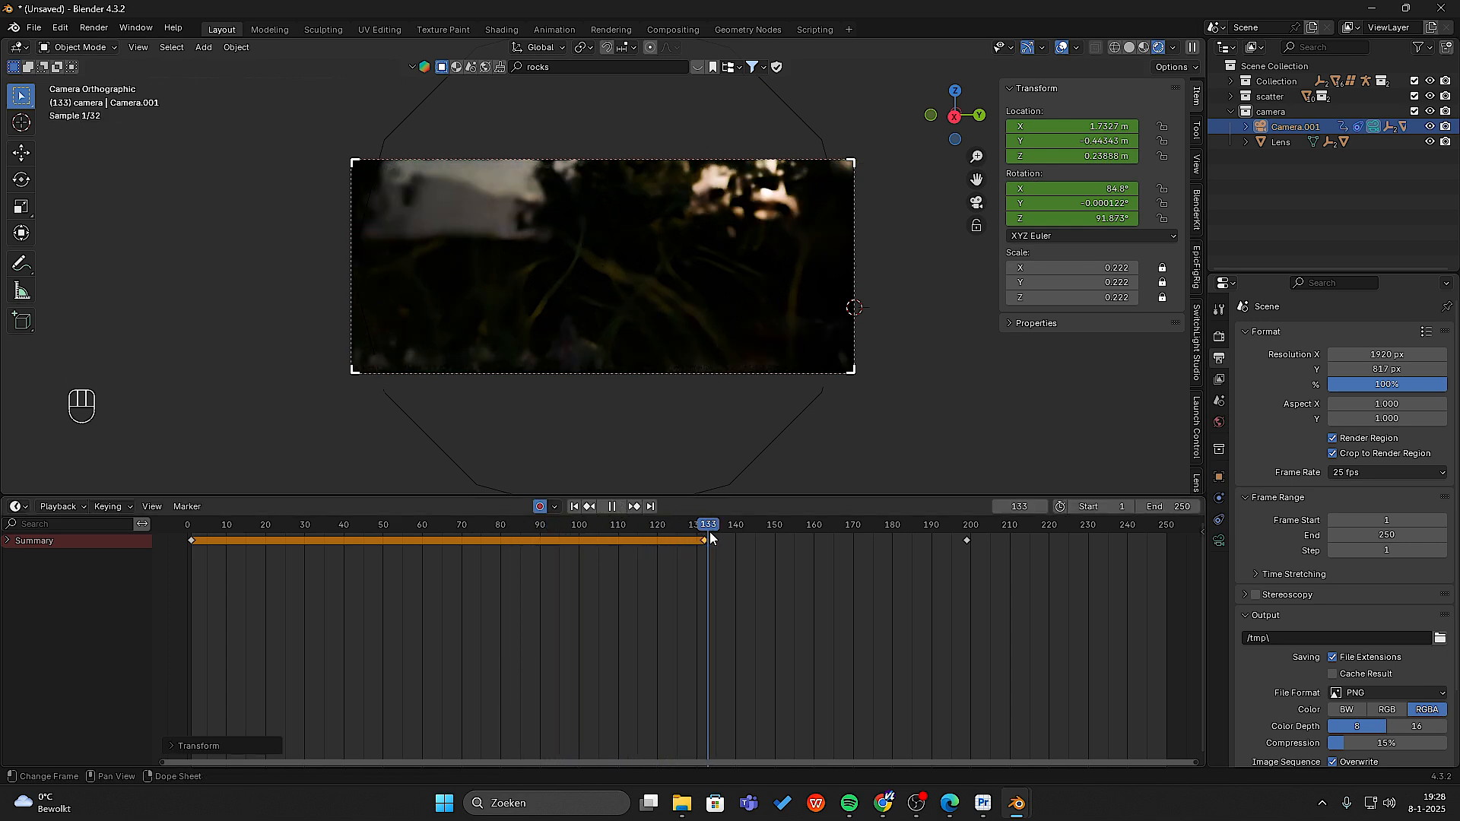
key(space)
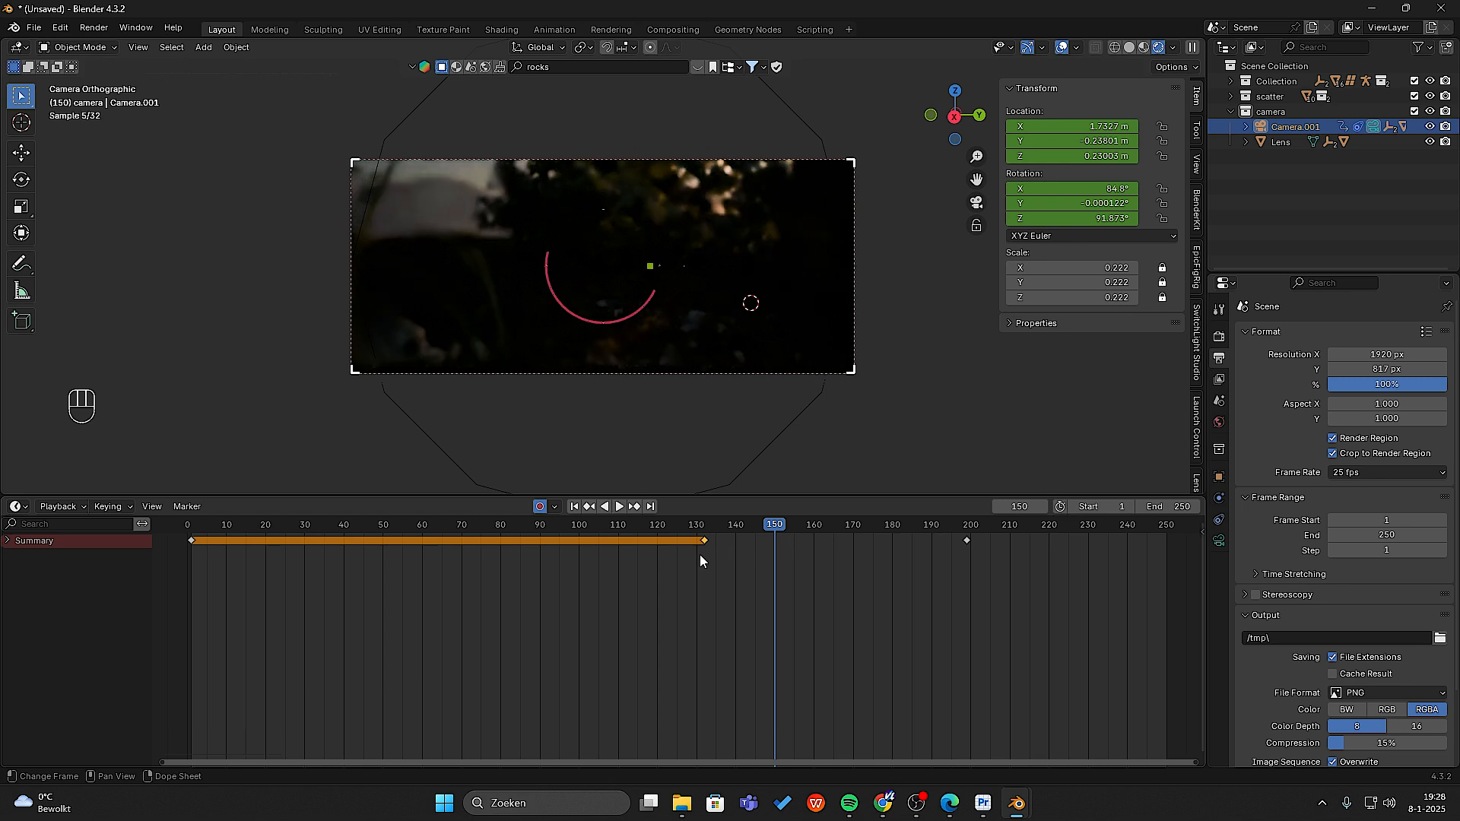
drag(703, 539, 862, 539)
key(space)
key(space)
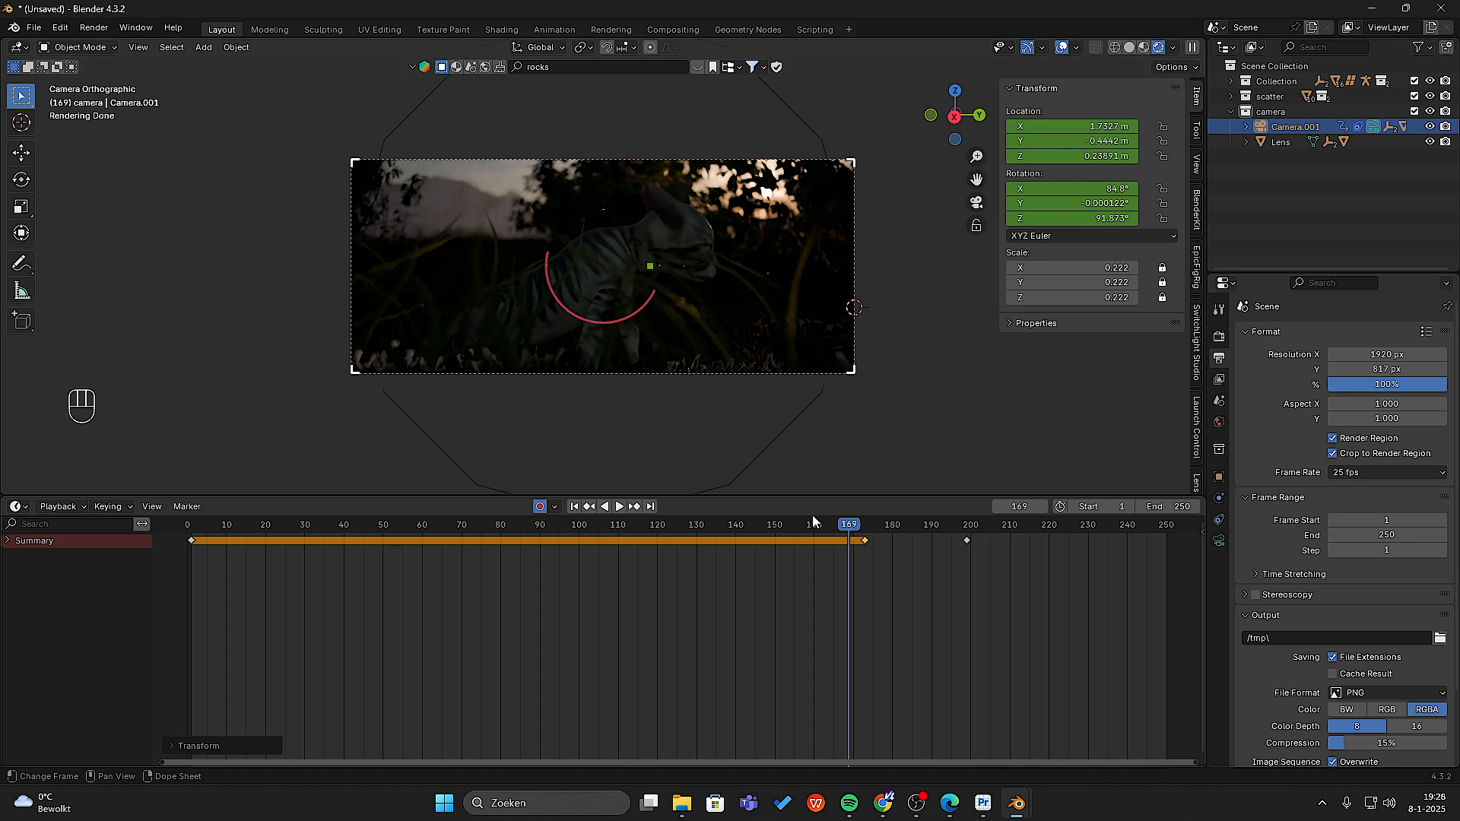
key(space)
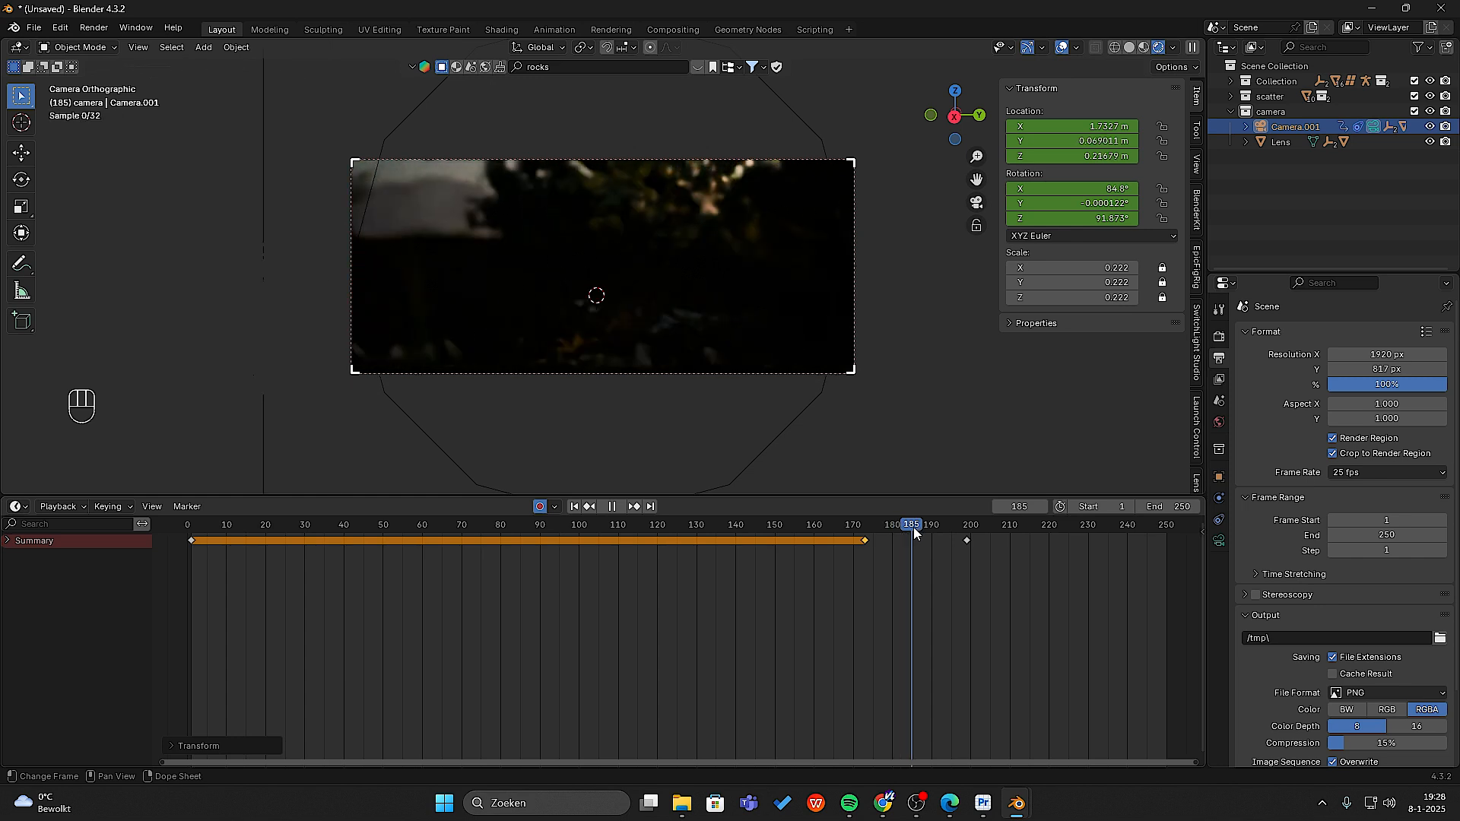
key(space)
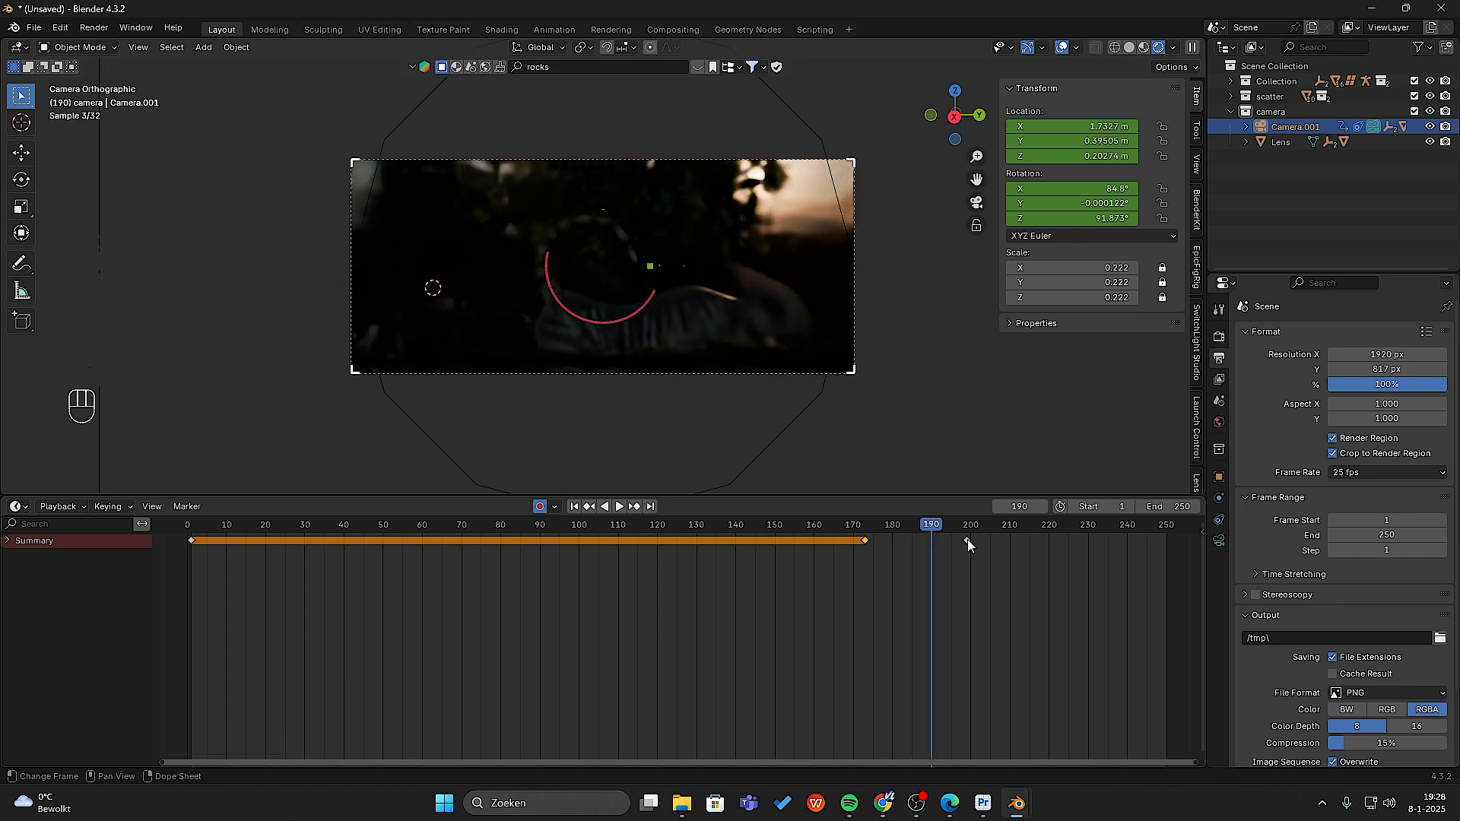
- Shift the camera's last keyframe to frame 191 and its first keyframe to frame 70
drag(967, 539, 905, 526)
key(g)
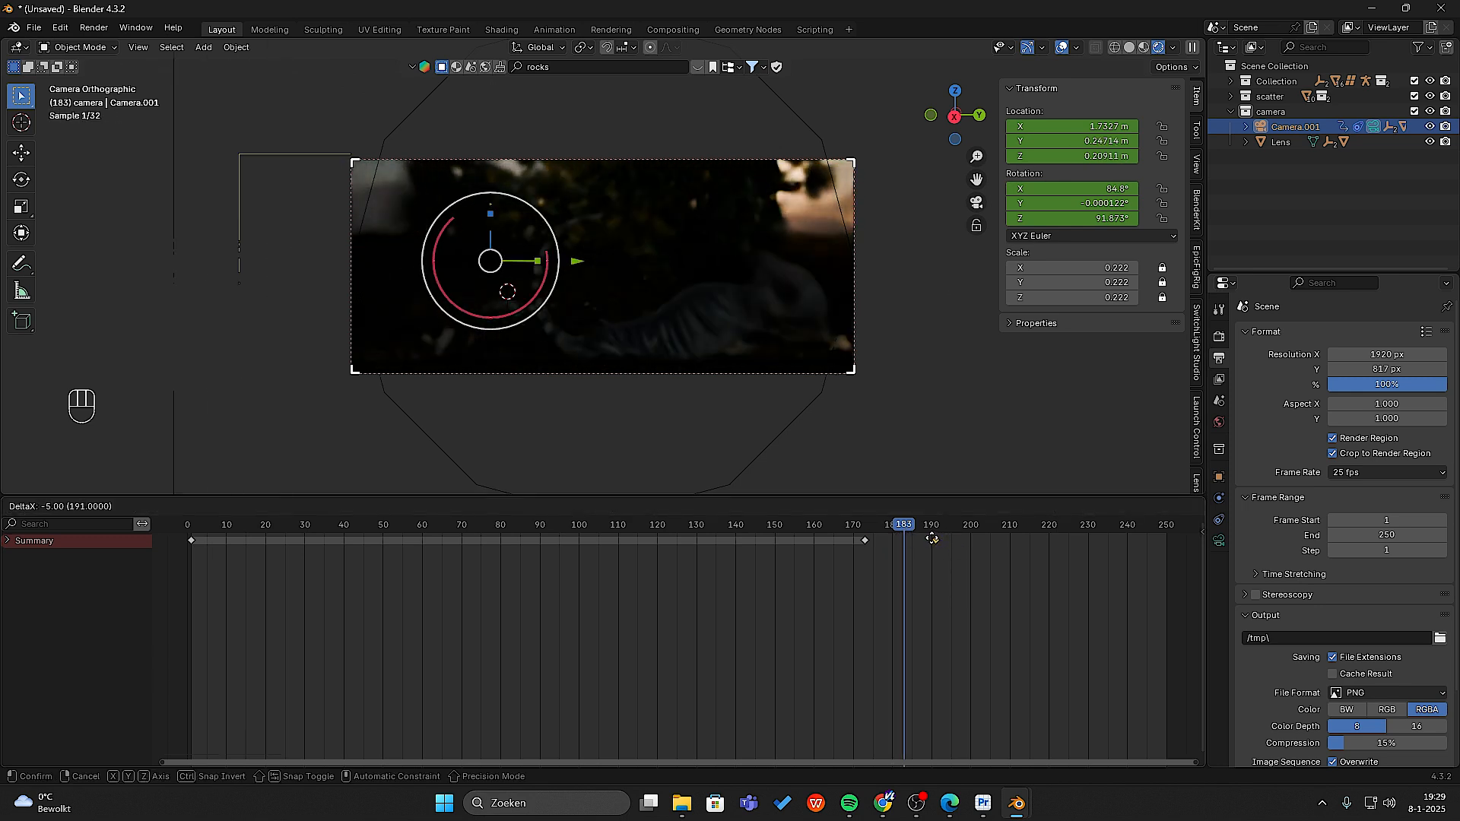
click(934, 536)
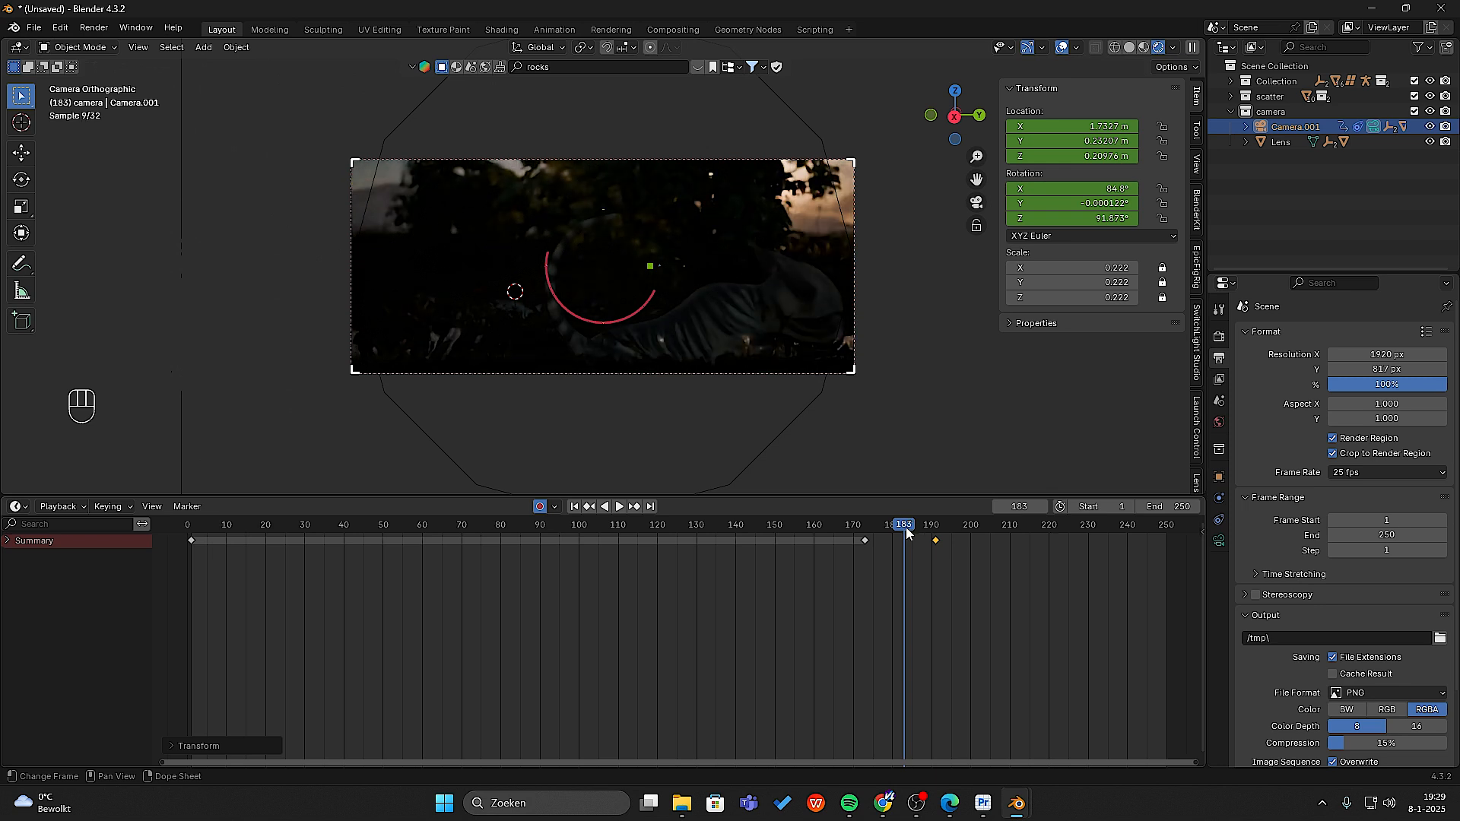
drag(906, 532, 190, 534)
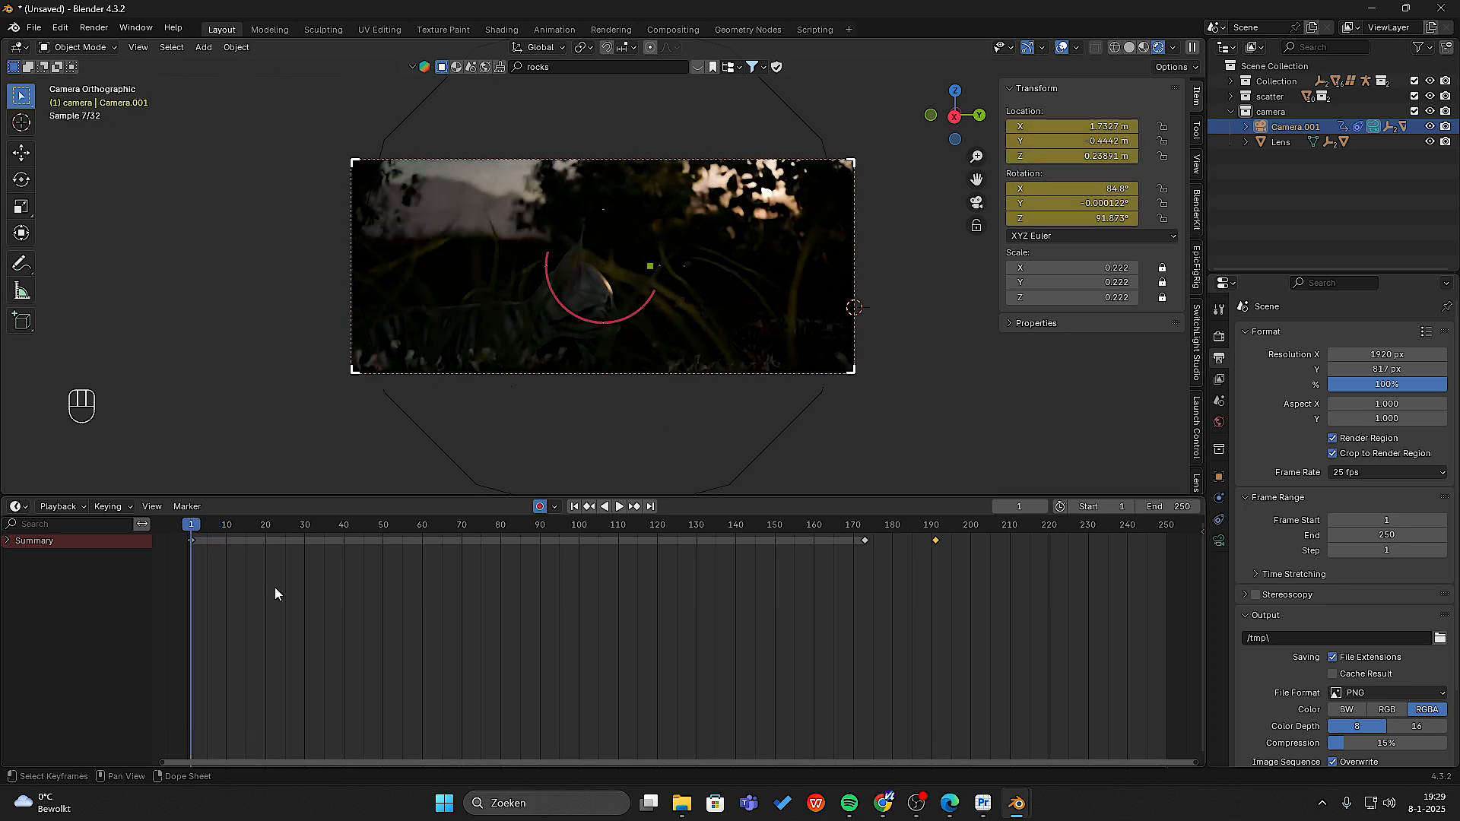
drag(193, 540, 465, 547)
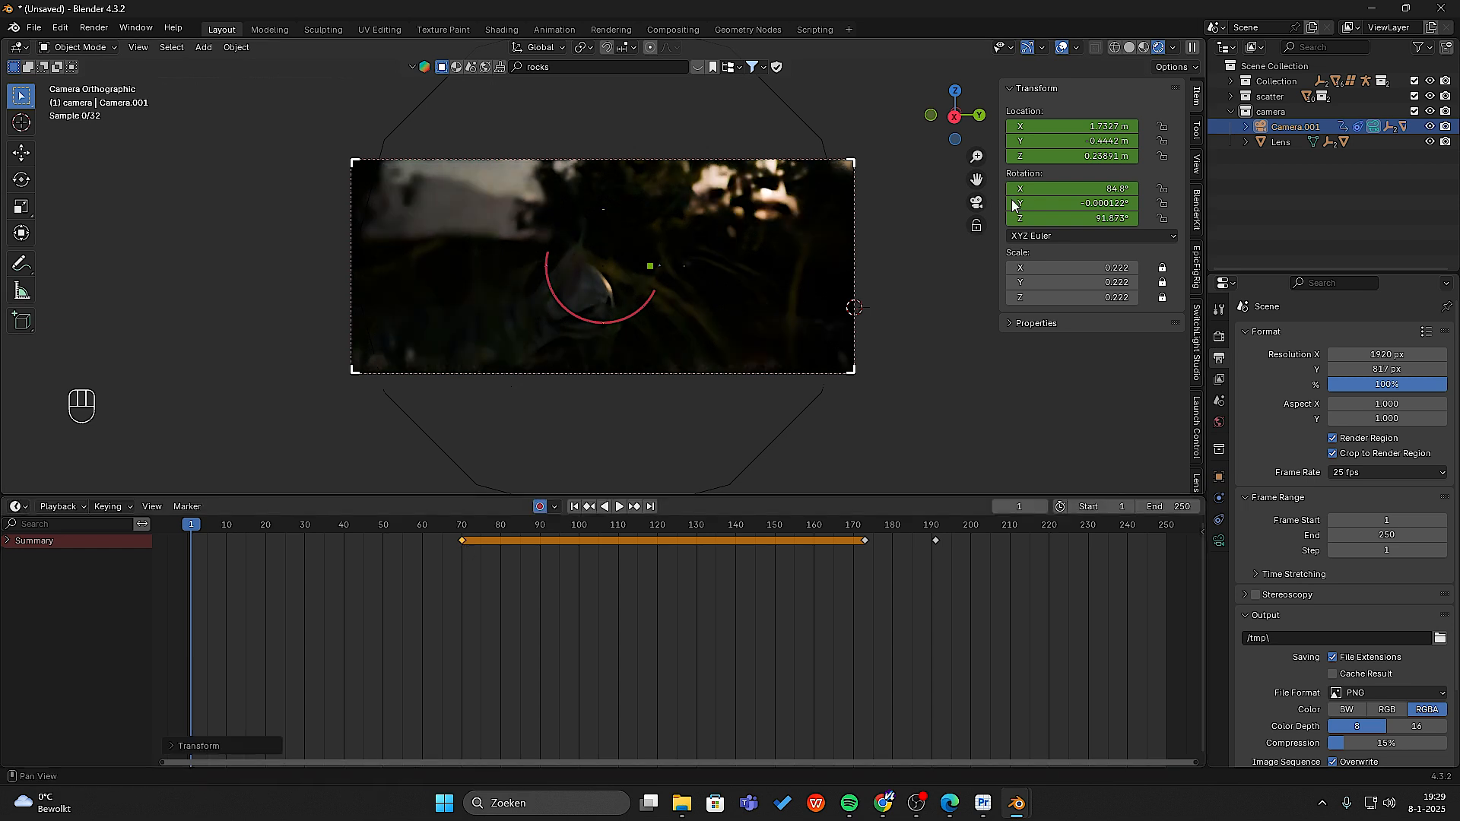
- At frame 1, key the camera at X location 1.9527 m, Z location 0.22891 m and X rotation 95.8°
drag(1083, 127, 1141, 127)
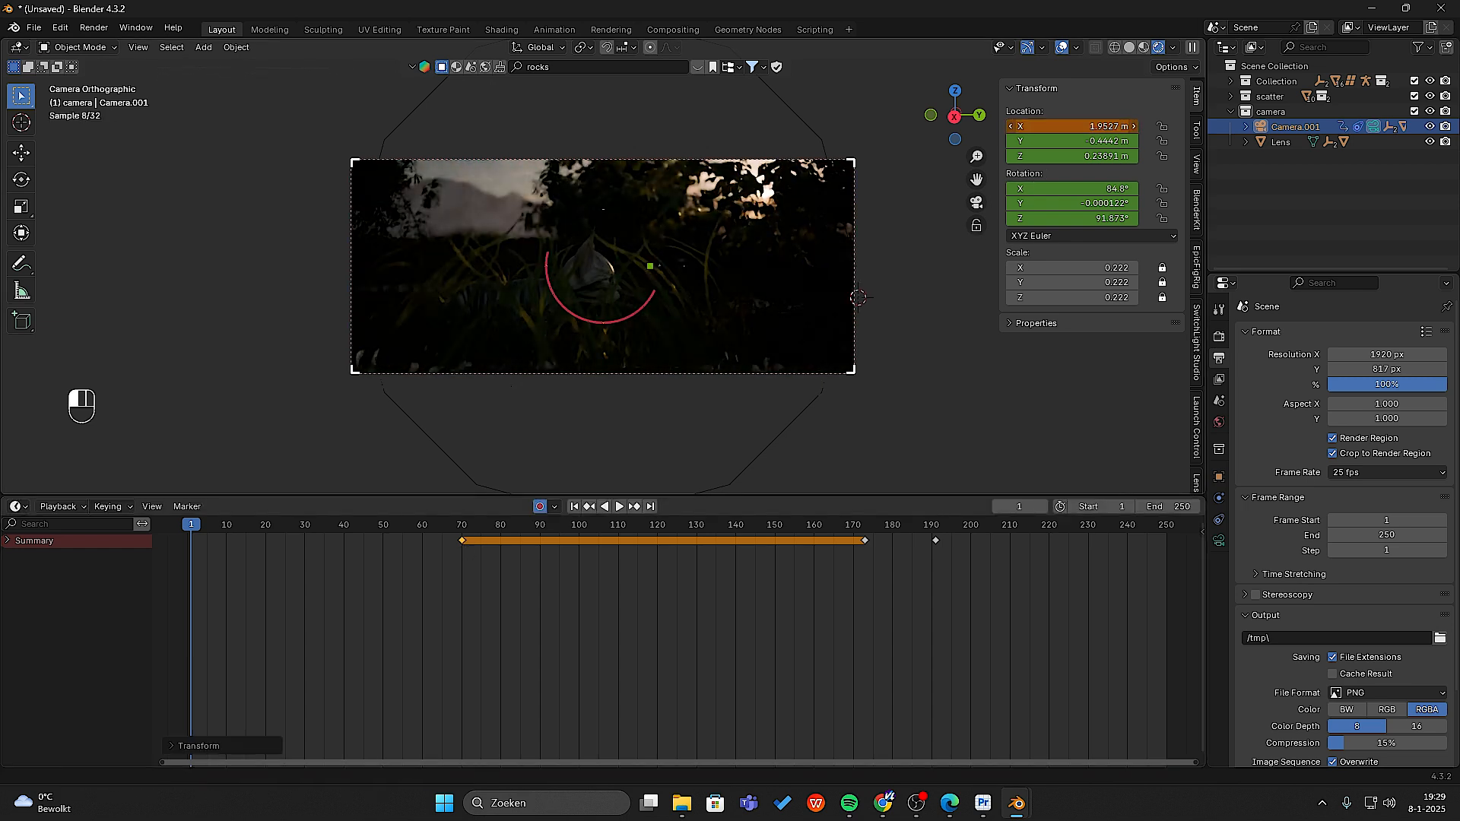
key(i)
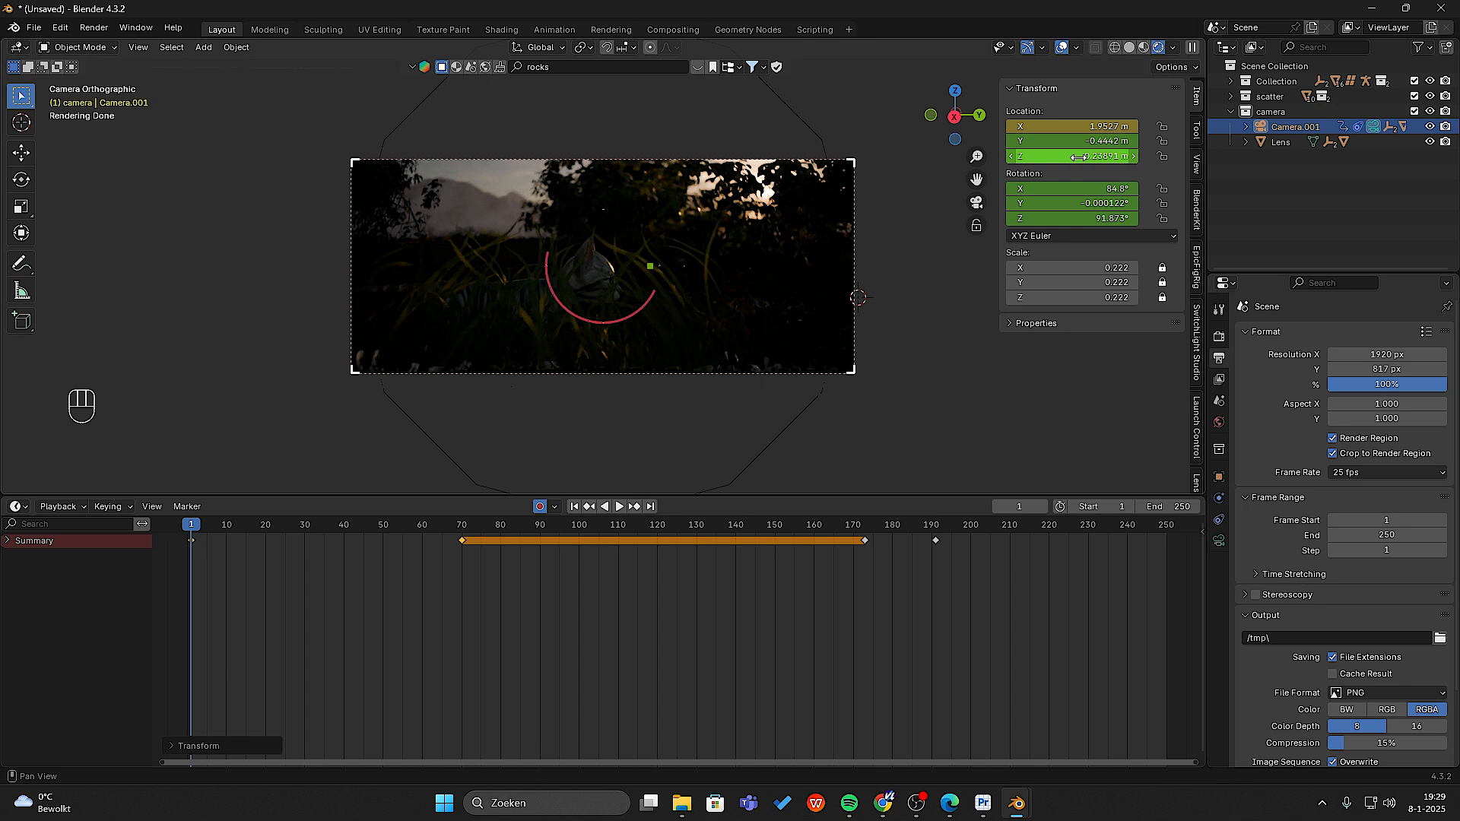
drag(1078, 157, 1082, 188)
key(i)
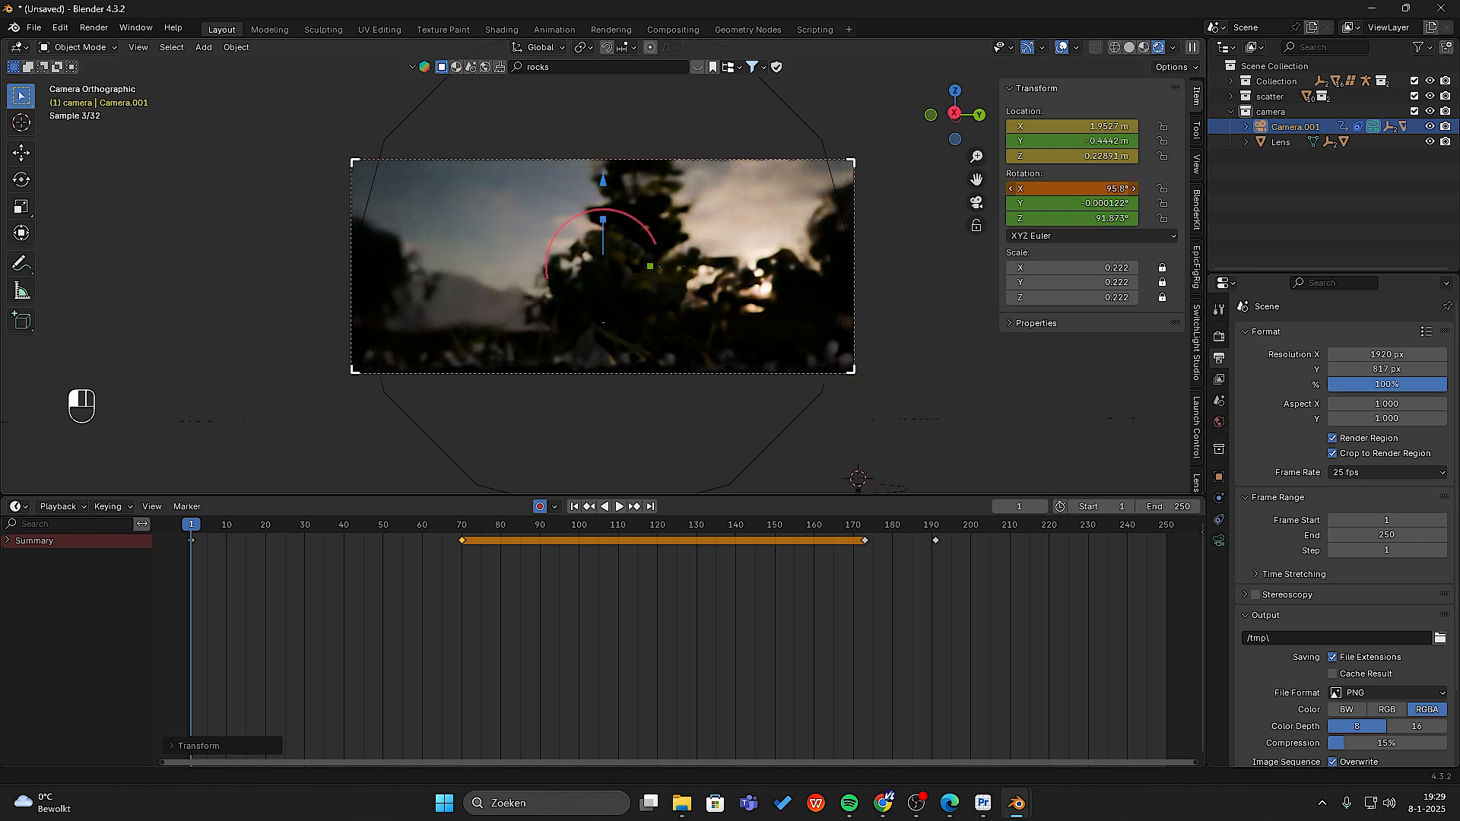
key(i)
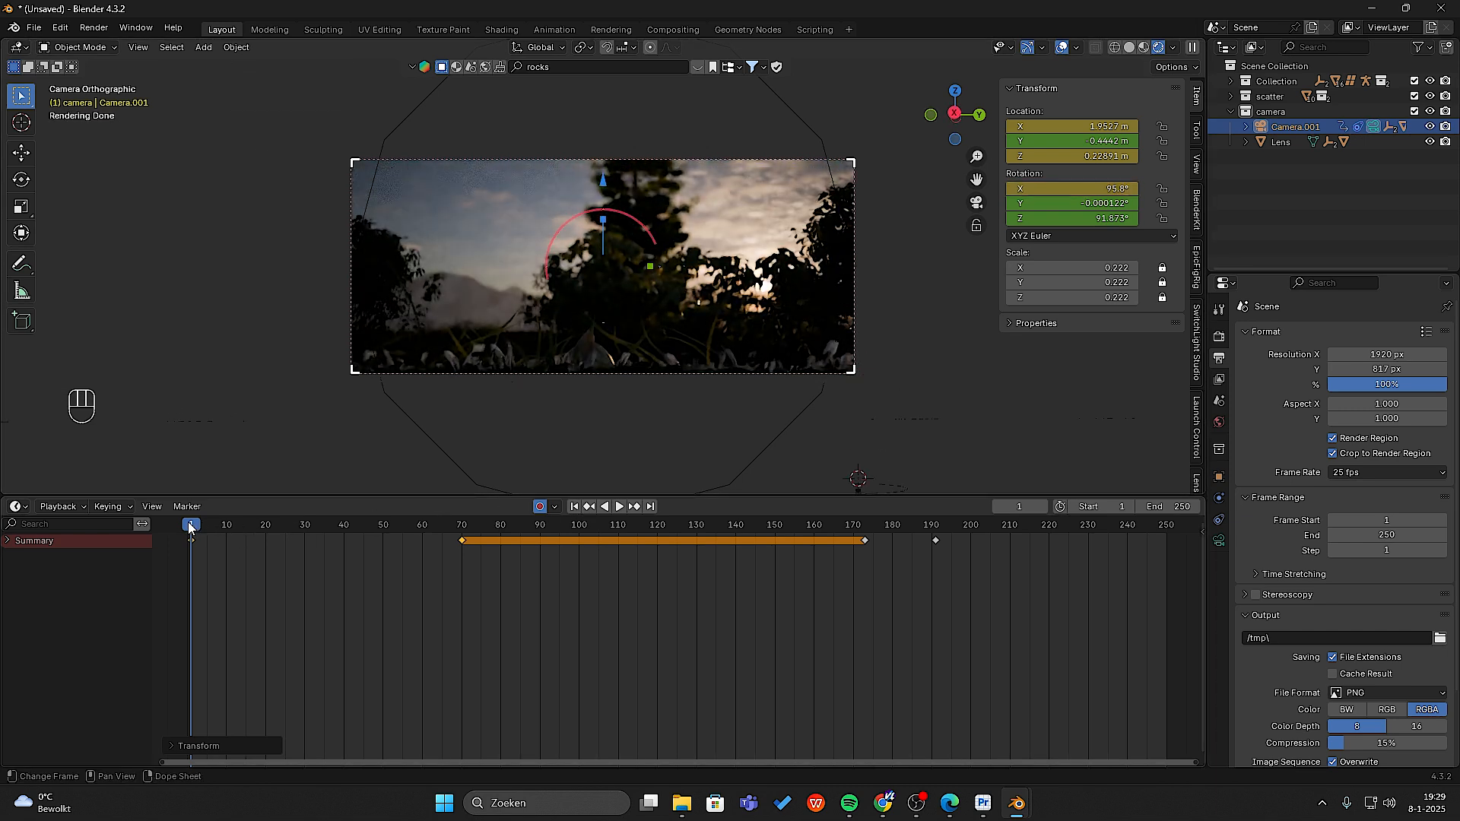
- Set the camera's X rotation to 80.8° at frame 173 and key it at 74.345° at frame 120
drag(190, 528, 864, 540)
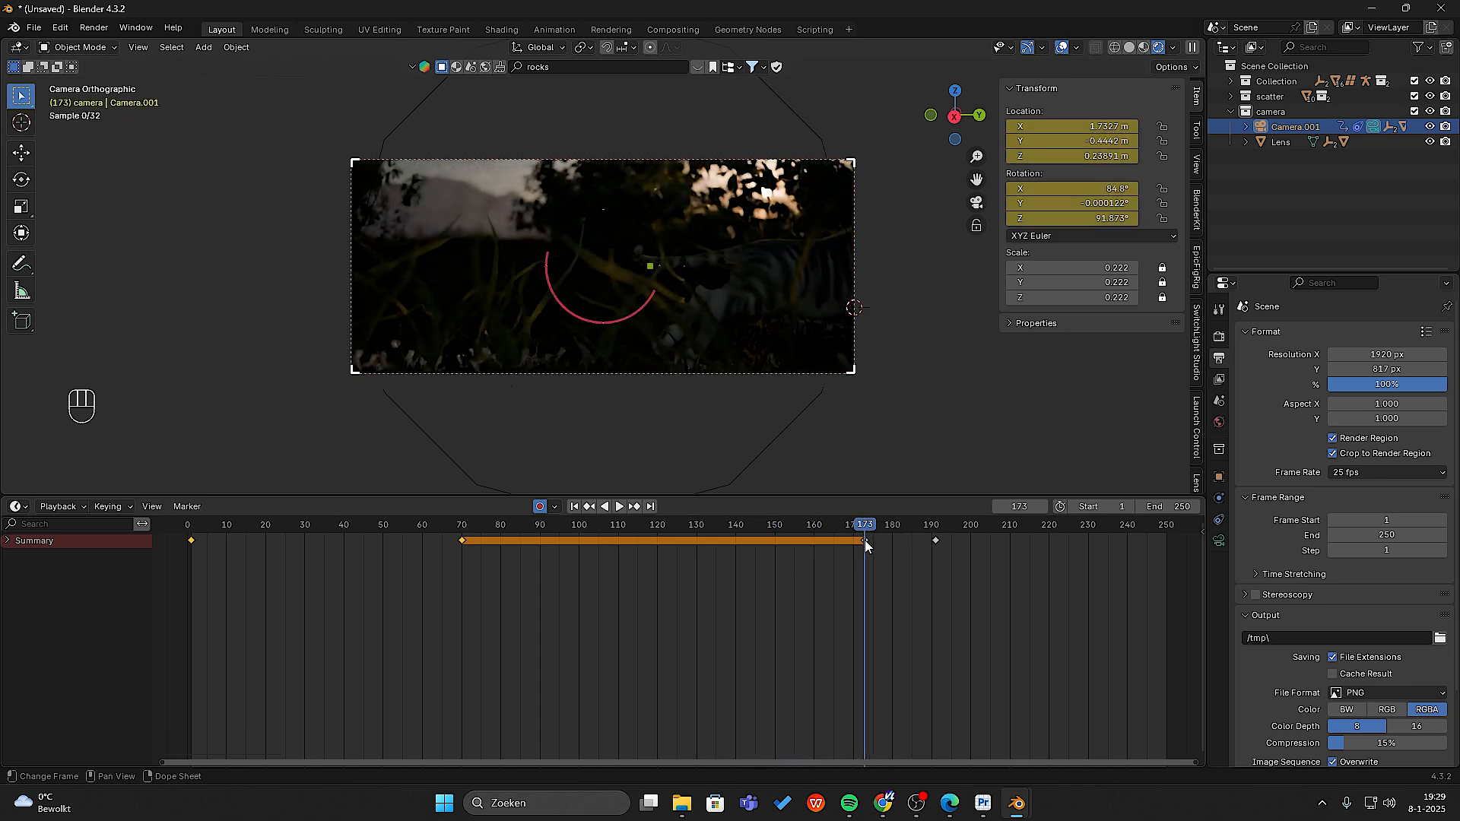
drag(1061, 192, 1049, 191)
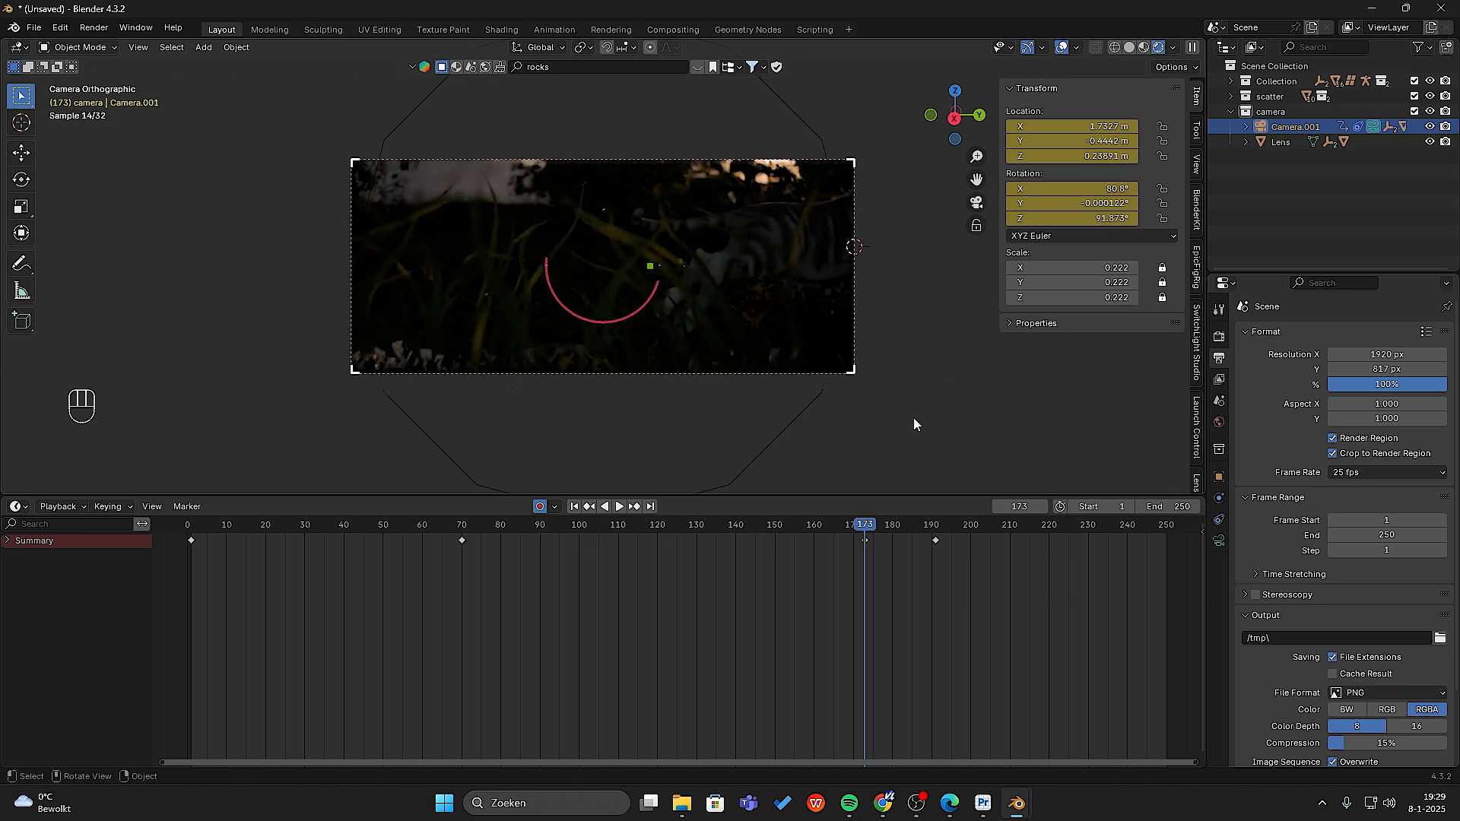
drag(866, 532, 658, 530)
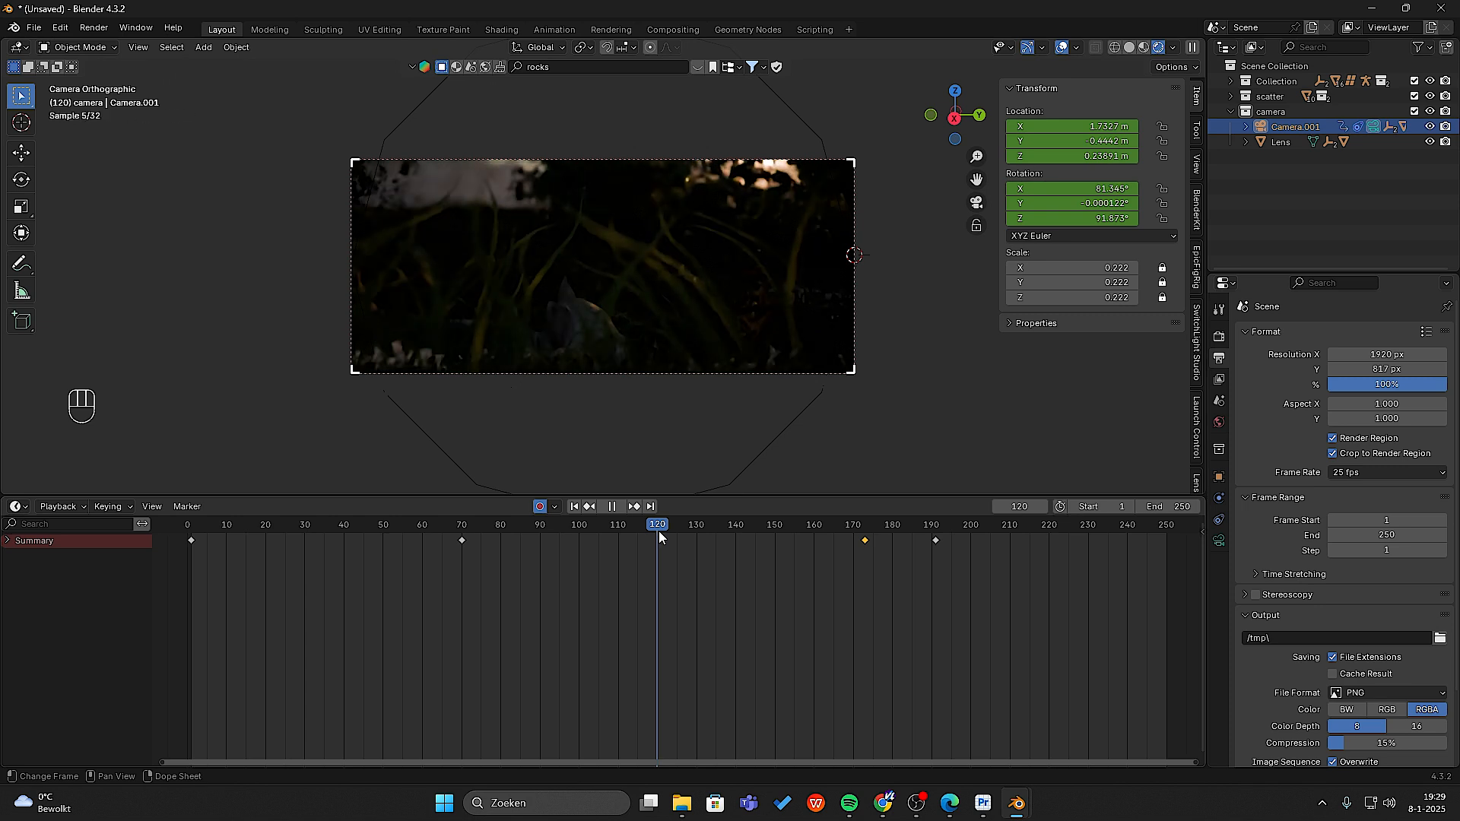
drag(1064, 188, 1043, 189)
key(i)
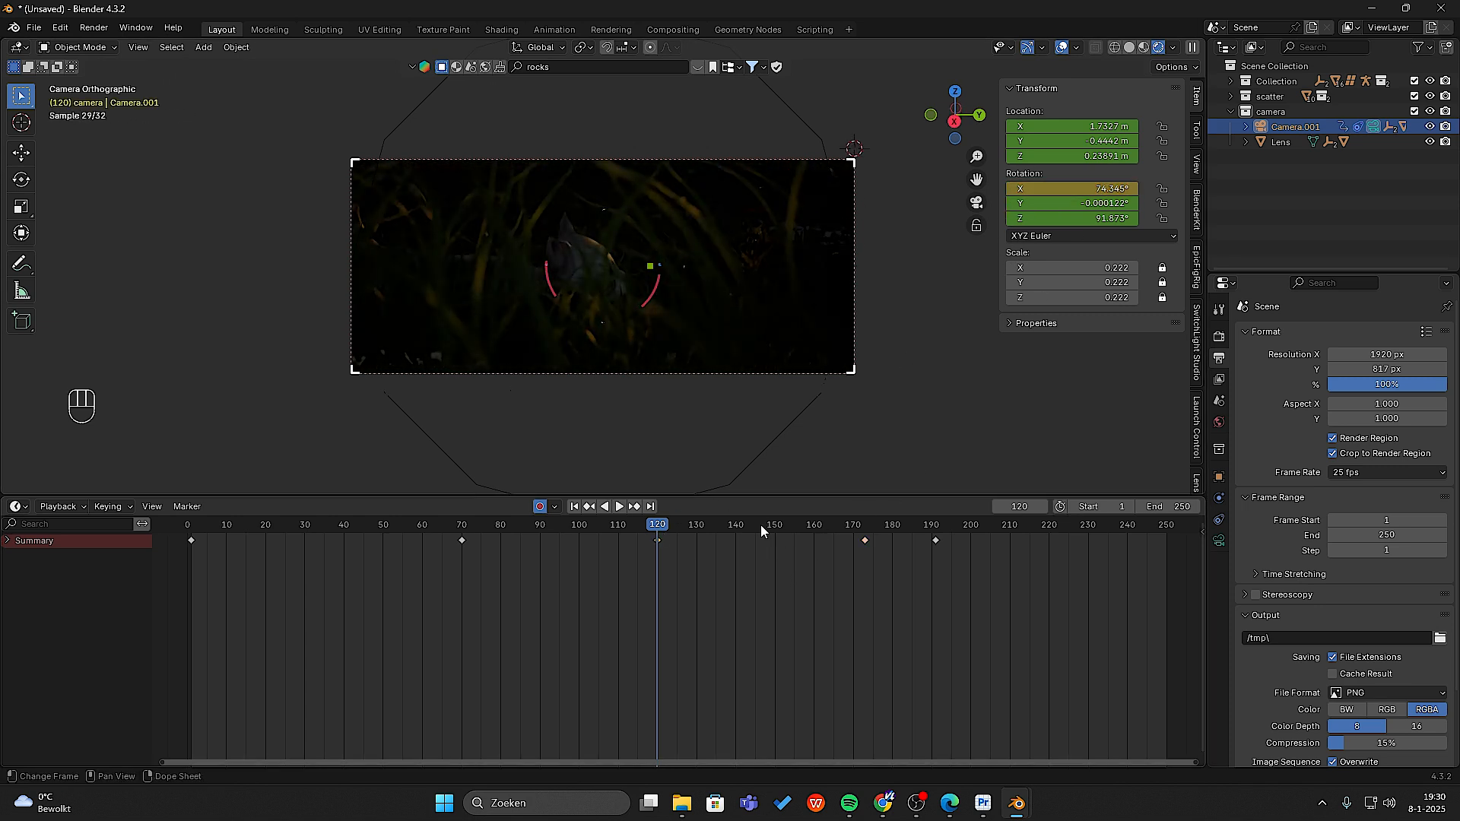
- Delete the camera's keyframe at frame 173
drag(666, 530, 865, 539)
key(x)
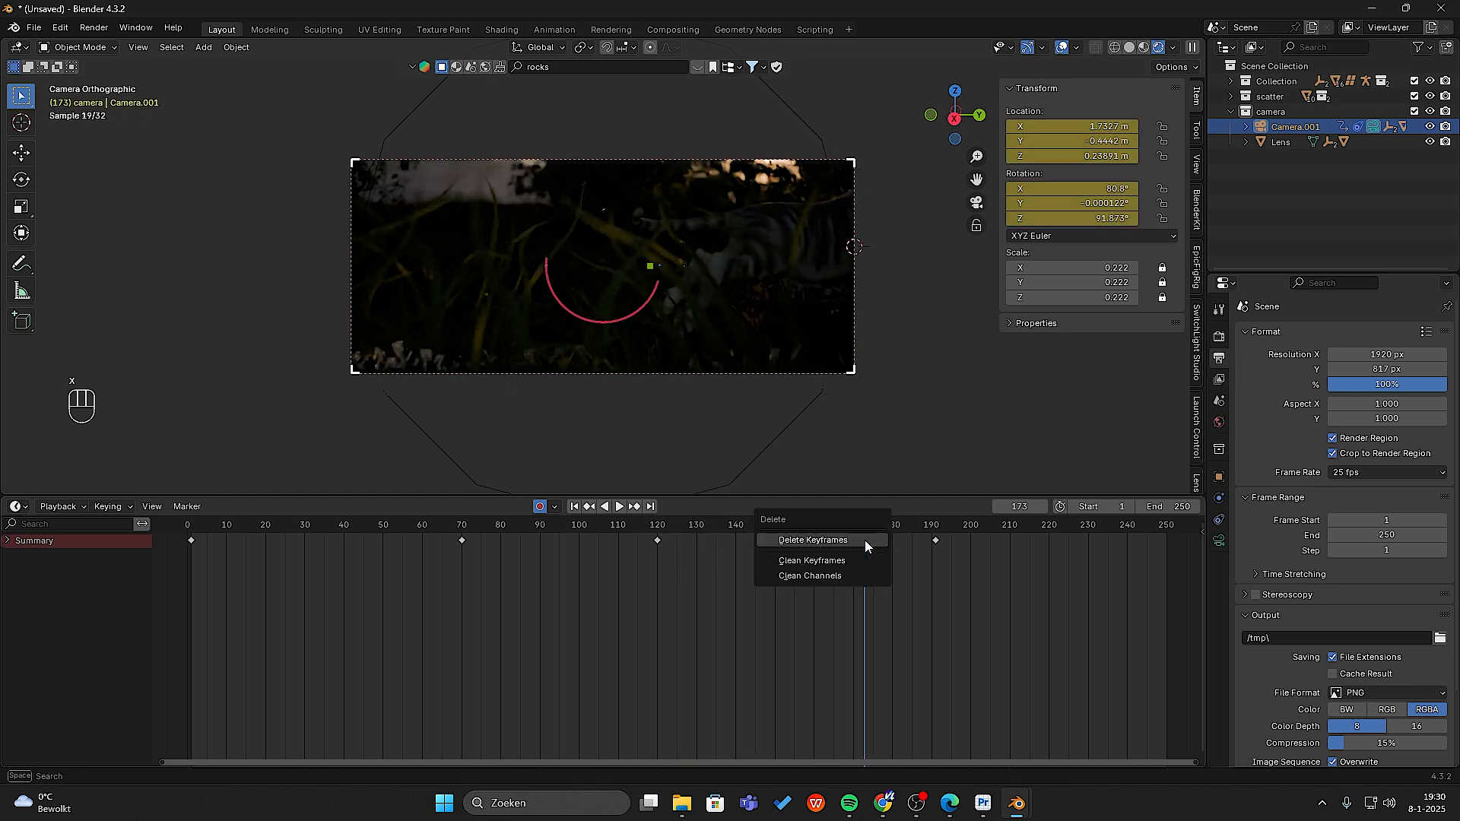
click(841, 539)
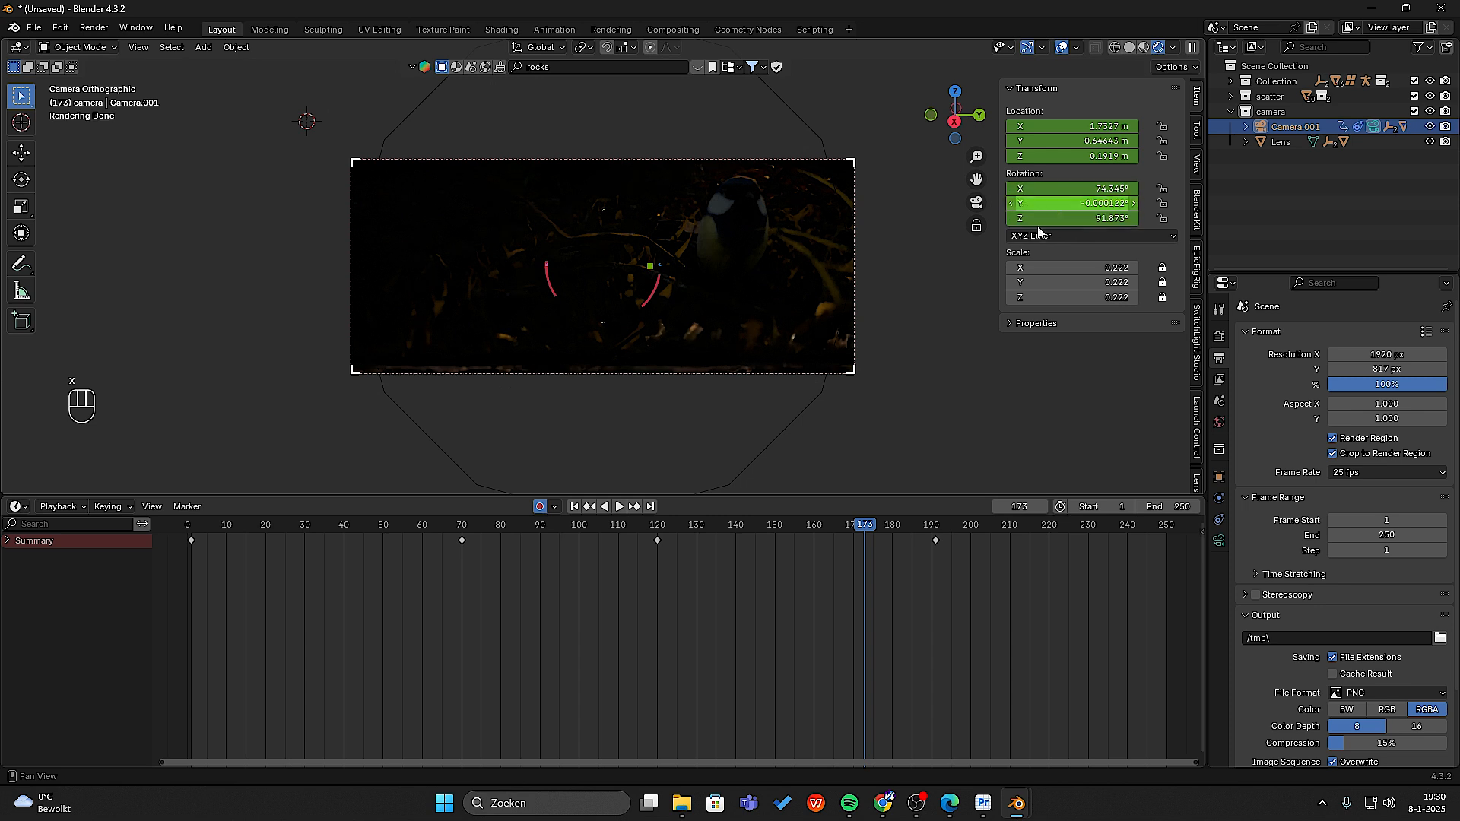
- Undo the deletion of the camera's keyframe at frame 173
key(ctrl+z)
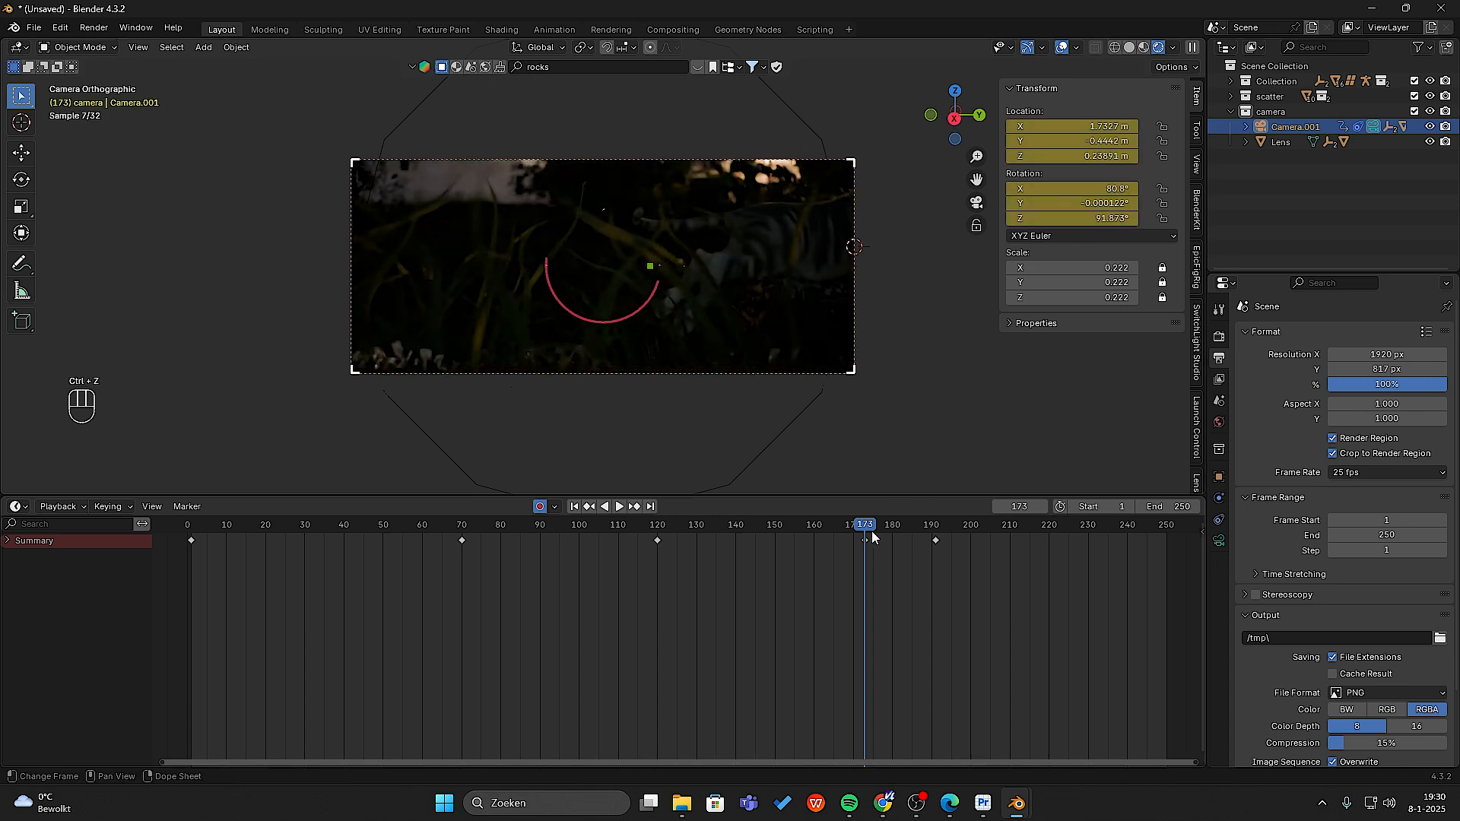
drag(1087, 188, 1076, 127)
- Go to frame 99, render a test still and close the render
drag(873, 536, 649, 533)
drag(622, 533, 535, 528)
drag(535, 528, 575, 532)
key(F12)
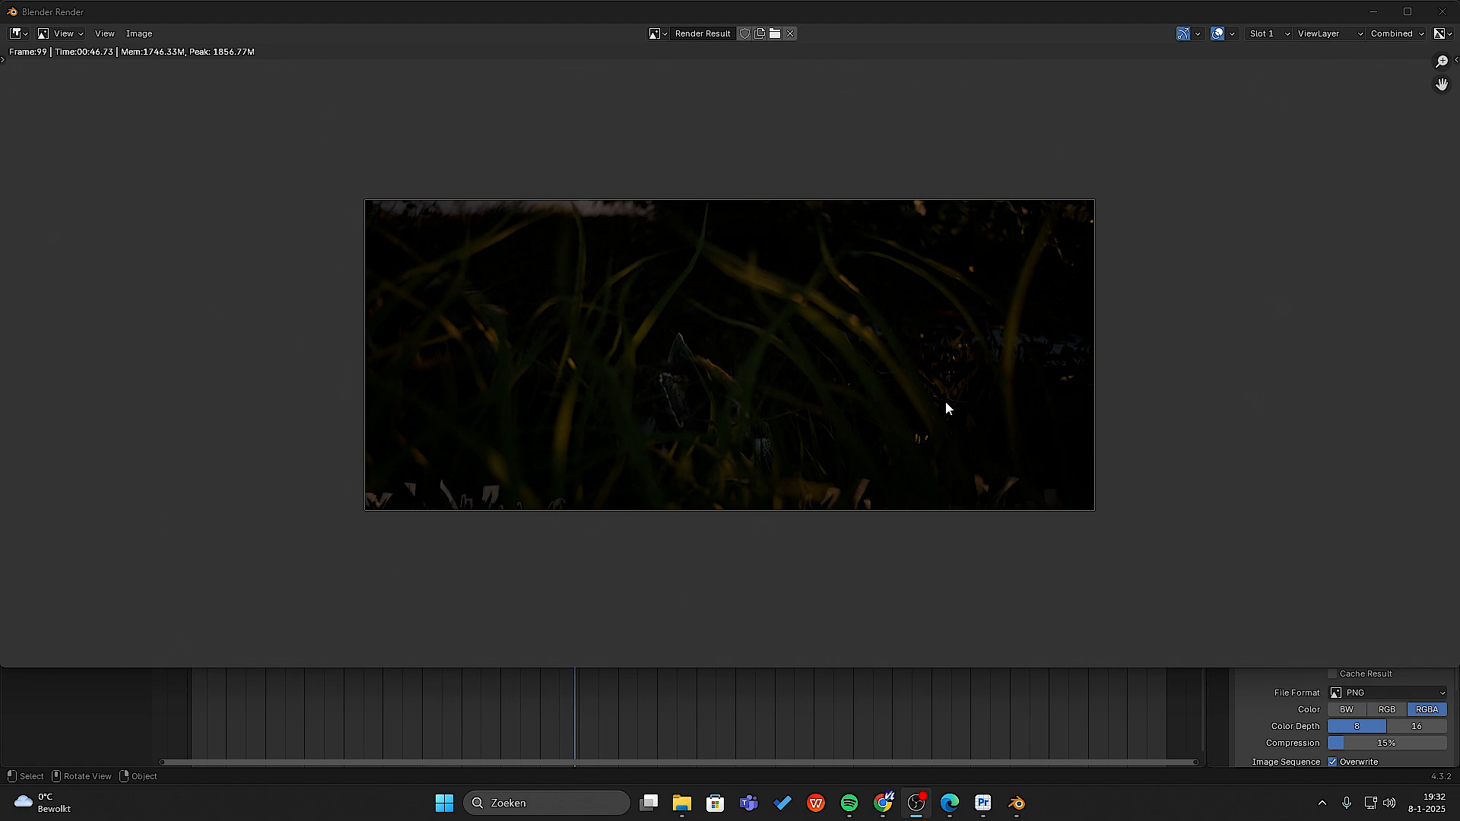
click(1441, 12)
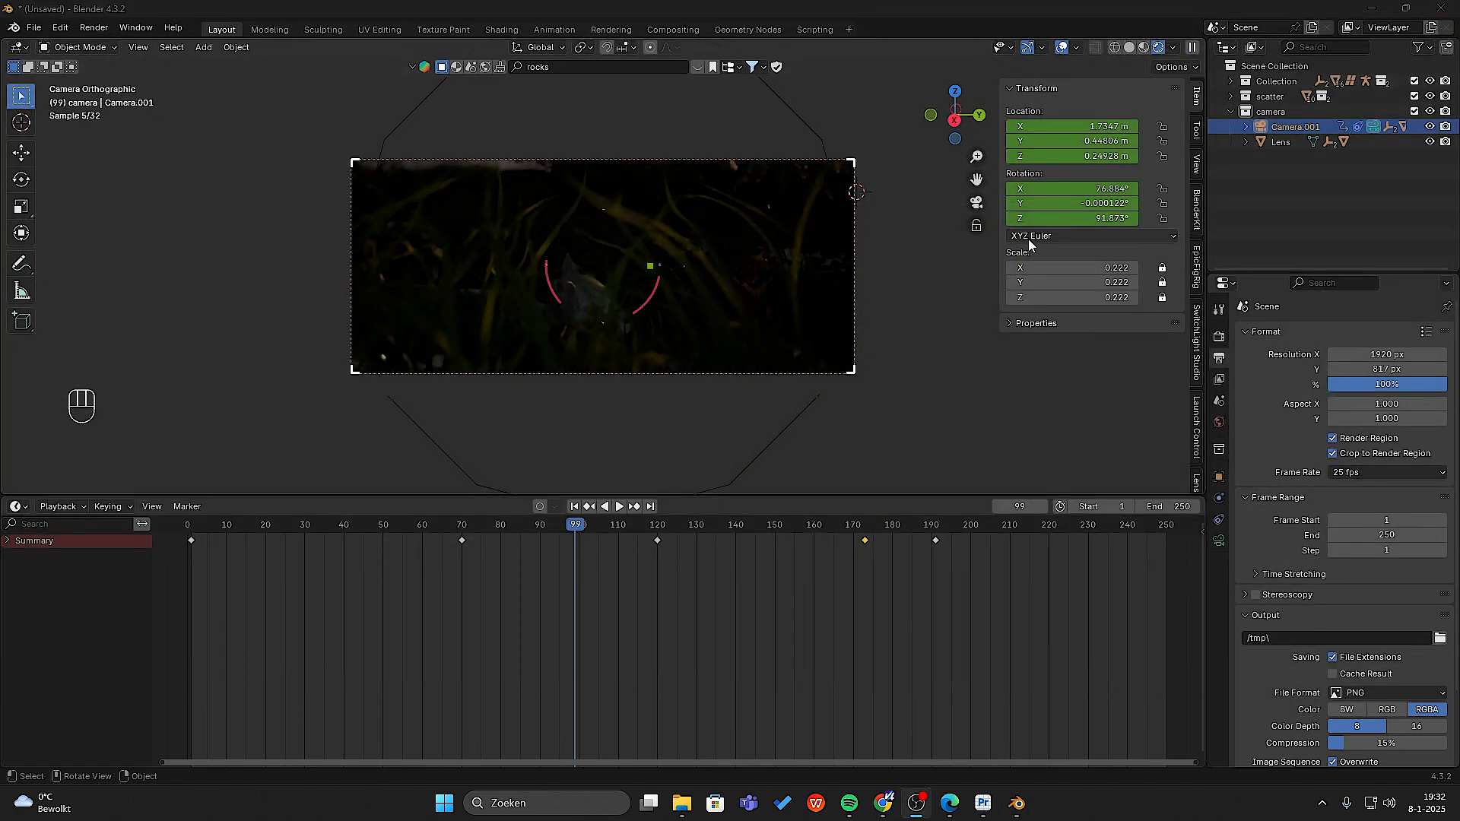
- Switch to solid shading outside the camera view and add an area light to the scene
click(1129, 47)
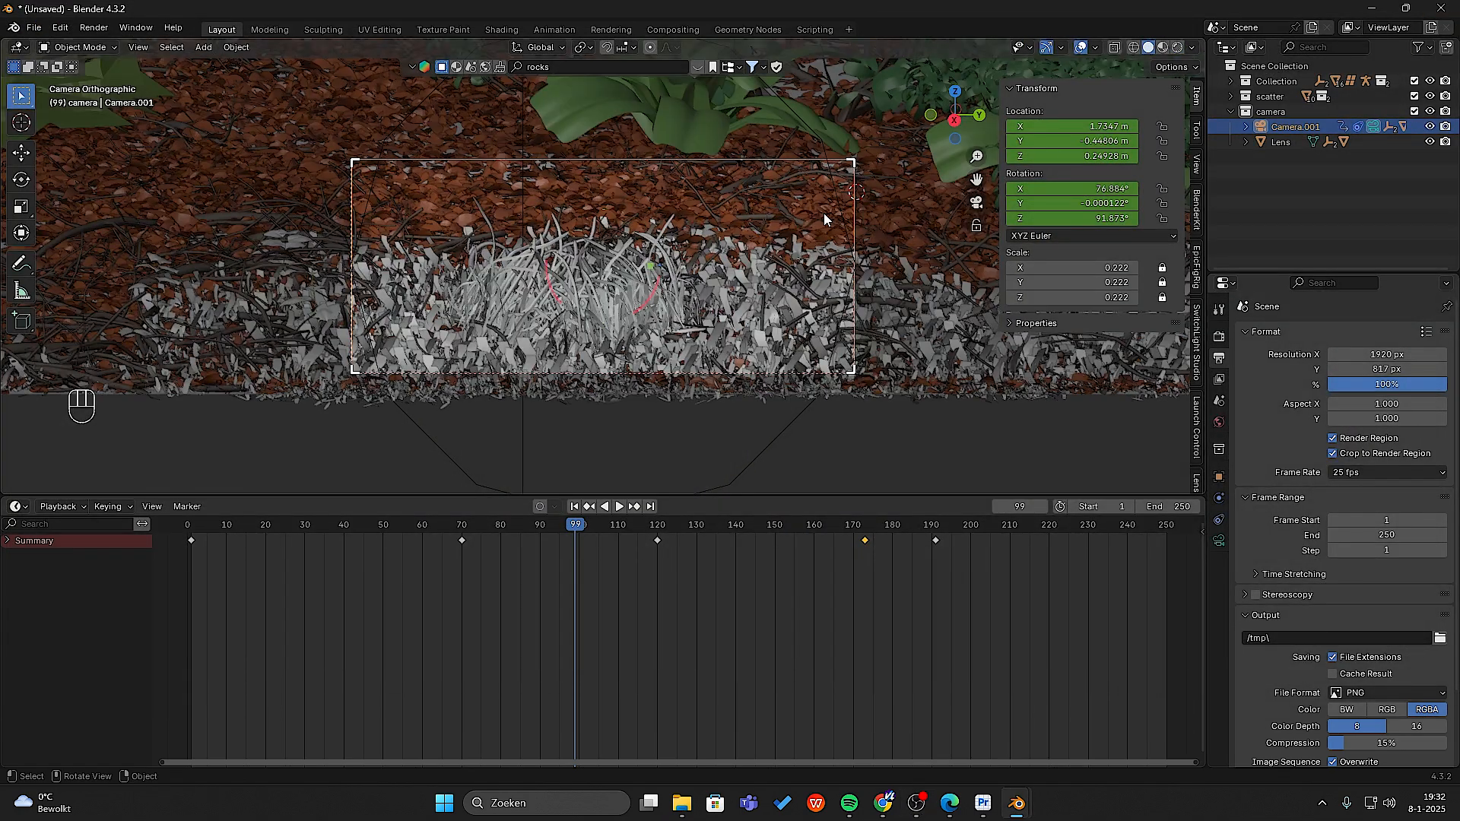
mouse_move(823, 213)
middle_down()
mouse_move(801, 239)
mouse_move(806, 262)
middle_up()
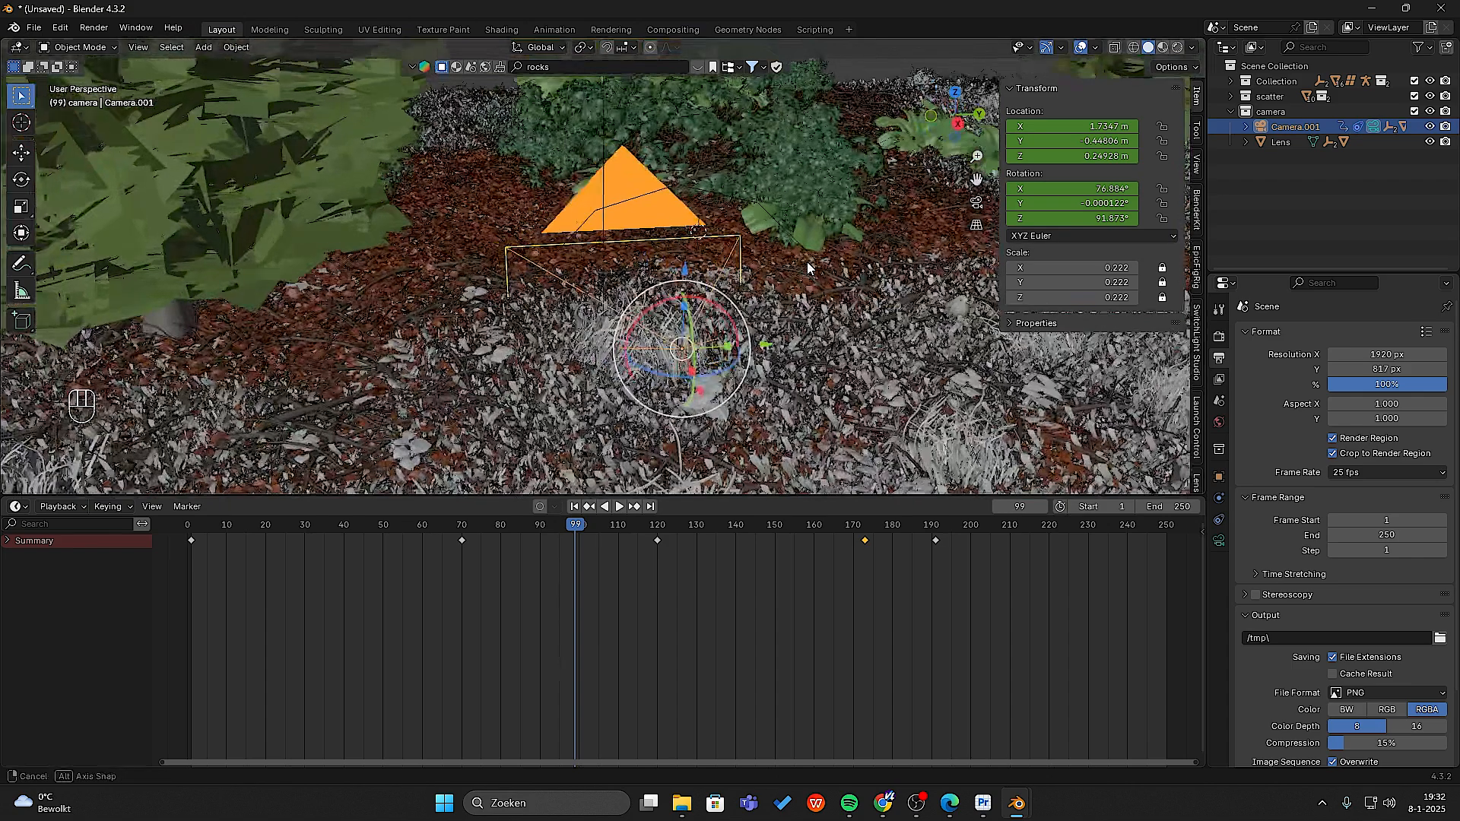
click(204, 47)
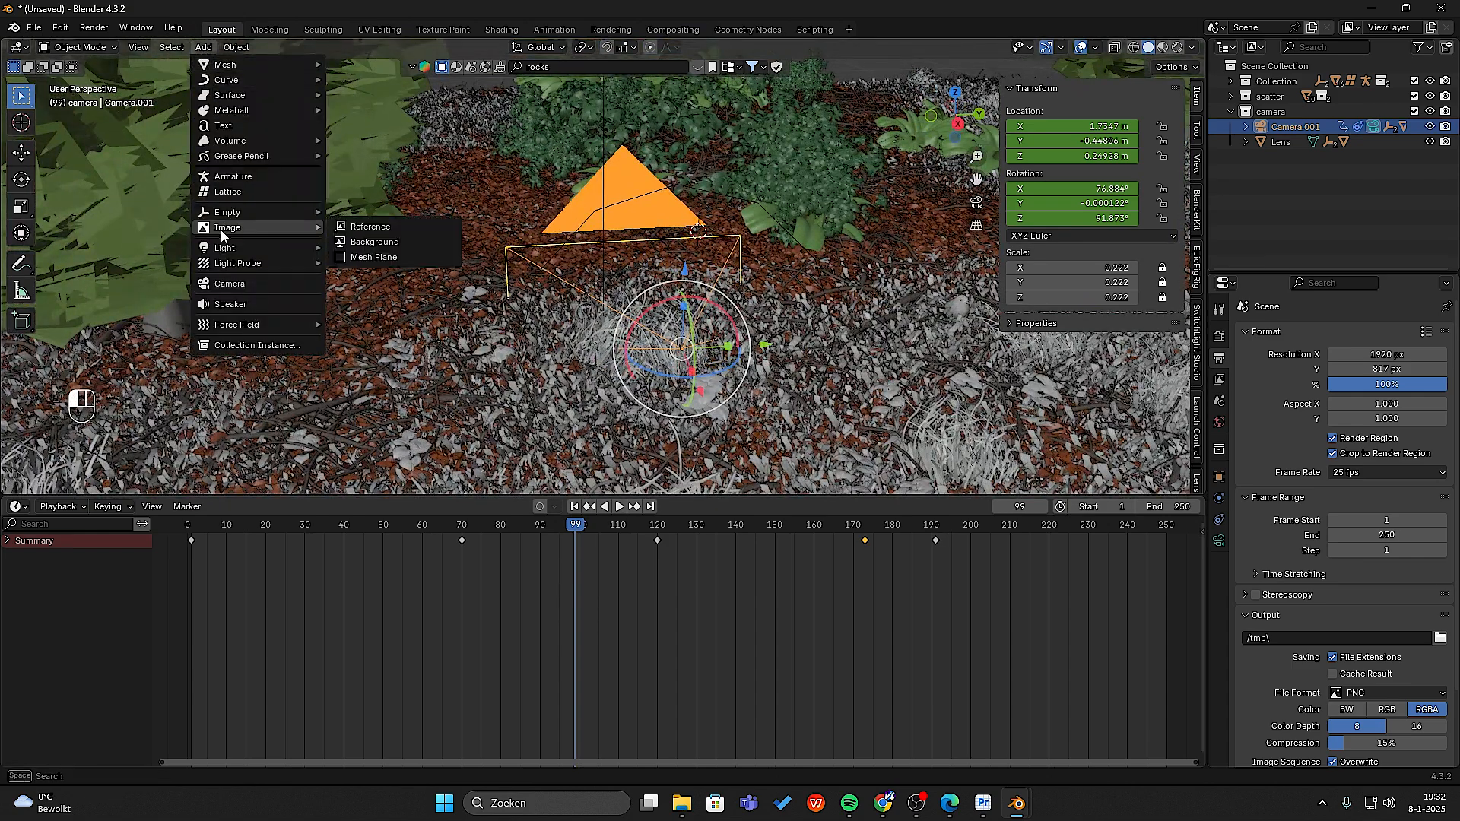
mouse_move(253, 66)
mouse_move(254, 247)
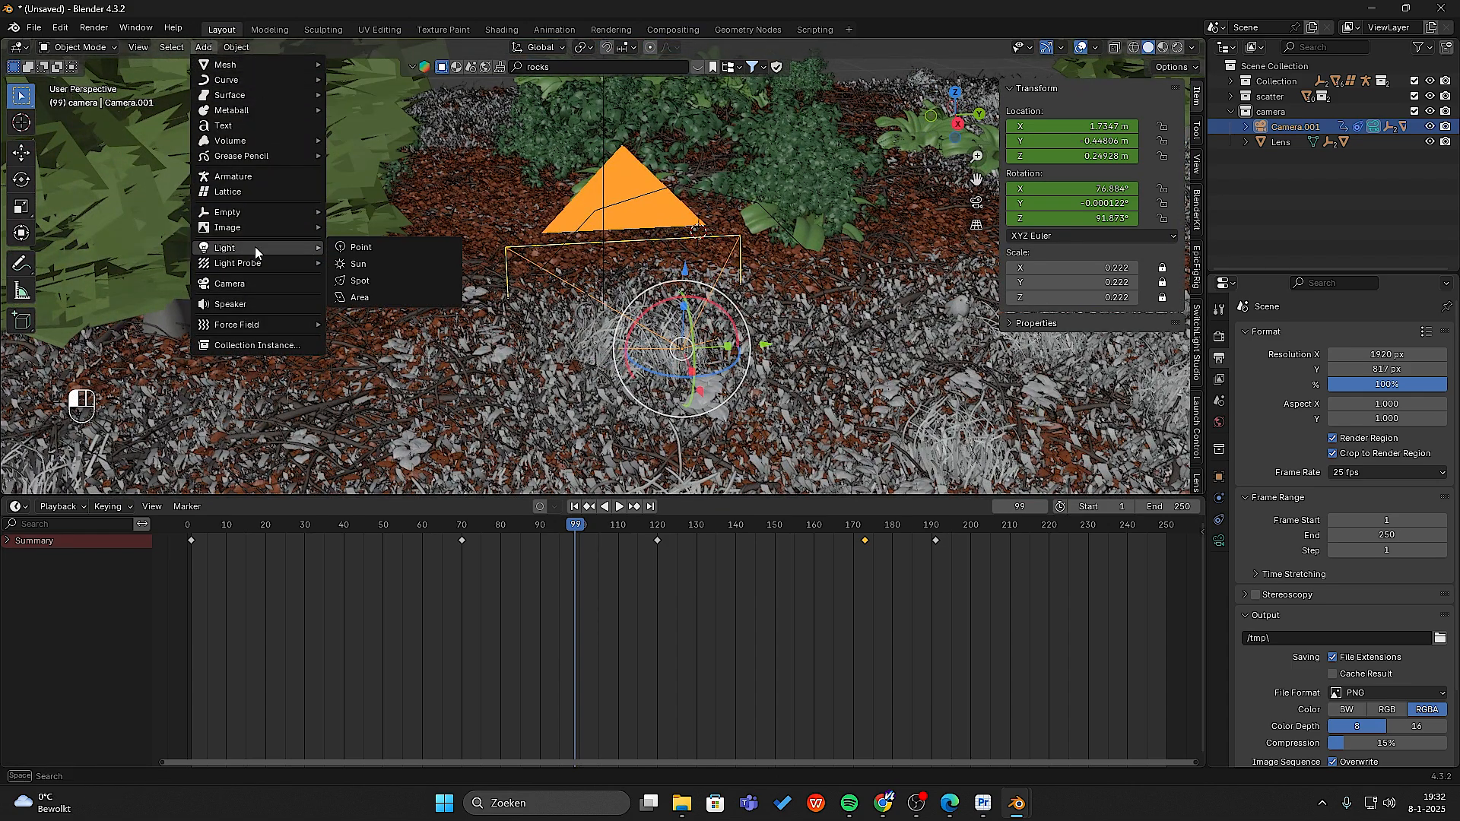
click(404, 297)
- Move the area light to about X 1.73 m, Y 0.37 m and rotate it about 90.4° around Y
middle_drag(578, 335, 752, 374)
key(g)
key(x)
click(884, 331)
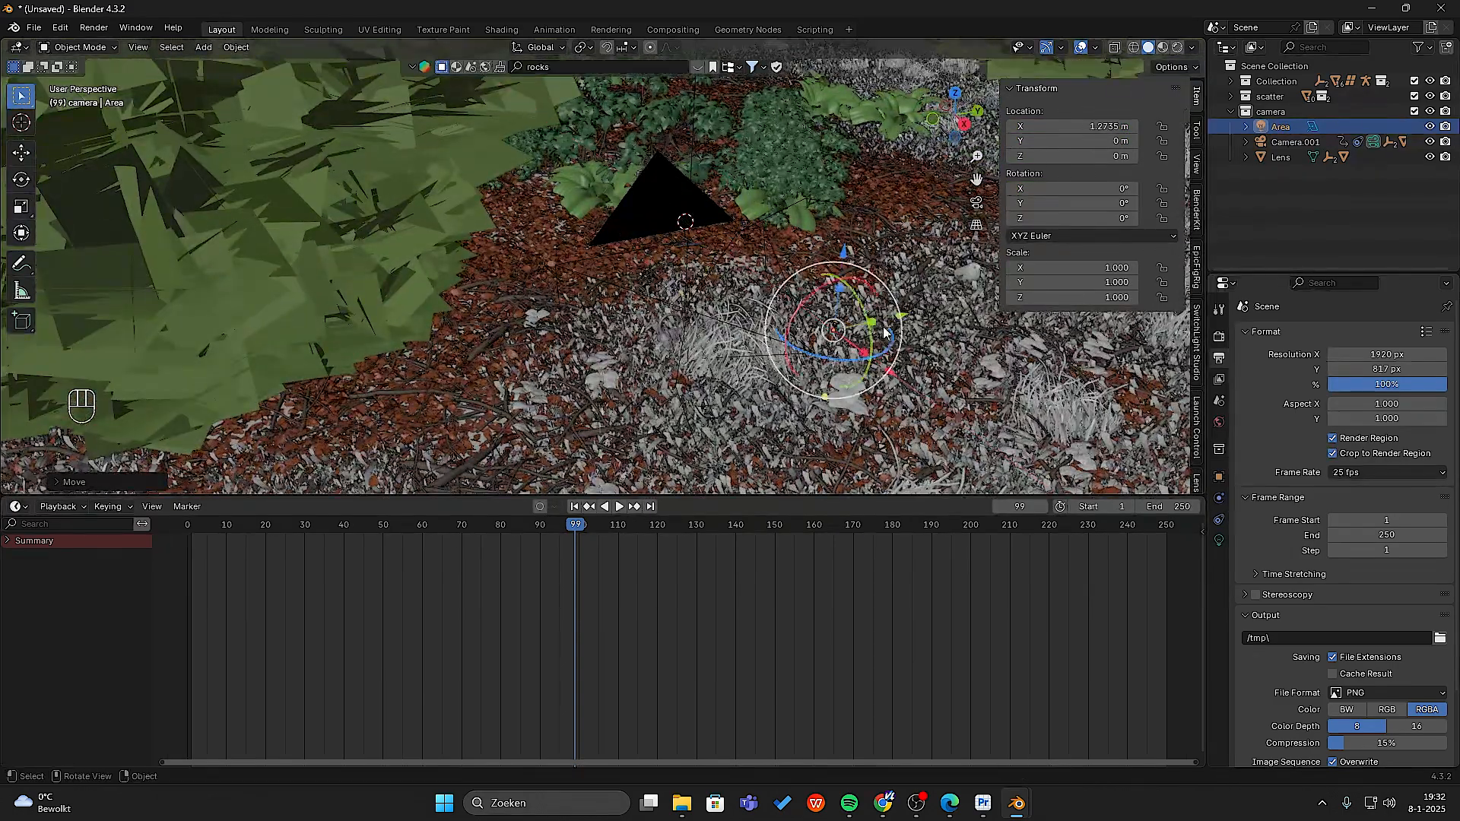
drag(856, 301, 917, 395)
- Scale the area light to about 1.648 and shift it along Y to about 0.003 m
key(s)
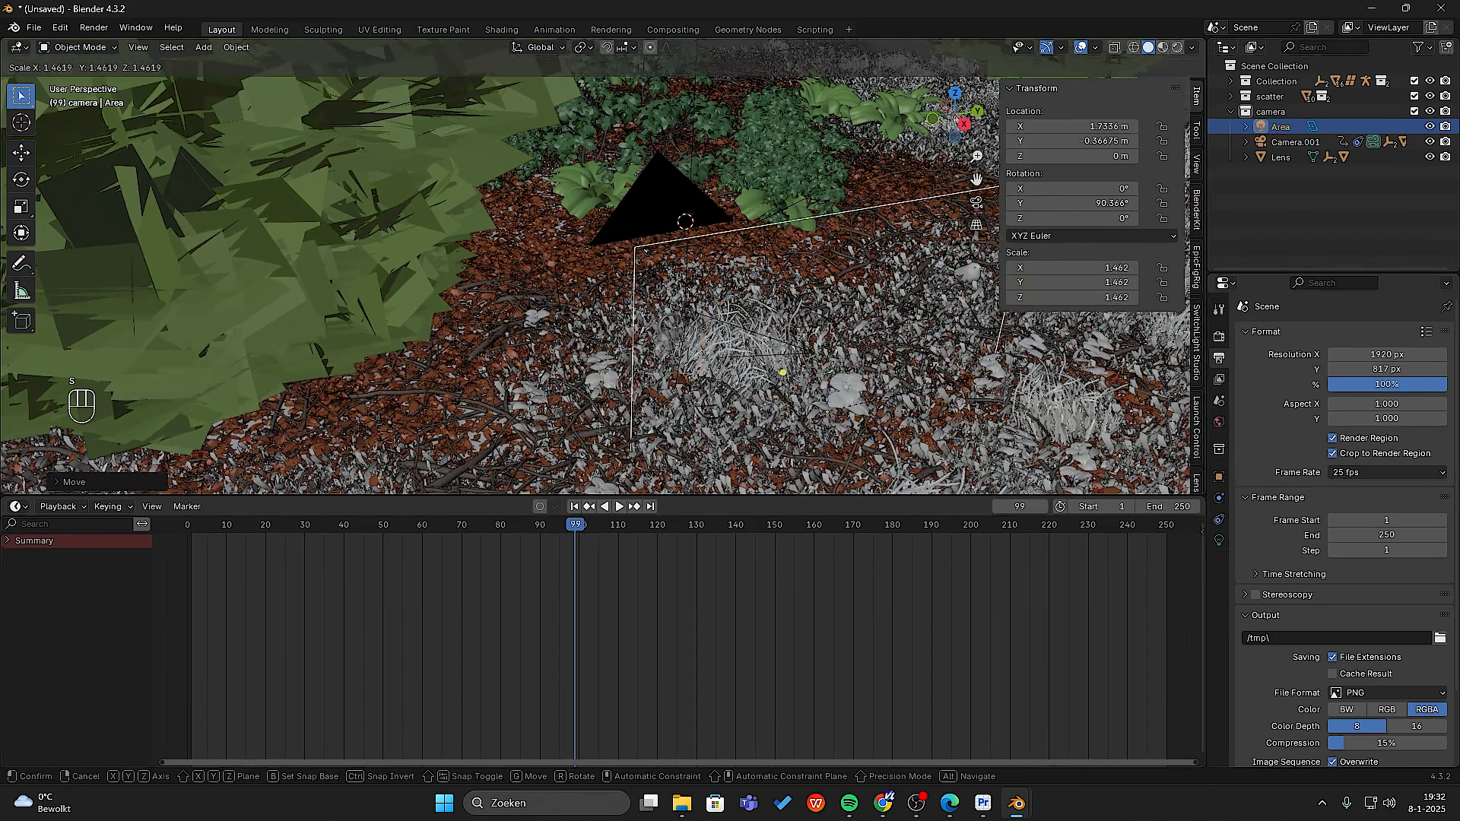
click(970, 387)
scroll(964, 386, down, 3)
middle_drag(940, 384, 915, 386)
drag(774, 350, 834, 343)
- Return to the rendered camera view and lower the area light's power to 1 W
click(976, 202)
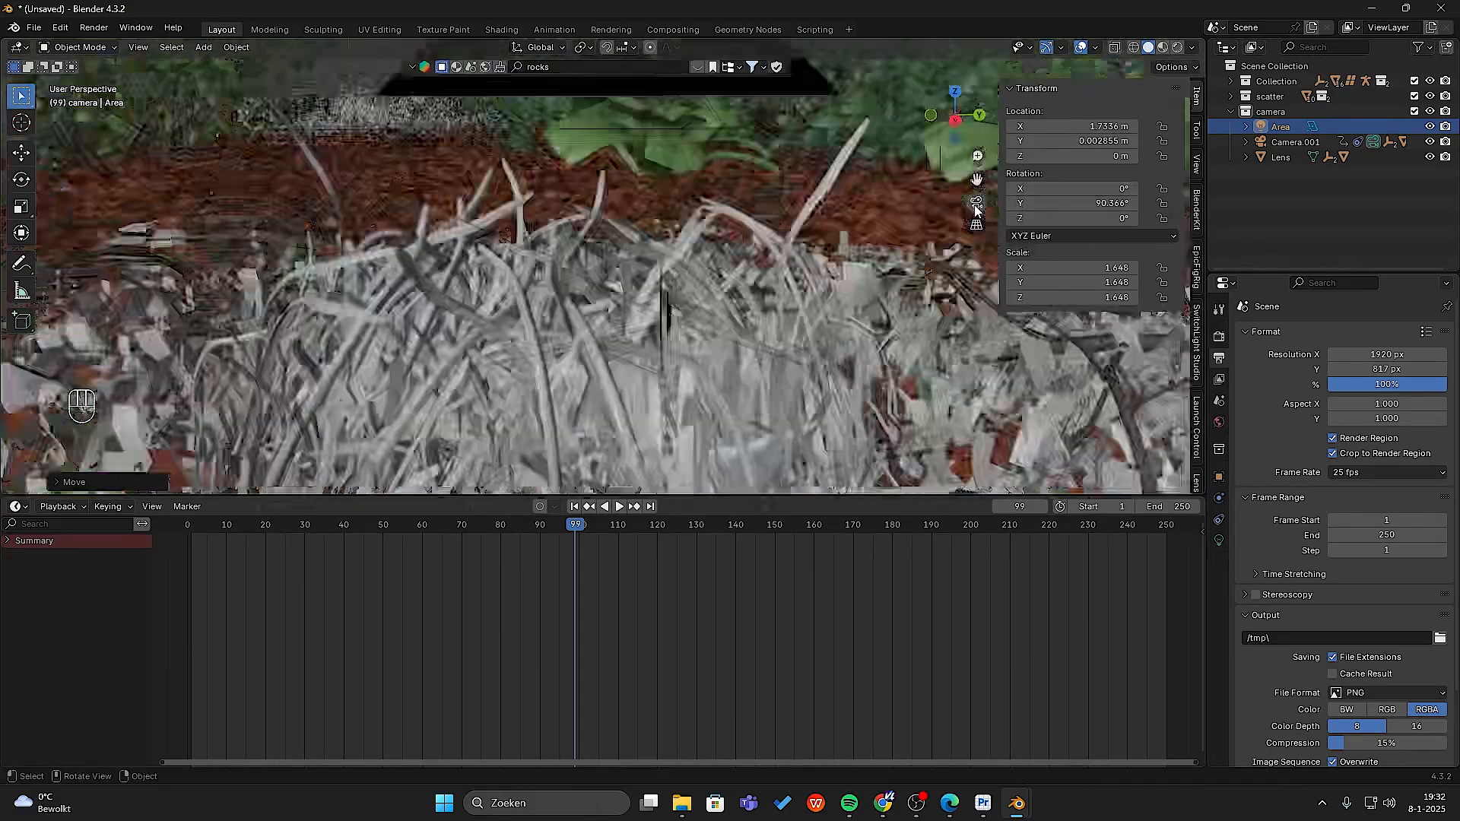
click(1177, 47)
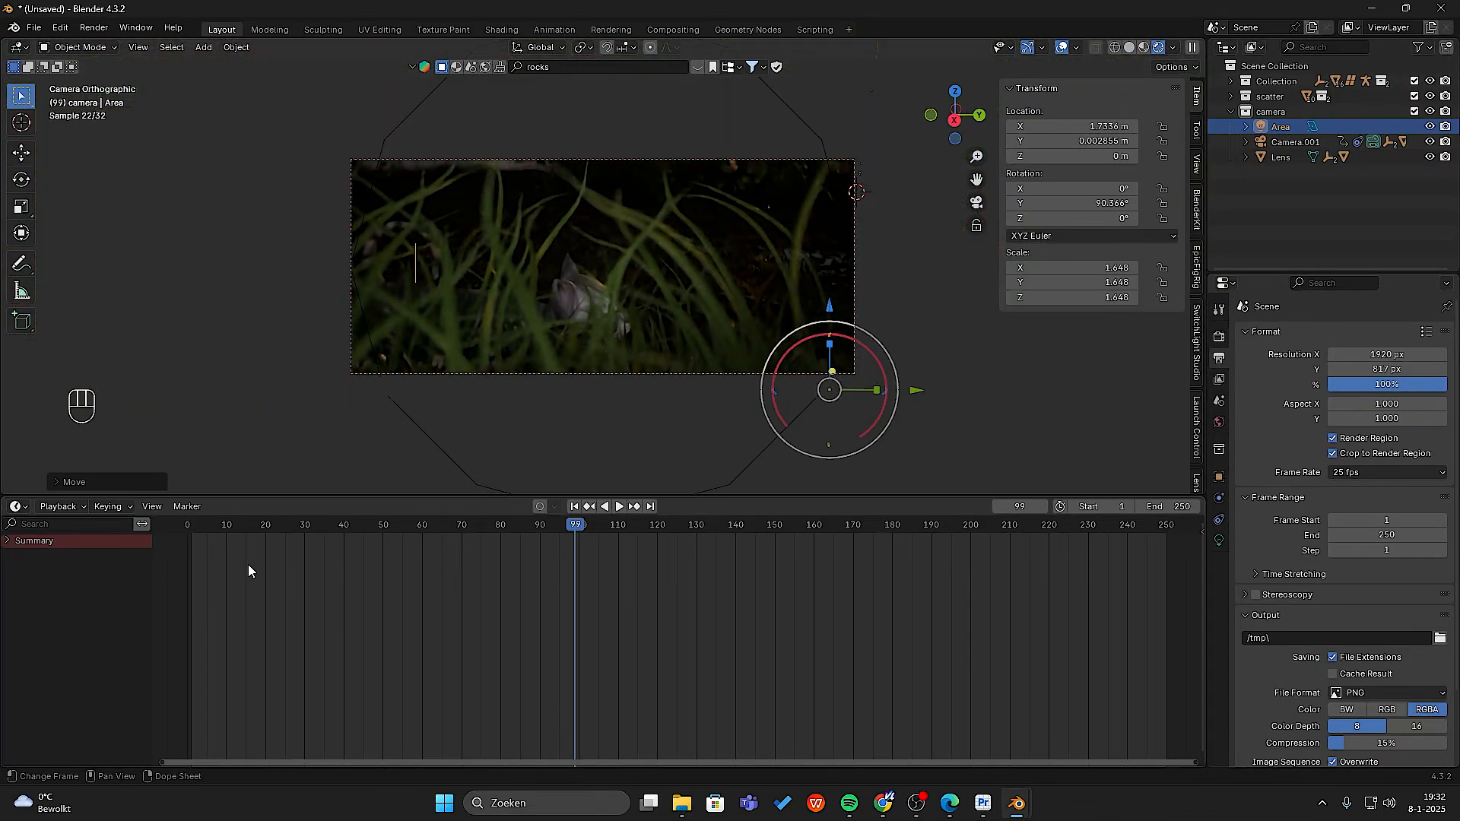
click(1267, 128)
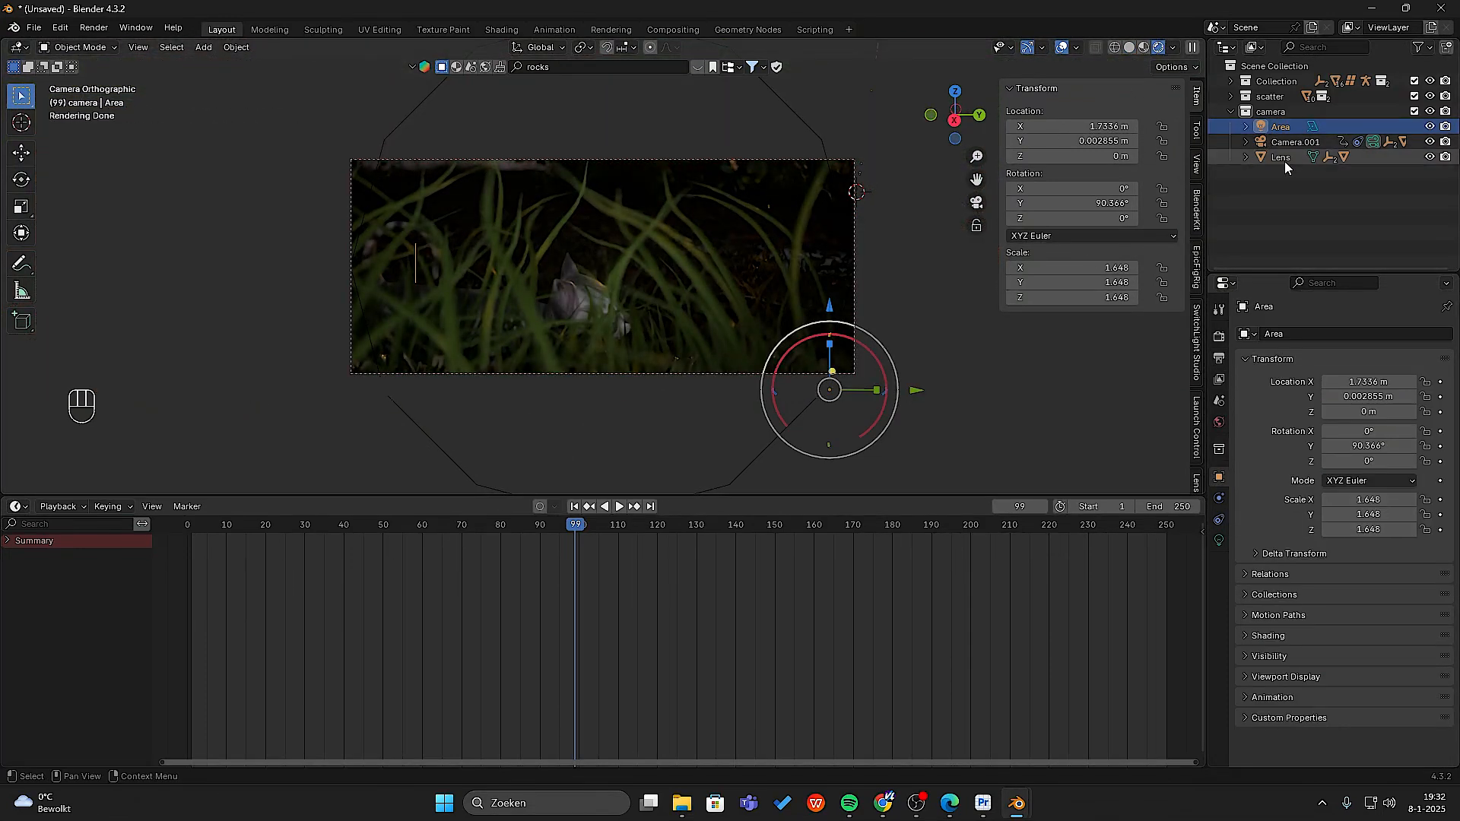
click(1218, 540)
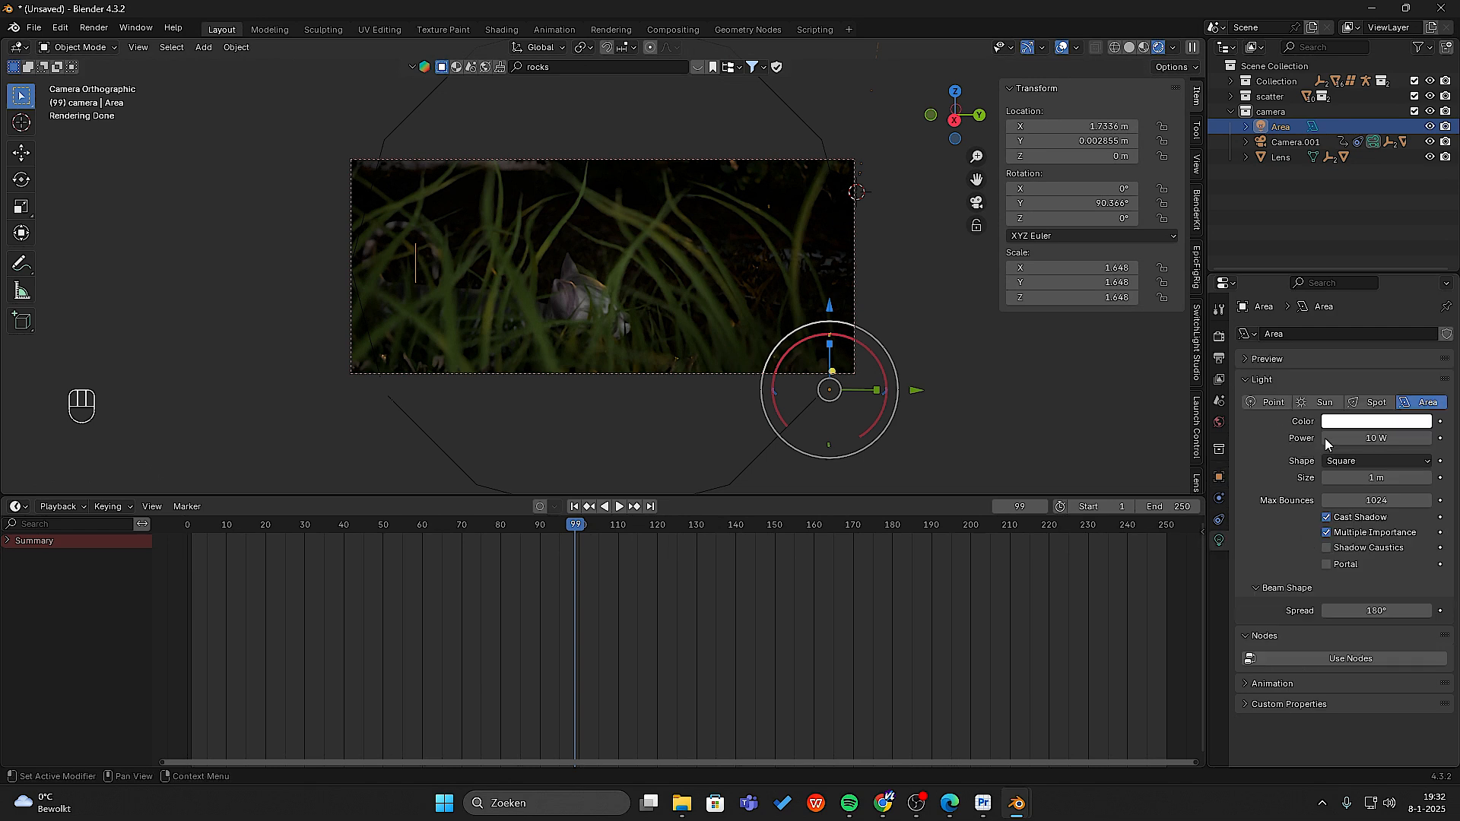
drag(1327, 445, 1285, 445)
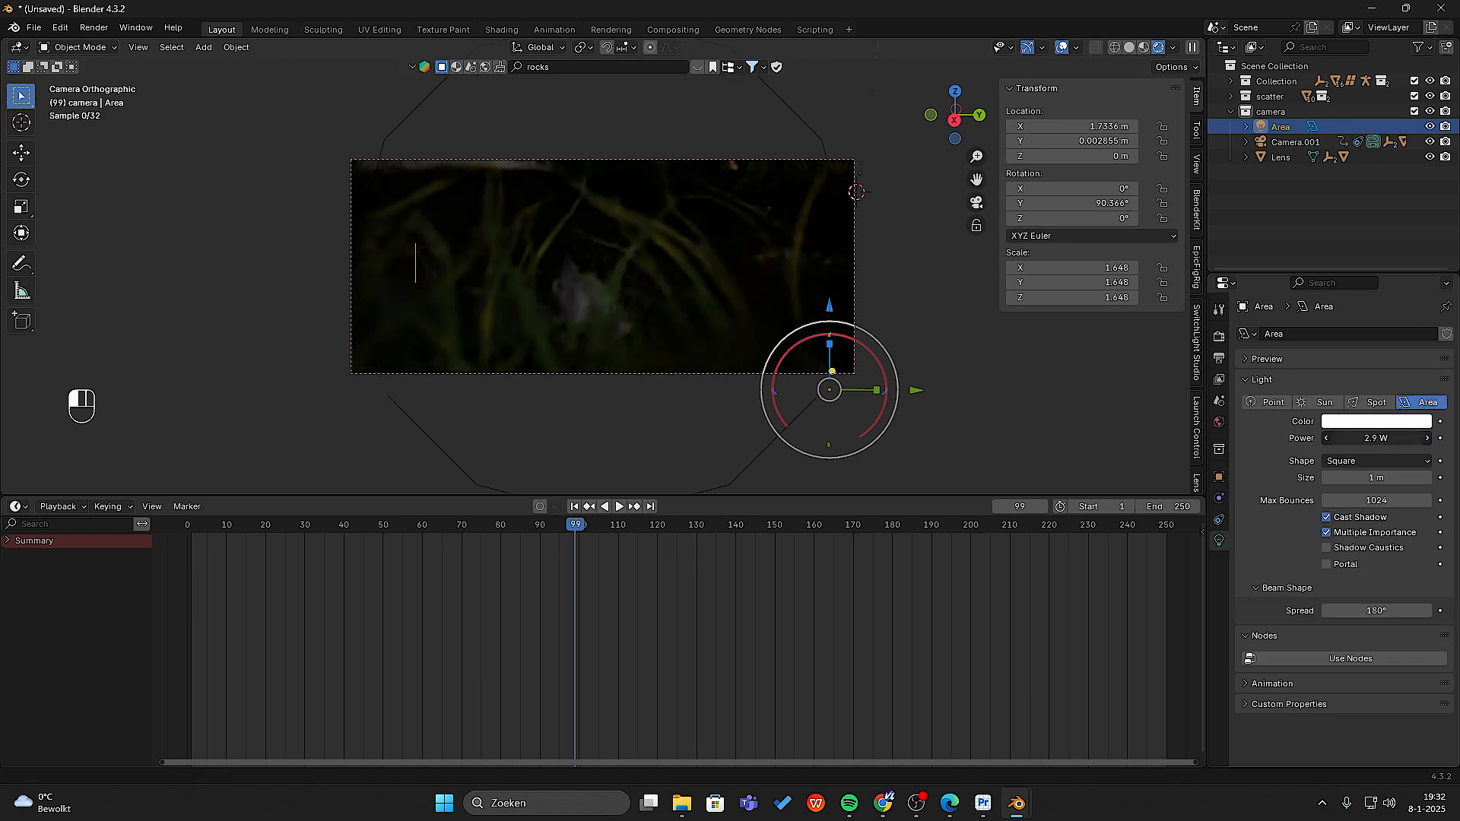
drag(1376, 438, 1362, 438)
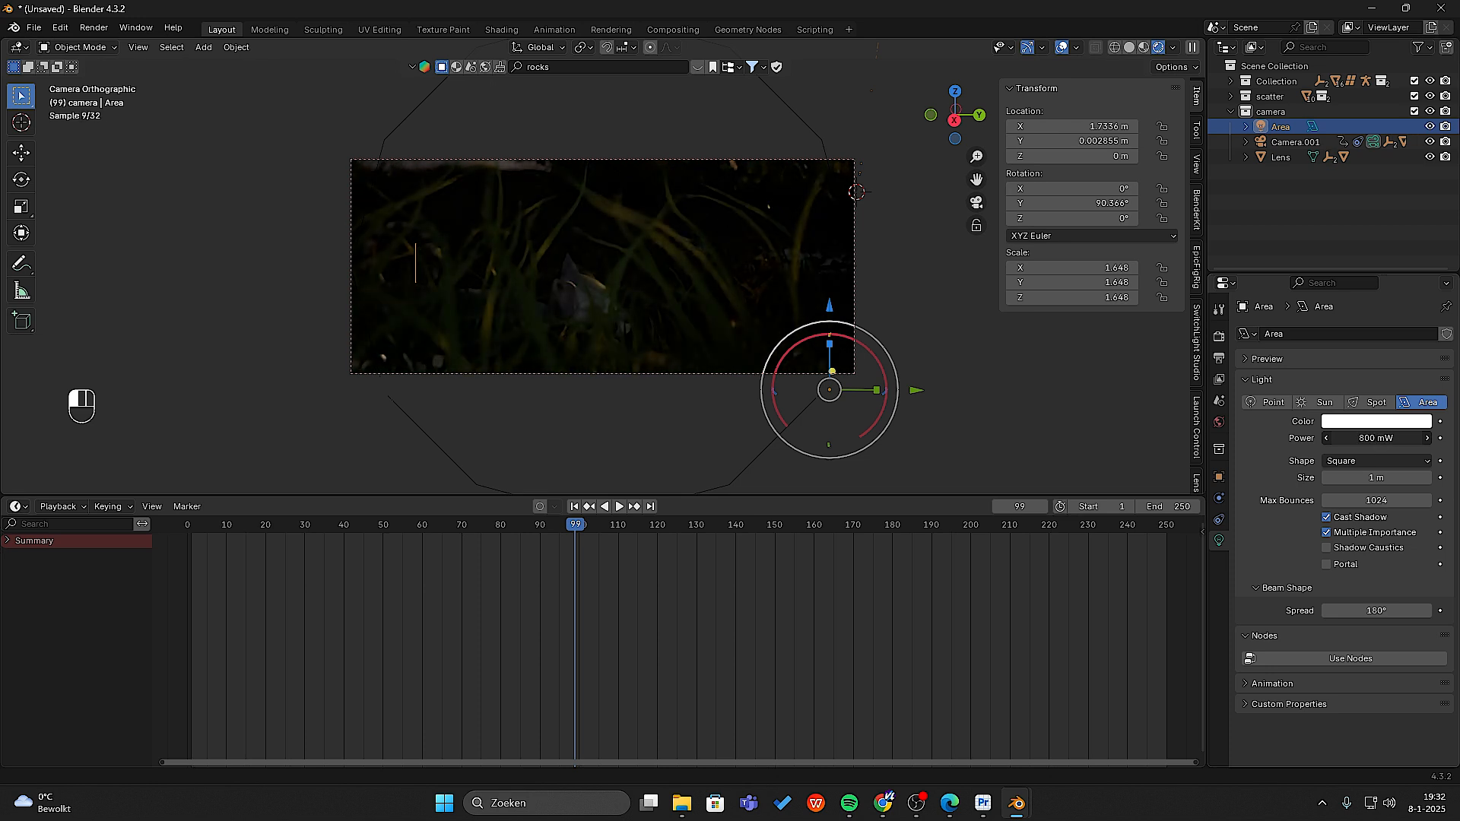
- Give the area light a pale warm orange colour and set its power to 1.4 W
click(1365, 421)
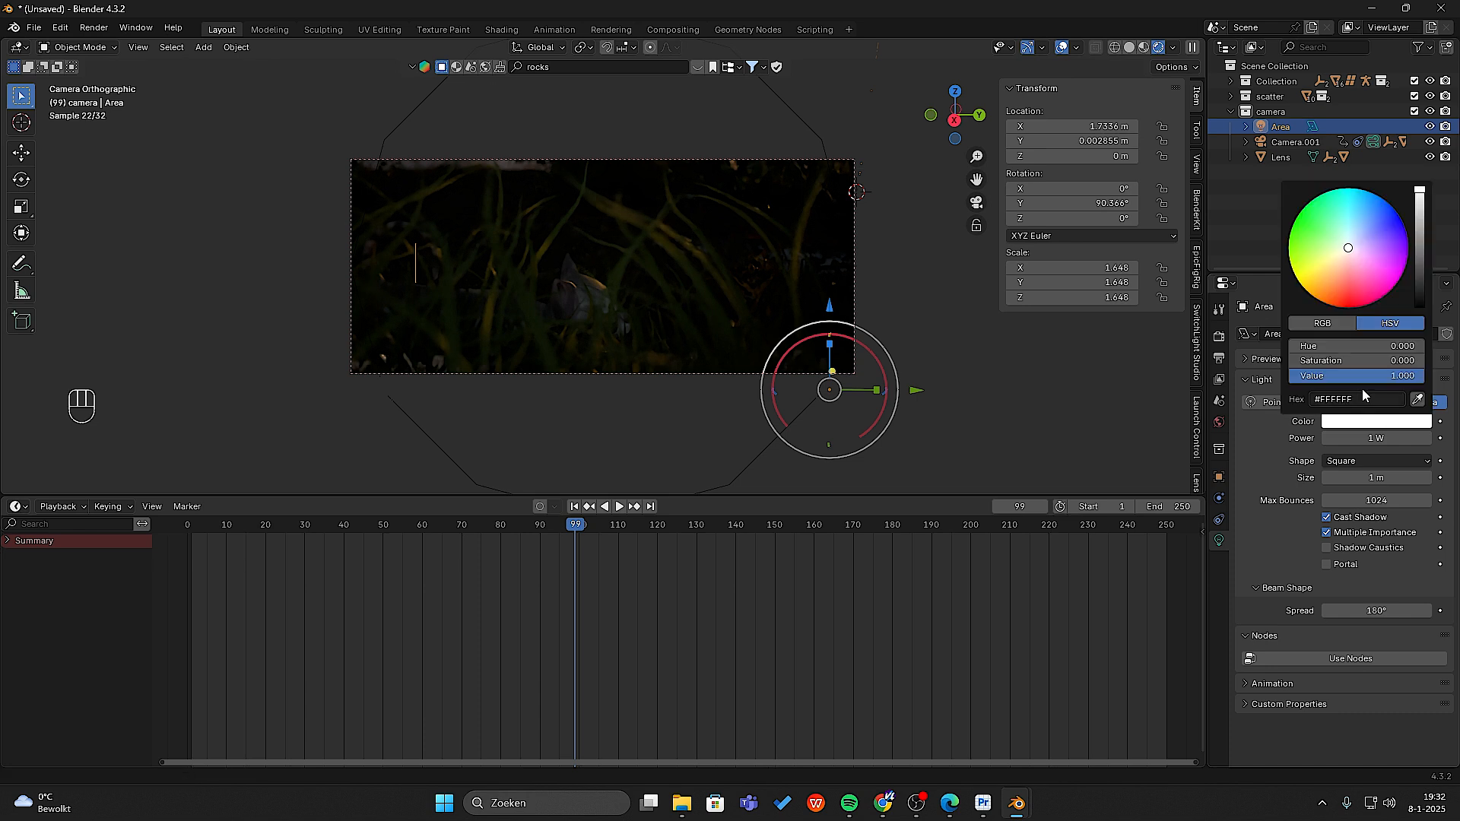
click(1338, 259)
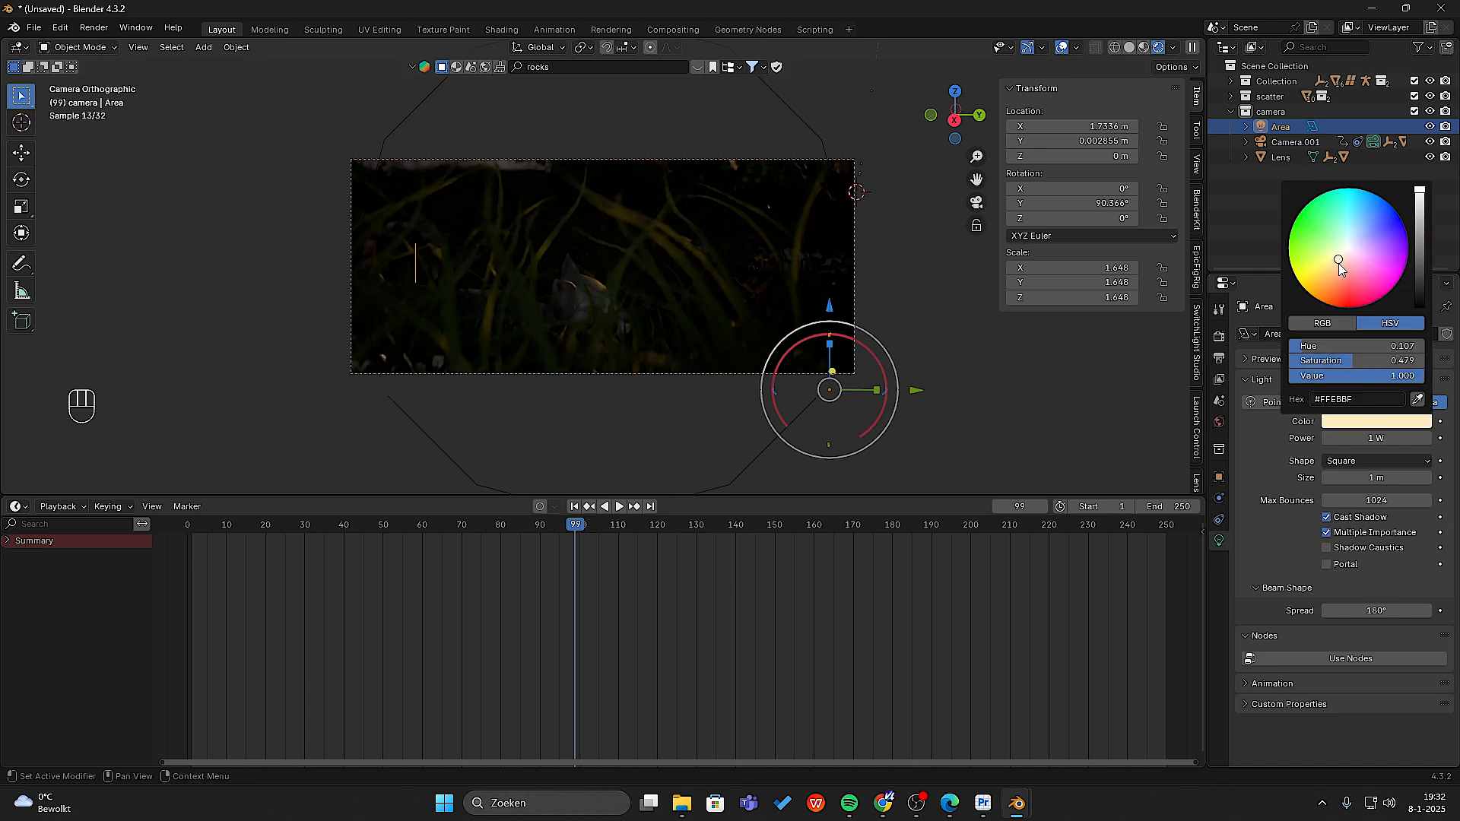
click(1338, 267)
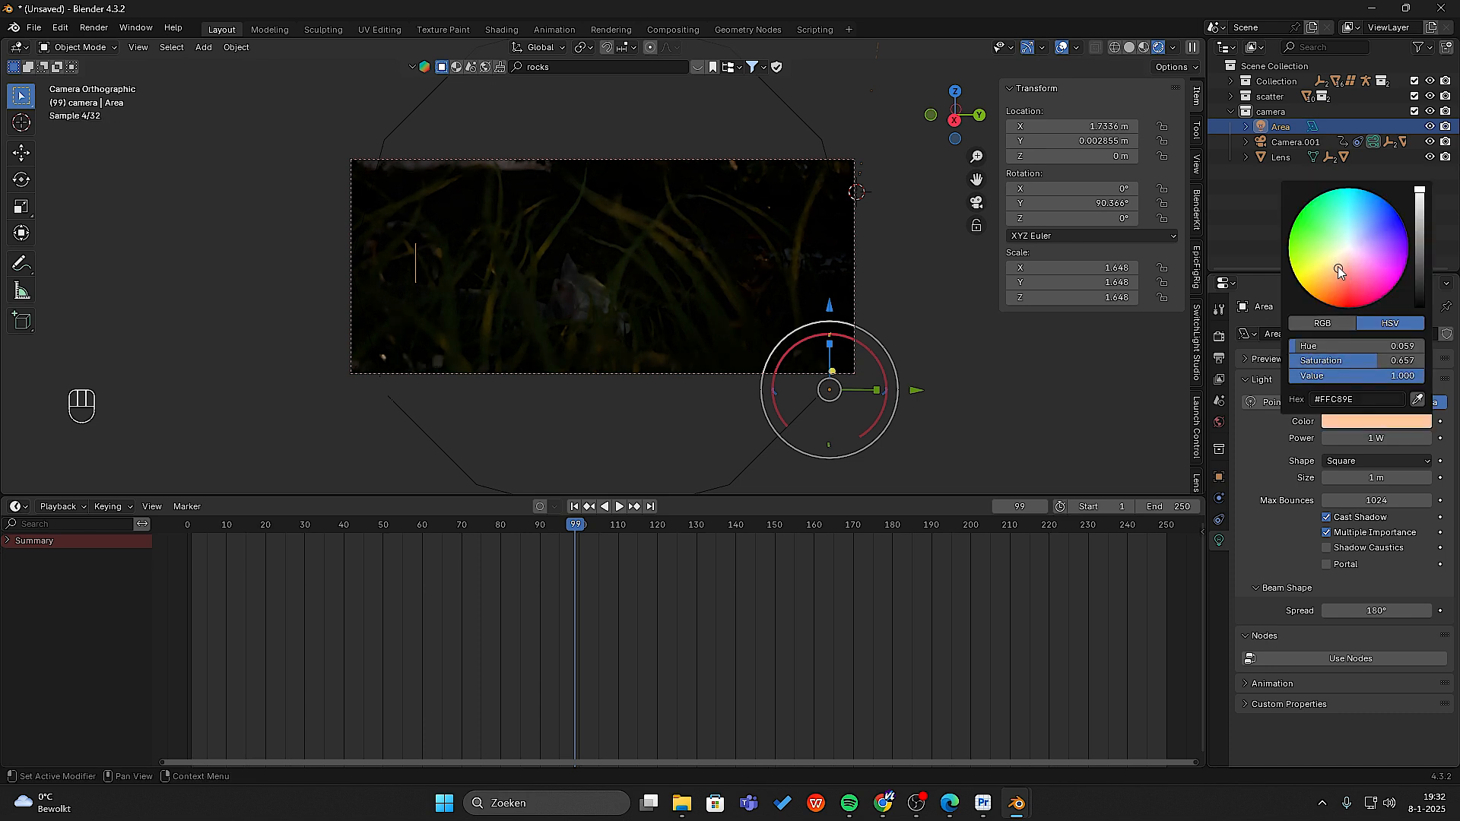
click(1335, 264)
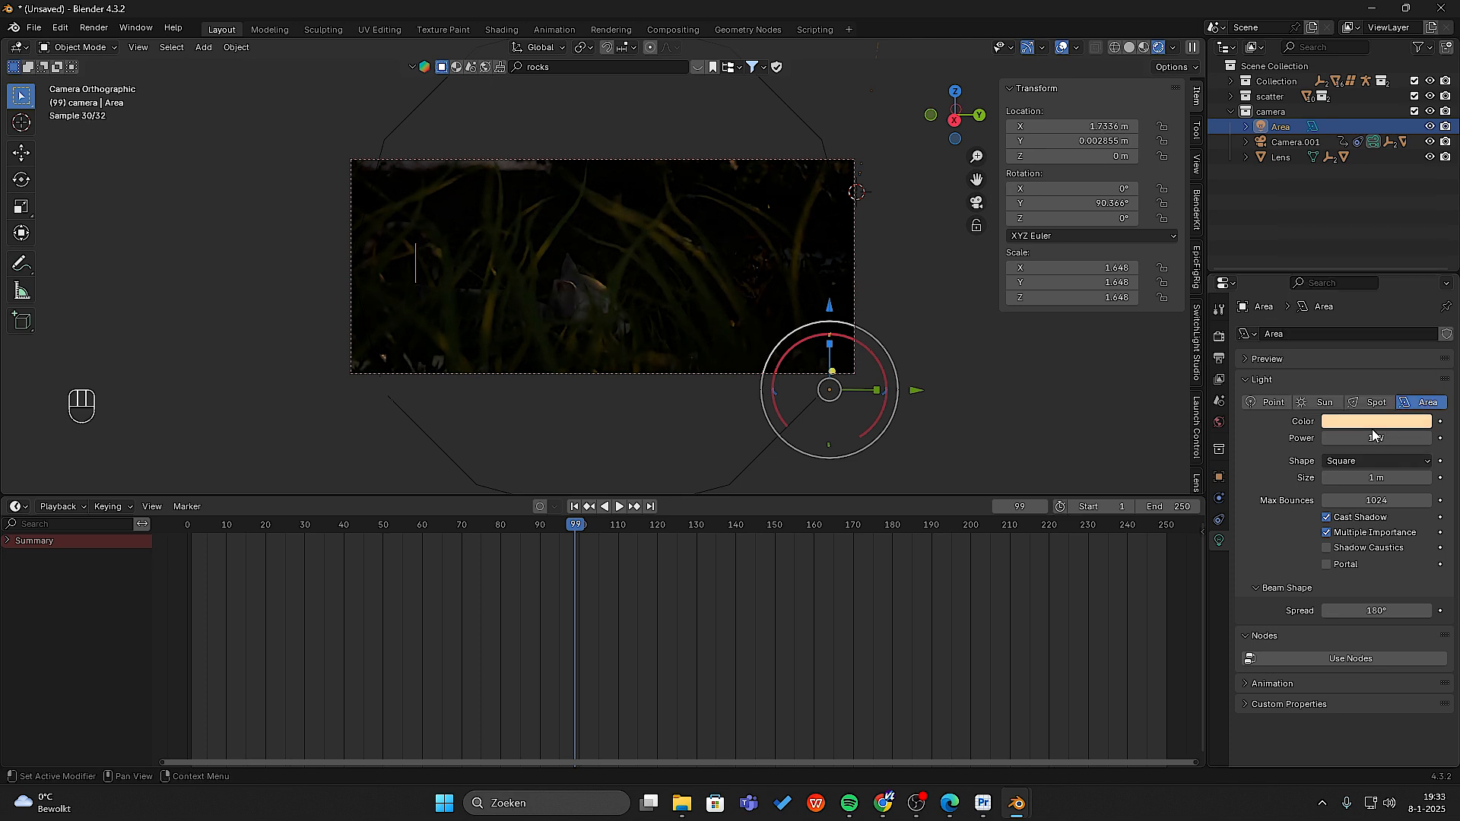
drag(1375, 438, 1379, 438)
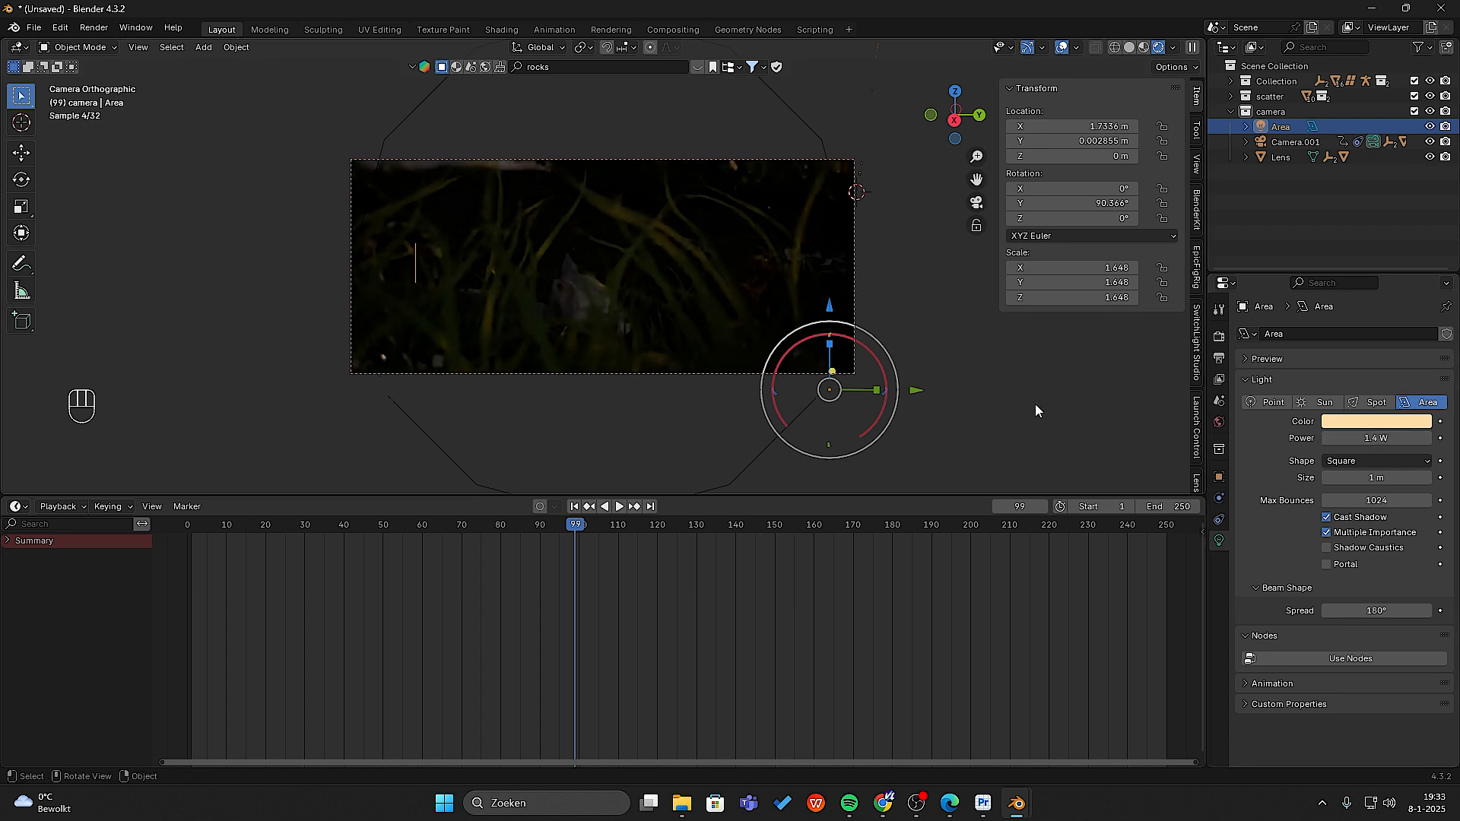
- Go to frame 154, render a test still with the new light and close the render
click(687, 527)
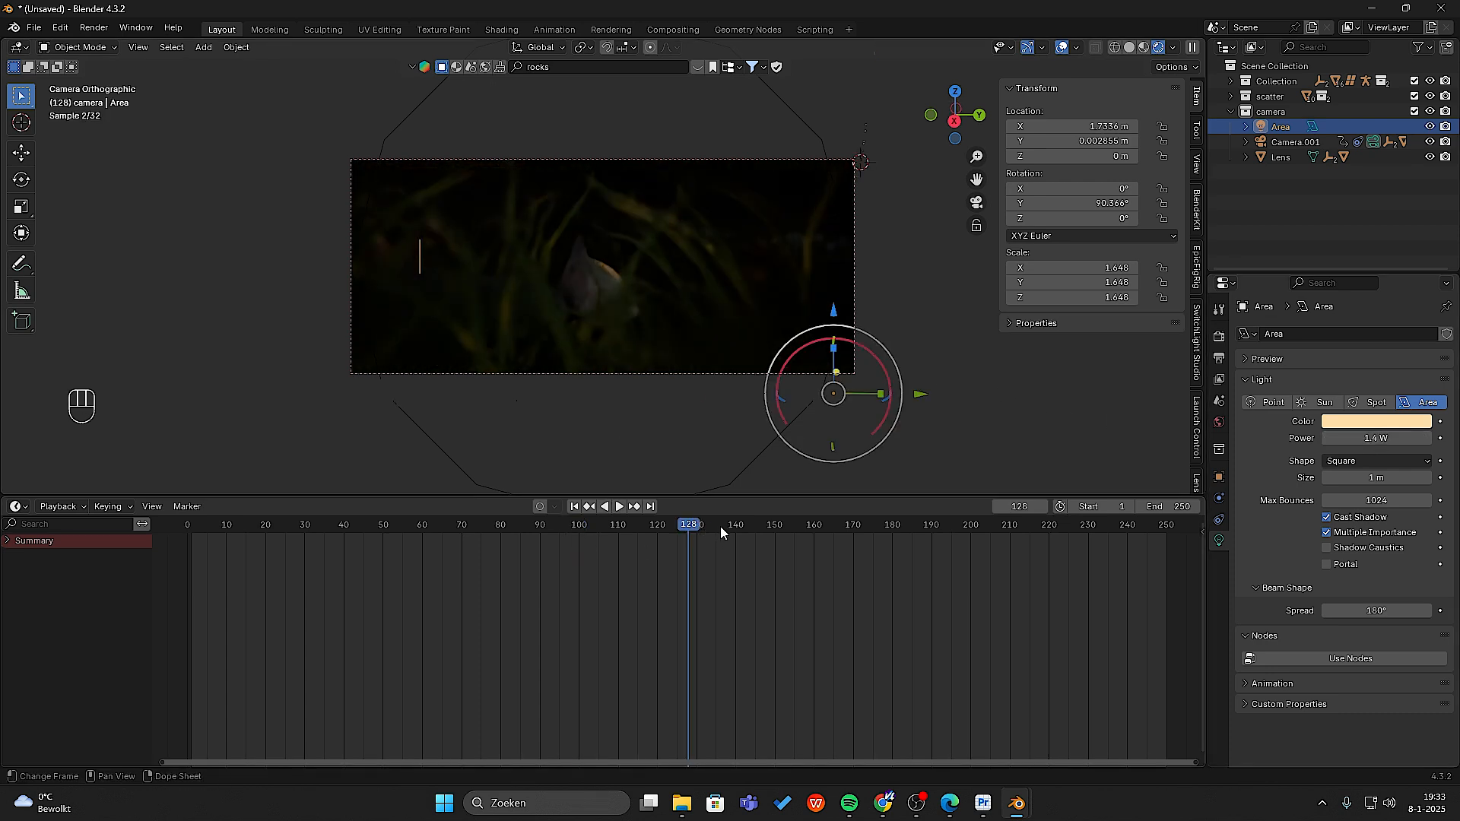
click(791, 524)
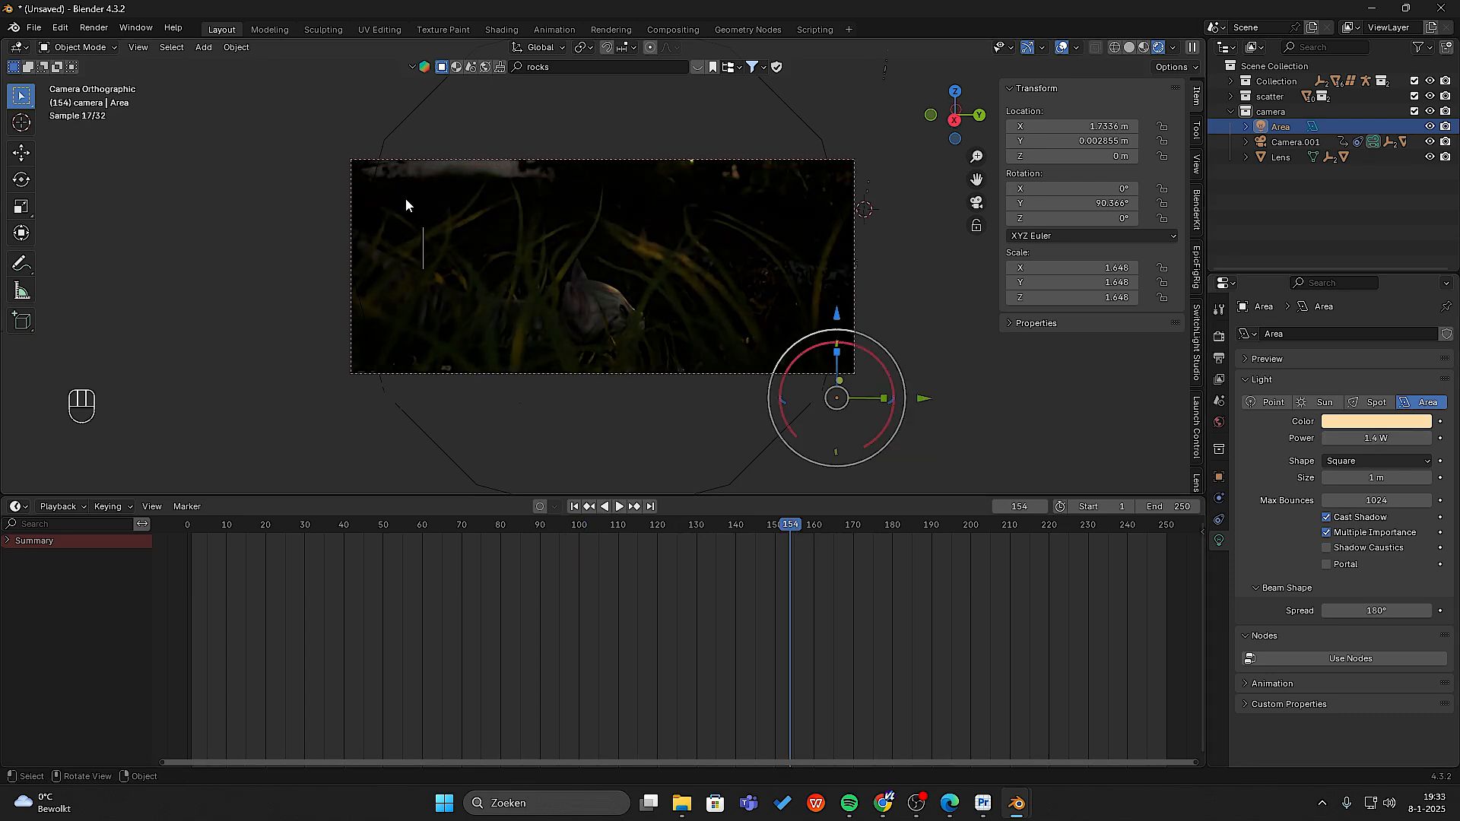
click(94, 27)
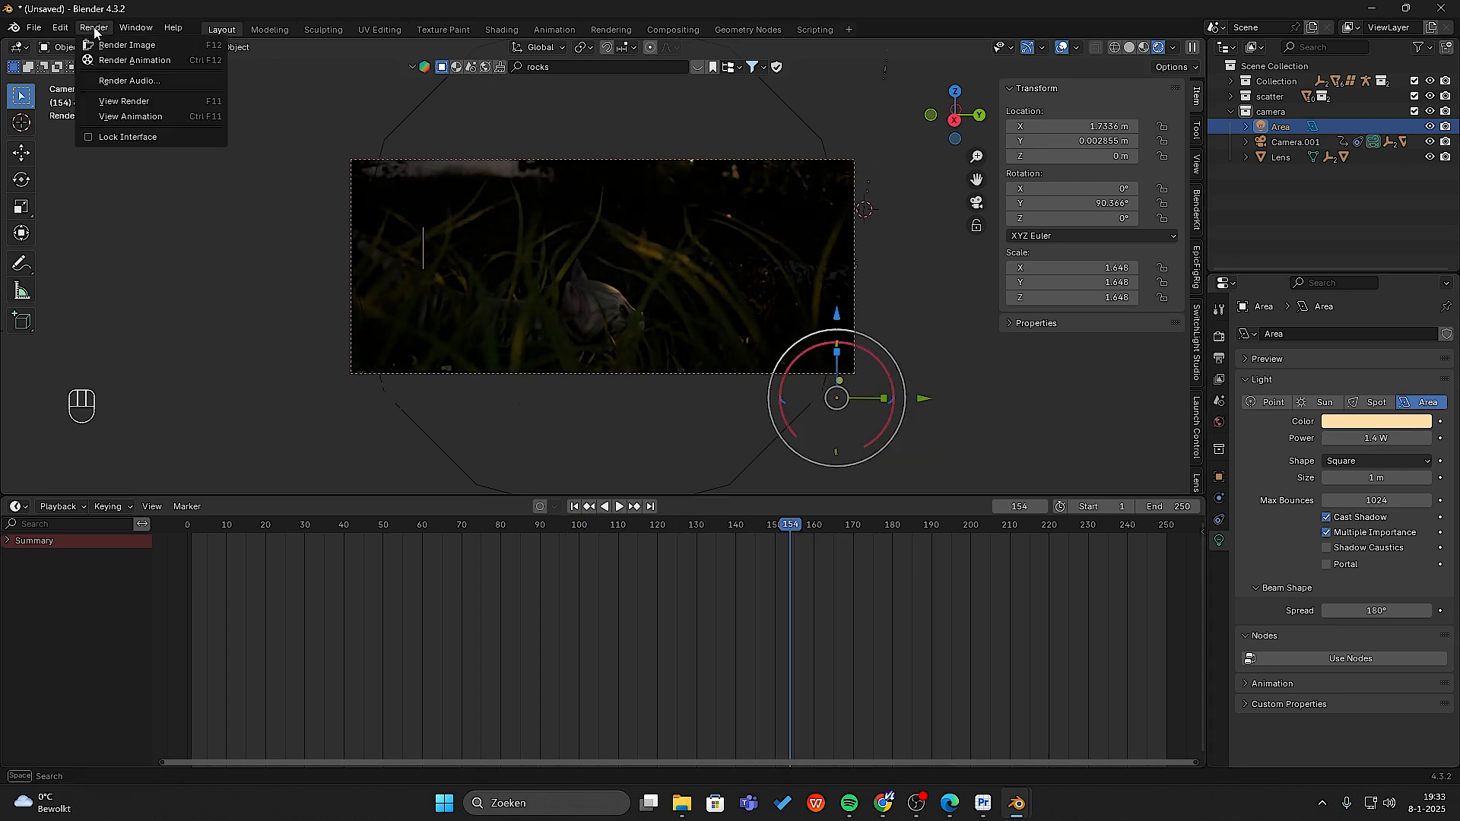
click(127, 49)
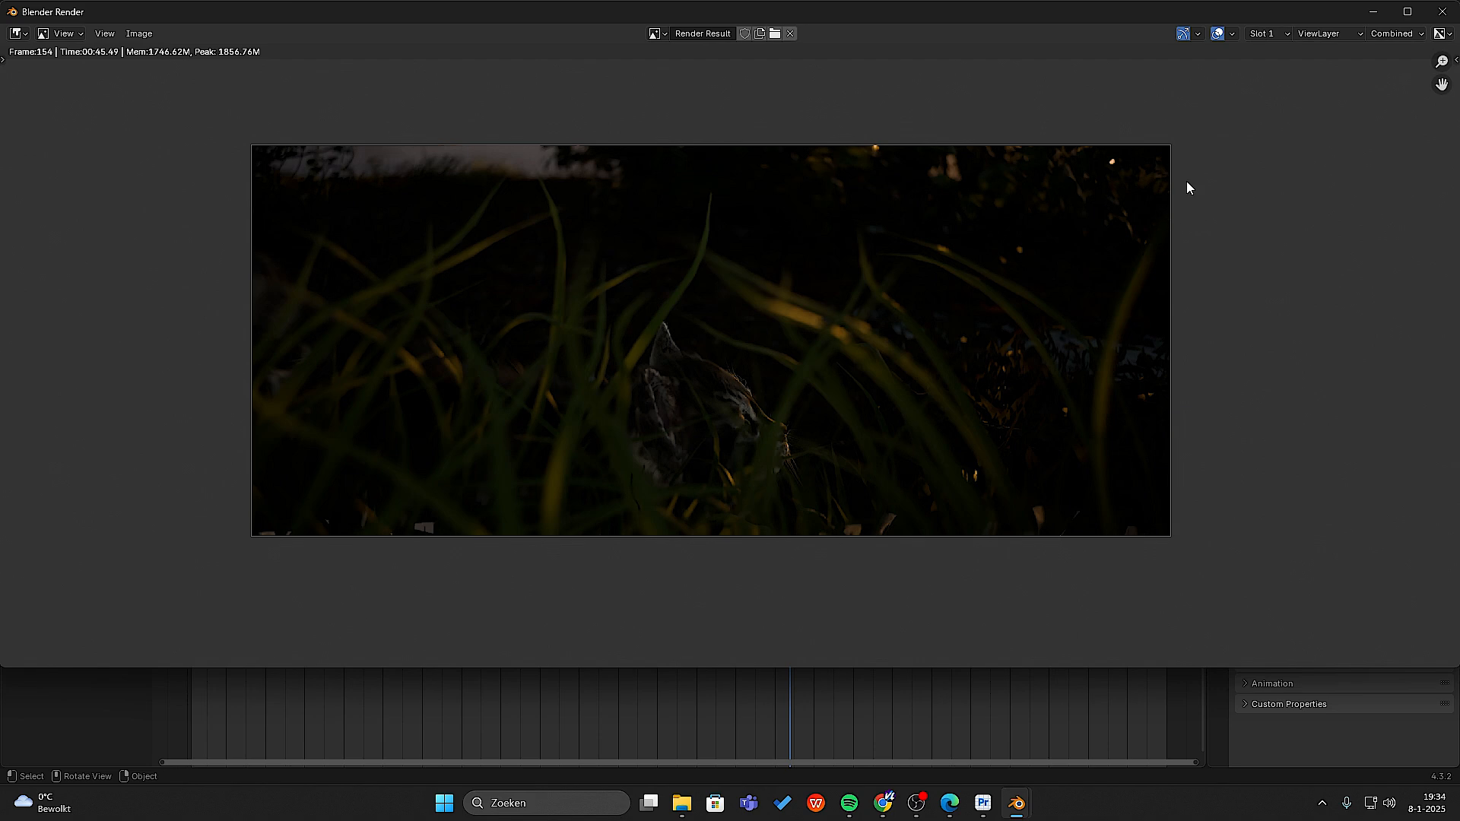
click(1443, 11)
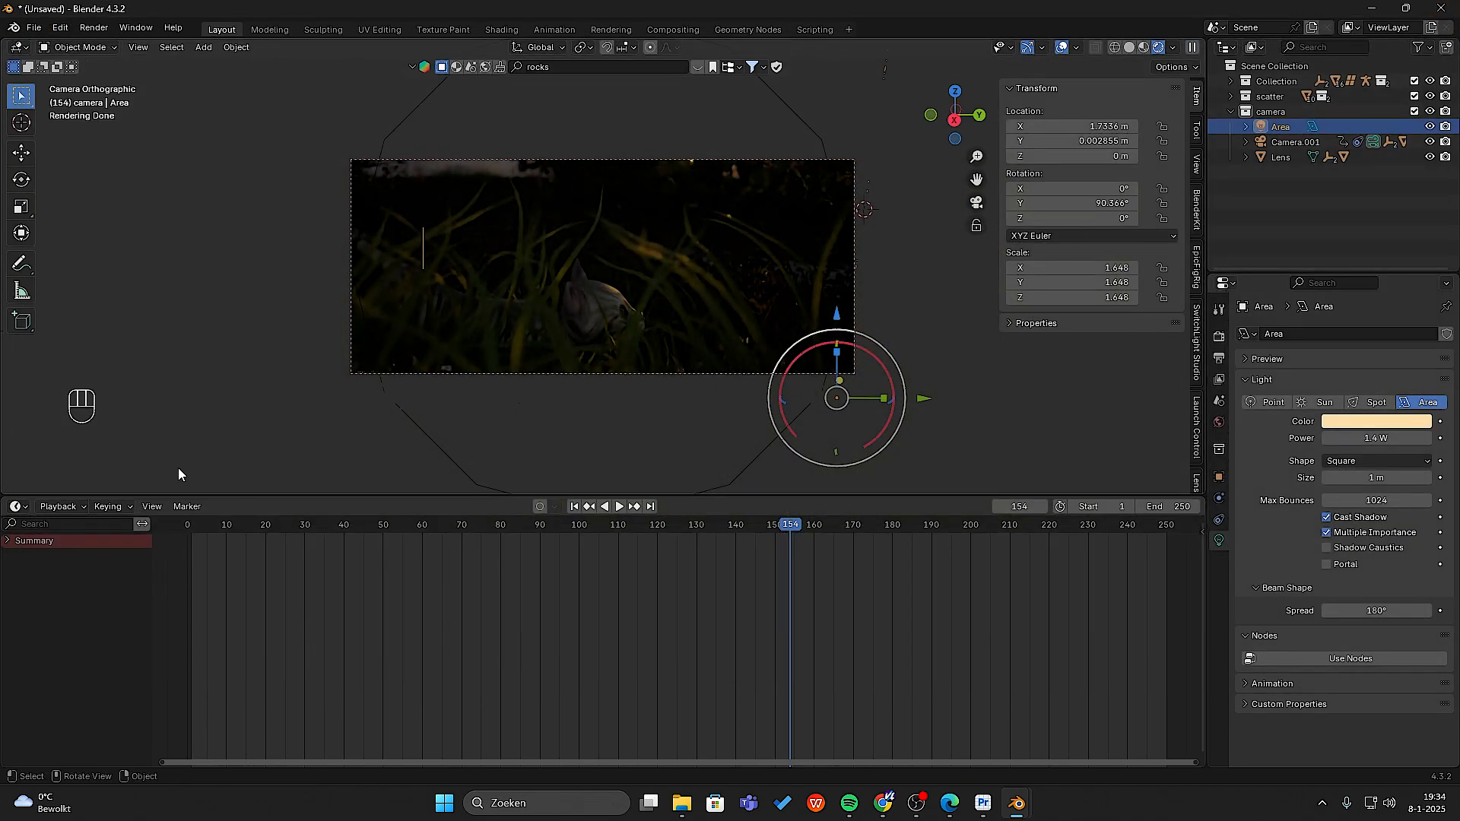
- Replace the timeline with the Shader Editor and bring the world's two Background nodes into view
click(18, 506)
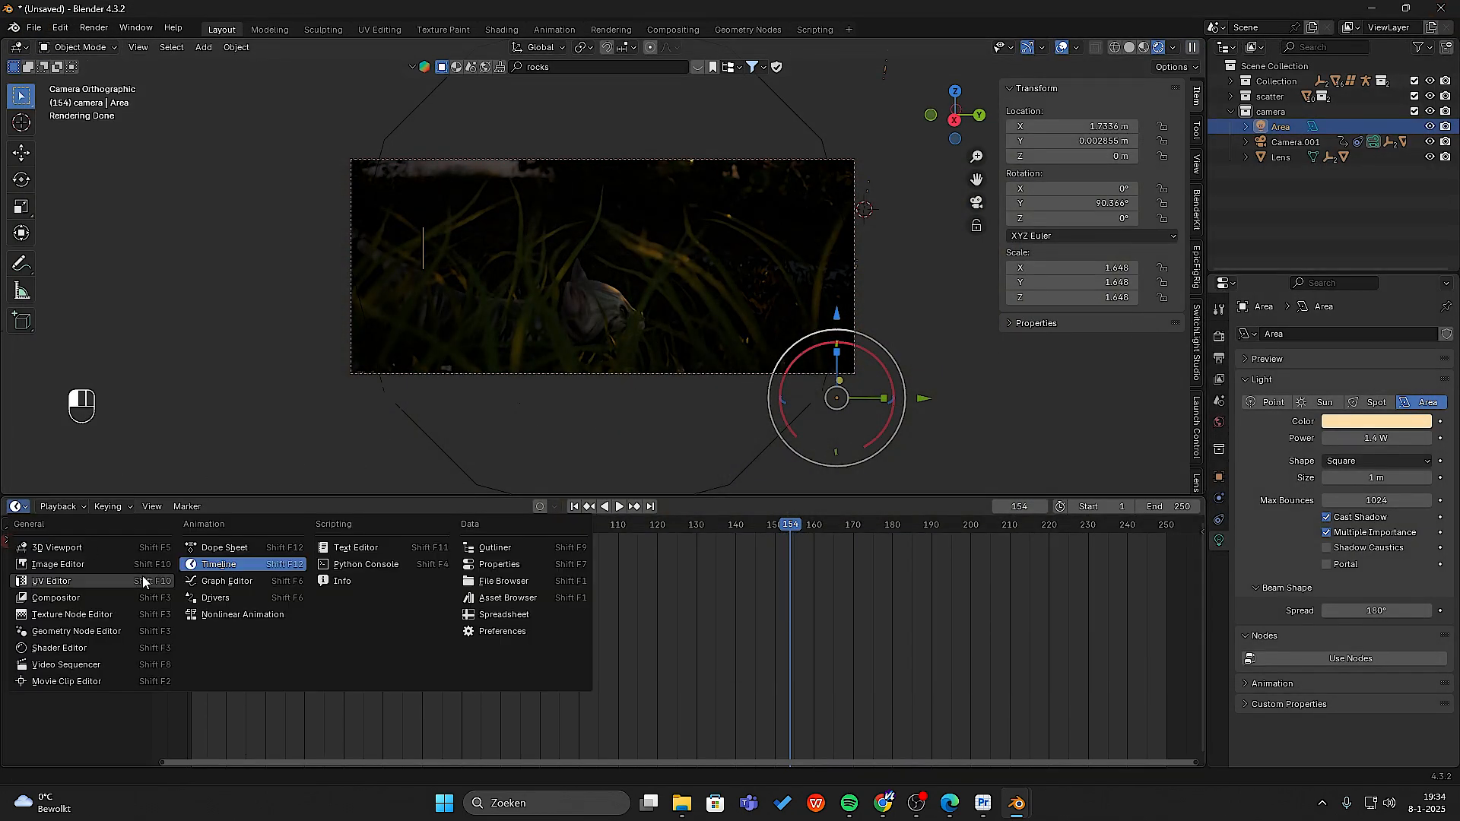
click(96, 647)
scroll(526, 610, down, 3)
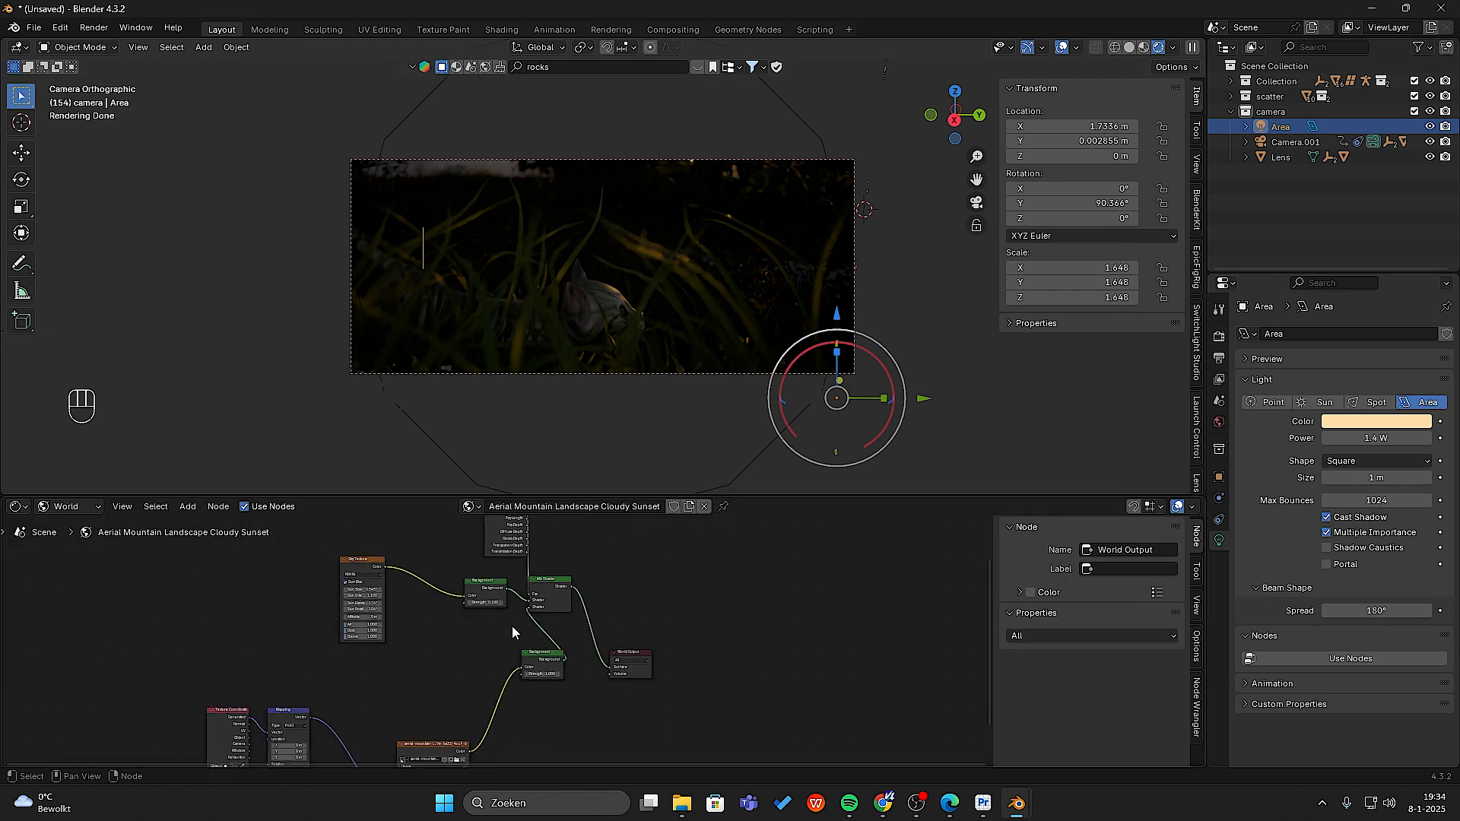
middle_drag(512, 626, 560, 620)
scroll(559, 620, up, 3)
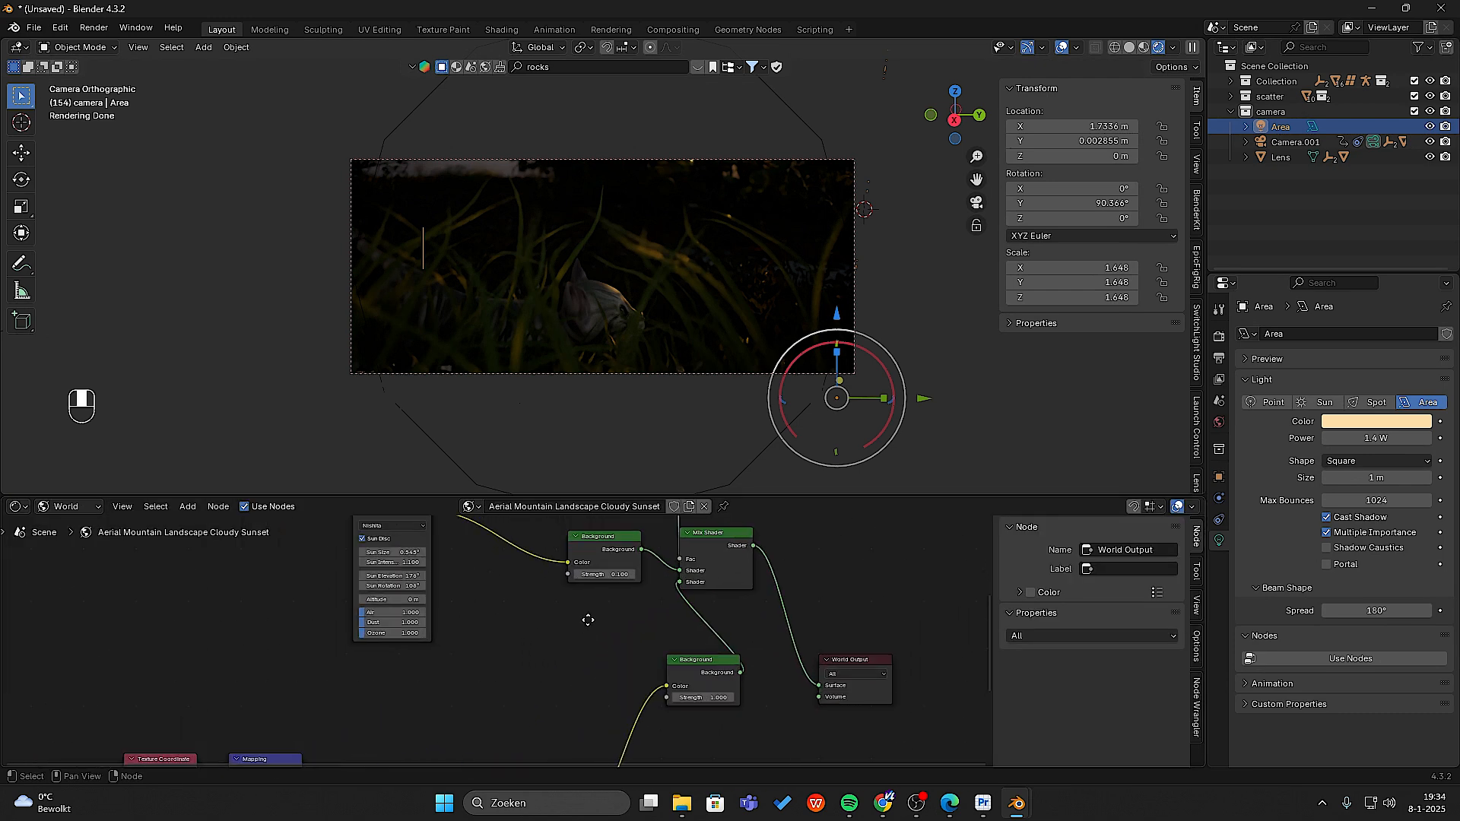
scroll(575, 626, down, 1)
middle_drag(579, 640, 566, 615)
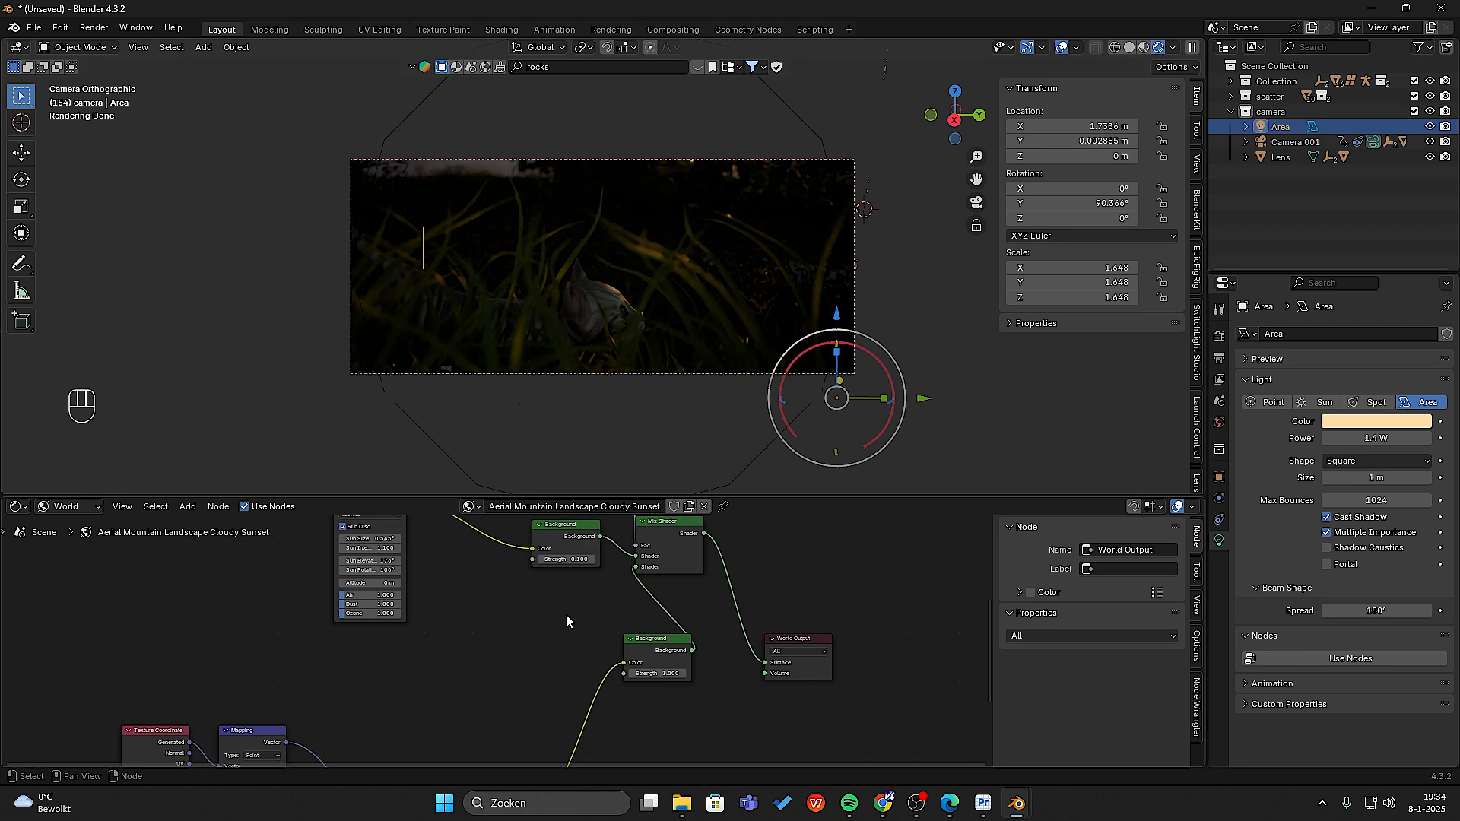
- Outside the camera view, raise the world's environment image Background strength to 1.3 and the sky texture Background strength to 0.2
middle_drag(875, 240, 809, 302)
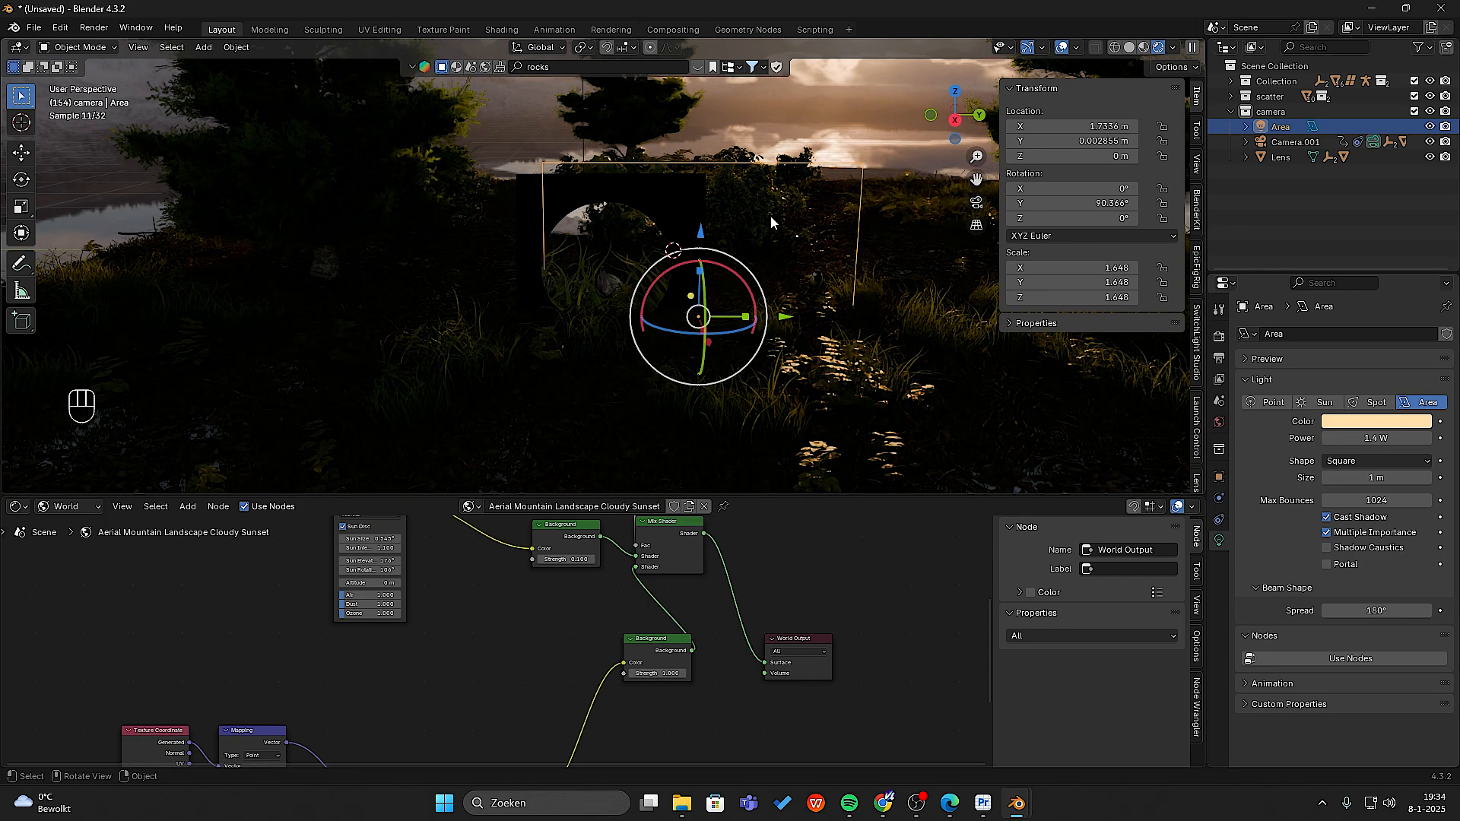
scroll(771, 217, up, 1)
scroll(771, 217, down, 1)
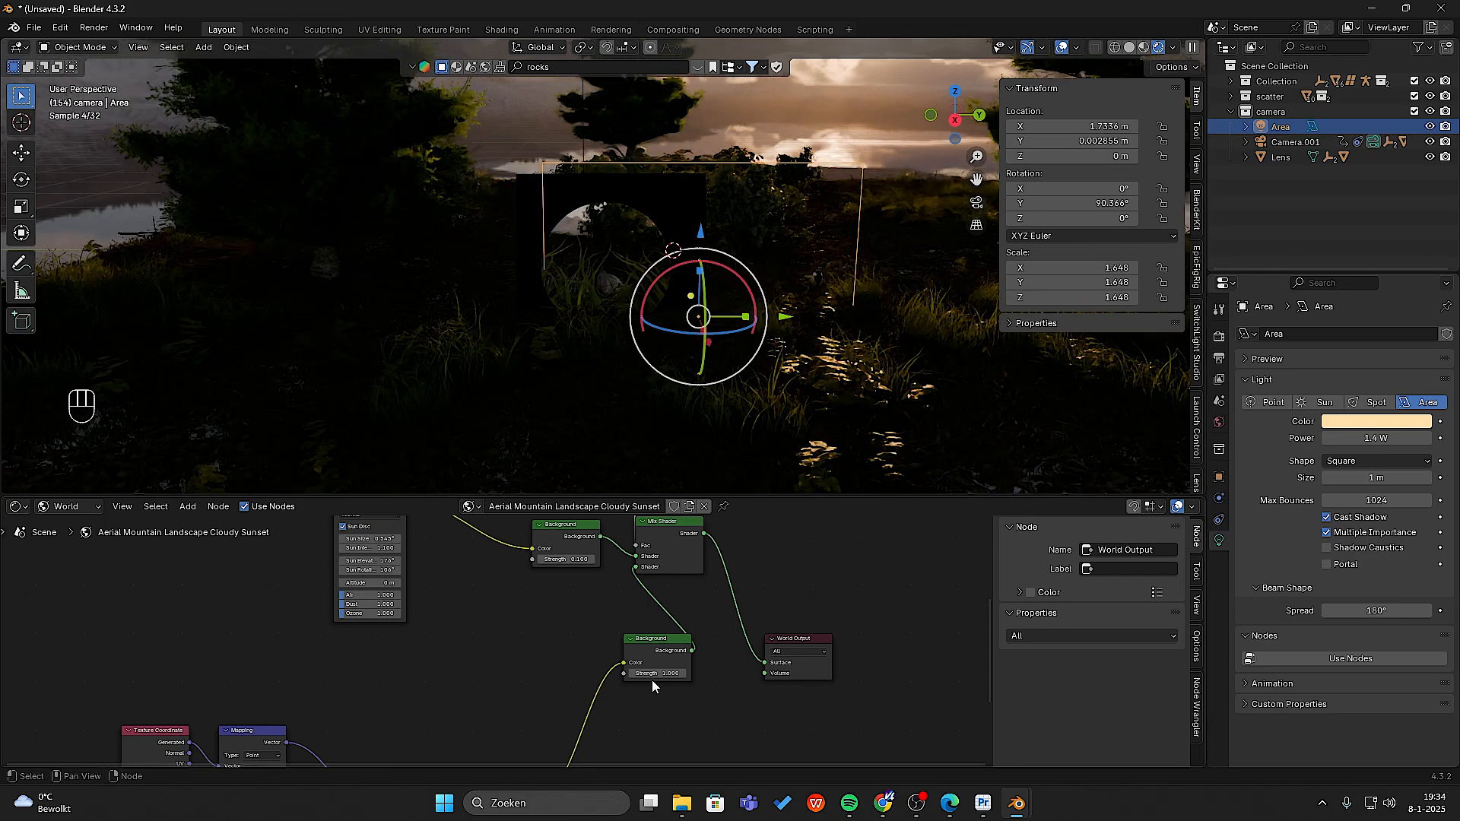
click(684, 673)
click(683, 673)
click(684, 672)
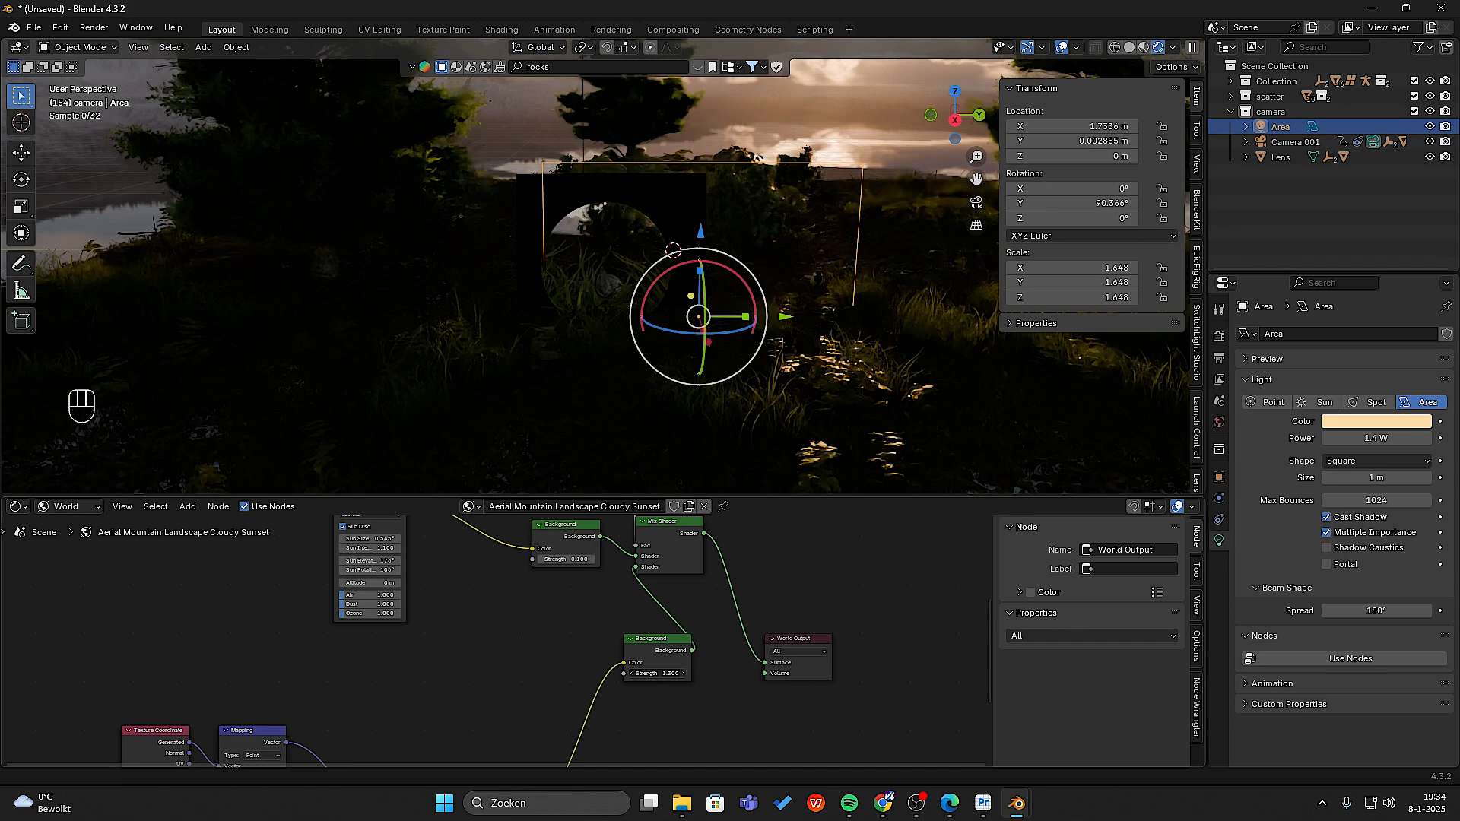
click(683, 673)
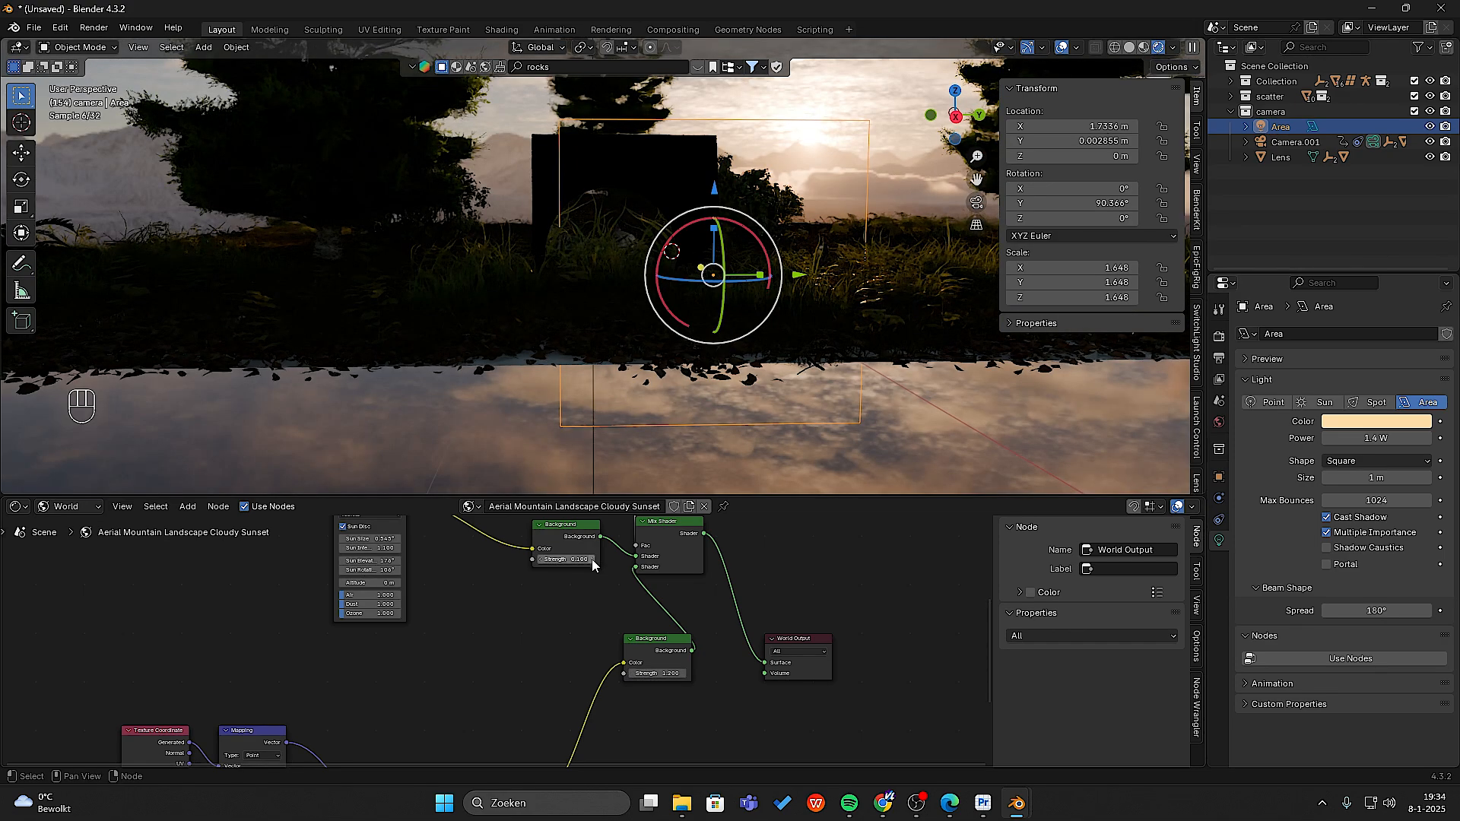
click(591, 558)
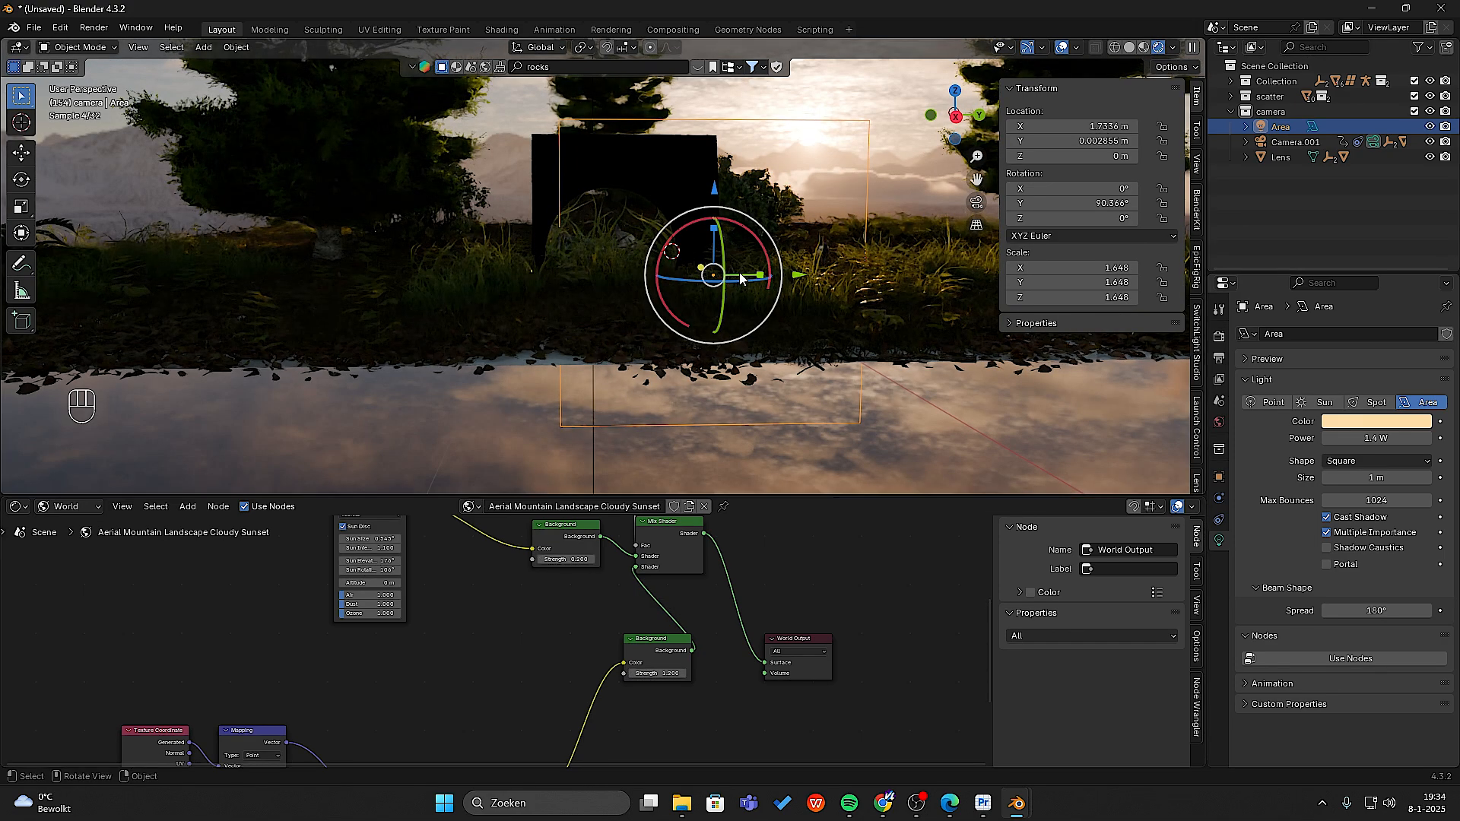
middle_drag(715, 304, 743, 285)
middle_drag(671, 418, 660, 416)
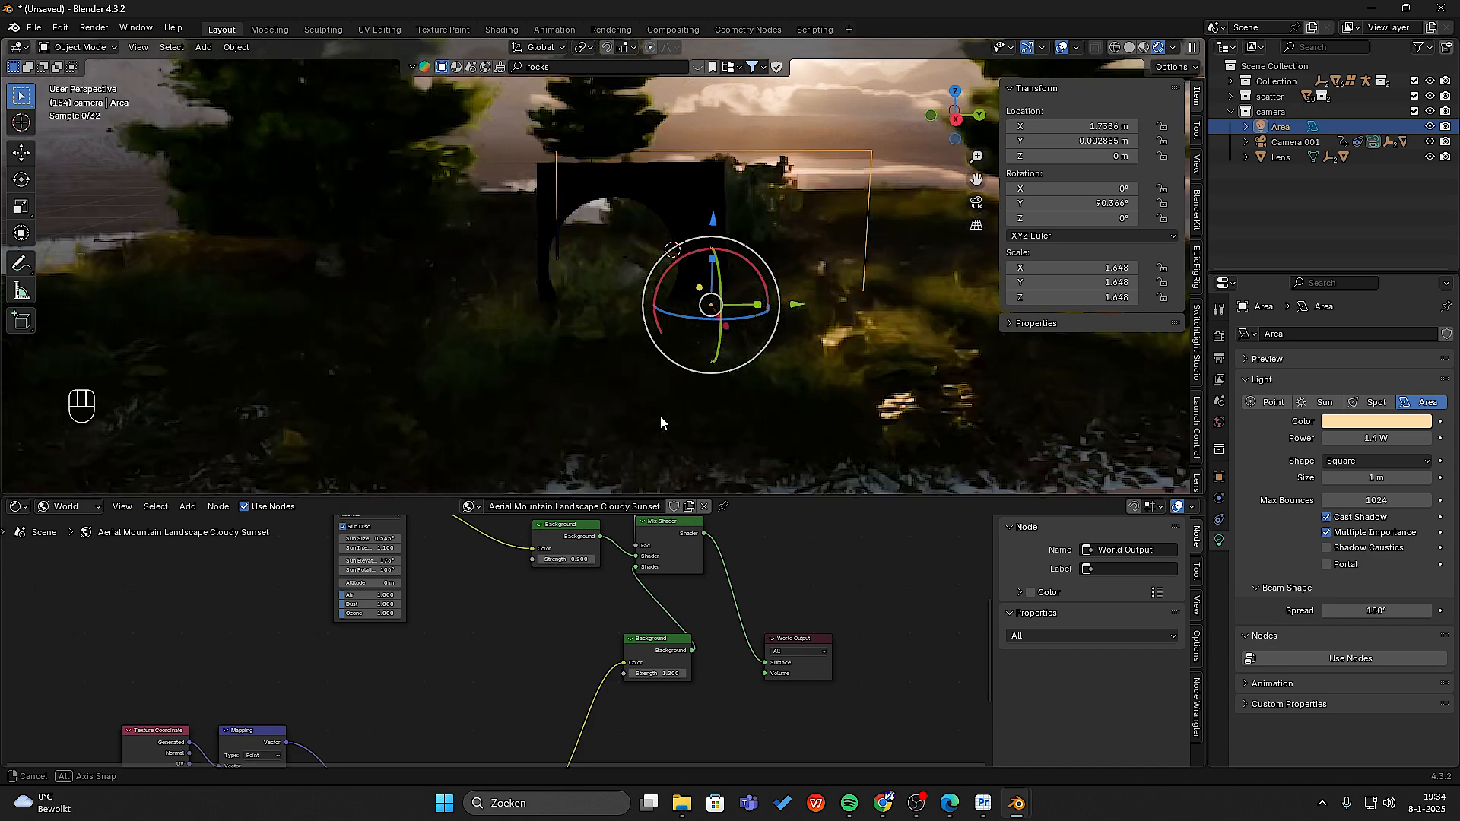
- Return to the camera view and replace the Shader Editor with the Timeline
click(973, 203)
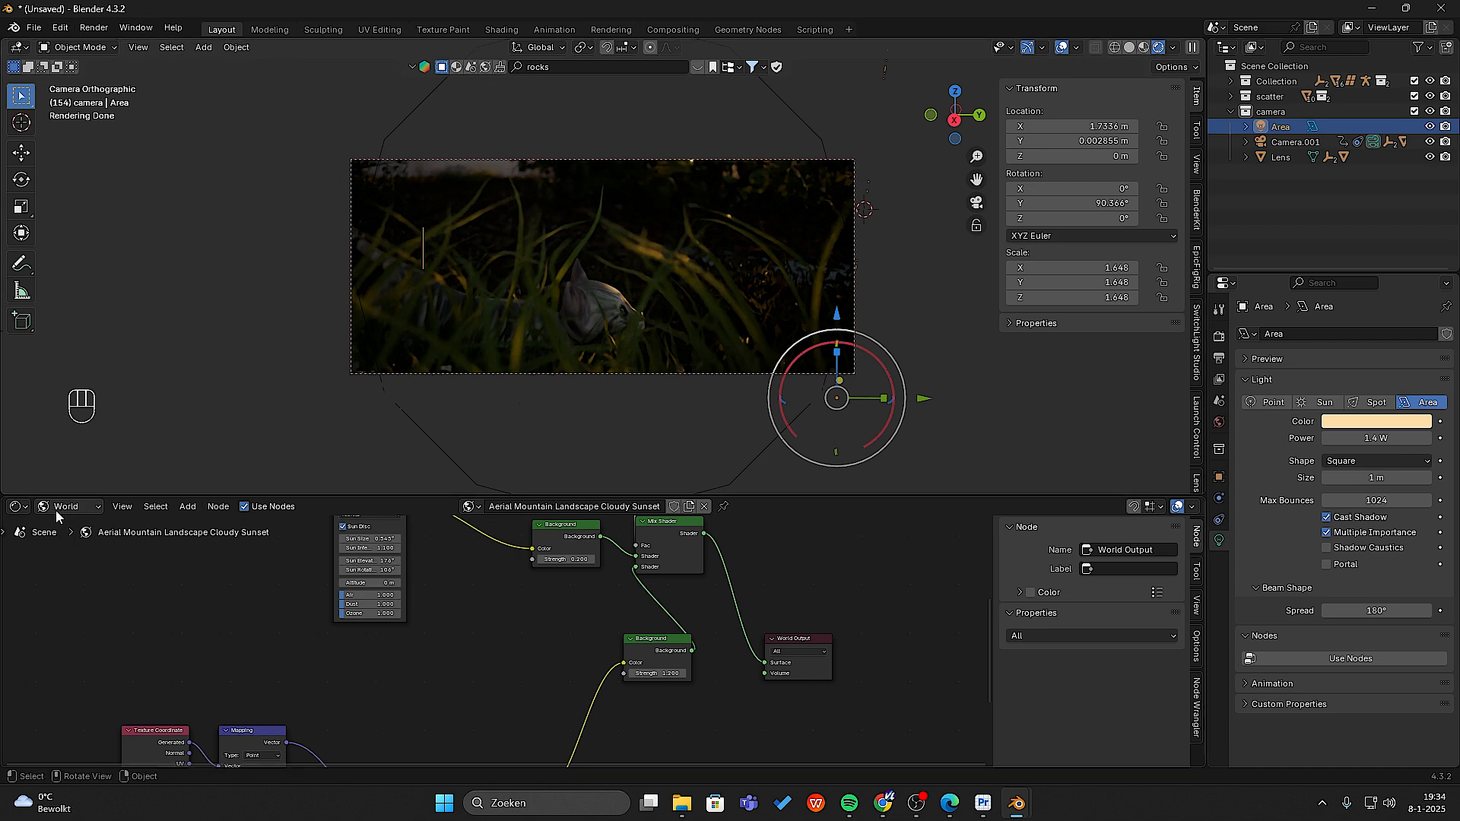
click(19, 507)
click(228, 565)
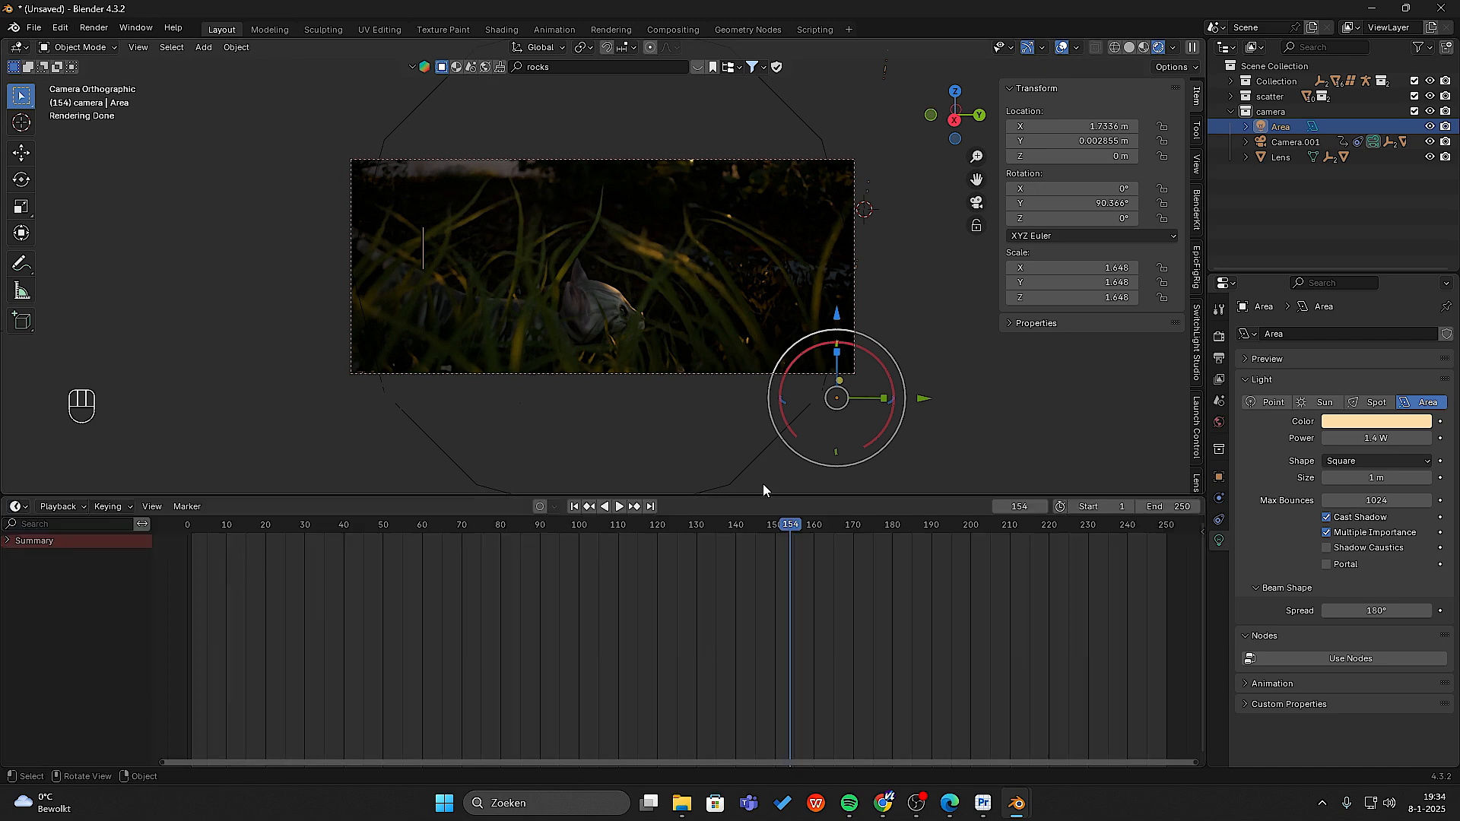
- Go to frame 203, render a test still of the kitten and bird, and close the render
click(980, 525)
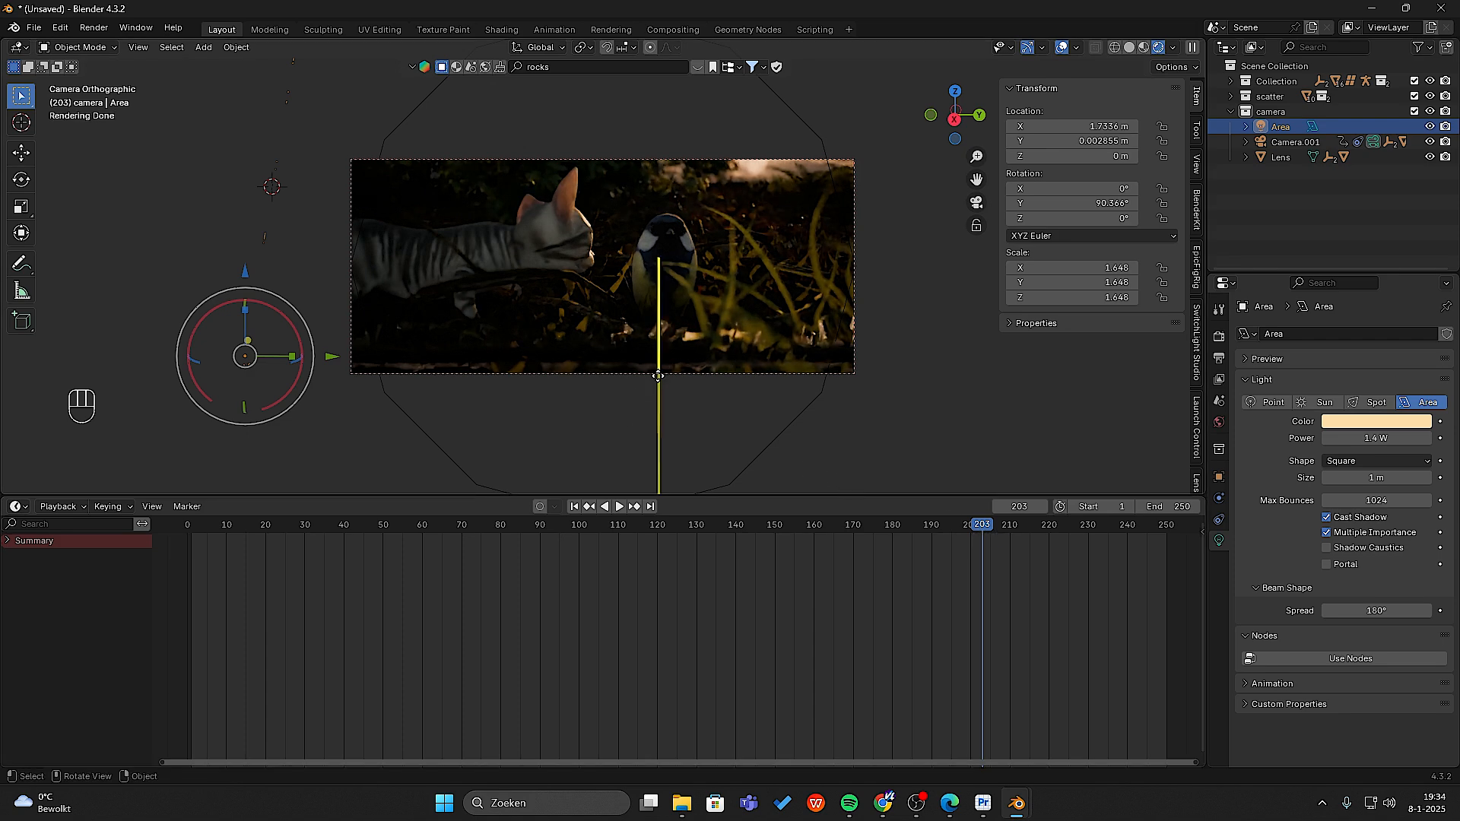
click(95, 29)
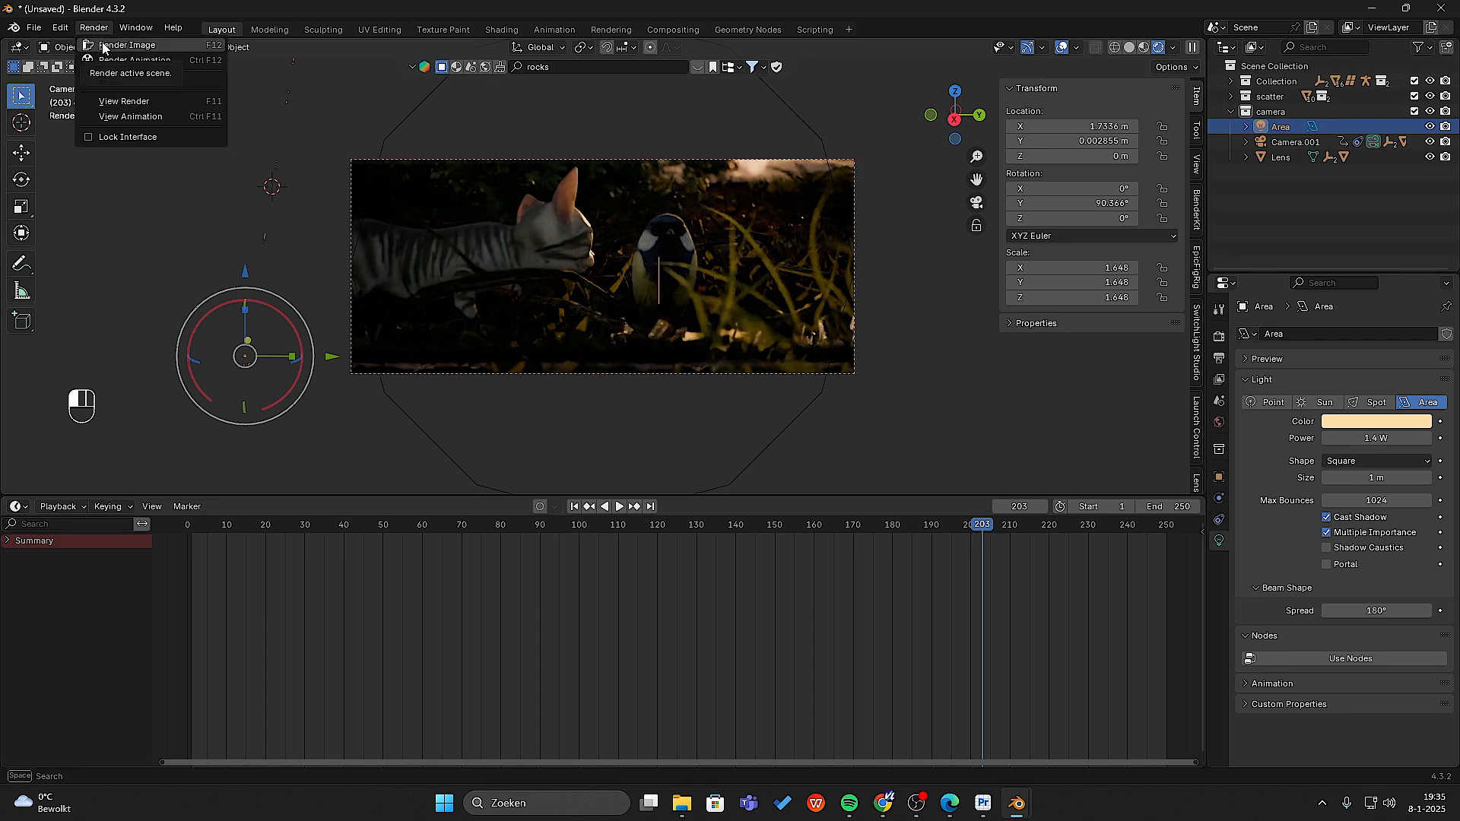
click(102, 43)
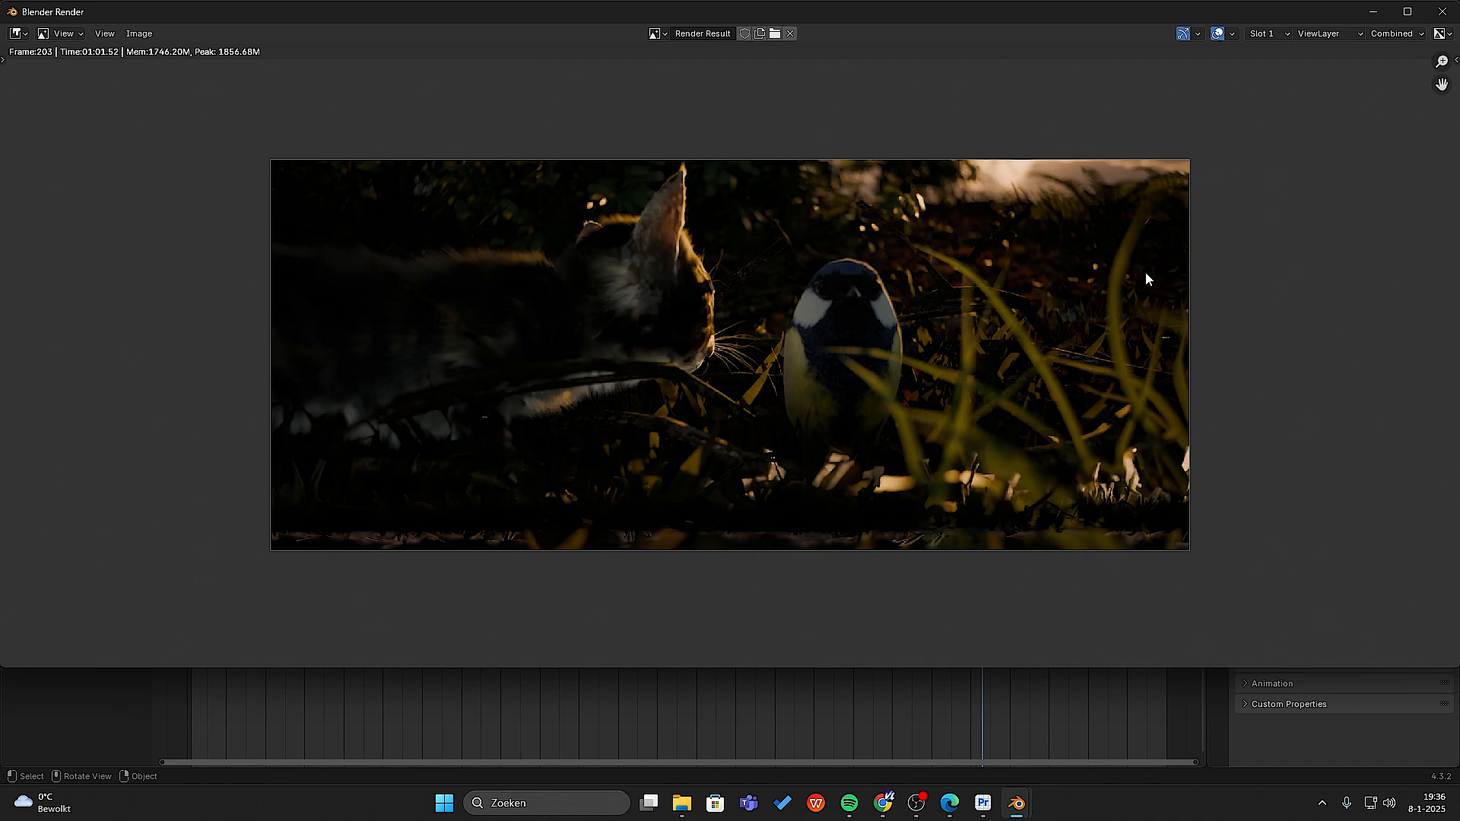
click(1442, 12)
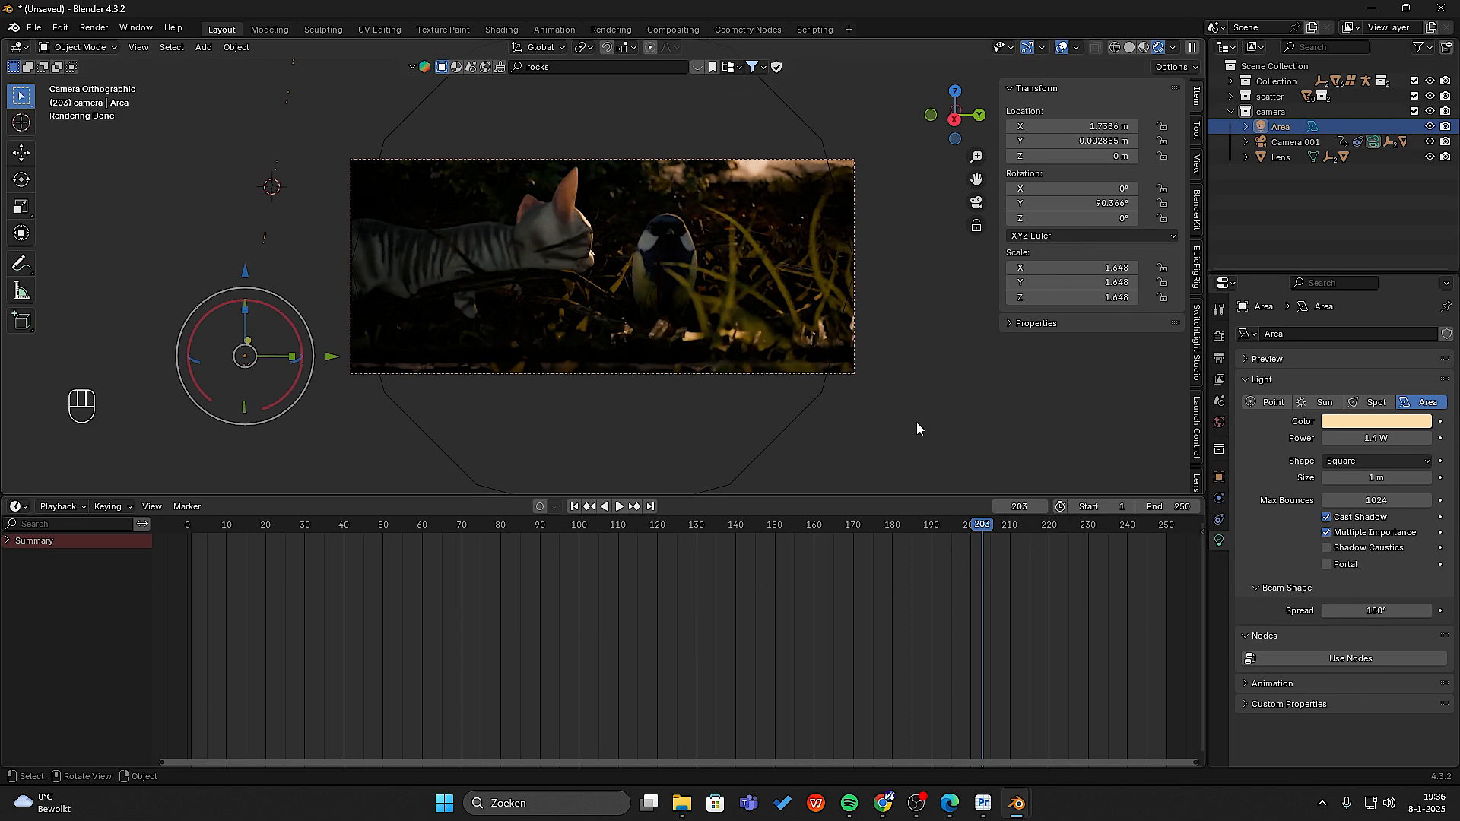
- With auto keying on, rekey Camera.001 at frame 191 with X rotation 87.8° and Z location 0.15591 m, and scrub the animation to check it
click(1289, 142)
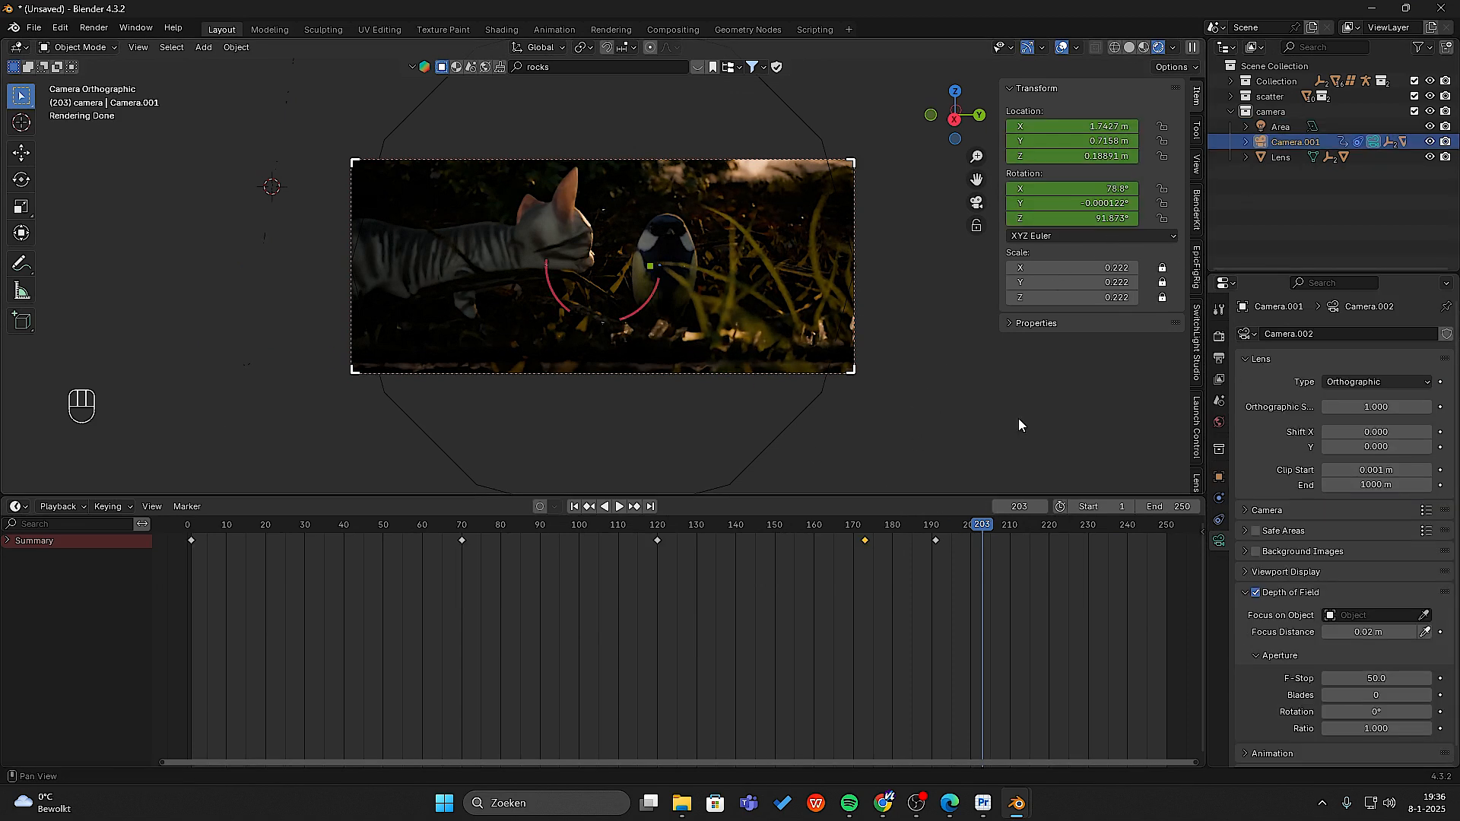
click(935, 527)
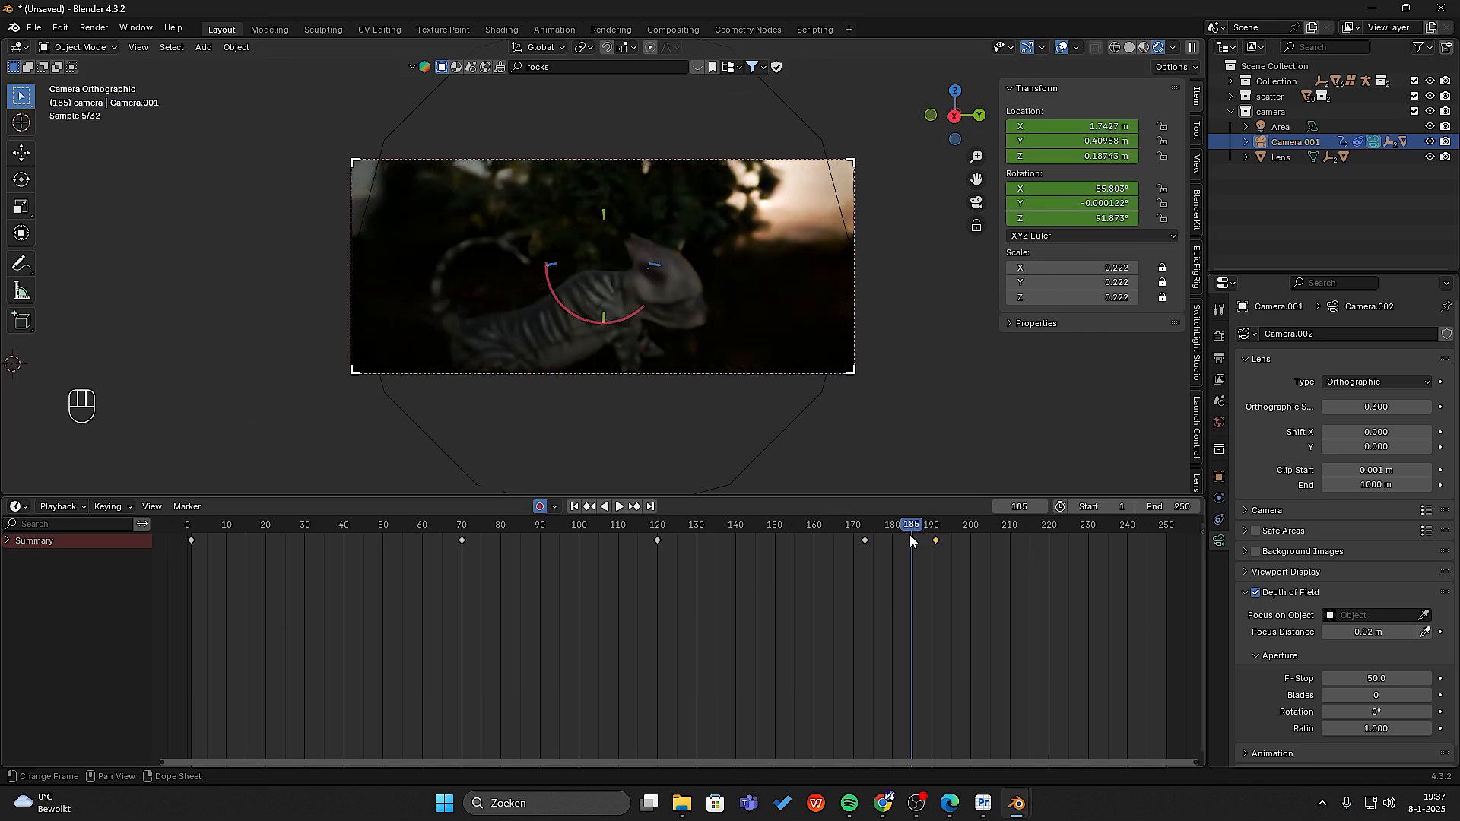
drag(912, 535, 330, 545)
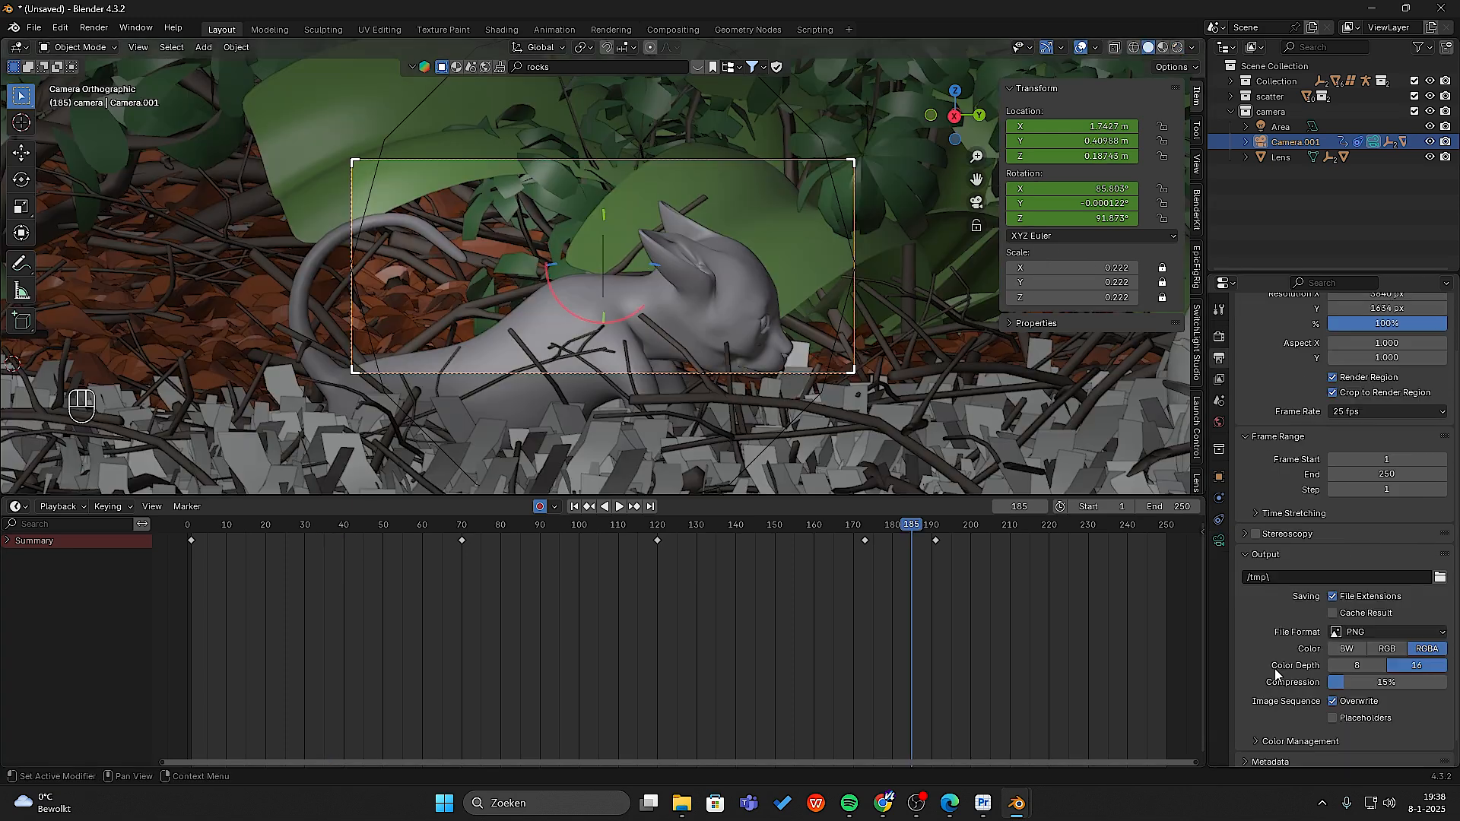
- Set the end frame to 220 and the output folder to D:\YOUTUBE\test vfx\cat2\, and render the animation
scroll(1277, 663, down, 1)
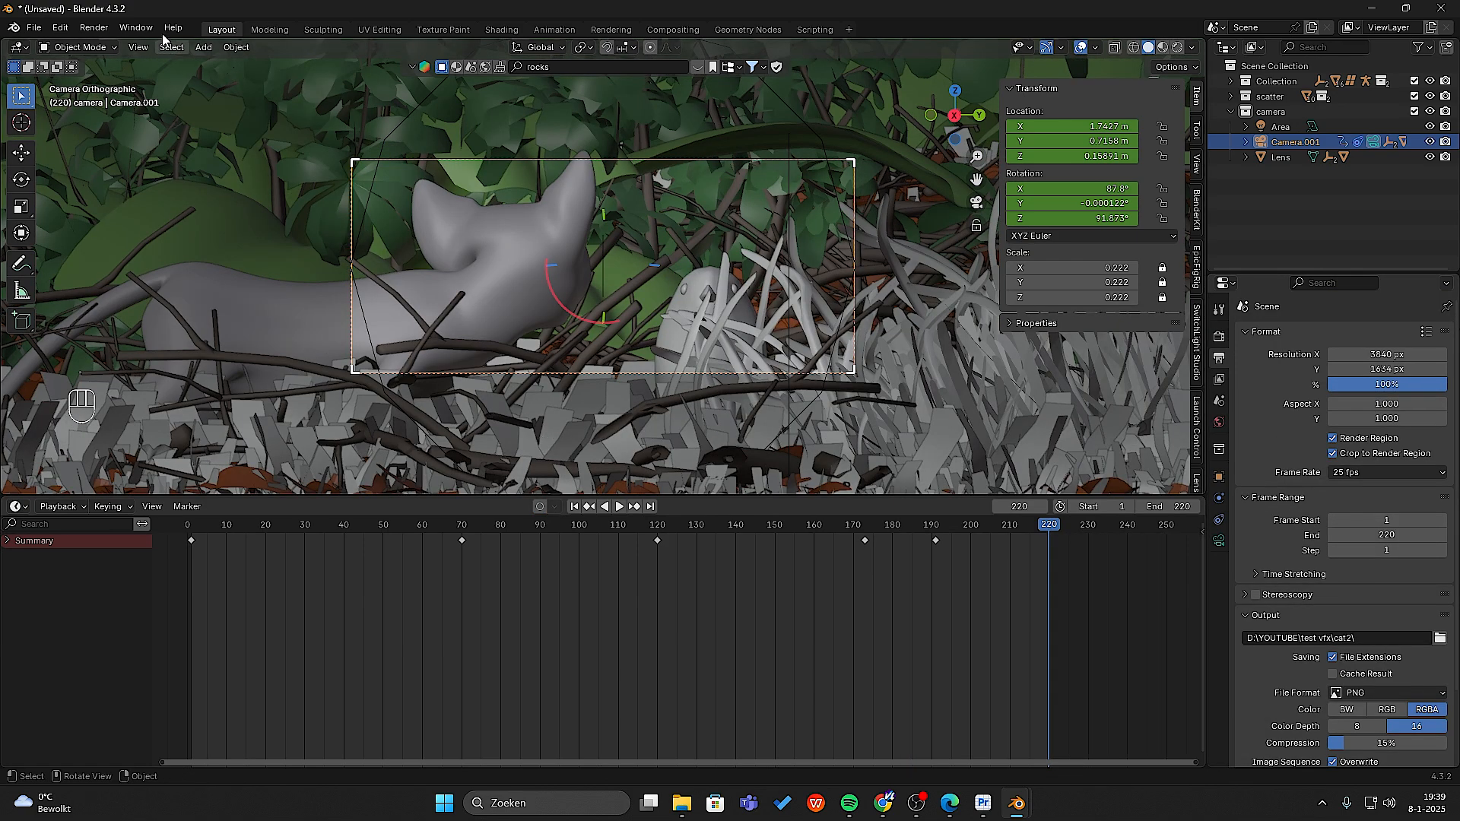
click(94, 27)
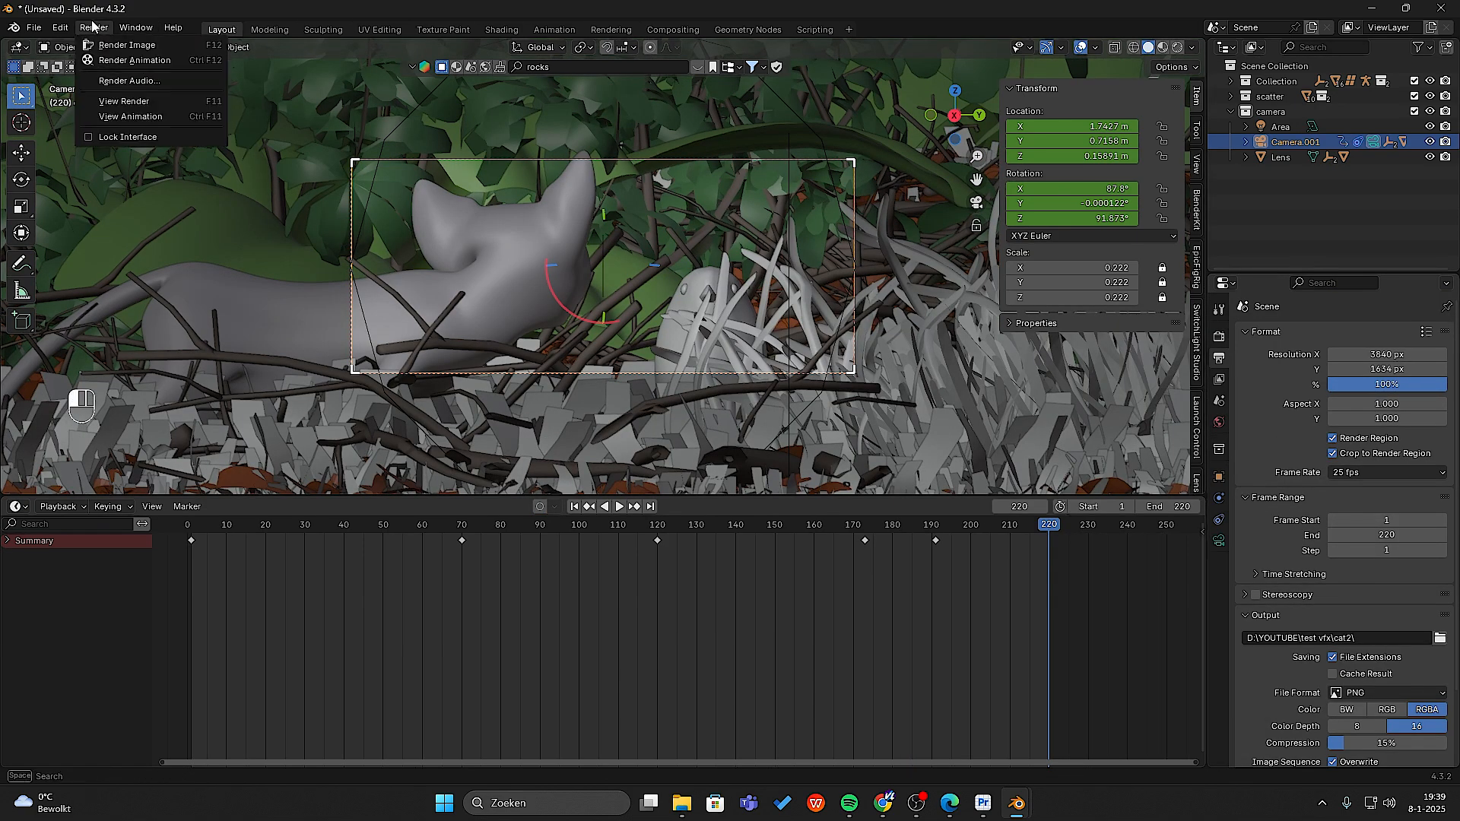
click(165, 63)
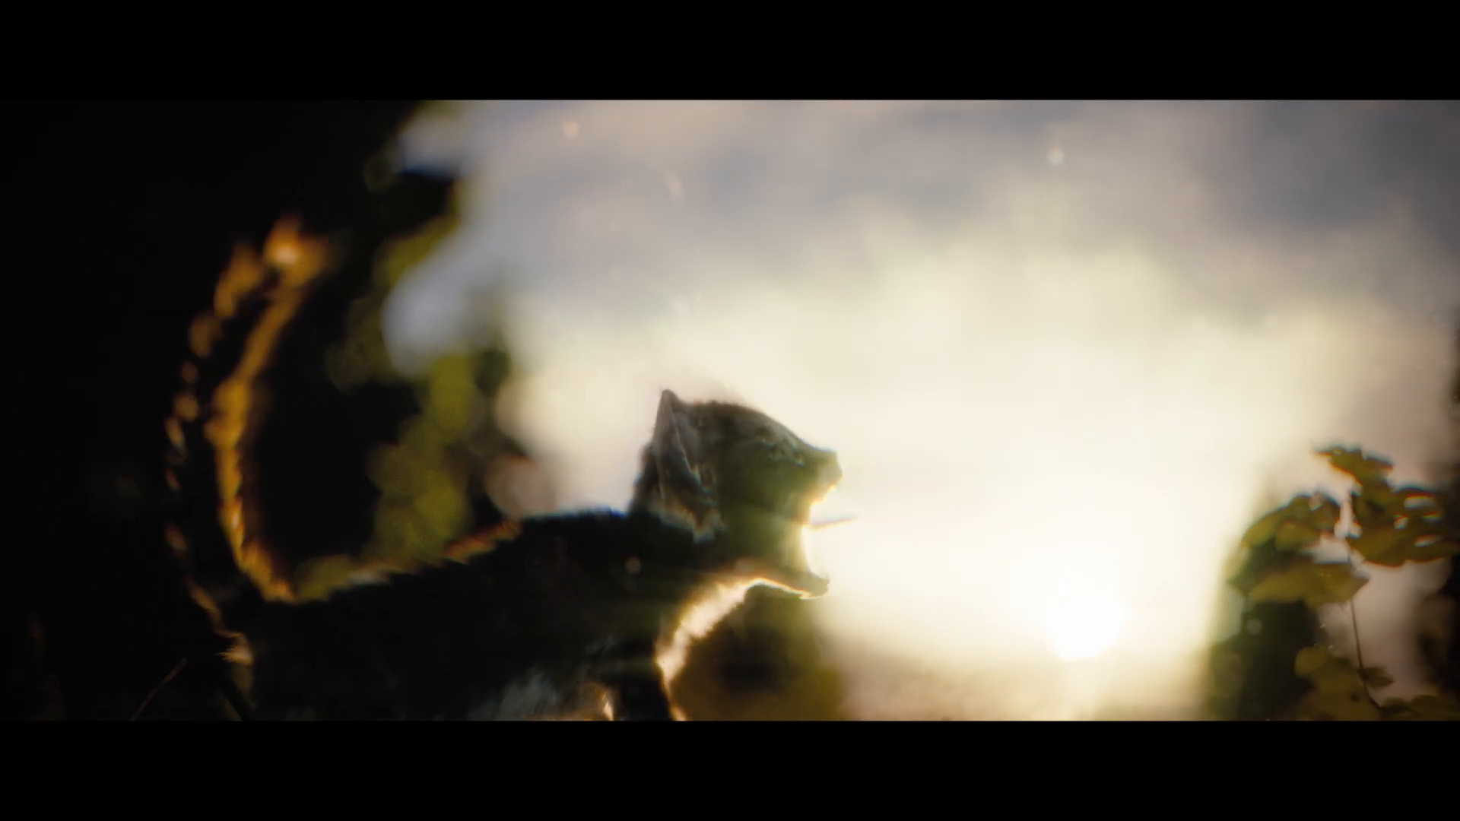